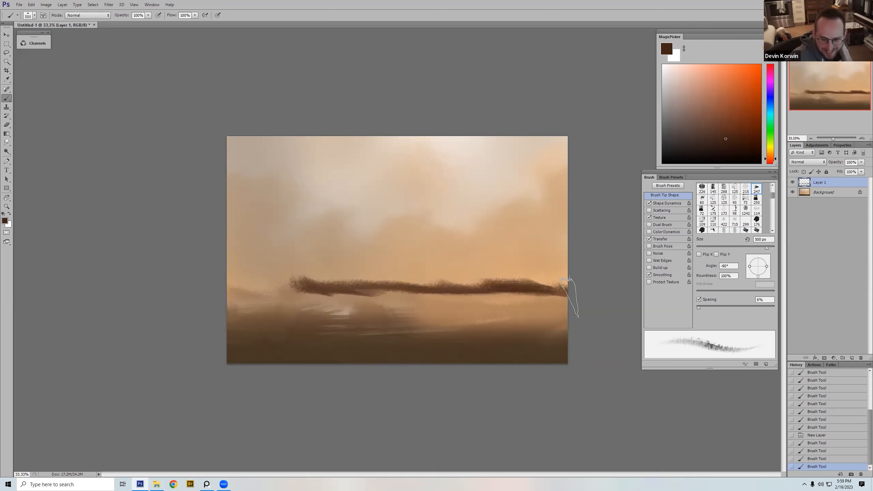
left_click_drag(571, 299, 220, 290)
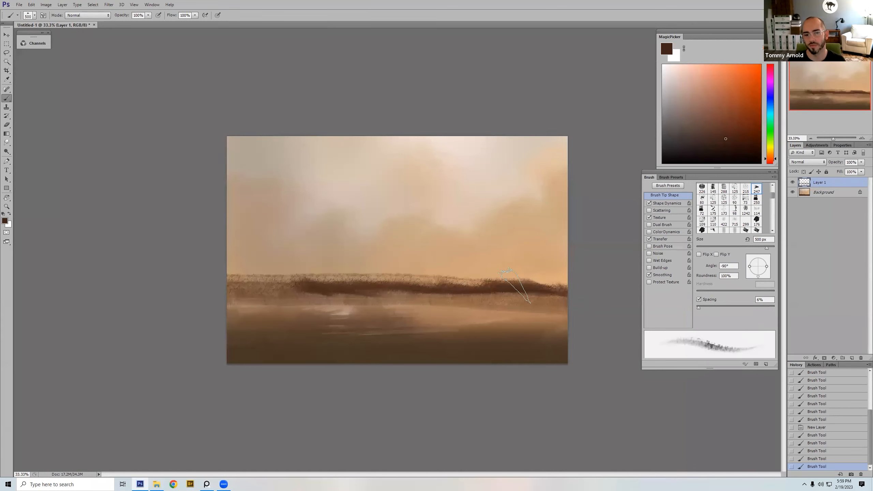
key("ctrl+z")
mouse_move(275, 279)
left_mouse_down()
mouse_move(538, 271)
mouse_move(250, 283)
mouse_move(316, 273)
left_mouse_up()
key("ctrl+z")
Step: Sample the tan sky color and paint over the upper edge of the dark horizon band with a 300 px brush
left_click(371, 261, "alt")
key("bracketleft")
key("bracketleft")
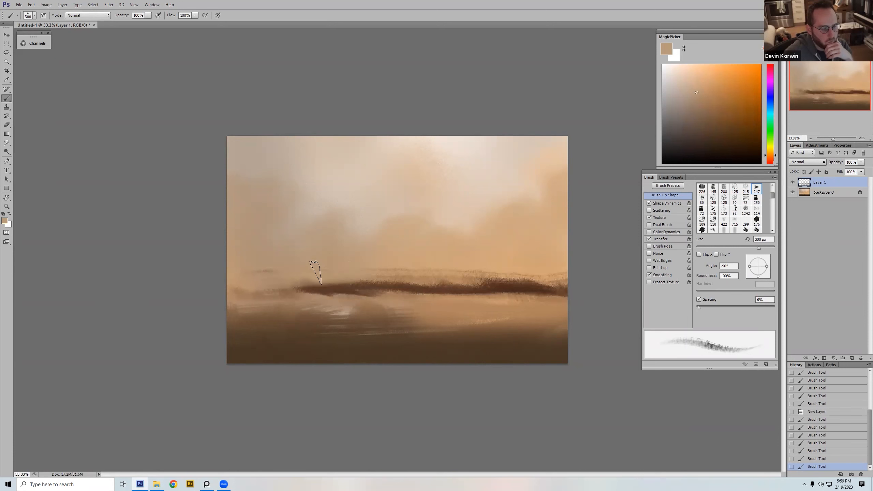
mouse_move(396, 274)
left_mouse_down()
mouse_move(426, 274)
mouse_move(411, 271)
left_mouse_up()
Step: Sample the warmer sky color near the horizon and thin the upper edge of the band's middle part with a 200 px brush
left_click(467, 247, "alt")
left_click_drag(315, 284, 453, 285)
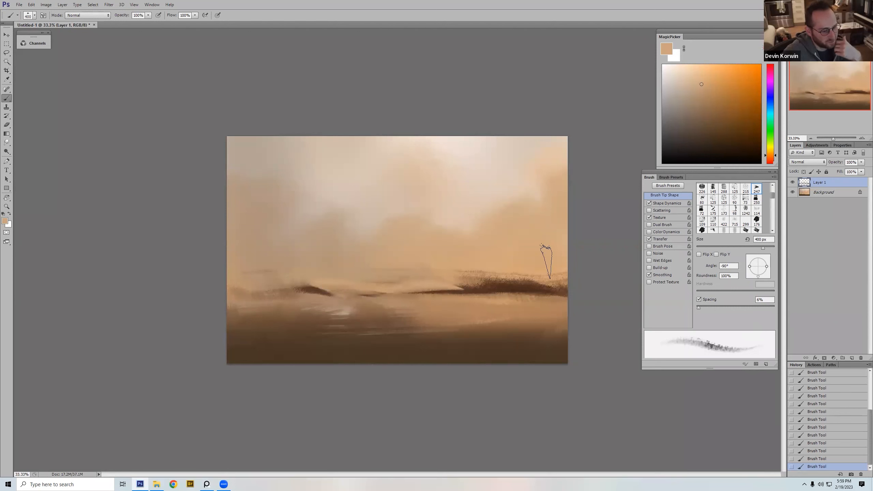
key("ctrl+z")
key("bracketleft")
key("bracketleft")
key("bracketleft")
mouse_move(440, 278)
left_mouse_down()
mouse_move(384, 277)
mouse_move(407, 272)
left_mouse_up()
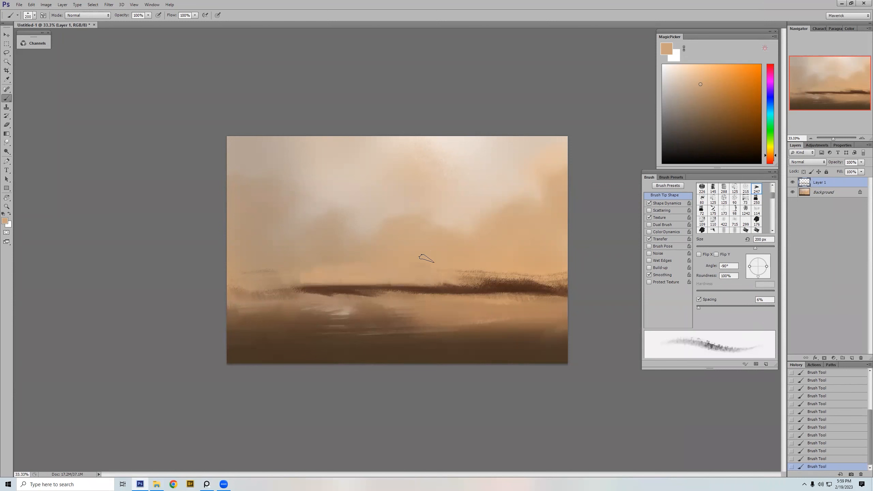
key("bracketright")
key("bracketright")
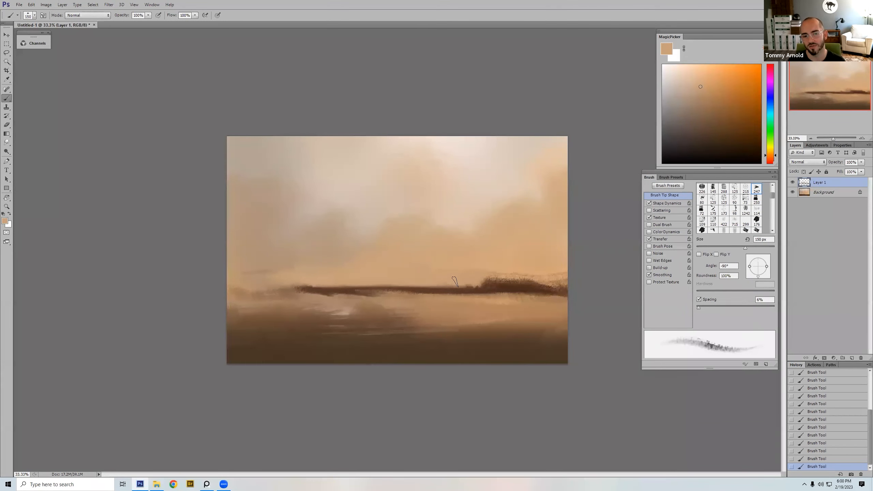
Step: Fill in the raised right end of the horizon band with dark brown and trim its top flat with sampled sky color
left_click(516, 283, "alt")
mouse_move(565, 282)
left_mouse_down()
mouse_move(517, 278)
mouse_move(545, 280)
left_mouse_up()
left_click(534, 267, "alt")
key("bracketleft")
key("bracketleft")
left_click_drag(483, 279, 575, 279)
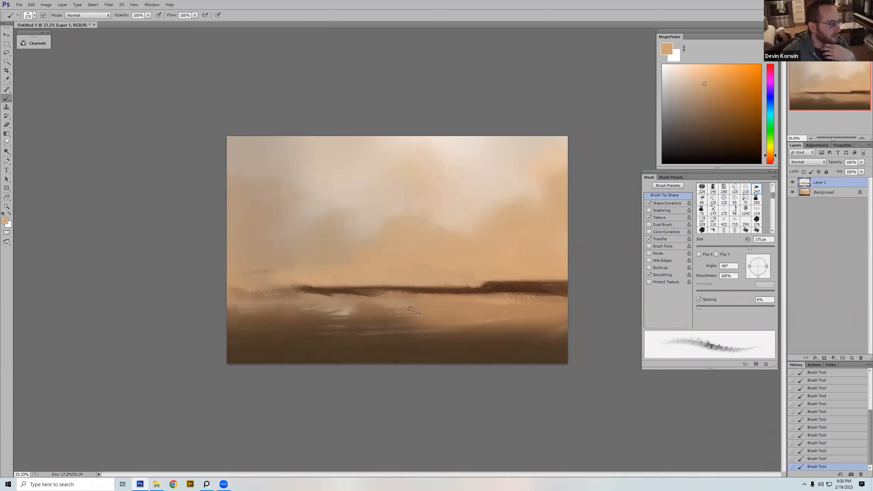
Step: Sample the ground browns and paint dark brown strokes over the light streaks below the horizon with a 500 px brush
left_click(361, 296, "alt")
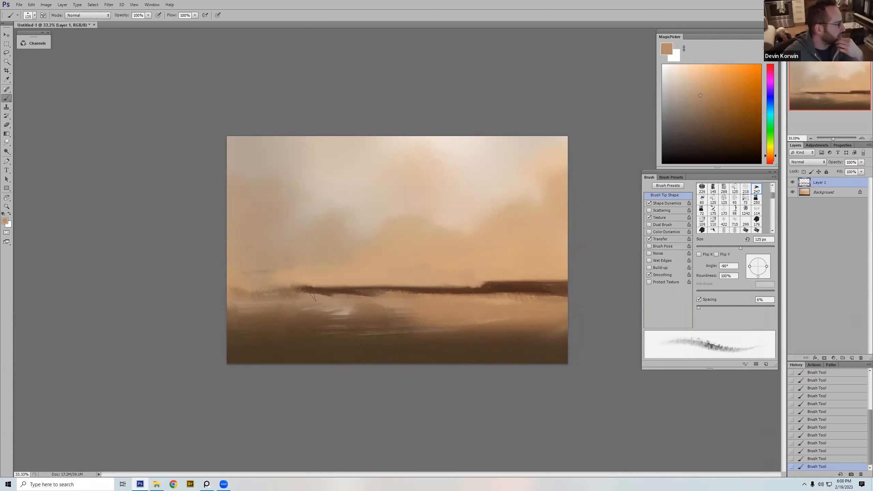
key("bracketright")
key("bracketright")
key("bracketright")
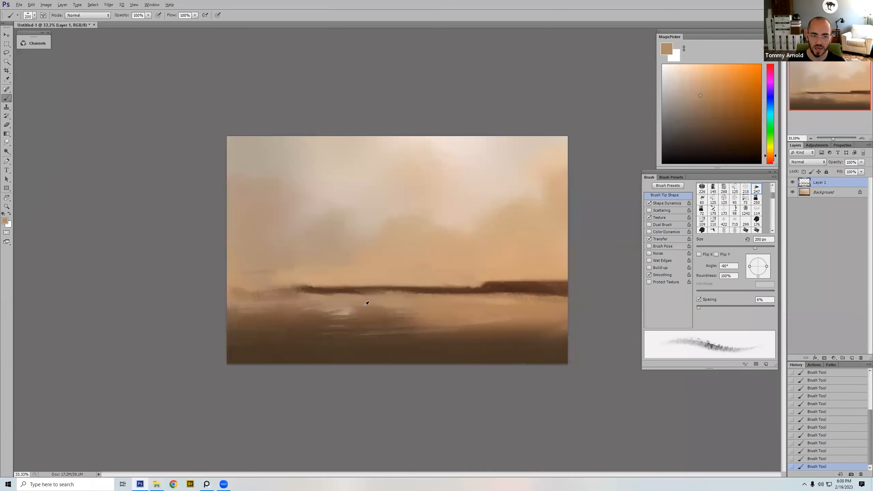
left_click(333, 316, "alt")
key("bracketright")
key("bracketright")
key("ctrl+z")
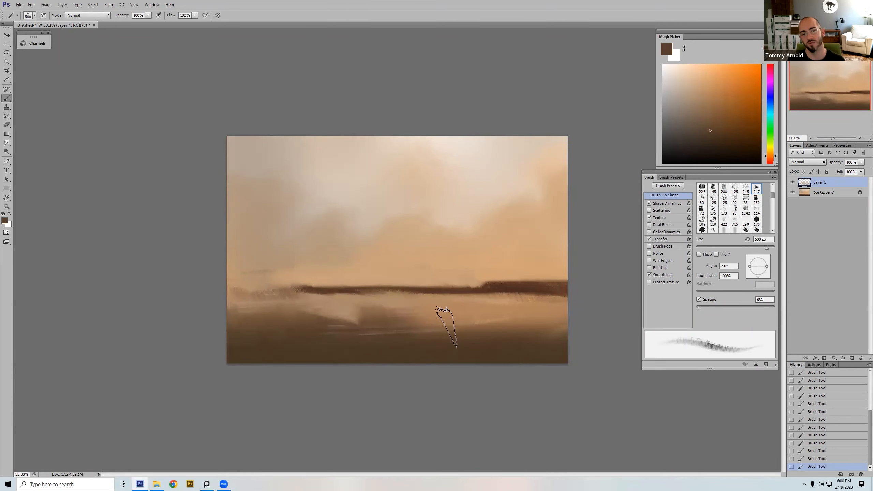
left_click_drag(316, 318, 380, 323)
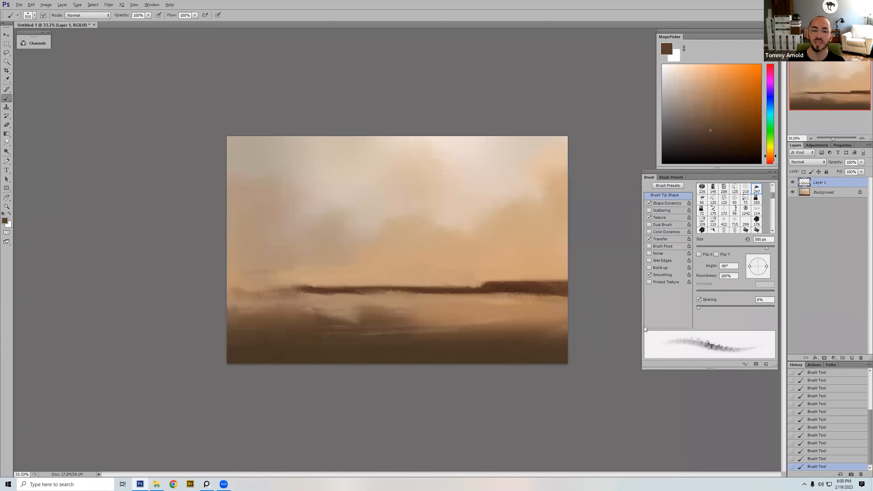
Step: Sample a mid brown from the ground and paint broad strokes across the lower foreground with a 700 px brush
left_click(555, 347, "alt")
key("bracketright")
key("bracketright")
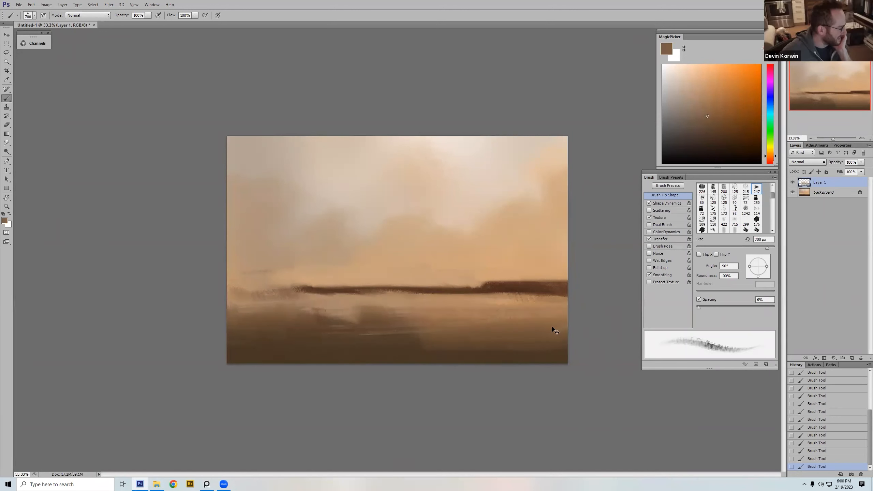
key("ctrl+z")
mouse_move(428, 325)
left_mouse_down()
mouse_move(373, 323)
mouse_move(487, 324)
left_mouse_up()
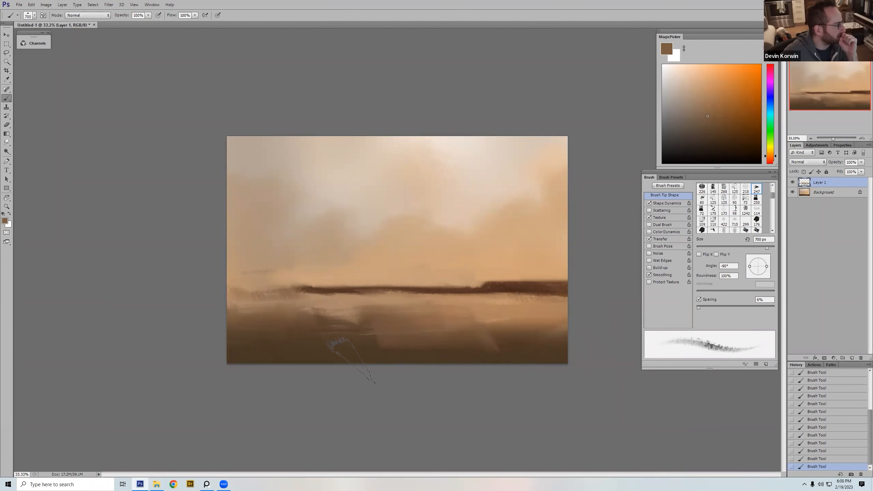
left_click_drag(342, 350, 457, 350)
Step: Sample light tan below the horizon and paint a pale diagonal path down through the middle of the foreground
left_click(441, 299, "alt")
mouse_move(502, 314)
left_mouse_down()
mouse_move(451, 316)
mouse_move(423, 333)
left_mouse_up()
left_click(498, 342, "alt")
key("bracketleft")
left_click(492, 312, "alt")
key("bracketleft")
mouse_move(481, 321)
left_mouse_down()
mouse_move(430, 334)
mouse_move(404, 356)
left_mouse_up()
Step: Sample the brown ground beside the path and paint its right bank with a 250 px brush
left_click(536, 325, "alt")
key("bracketleft")
key("bracketleft")
key("bracketleft")
mouse_move(513, 326)
left_mouse_down()
mouse_move(552, 298)
mouse_move(489, 332)
mouse_move(538, 303)
left_mouse_up()
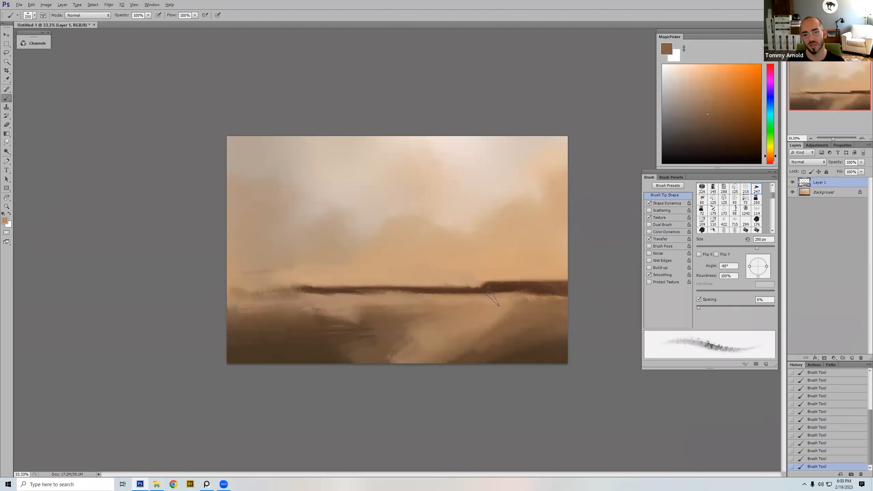
Step: Extend the pale path toward the lower-left of the canvas and paint a darker brown bank along its upper side
key("bracketleft")
mouse_move(410, 338)
left_mouse_down()
mouse_move(317, 356)
mouse_move(425, 344)
mouse_move(411, 339)
mouse_move(276, 361)
left_mouse_up()
left_click(505, 339, "alt")
key("bracketright")
key("bracketright")
left_click_drag(421, 334, 347, 345)
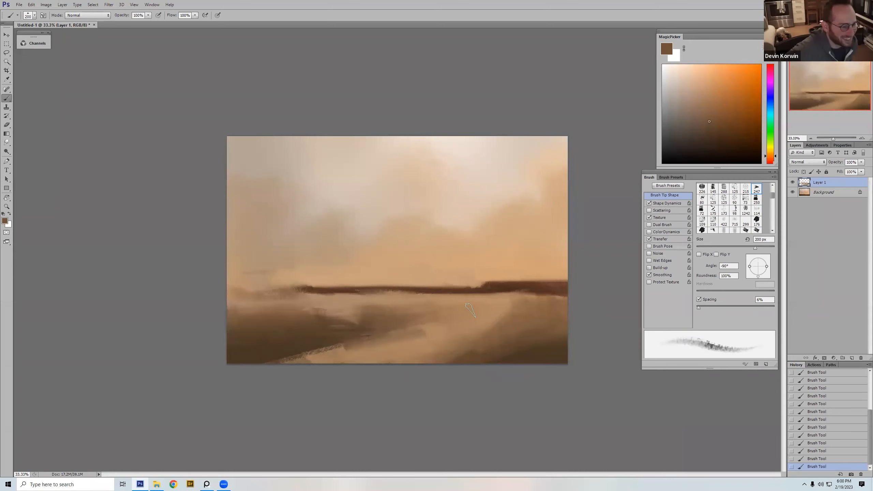
left_click_drag(395, 326, 473, 312)
left_click_drag(490, 311, 401, 324)
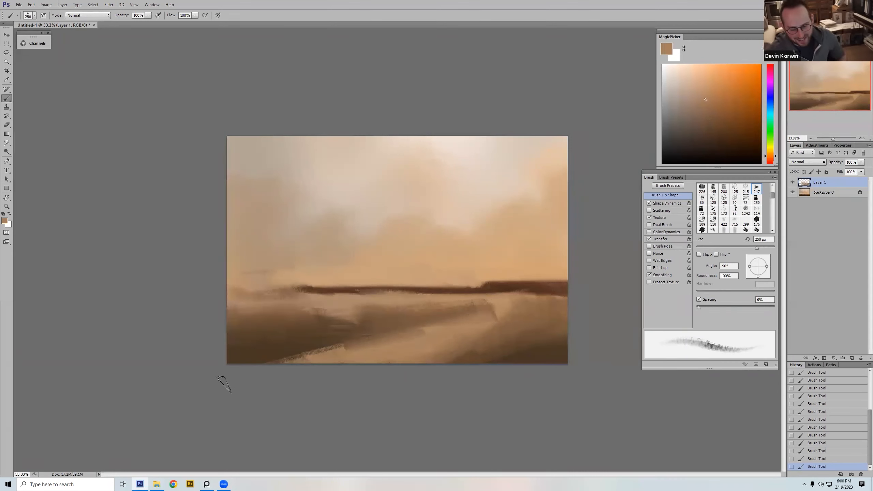
Step: Add a new layer above Layer 1 and select the hard round 100 px brush
right_click(481, 272)
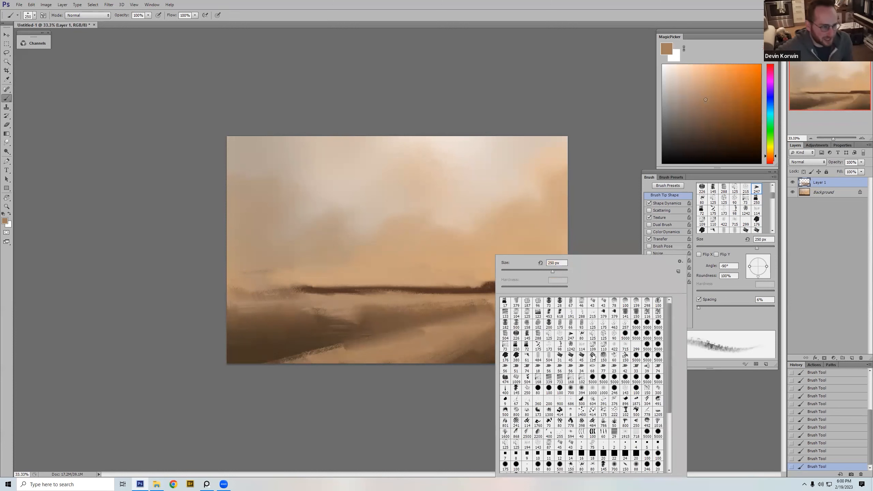
left_click(604, 358)
left_click(852, 358)
right_click(390, 242)
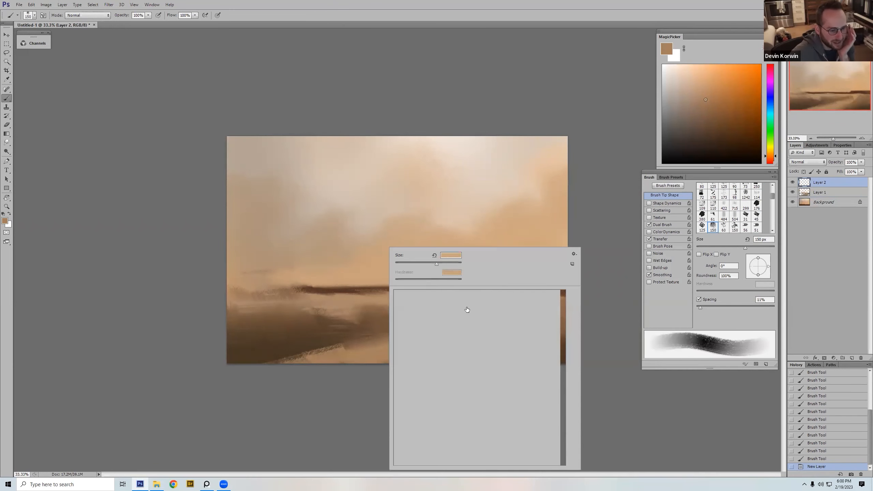
left_click(453, 383)
left_click(495, 345)
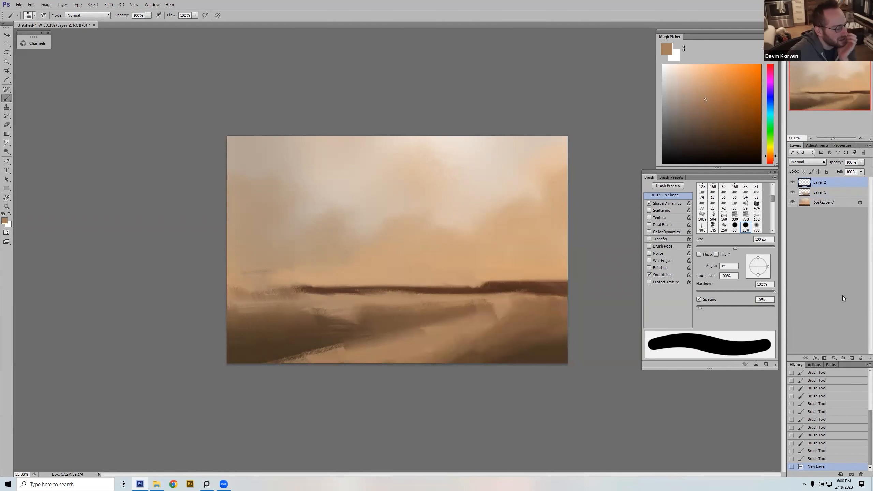
Step: Choose a very dark grayish brown and block in a thick shape entering the sky from the left edge, using a 400 px brush
left_click_drag(669, 131, 669, 138)
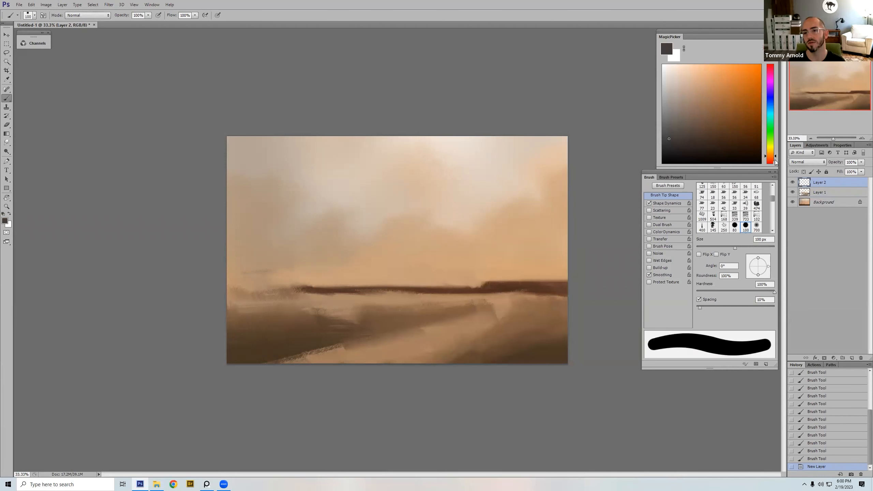
left_click(693, 141)
key("bracketright")
key("bracketright")
key("bracketright")
key("bracketright")
key("bracketright")
key("bracketright")
key("bracketright")
mouse_move(223, 203)
left_mouse_down()
mouse_move(305, 235)
mouse_move(309, 225)
left_mouse_up()
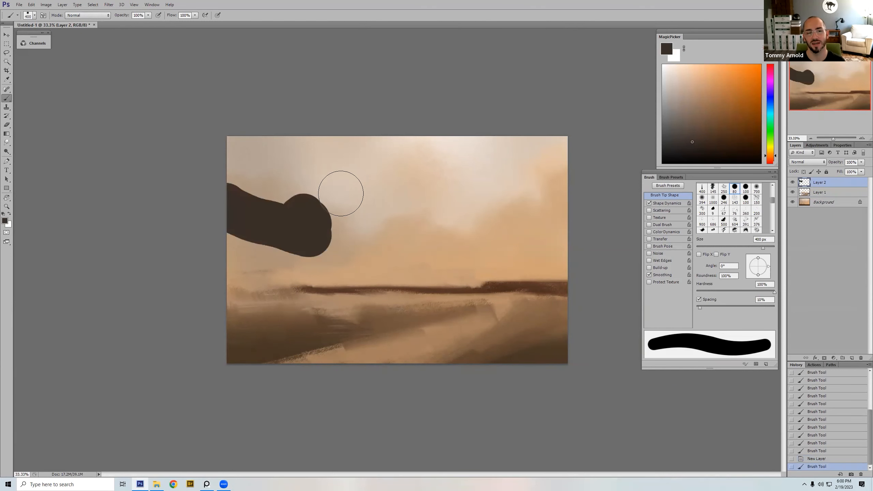
Step: Reselect the hard round brush and set its size to 250 px
right_click(357, 194)
double_click(390, 288)
key("bracketright")
key("bracketright")
key("bracketright")
key("bracketright")
key("bracketright")
key("bracketright")
key("bracketright")
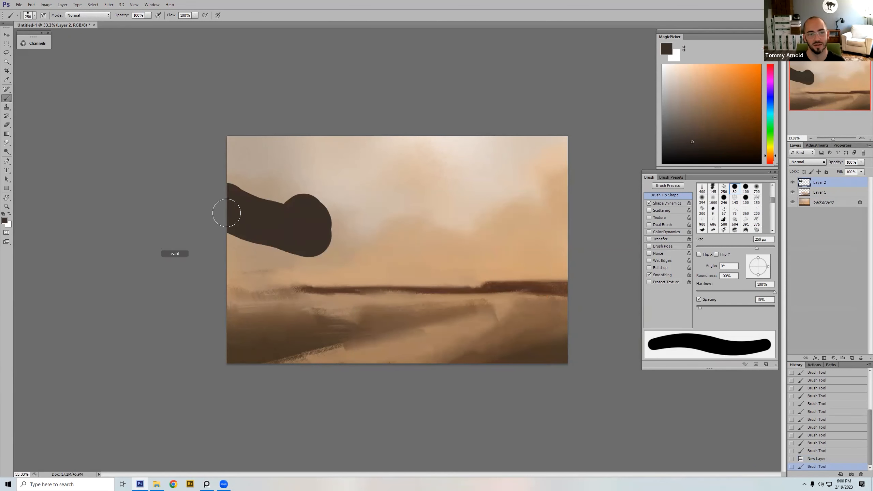
Step: Turn on Color Dynamics for the hard round brush and undo the test strokes across the dark shape
mouse_move(292, 230)
left_mouse_down()
mouse_move(350, 224)
mouse_move(435, 231)
mouse_move(294, 244)
mouse_move(311, 225)
mouse_move(184, 234)
left_mouse_up()
key("ctrl+z")
key("x")
key("ctrl+z")
key("x")
right_click(364, 203)
key("Escape")
key("bracketleft")
key("bracketleft")
key("ctrl+z")
mouse_move(221, 207)
left_mouse_down()
mouse_move(353, 248)
mouse_move(324, 246)
mouse_move(509, 246)
left_mouse_up()
key("ctrl+z")
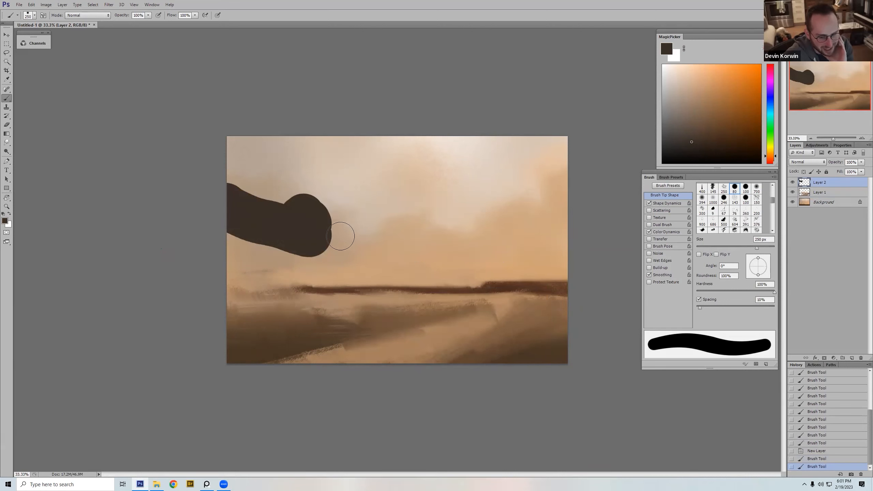
Step: Extend the dark shape across the sky above the horizon to a tip near the right edge, reducing the brush to 175 px
mouse_move(337, 240)
left_mouse_down()
mouse_move(443, 253)
mouse_move(302, 238)
mouse_move(228, 203)
mouse_move(364, 242)
mouse_move(350, 250)
mouse_move(479, 262)
left_mouse_up()
key("bracketleft")
key("bracketleft")
key("bracketleft")
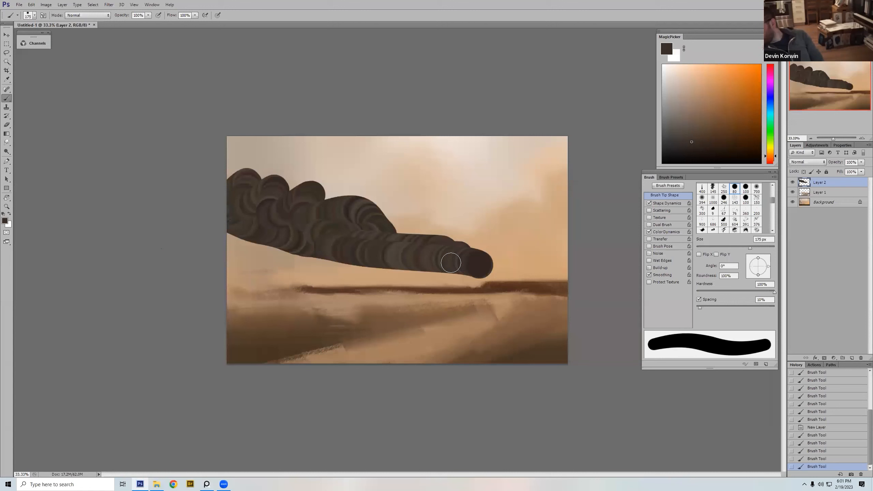
key("ctrl+z")
mouse_move(326, 245)
left_mouse_down()
mouse_move(499, 260)
mouse_move(524, 248)
left_mouse_up()
mouse_move(475, 247)
left_mouse_down()
mouse_move(531, 241)
mouse_move(518, 251)
mouse_move(541, 249)
mouse_move(543, 234)
mouse_move(520, 224)
mouse_move(531, 251)
mouse_move(546, 244)
mouse_move(542, 233)
mouse_move(477, 209)
mouse_move(399, 149)
mouse_move(357, 137)
mouse_move(438, 160)
mouse_move(533, 227)
left_mouse_up()
Step: Fill the upper body of the dark mass up to the top of the canvas with a 300 px brush
key("bracketright")
key("bracketright")
key("bracketright")
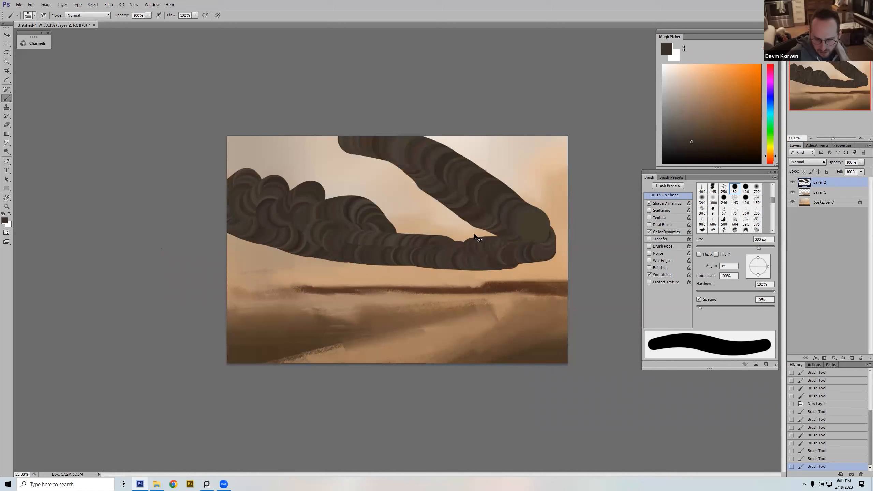
key("ctrl+z")
mouse_move(470, 247)
left_mouse_down()
mouse_move(462, 220)
mouse_move(425, 206)
mouse_move(481, 217)
mouse_move(419, 197)
mouse_move(498, 217)
mouse_move(416, 189)
mouse_move(540, 240)
mouse_move(411, 177)
mouse_move(458, 192)
mouse_move(430, 155)
mouse_move(396, 151)
mouse_move(424, 149)
mouse_move(384, 144)
mouse_move(363, 164)
mouse_move(358, 140)
mouse_move(339, 140)
mouse_move(327, 157)
mouse_move(412, 185)
mouse_move(456, 231)
mouse_move(359, 212)
left_mouse_up()
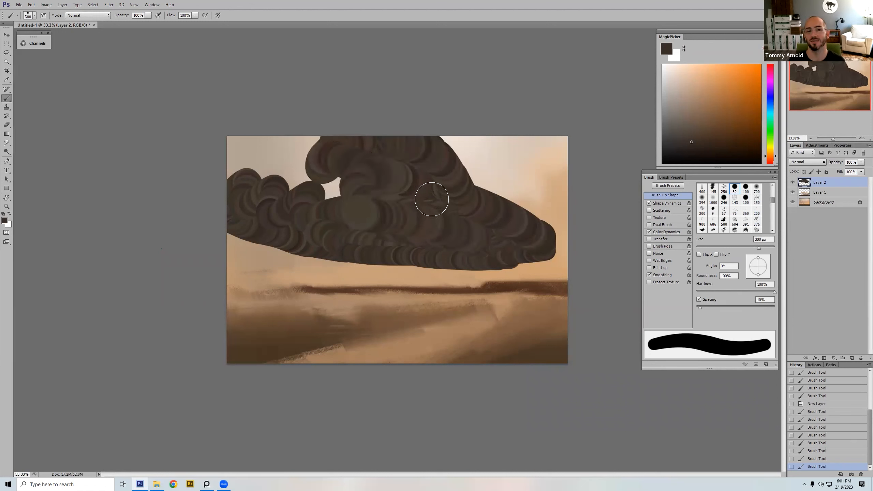
Step: Flip the canvas horizontally and fill the remaining gaps of the dark mass up to the top and right edges
key("ctrl+shift+h")
key("bracketleft")
key("bracketleft")
mouse_move(419, 187)
left_mouse_down()
mouse_move(449, 150)
mouse_move(600, 132)
mouse_move(598, 157)
mouse_move(537, 136)
mouse_move(484, 176)
left_mouse_up()
key("bracketright")
mouse_move(361, 198)
left_mouse_down()
mouse_move(398, 150)
mouse_move(462, 150)
left_mouse_up()
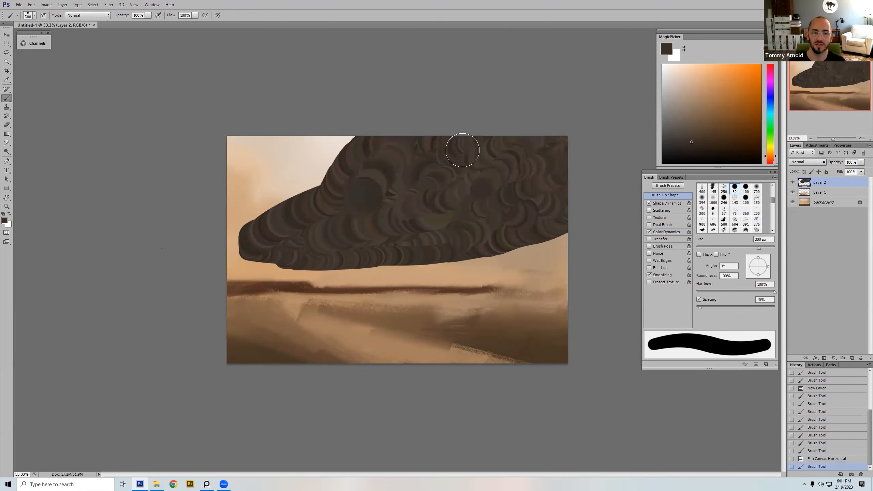
Step: Choose the soft round 700 px brush and load the contents of Layer 2 as a selection
right_click(453, 196)
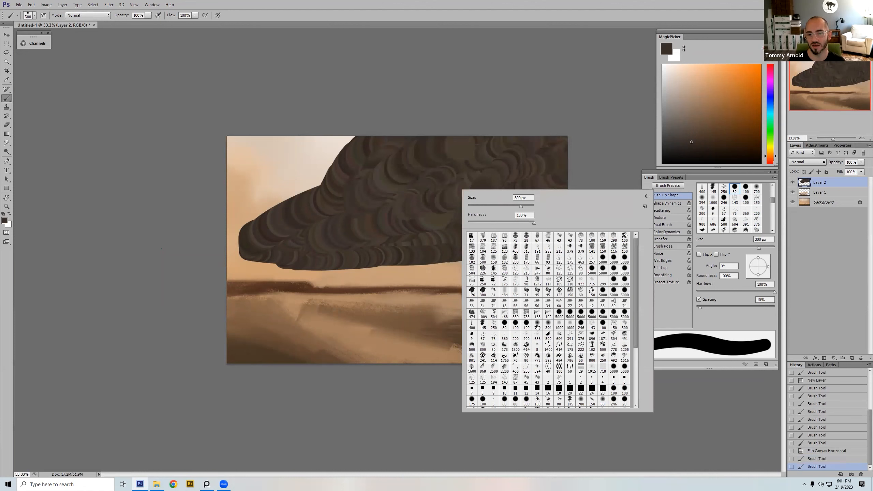
double_click(537, 325)
left_click(805, 182, "ctrl")
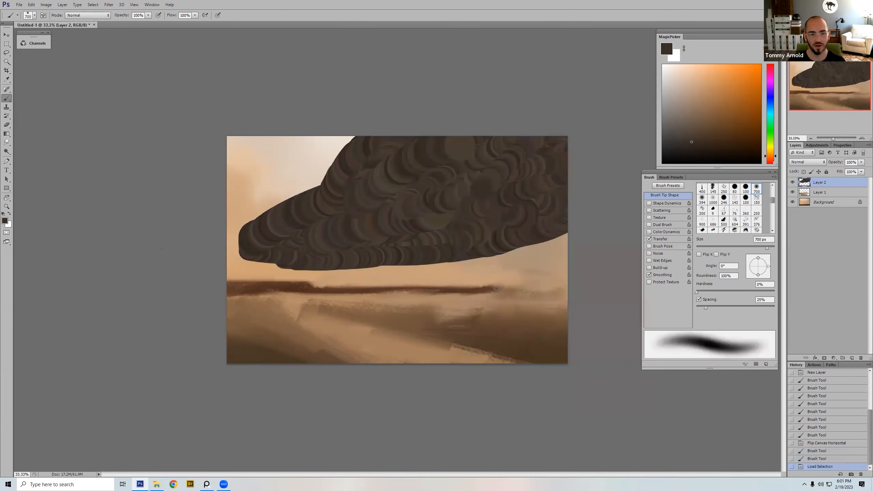
left_click(413, 269, "alt")
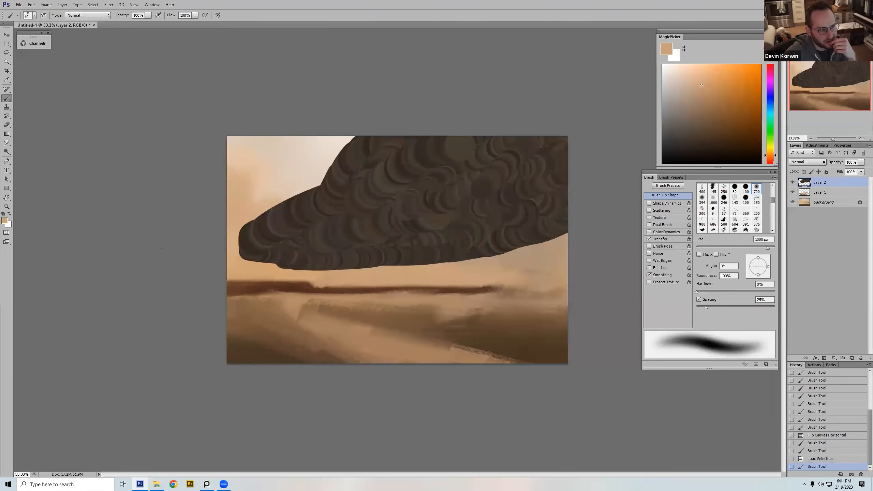
left_click_drag(375, 256, 299, 258)
key("ctrl+alt+z")
key("ctrl+alt+z")
left_click(402, 281)
key("ctrl+minus")
left_click_drag(396, 267, 293, 260)
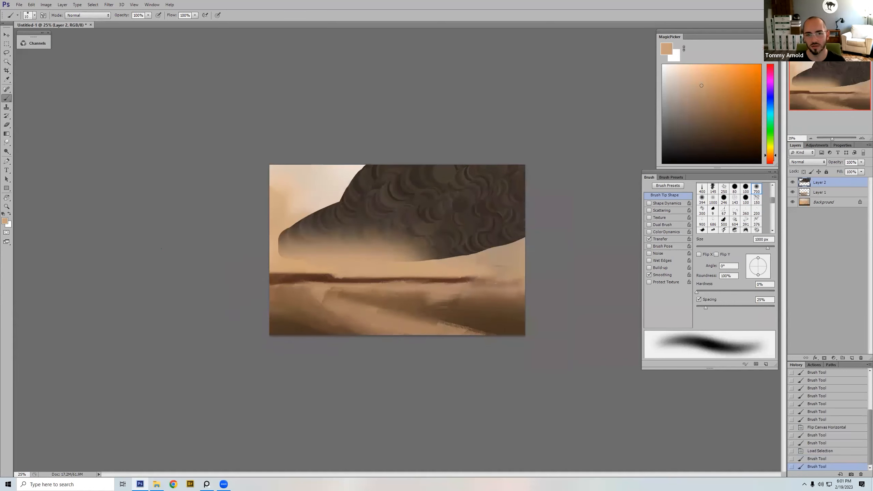
key("ctrl+alt+z")
key("ctrl+alt+z")
Step: Sample the tan near the horizon and brush soft haze onto the underside of the dark mass at its left end
left_click(280, 256)
left_click(284, 249)
left_click(333, 260)
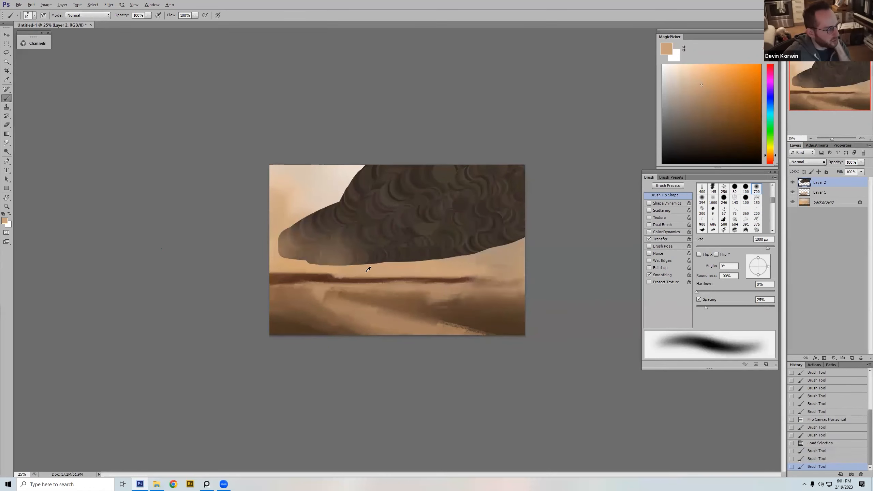
left_click(314, 266)
left_click(319, 263)
left_click(372, 263)
mouse_move(398, 272)
left_mouse_down()
mouse_move(369, 279)
mouse_move(313, 264)
mouse_move(395, 261)
left_mouse_up()
key("bracketleft")
key("ctrl+z")
Step: Fade the left tip of the dark mass into the sky with soft strokes of the sampled sky color
mouse_move(277, 260)
left_mouse_down()
mouse_move(284, 194)
mouse_move(291, 223)
left_mouse_up()
left_click(282, 216, "alt")
key("bracketright")
key("bracketright")
Step: Clear the selection, choose the textured 150 px dual brush, and sample the pale sky color with the size reduced to 100 px
right_click(411, 191)
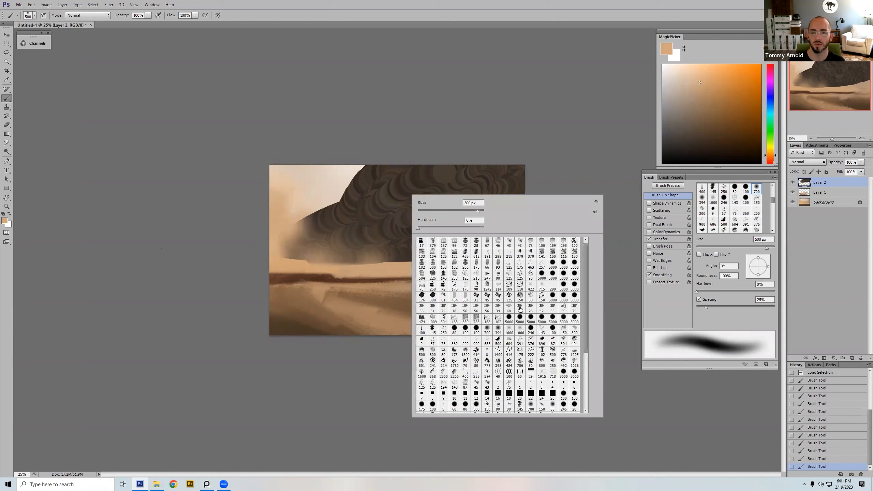
double_click(520, 308)
left_click(338, 192, "alt")
key("bracketleft")
key("bracketleft")
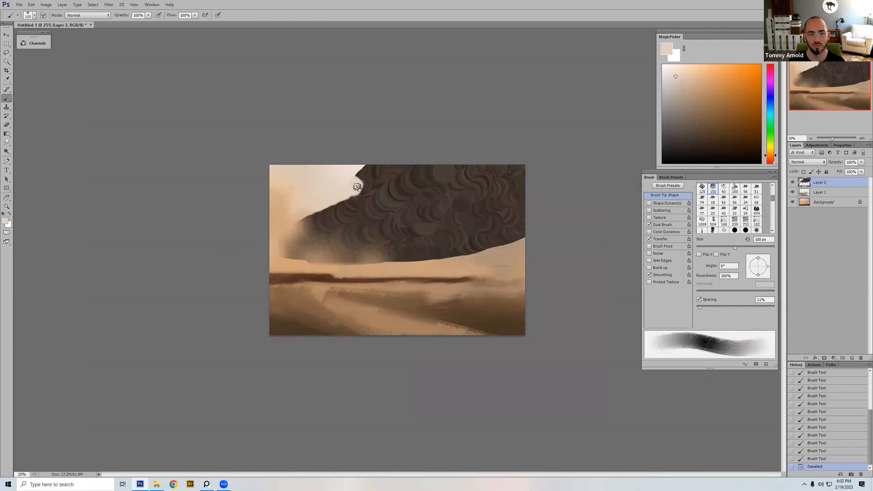
Step: Cut a pale notch into the upper-left edge of the mass and shape the overhang above it in dark brown at 60 px
left_click_drag(369, 178, 369, 187)
left_click_drag(369, 176, 370, 185)
left_click_drag(370, 177, 371, 183)
left_click(379, 177, "alt")
key("bracketleft")
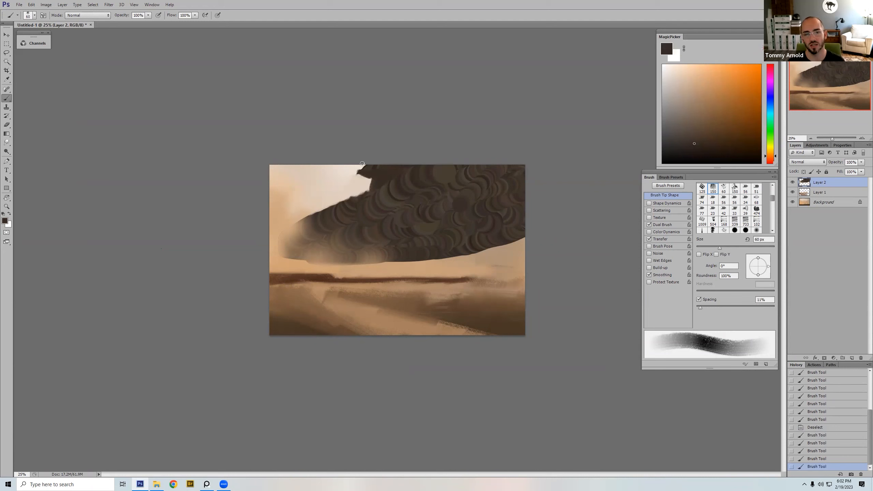
Step: Trim the overhang's outer edge with sampled pale sky color using a 125 px brush, and flip the canvas horizontally
left_click(352, 177, "alt")
key("bracketright")
key("bracketright")
key("bracketright")
left_click_drag(344, 174, 343, 167)
key("bracketright")
left_click_drag(343, 167, 334, 189)
key("ctrl+shift+h")
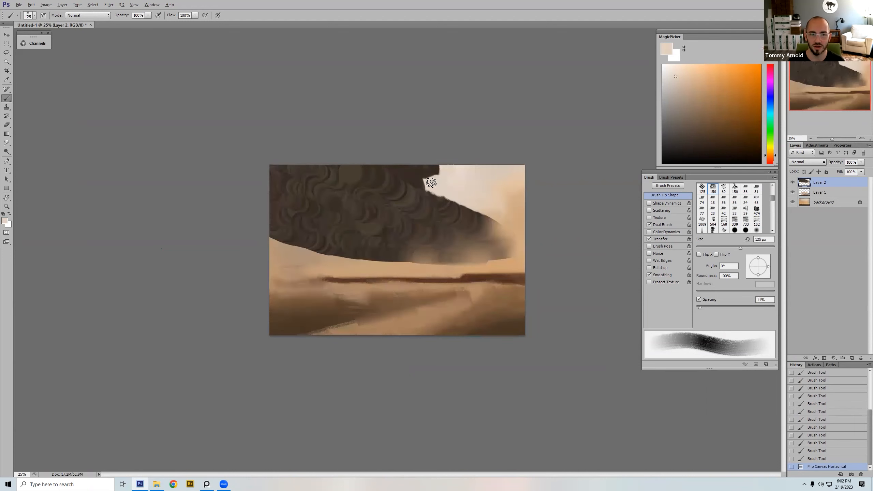
Step: Patch the mass's edge beneath the notch in sampled dark brown at 70 px, and flip the canvas horizontally
left_click(417, 183, "alt")
mouse_move(424, 191)
left_mouse_down()
mouse_move(423, 179)
mouse_move(421, 190)
left_mouse_up()
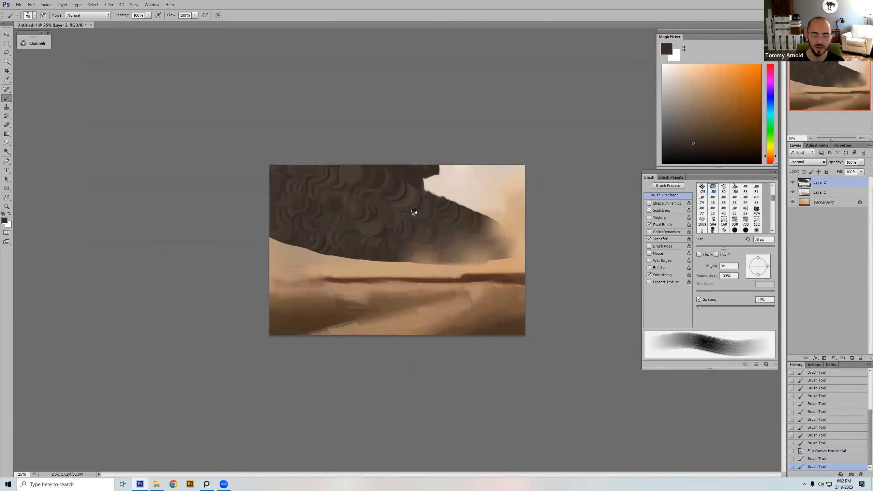
key("ctrl+shift+h")
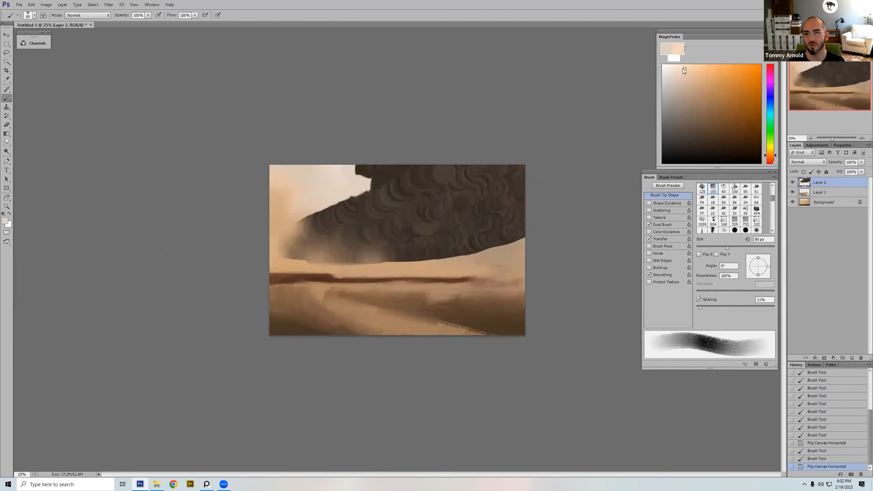
Step: Trim the mass's upper-left slope with a small stroke of pale sky color, starting from an 80 px brush
key("bracketleft")
key("bracketleft")
key("bracketleft")
key("bracketleft")
mouse_move(336, 206)
left_mouse_down()
mouse_move(395, 182)
mouse_move(340, 209)
left_mouse_up()
Step: Refine the slope below the notch by alternating sampled dark brown and pale sky color at varying brush sizes
key("bracketleft")
key("bracketleft")
key("bracketleft")
key("bracketleft")
left_click(351, 207, "alt")
key("bracketright")
Step: Lay a lighter gray-brown band diagonally along the mass's upper-left slope and return to dark brown at 175 px
key("bracketright")
key("bracketright")
key("bracketright")
key("bracketright")
key("bracketright")
mouse_move(389, 188)
left_mouse_down()
mouse_move(335, 208)
mouse_move(428, 164)
mouse_move(391, 189)
left_mouse_up()
left_click(351, 184, "alt")
key("bracketleft")
key("bracketleft")
key("bracketleft")
left_click(373, 187, "alt")
key("bracketright")
key("bracketright")
key("bracketright")
key("bracketright")
left_click(398, 174, "alt")
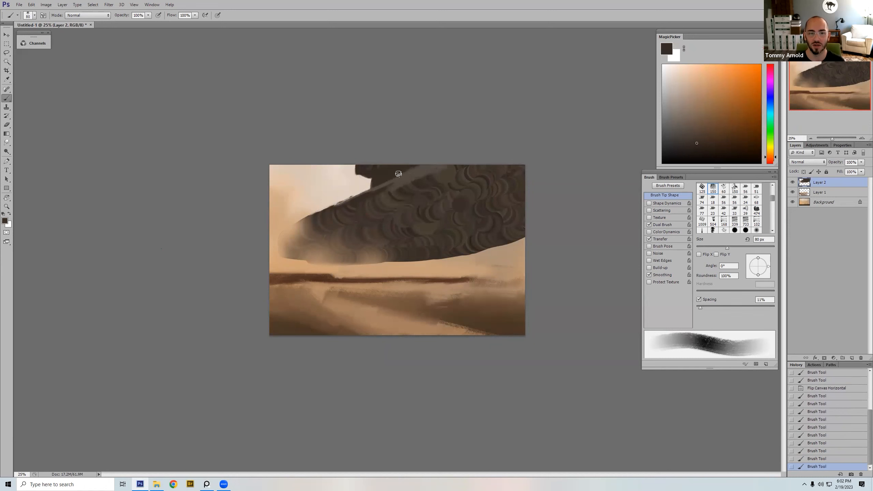
left_click(419, 175, "alt")
left_click_drag(430, 161, 333, 210)
key("bracketright")
key("bracketright")
left_click(392, 174, "alt")
key("bracketright")
key("bracketright")
key("bracketright")
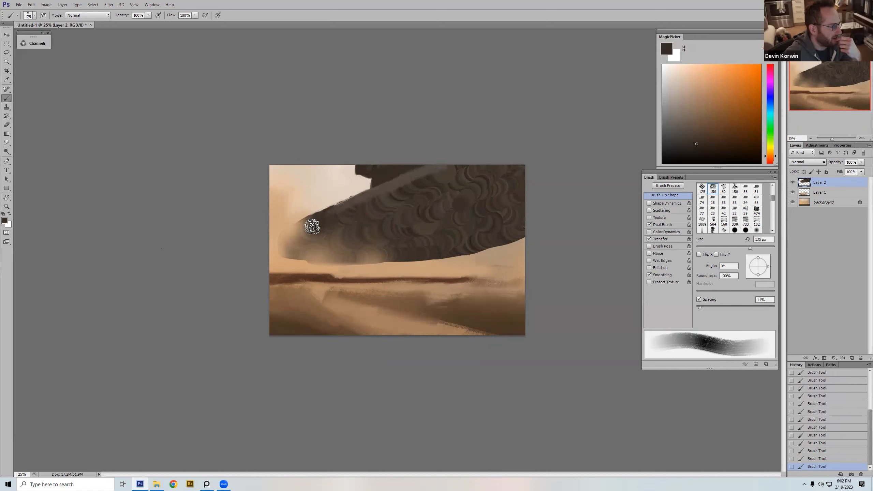
Step: Touch up the slope's edge near the tip with sampled sky tan at 50 px and gray-brown at 30 px
left_click(306, 211, "alt")
key("bracketleft")
key("bracketleft")
key("bracketleft")
key("bracketleft")
key("bracketleft")
key("bracketleft")
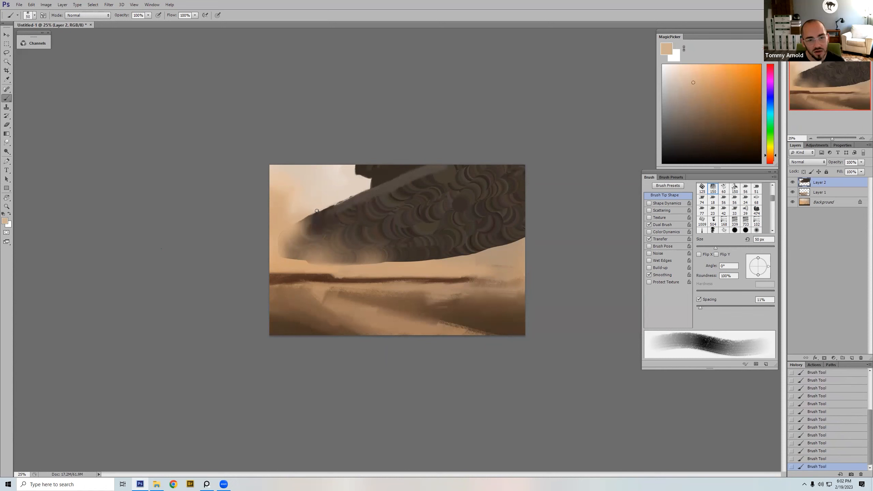
left_click(390, 184, "alt")
key("bracketleft")
key("bracketleft")
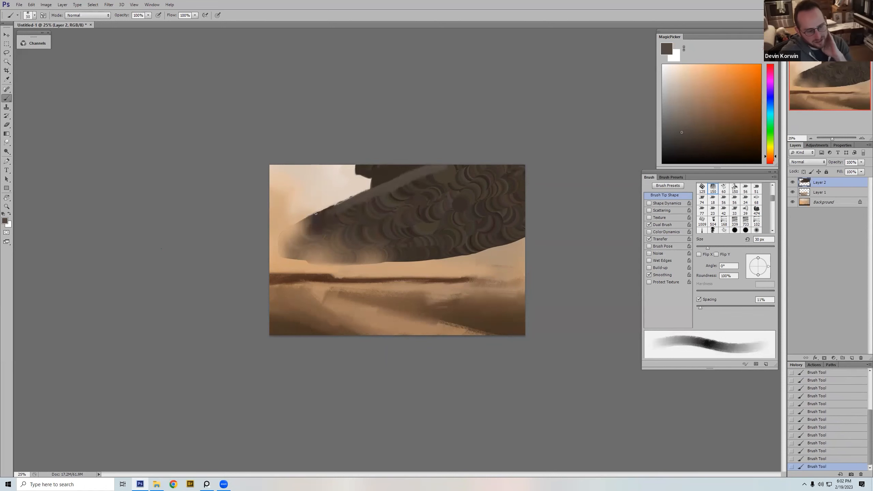
Step: Darken the left tip of the mass with sampled dark brown, starting with a 150 px brush
key("bracketright")
key("bracketright")
key("bracketright")
key("bracketright")
key("bracketright")
key("bracketright")
key("bracketright")
key("bracketright")
key("bracketright")
left_click(399, 190, "alt")
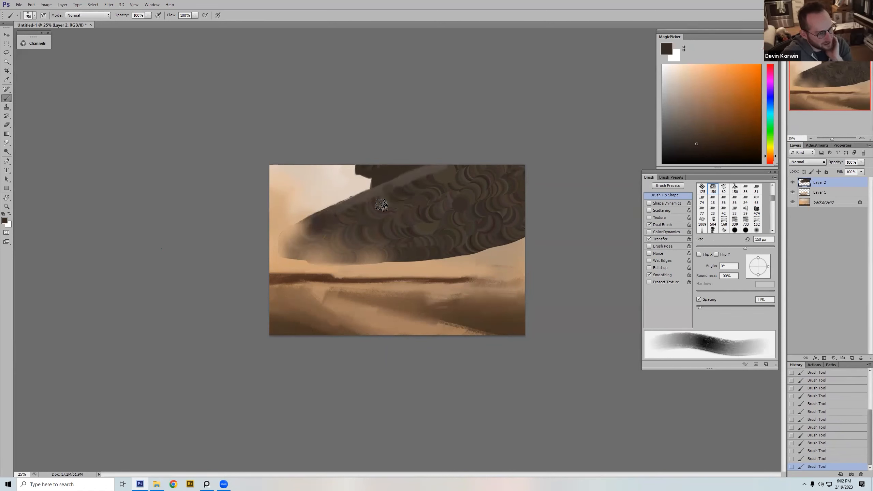
mouse_move(311, 220)
left_mouse_down()
mouse_move(353, 223)
mouse_move(297, 242)
left_mouse_up()
left_click(283, 242, "alt")
key("bracketleft")
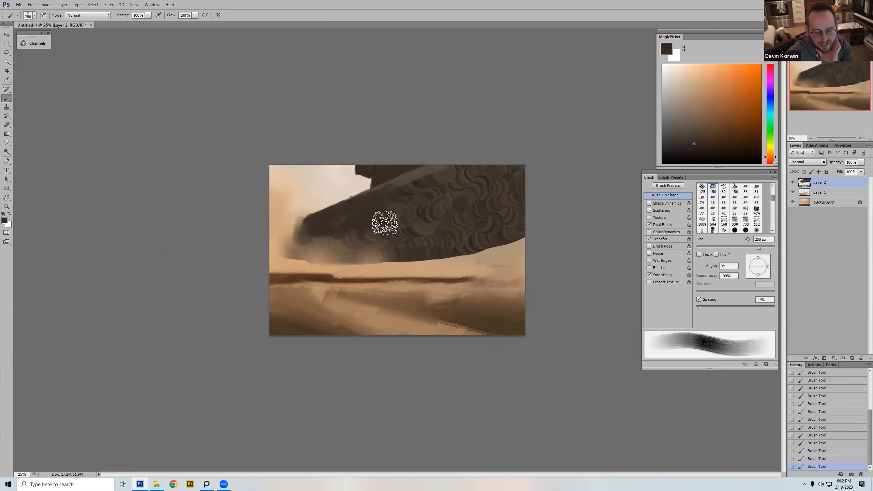
Step: Cover the curly brush texture in the upper middle of the mass with dark brown at 300 px
key("bracketright")
key("bracketright")
key("bracketleft")
key("bracketleft")
key("bracketleft")
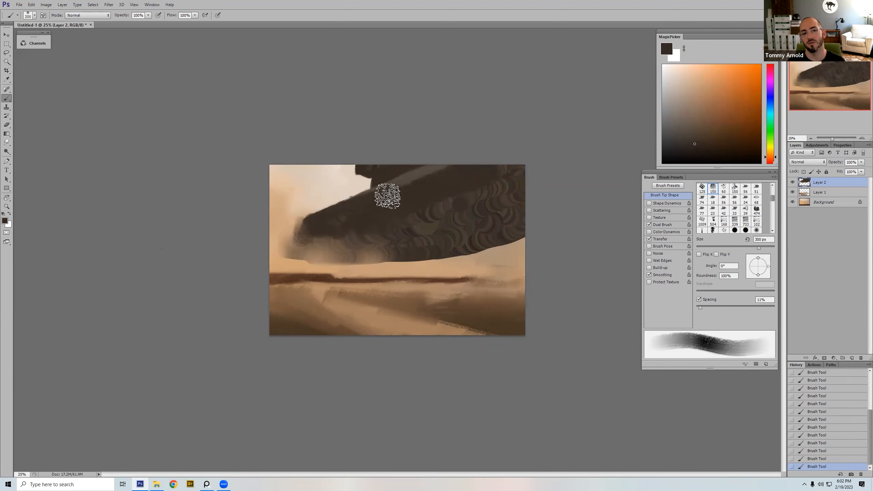
Step: Repaint the band along the slope in sampled gray-brown at 150 px and sharpen its lower edge with dark brown at 70 px
left_click(416, 173, "alt")
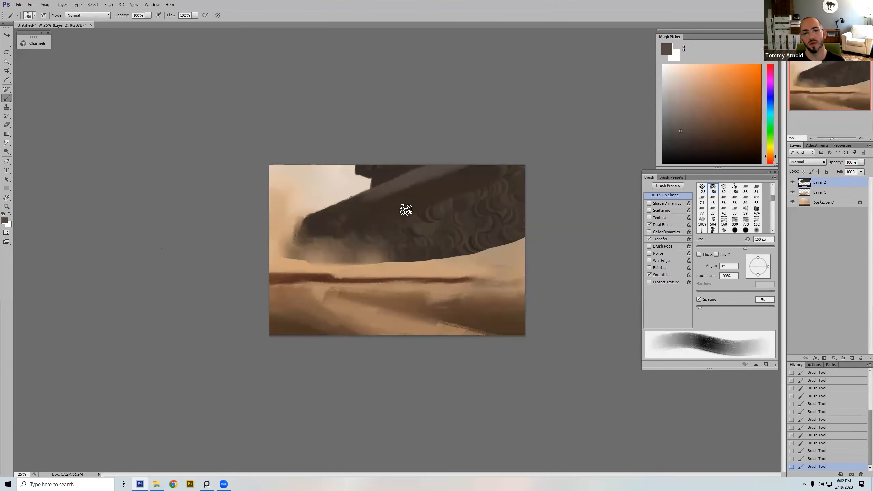
left_click(390, 198, "alt")
key("bracketleft")
key("bracketleft")
key("bracketleft")
key("bracketleft")
key("bracketleft")
left_click(408, 182, "alt")
left_click(388, 199, "alt")
left_click_drag(385, 195, 447, 173)
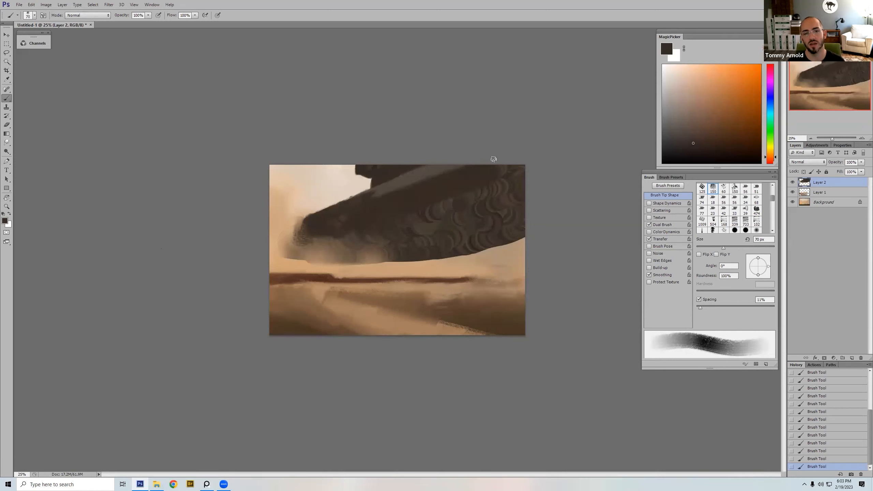
Step: Flatten the remaining curly texture across the mass with sampled dark brown at 300 px, and flip the canvas horizontally
left_click(424, 171, "alt")
key("bracketright")
key("bracketright")
key("bracketright")
key("bracketright")
key("bracketright")
key("bracketright")
left_click(444, 203, "alt")
key("bracketright")
key("bracketright")
key("bracketright")
mouse_move(423, 220)
left_mouse_down()
mouse_move(388, 231)
mouse_move(446, 194)
mouse_move(461, 235)
mouse_move(519, 222)
mouse_move(469, 212)
mouse_move(462, 187)
left_mouse_up()
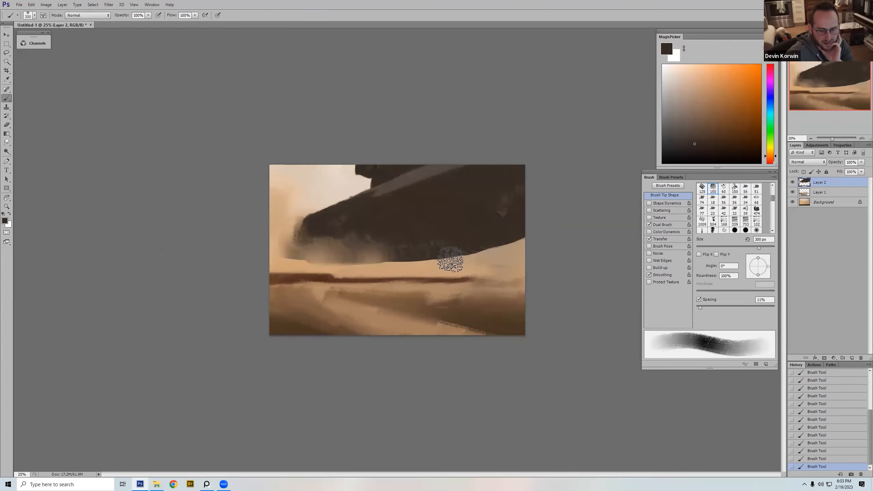
key("ctrl+shift+h")
Step: Choose the hard round 80 px brush, enlarge it to solidify the dark area near the tip, and flip the canvas horizontally
right_click(473, 195)
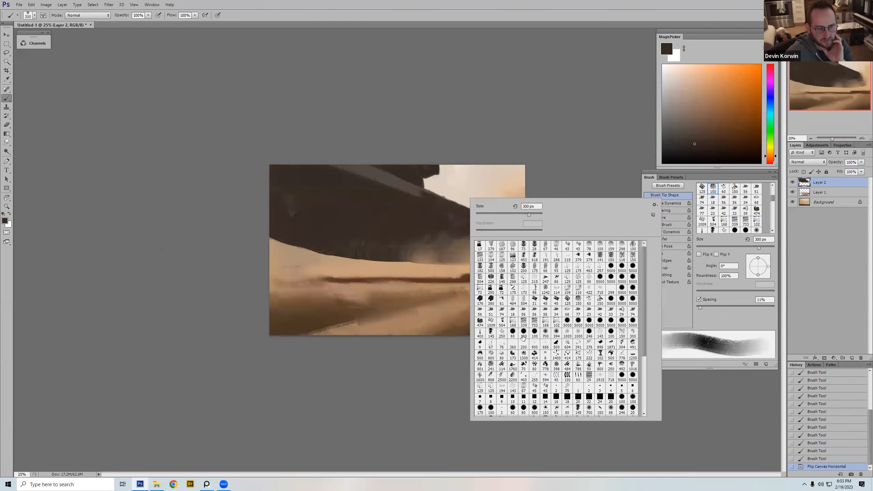
left_click(535, 330)
key("Return")
key("bracketright")
key("bracketright")
key("bracketright")
key("bracketright")
key("bracketright")
key("bracketright")
key("bracketright")
key("bracketright")
left_click_drag(445, 215, 443, 217)
left_click(452, 201, "alt")
key("ctrl+shift+h")
Step: Paint a crisp gray-brown plane along the upper-left slope with a smaller hard round brush and resample dark brown
key("bracketleft")
key("bracketleft")
key("bracketleft")
key("bracketleft")
key("bracketleft")
key("bracketleft")
key("bracketleft")
key("bracketleft")
key("bracketleft")
key("bracketleft")
key("bracketleft")
key("bracketleft")
Step: Extend the gray-brown plane up toward the notch with long parallel strokes of the hard round brush, ending at 70 px
key("bracketleft")
key("bracketleft")
key("bracketleft")
key("bracketleft")
key("bracketleft")
mouse_move(343, 197)
left_mouse_down()
mouse_move(393, 182)
mouse_move(338, 201)
mouse_move(397, 183)
left_mouse_up()
left_click(365, 203, "alt")
key("bracketright")
key("bracketright")
key("bracketright")
key("bracketright")
key("bracketright")
left_click(399, 179, "alt")
key("bracketleft")
key("bracketleft")
key("bracketleft")
key("bracketleft")
key("bracketright")
key("bracketright")
key("bracketright")
left_click_drag(339, 199, 401, 178)
mouse_move(379, 187)
left_mouse_down()
mouse_move(402, 178)
mouse_move(352, 194)
mouse_move(405, 176)
left_mouse_up()
key("bracketright")
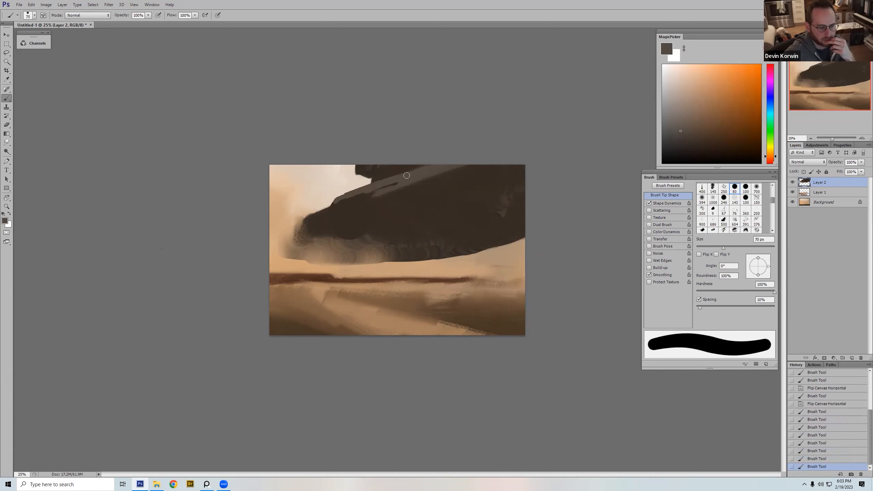
Step: Sample dark brown, choose the tapered 400 px brush, and flip the canvas horizontally
left_click(432, 189, "alt")
right_click(443, 190)
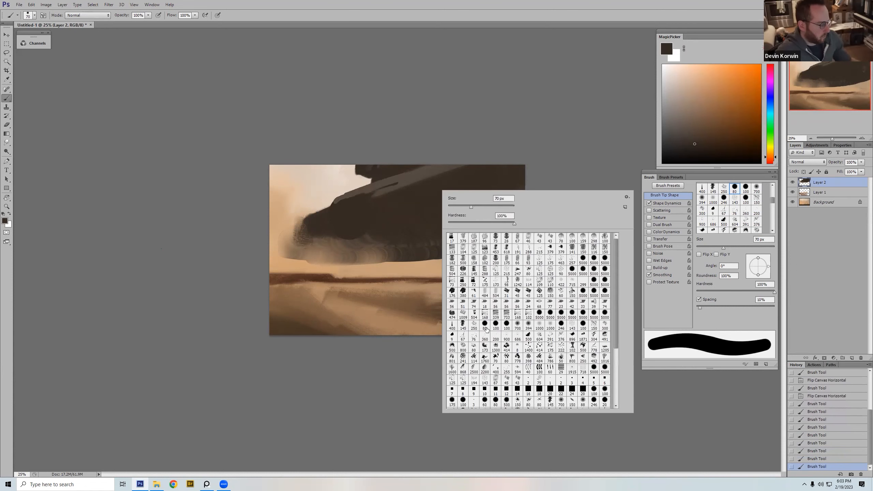
double_click(452, 326)
key("h")
Step: Cover the upper end of the gray-brown band with dark brown at 125 to 150 px, and flip the canvas horizontally
left_click_drag(394, 187, 394, 179)
left_click(396, 176, "alt")
key("bracketleft")
key("bracketleft")
key("bracketleft")
left_click(394, 168, "alt")
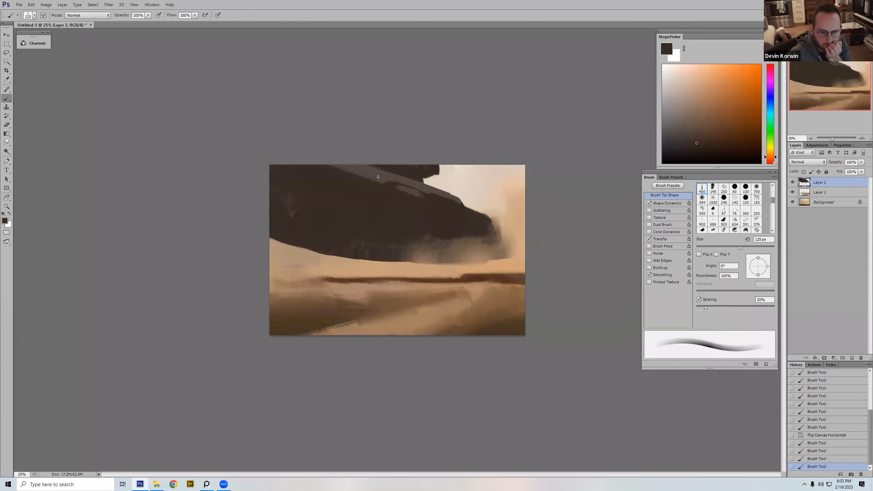
left_click(366, 181)
key("bracketright")
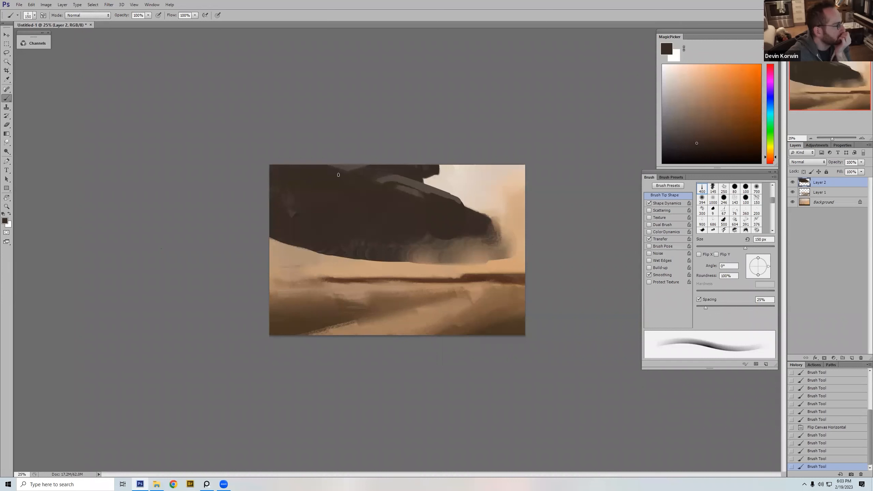
left_click_drag(323, 169, 338, 168)
key("ctrl+shift+h")
Step: Rework the gray-brown plane below the notch with sampled colors and tapered strokes
left_click(398, 176, "alt")
left_click(354, 185, "alt")
key("bracketleft")
key("bracketleft")
key("bracketleft")
key("bracketleft")
key("bracketleft")
key("bracketleft")
key("bracketright")
key("bracketright")
key("bracketright")
mouse_move(396, 177)
left_mouse_down()
mouse_move(364, 187)
mouse_move(397, 176)
mouse_move(356, 186)
mouse_move(387, 180)
left_mouse_up()
Step: Glaze pale sky color lightly over the gray-brown plane with the tapered brush at 30% opacity and 50 px
key("bracketleft")
key("bracketleft")
key("bracketleft")
key("bracketright")
key("bracketright")
key("bracketright")
key("bracketright")
key("bracketright")
key("bracketleft")
key("bracketleft")
key("bracketleft")
key("bracketright")
key("bracketright")
key("bracketleft")
key("bracketleft")
key("bracketright")
key("bracketright")
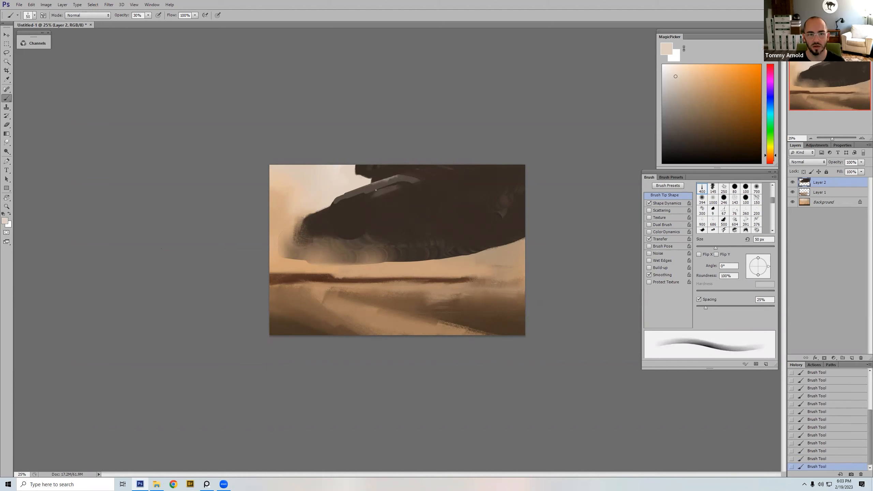
Step: Shade the gray plane's lower edge and inner end with sampled dark brown, restore 100% opacity at 200 px, and flip the canvas horizontally
left_click(394, 196, "alt")
key("bracketright")
key("bracketright")
key("bracketright")
key("bracketright")
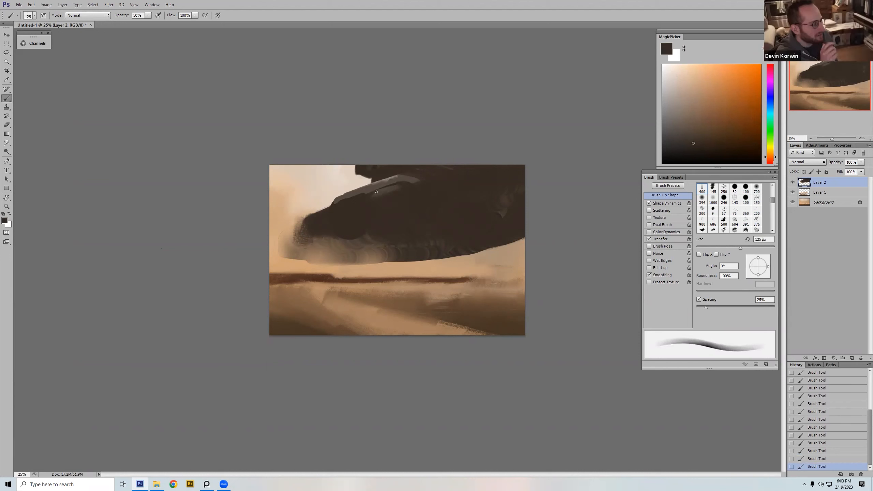
key("h")
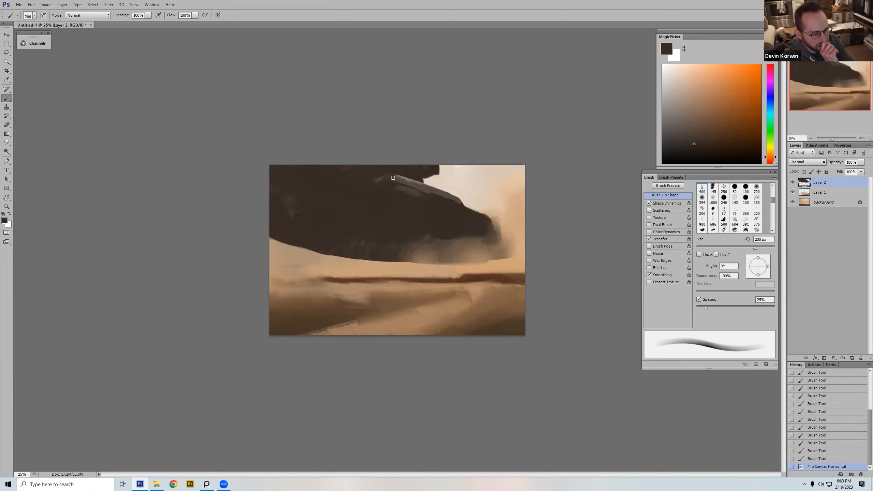
Step: Touch up the gray band below the notch with sampled gray, and flip the canvas horizontally
left_click_drag(391, 186, 406, 181)
left_click(415, 177, "alt")
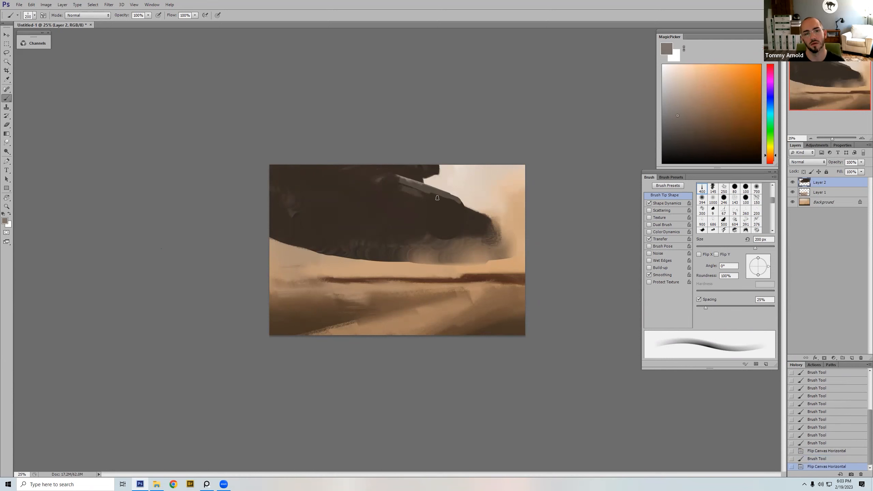
key("h")
Step: Paint short strokes at the gray band's upper end with sampled gray and the tapered brush at about 125 px
left_click(409, 180, "alt")
left_click(386, 176, "alt")
key("bracketleft")
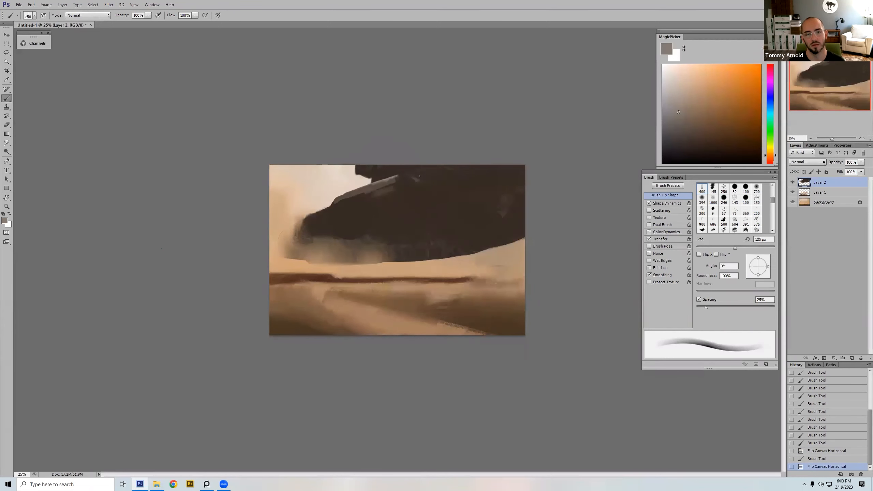
left_click_drag(421, 175, 416, 178)
mouse_move(414, 178)
left_mouse_down()
mouse_move(460, 164)
mouse_move(387, 181)
mouse_move(414, 173)
mouse_move(390, 192)
mouse_move(409, 182)
left_mouse_up()
Step: Blend the gray band's upper end into the mass with sampled dark brown at 150 px
left_click(422, 178, "alt")
key("bracketright")
key("bracketright")
key("bracketright")
key("bracketright")
left_click(406, 177, "alt")
key("bracketright")
key("bracketright")
key("bracketright")
key("bracketright")
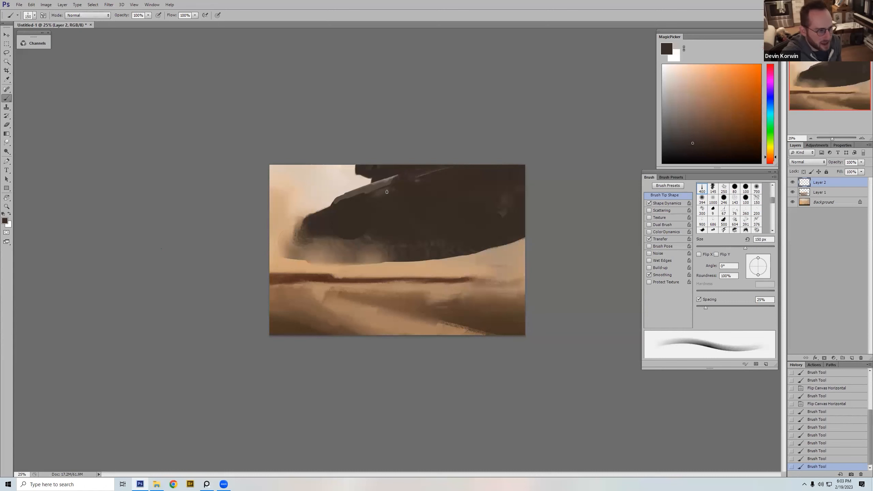
left_click_drag(407, 179, 417, 177)
Step: Reset to the 400 px tapered brush and paint a diagonal gray-brown plane across the lower front of the dark mass
right_click(471, 198)
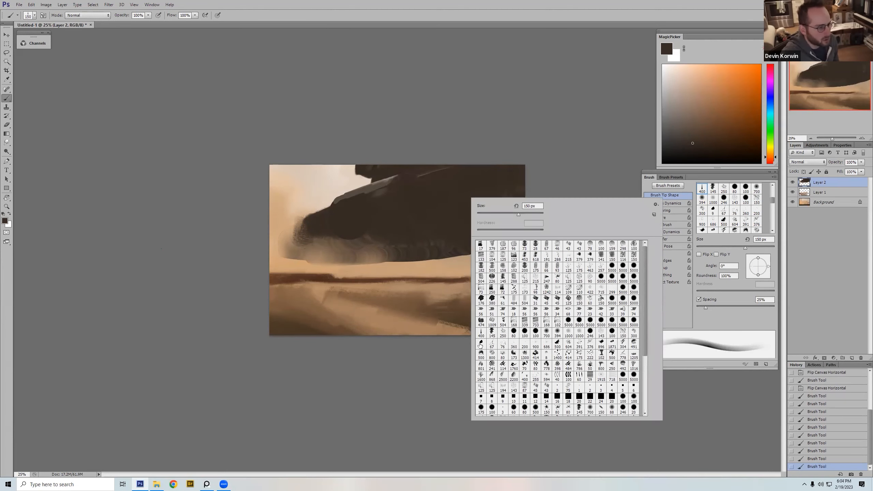
double_click(481, 332)
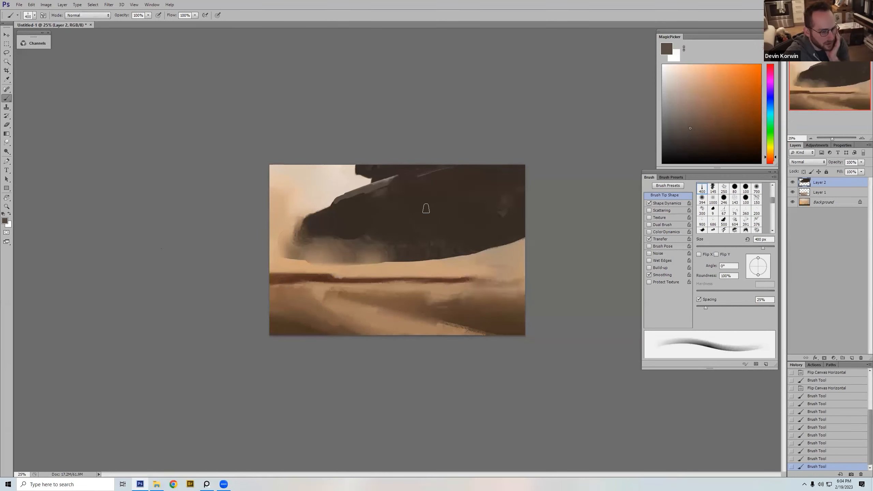
left_click_drag(425, 216, 403, 234)
key("ctrl+z")
left_click_drag(345, 245, 414, 226)
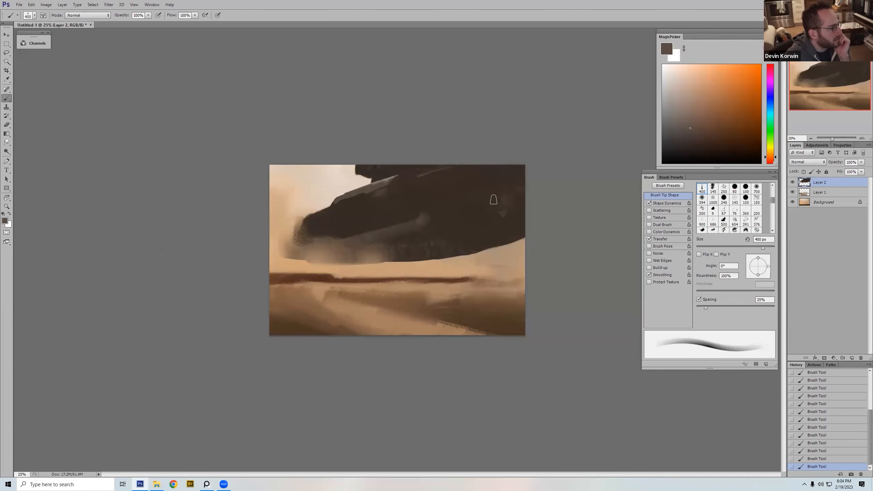
Step: Refine the new gray-brown plane's upper edge and end with sampled browns, reducing the tapered brush to 70 px
left_click(413, 213, "alt")
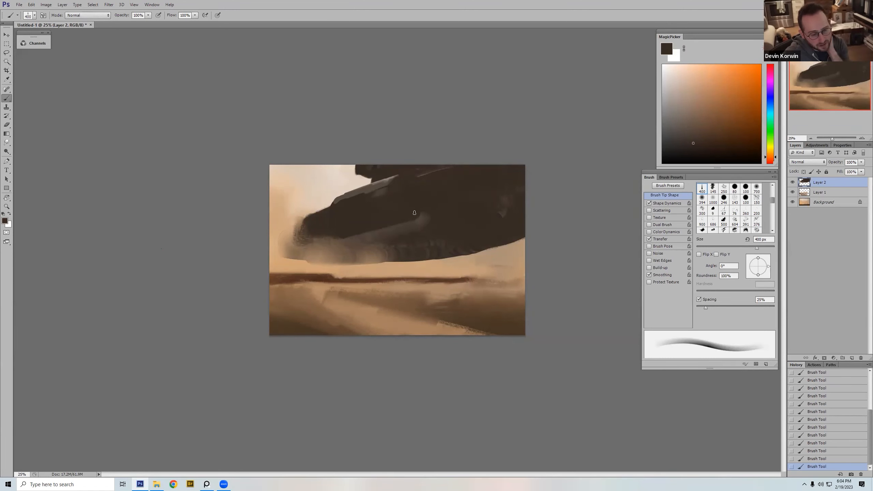
left_click(419, 220, "alt")
key("bracketleft")
key("bracketleft")
key("bracketleft")
key("bracketleft")
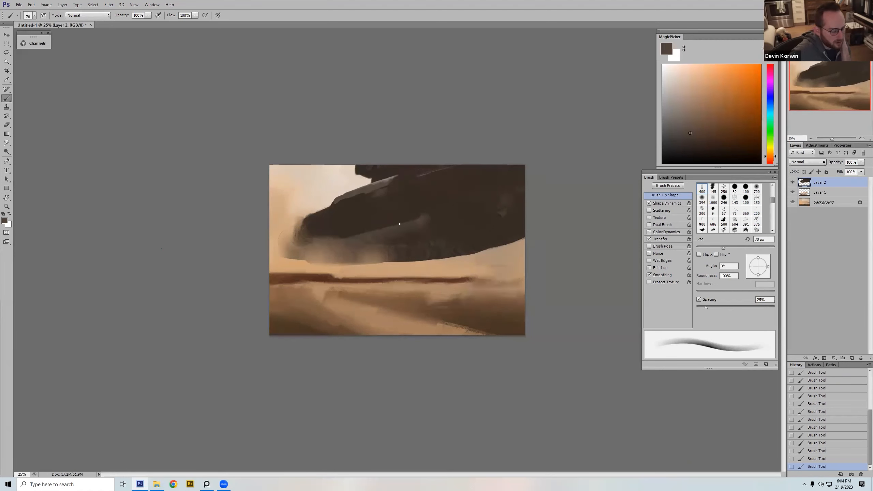
Step: Flip the canvas horizontally and rework the edge between the gray-brown plane and the dark nose with sampled brown
key("ctrl+shift+h")
left_click(468, 235, "alt")
key("bracketright")
key("bracketright")
key("bracketright")
left_click(471, 235)
left_click_drag(473, 233, 464, 237)
key("bracketright")
key("bracketright")
key("bracketright")
key("bracketright")
key("bracketright")
Step: Choose the 173 px cloudy textured brush, enlarge it to 800 px, and brush gray-brown haze over the underside of the nose
right_click(488, 194)
left_click(530, 351)
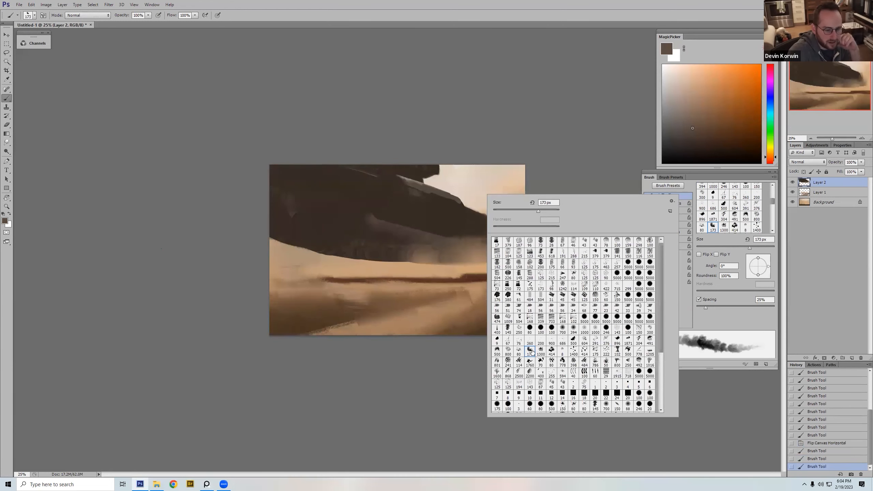
key("Return")
key("bracketright")
key("bracketright")
key("bracketright")
key("bracketright")
key("bracketright")
key("bracketright")
key("bracketright")
key("bracketright")
key("bracketright")
left_click_drag(450, 244, 481, 230)
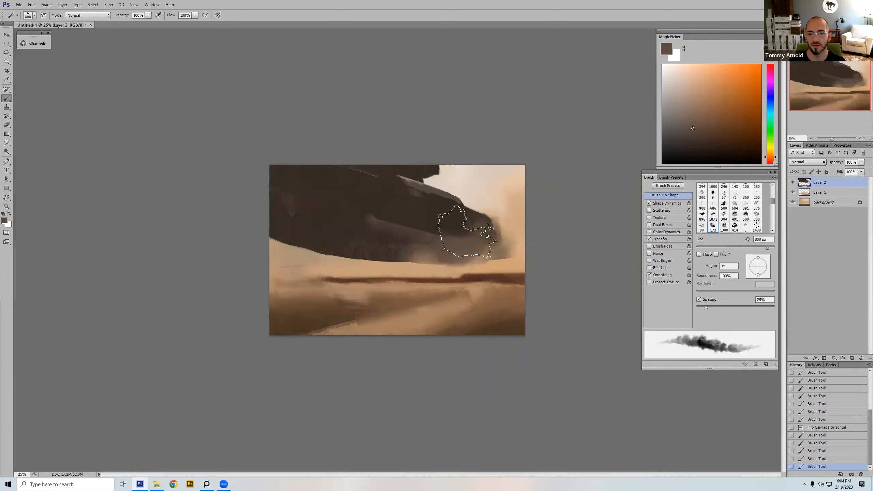
Step: Paint dust beneath the nose with sampled tan and the cloudy brush at 300 to 700 px, and flip the canvas horizontally
left_click(481, 255, "alt")
key("bracketleft")
key("bracketleft")
key("bracketleft")
key("bracketleft")
key("bracketleft")
mouse_move(452, 253)
left_mouse_down()
mouse_move(441, 270)
mouse_move(501, 241)
left_mouse_up()
left_click(477, 257, "alt")
key("bracketright")
key("bracketright")
key("bracketright")
key("bracketright")
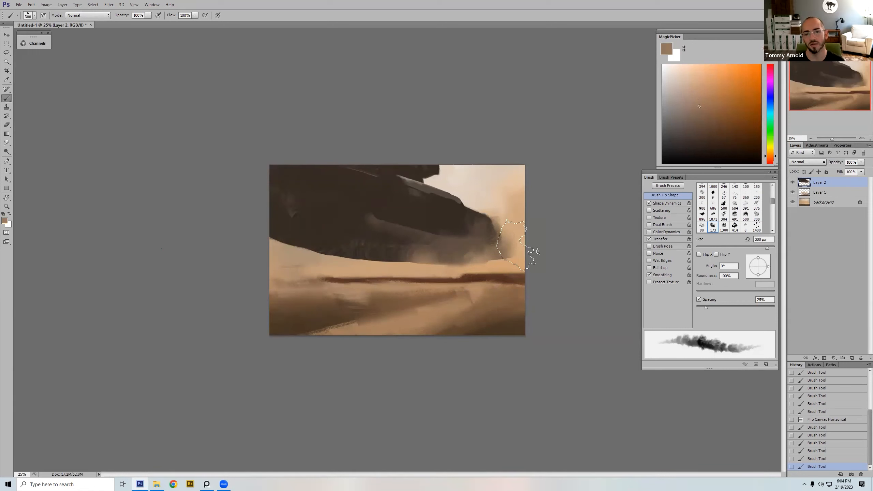
left_click_drag(416, 267, 422, 264)
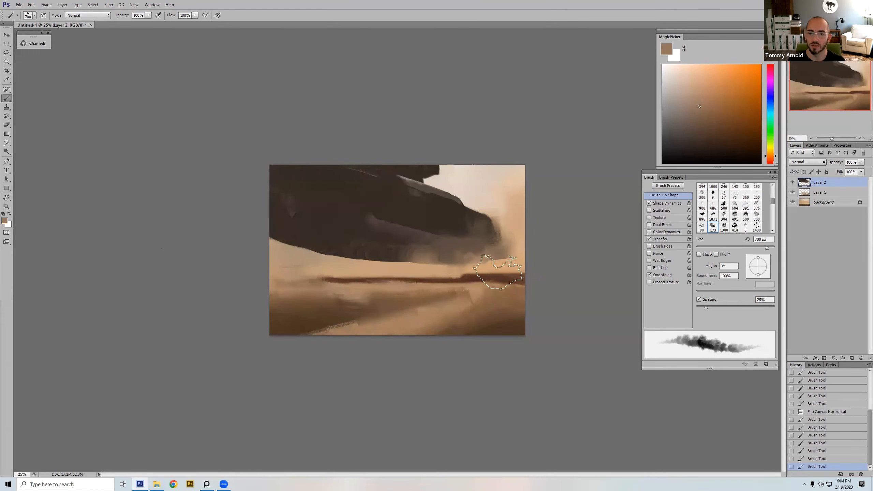
key("ctrl+shift+h")
Step: Try a light sand stroke under the mass's dusty front with the cloudy brush at 250 px
key("bracketleft")
key("bracketleft")
key("bracketleft")
key("bracketleft")
key("bracketleft")
left_click(354, 270, "alt")
left_click_drag(360, 268, 395, 265)
key("ctrl+z")
Step: Try a broad sand stroke along the mass's lower edge with the tapered brush at 700 px
right_click(397, 217)
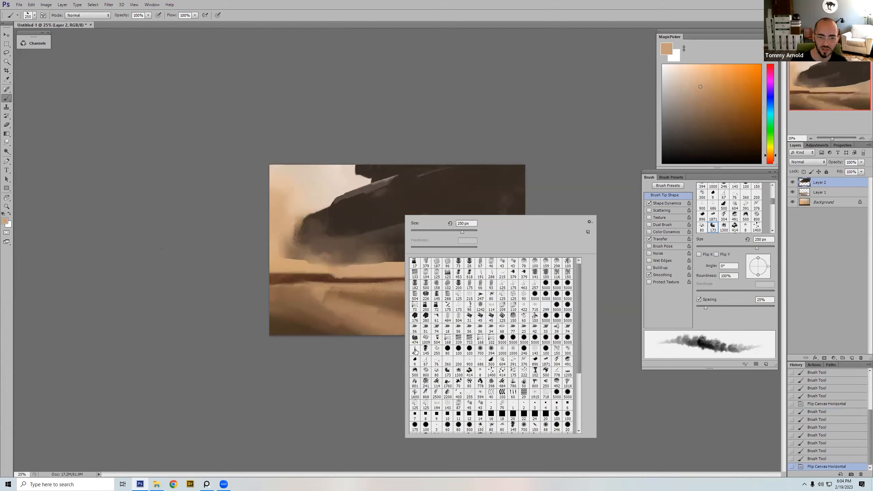
double_click(415, 351)
left_click(334, 270, "alt")
key("bracketright")
key("bracketright")
key("bracketright")
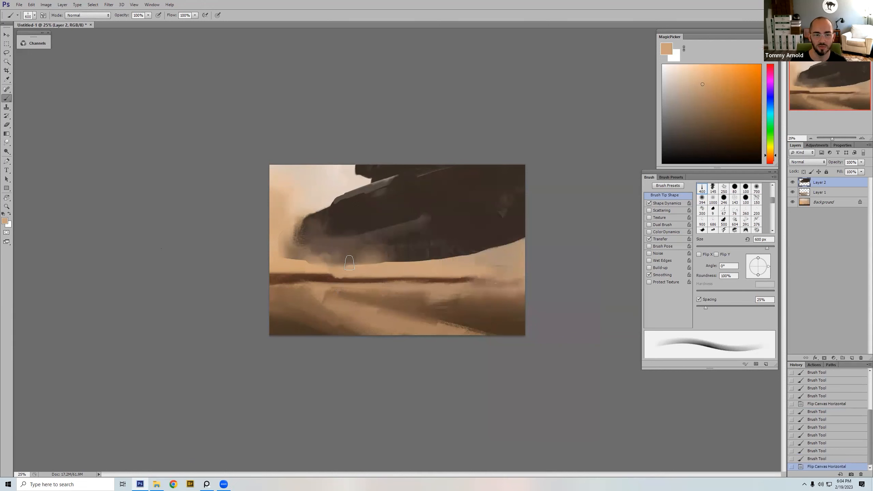
left_click_drag(354, 263, 450, 257)
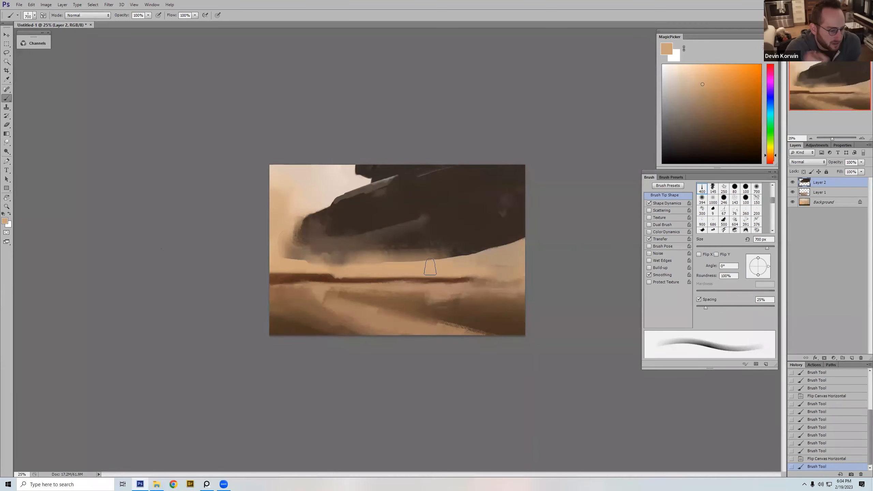
key("ctrl+z")
Step: Choose the 125 px bristle brush and start lowering the mass's rear underside with sampled dark brown at 90 px
right_click(465, 236)
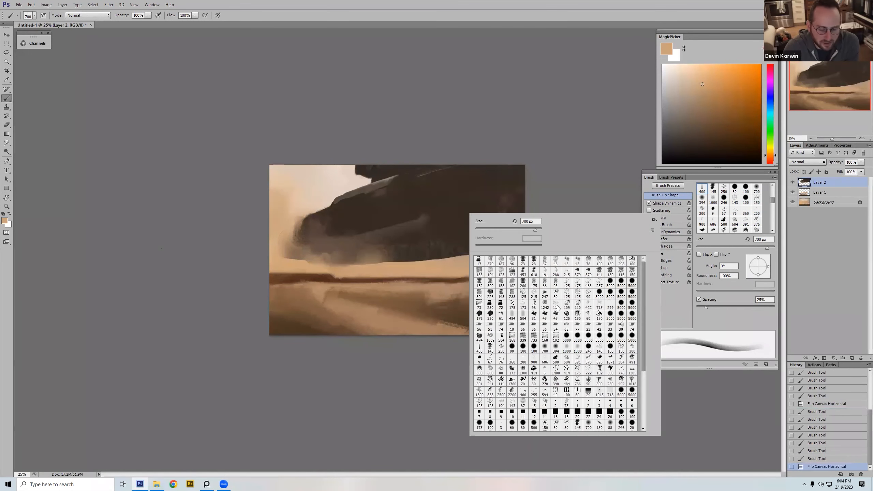
left_click(567, 283)
key("Return")
left_click(483, 246, "alt")
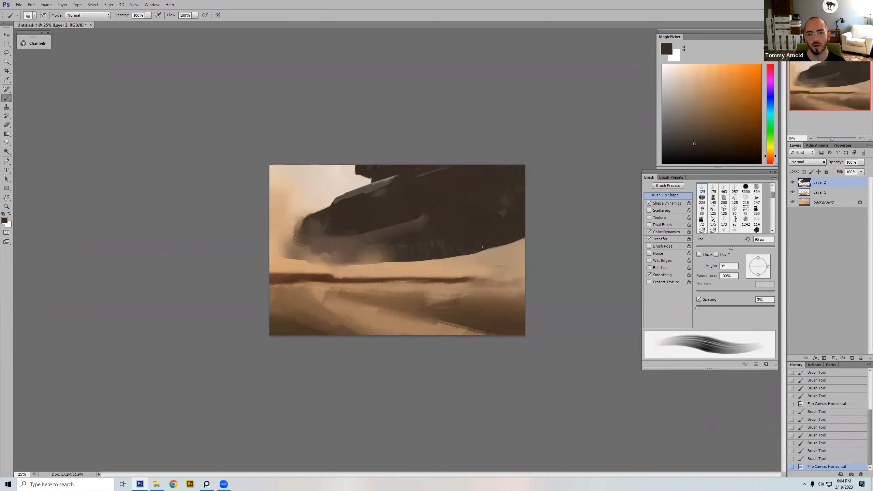
mouse_move(524, 240)
left_mouse_down()
mouse_move(498, 256)
mouse_move(525, 252)
mouse_move(428, 266)
mouse_move(485, 249)
left_mouse_up()
key("bracketright")
key("bracketright")
left_click(511, 256, "alt")
Step: Fill out the mass's rear underside with larger dark brown bristle strokes to straighten its curved lower edge
left_click(475, 244, "alt")
key("bracketright")
key("bracketright")
key("bracketright")
key("bracketright")
key("bracketright")
left_click_drag(478, 250, 494, 248)
mouse_move(493, 248)
left_mouse_down()
mouse_move(523, 245)
mouse_move(515, 236)
left_mouse_up()
left_click(506, 228, "alt")
key("bracketright")
left_click(470, 223, "alt")
Step: Flip the canvas horizontally and trim the mass's lower edge with sampled sand color at 80 px, undoing the last stroke
key("ctrl+shift+h")
left_click(294, 256, "alt")
key("bracketleft")
key("bracketleft")
key("bracketleft")
key("bracketleft")
key("bracketleft")
left_click_drag(293, 257, 381, 269)
key("ctrl+z")
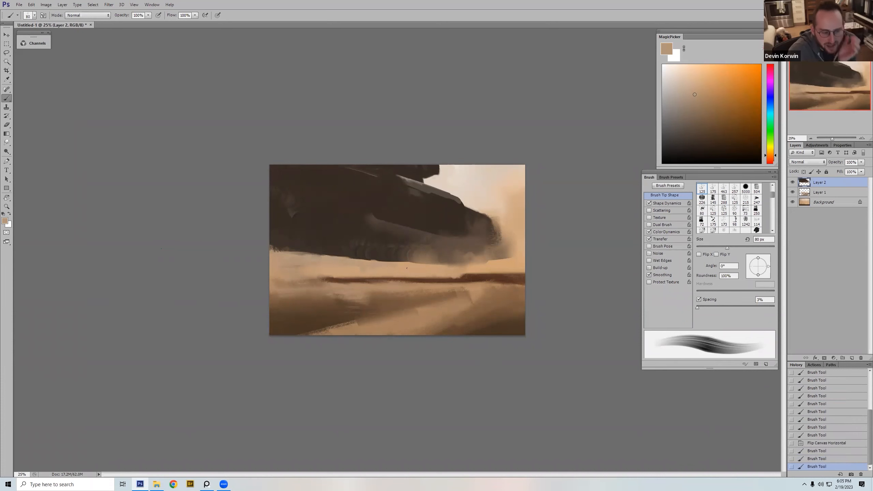
Step: Flip the canvas horizontally and paint sampled dark brown in the middle of the mass with a hard round brush at 400 px
right_click(548, 305)
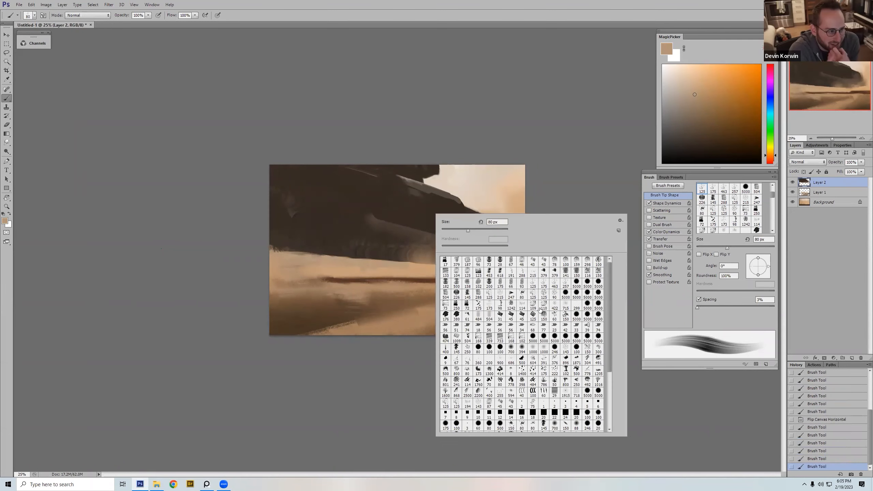
double_click(497, 347)
key("ctrl+shift+h")
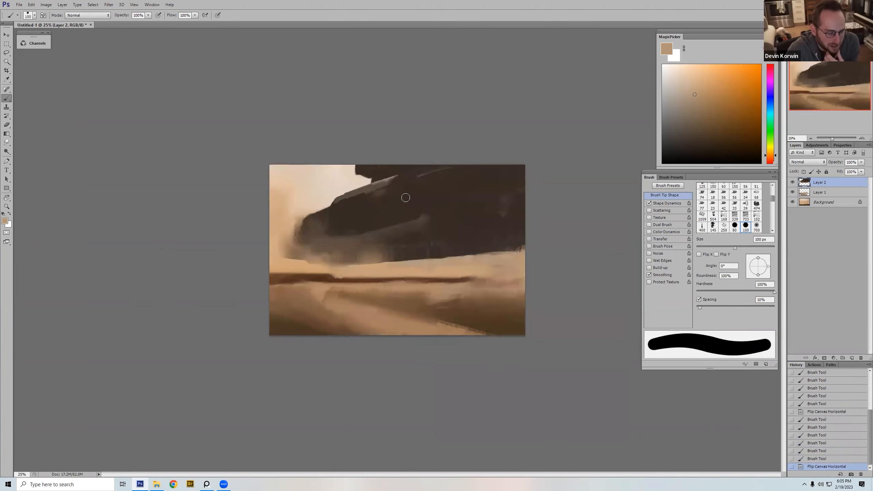
left_click(404, 196, "alt")
key("]")
key("]")
key("]")
key("]")
key("]")
key("]")
key("]")
key("]")
key("]")
key("]")
key("]")
left_click_drag(409, 195, 415, 203)
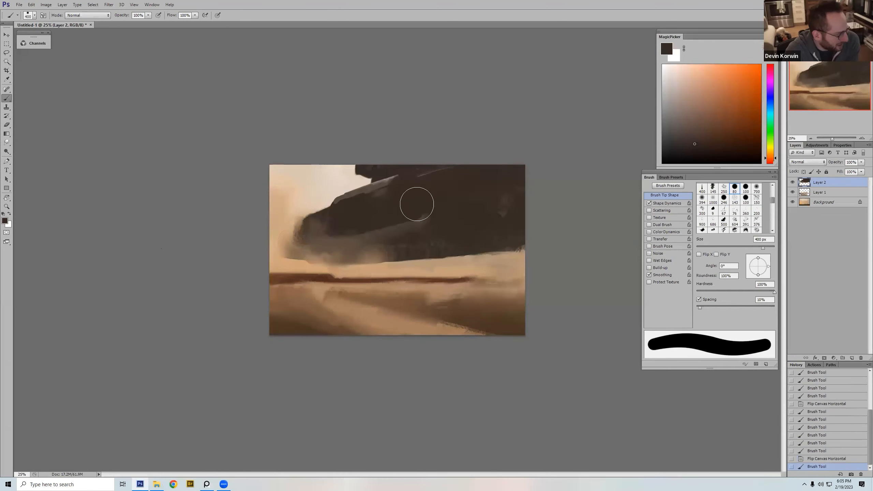
Step: Choose the 150 px grainy dual brush and cover the gray-brown plane's upper end with sampled dark brown
right_click(442, 214)
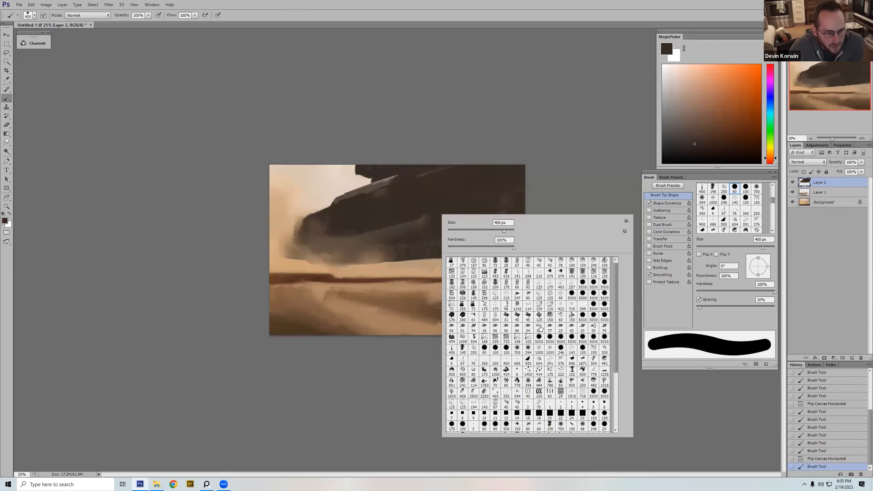
double_click(550, 317)
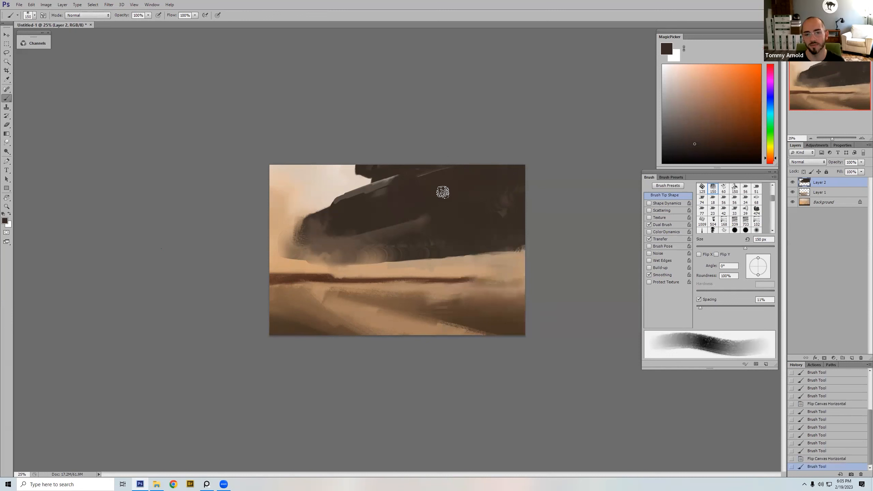
left_click(423, 205, "alt")
key("[")
key("[")
key("[")
key("[")
left_click_drag(409, 217, 428, 208)
Step: Blend the gray-brown plane and underside into the dark mass with larger grainy strokes, and reduce the brush to 175 px
key("]")
key("]")
key("]")
key("]")
key("]")
key("]")
mouse_move(430, 237)
left_mouse_down()
mouse_move(417, 230)
mouse_move(415, 254)
left_mouse_up()
key("]")
key("]")
mouse_move(422, 218)
left_mouse_down()
mouse_move(405, 234)
mouse_move(409, 241)
mouse_move(442, 235)
left_mouse_up()
left_click(415, 199, "alt")
key("[")
key("[")
key("[")
Step: Choose the 379 px textured brush and break up the gray band's lower edge with sampled dark brown at 200 px
right_click(373, 202)
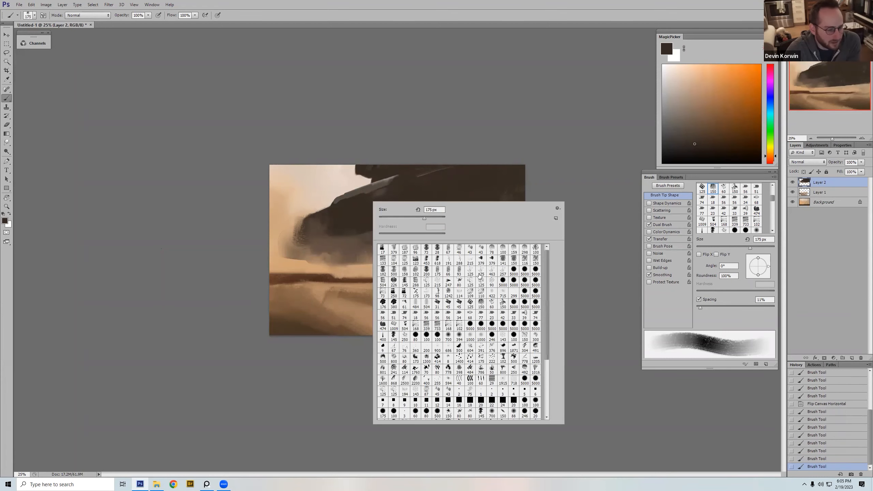
double_click(480, 260)
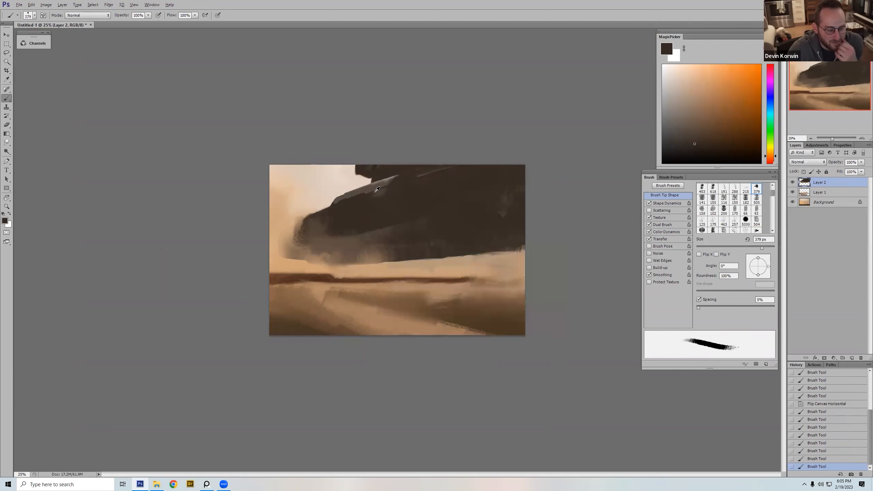
key("]")
left_click_drag(370, 191, 378, 190)
left_click_drag(372, 192, 391, 183)
key("]")
key("]")
key("]")
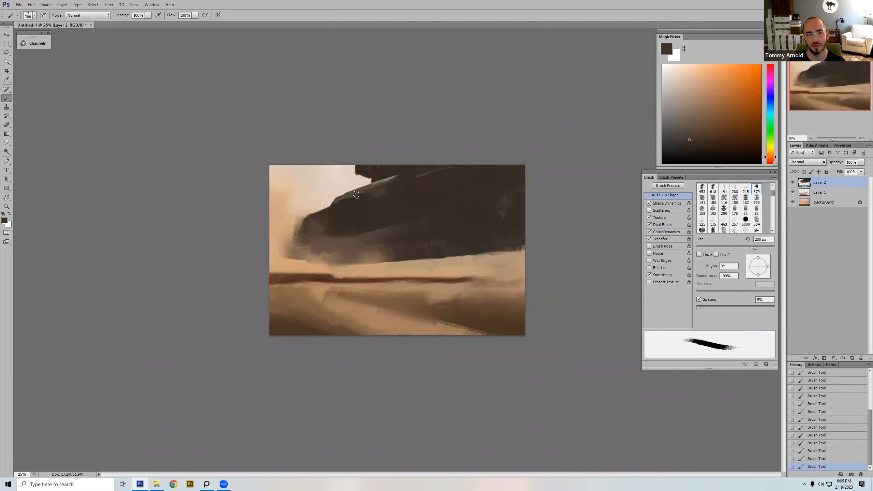
left_click_drag(340, 204, 374, 189)
Step: Sample the band's gray and paint a thin streak beyond its upper end with the textured brush at 80 px
left_click(368, 186, "alt")
key("[")
key("[")
key("[")
key("[")
key("[")
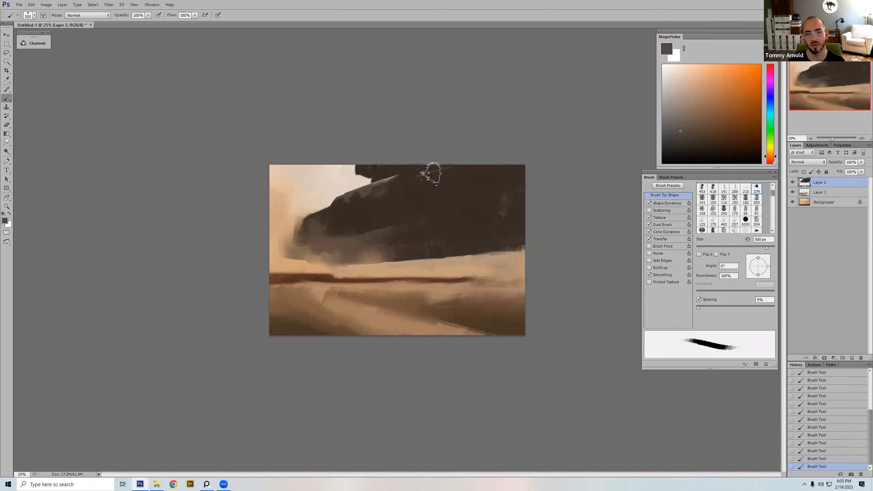
key("[")
key("[")
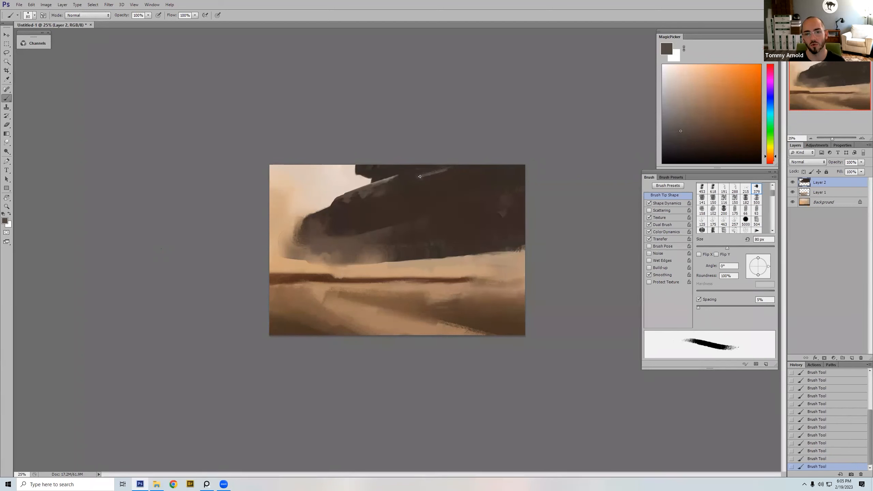
Step: Extend the streak to the canvas's upper edge and trim it with dark brown at 150 px, undoing one stroke
left_click(436, 176, "alt")
key("]")
key("]")
left_click_drag(425, 177, 465, 166)
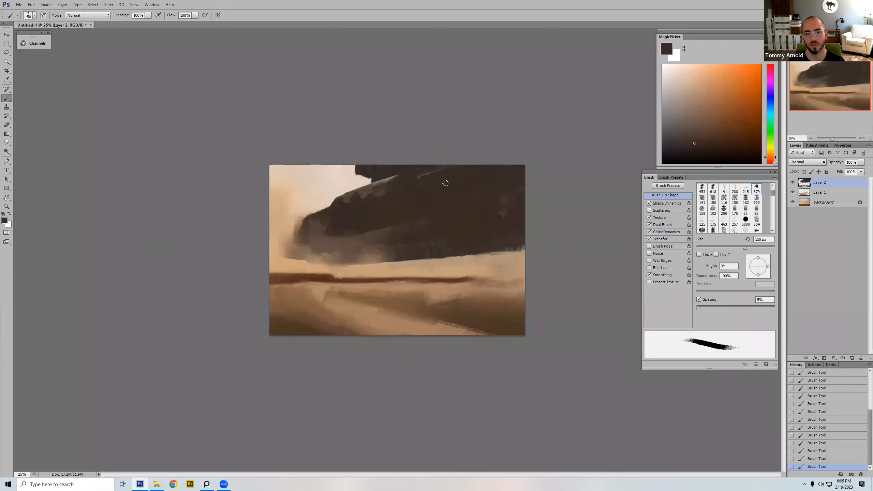
key("ctrl+z")
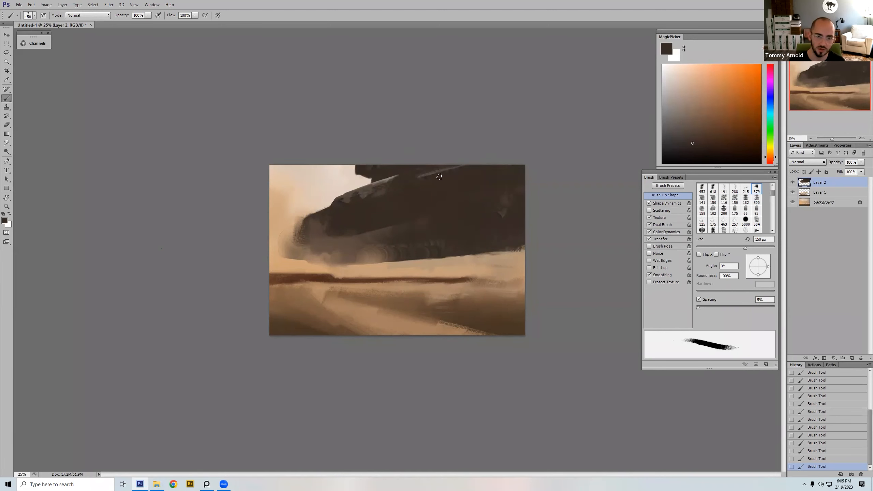
Step: Switch back to the 400 px tapered brush and darken the area around the notch with sampled darker brown at 100 px
right_click(476, 197)
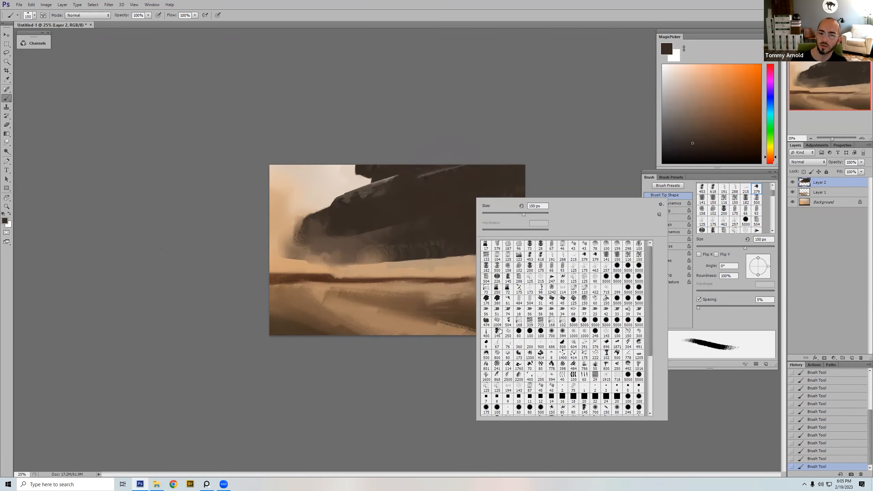
double_click(486, 332)
left_click(421, 167, "alt")
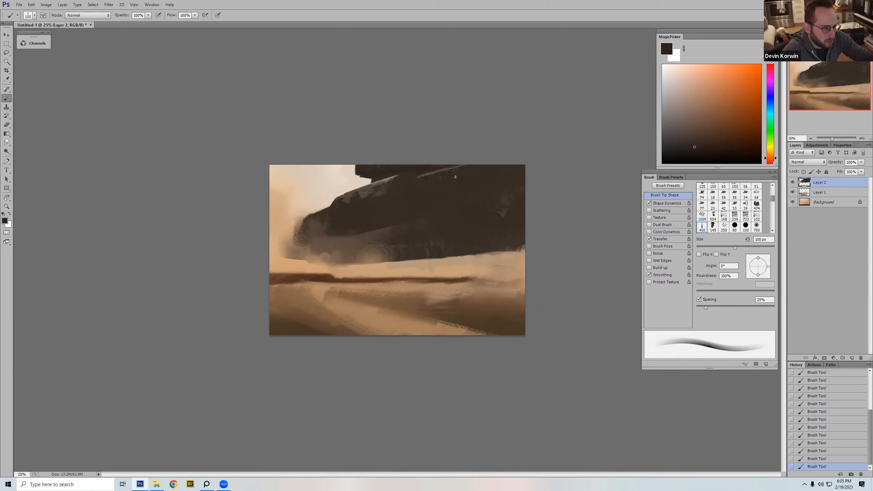
Step: Flip the canvas horizontally and paint a rounded, darker brown shadow behind the nose section with an enlarged tapered brush
key("ctrl+shift+h")
key("bracketright")
key("bracketright")
key("bracketright")
key("bracketright")
key("bracketright")
key("bracketright")
key("bracketright")
left_click_drag(394, 189, 385, 194)
left_click_drag(383, 189, 381, 197)
left_click_drag(383, 191, 380, 201)
mouse_move(380, 201)
left_mouse_down()
mouse_move(389, 205)
mouse_move(385, 196)
left_mouse_up()
left_click_drag(401, 192, 387, 213)
Step: Darken the lower edge of the nose section above the gray-brown plane with the tapered brush at 175 px
key("bracketleft")
key("bracketleft")
key("bracketleft")
mouse_move(378, 214)
left_mouse_down()
mouse_move(404, 211)
mouse_move(395, 220)
mouse_move(415, 208)
mouse_move(420, 227)
mouse_move(439, 221)
left_mouse_up()
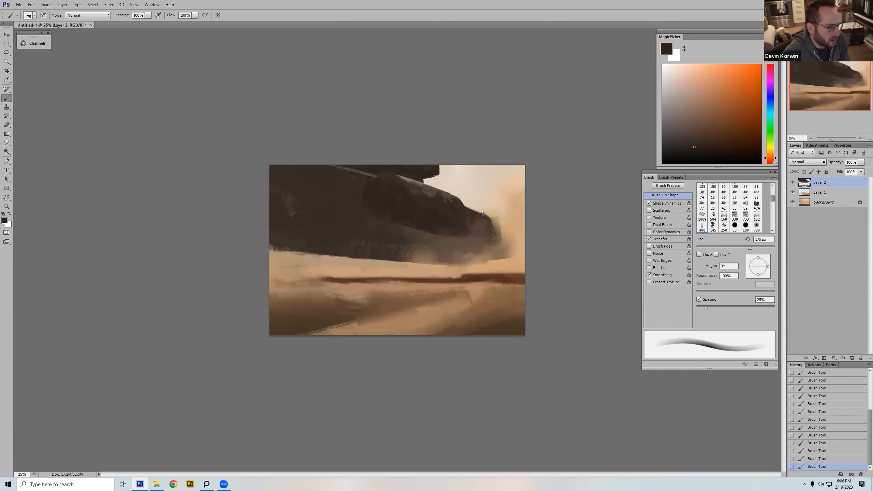
Step: Scatter light gray specks along the nose section's upper edge on a new layer using the scratchy 376 brush tip at 400 px
right_click(482, 180)
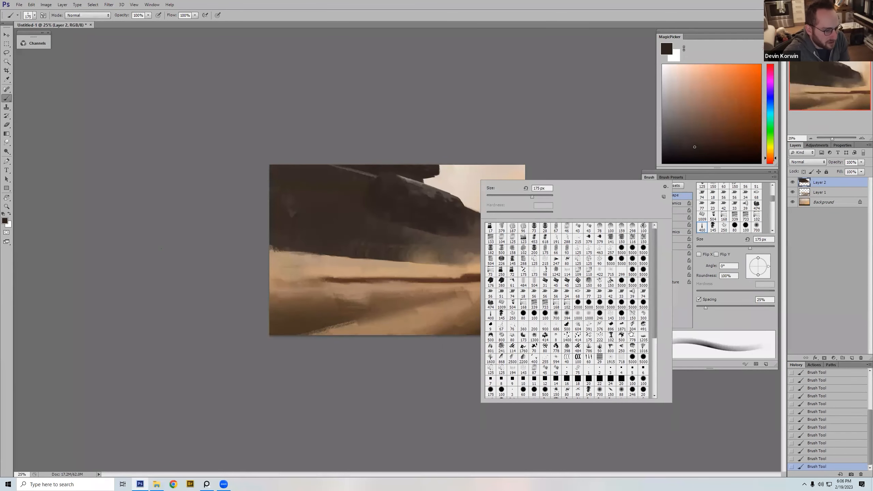
left_click_drag(421, 201, 428, 210)
key("bracketright")
key("bracketright")
key("bracketright")
key("bracketright")
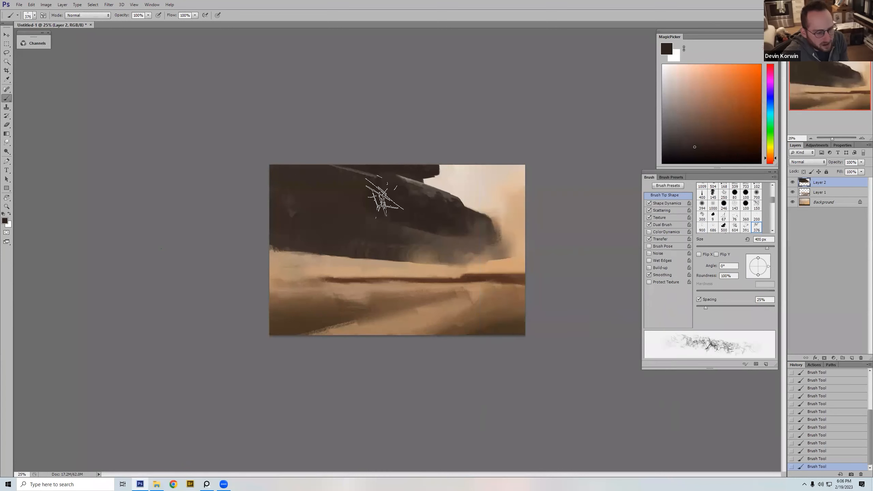
left_click(852, 358)
mouse_move(449, 192)
left_mouse_down()
mouse_move(434, 183)
mouse_move(425, 208)
mouse_move(417, 179)
left_mouse_up()
left_click(665, 85)
key("bracketright")
key("bracketright")
Step: Soften the specks on the nose section with a textured eraser at 300 px and flip the canvas horizontally
key("e")
right_click(470, 187)
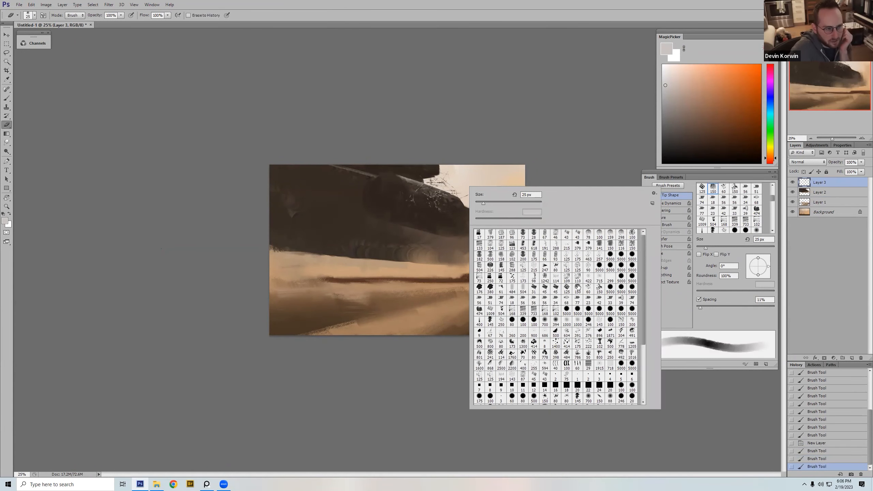
double_click(588, 277)
left_click_drag(451, 208, 438, 202)
key("ctrl+shift+h")
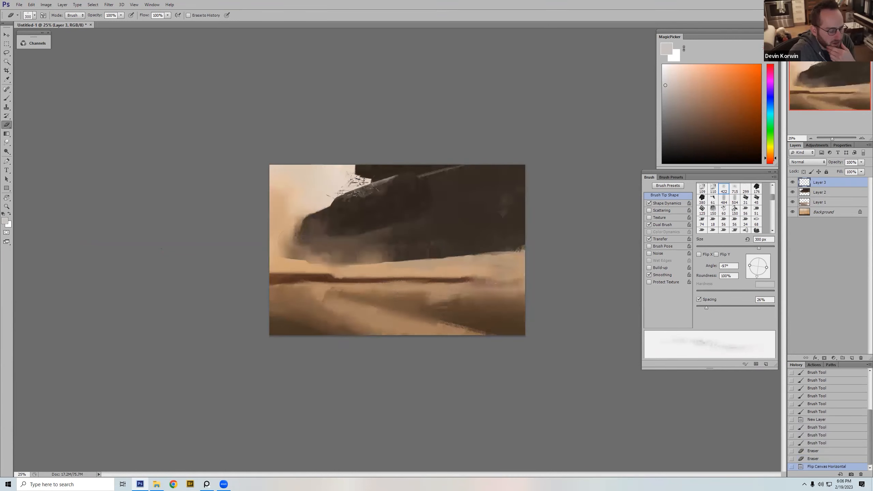
Step: Erase the specks spilling into the sky above the nose with a hard round eraser at 100 px
right_click(342, 183)
left_click(406, 317)
left_click(405, 317)
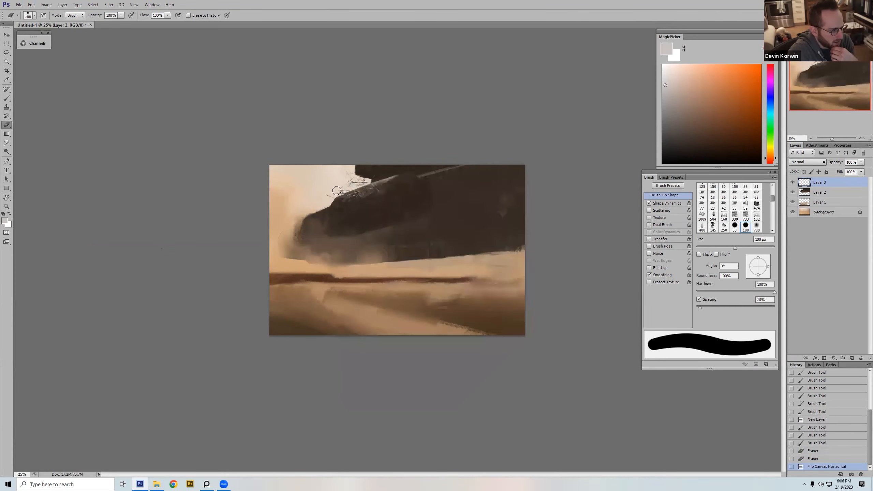
left_click_drag(374, 169, 351, 177)
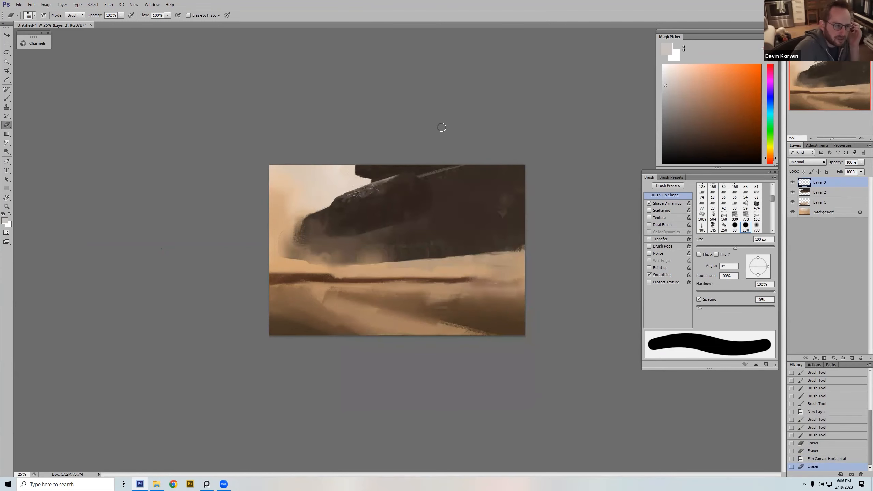
Step: Add more light gray specks down the nose's front edge with the scratchy brush at 250 px
key("b")
right_click(328, 197)
left_click(333, 196)
key("bracketleft")
key("bracketleft")
key("bracketleft")
key("bracketleft")
key("bracketleft")
key("bracketleft")
left_click_drag(337, 192, 356, 199)
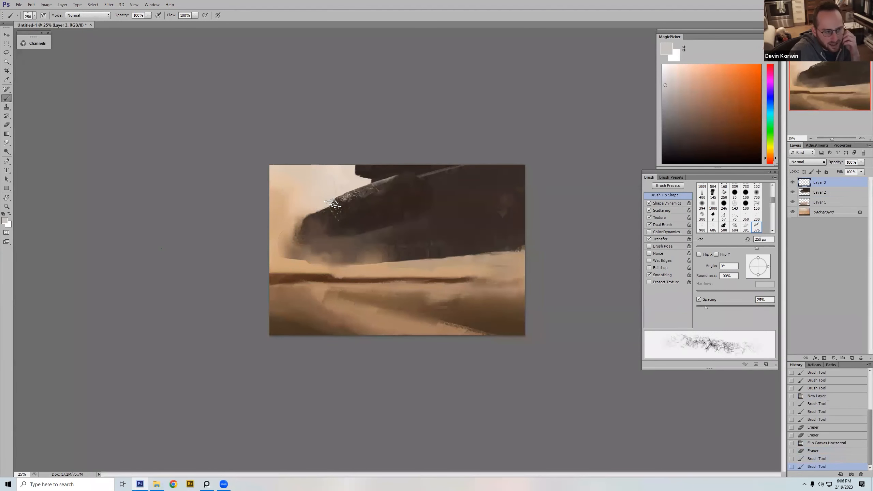
Step: Clean up stray specks on the nose with the hard round eraser at 100 px and about 20 px
key("e")
key("ctrl+z")
key("ctrl+z")
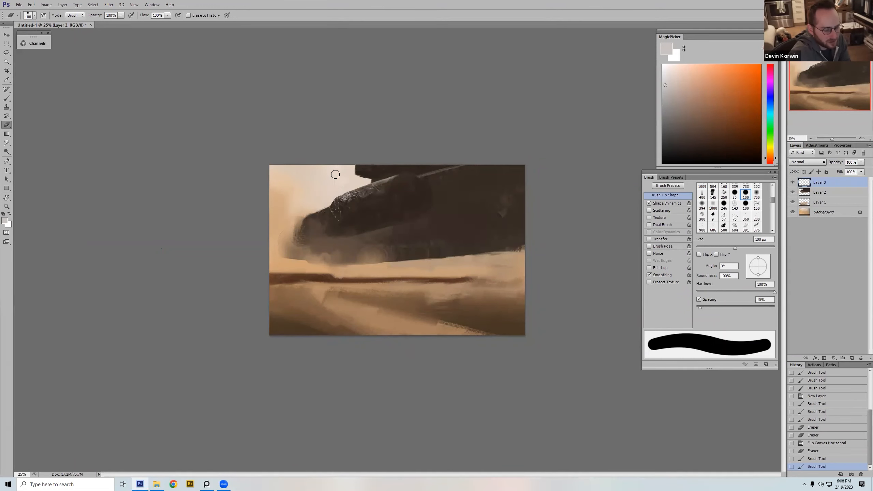
left_click_drag(345, 202, 341, 196)
key("bracketleft")
key("bracketleft")
key("bracketleft")
key("bracketleft")
key("bracketleft")
key("bracketleft")
key("bracketleft")
key("bracketleft")
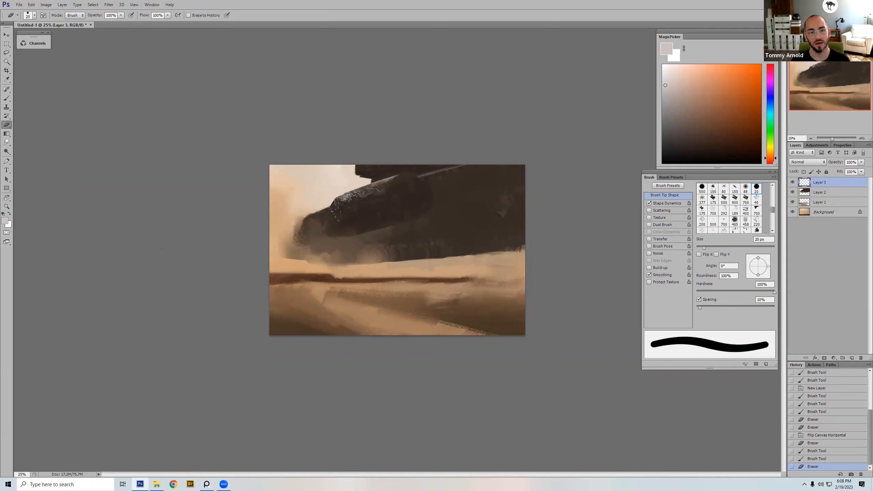
left_click(346, 194)
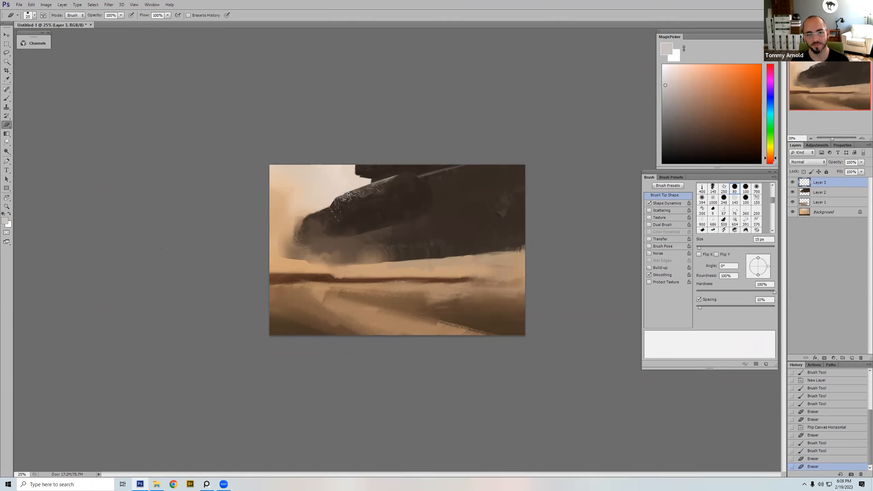
left_click_drag(366, 189, 374, 187)
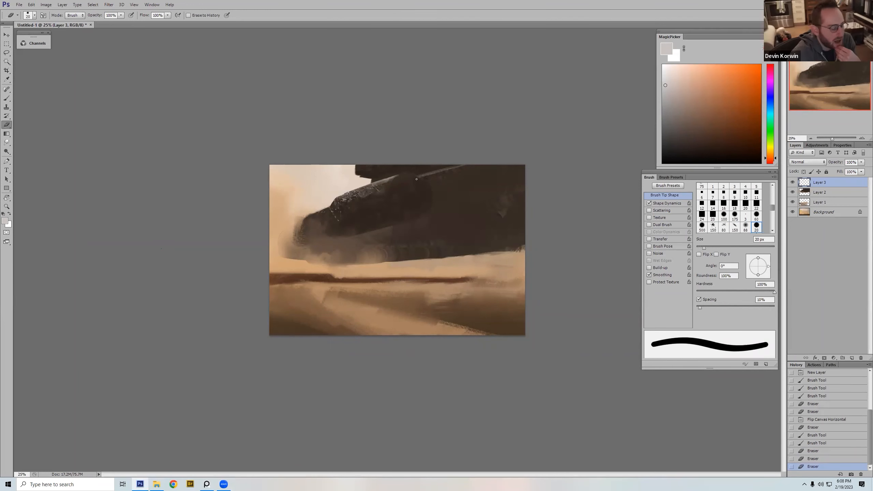
left_click(339, 221)
Step: Dab a small light gray highlight on the nose's side with the 400 px tapered brush reduced to 60 px
key("b")
right_click(387, 208)
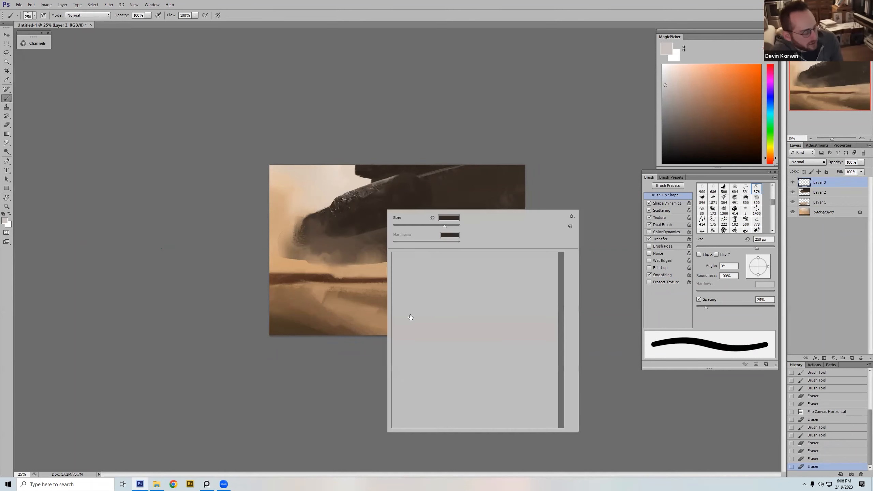
double_click(396, 343)
key("bracketleft")
key("bracketleft")
key("bracketleft")
key("bracketleft")
key("bracketleft")
key("bracketleft")
key("bracketleft")
key("bracketleft")
key("bracketleft")
left_click(335, 219)
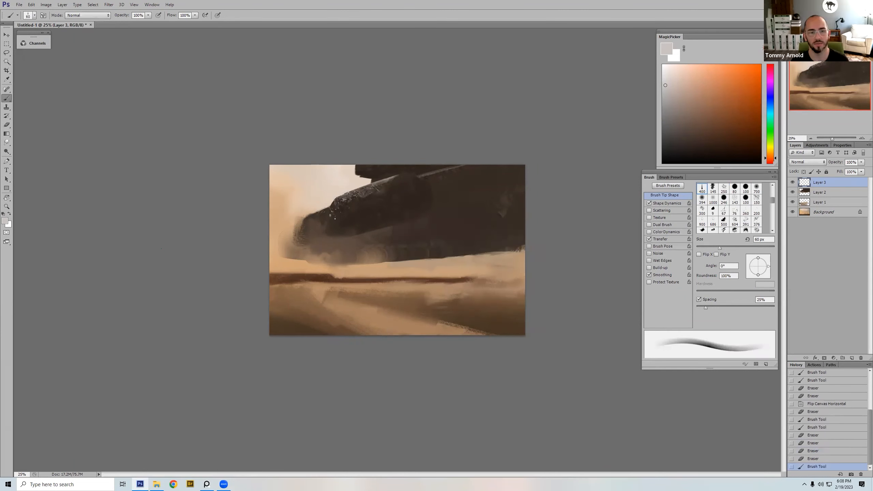
Step: Paint a thin, straight light gray line rising along the nose's side, undoing the unsuccessful attempts
left_click(339, 211)
left_click_drag(331, 216, 388, 202)
key("ctrl+z")
left_click(331, 215)
left_click(388, 201, "shift")
key("ctrl+z")
left_click(330, 215)
left_click(389, 200, "shift")
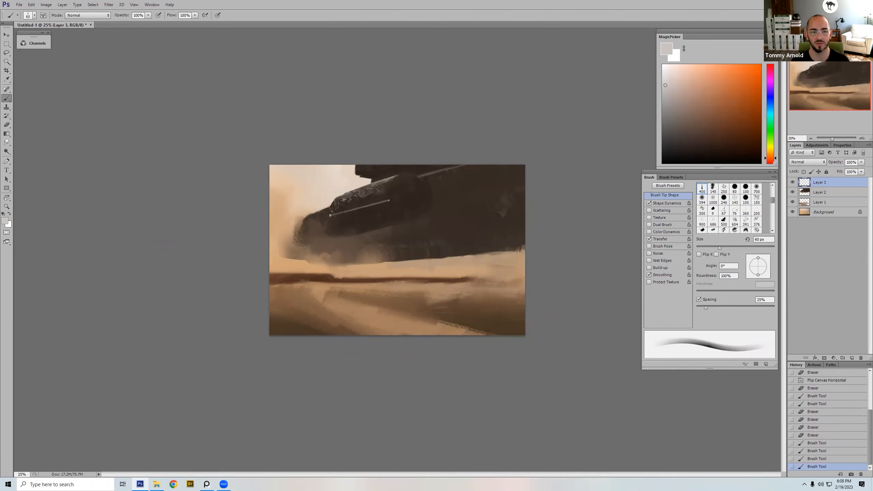
Step: Add a second thin light line just above and parallel to the first one on the nose's side
left_click(329, 216)
left_click(390, 196, "shift")
left_click(390, 196, "alt")
key("bracketright")
key("bracketright")
left_click(387, 196)
Step: Trim and break up the light lines on the nose with sampled dark brown at about 70 px
left_click_drag(344, 214, 359, 208)
mouse_move(345, 212)
left_mouse_down()
mouse_move(389, 197)
mouse_move(332, 217)
left_mouse_up()
key("bracketleft")
key("bracketleft")
key("bracketleft")
key("bracketright")
key("bracketright")
key("bracketright")
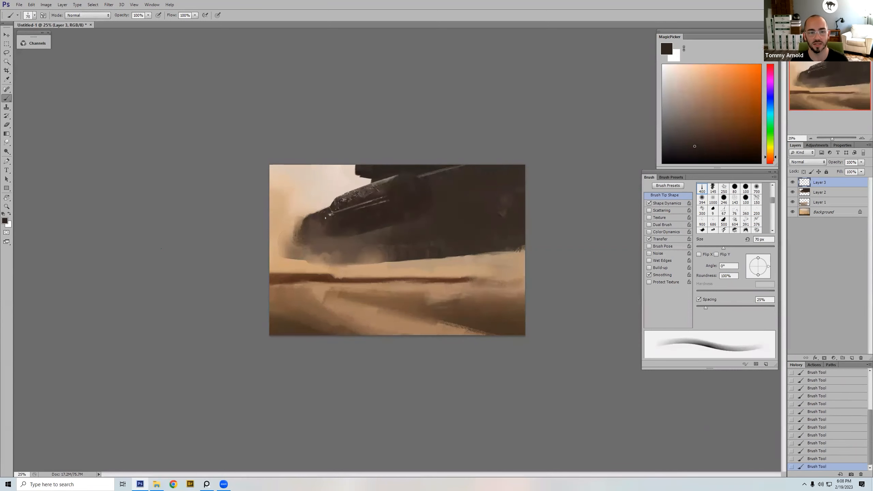
Step: Brush soft, sampled brown haze over the nose's lower edge with the tapered brush enlarged from 250 px to 600 px
left_click(346, 224, "alt")
key("bracketright")
key("bracketright")
key("bracketright")
key("bracketright")
key("bracketright")
key("bracketright")
key("bracketright")
key("bracketright")
key("bracketright")
key("bracketright")
key("bracketright")
key("bracketright")
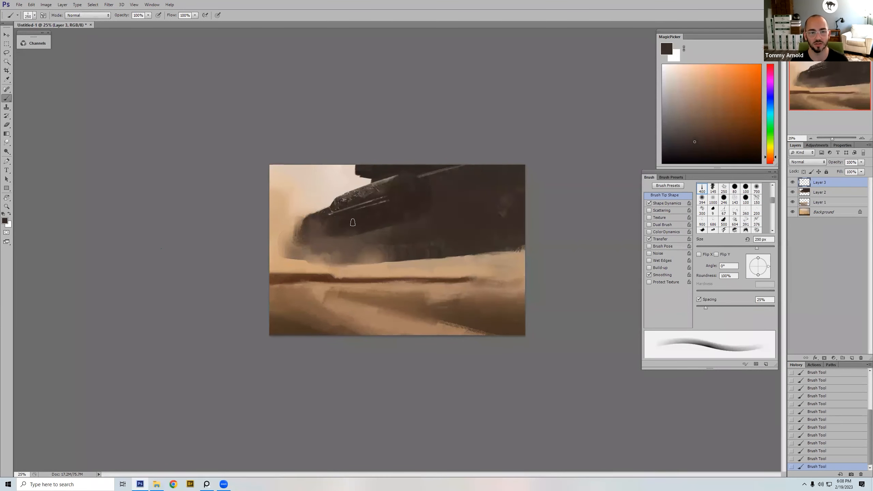
left_click(338, 239, "alt")
left_click_drag(338, 238, 332, 232)
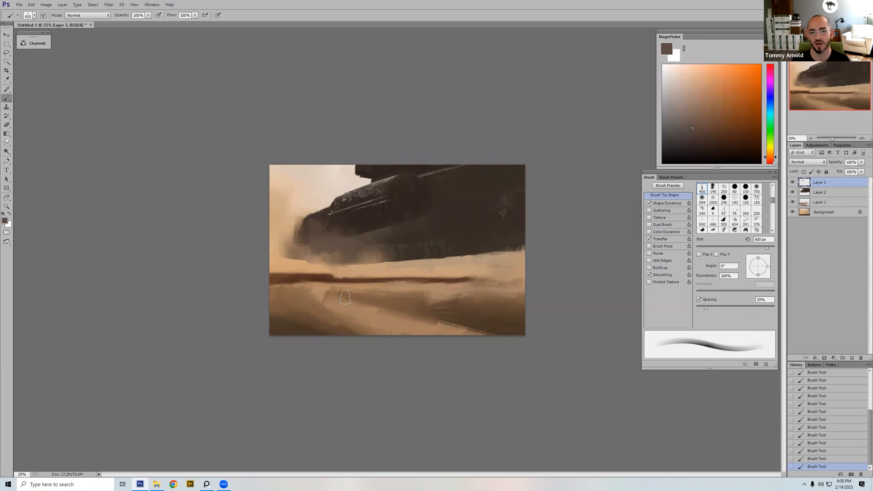
Step: Blend sampled gray-brown haze between the nose's underside and the plane below it at 250 px and 600 px
left_click(323, 227, "alt")
key("bracketleft")
key("bracketleft")
key("bracketleft")
key("bracketleft")
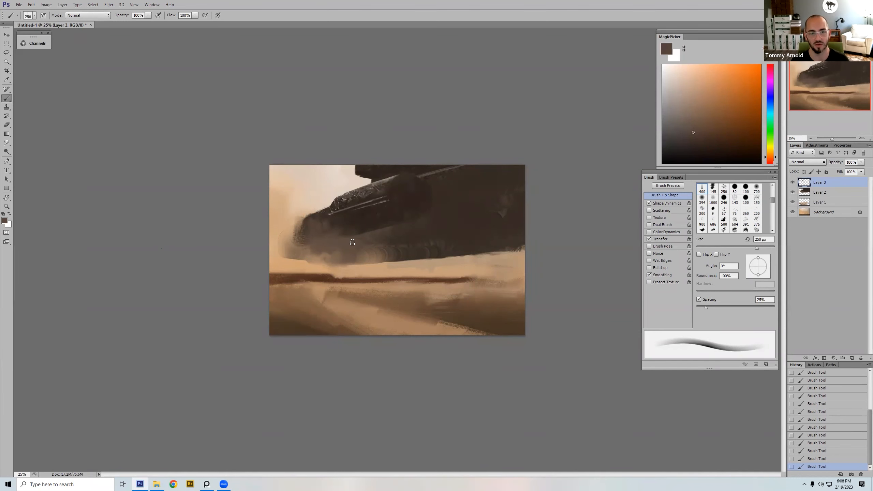
key("bracketright")
Step: Paint sampled dusty brown touches along the mass's bottom edge behind the nose at 175 px
key("bracketright")
key("bracketright")
key("bracketright")
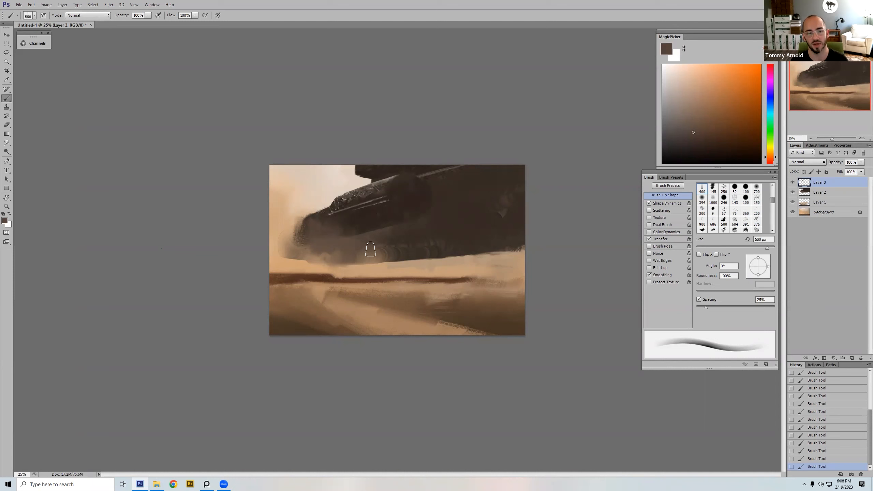
key("bracketleft")
key("bracketleft")
key("bracketleft")
key("bracketleft")
key("bracketleft")
key("bracketleft")
key("bracketleft")
key("bracketleft")
left_click(398, 260, "alt")
left_click(399, 257, "alt")
Step: Sweep dusty brown haze along the base of the mass toward its rear with the tapered brush at 300 px
key("bracketright")
key("bracketright")
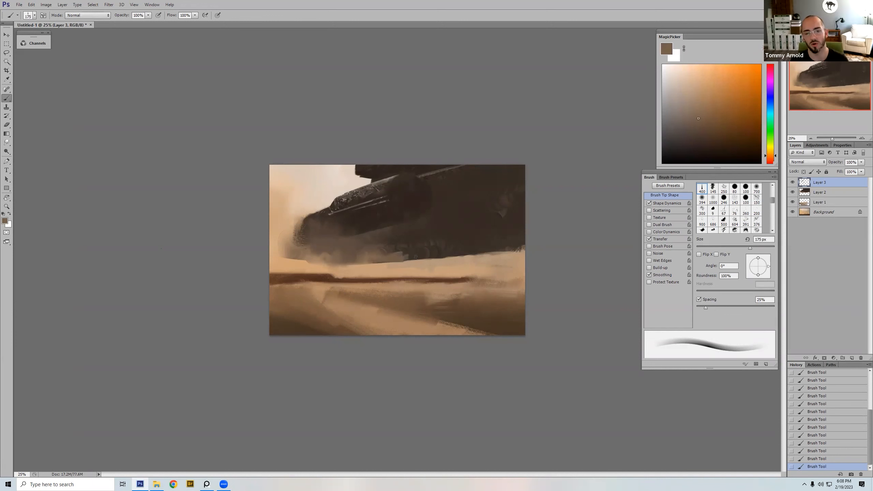
key("bracketright")
key("bracketright")
key("bracketright")
mouse_move(404, 252)
left_mouse_down()
mouse_move(479, 249)
mouse_move(436, 256)
mouse_move(516, 246)
left_mouse_up()
left_click(433, 242, "alt")
left_click(410, 252, "alt")
key("bracketleft")
Step: Mix a lighter tan-brown and layer dust strokes across the mass's base where it meets the sand
key("bracketright")
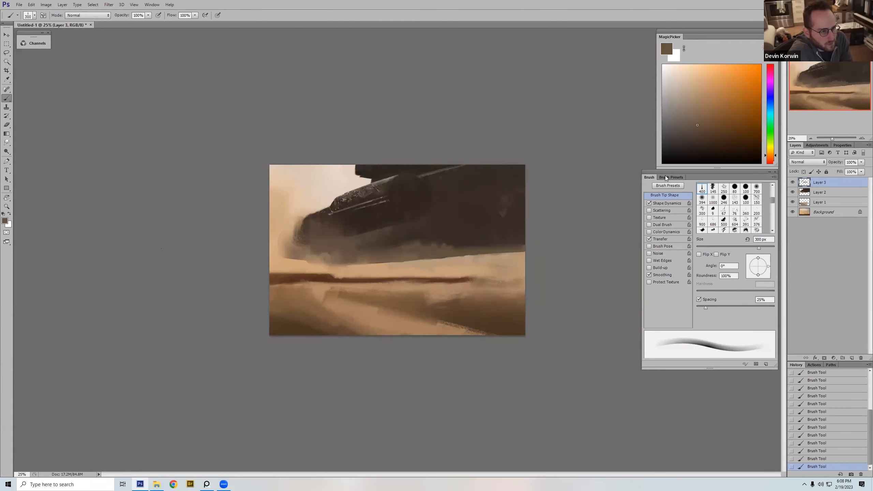
left_click_drag(709, 116, 701, 100)
key("bracketleft")
key("bracketleft")
key("bracketleft")
key("bracketleft")
left_click_drag(421, 256, 476, 253)
Step: Spread sampled tan-brown haze over the rear lower edge of the mass with the tapered brush at 900 px
key("bracketright")
key("bracketright")
key("bracketright")
key("bracketright")
left_click_drag(374, 262, 472, 250)
left_click(396, 247, "alt")
Step: Blend the dust into the mass's lower edge with a long stroke and sampled darker brown
key("bracketleft")
left_click_drag(366, 258, 481, 248)
left_click(414, 254, "alt")
left_click(455, 246, "alt")
key("bracketright")
key("bracketright")
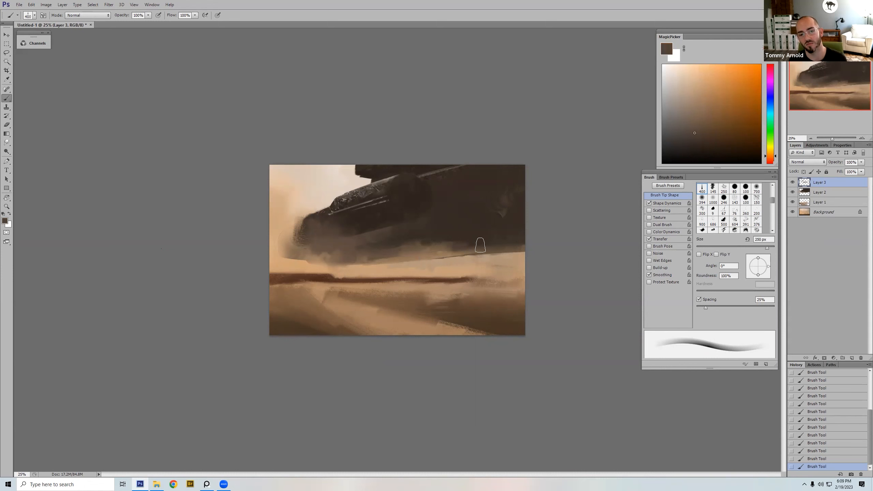
left_click(444, 249, "alt")
key("bracketright")
key("bracketright")
key("bracketright")
key("bracketright")
key("bracketright")
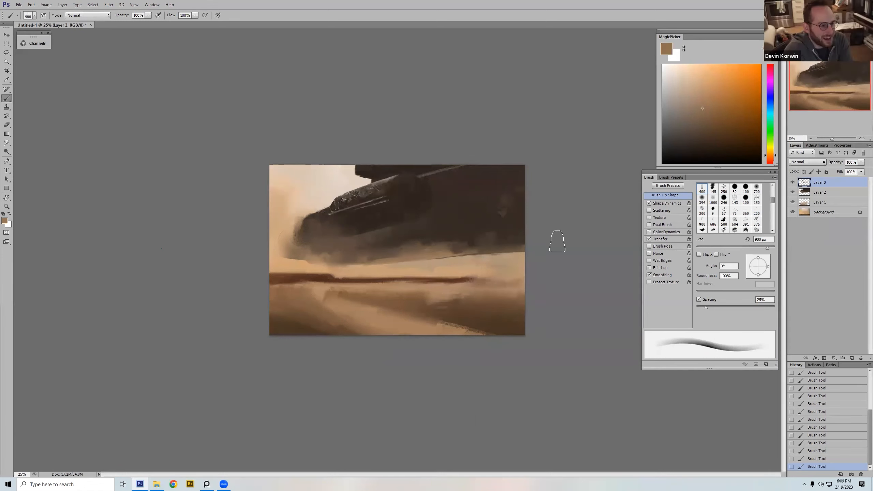
key("bracketleft")
key("bracketleft")
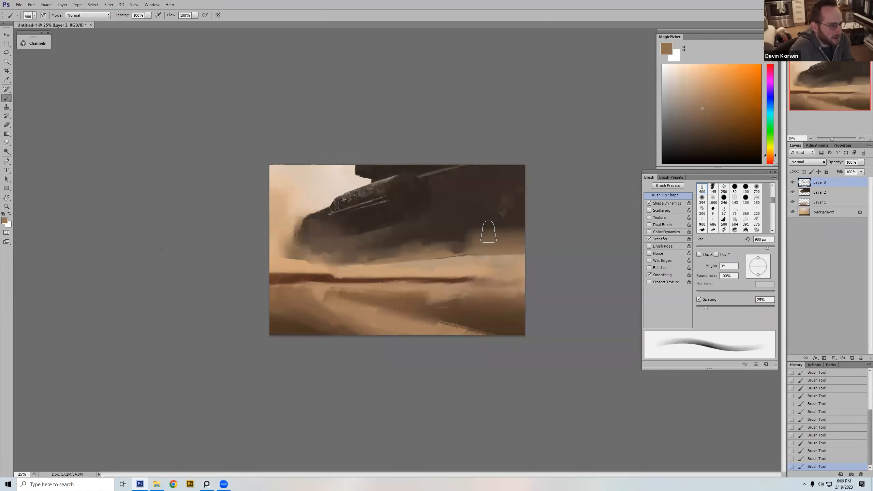
Step: Soften the haze upward into the dark rear of the mass with broad strokes and flip the canvas horizontally
left_click(475, 236, "alt")
left_click_drag(474, 228, 578, 211)
left_click(461, 207, "alt")
left_click_drag(509, 213, 481, 218)
key("ctrl+shift+h")
Step: Paint a small patch of sampled light tan below the mass's rear with the tapered brush at 200 px
key("bracketright")
key("bracketright")
key("bracketright")
key("bracketleft")
key("bracketleft")
key("bracketleft")
key("bracketleft")
key("bracketleft")
key("bracketleft")
key("bracketleft")
key("bracketleft")
left_click(349, 269, "alt")
mouse_move(334, 256)
left_mouse_down()
mouse_move(364, 258)
mouse_move(350, 255)
left_mouse_up()
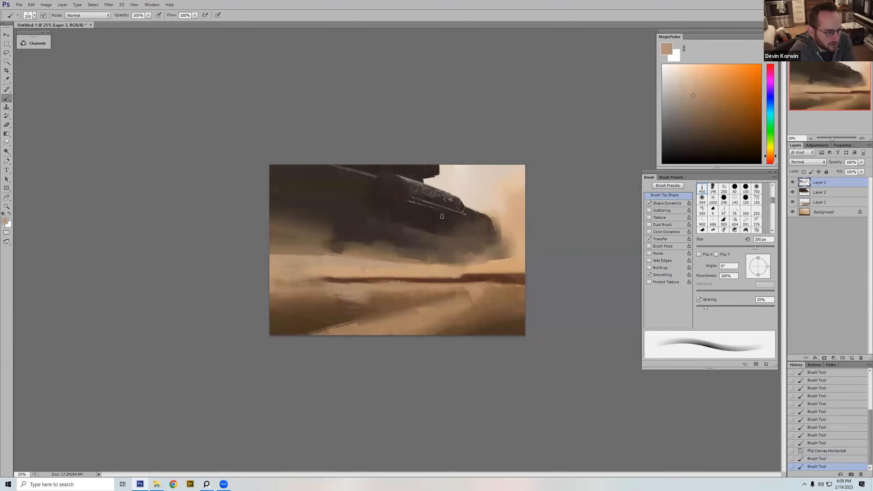
Step: Paint a light tan, rounded dome on the horizon below the mass's rear with a hard round brush at 175 px
right_click(443, 217)
double_click(509, 353)
left_click(336, 257, "alt")
key("bracketright")
key("bracketright")
key("bracketright")
left_click_drag(333, 255, 345, 257)
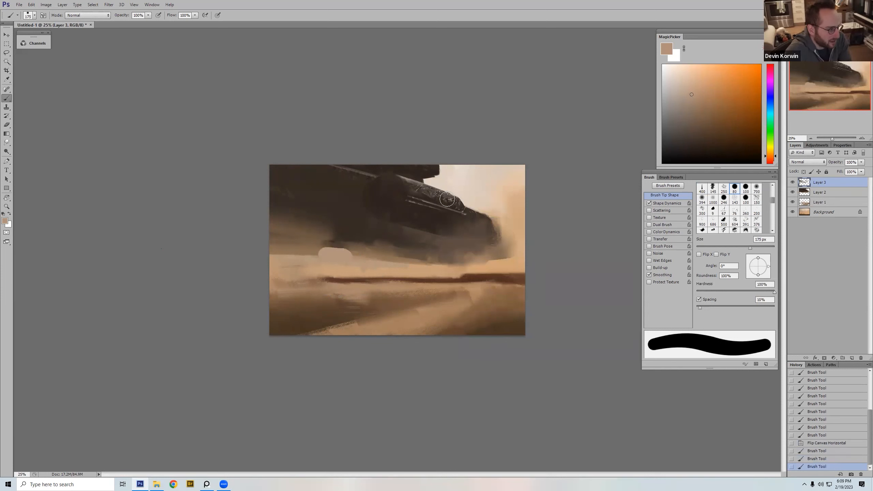
Step: Flip the canvas horizontally and start blending the dome's lower front edge with the textured 150 px brush
key("h")
right_click(478, 203)
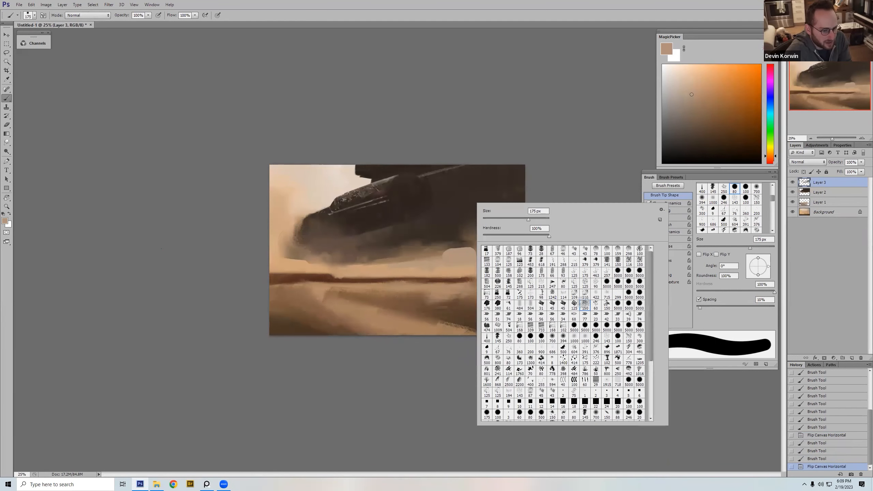
double_click(593, 303)
left_click_drag(447, 258, 445, 260)
Step: Brush sampled sand color along the ground from the dome's base toward the nose with the enlarged textured brush
key("bracketright")
key("bracketright")
key("bracketright")
key("bracketright")
key("bracketright")
mouse_move(443, 260)
left_mouse_down()
mouse_move(467, 264)
mouse_move(361, 269)
mouse_move(434, 263)
mouse_move(390, 264)
left_mouse_up()
left_click(450, 266, "alt")
key("bracketleft")
key("bracketleft")
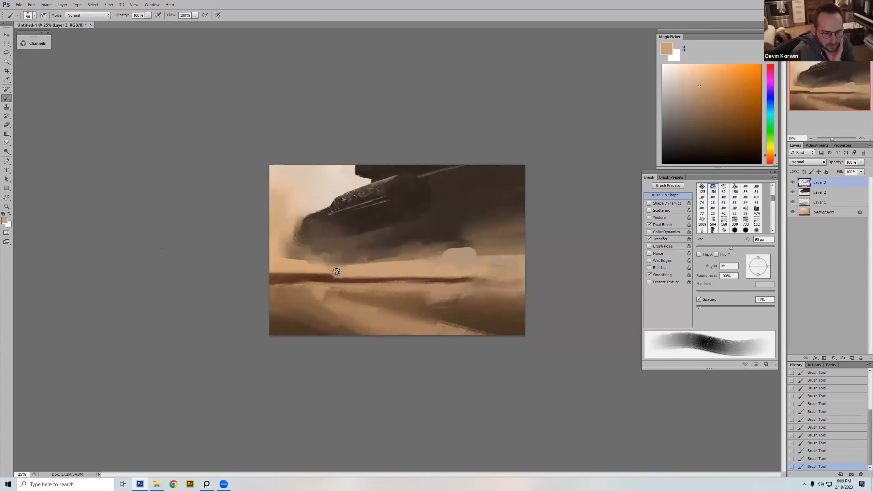
Step: Blend the dome's base into the surrounding sand using sampled tans and a larger textured brush
left_click(448, 259, "alt")
key("bracketright")
key("bracketright")
key("bracketright")
key("bracketright")
left_click(444, 271, "alt")
left_click(477, 261, "alt")
Step: Blend the hazy sand around the dome's rear edge with sampled pinkish tan, using the textured brush at 70 to 100 px
key("bracketleft")
key("bracketleft")
key("bracketleft")
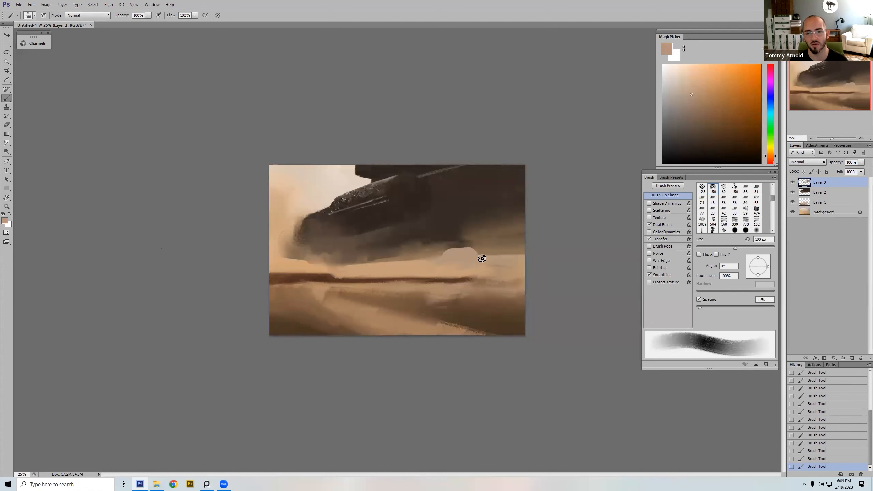
left_click(493, 248, "alt")
key("bracketleft")
key("bracketleft")
key("bracketleft")
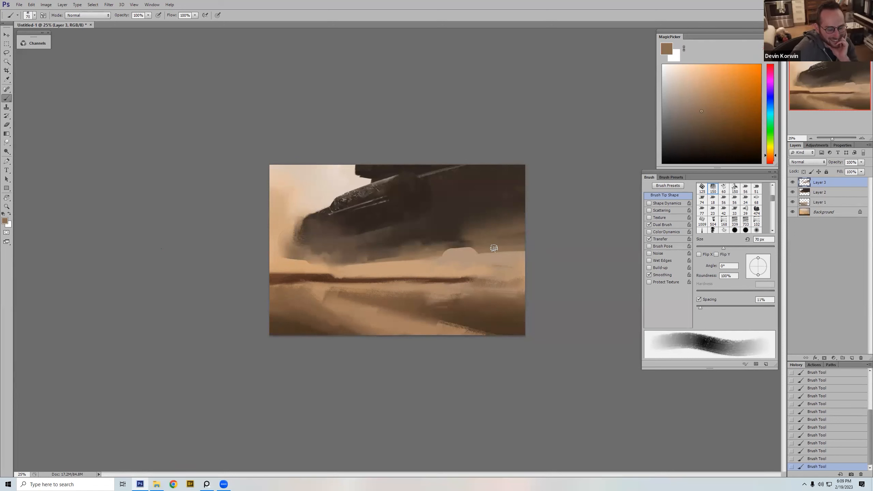
Step: Brush sampled tan over the sand between the dome and the canvas edge with the textured brush at 125 px
key("bracketright")
key("bracketright")
key("bracketright")
key("bracketright")
key("bracketright")
key("bracketright")
key("bracketright")
key("bracketright")
key("bracketright")
left_click(504, 258, "alt")
key("bracketleft")
key("bracketleft")
key("bracketleft")
key("bracketleft")
key("bracketleft")
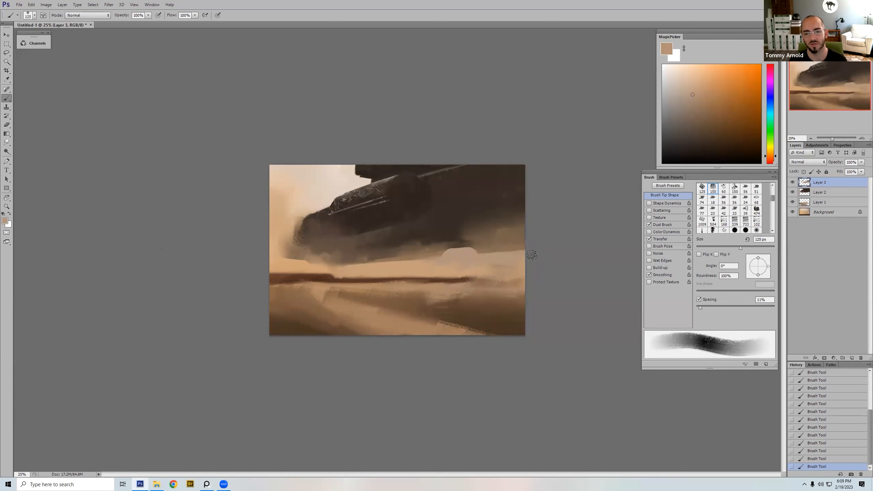
Step: Paint a light brown dust patch under the mass just above the dome with the textured 247 brush at 400 px
right_click(447, 208)
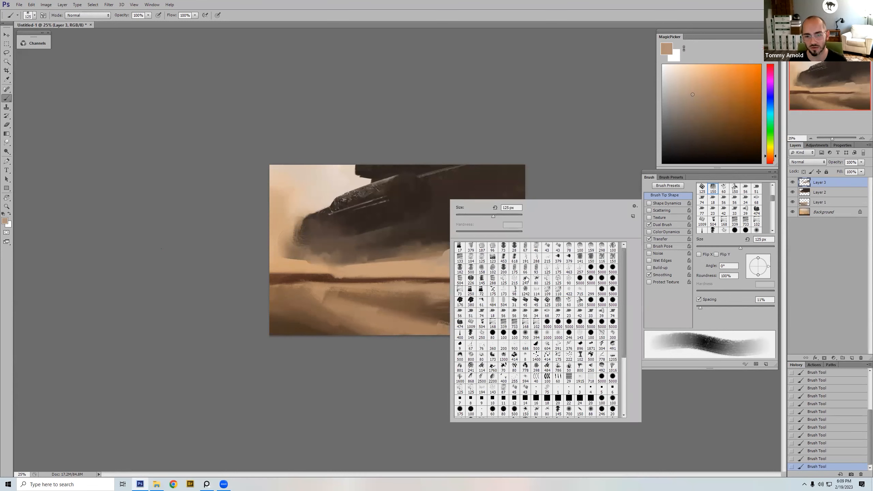
double_click(526, 279)
left_click(473, 247, "alt")
left_click_drag(474, 246, 446, 235)
key("ctrl+z")
left_click_drag(464, 238, 433, 238)
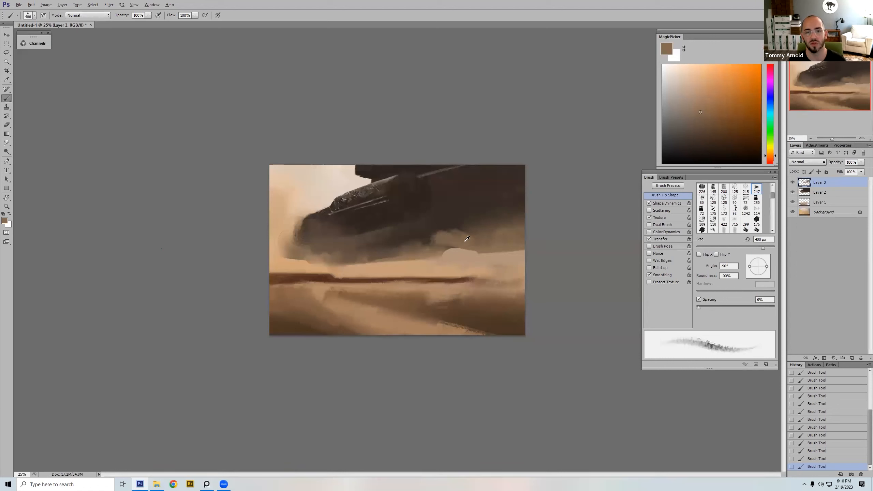
Step: Cover the patch above the dome with sampled dark brown and glaze mid brown under the mass's rear at up to 600 px
left_click(430, 228, "alt")
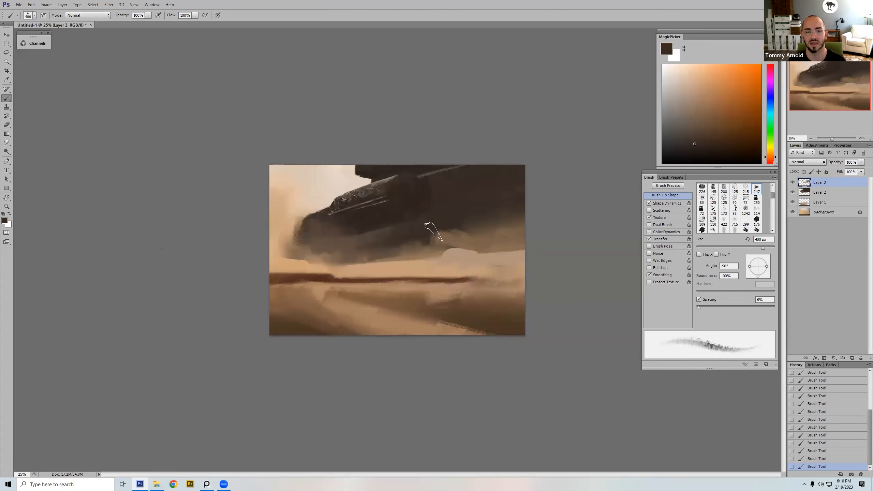
left_click(462, 237, "alt")
key("bracketright")
key("bracketright")
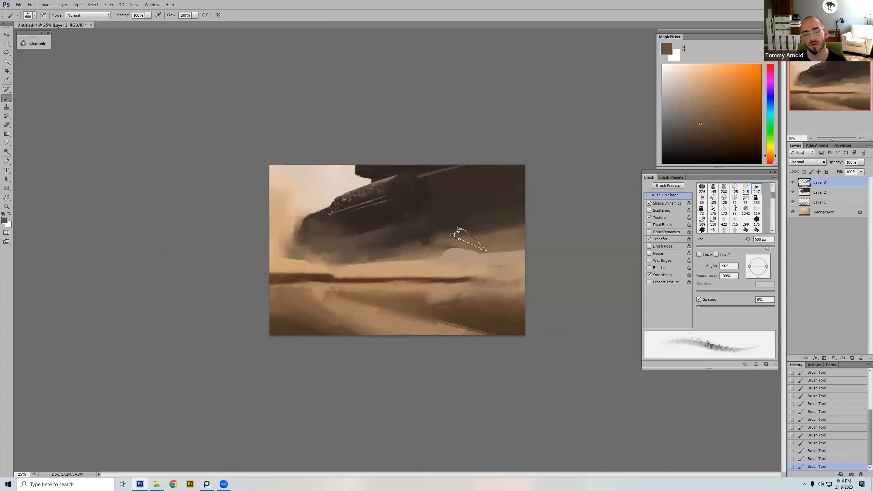
key("bracketleft")
key("bracketleft")
key("bracketleft")
key("bracketleft")
key("bracketleft")
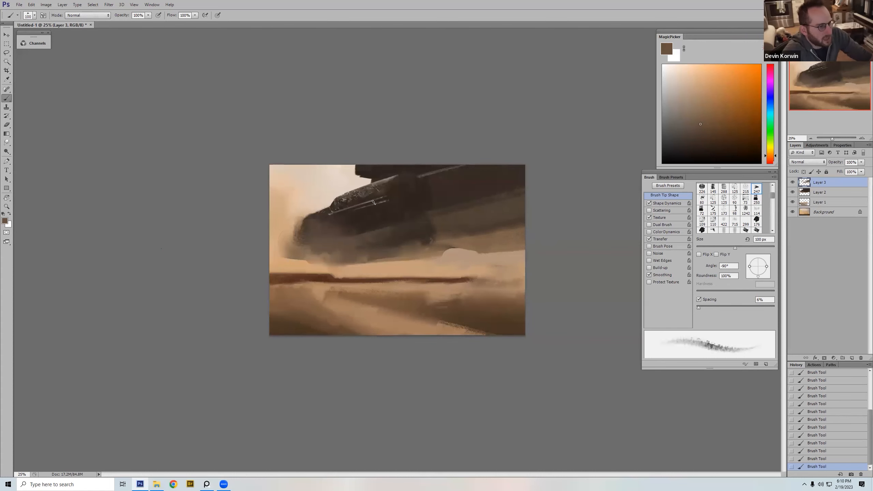
Step: Choose the streaky 463 px brush, reduce it to 175 px, and sweep sampled sand color across the dark horizon strip
right_click(373, 203)
double_click(385, 341)
right_click(427, 248)
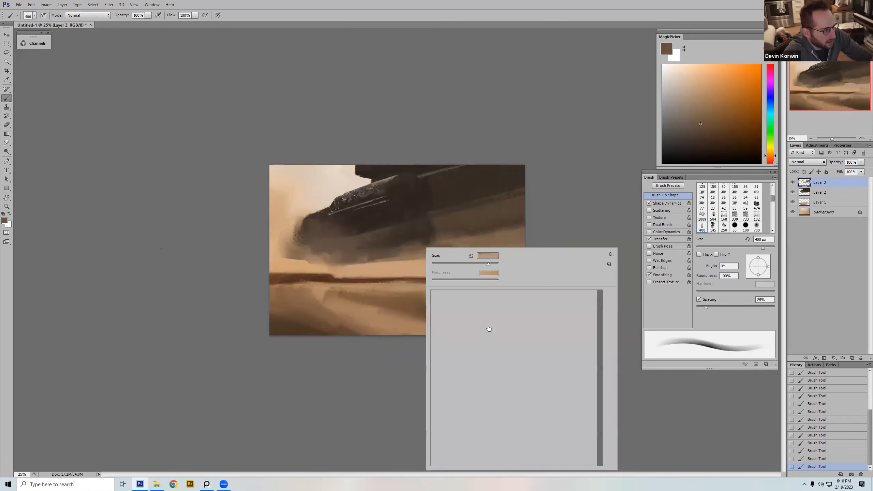
double_click(548, 317)
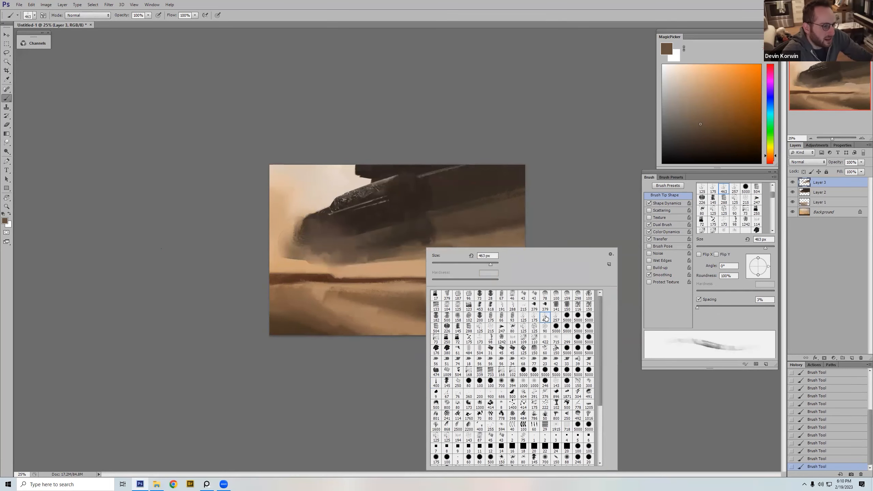
left_click(423, 266, "alt")
key("bracketleft")
key("bracketleft")
key("bracketleft")
key("bracketleft")
key("bracketleft")
key("bracketleft")
key("bracketleft")
key("bracketright")
key("bracketright")
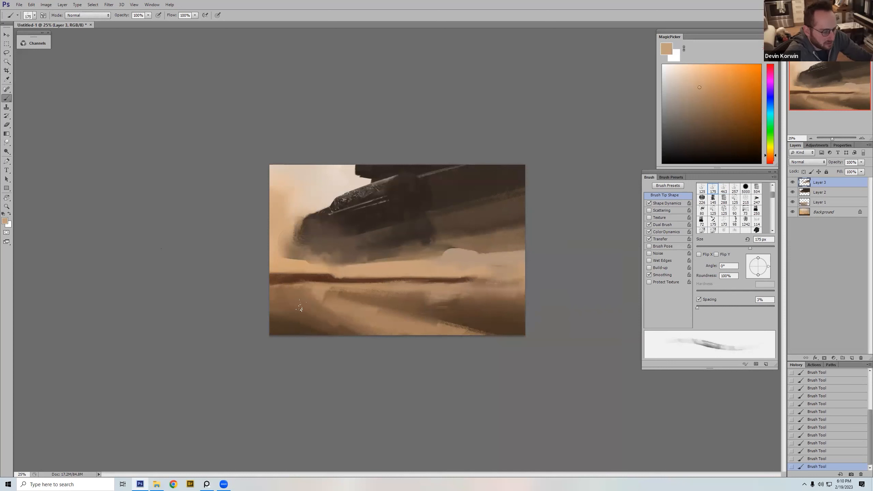
left_click_drag(277, 277, 535, 279)
Step: Break up the dark horizon strip below the nose with sandy dust strokes at 150 to 175 px
key("bracketleft")
key("bracketleft")
key("bracketleft")
left_click_drag(317, 278, 344, 281)
key("bracketright")
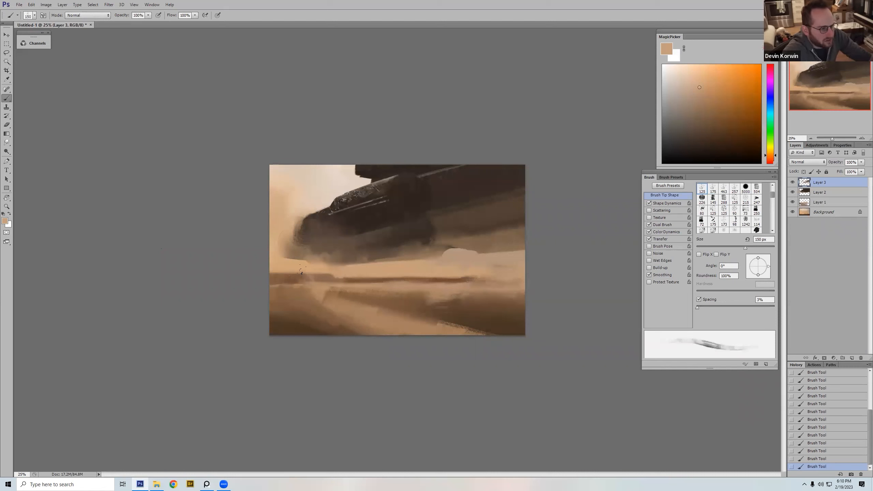
left_click(294, 279, "alt")
key("bracketright")
left_click(314, 276, "alt")
left_click_drag(300, 280, 319, 281)
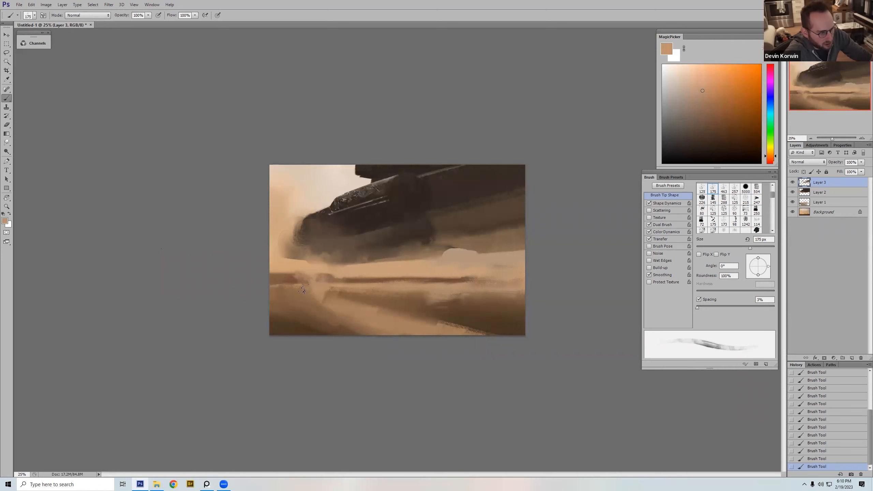
Step: Smooth the sand in front of the nose with sampled brown, using the soft tapered 400 px brush enlarged to 800 px
right_click(389, 240)
double_click(404, 377)
left_click(311, 293, "alt")
key("bracketright")
key("bracketright")
key("bracketright")
key("bracketright")
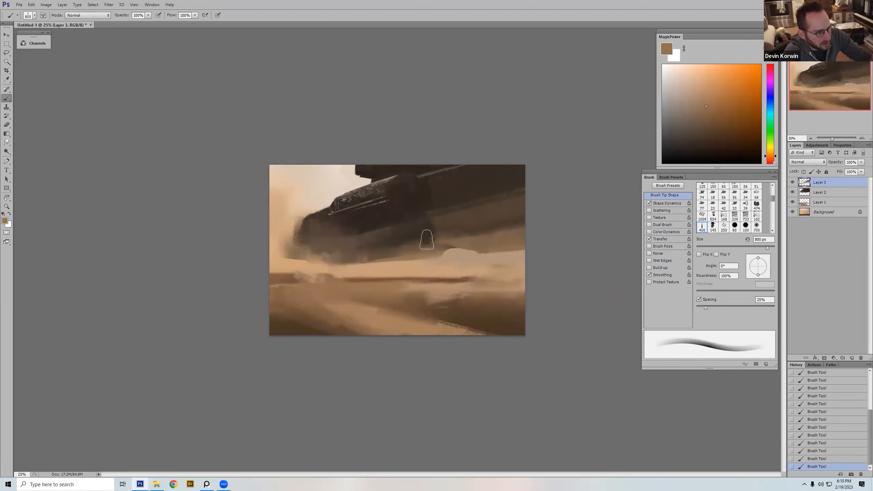
Step: Blend the dust patch on the strip below the nose into the sand with the tapered brush at 300 px
key("bracketleft")
key("bracketleft")
key("bracketleft")
key("bracketleft")
key("bracketleft")
key("bracketleft")
left_click(303, 280, "alt")
left_click_drag(302, 280, 337, 282)
key("bracketright")
left_click(322, 288, "alt")
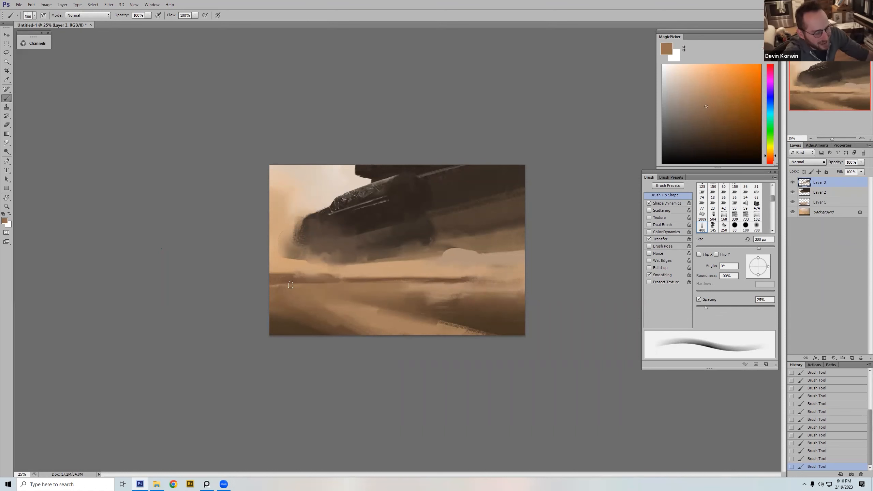
Step: Refine the horizon strip's lower edge and rear tip with sampled browns, using the streaky brush at 90 and 35 px
right_click(401, 287)
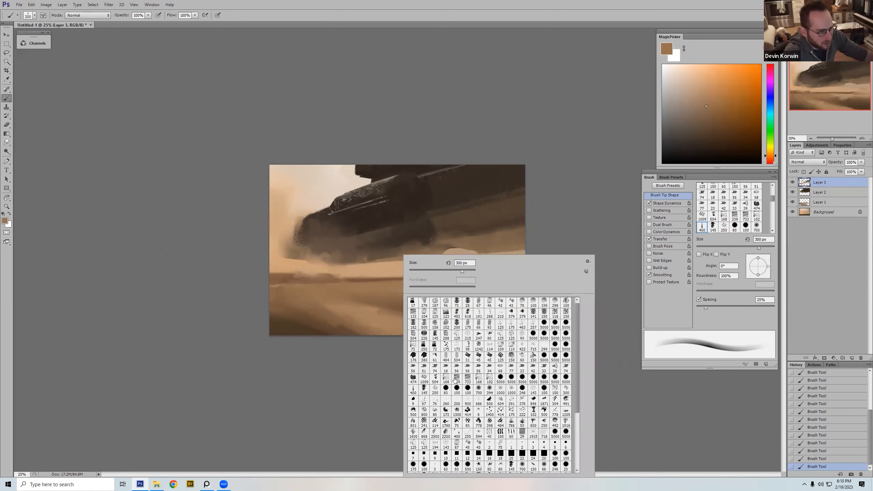
left_click(523, 324)
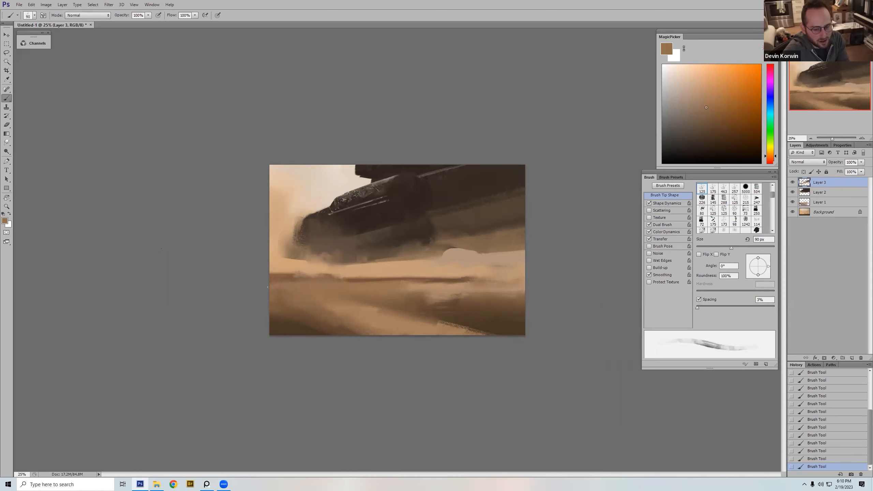
left_click_drag(354, 282, 442, 280)
left_click(470, 277, "alt")
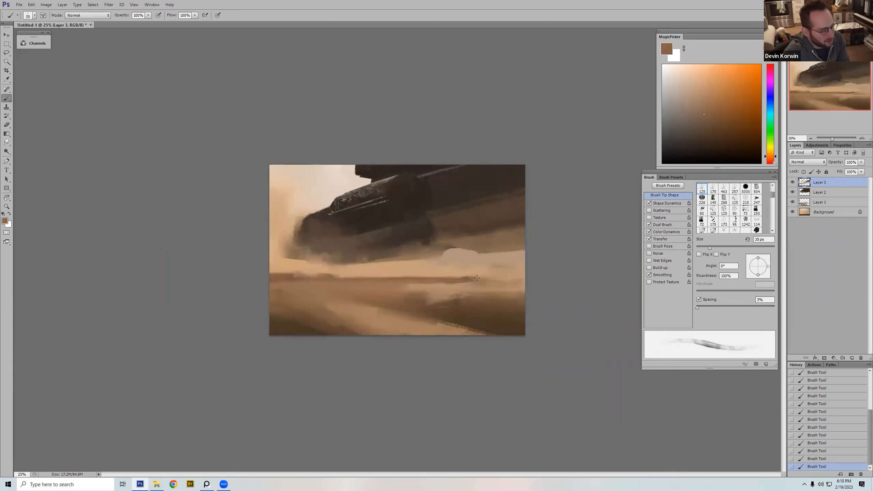
right_click(449, 273, "alt")
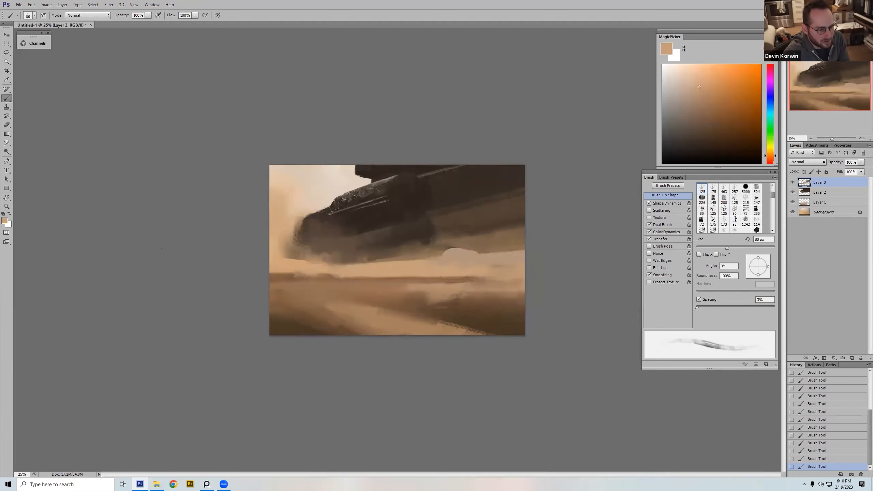
Step: Brush sampled light sand over the strip's rear end below the dome, enlarging the streaky brush from 80 to 300 px
left_click(479, 274, "alt")
left_click(479, 280, "alt")
key("bracketright")
key("bracketright")
key("bracketright")
left_click(485, 274, "alt")
key("bracketright")
key("bracketright")
key("bracketright")
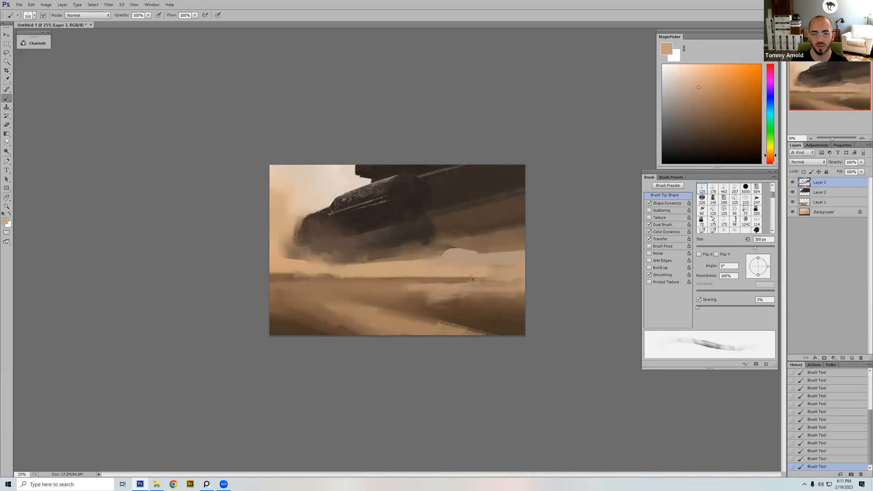
Step: Feather the strip's rear tip into the ground with sampled tans, shrinking the streaky brush to 100 px
left_click(467, 280, "alt")
key("bracketleft")
key("bracketleft")
key("bracketleft")
left_click(473, 279, "alt")
left_click(483, 267, "alt")
left_click(482, 281, "alt")
key("bracketleft")
key("bracketleft")
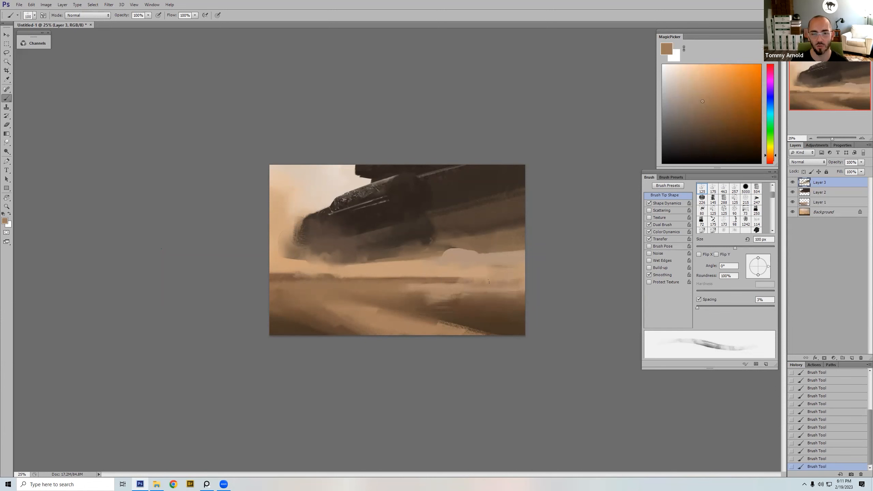
Step: Paint sampled light tan dust across the sand beside the dome's base with the cloud-like brush at 250 px
left_click(485, 274, "alt")
right_click(484, 273)
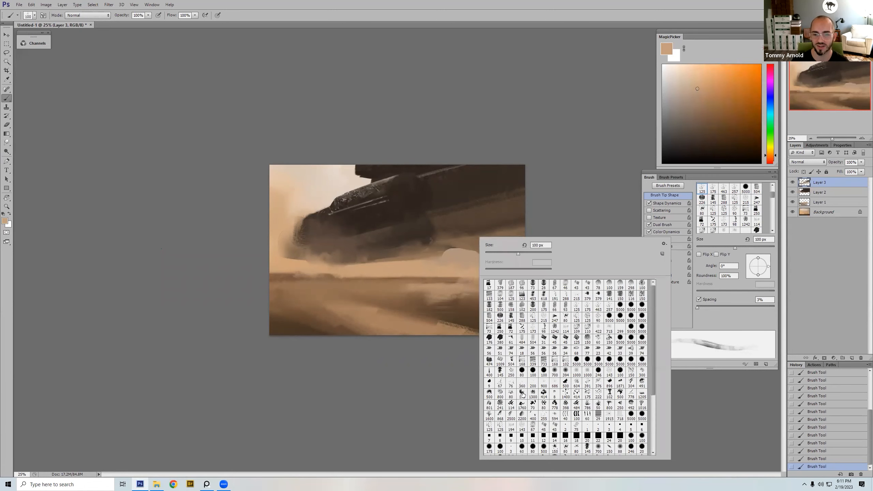
double_click(522, 394)
left_click(474, 270, "alt")
key("bracketright")
key("bracketright")
key("bracketright")
left_click_drag(498, 272, 537, 262)
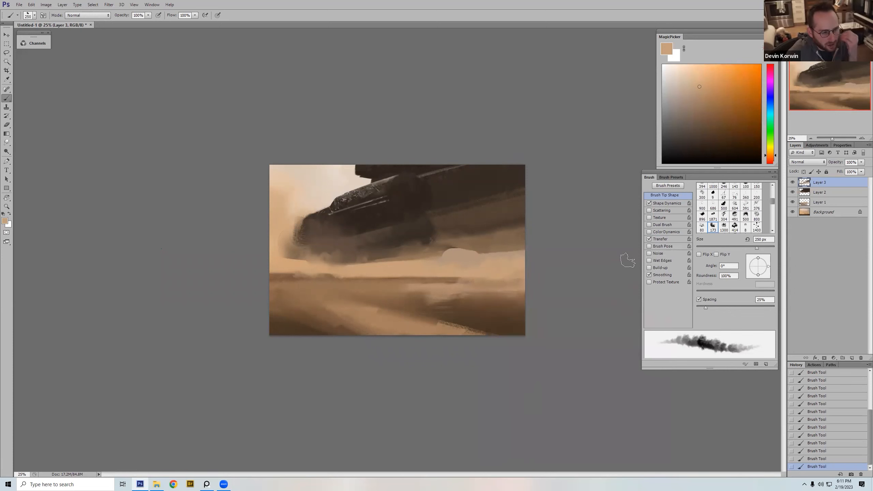
Step: Lasso a jagged mountain-range silhouette along the horizon in front of the dome with a 3 px feather
right_click(462, 234)
double_click(474, 370)
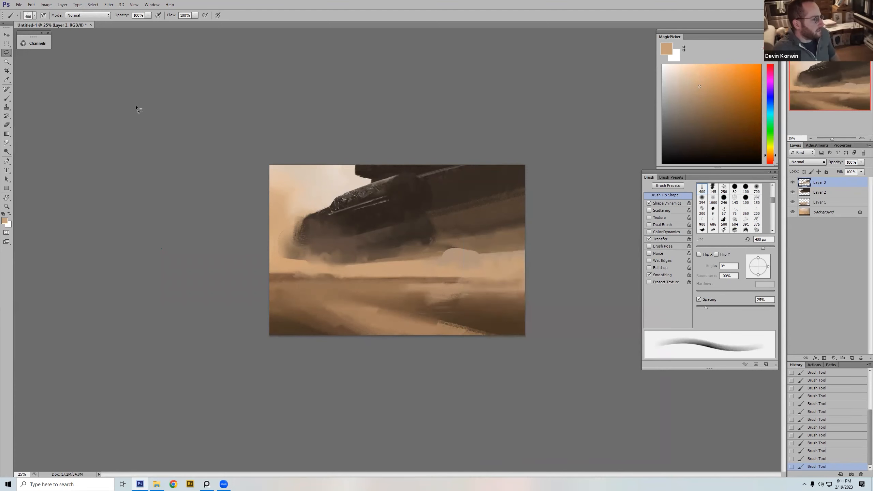
key("l")
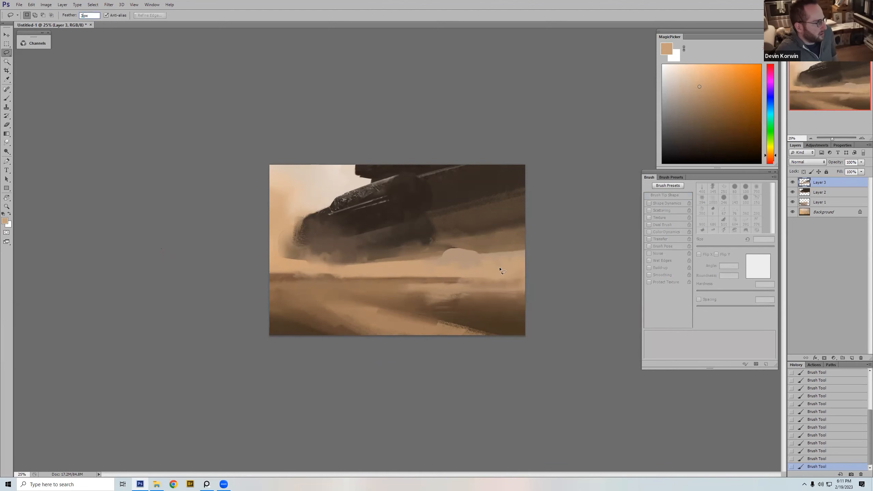
left_click_drag(525, 263, 465, 262)
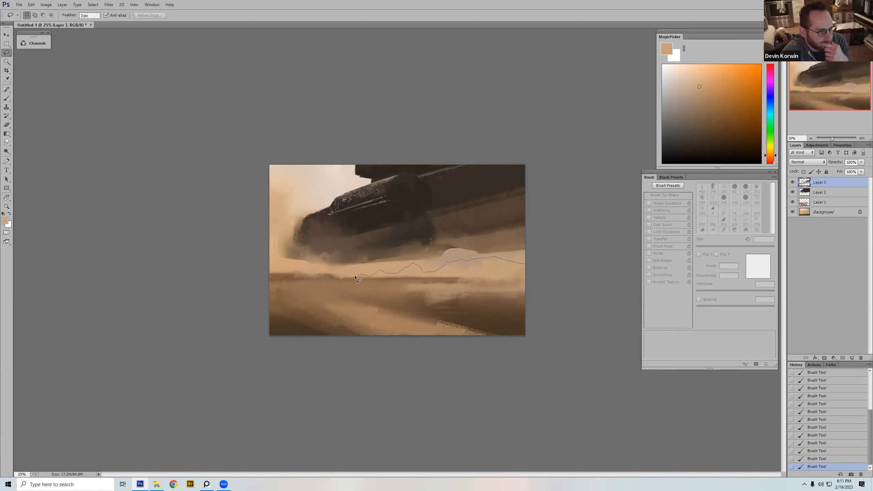
mouse_move(337, 277)
left_mouse_down()
mouse_move(326, 276)
mouse_move(578, 281)
mouse_move(569, 279)
left_mouse_up()
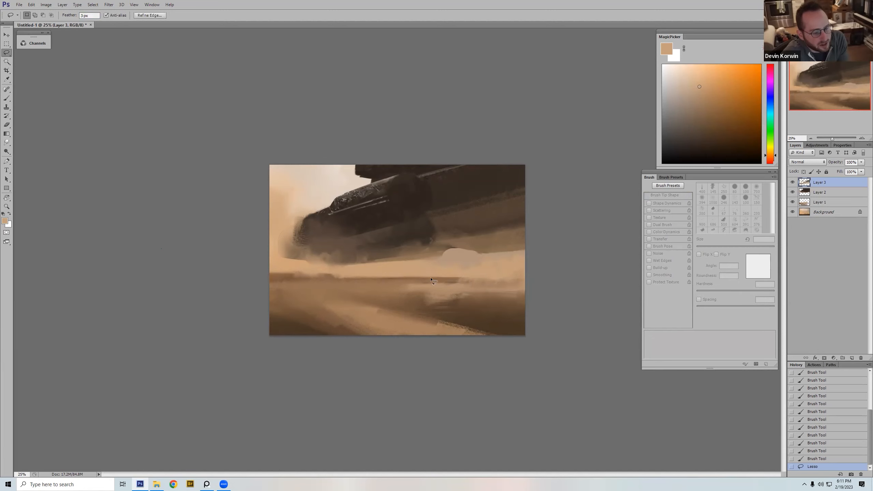
Step: Switch to the soft round 700 px brush for filling the mountain selection
key("b")
right_click(431, 256)
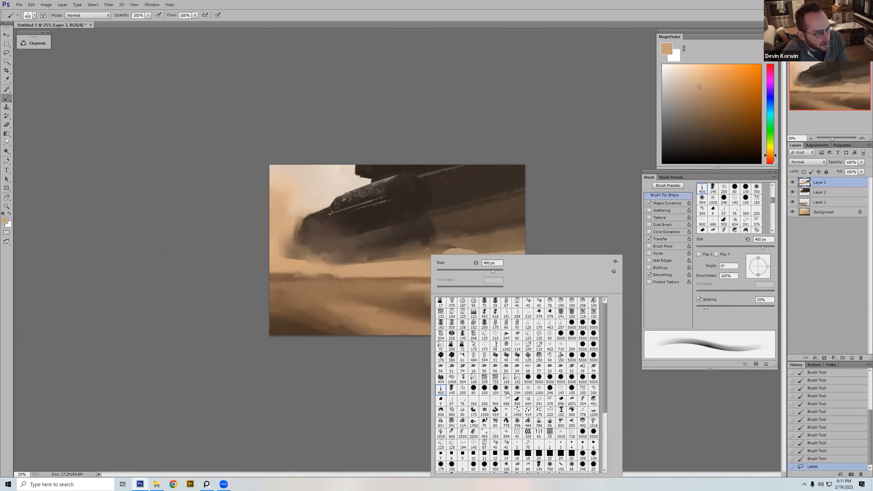
double_click(506, 388)
left_click(700, 122)
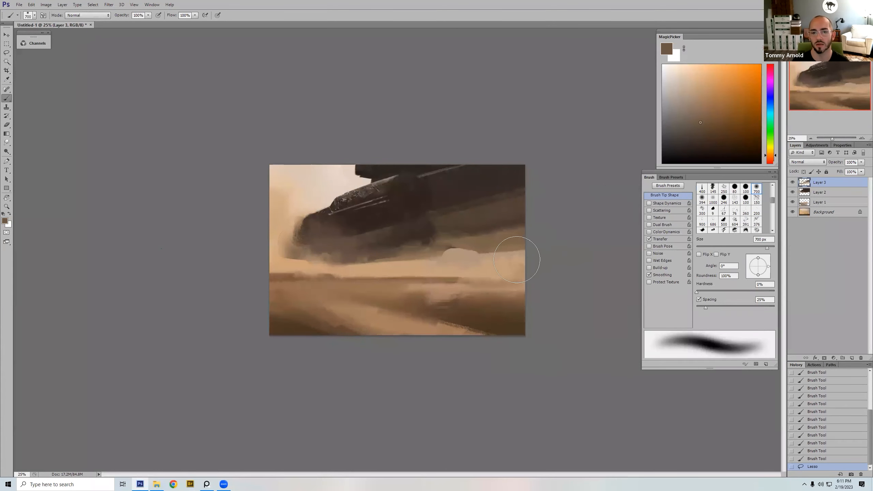
mouse_move(523, 255)
left_mouse_down()
mouse_move(488, 238)
mouse_move(394, 266)
left_mouse_up()
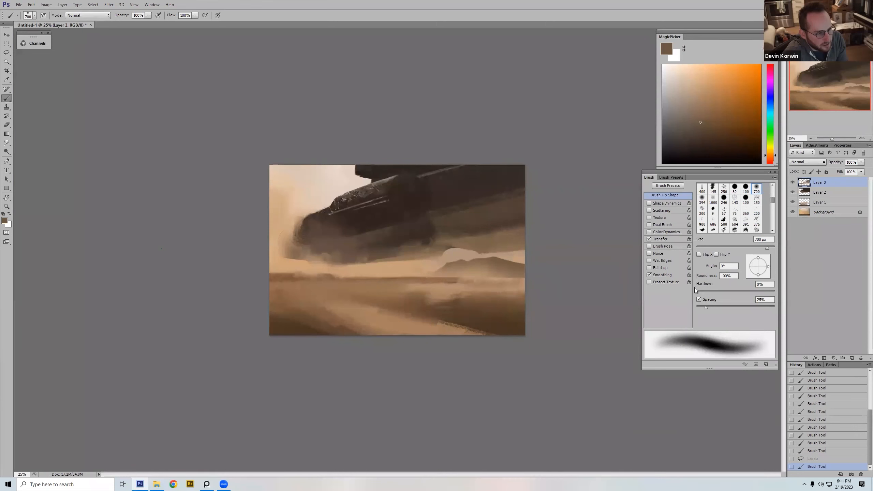
key("ctrl+z")
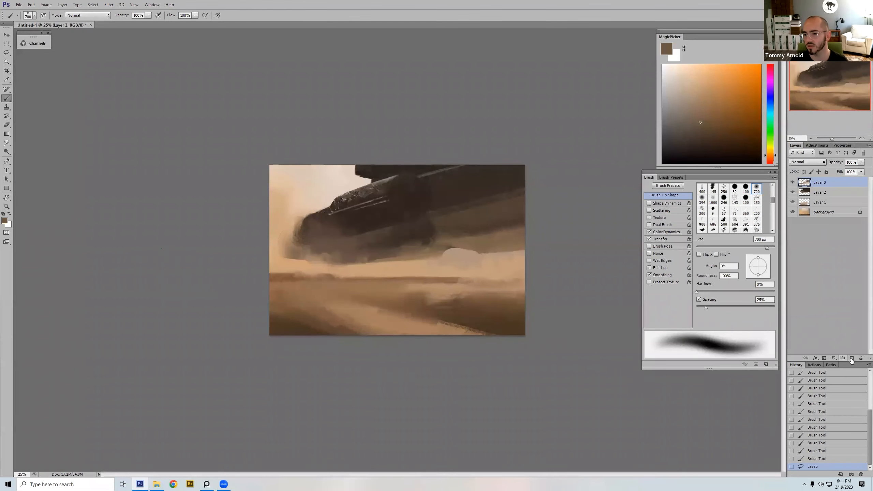
Step: Add a new layer and paint the selected mountains in muted gray-brown with the soft round brush at 800 px, fading toward their base
left_click(852, 357)
left_click(681, 127)
key("bracketright")
key("bracketright")
key("bracketright")
mouse_move(494, 278)
left_mouse_down()
mouse_move(526, 272)
mouse_move(469, 249)
mouse_move(399, 249)
left_mouse_up()
key("ctrl+z")
key("bracketleft")
key("bracketleft")
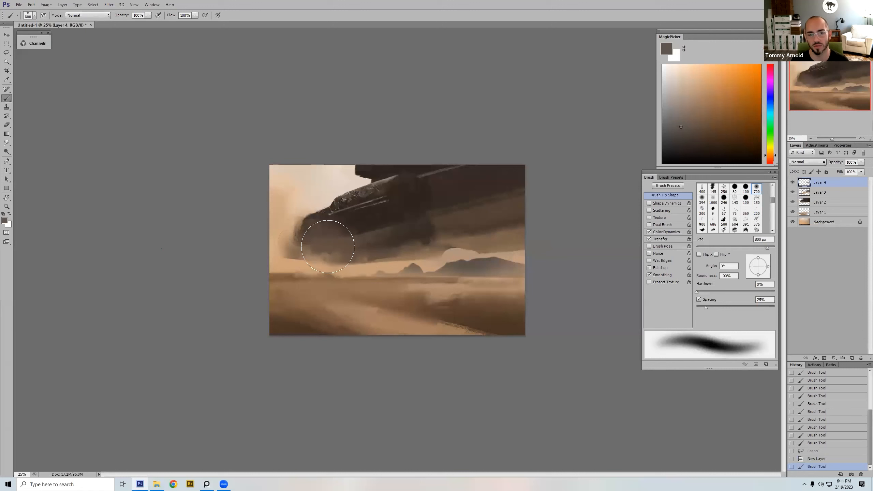
left_click_drag(557, 302, 520, 293)
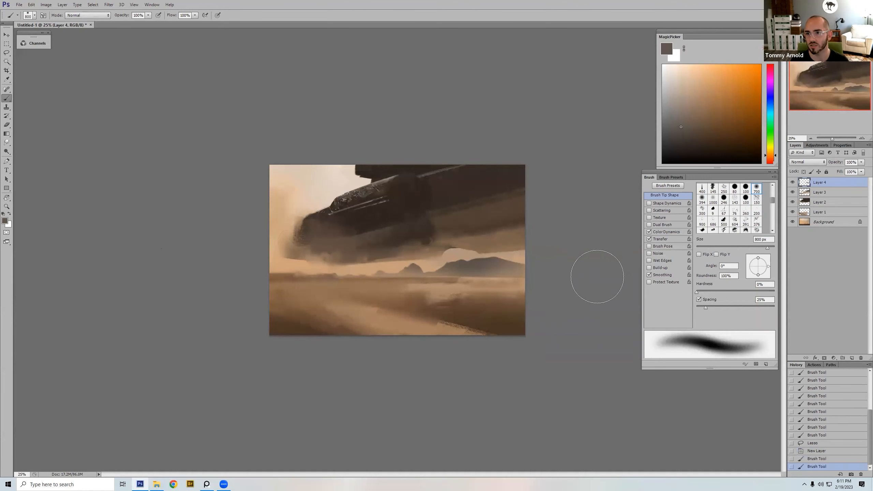
Step: Squash the mountain layer vertically to about 52% height, keeping its base on the horizon, and deselect
key("ctrl+t")
left_click_drag(396, 254, 397, 269)
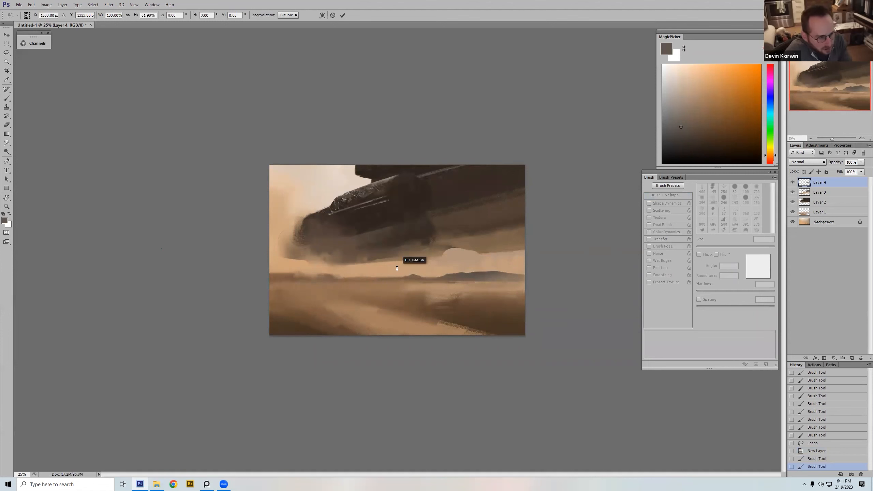
key("Return")
key("ctrl+d")
key("e")
left_click_drag(468, 308, 434, 300)
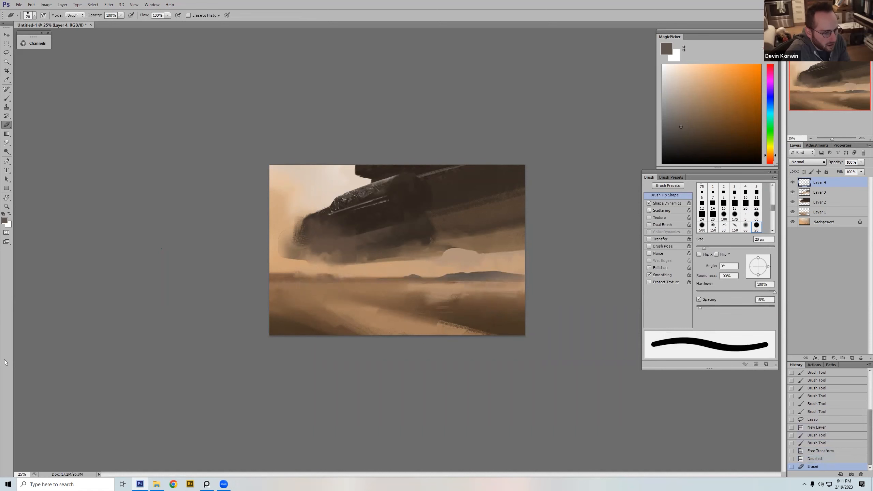
right_click(456, 241)
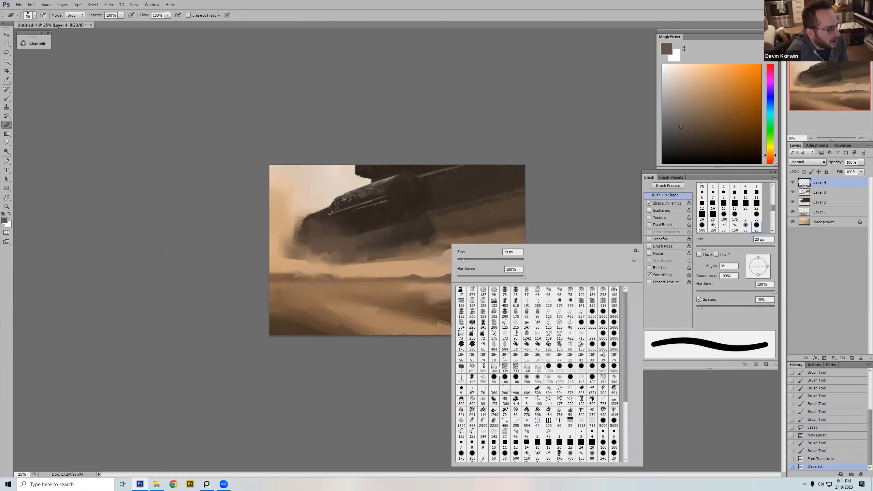
double_click(527, 380)
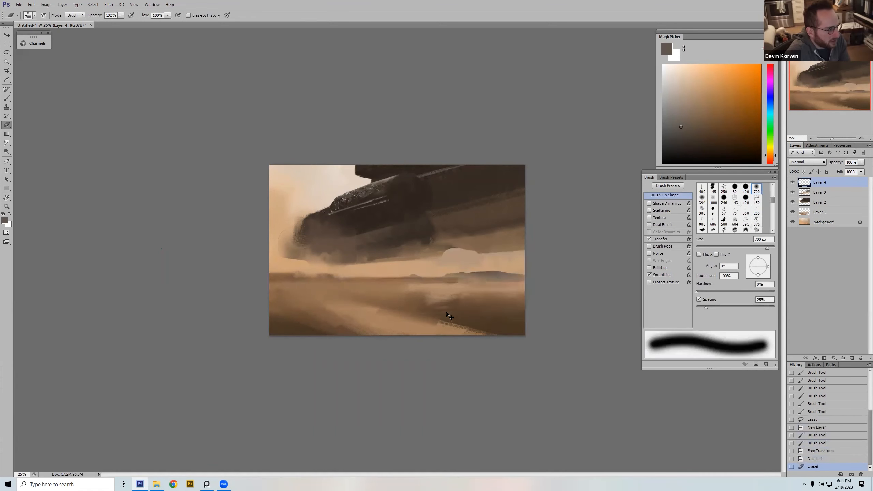
key("ctrl+z")
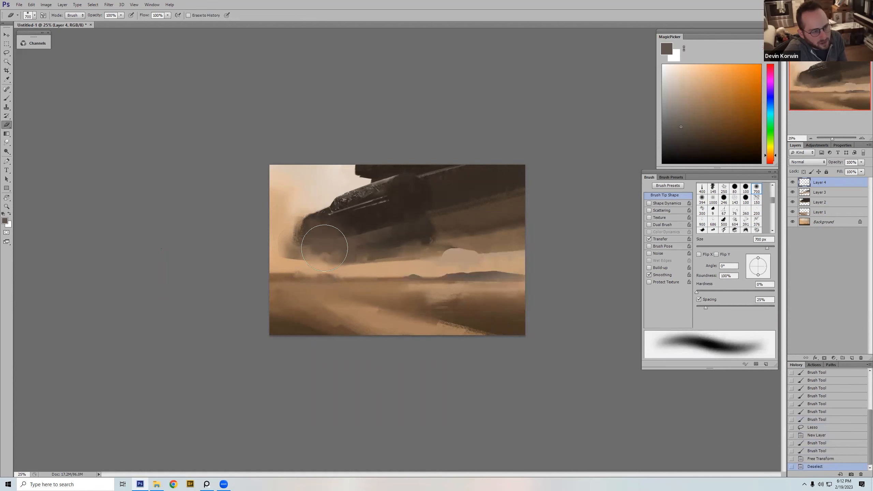
Step: Copy the merged contents of the whole canvas and paste them as a new layer above the mountains
key("r")
key("ctrl+a")
key("ctrl+shift+c")
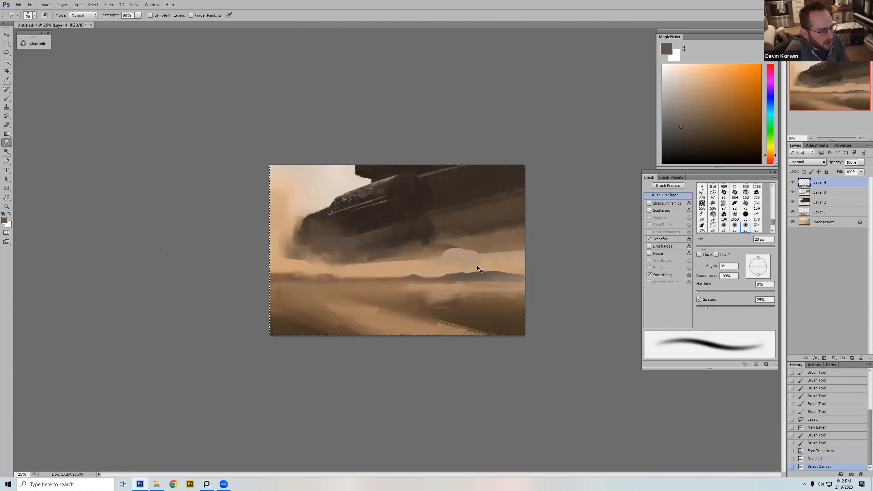
key("ctrl+v")
Step: Smudge the horizon haze and sand below the craft's nose with the textured 145 tip at about 35 to 40 px
right_click(380, 282)
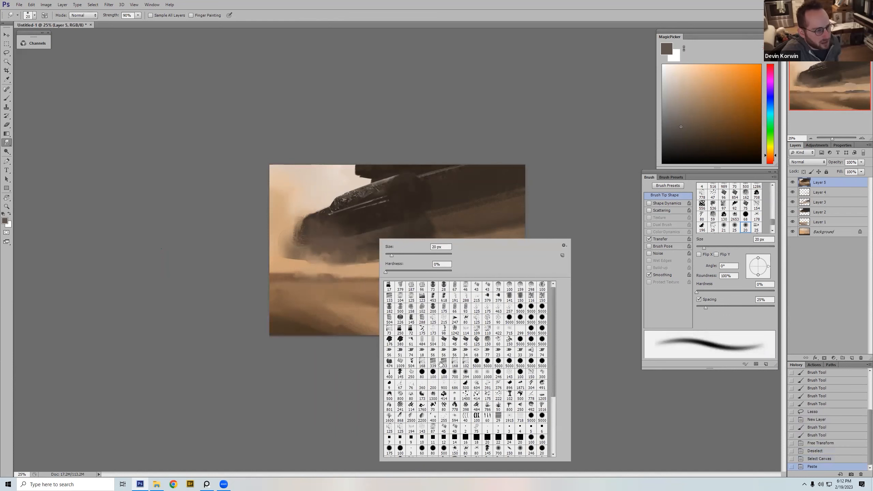
double_click(399, 373)
key("bracketleft")
key("bracketleft")
key("bracketleft")
key("bracketleft")
left_click_drag(328, 277, 378, 279)
key("bracketleft")
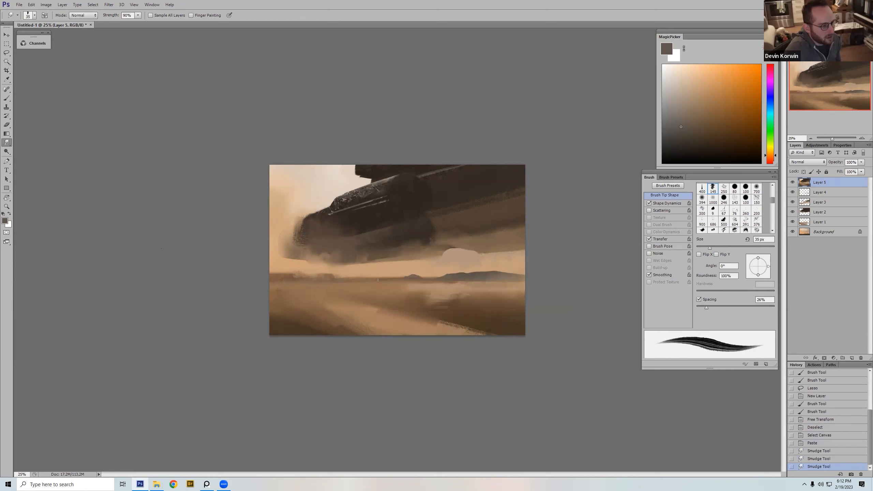
mouse_move(317, 281)
left_mouse_down()
mouse_move(297, 285)
mouse_move(347, 283)
mouse_move(271, 280)
mouse_move(292, 277)
mouse_move(281, 276)
mouse_move(236, 318)
left_mouse_up()
key("bracketright")
key("bracketright")
key("bracketleft")
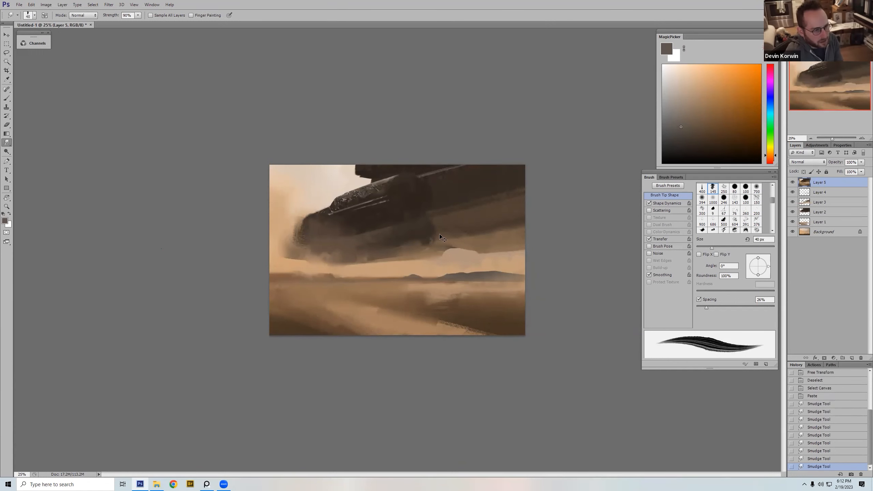
Step: Smudge the ridge and base of the distant mountains at 30 px, replacing the first stroke
key("ctrl+shift+h")
key("ctrl+z")
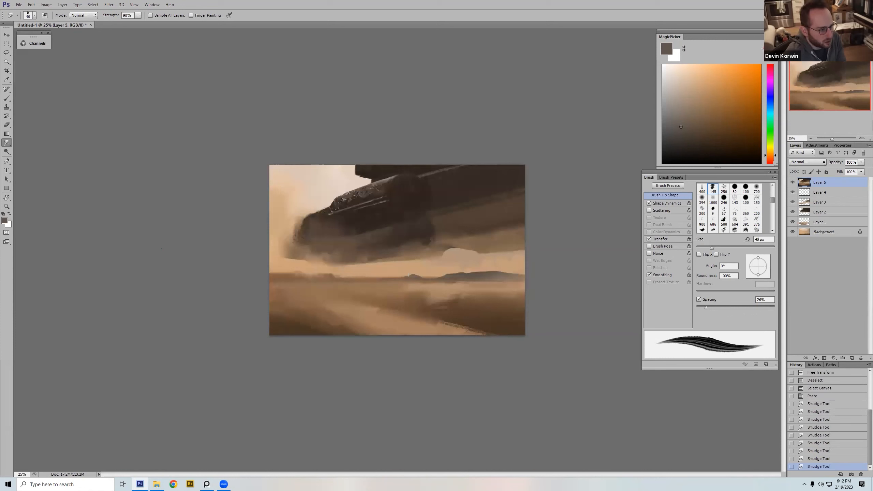
key("bracketleft")
left_click_drag(412, 275, 400, 291)
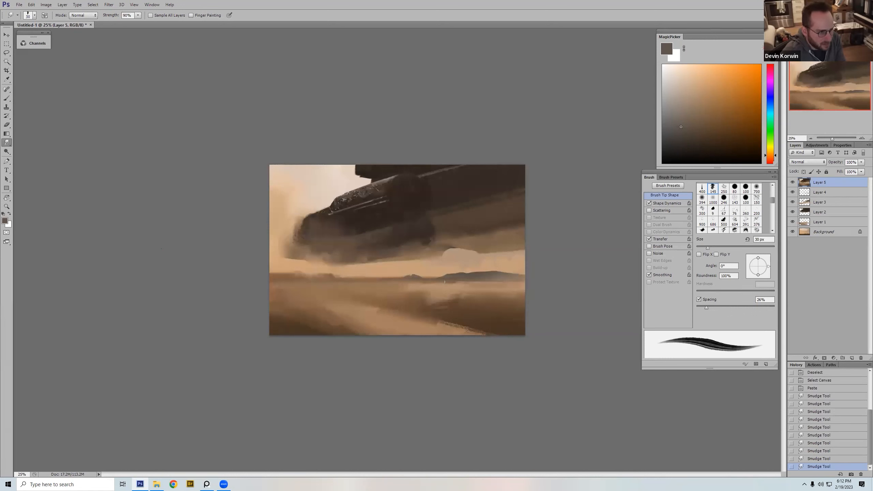
key("ctrl+z")
left_click_drag(407, 276, 487, 276)
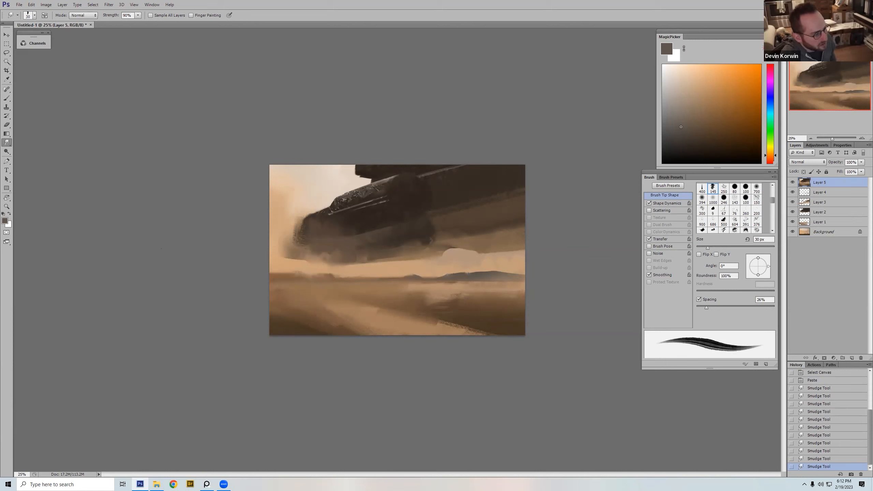
left_click_drag(490, 272, 515, 276)
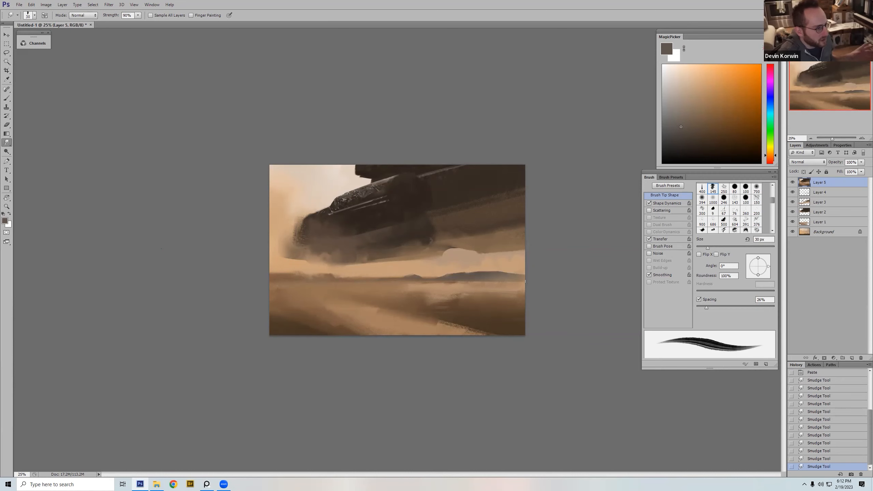
Step: Enlarge the smudge brush to 80 px and soften the mountain range toward the canvas edge
key("bracketright")
key("bracketright")
key("bracketright")
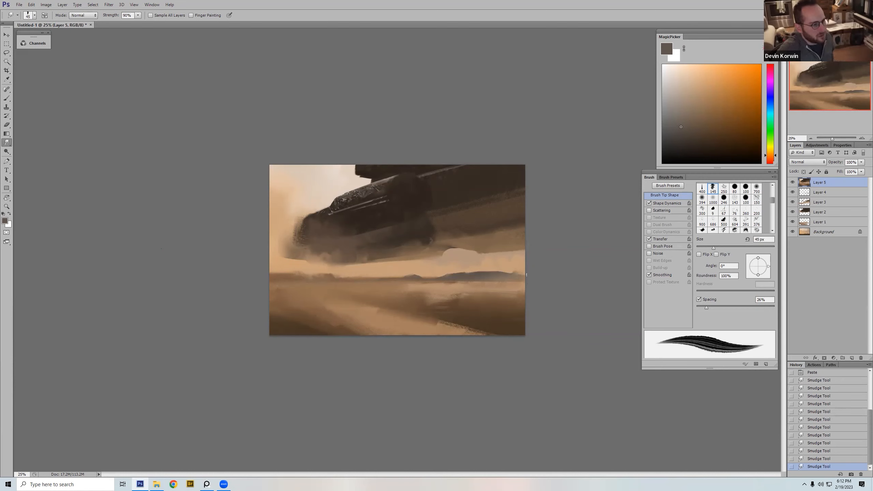
key("bracketright")
key("bracketright")
key("bracketright")
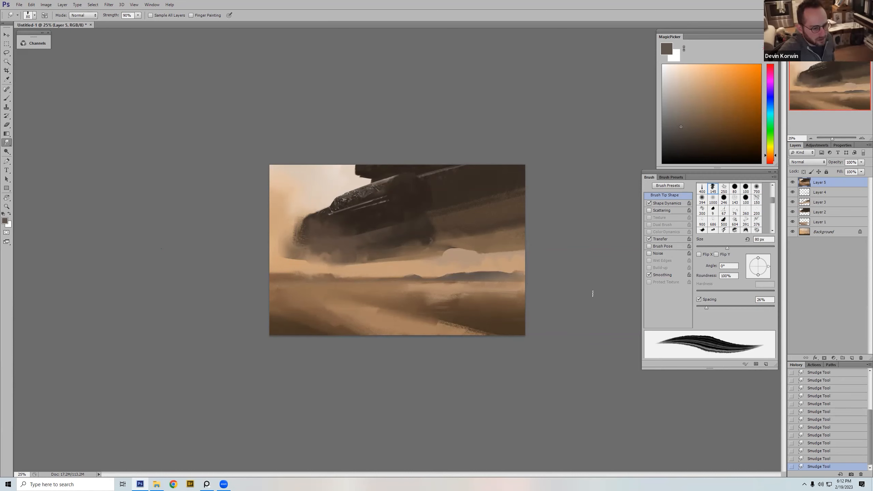
Step: Paint sampled pale sky over the front edge of the dark upper block with the textured 150 dual-brush tip, starting from 60 px
key("b")
right_click(470, 221)
double_click(514, 313)
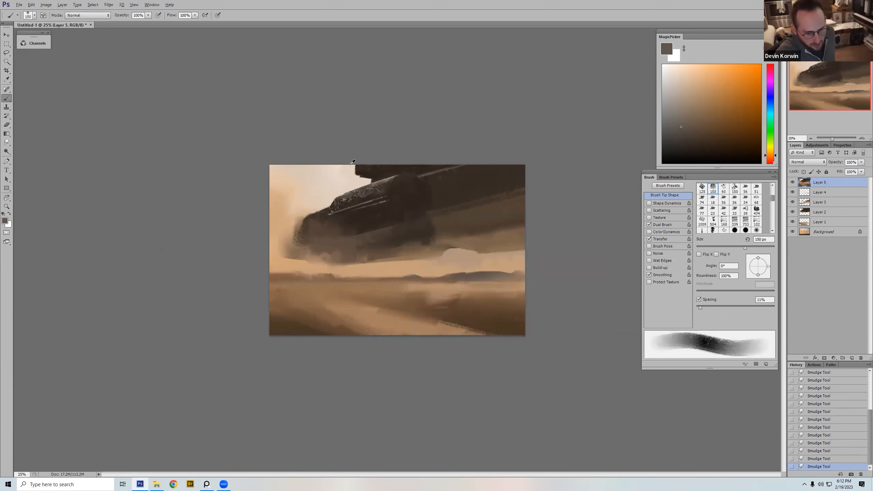
left_click(351, 164, "alt")
key("bracketleft")
key("bracketleft")
key("bracketleft")
key("bracketleft")
key("bracketleft")
key("bracketleft")
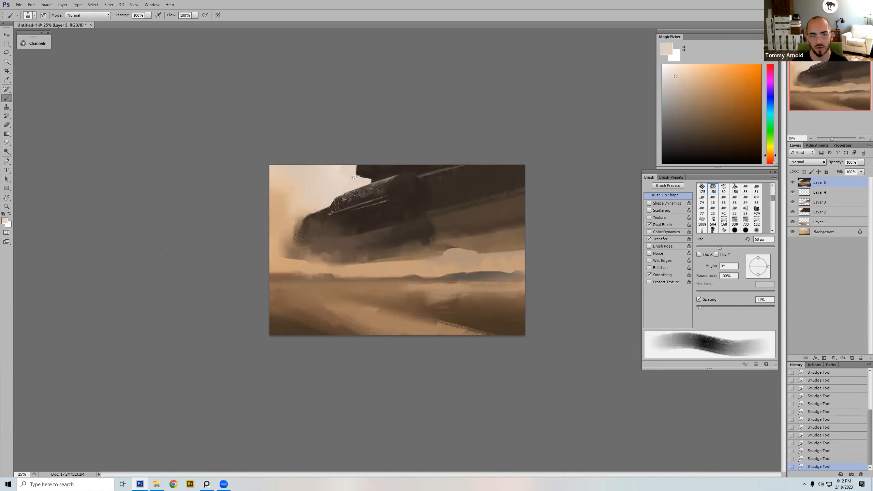
key("bracketright")
key("bracketright")
key("bracketright")
key("bracketright")
key("bracketright")
mouse_move(345, 171)
left_mouse_down()
mouse_move(350, 189)
mouse_move(360, 185)
mouse_move(340, 194)
mouse_move(357, 187)
left_mouse_up()
left_click(335, 173, "alt")
left_click(341, 185, "alt")
Step: Trim the craft's upper front contour with small strokes of sampled sky color, varying the brush between 25 and 40 px
key("bracketleft")
key("bracketleft")
key("bracketleft")
key("bracketleft")
key("bracketleft")
key("bracketleft")
key("bracketleft")
key("bracketleft")
key("bracketleft")
key("bracketleft")
key("bracketleft")
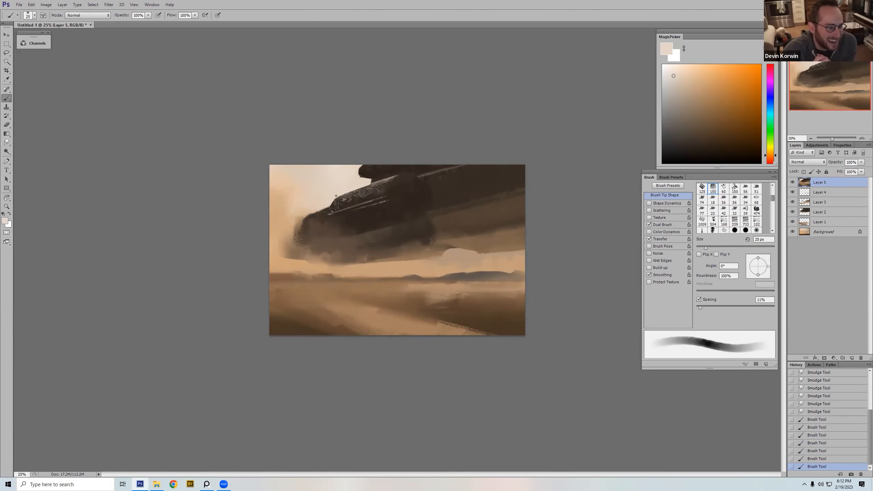
left_click(333, 204, "alt")
left_click_drag(330, 204, 327, 208)
left_click(352, 191, "alt")
left_click(330, 208, "alt")
left_click(329, 200, "alt")
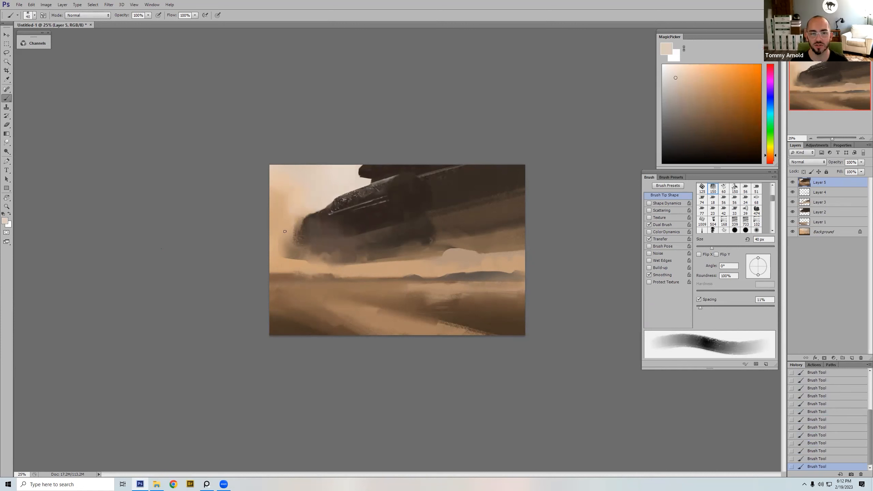
left_click(329, 208, "alt")
left_click(332, 208, "alt")
key("]")
left_click(331, 199, "alt")
key("[")
key("[")
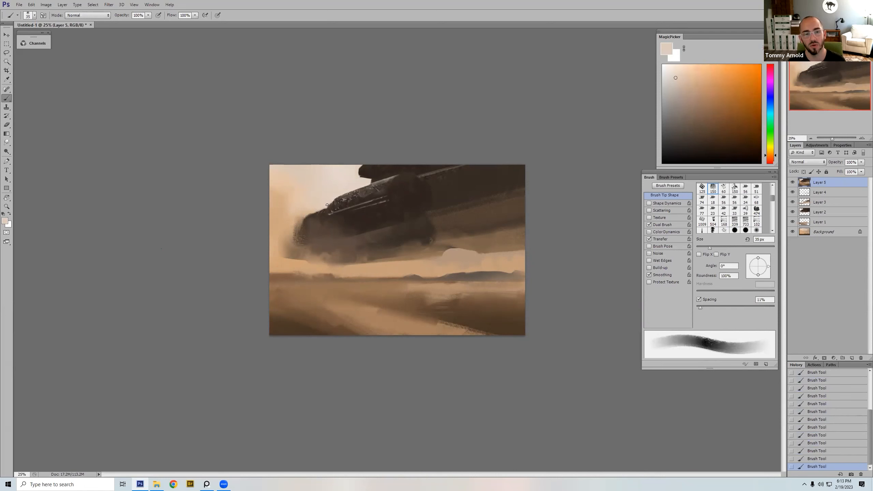
left_click(328, 208, "alt")
key("[")
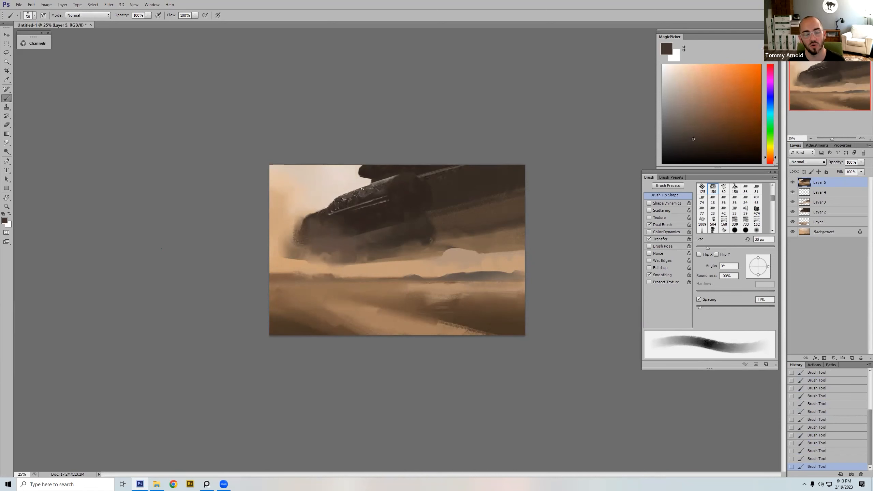
Step: Paint sampled gray-brown and dark brown strokes along the craft's upper front ridge with the 400 tapered tip, resized between 45 and 125 px
right_click(349, 176)
double_click(361, 317)
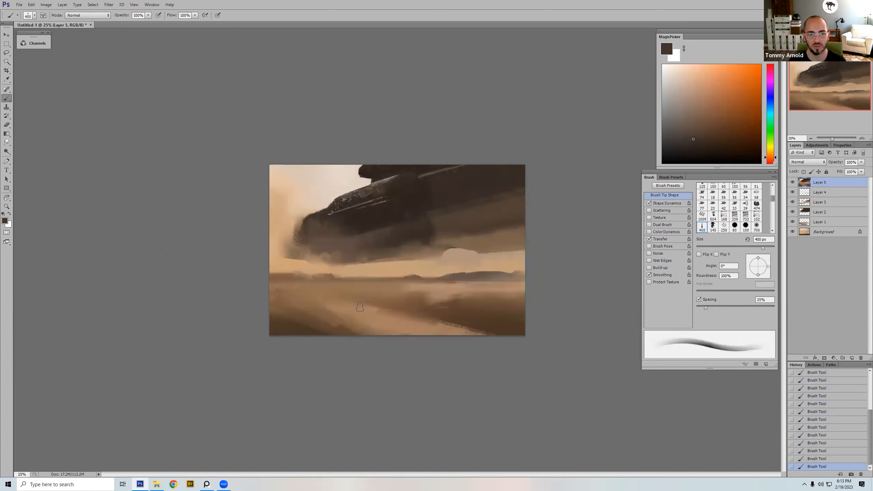
left_click(351, 194, "alt")
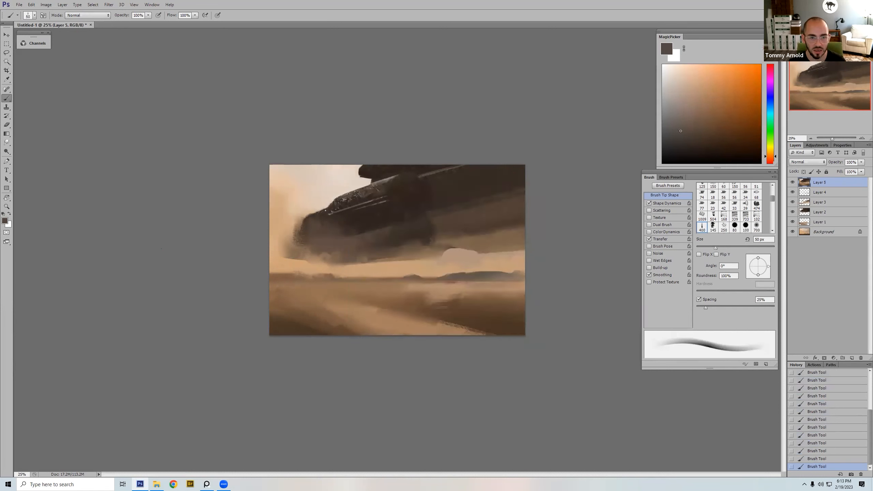
key("[")
left_click(381, 182, "alt")
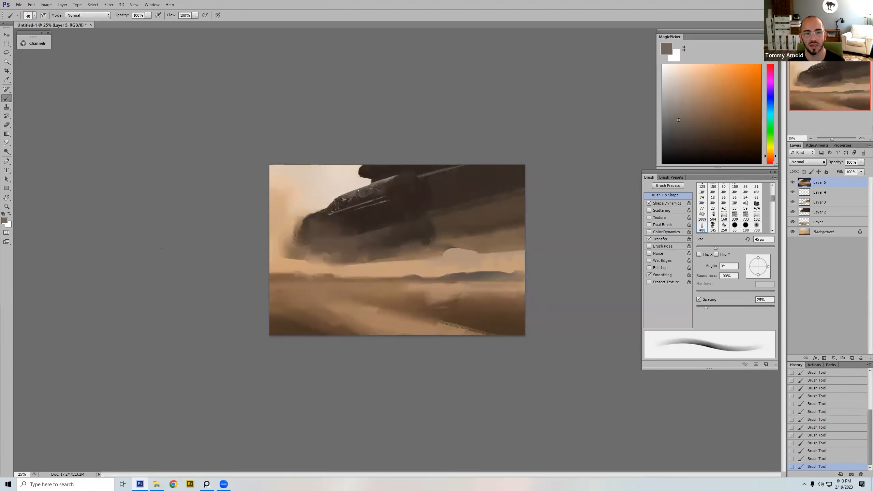
left_click(393, 181, "alt")
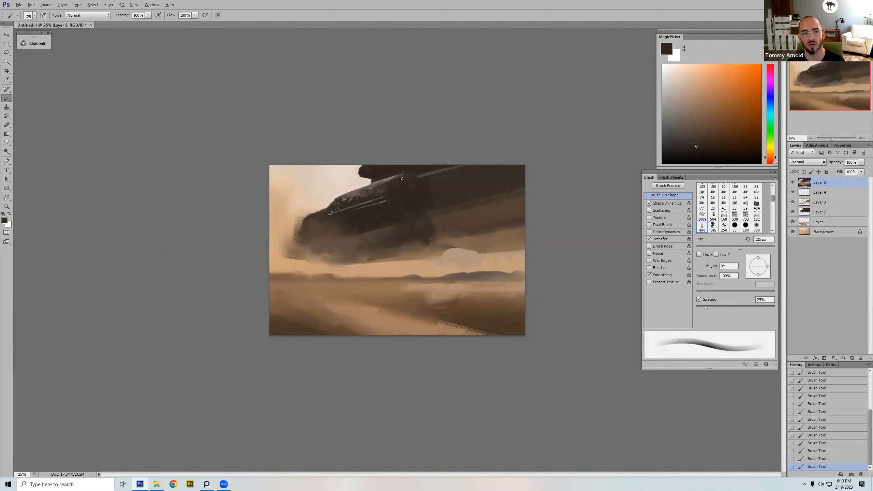
left_click(393, 176, "alt")
key("bracketleft")
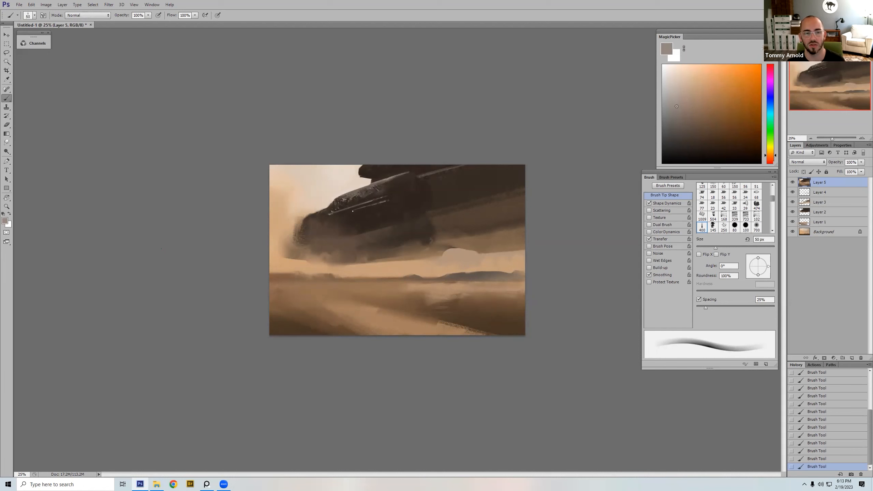
Step: Smudge the rounded end of the craft's upper ridge into the dark hull at 45 to 50 px, redoing unsatisfactory strokes
key("r")
mouse_move(435, 183)
left_mouse_down()
mouse_move(401, 177)
mouse_move(430, 183)
mouse_move(411, 179)
left_mouse_up()
key("bracketleft")
key("bracketleft")
key("bracketleft")
key("bracketleft")
key("bracketright")
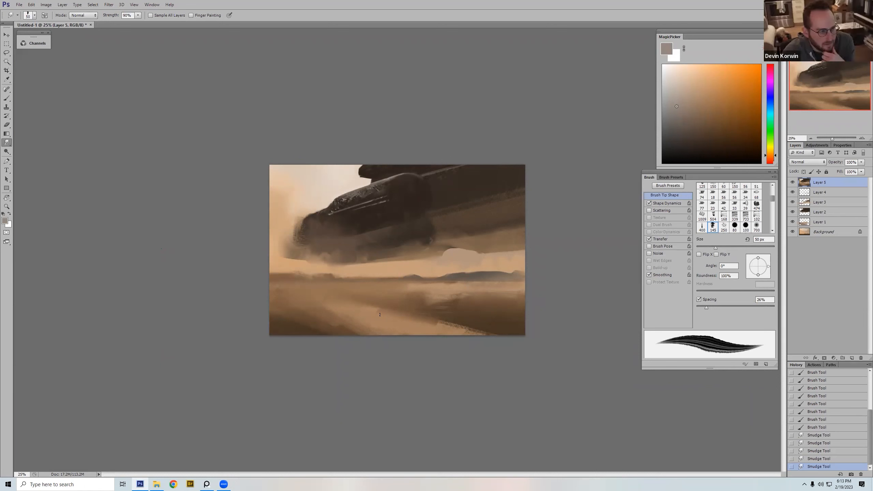
key("bracketleft")
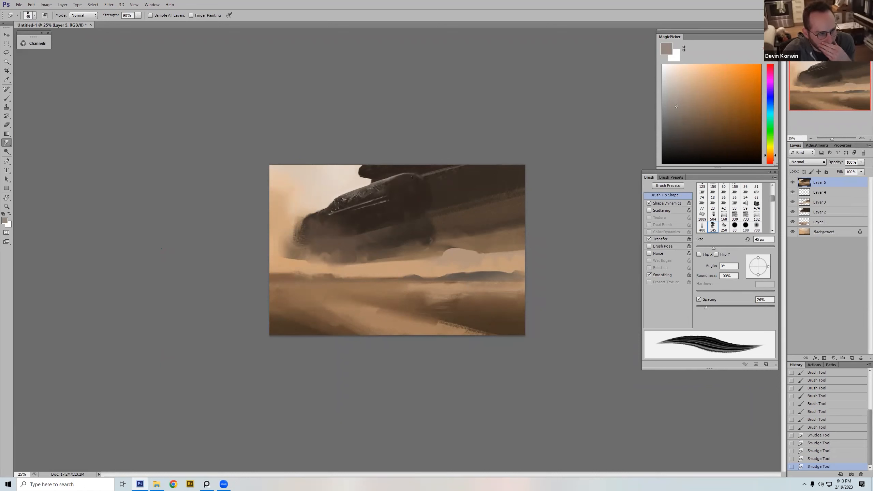
left_click_drag(421, 178, 426, 179)
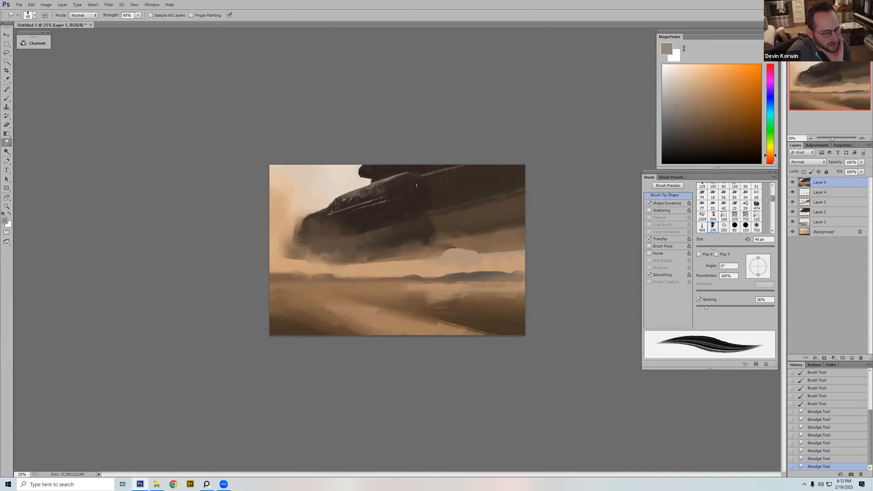
key("ctrl+z")
left_click_drag(426, 178, 408, 172)
key("ctrl+z")
left_click_drag(416, 173, 408, 173)
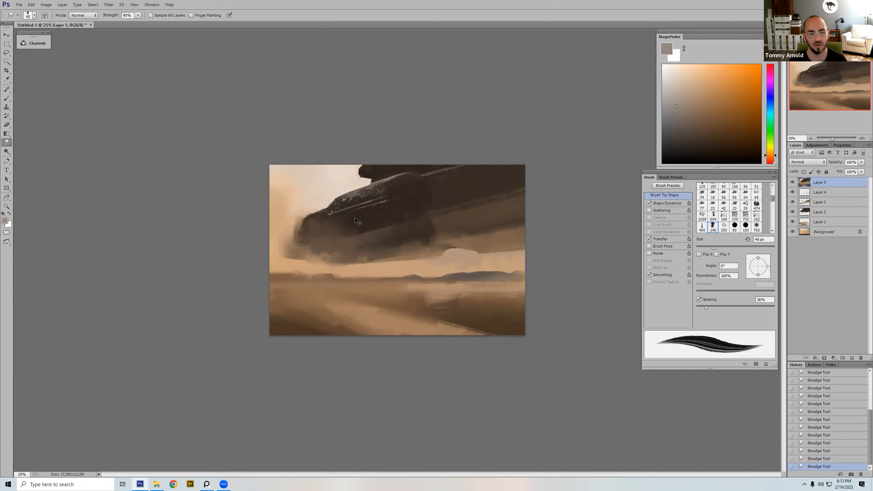
key("ctrl+shift+h")
key("ctrl+z")
Step: Paint sampled dark brown over the hull behind the rounded ridge with the streaky brush tip at 125 px, setting both colors to dark brown
key("b")
right_click(401, 213)
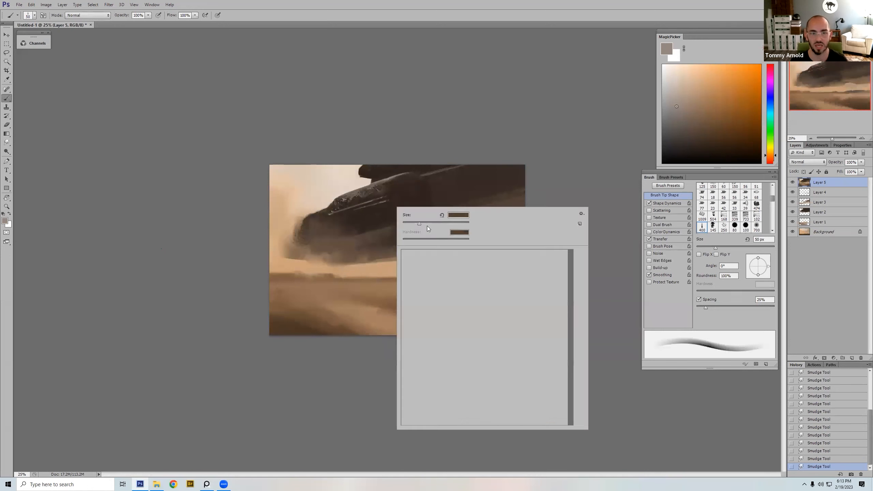
double_click(505, 277)
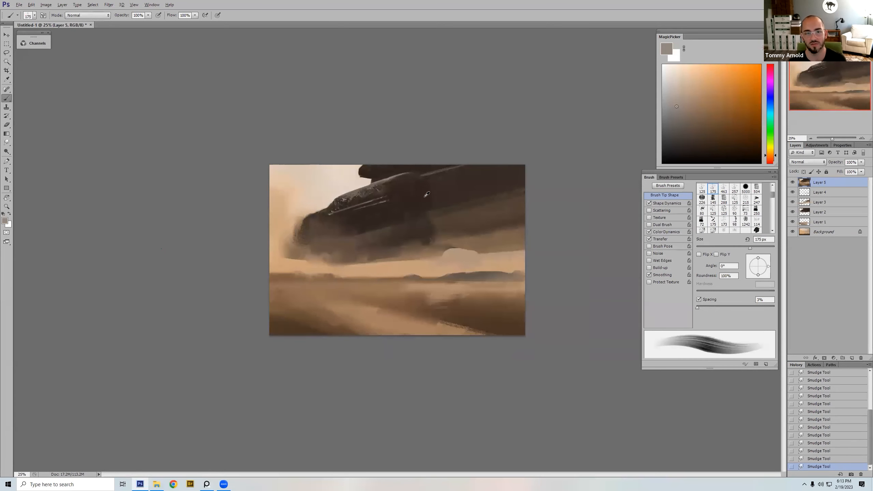
mouse_move(451, 185)
left_mouse_down()
mouse_move(414, 193)
mouse_move(433, 202)
left_mouse_up()
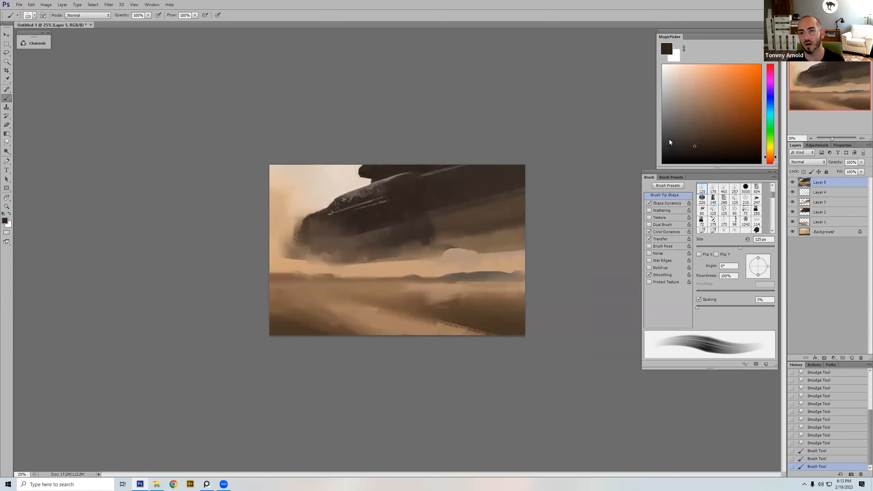
left_click(695, 146)
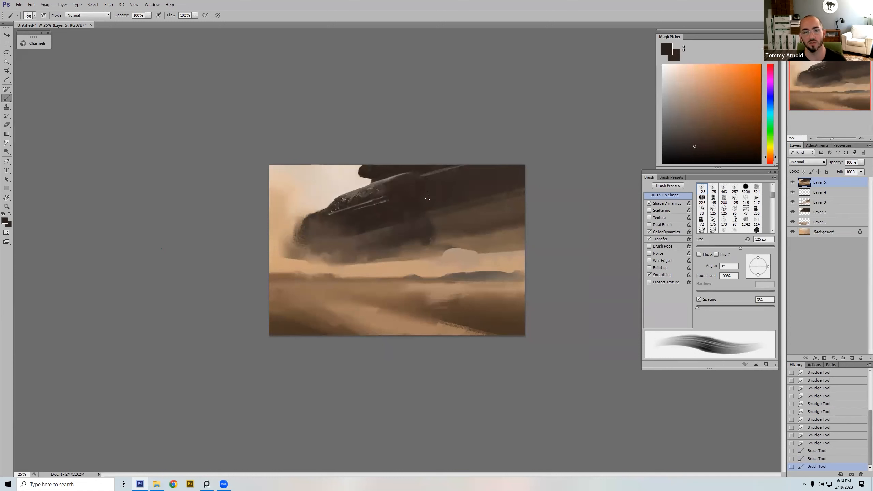
left_click_drag(451, 185, 426, 194)
mouse_move(447, 191)
left_mouse_down()
mouse_move(422, 198)
mouse_move(437, 203)
left_mouse_up()
left_click(414, 200, "alt")
Step: Extend dark brown streaks across the craft's upper rear hull, enlarging the streaky brush from 175 to 300 px
key("bracketright")
mouse_move(439, 201)
left_mouse_down()
mouse_move(516, 181)
mouse_move(474, 186)
mouse_move(481, 174)
left_mouse_up()
key("bracketright")
key("ctrl+z")
mouse_move(495, 170)
left_mouse_down()
mouse_move(445, 186)
mouse_move(522, 175)
left_mouse_up()
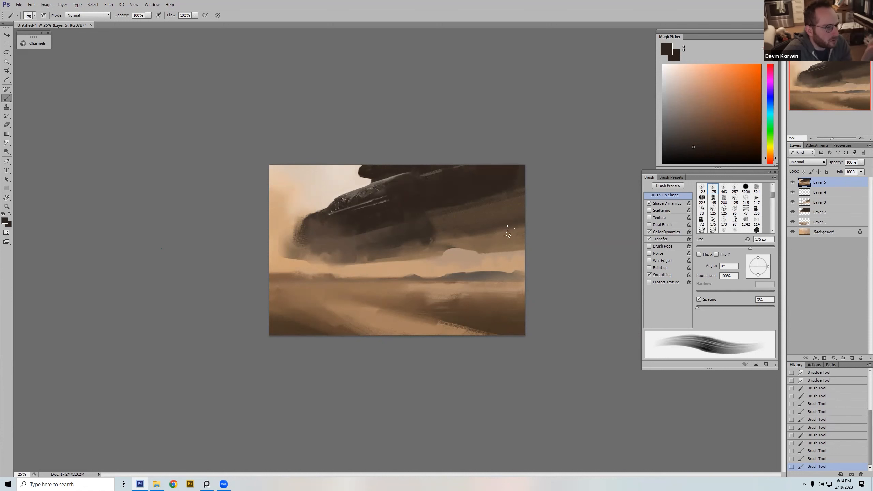
key("bracketright")
key("bracketright")
key("bracketright")
key("bracketright")
key("bracketright")
left_click_drag(425, 200, 585, 181)
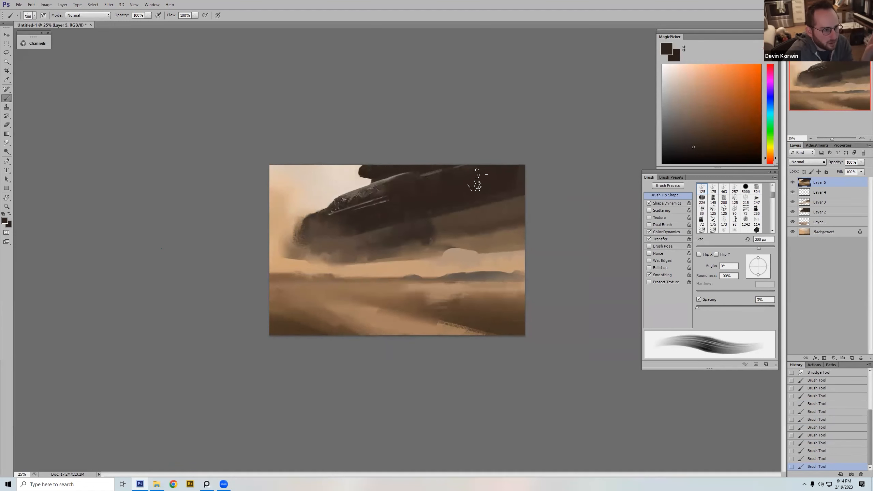
Step: Paint a dark stripe with a sampled brown lower edge along the craft's rear underside, using the 247 textured tip at 100 px
right_click(475, 178)
double_click(554, 263)
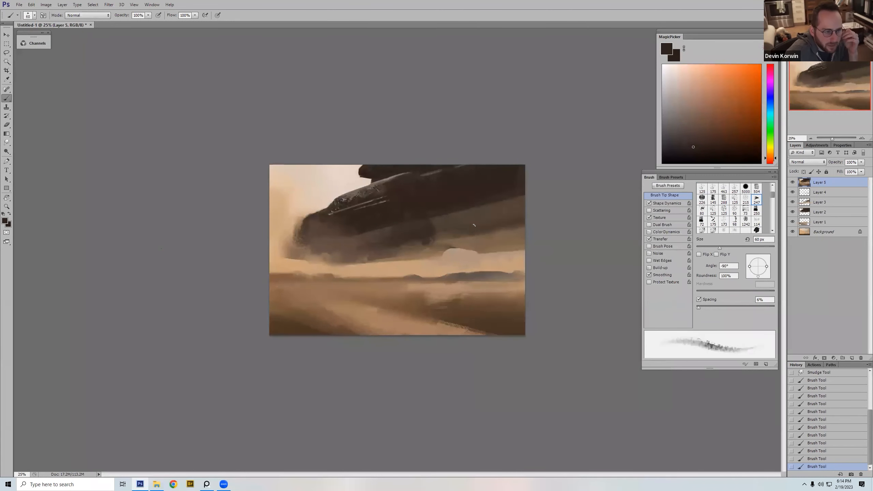
key("bracketright")
key("bracketright")
left_click_drag(478, 226, 512, 219)
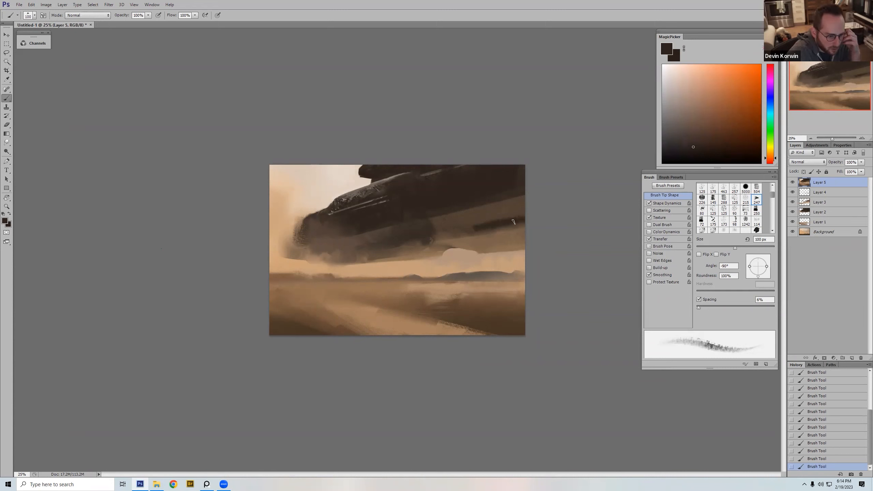
left_click(489, 234, "alt")
mouse_move(518, 221)
left_mouse_down()
mouse_move(474, 229)
mouse_move(531, 216)
left_mouse_up()
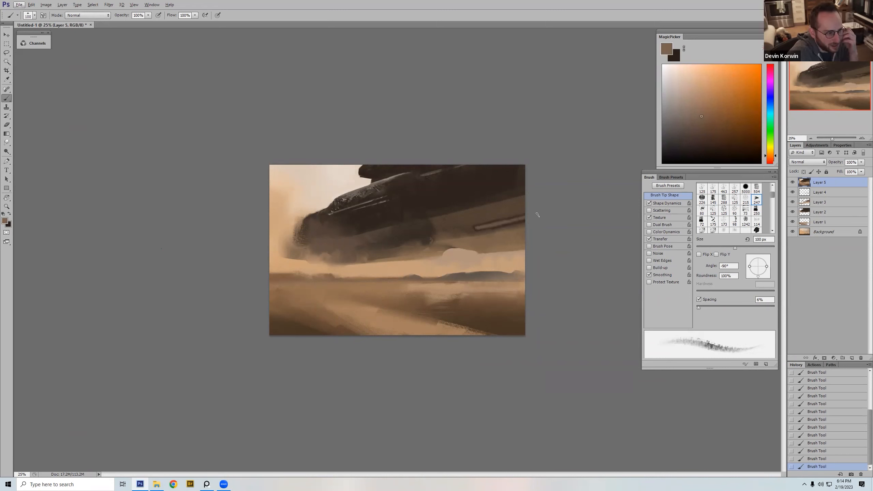
Step: Clean up the edges of the rear underside stripe with sampled browns, resizing the textured brush between 50 and 125 px
left_click(485, 217, "alt")
key("bracketleft")
key("bracketleft")
left_click(470, 225, "alt")
key("bracketleft")
key("bracketleft")
key("bracketleft")
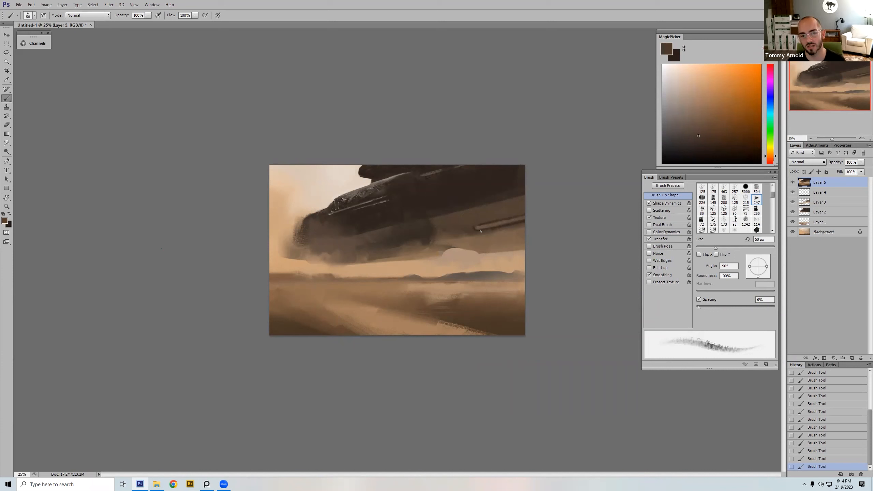
left_click(509, 227, "alt")
key("bracketright")
key("bracketright")
key("bracketright")
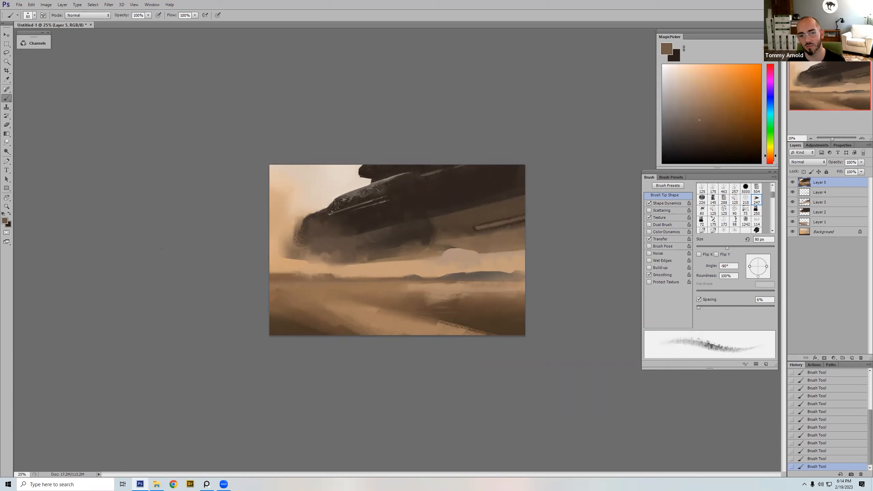
key("bracketright")
key("bracketright")
key("bracketright")
Step: Flip the canvas horizontally and refine the rear underside stripe with short sampled brown strokes using a smaller brush
key("ctrl+shift+h")
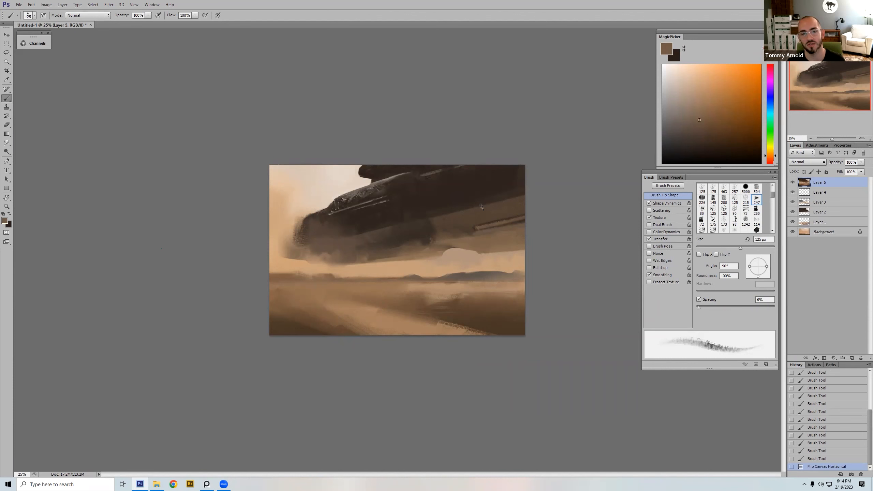
left_click(326, 228, "alt")
key("bracketleft")
key("bracketleft")
key("bracketleft")
left_click_drag(323, 233, 322, 228)
left_click(318, 234, "alt")
left_click_drag(319, 235, 326, 231)
key("bracketright")
key("bracketright")
Step: Restore the canvas orientation and stroke brown along the rear underside stripe at 90 px
key("ctrl+shift+h")
key("bracketleft")
left_click_drag(476, 229, 525, 219)
key("ctrl+shift+h")
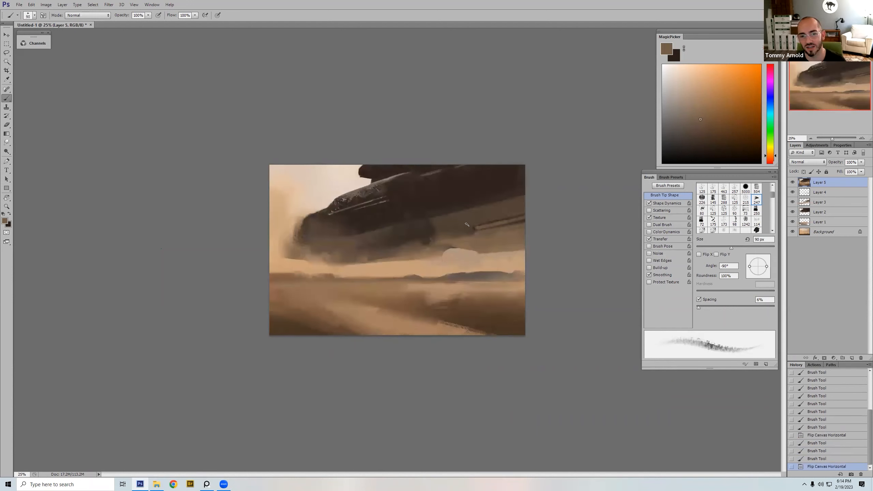
Step: Paint long sampled brown strokes along the hull just above the rear stripe, undoing unsatisfactory attempts
left_click_drag(464, 226, 543, 207)
key("ctrl+z")
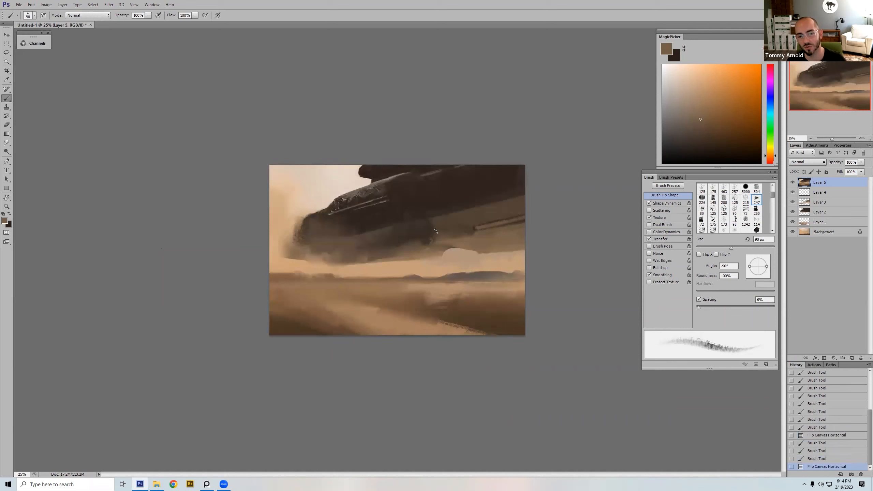
key("ctrl+z")
key("ctrl+z")
key("ctrl+z")
key("ctrl+z")
key("ctrl+z")
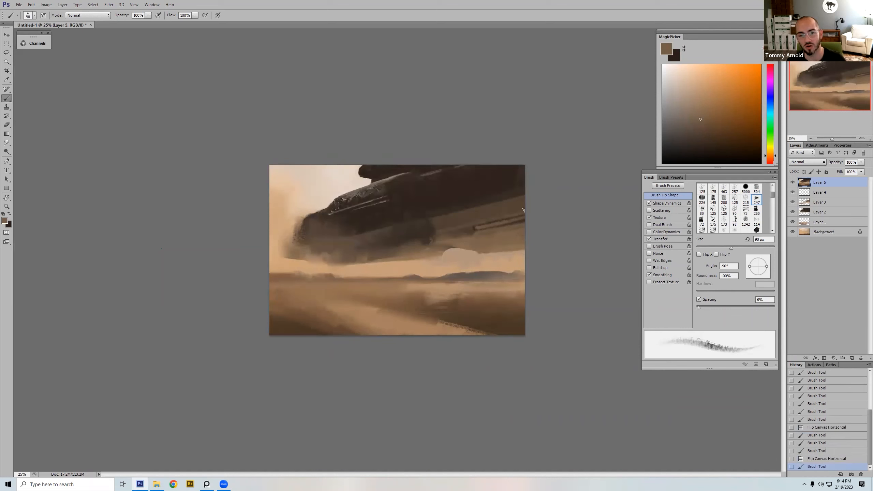
left_click(448, 222, "alt")
key("bracketright")
key("bracketright")
left_click_drag(464, 222, 529, 205)
left_click(478, 235, "alt")
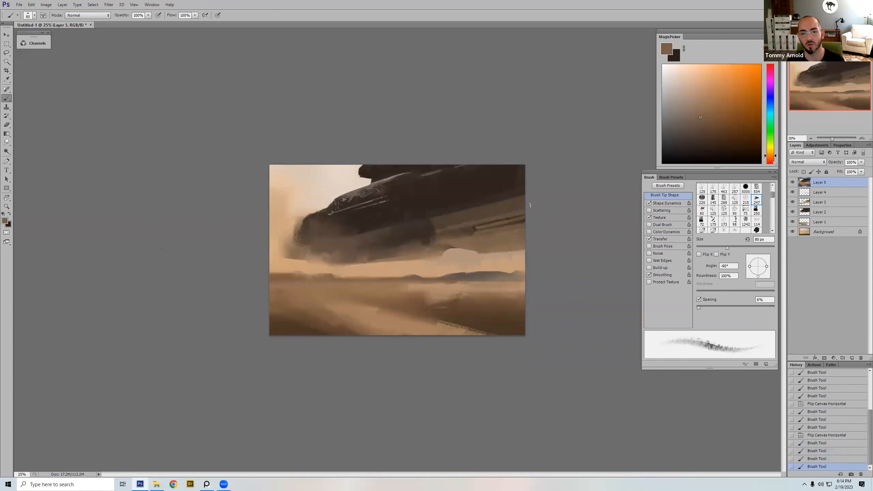
Step: Paint a sampled brown streak across the rounded bulge under the craft, then sample dark brown and enlarge the brush to 125 px
left_click(439, 234, "alt")
mouse_move(436, 233)
left_mouse_down()
mouse_move(467, 227)
mouse_move(406, 231)
mouse_move(364, 245)
left_mouse_up()
left_click(453, 224, "alt")
left_click(422, 223, "alt")
key("]")
key("]")
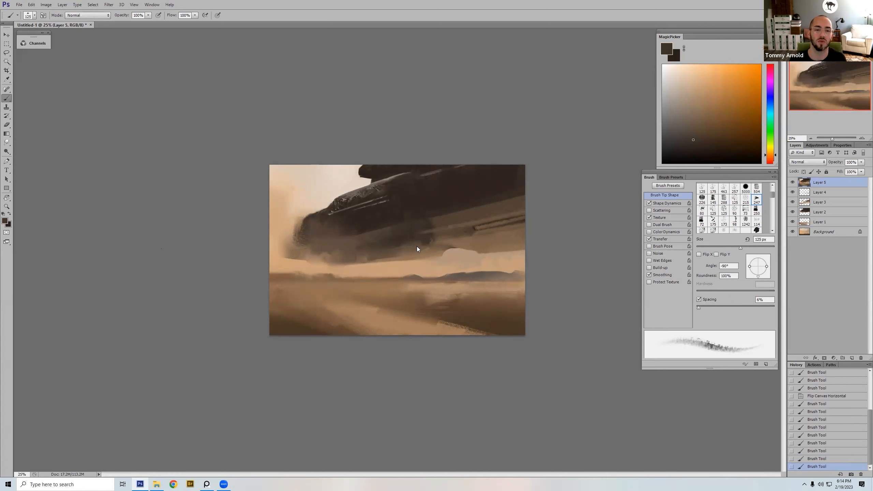
Step: Mirror the canvas and paint sampled brown streaks over the middle underside bulge at up to 175 px, redoing the unsatisfactory stroke
key("ctrl+shift+h")
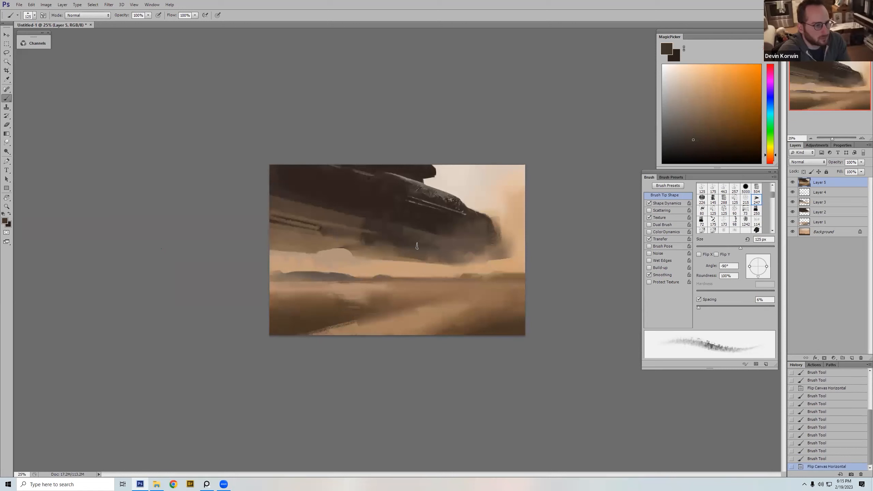
key("bracketleft")
key("bracketleft")
mouse_move(373, 234)
left_mouse_down()
mouse_move(362, 236)
mouse_move(436, 240)
left_mouse_up()
left_click(355, 234, "alt")
key("bracketright")
key("bracketright")
key("bracketright")
key("bracketright")
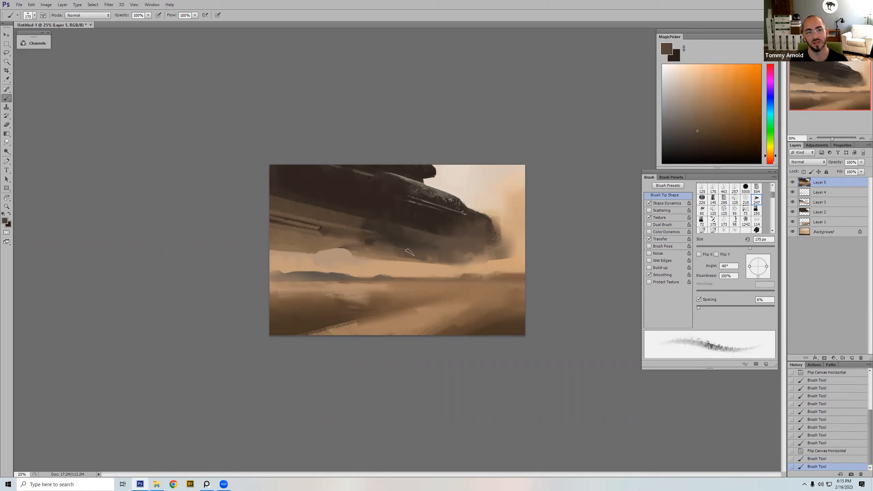
key("ctrl+z")
left_click_drag(365, 236, 428, 244)
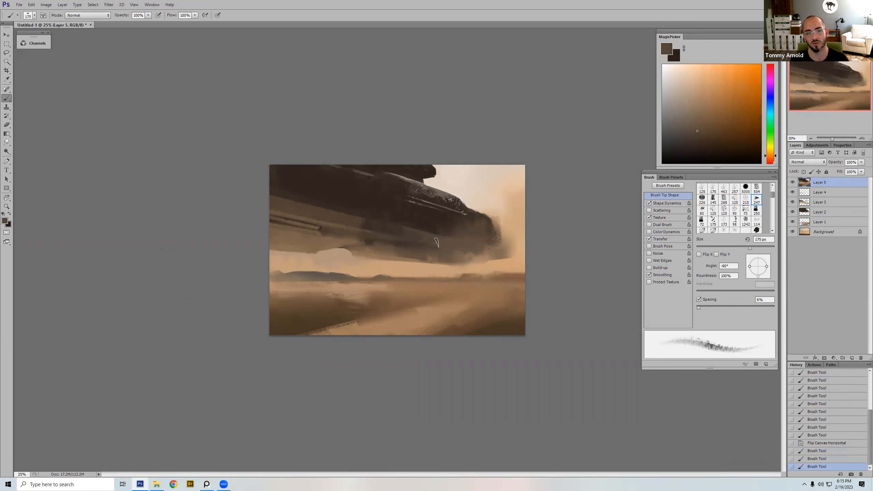
Step: Flip the canvas back and paint a long sampled brown stroke along the craft's lower hull toward the rear stripe
key("ctrl+shift+h")
key("bracketright")
key("bracketright")
left_click(390, 241, "alt")
key("bracketleft")
left_click_drag(374, 244, 476, 228)
left_click(351, 244, "alt")
left_click(362, 240, "alt")
Step: Add small sampled brown strokes with a reduced brush where the underside bulge meets the rear hull
key("bracketleft")
key("bracketleft")
key("bracketleft")
key("bracketleft")
key("bracketleft")
mouse_move(400, 237)
left_mouse_down()
mouse_move(428, 227)
mouse_move(364, 240)
mouse_move(425, 221)
left_mouse_up()
left_click(412, 225, "alt")
key("bracketright")
left_click(380, 237, "alt")
Step: Sweep broad gray-brown strokes across the craft's underside, enlarging the brush up to 400 px and undoing the last unsatisfactory stroke
key("bracketright")
key("bracketright")
key("bracketright")
key("bracketright")
key("bracketright")
left_click_drag(352, 240, 478, 215)
left_click(332, 240, "alt")
Step: Create a new layer for haze and try broad sampled tan strokes over the craft's front, enlarging the brush to 1200 px
key("bracketright")
key("bracketright")
key("ctrl+z")
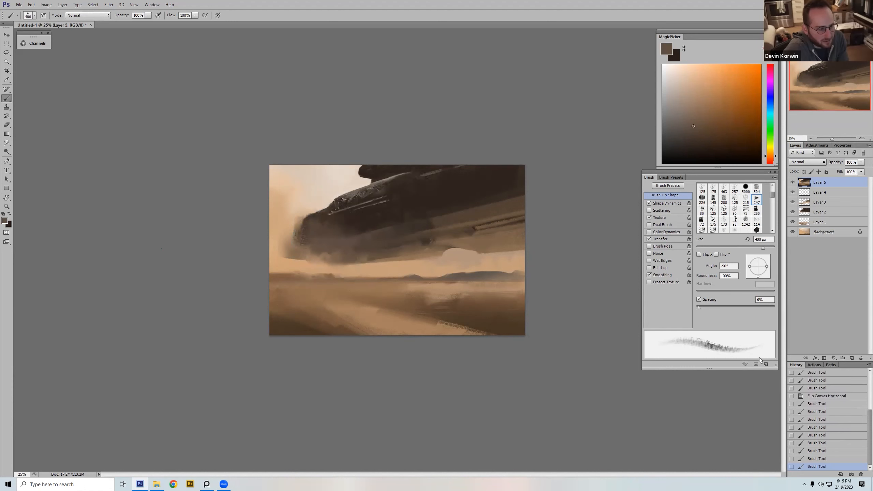
key("ctrl+minus")
key("ctrl+minus")
left_click(360, 251, "alt")
key("bracketright")
key("bracketright")
key("bracketright")
key("bracketright")
key("bracketright")
left_click_drag(356, 257, 412, 218)
key("ctrl+z")
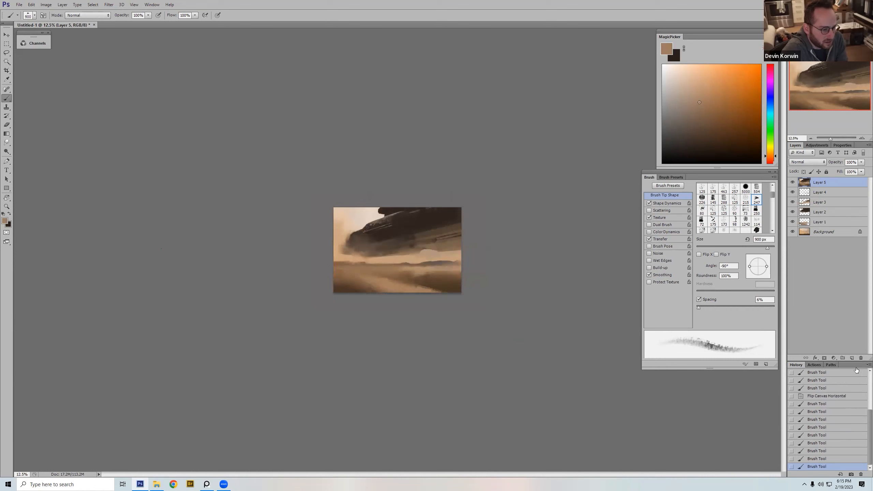
left_click(852, 358)
key("bracketright")
key("bracketright")
key("bracketright")
mouse_move(358, 237)
left_mouse_down()
mouse_move(396, 258)
mouse_move(418, 248)
left_mouse_up()
key("ctrl+z")
Step: Brush broad tan haze over the craft's front and the sand below it at 1200 px, undoing unsatisfactory strokes
left_click_drag(361, 263, 376, 232)
left_click_drag(391, 269, 381, 220)
mouse_move(368, 263)
left_mouse_down()
mouse_move(356, 242)
mouse_move(346, 262)
left_mouse_up()
left_click_drag(345, 262, 331, 237)
mouse_move(368, 299)
left_mouse_down()
mouse_move(366, 227)
mouse_move(347, 226)
mouse_move(354, 232)
mouse_move(341, 222)
left_mouse_up()
key("ctrl+z")
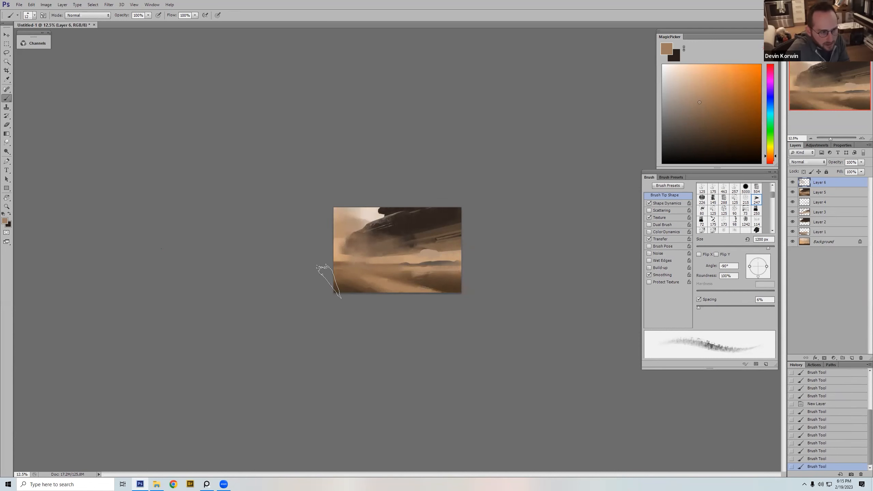
key("ctrl+z")
Step: Sweep tan and sampled brown dust up through the sky ahead of the craft, undoing unsatisfactory strokes
key("ctrl+z")
left_click_drag(353, 243, 339, 254)
left_click(338, 265, "alt")
left_click_drag(343, 240, 342, 201)
key("ctrl+z")
left_click_drag(341, 255, 343, 202)
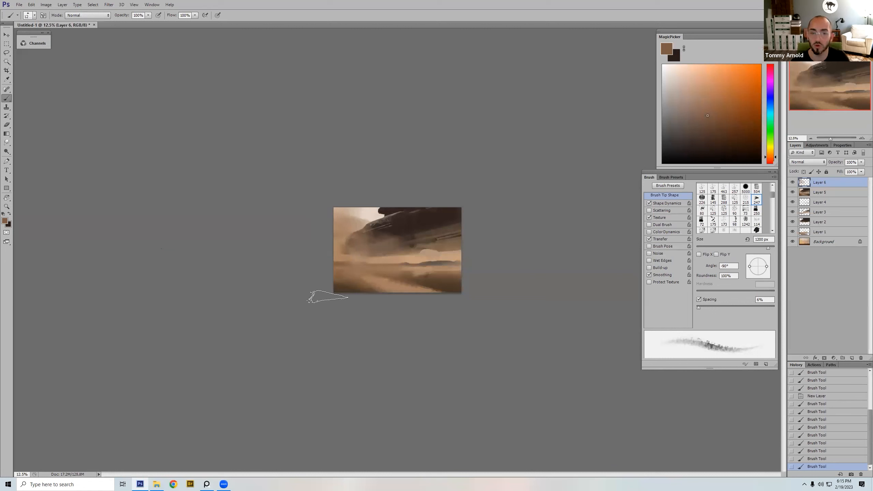
key("ctrl+z")
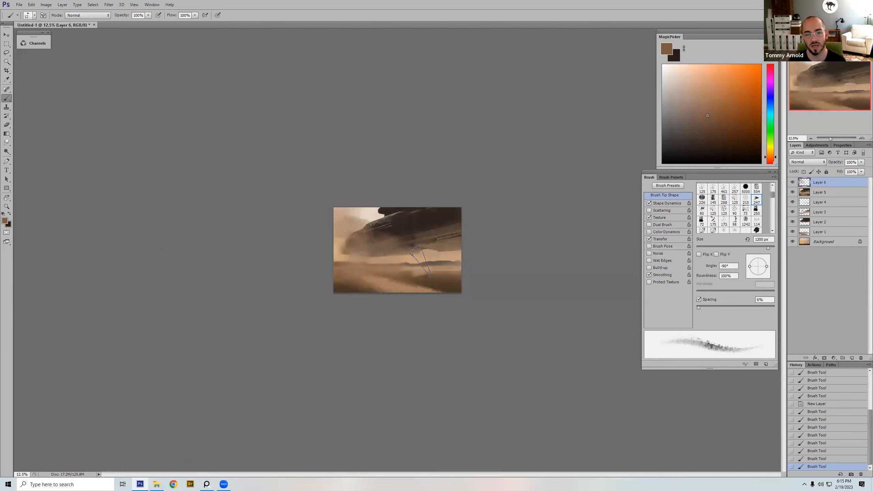
Step: Repaint the distant dome beneath the craft with a sampled color and a much smaller brush
left_click(428, 251, "alt")
key("bracketleft")
key("bracketleft")
key("bracketleft")
key("bracketleft")
key("bracketleft")
left_click_drag(426, 250, 427, 250)
Step: Flip the canvas horizontally and touch up the pale sky gap beside the dome with sampled tans at 90 to 100 px
key("ctrl+shift+h")
key("bracketleft")
key("bracketleft")
left_click_drag(358, 253, 337, 250)
left_click(343, 244, "alt")
key("bracketright")
left_click(337, 251, "alt")
left_click_drag(341, 249, 331, 254)
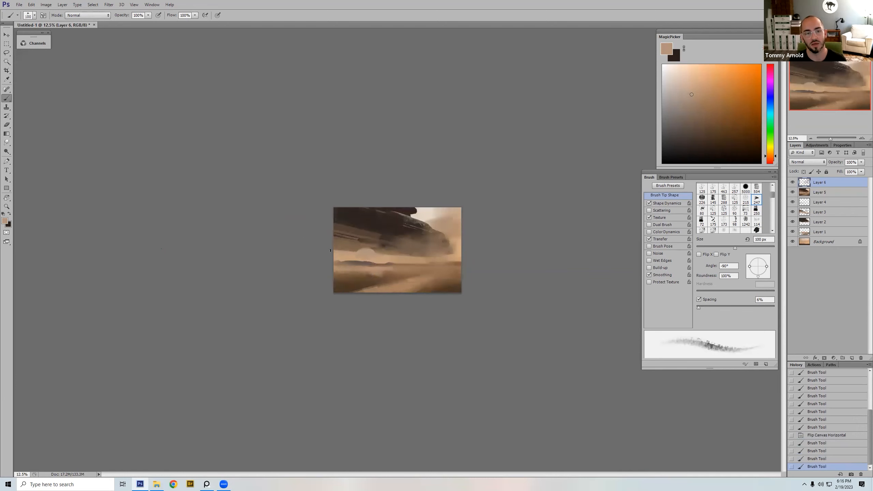
left_click_drag(343, 251, 333, 246)
left_click(352, 249, "alt")
key("bracketleft")
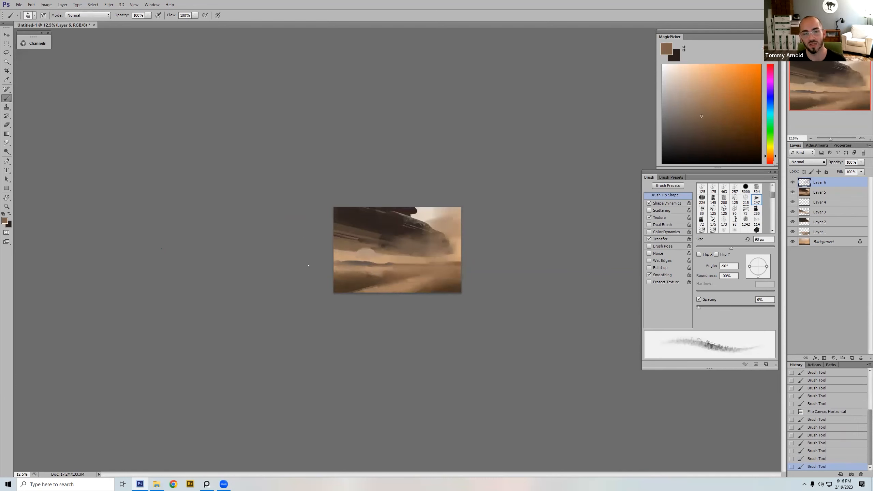
Step: Paint sampled tan sand streaks across the desert foreground at 700 px, adding a diagonal stroke with a smaller brush
left_click(376, 269, "alt")
key("bracketright")
key("bracketright")
key("bracketright")
key("bracketright")
key("bracketright")
key("bracketright")
key("bracketright")
key("bracketright")
key("bracketright")
key("bracketright")
key("bracketright")
mouse_move(338, 284)
left_mouse_down()
mouse_move(313, 271)
mouse_move(470, 287)
left_mouse_up()
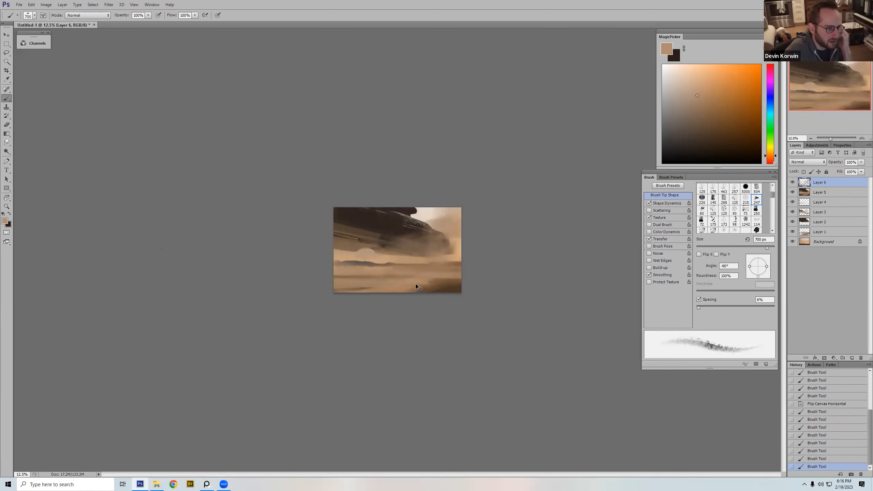
key("bracketleft")
key("bracketleft")
key("bracketleft")
mouse_move(426, 276)
left_mouse_down()
mouse_move(473, 277)
mouse_move(395, 300)
left_mouse_up()
Step: Lighten the dark foreground sand below the craft's nose with sampled tan strokes, enlarging the brush to 800 px
key("bracketright")
key("bracketright")
key("bracketright")
left_click(435, 281, "alt")
left_click(428, 280, "alt")
key("bracketright")
mouse_move(446, 281)
left_mouse_down()
mouse_move(395, 289)
mouse_move(414, 292)
left_mouse_up()
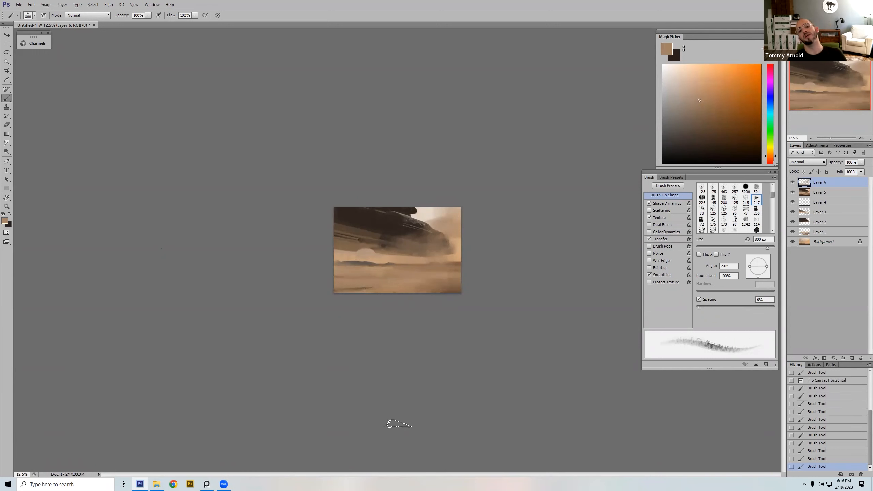
Step: Add another new layer and set the foreground color to a pale yellow-orange, shifting the hue toward yellow
left_click(427, 213, "alt")
left_click(852, 358)
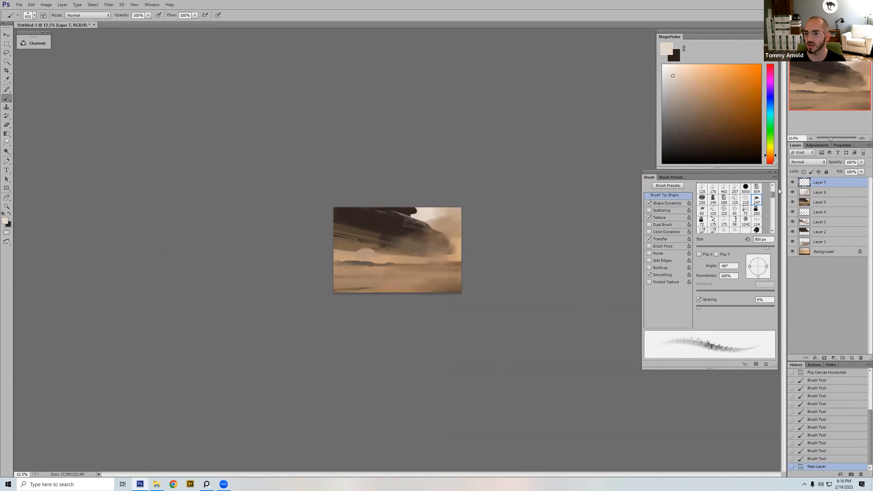
left_click(414, 270, "alt")
left_click_drag(696, 71, 695, 70)
left_click(770, 152)
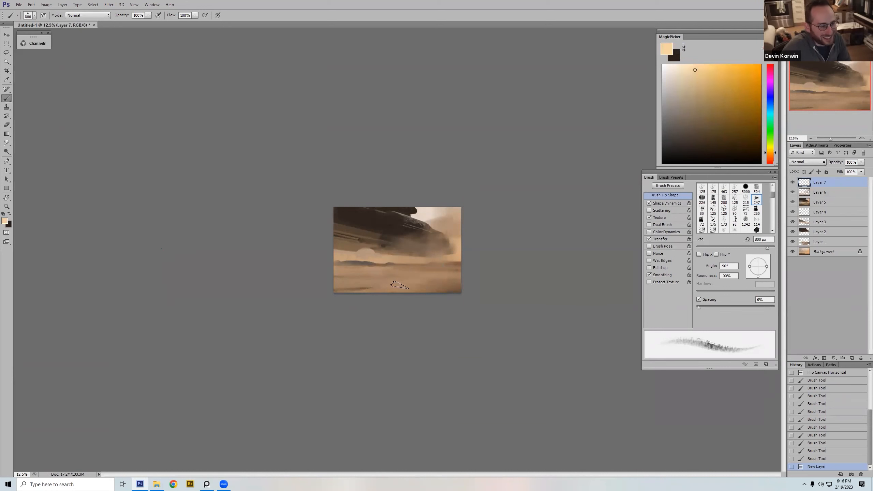
Step: Paint pale yellow-orange highlight strokes on the foreground sand below the craft's nose, starting at 800 px and shrinking the brush for smaller touches
mouse_move(414, 286)
left_mouse_down()
mouse_move(441, 281)
mouse_move(374, 276)
mouse_move(396, 276)
mouse_move(380, 288)
mouse_move(414, 284)
mouse_move(436, 298)
mouse_move(412, 284)
mouse_move(468, 277)
mouse_move(449, 282)
left_mouse_up()
left_click(399, 266, "alt")
left_click(412, 286, "alt")
key("bracketleft")
key("bracketleft")
key("alt")
key("bracketleft")
key("bracketleft")
key("bracketleft")
key("bracketleft")
Step: Blend the lower-right edge of the sand highlight with sampled browns, varying the brush size
left_click(429, 288, "alt")
mouse_move(428, 288)
left_mouse_down()
mouse_move(492, 280)
mouse_move(443, 271)
mouse_move(525, 315)
mouse_move(531, 306)
mouse_move(436, 292)
mouse_move(431, 280)
mouse_move(510, 289)
left_mouse_up()
left_click(446, 268, "alt")
key("bracketright")
key("bracketright")
left_click(434, 282, "alt")
key("bracketleft")
key("bracketleft")
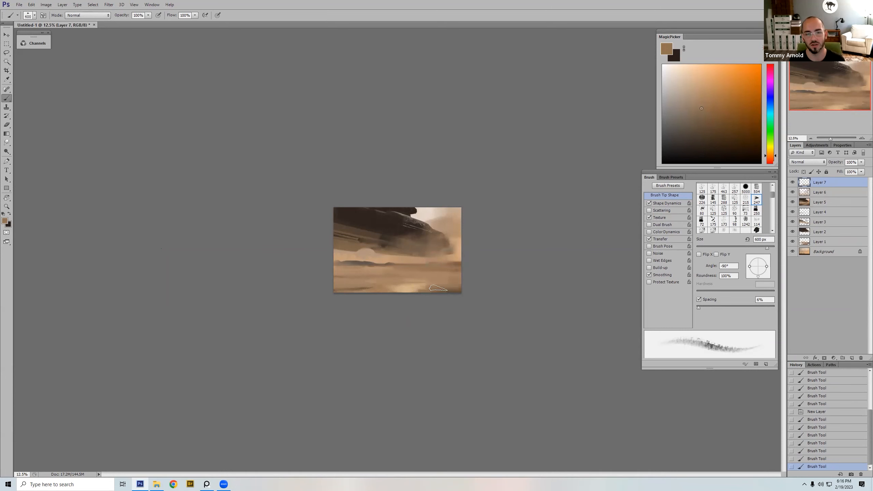
Step: Break up the right side of the bright sand patch with short strokes and sampled tans
left_click_drag(425, 283, 431, 283)
mouse_move(426, 283)
left_mouse_down()
mouse_move(449, 281)
mouse_move(416, 280)
mouse_move(421, 286)
left_mouse_up()
left_click(444, 278, "alt")
key("bracketright")
key("bracketright")
left_click(412, 289, "alt")
Step: Pick a light orange-tan and add a small accent to the bright sand patch at 150 px
key("bracketleft")
key("bracketleft")
key("bracketleft")
key("bracketleft")
key("bracketleft")
left_click(702, 78)
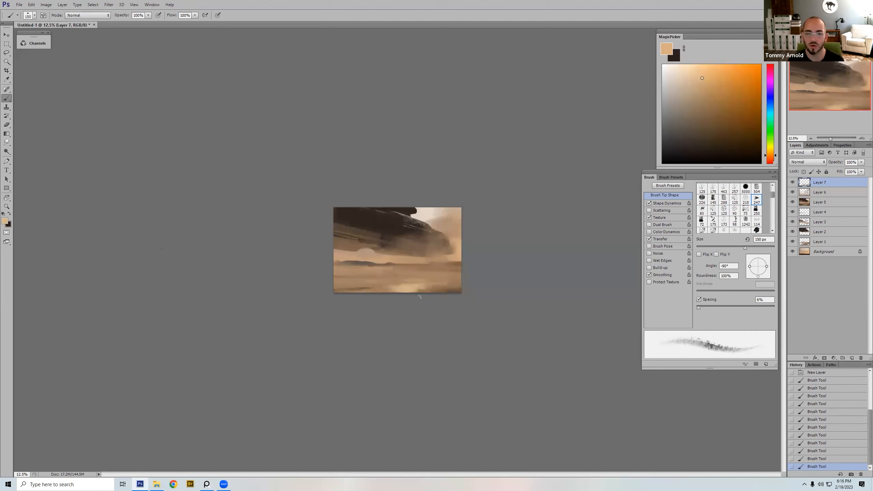
left_click_drag(412, 288, 411, 286)
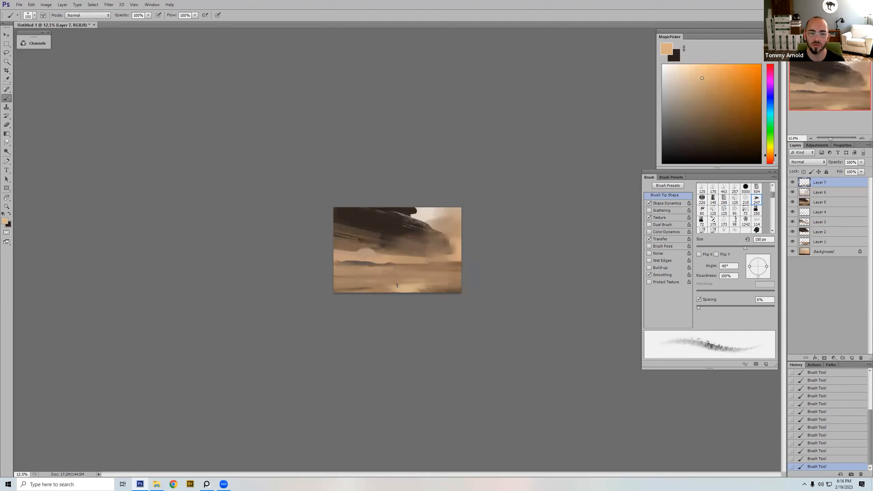
Step: Sweep a more saturated golden tan across the lower edge of the sand patch at 300 px and flip the canvas horizontally
left_click(434, 288, "alt")
key("bracketright")
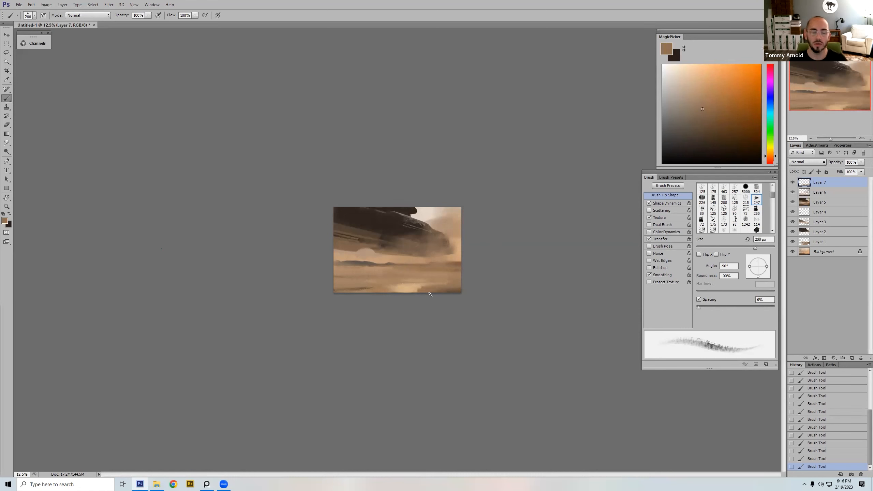
key("bracketright")
key("bracketright")
key("bracketright")
key("bracketright")
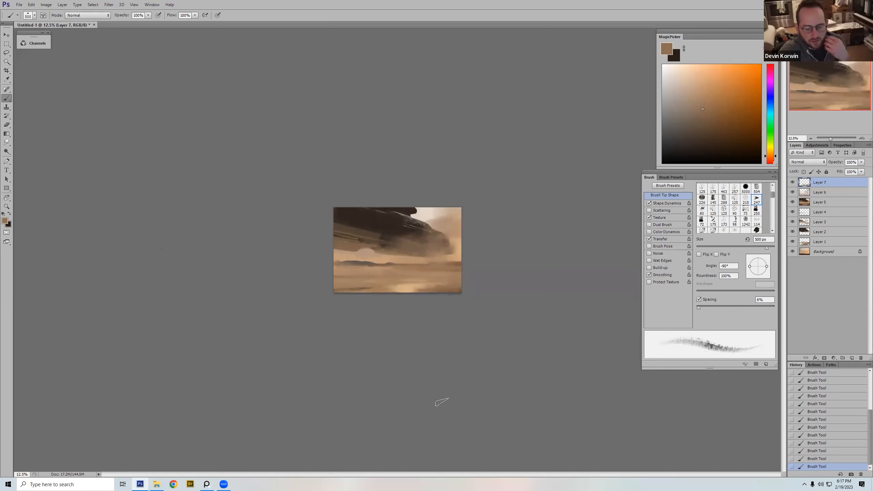
left_click(698, 82)
left_click(701, 89)
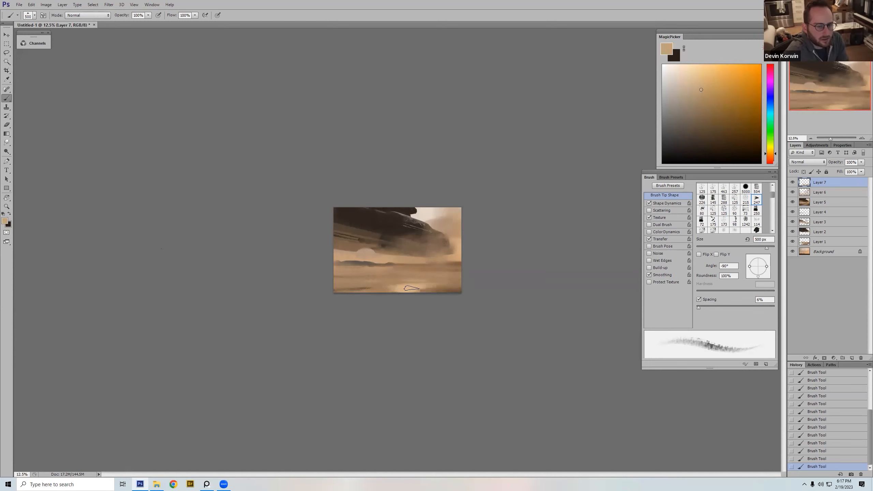
left_click(715, 91)
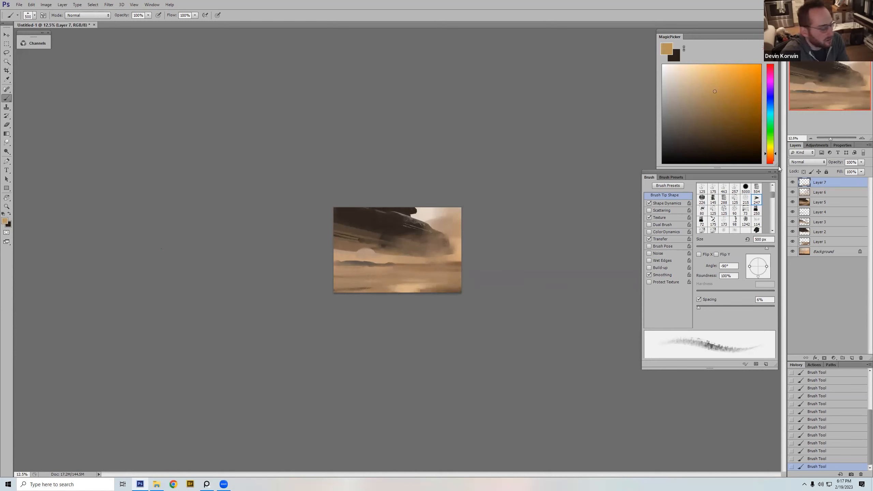
key("bracketleft")
key("bracketleft")
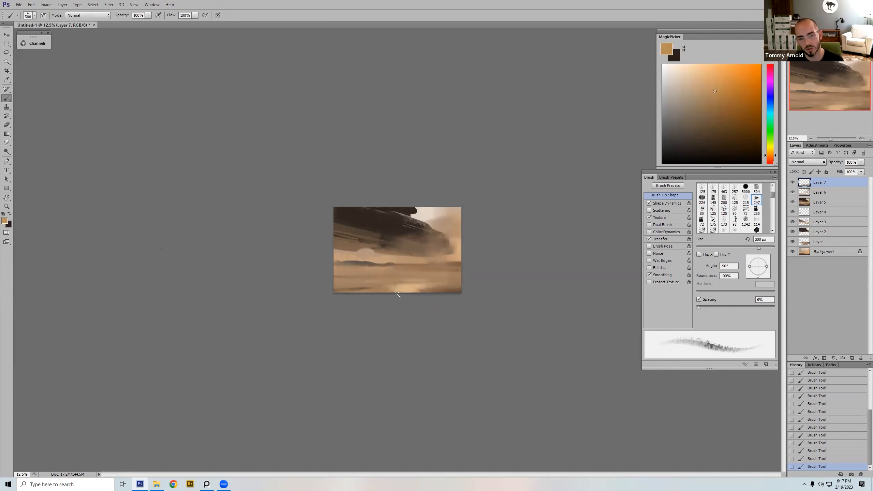
left_click_drag(422, 291, 391, 290)
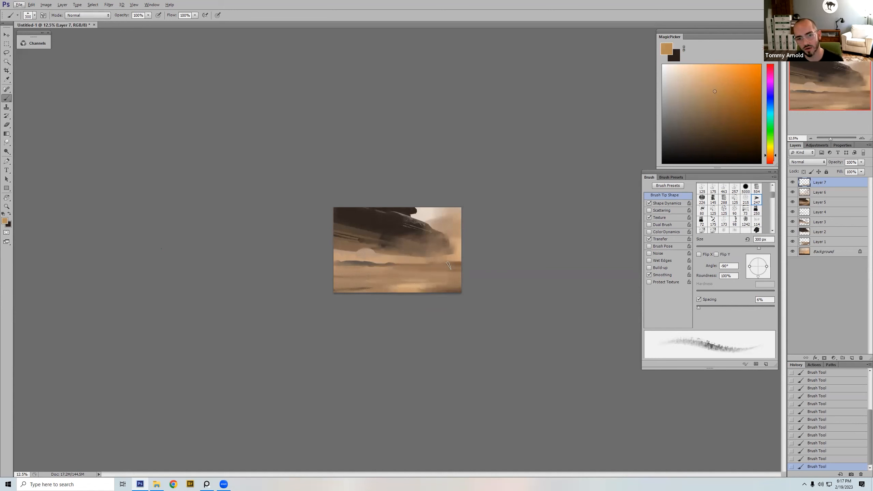
key("ctrl+shift+h")
left_click_drag(767, 155, 768, 154)
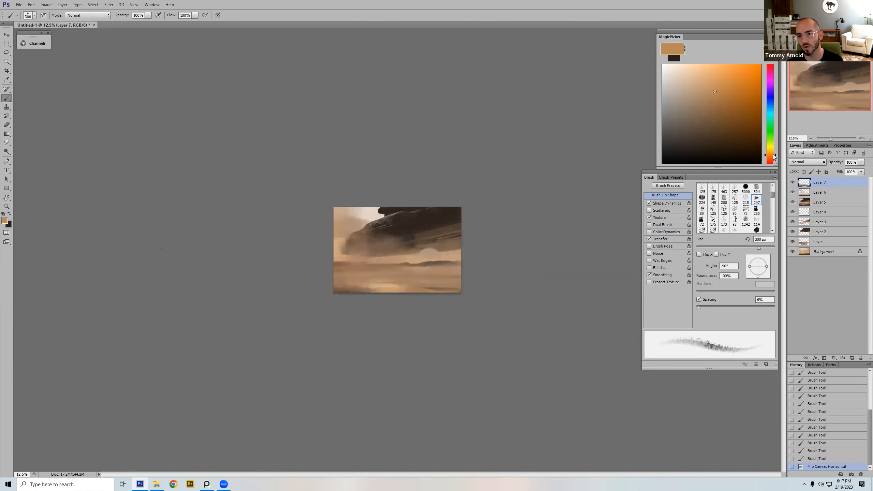
left_click(722, 80)
key("bracketright")
key("bracketright")
key("bracketright")
left_click_drag(375, 285, 390, 285)
key("bracketleft")
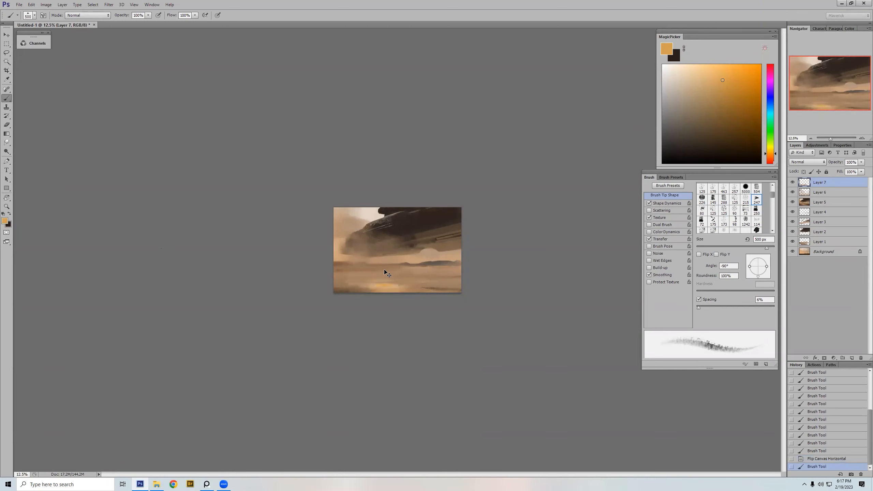
key("ctrl+z")
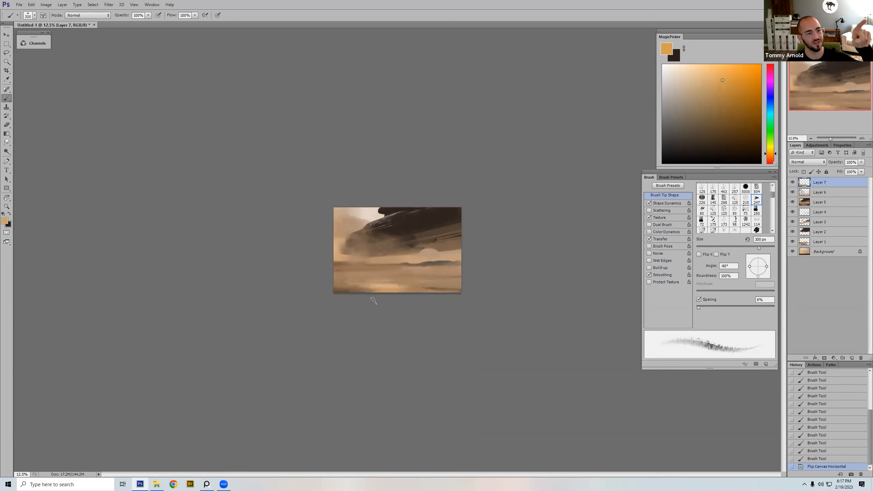
Step: Brighten the sand highlight with a light peach-orange in short strokes at varied brush sizes
left_click(381, 288, "alt")
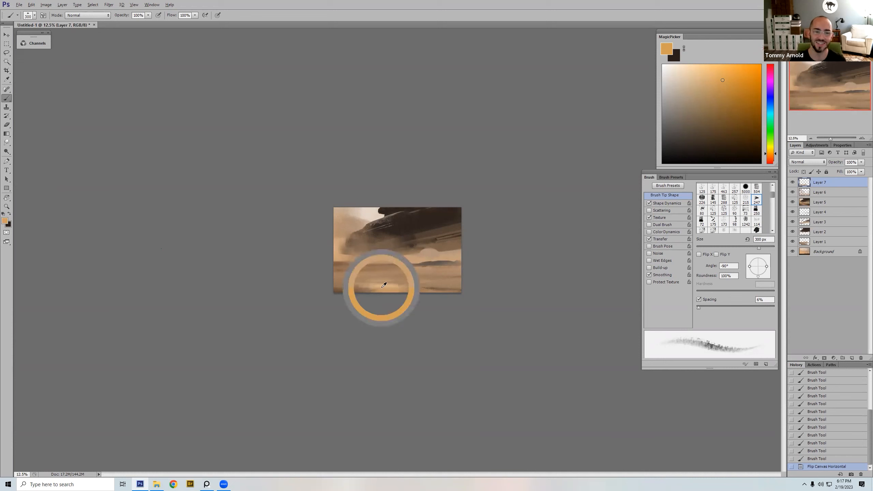
left_click(708, 72)
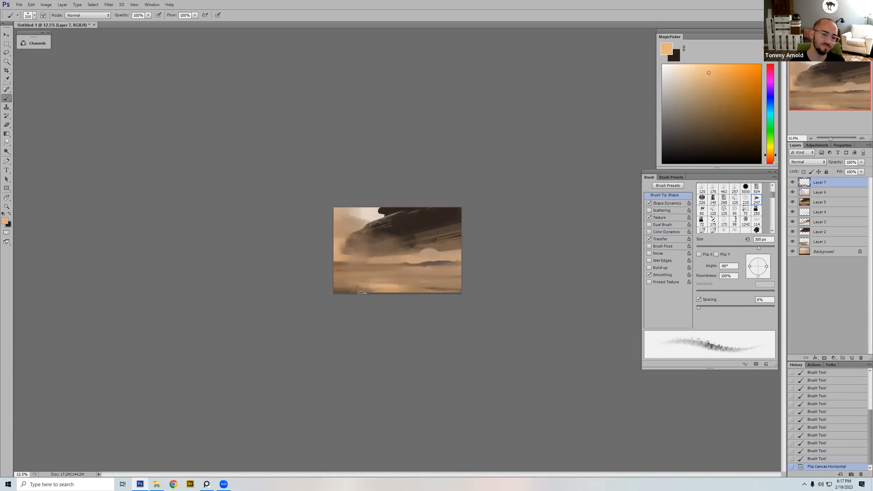
left_click_drag(387, 287, 379, 286)
left_click(390, 285)
key("bracketleft")
left_click_drag(381, 290, 390, 291)
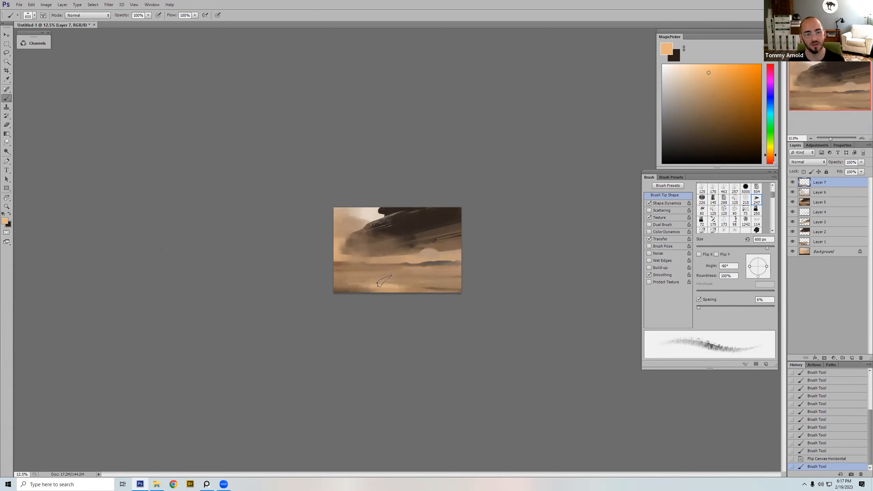
key("bracketleft")
left_click(382, 284, "alt")
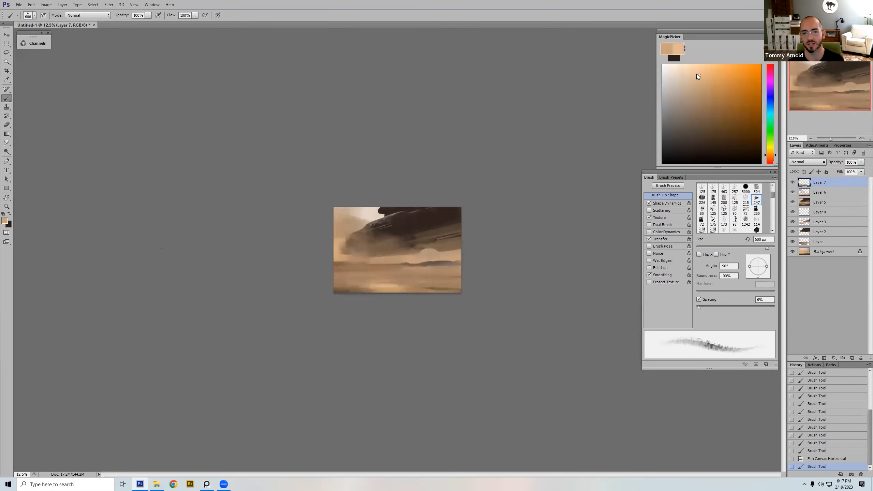
Step: Flip the canvas horizontally and extend the foreground sand highlight with light peach strokes, varying the brush size
left_click(698, 75)
key("h")
key("bracketright")
key("bracketright")
key("bracketright")
key("bracketright")
key("bracketright")
left_click_drag(412, 286, 434, 288)
key("bracketleft")
key("bracketleft")
key("bracketleft")
key("bracketleft")
left_click(411, 288, "alt")
left_click(443, 289, "alt")
mouse_move(435, 288)
left_mouse_down()
mouse_move(422, 288)
mouse_move(442, 283)
left_mouse_up()
Step: Reshape the right side of the sand highlight with larger strokes in sampled tans, then reduce the brush to 400 px
key("bracketright")
key("bracketright")
key("bracketright")
key("bracketright")
left_click(419, 289, "alt")
left_click(439, 278, "alt")
key("bracketright")
left_click_drag(440, 283, 433, 287)
left_click(441, 291, "alt")
left_click(427, 288, "alt")
key("bracketleft")
key("bracketleft")
key("bracketleft")
left_click(417, 284, "alt")
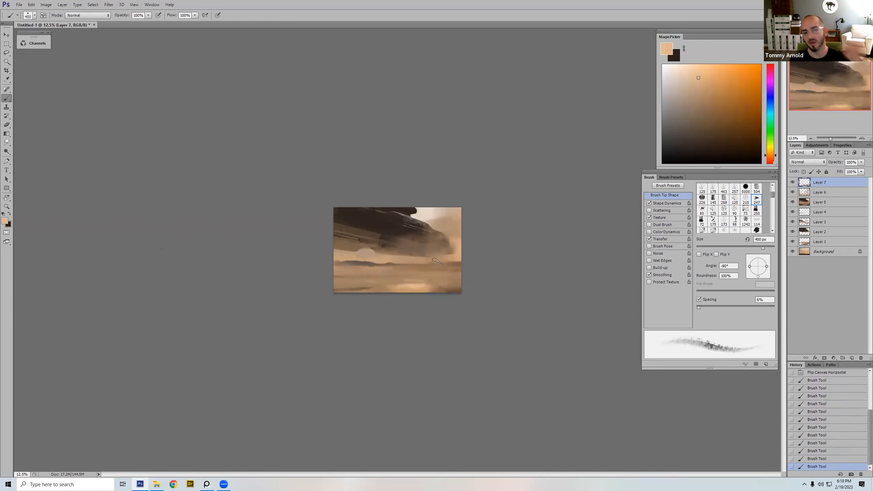
Step: Paint a paler peach core into the sand highlight at 400 px, refining its edge with a smaller brush and sampled tan
left_click(697, 69)
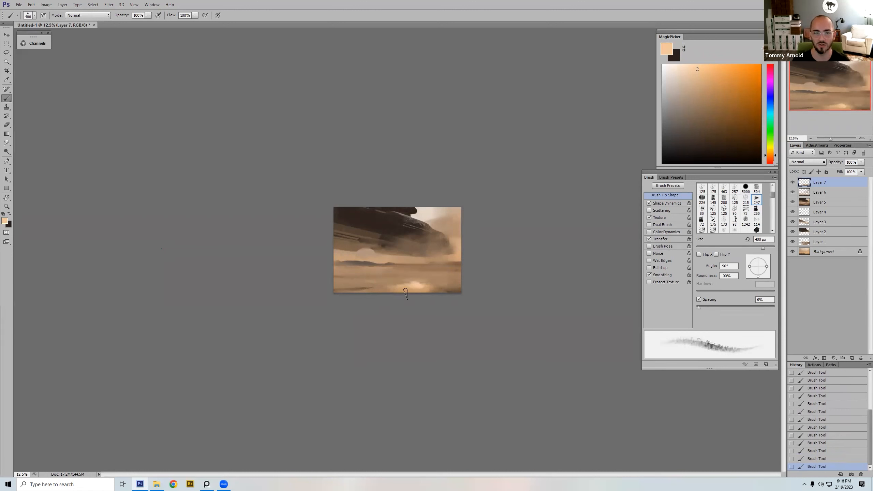
mouse_move(420, 286)
left_mouse_down()
mouse_move(406, 287)
mouse_move(435, 292)
left_mouse_up()
left_click(410, 291, "alt")
key("bracketleft")
left_click(414, 287, "alt")
key("bracketleft")
left_click(430, 287, "alt")
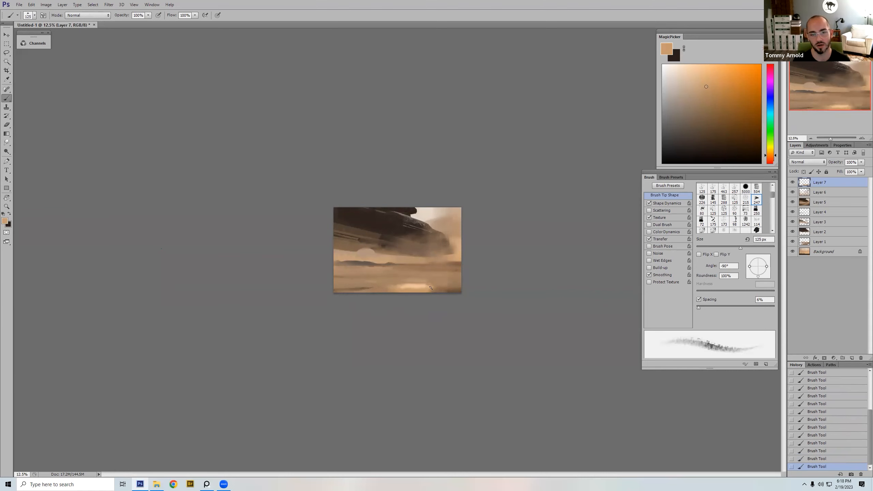
Step: Soften the left end of the sand highlight with sampled tans at 200 to 600 px
left_click(399, 283, "alt")
left_click(397, 285, "alt")
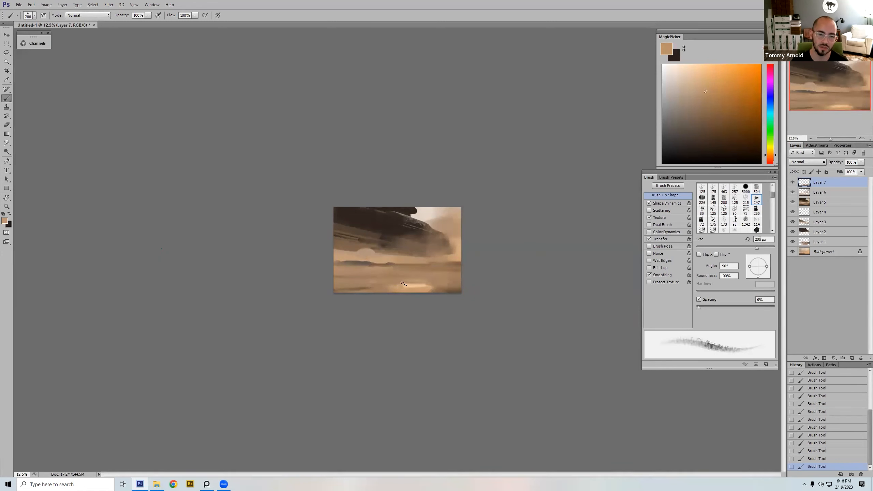
left_click(392, 286, "alt")
key("bracketright")
key("bracketright")
key("bracketright")
key("bracketright")
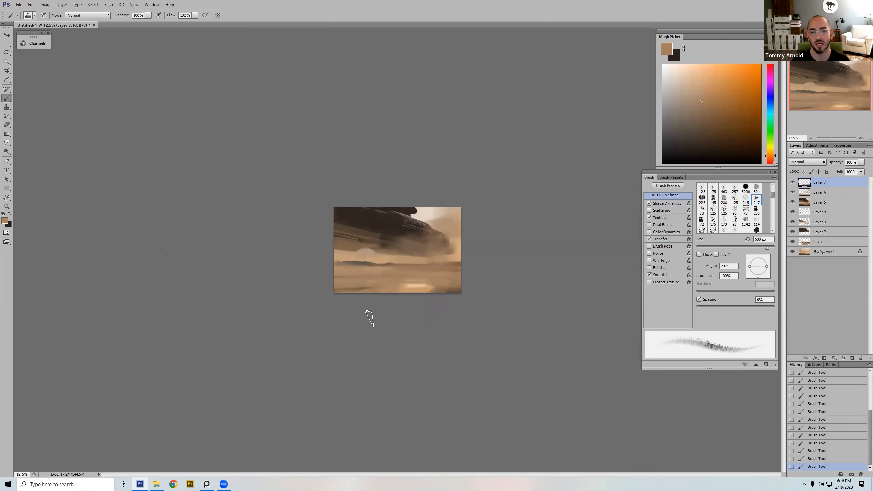
key("bracketleft")
left_click(406, 287, "alt")
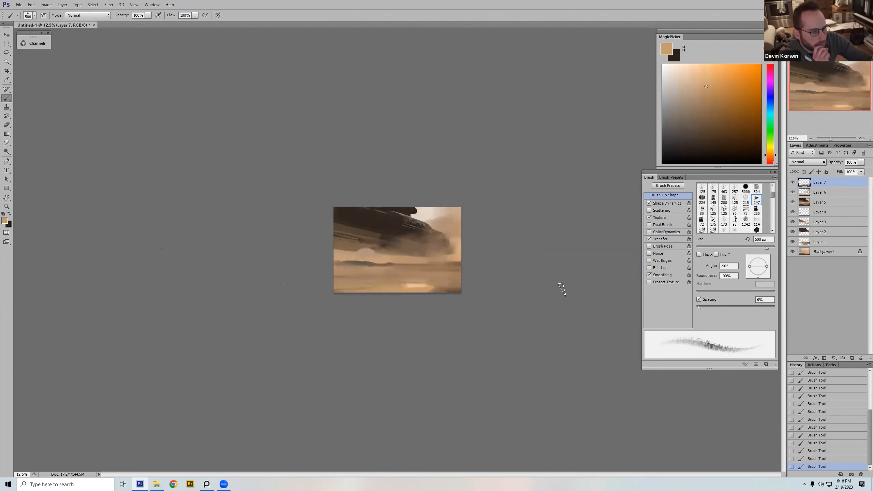
Step: Warm the foreground sand with a saturated orange at 600 px and rework the highlight's lower edge with sampled tans
left_click(723, 83)
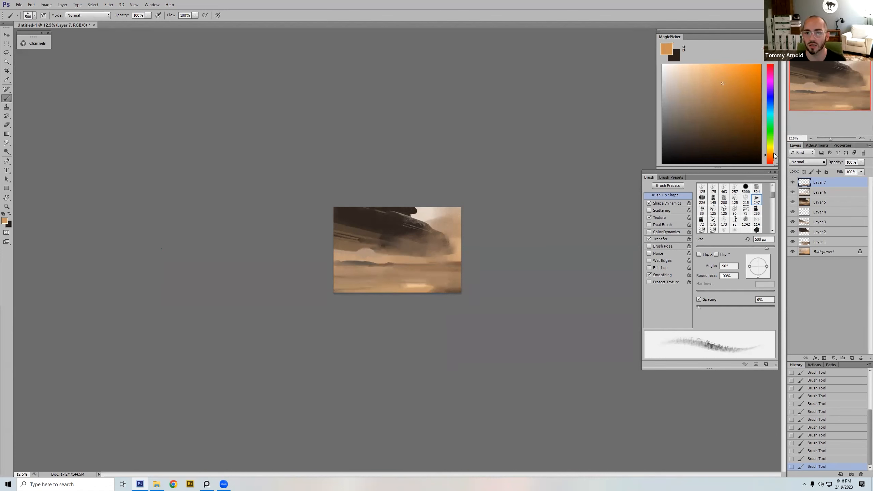
key("bracketright")
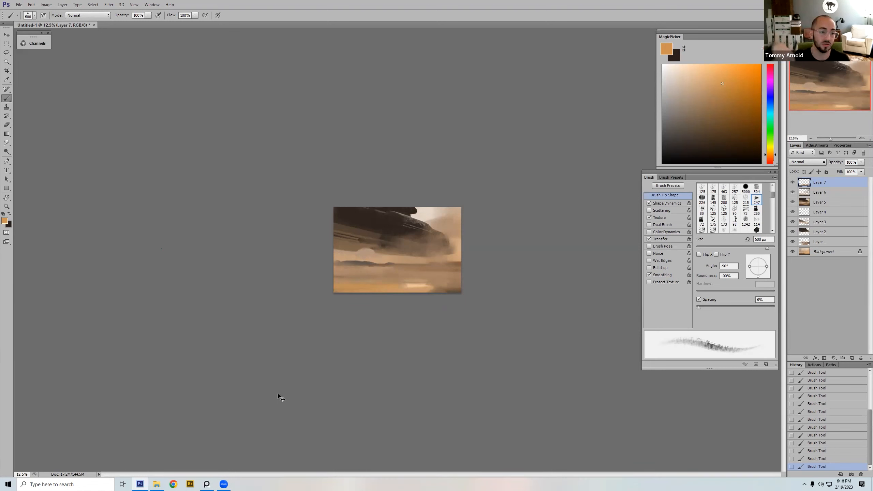
left_click(435, 291, "alt")
left_click(428, 290, "alt")
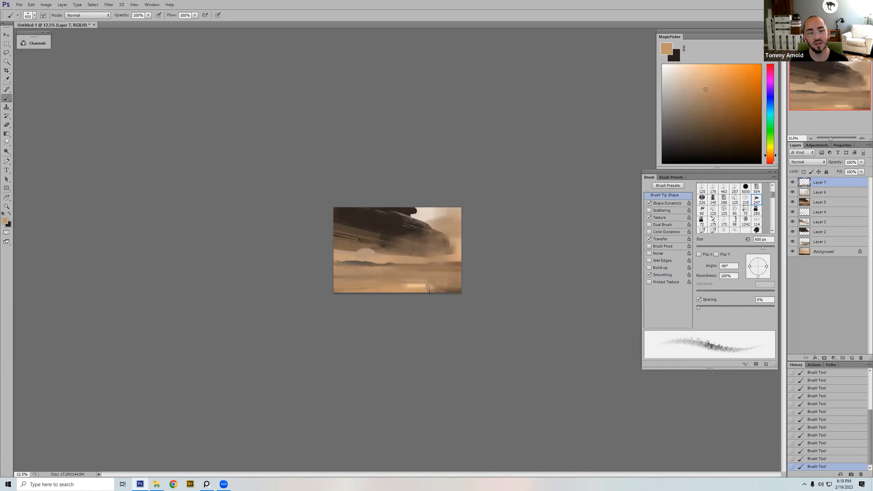
left_click(442, 289, "alt")
left_click_drag(430, 291, 409, 292)
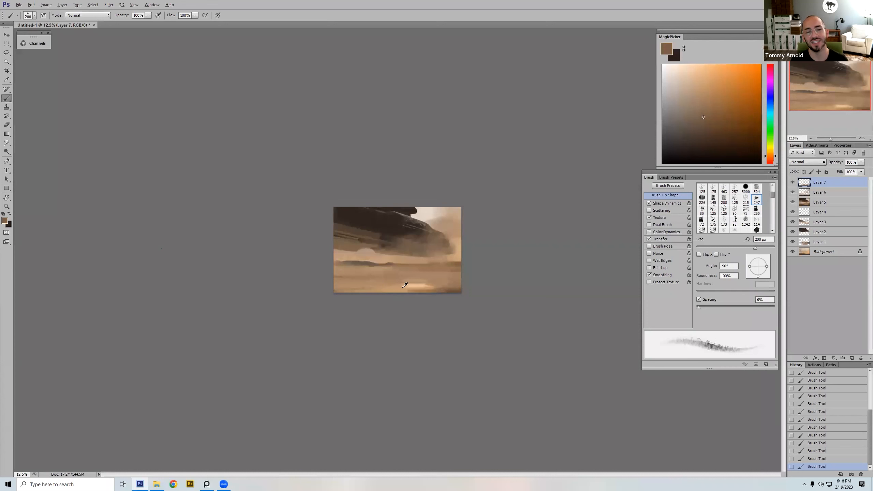
Step: Darken the sand in the painting's lower-right corner with sampled browns, enlarging the brush to 1000 px
left_click(403, 287, "alt")
key("bracketleft")
key("bracketleft")
left_click(452, 282, "alt")
left_click(454, 289, "alt")
key("bracketright")
key("bracketright")
key("bracketright")
key("bracketright")
key("bracketright")
key("bracketright")
key("bracketright")
key("bracketright")
key("bracketright")
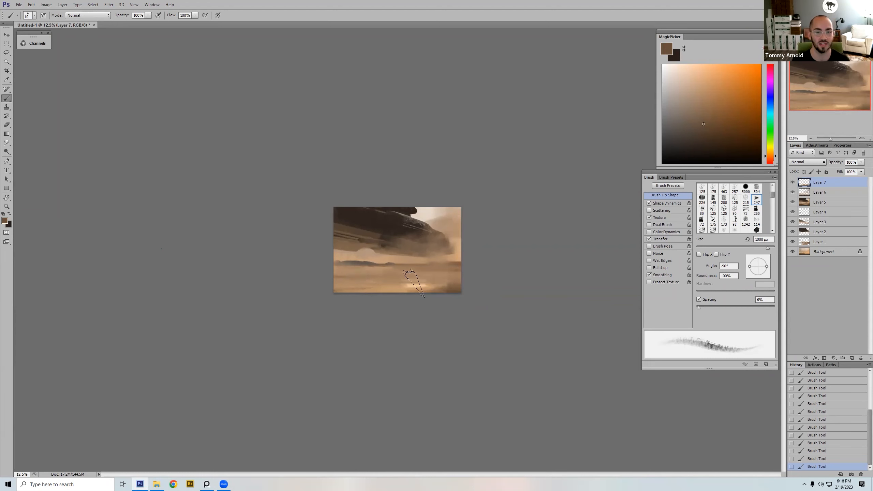
Step: Blend the darker sand beside the highlight with a sampled mid brown, reducing the brush to 300 px
left_click(454, 267, "alt")
key("bracketleft")
key("bracketleft")
key("bracketleft")
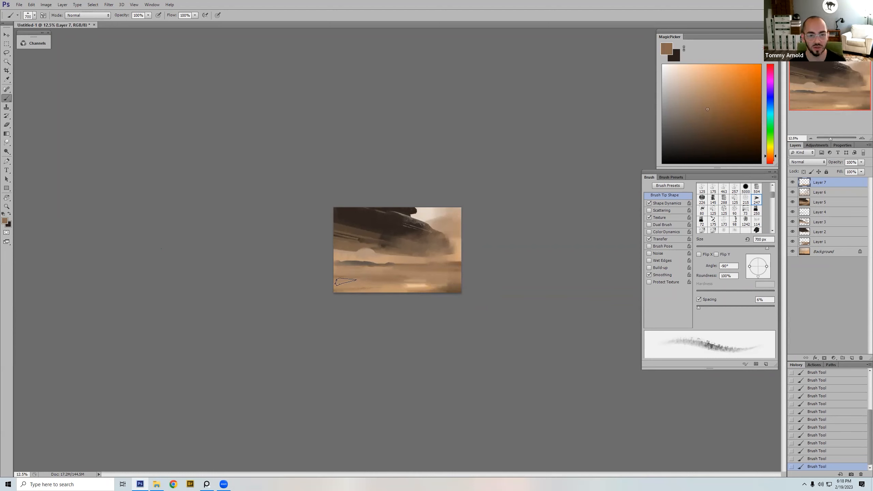
key("bracketleft")
key("bracketleft")
key("bracketleft")
key("bracketleft")
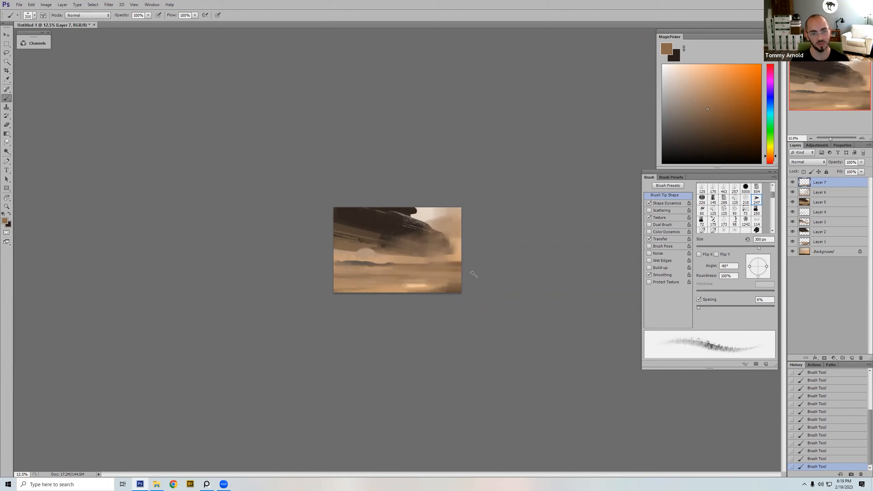
Step: Flip the canvas horizontally and paint a thin brown streak across the sand below the horizon, redoing it at 150 px
key("ctrl+shift+h")
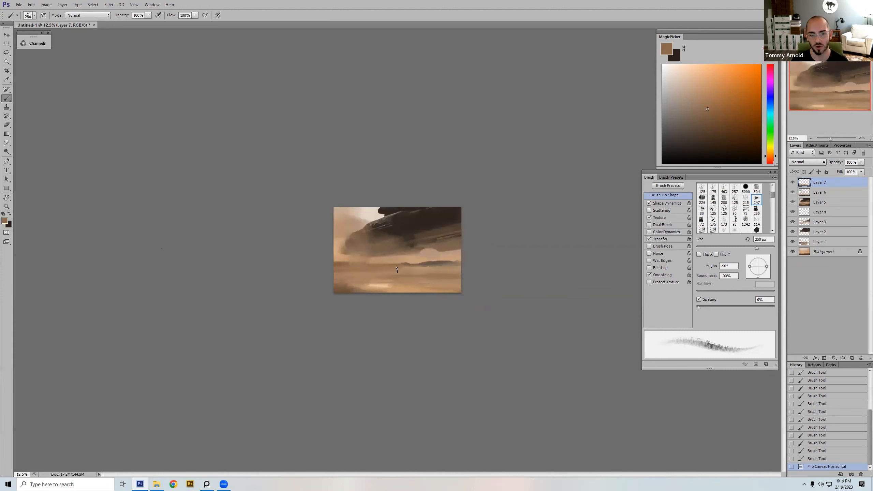
mouse_move(419, 271)
left_mouse_down()
mouse_move(462, 269)
mouse_move(278, 269)
left_mouse_up()
key("ctrl+z")
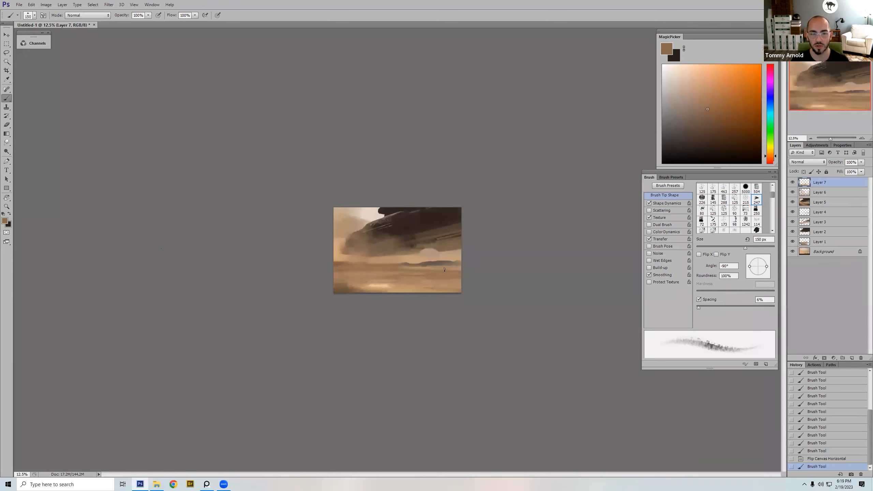
left_click_drag(472, 269, 428, 322)
left_click(370, 274, "alt")
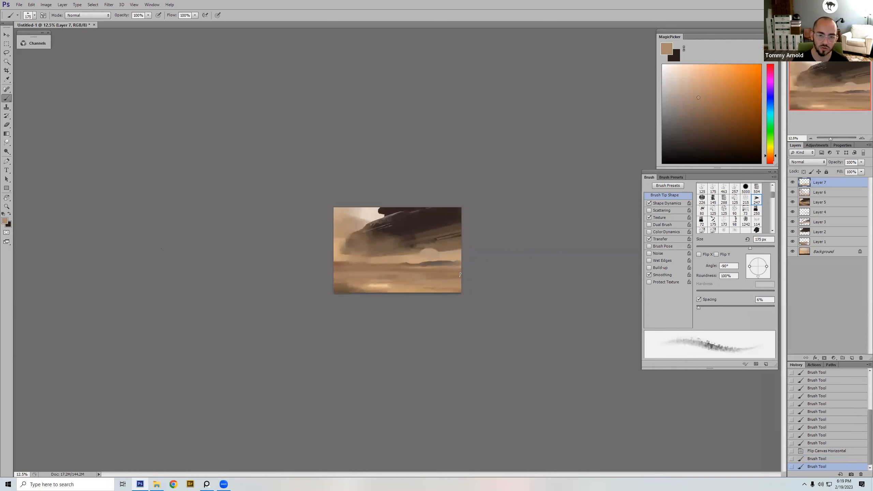
Step: Add more thin sampled-tan streaks across the middle sand at 125 to 200 px, redoing one stroke
left_click(385, 273, "alt")
key("bracketleft")
key("bracketleft")
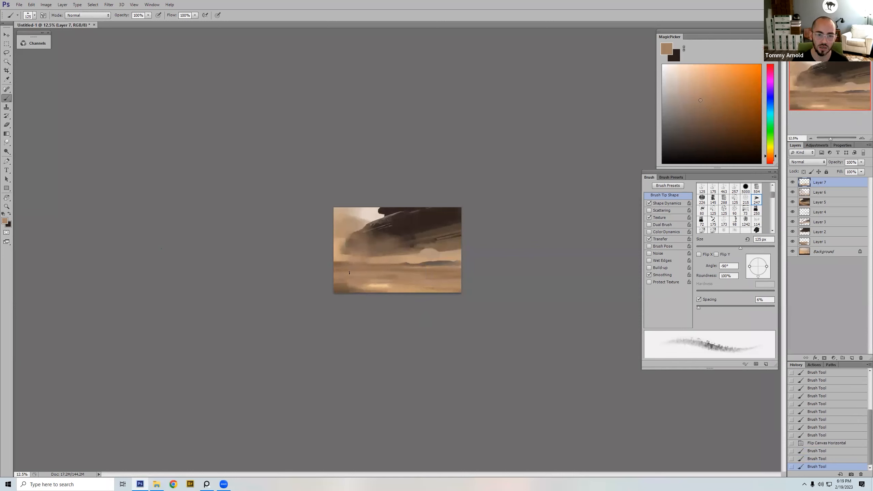
left_click_drag(339, 270, 304, 277)
key("ctrl+z")
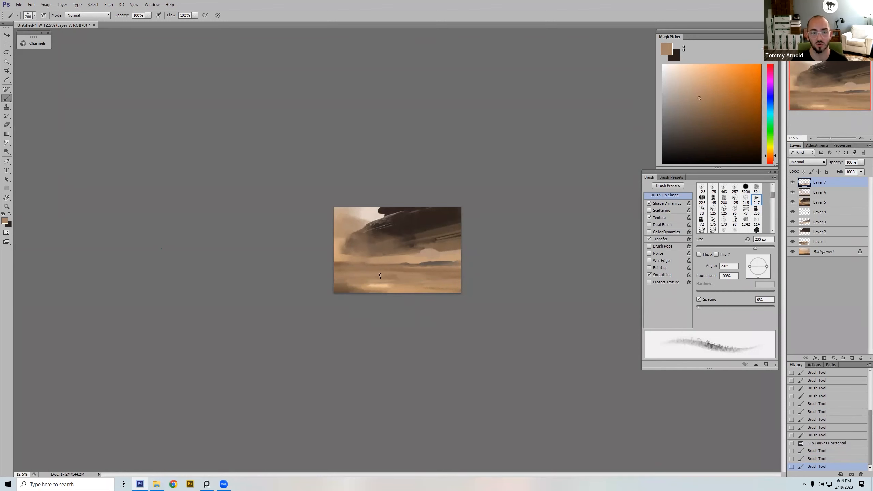
left_click_drag(396, 275, 384, 302)
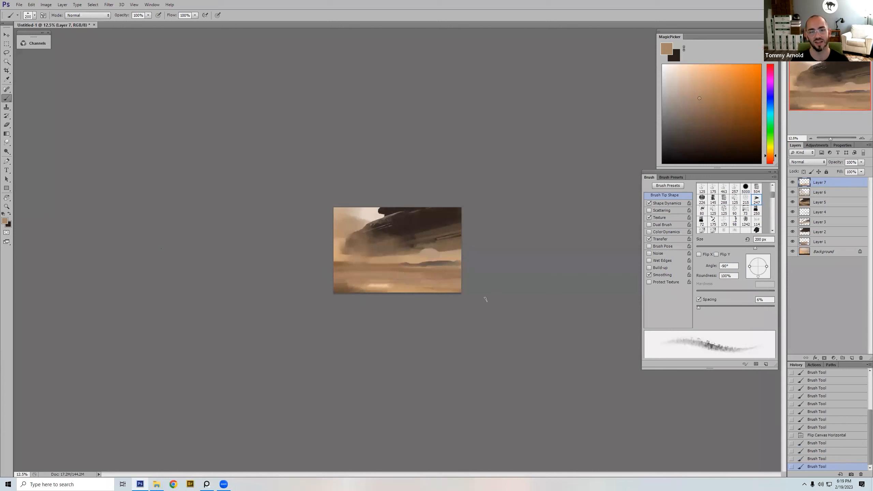
Step: Paint a sampled brown stroke over the sand in the painting's lower-left foreground, enlarging the brush to 600 px
left_click(344, 268)
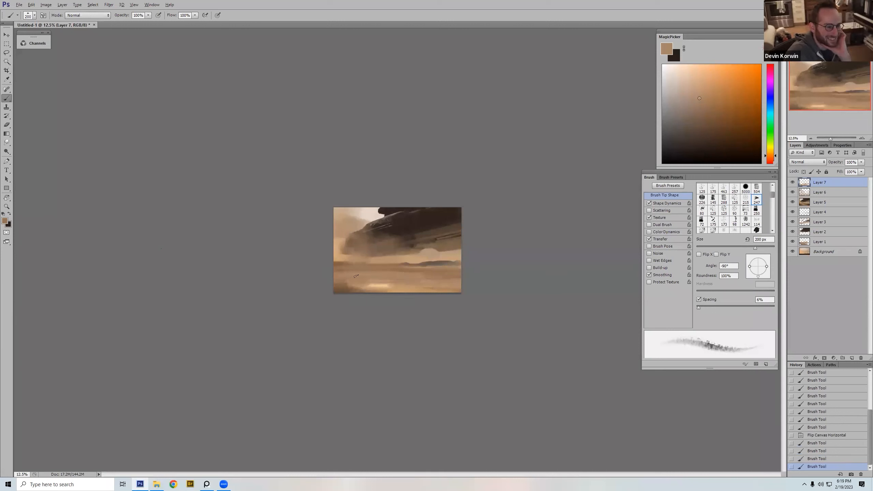
key("bracketright")
key("bracketright")
key("bracketright")
key("bracketright")
key("bracketright")
mouse_move(356, 273)
left_mouse_down()
mouse_move(345, 271)
mouse_move(404, 291)
left_mouse_up()
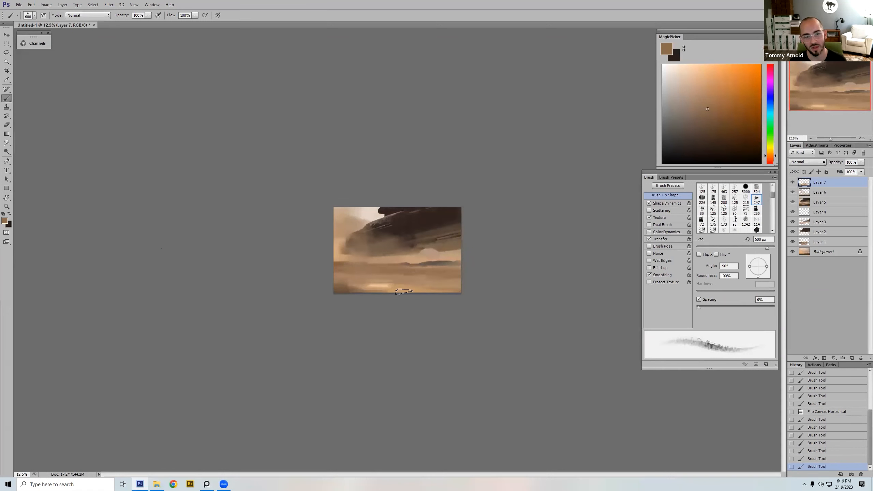
Step: Blend sampled tan streaks across the middle sand from the painting's left edge toward its right, with a 400 px brush
left_click(376, 273, "alt")
key("bracketleft")
key("bracketleft")
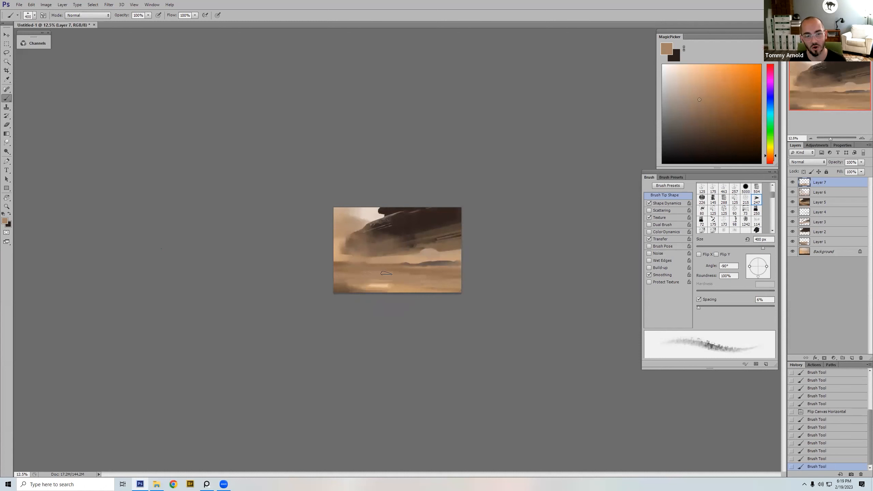
left_click_drag(348, 272, 347, 272)
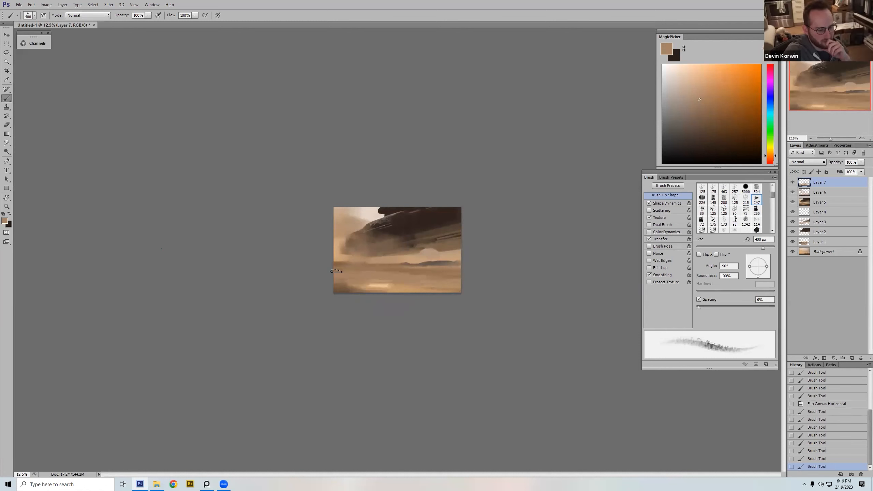
left_click_drag(335, 272, 360, 273)
left_click_drag(354, 274, 379, 276)
left_click_drag(371, 277, 454, 276)
Step: Brighten the foreground sand around the highlight with sampled pale tan, using the brush at 600 to 800 px
key("bracketleft")
key("bracketright")
key("bracketright")
key("bracketright")
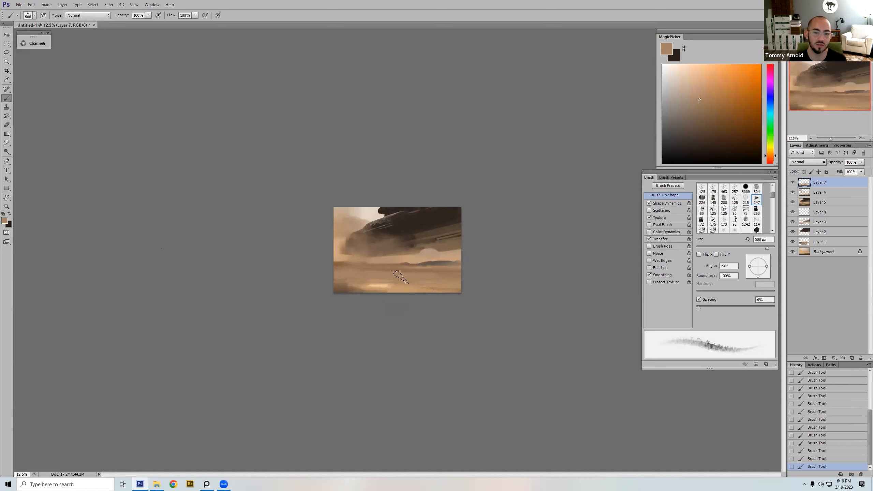
left_click(418, 283, "alt")
key("bracketright")
key("bracketright")
left_click(384, 281, "alt")
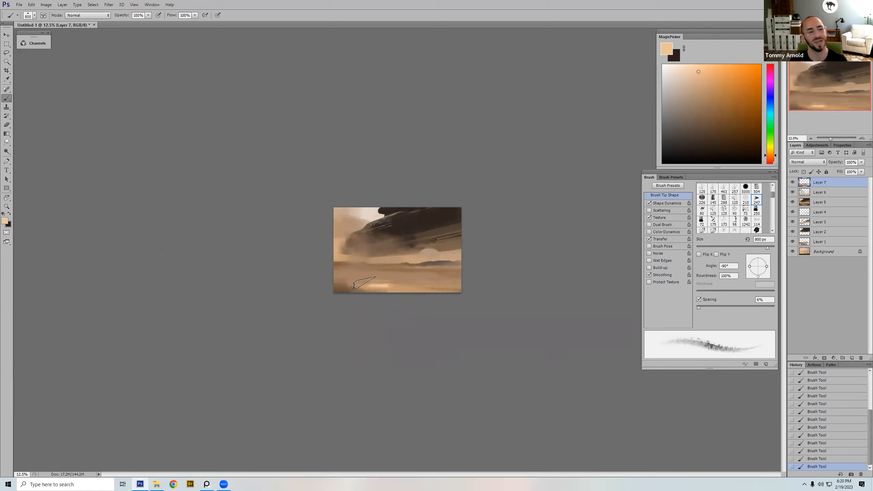
key("bracketleft")
key("bracketleft")
left_click(385, 281, "alt")
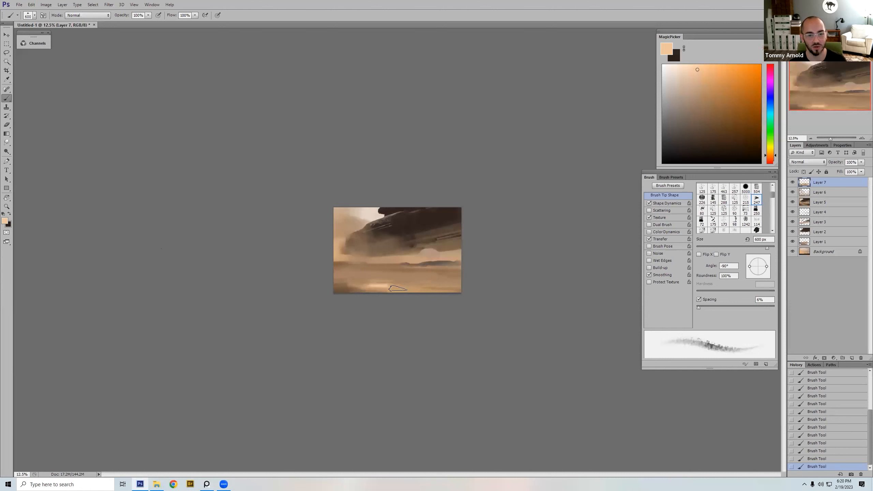
Step: Flip the canvas horizontally and paint broad pale tan strokes along the painting's bottom edge with a 1000 px brush
key("bracketright")
key("bracketright")
key("bracketright")
key("bracketright")
key("bracketright")
key("bracketright")
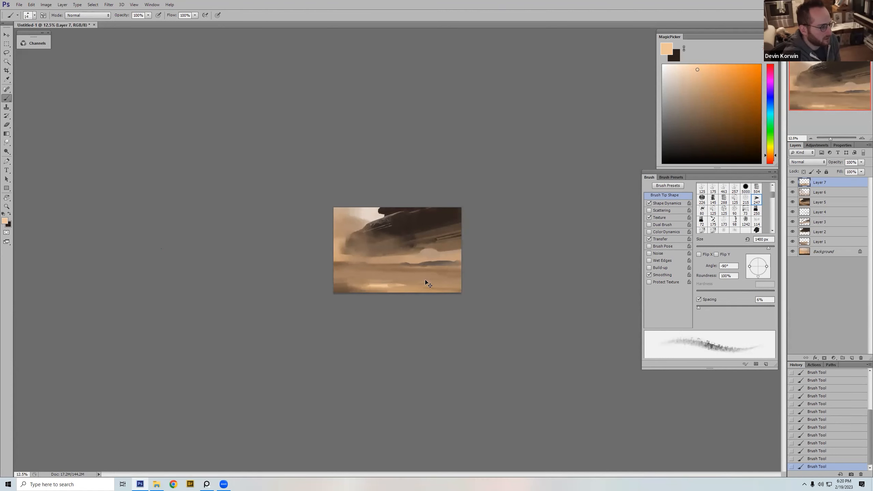
key("ctrl+shift+h")
key("bracketleft")
key("bracketleft")
left_click_drag(377, 302, 423, 300)
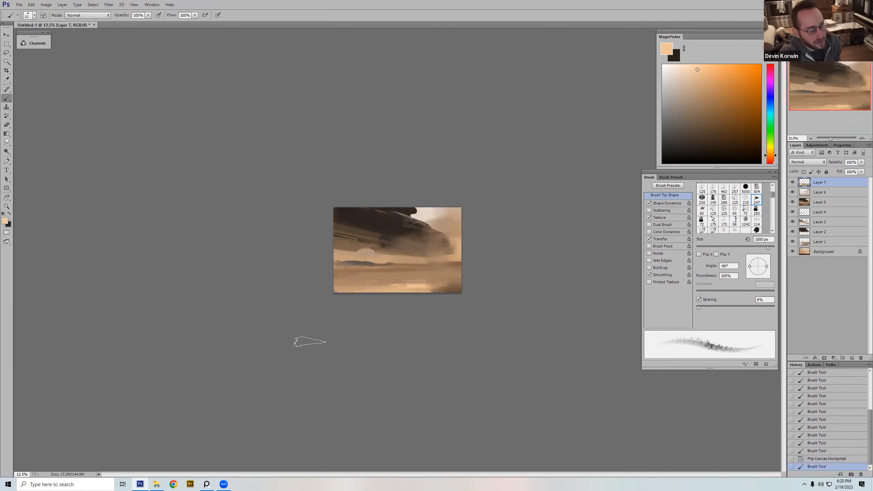
left_click_drag(427, 301, 142, 332)
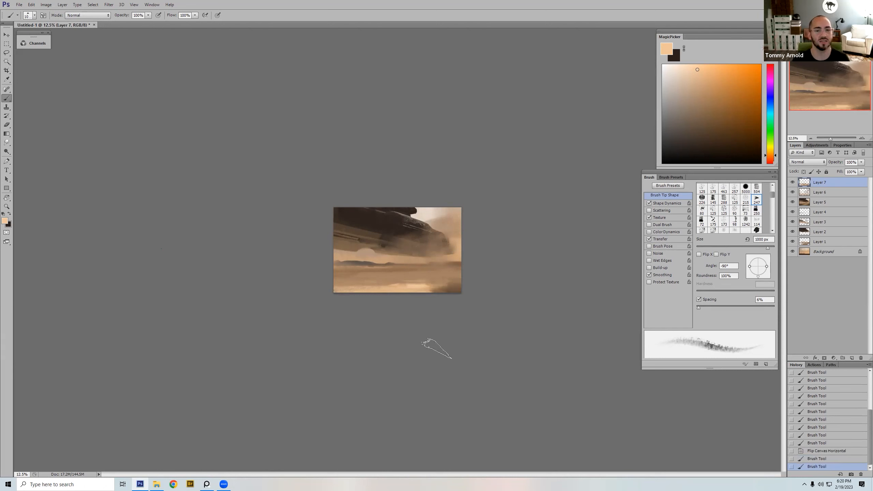
Step: Sample a mid brown from the sand and sweep a 600 px stroke across the painting's lower-left sand
left_click(445, 286, "alt")
key("bracketleft")
key("bracketleft")
key("bracketleft")
key("bracketleft")
left_click(377, 274, "alt")
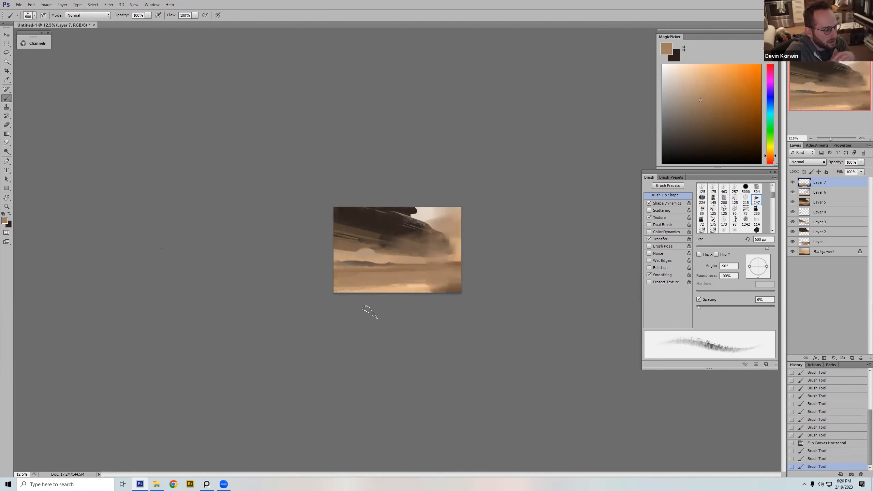
left_click_drag(391, 280, 300, 286)
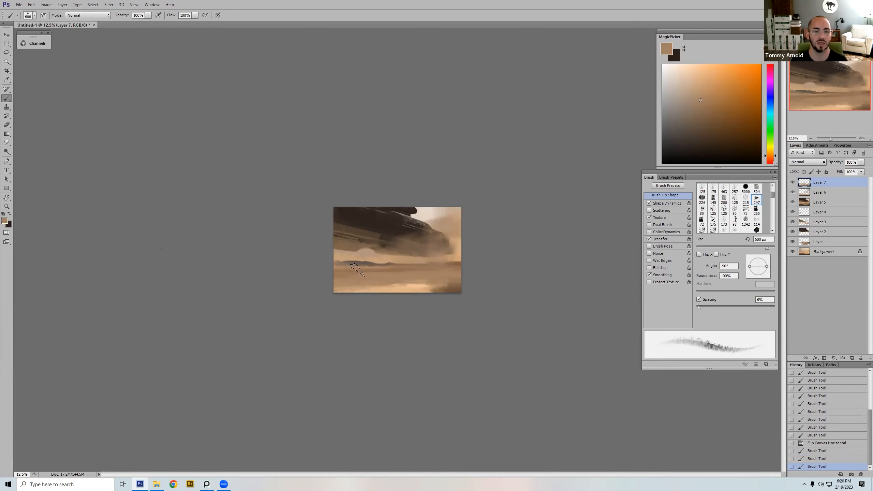
Step: Soften the dark streak along the horizon with thin sampled-tan strokes, using the brush at 150 to 200 px
left_click(365, 264, "alt")
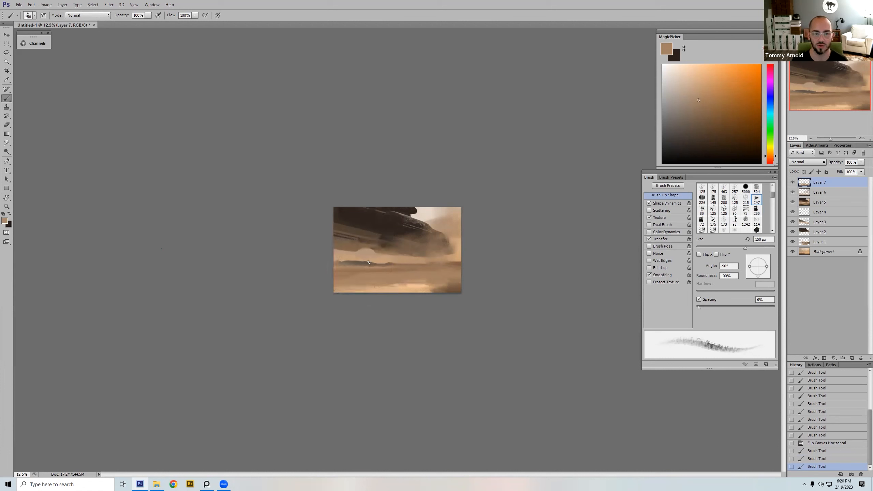
left_click_drag(378, 263, 390, 265)
key("]")
key("]")
key("]")
key("]")
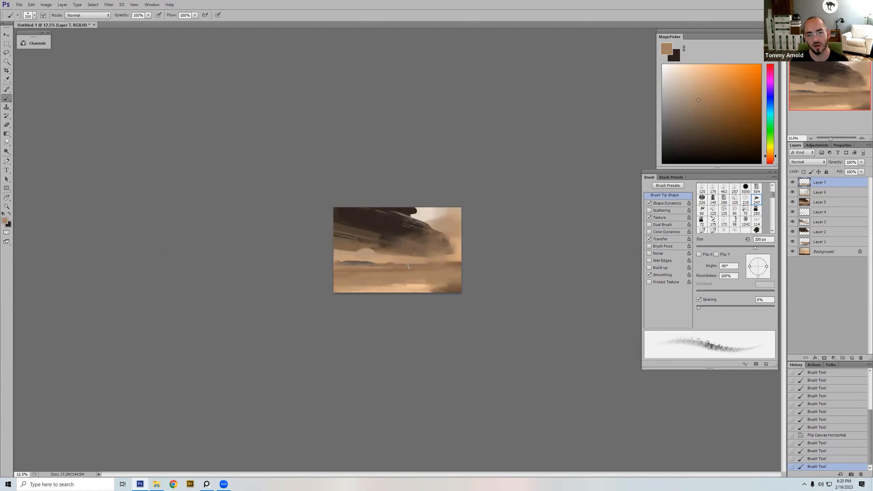
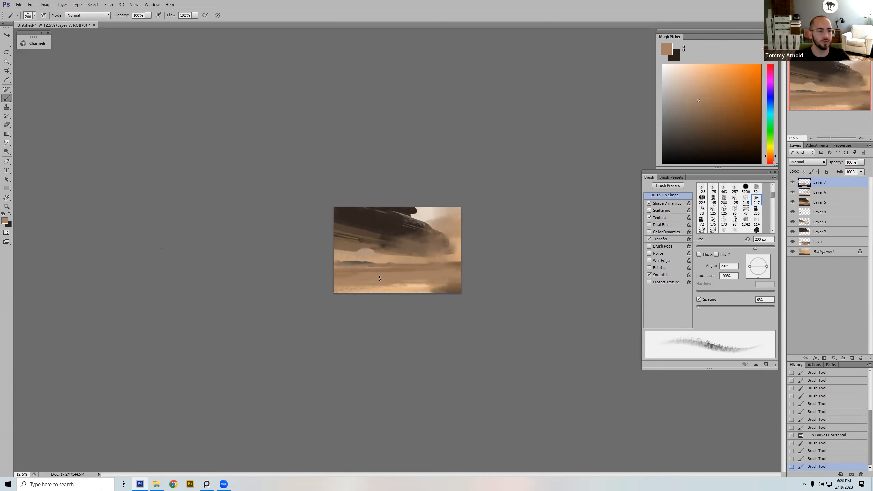
Step: Compare the painting with Layer 7 hidden and shown, and soften the horizon streak's left end with sampled tan, using the brush at 200 to 250 px
left_click(792, 184)
left_click(792, 183)
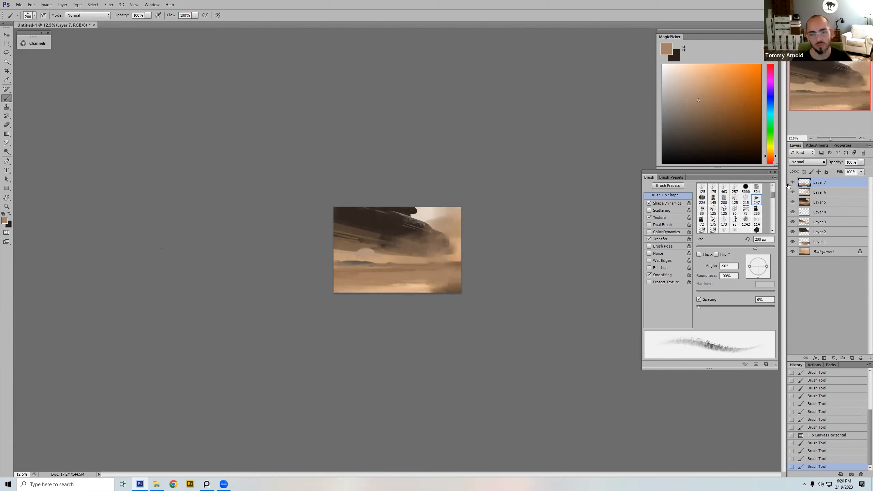
left_click(372, 263, "alt")
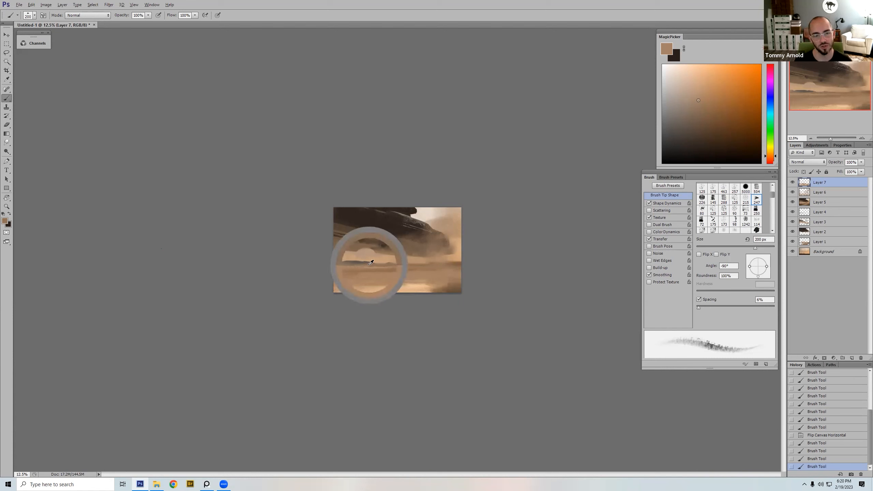
left_click_drag(352, 262, 340, 266)
key("bracketright")
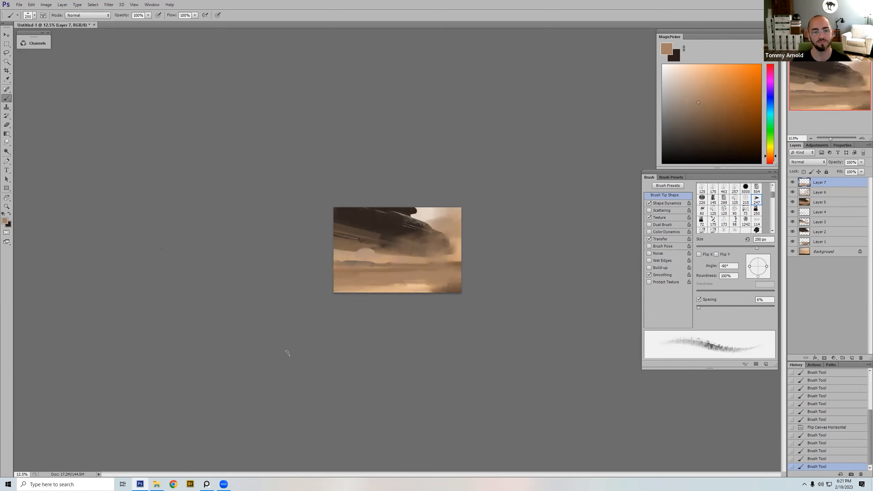
Step: Sample brown from the craft's hazy underside and paint soft strokes beneath the hull, using the brush at 400 to 600 px
left_click(383, 256, "alt")
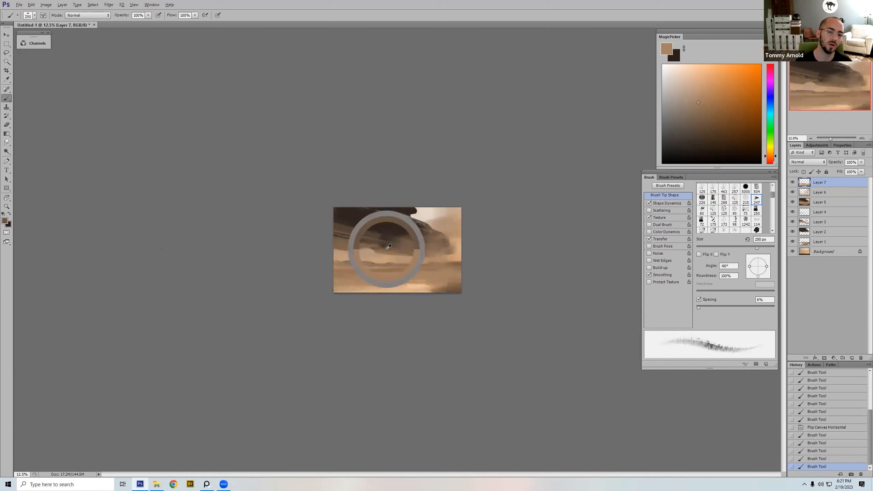
key("bracketright")
key("bracketright")
key("bracketright")
key("bracketright")
key("bracketright")
key("bracketright")
key("bracketright")
left_click(383, 259)
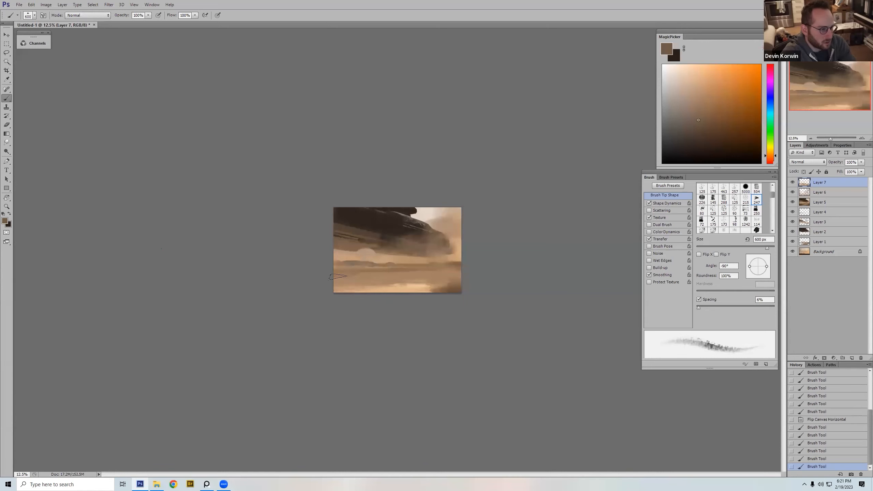
key("bracketleft")
key("bracketleft")
left_click_drag(360, 242, 402, 245)
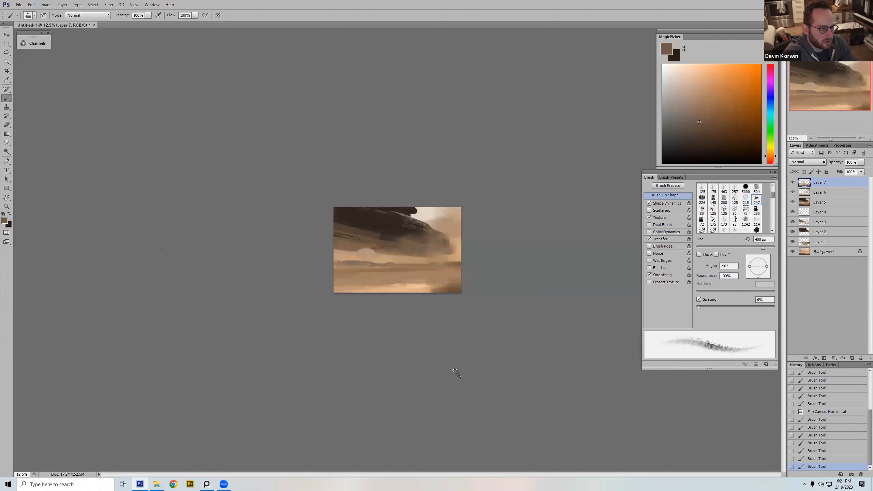
Step: Flip the canvas horizontally and paint a near-black hull stroke at the painting's right edge with a 175 px brush
key("ctrl+shift+h")
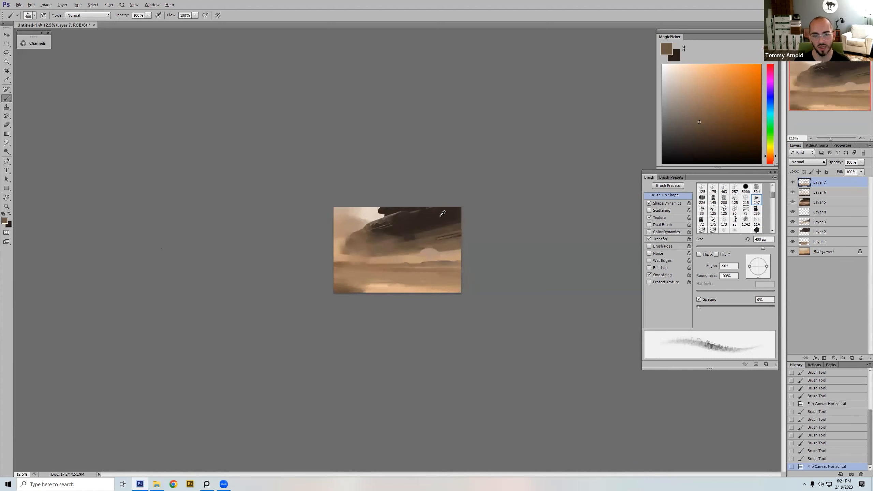
left_click(440, 215, "alt")
left_click_drag(458, 235, 470, 237)
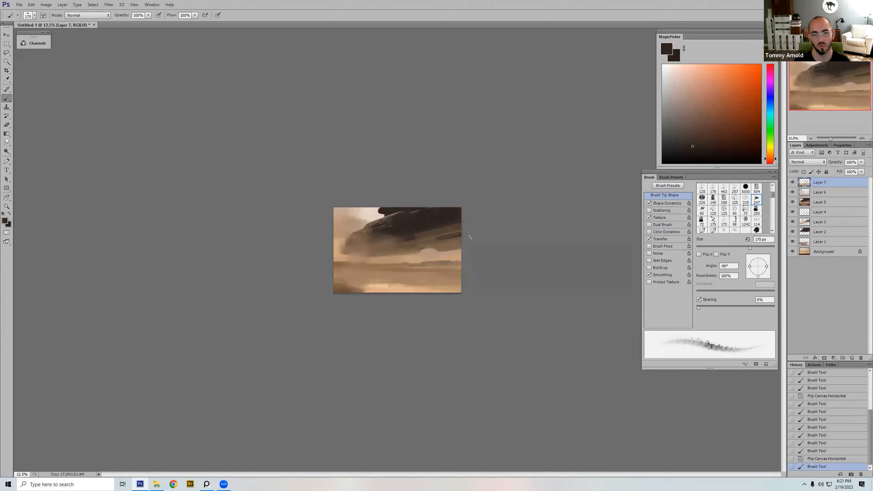
Step: Paint a short sampled tan-brown stroke into the craft's underside above the pale dome with a 150 px brush
left_click(445, 245, "alt")
key("bracketleft")
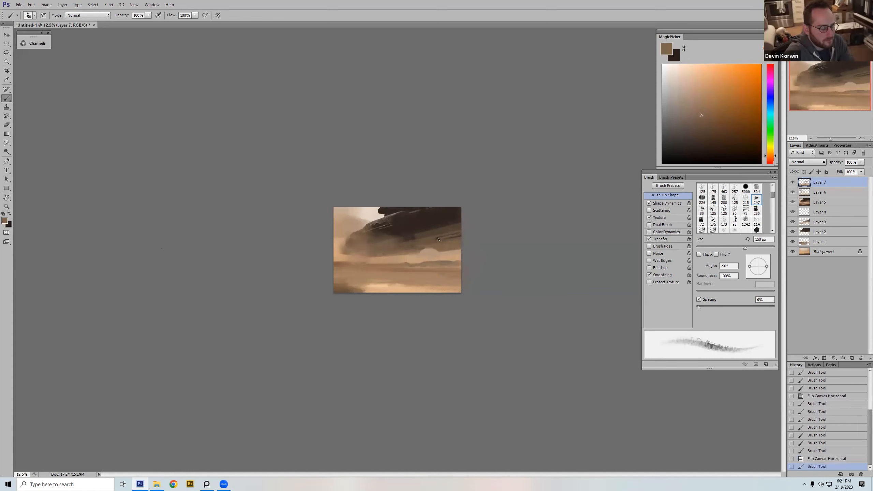
mouse_move(435, 240)
left_mouse_down()
mouse_move(461, 235)
mouse_move(434, 240)
mouse_move(433, 224)
mouse_move(435, 248)
mouse_move(443, 238)
left_mouse_up()
key("ctrl+z")
Step: Refine the craft's underside above the dome with small sampled dark-brown touches, reducing the brush to 90 px
key("ctrl+z")
left_click(430, 239, "alt")
key("bracketleft")
key("bracketleft")
key("bracketleft")
key("bracketleft")
left_click(436, 240, "alt")
left_click(434, 241, "alt")
key("ctrl+z")
key("ctrl+z")
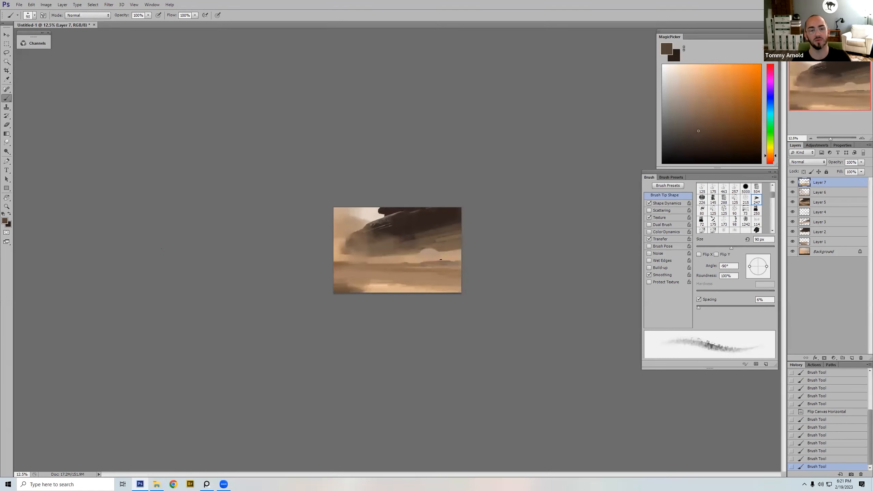
Step: Sample a lighter brown and add a short 125 px stroke to the craft's underside above the dome
left_click(444, 236, "alt")
key("bracketright")
key("bracketright")
left_click_drag(436, 240, 443, 237)
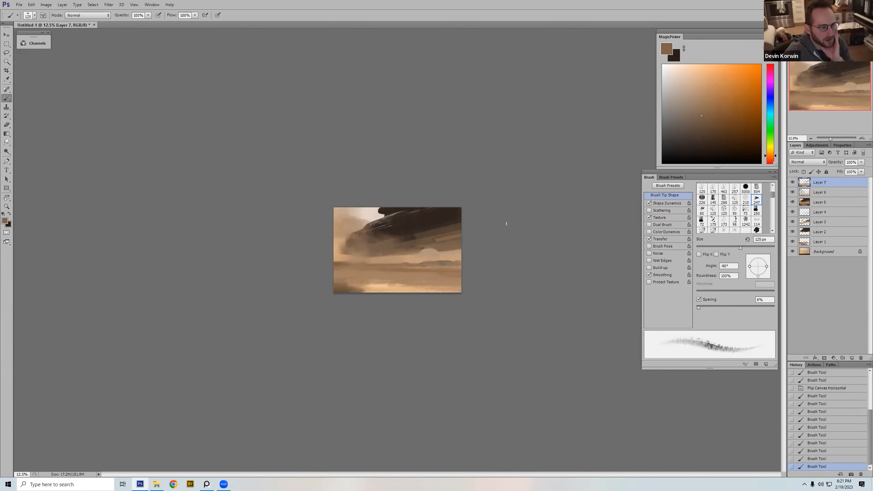
Step: Try a 300 px stroke of sampled tan across the foreground sand
left_click(377, 258, "alt")
key("bracketright")
key("bracketright")
key("bracketright")
key("bracketright")
key("bracketright")
left_click_drag(391, 285, 436, 280)
key("ctrl+z")
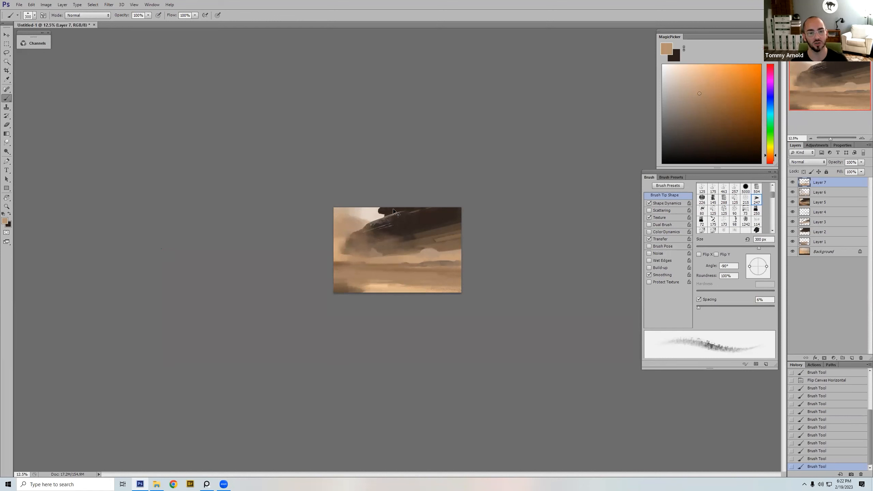
Step: Try a huge stroke of sampled tan haze up over the craft's nose, using the brush at 1200 px
key("bracketright")
key("bracketright")
key("bracketright")
key("bracketright")
key("bracketright")
key("bracketright")
left_click(375, 258)
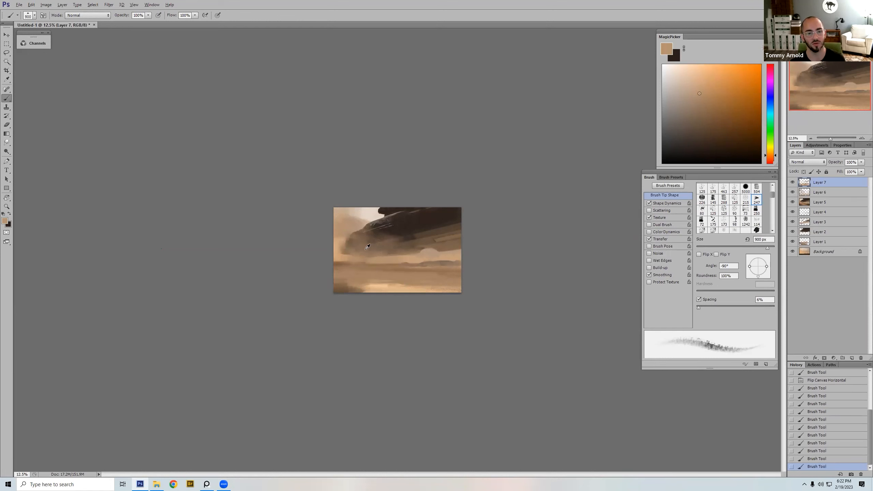
left_click(366, 248, "alt")
key("bracketright")
key("bracketright")
key("bracketright")
mouse_move(366, 258)
left_mouse_down()
mouse_move(359, 256)
mouse_move(360, 237)
left_mouse_up()
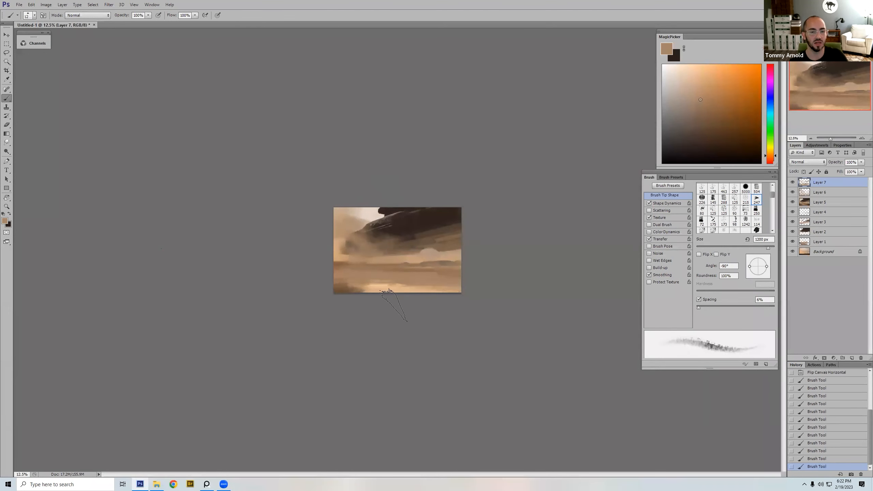
key("ctrl+z")
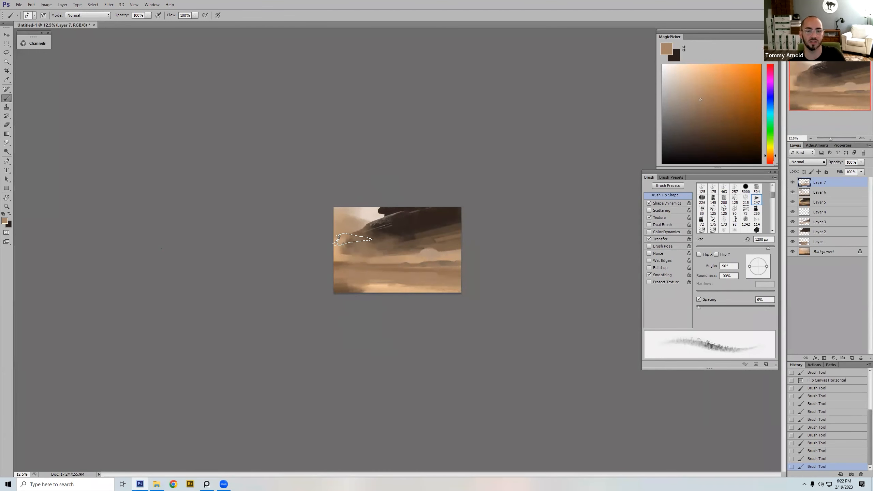
Step: Cover the craft's lower nose with broad sampled-tan haze strokes using the 1200 px brush
mouse_move(356, 239)
left_mouse_down()
mouse_move(382, 240)
mouse_move(372, 223)
mouse_move(359, 238)
mouse_move(385, 239)
left_mouse_up()
key("ctrl+z")
key("ctrl+z")
key("ctrl+z")
Step: Sample the foreground sand's pale highlight and sweep it through the haze in front of the craft's nose with a 1000 px brush
key("bracketleft")
key("bracketleft")
key("bracketleft")
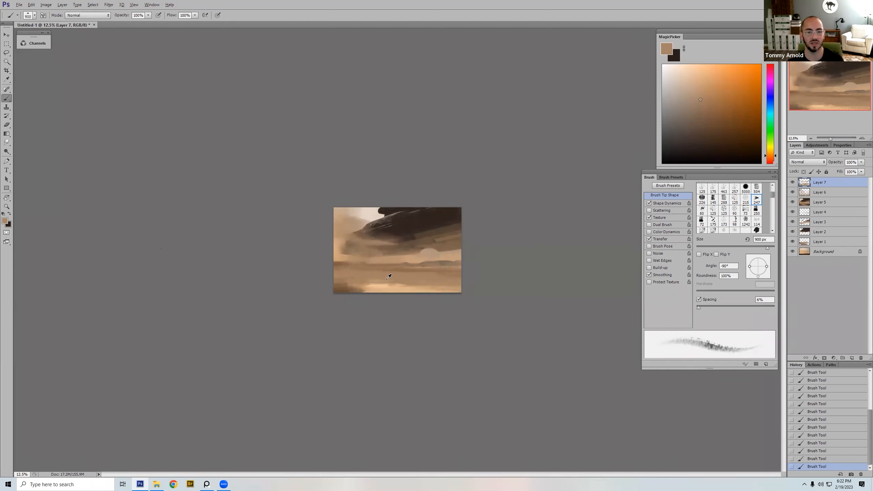
left_click(377, 286, "alt")
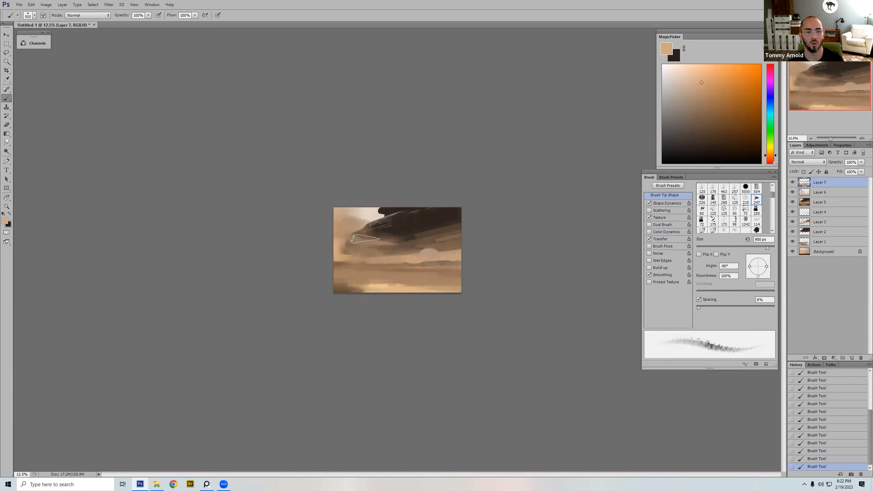
key("bracketright")
left_click_drag(340, 231, 555, 228)
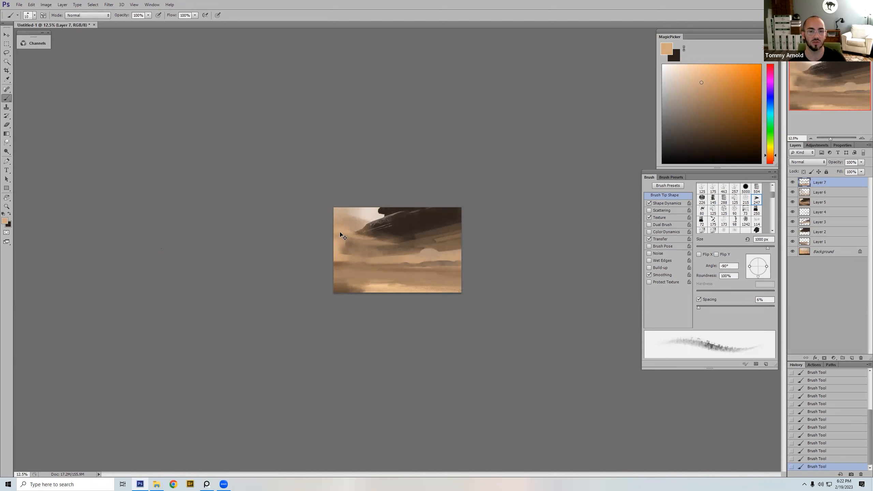
left_click_drag(354, 235, 360, 237)
Step: Blend the haze around the craft's nose with sampled tan-brown tones, reducing the brush to 600 px
key("bracketleft")
key("bracketleft")
key("bracketleft")
key("bracketleft")
left_click(368, 239, "alt")
left_click(359, 228, "alt")
left_click(367, 237, "alt")
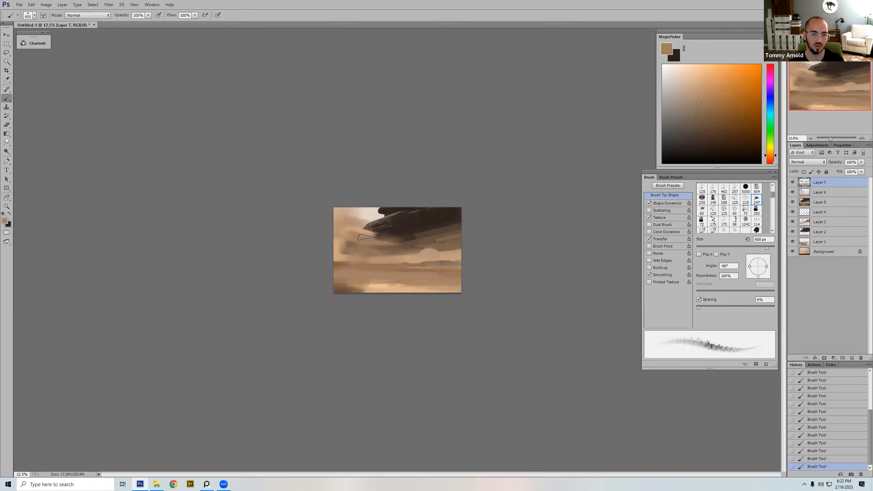
left_click(356, 228, "alt")
left_click(343, 240, "alt")
Step: Flip the canvas horizontally and extend the haze strokes from the craft's nose toward the painting's right edge with sampled tones
key("bracketright")
key("h")
left_click(444, 232, "alt")
mouse_move(445, 232)
left_mouse_down()
mouse_move(471, 238)
mouse_move(463, 214)
left_mouse_up()
left_click(432, 240, "alt")
key("bracketleft")
key("bracketleft")
Step: Sample a greyed tan from the sky and soften the haze beside the craft's nose with a 500 px brush
left_click(459, 223, "alt")
left_click(451, 220, "alt")
key("bracketleft")
key("bracketleft")
key("bracketleft")
key("bracketright")
key("bracketright")
key("bracketright")
left_click(446, 218, "alt")
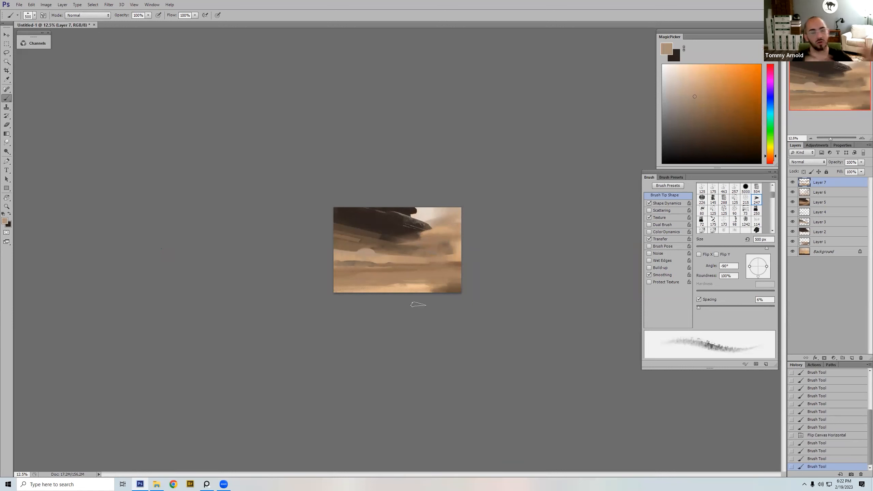
Step: Sample the pale sky colour and paint it in front of the craft's nose, using the brush at 175 to 250 px
key("bracketleft")
key("bracketleft")
key("bracketleft")
key("bracketleft")
key("bracketleft")
left_click(432, 212, "alt")
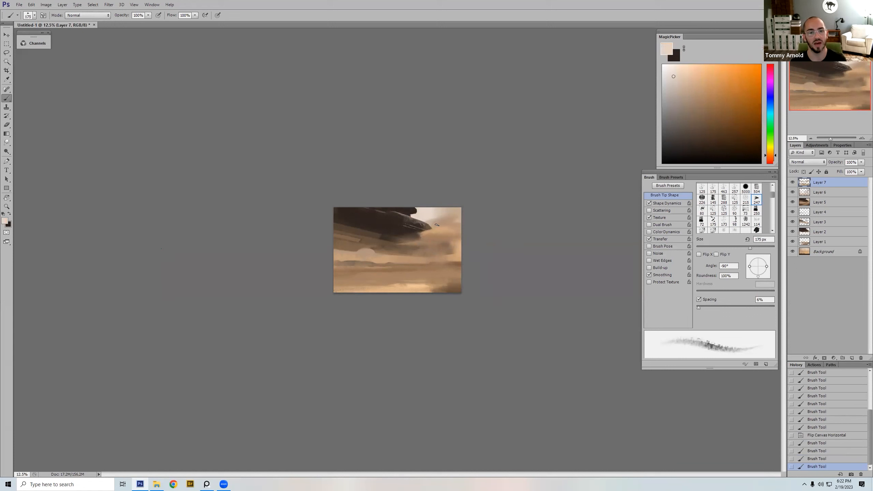
left_click_drag(431, 228, 443, 248)
key("bracketright")
key("bracketright")
key("bracketright")
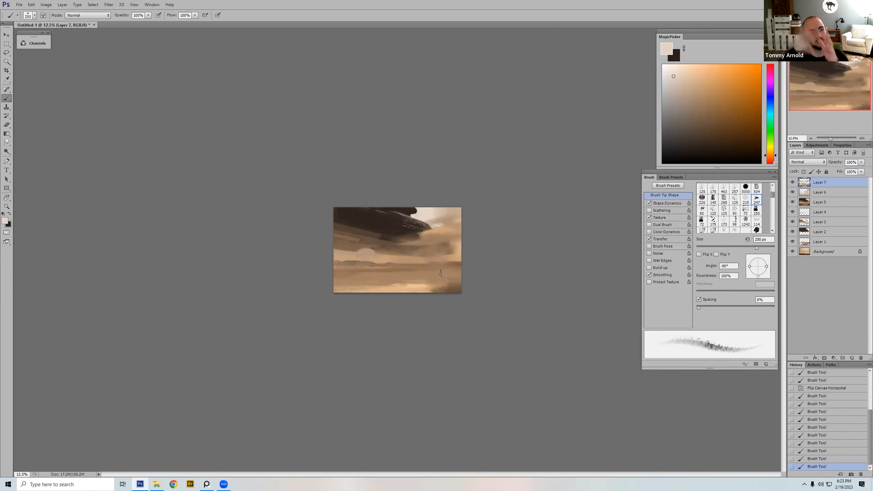
Step: Sample a tone beneath the craft's nose and paint a short stroke along its lower edge with a smaller brush
left_click(414, 234, "alt")
key("[")
key("[")
left_click_drag(417, 235, 425, 233)
Step: Sample mid brown from the sand and paint 300 px strokes over the right end of the horizon sand
left_click(431, 272, "alt")
key("]")
key("]")
key("]")
left_click_drag(433, 267, 443, 280)
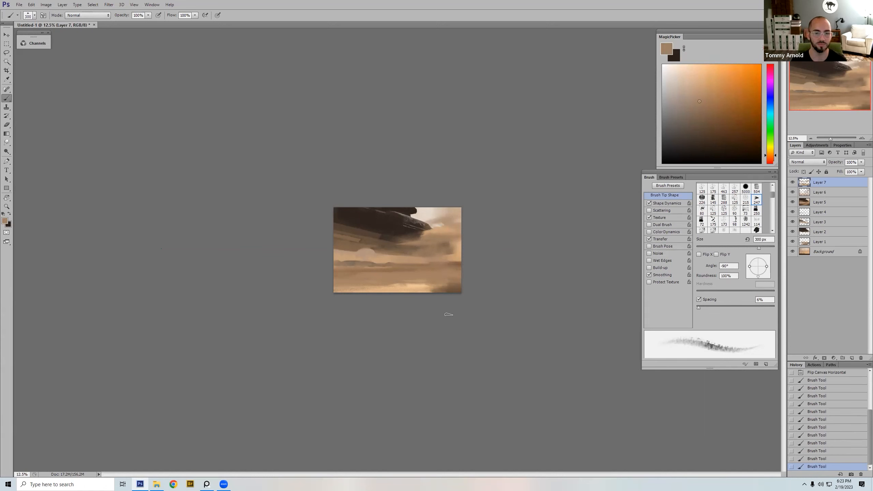
Step: Blend the dust haze below the craft's nose with sampled brown and pale tan, using the 300 px brush
left_click(444, 237, "alt")
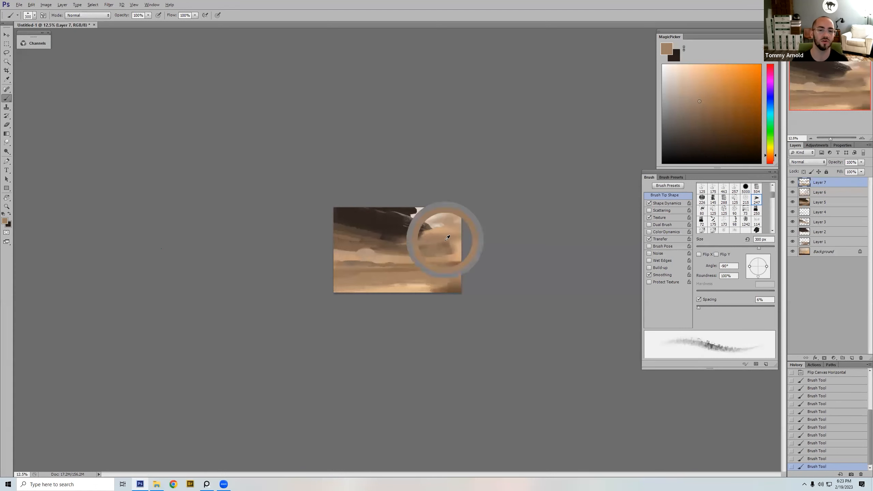
left_click_drag(477, 242, 444, 235)
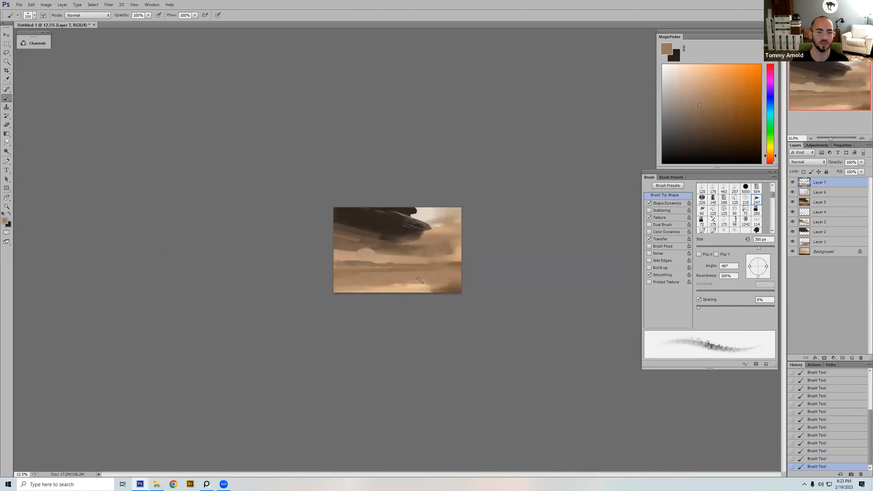
left_click(456, 256, "alt")
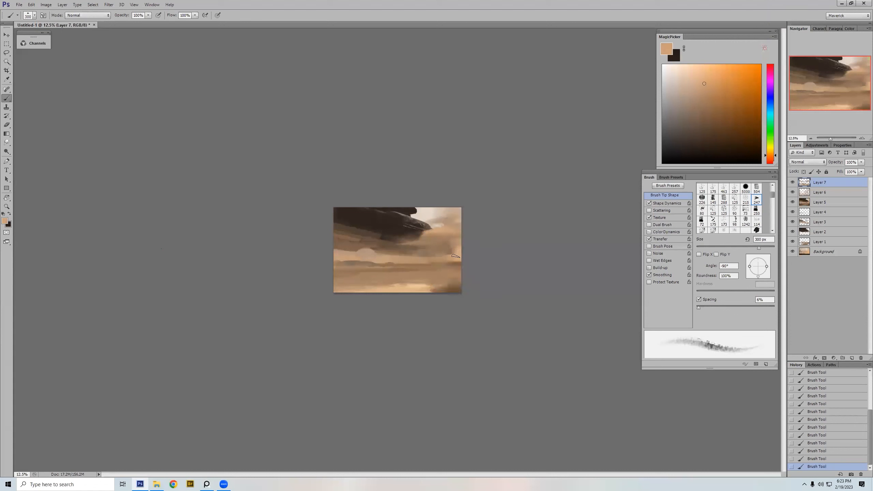
key("bracketright")
key("bracketright")
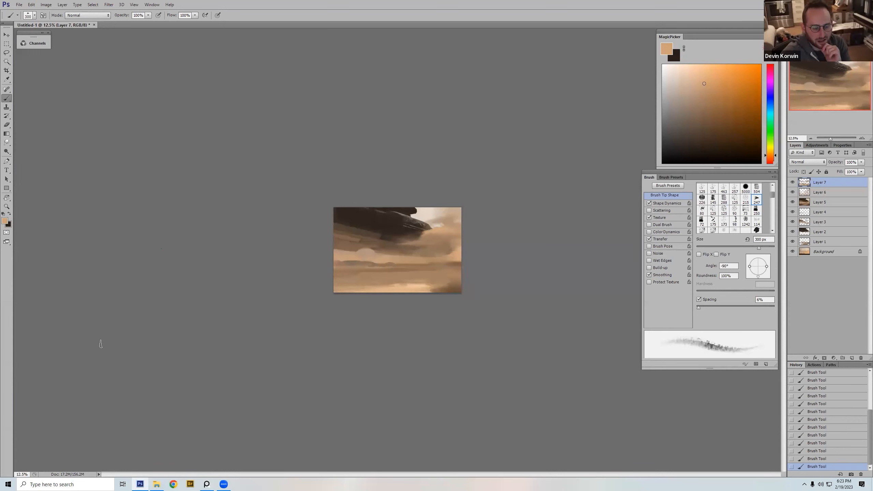
Step: Sample tans above the horizon and work them into the haze under the craft's middle with a smaller brush
left_click(393, 256, "alt")
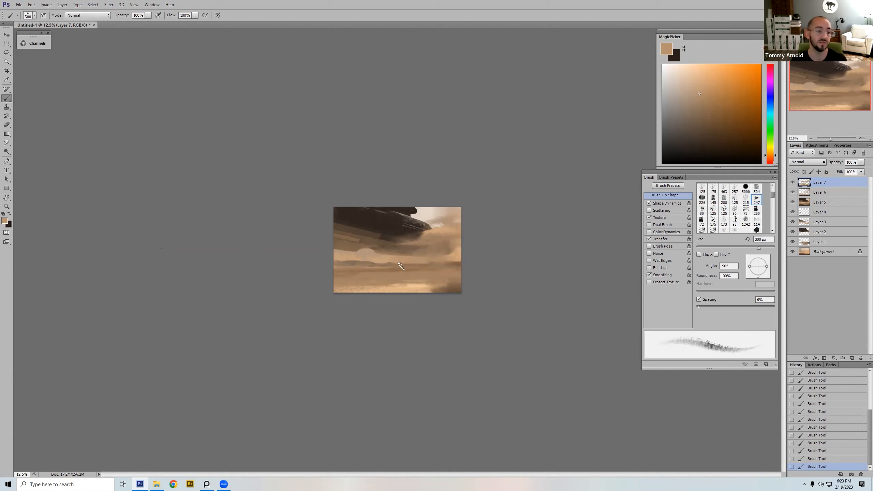
key("bracketleft")
key("bracketleft")
left_click(370, 246, "alt")
left_click(371, 251, "alt")
key("bracketright")
Step: Flip the canvas horizontally and smooth the haze beneath the craft with sampled browns, enlarging the brush to 500 px
key("ctrl+shift+h")
left_click(428, 245, "alt")
key("bracketleft")
mouse_move(410, 246)
left_mouse_down()
mouse_move(384, 254)
mouse_move(405, 252)
mouse_move(392, 248)
left_mouse_up()
left_click(402, 246, "alt")
left_click(402, 253, "alt")
key("bracketright")
key("bracketright")
key("bracketright")
key("bracketright")
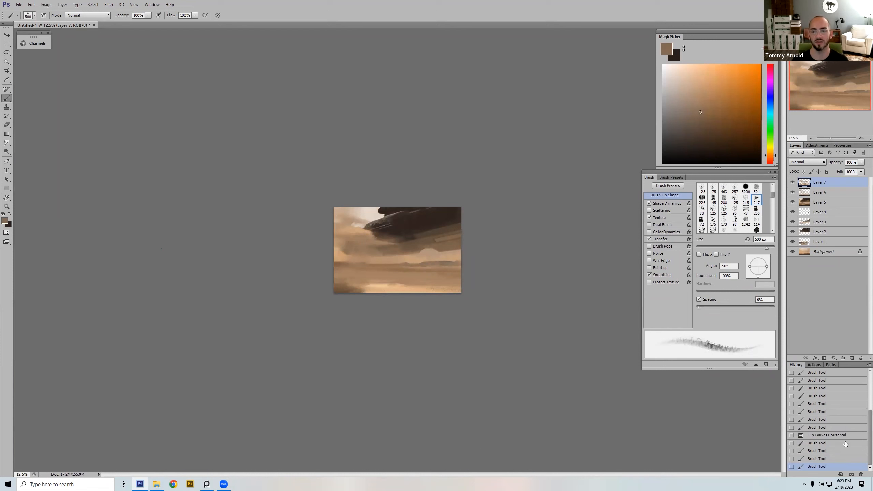
Step: Revert the painting to an earlier brush stroke from before the last canvas flip, comparing it with the latest state
scroll(840, 395, "up", 3)
left_click(832, 373)
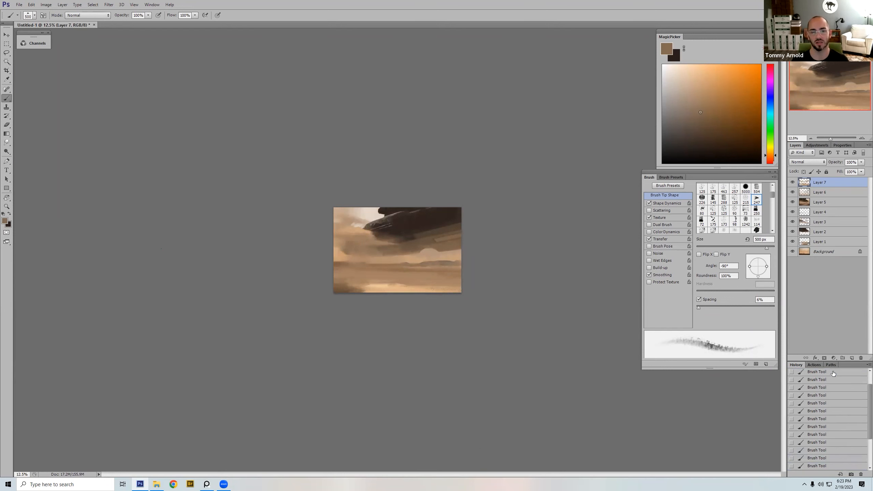
key("ctrl+z")
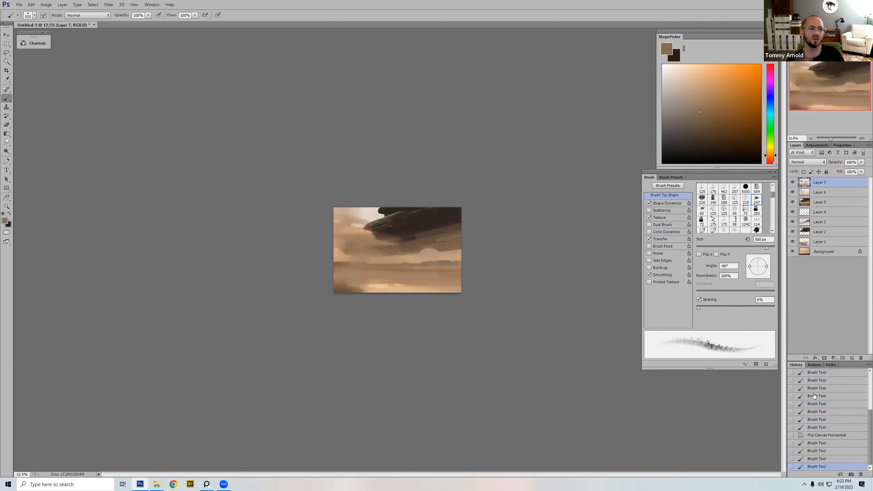
key("ctrl+z")
Step: Compare the painting with Layer 7 hidden and shown
left_click(792, 182)
left_click(793, 183)
left_click(793, 183)
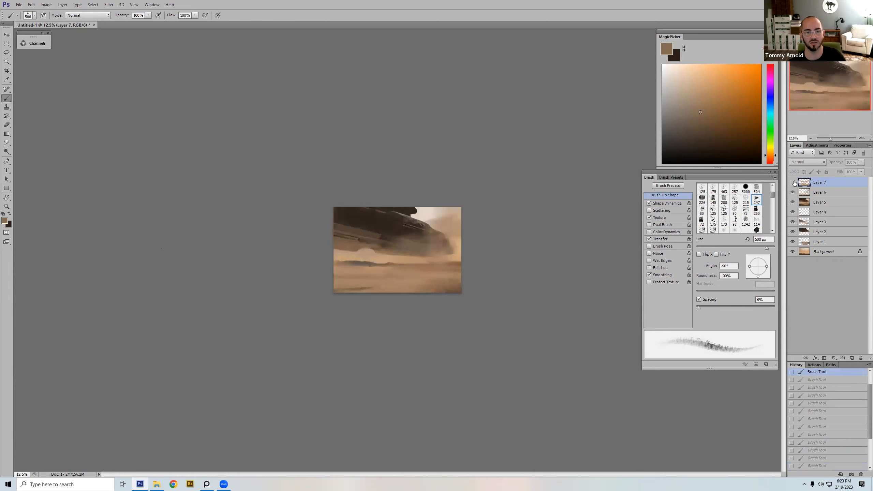
left_click(793, 182)
Step: Erase part of Layer 7 around the craft's underside with the soft round 700 px eraser, and hide the layer to compare
key("e")
right_click(425, 227)
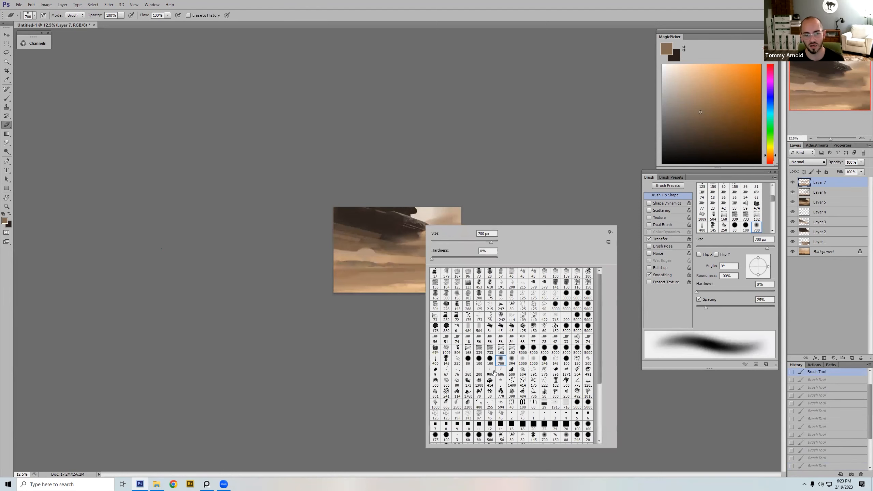
double_click(500, 362)
mouse_move(407, 260)
left_mouse_down()
mouse_move(416, 261)
mouse_move(418, 218)
left_mouse_up()
key("ctrl+z")
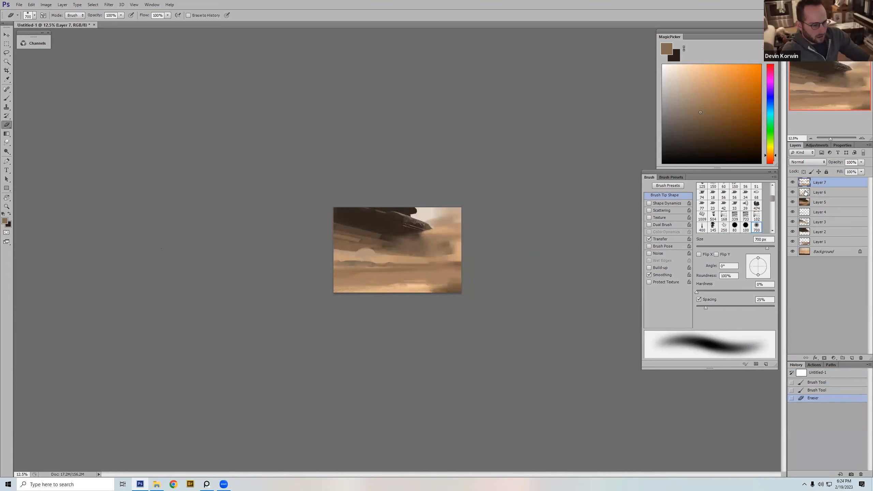
left_click(793, 183)
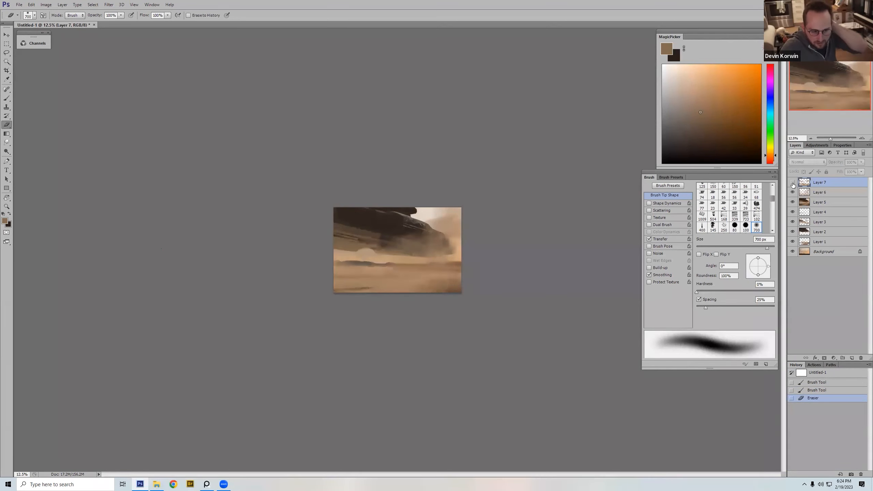
Step: Show Layer 7, erase its paint along the craft's underside with the soft eraser at 1000 px, and flip the canvas horizontally
left_click(793, 183)
key("bracketright")
key("bracketright")
key("bracketright")
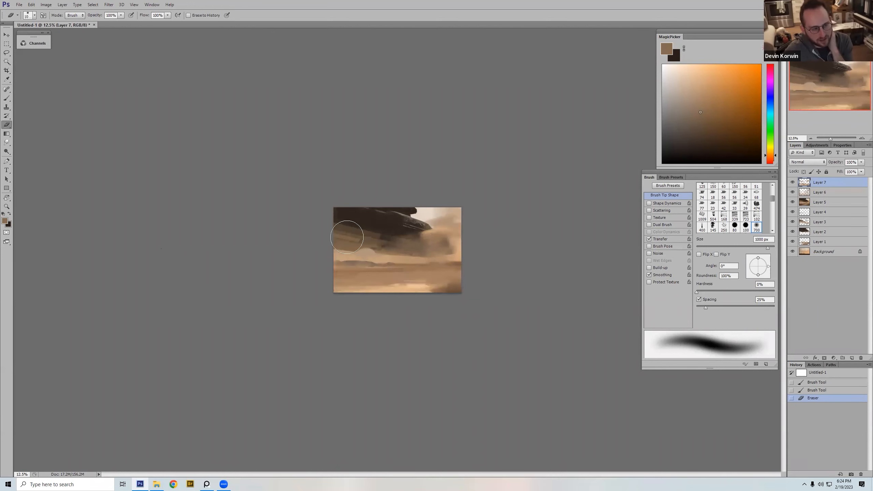
left_click_drag(370, 234, 417, 229)
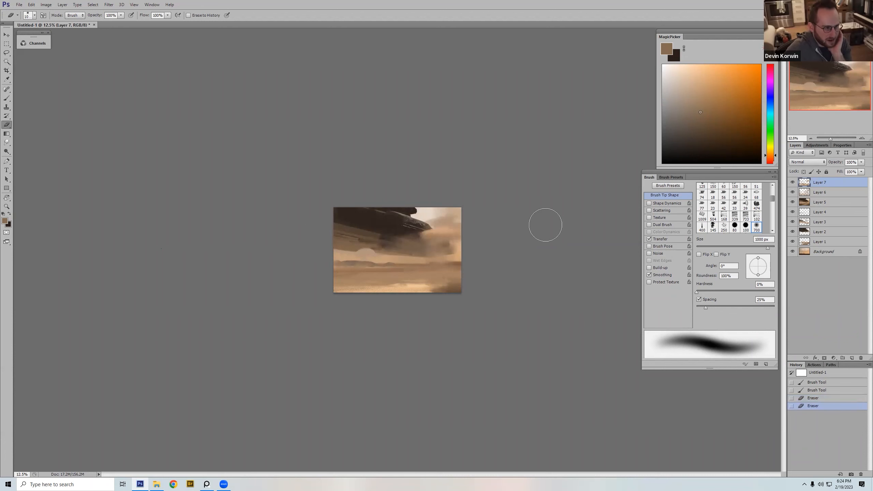
key("ctrl+shift+h")
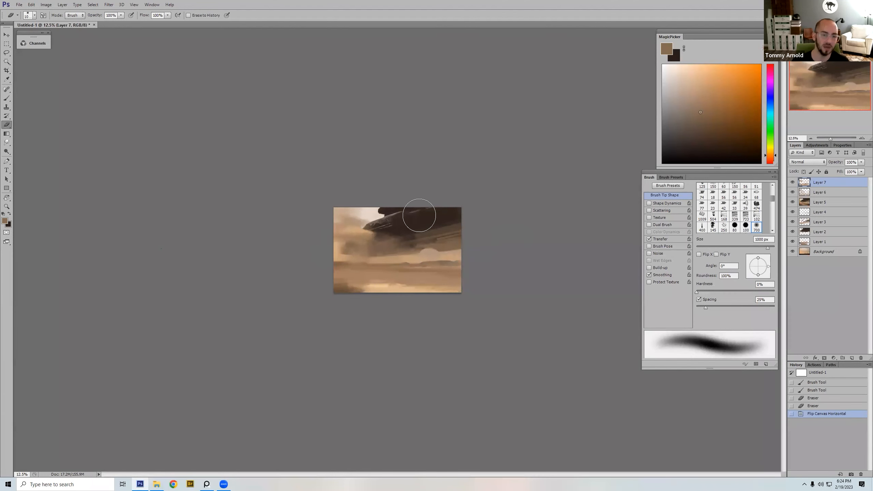
Step: Try to erase part of Layer 7 over the craft's body with the soft eraser reduced to 600 px
key("bracketleft")
key("bracketleft")
key("bracketleft")
key("bracketleft")
mouse_move(400, 205)
left_mouse_down()
mouse_move(392, 228)
mouse_move(407, 226)
left_mouse_up()
key("ctrl+z")
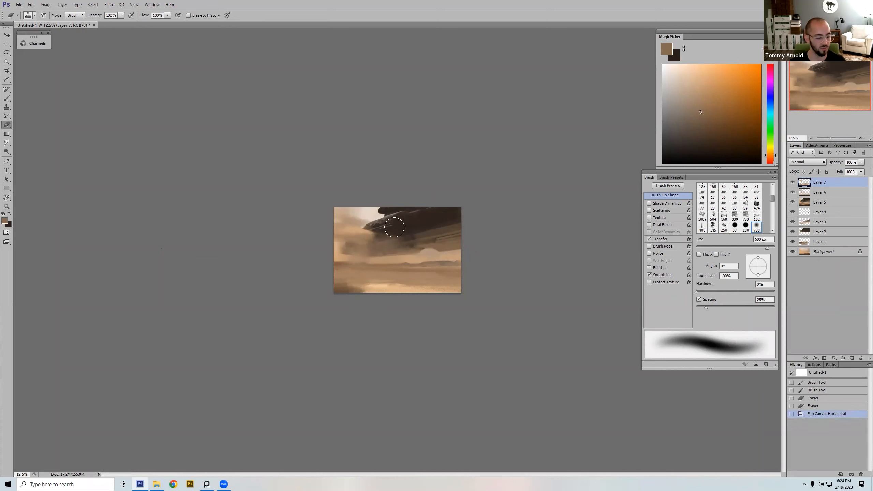
Step: Sample the craft's dark brown for painting and enlarge the textured brush to 900 px
key("b")
left_click(388, 232, "alt")
key("bracketright")
key("bracketright")
key("bracketright")
key("bracketright")
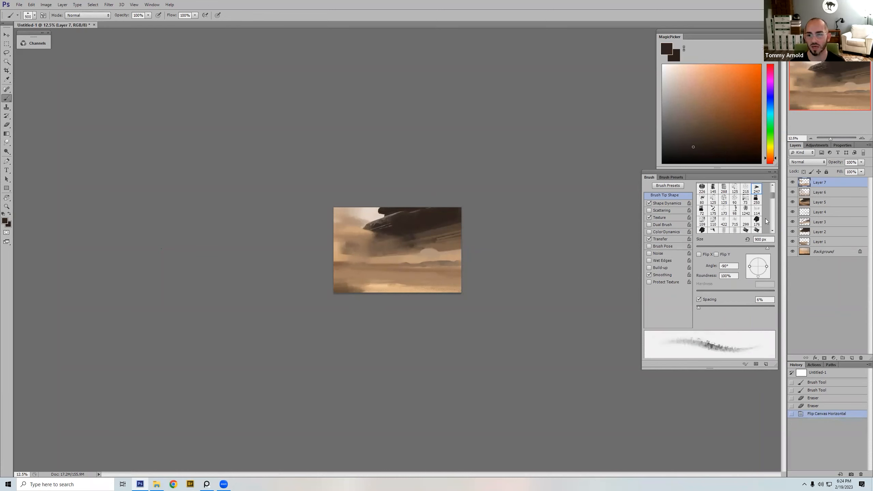
Step: Hide Layer 7 and examine the craft's nose and hazy underside up close and from afar
left_click(792, 182)
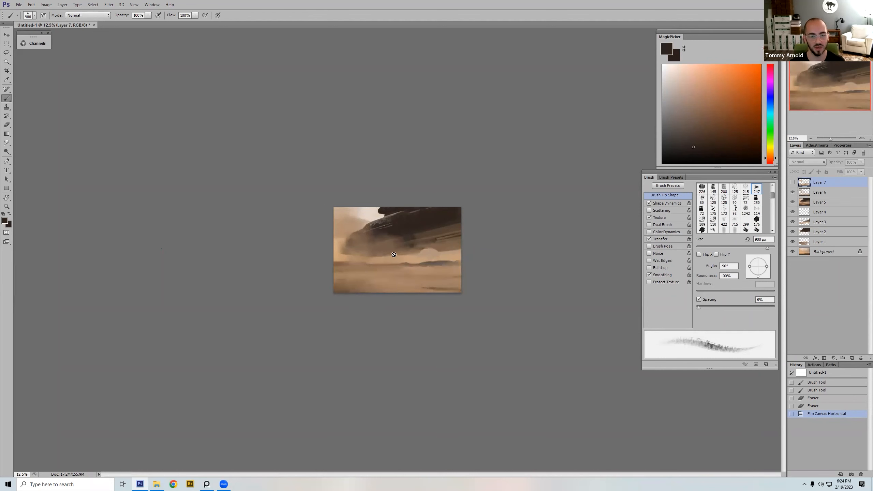
key("ctrl+plus")
key("ctrl+plus")
key("ctrl+plus")
key("ctrl+plus")
key("ctrl+plus")
key("ctrl+plus")
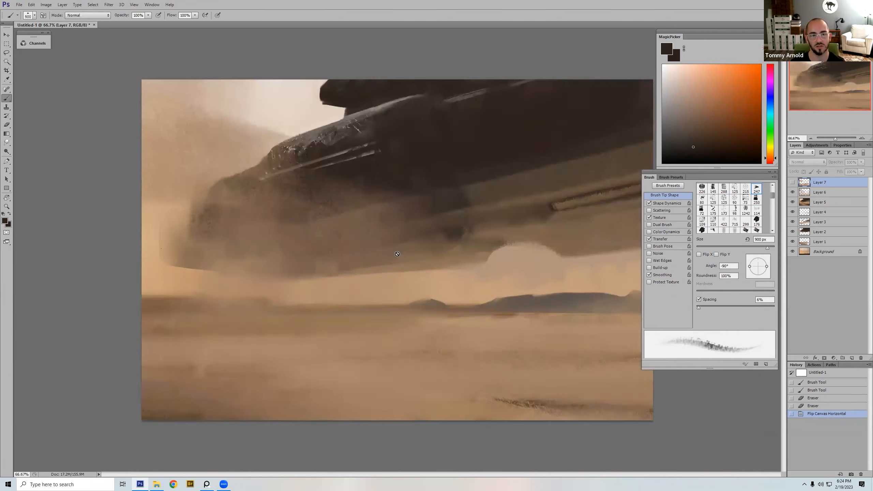
left_click_drag(433, 296, 484, 364)
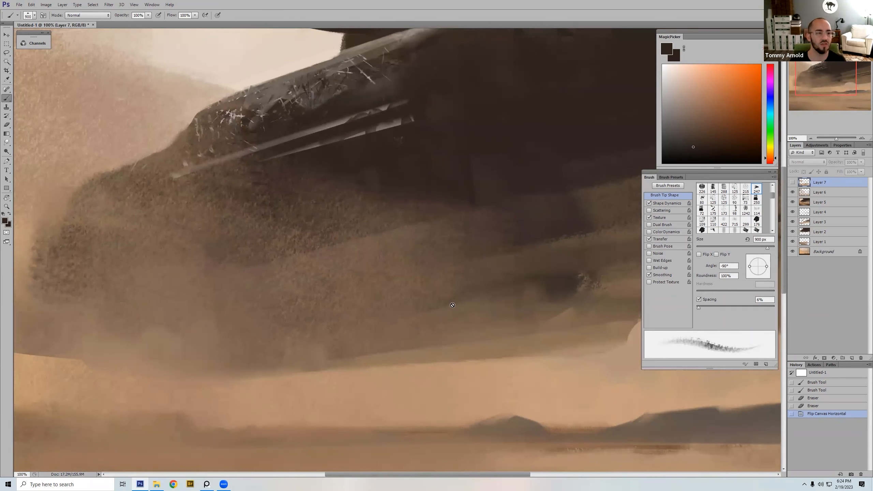
key("ctrl+minus")
key("ctrl+minus")
key("ctrl+minus")
key("ctrl+minus")
key("ctrl+minus")
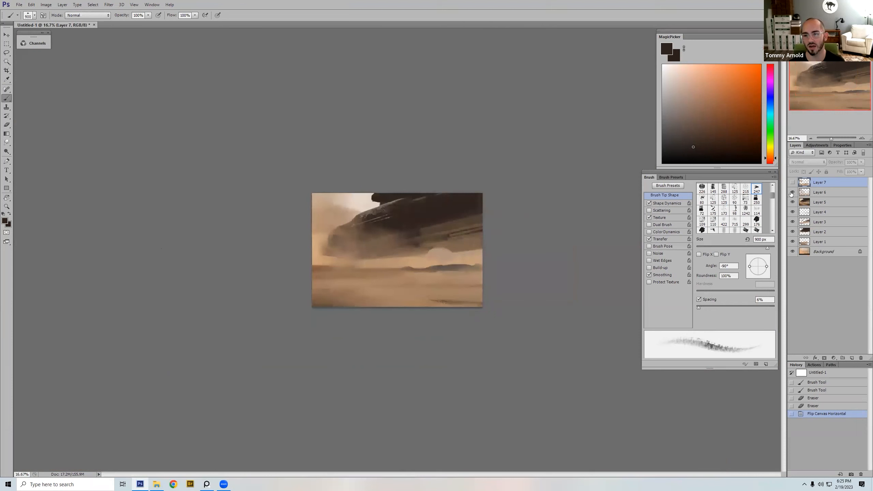
Step: Compare the painting with Layer 6 hidden and shown, and repeat the comparison for Layer 7
left_click(792, 193)
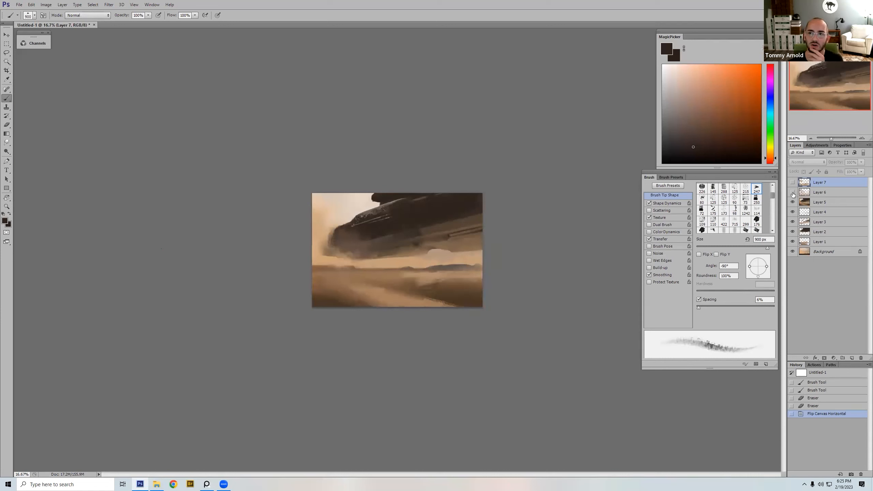
left_click(793, 192)
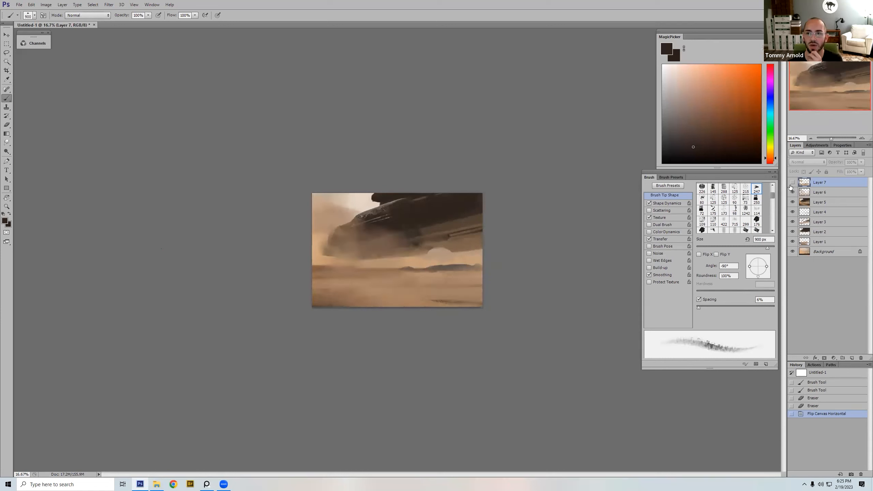
left_click(789, 183)
left_click(790, 183)
left_click(789, 183)
left_click(790, 183)
left_click(789, 183)
Step: Erase Layer 7's paint over the craft's nose and underside with the soft eraser, enlarging it to 1000 px
key("e")
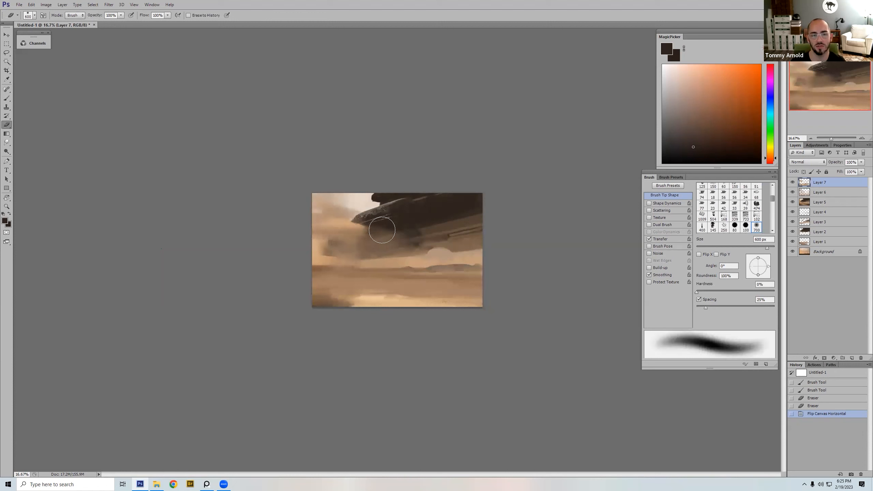
mouse_move(381, 235)
left_mouse_down()
mouse_move(390, 263)
mouse_move(358, 245)
mouse_move(390, 232)
mouse_move(400, 186)
mouse_move(350, 197)
left_mouse_up()
key("ctrl+z")
mouse_move(454, 238)
left_mouse_down()
mouse_move(309, 247)
mouse_move(352, 234)
mouse_move(349, 190)
mouse_move(321, 159)
left_mouse_up()
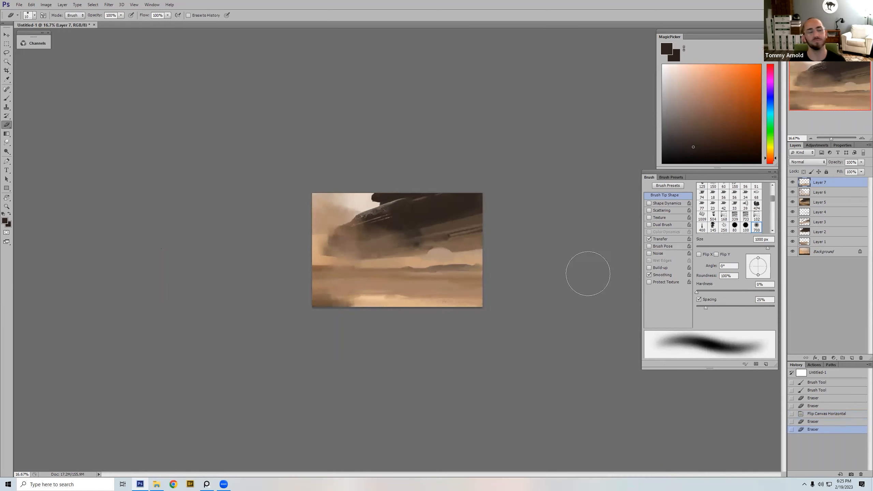
Step: Compare the painting with the erased Layer 7 hidden and shown
left_click(792, 183)
left_click(793, 182)
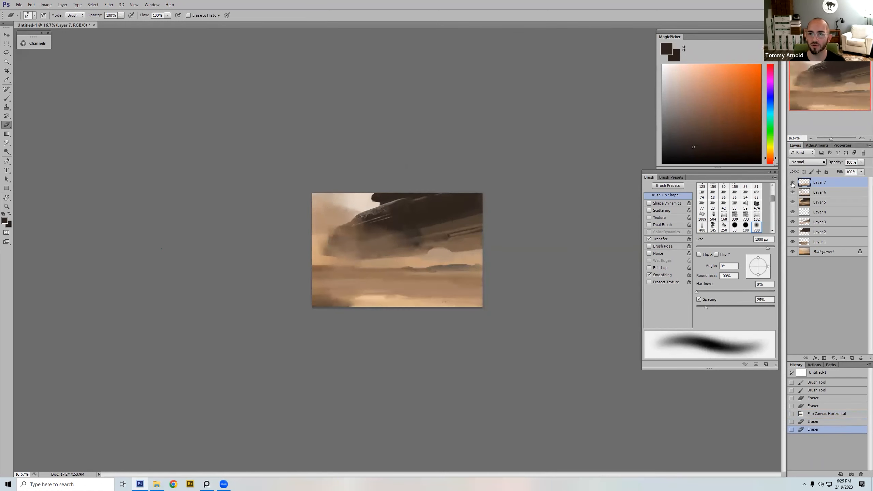
left_click(792, 182)
left_click(793, 183)
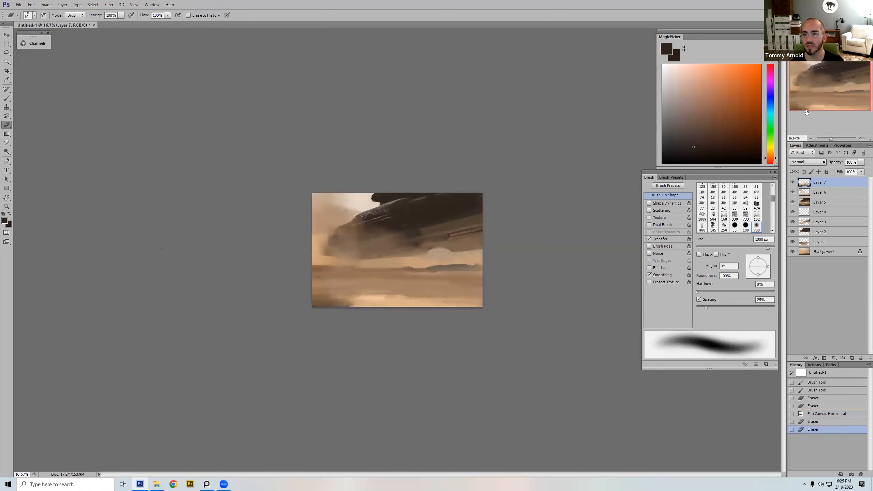
left_click(792, 183)
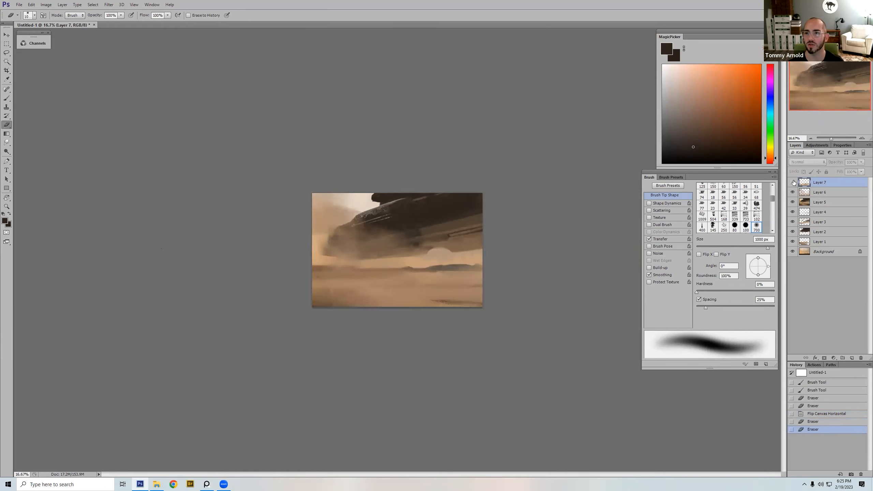
left_click(792, 183)
Step: Try to erase Layer 7 over the sand near the horizon with the soft eraser at 700 px
key("bracketleft")
key("bracketleft")
key("bracketleft")
left_click_drag(436, 269, 443, 291)
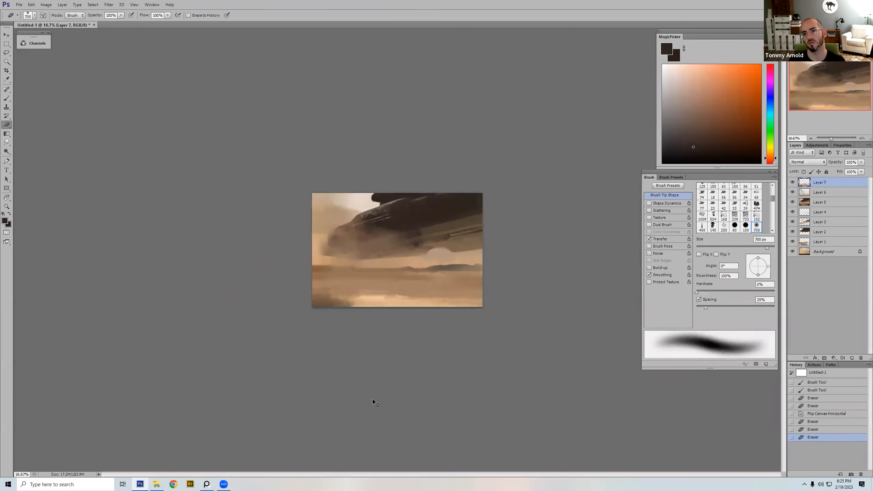
key("ctrl+z")
left_click_drag(450, 268, 458, 270)
key("ctrl+z")
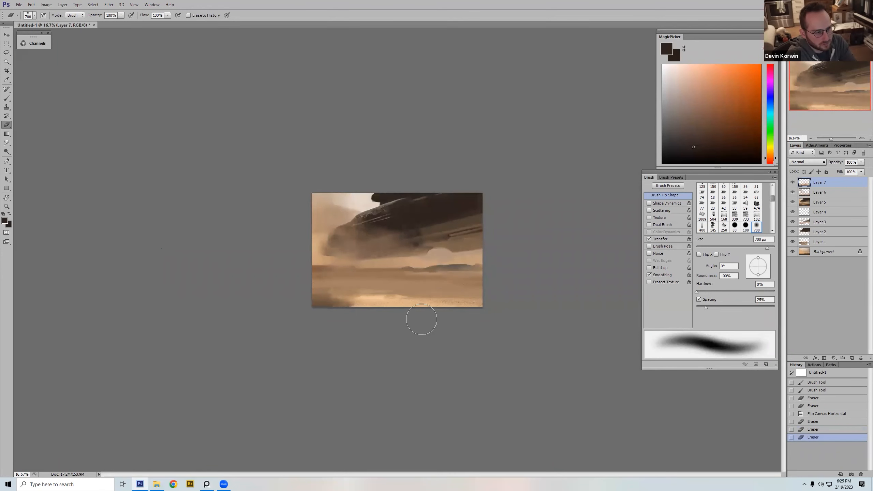
key("ctrl+z")
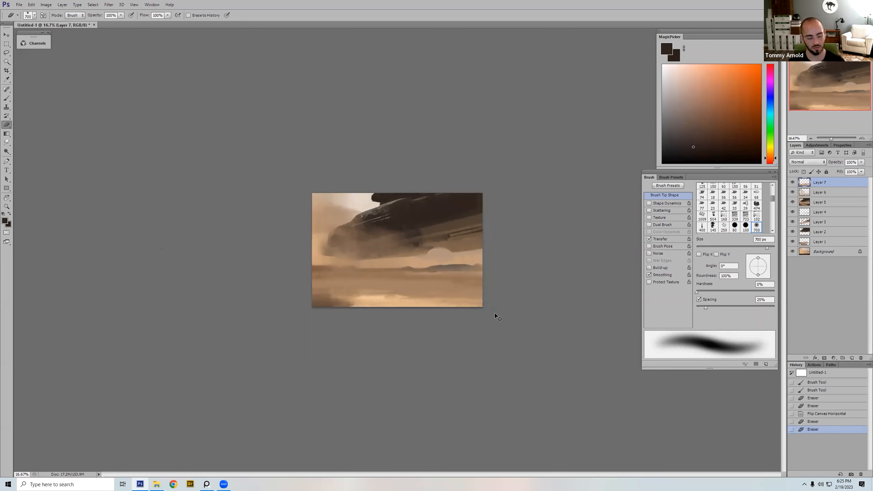
Step: Judge the composition at thumbnail size with Layers 6 and 7 hidden and shown
key("ctrl+minus")
key("ctrl+minus")
key("ctrl+minus")
key("ctrl+minus")
key("ctrl+minus")
left_click(792, 182)
left_click(793, 192)
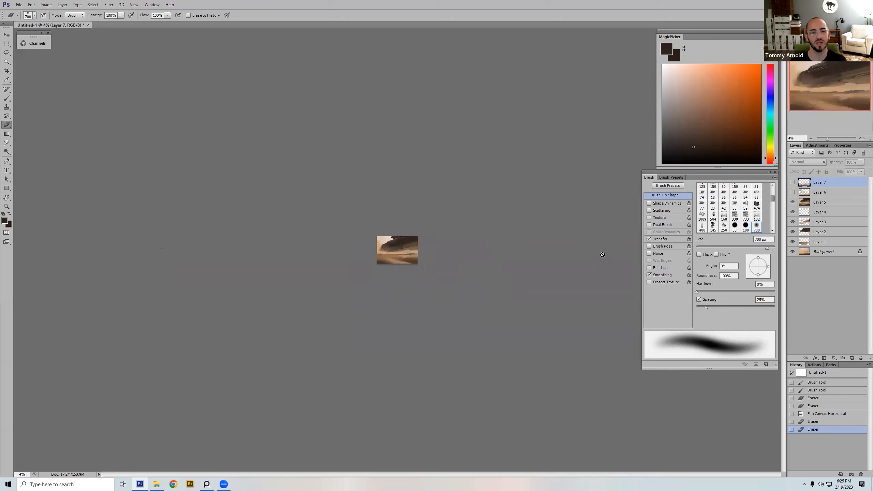
left_click(793, 192)
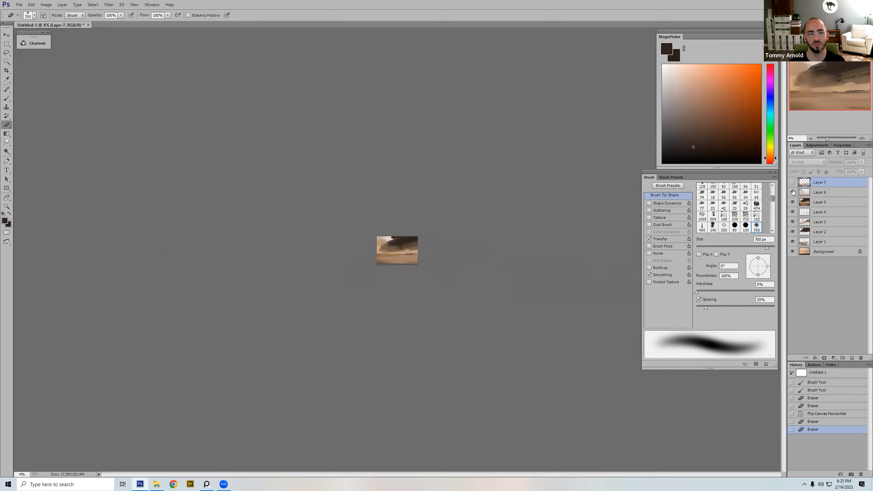
left_click(792, 193)
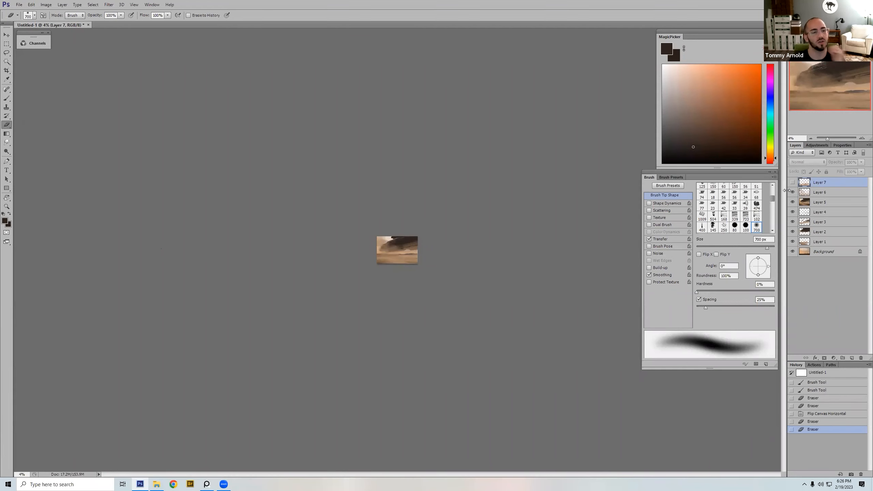
left_click(792, 182)
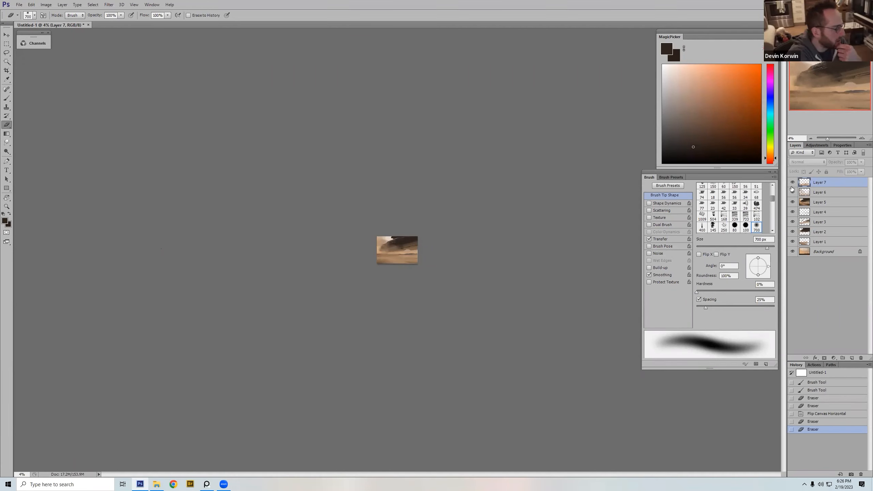
left_click(792, 183)
left_click(792, 182)
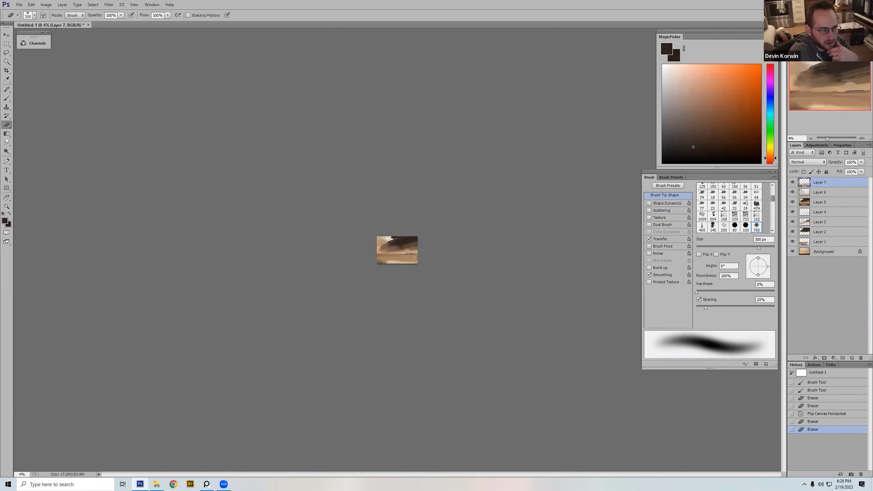
Step: Erase more of Layer 7 across the sand below the craft with the soft eraser at 900 px
key("bracketright")
key("bracketright")
key("bracketright")
key("bracketright")
key("bracketright")
key("bracketright")
mouse_move(408, 252)
left_mouse_down()
mouse_move(416, 255)
mouse_move(382, 260)
left_mouse_up()
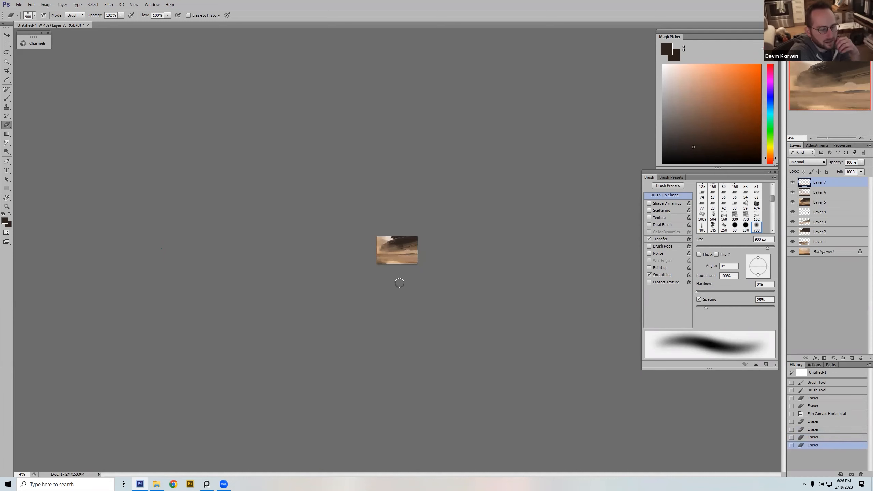
Step: Select the 150 px dual-brush tip and sample a brown from the painting as the brush colour
key("b")
left_click(405, 256, "alt")
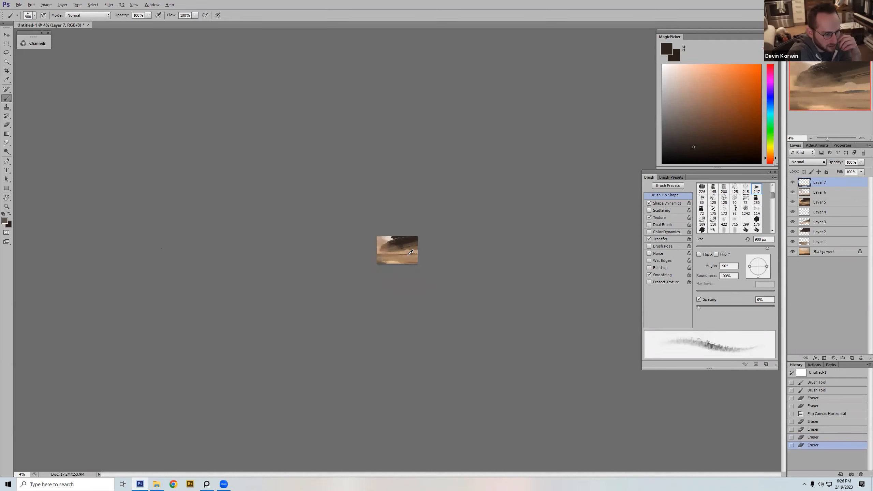
key("ctrl+plus")
key("ctrl+plus")
key("ctrl+plus")
key("ctrl+plus")
key("ctrl+plus")
key("ctrl+plus")
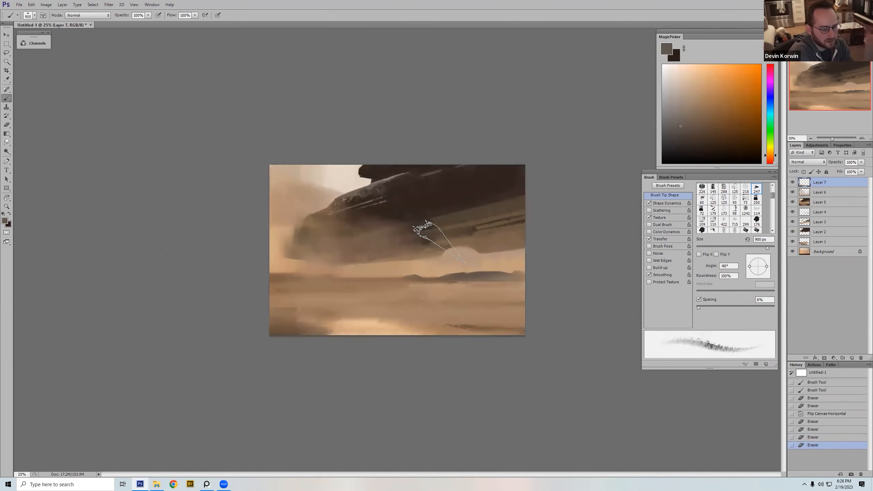
right_click(429, 230)
left_click(554, 331)
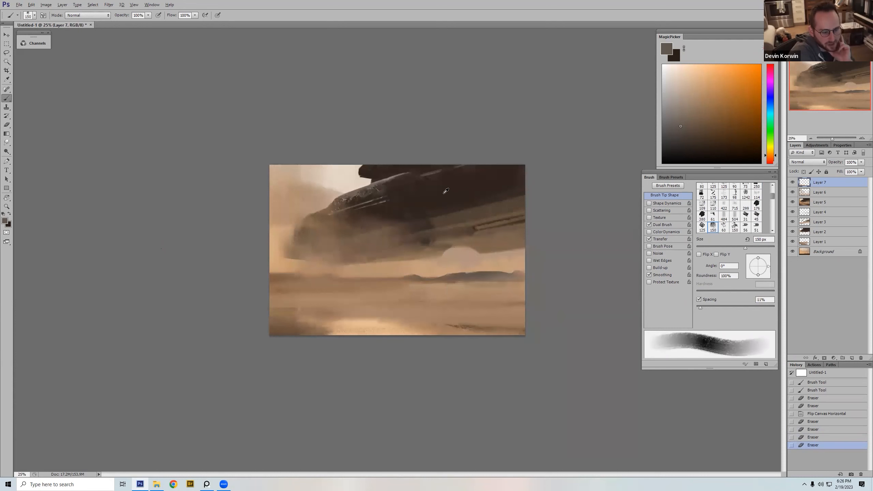
left_click(447, 219, "alt")
left_click(465, 325, "alt")
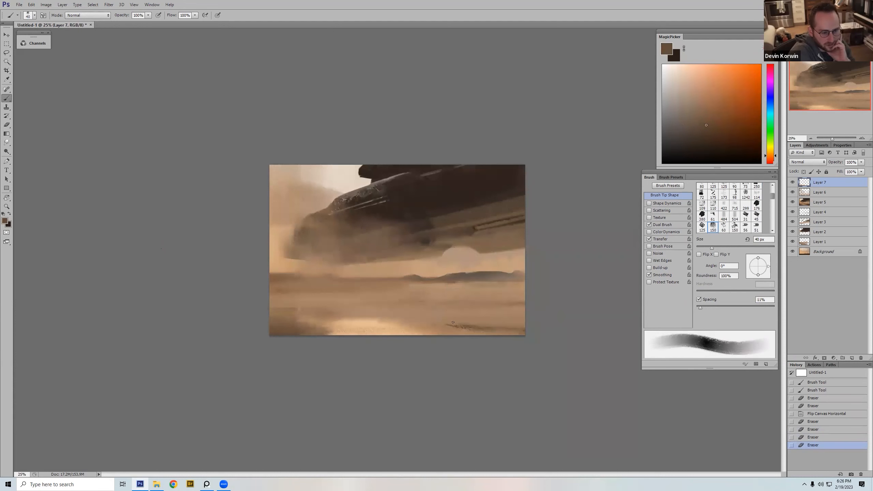
Step: Try a 40 px brown brush stroke on the dark streak in the foreground sand
key("bracketleft")
key("bracketleft")
key("bracketleft")
key("bracketleft")
key("bracketleft")
key("bracketright")
key("bracketright")
key("bracketright")
key("bracketright")
key("bracketright")
left_click_drag(449, 325, 454, 321)
key("ctrl+z")
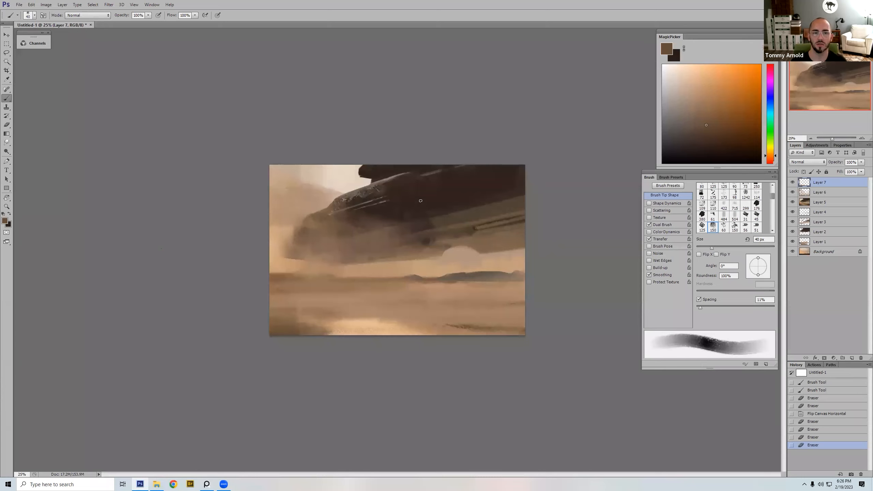
Step: Close the Untitled-1 painting without saving it and switch to the reference board of artist submissions
left_click(90, 25)
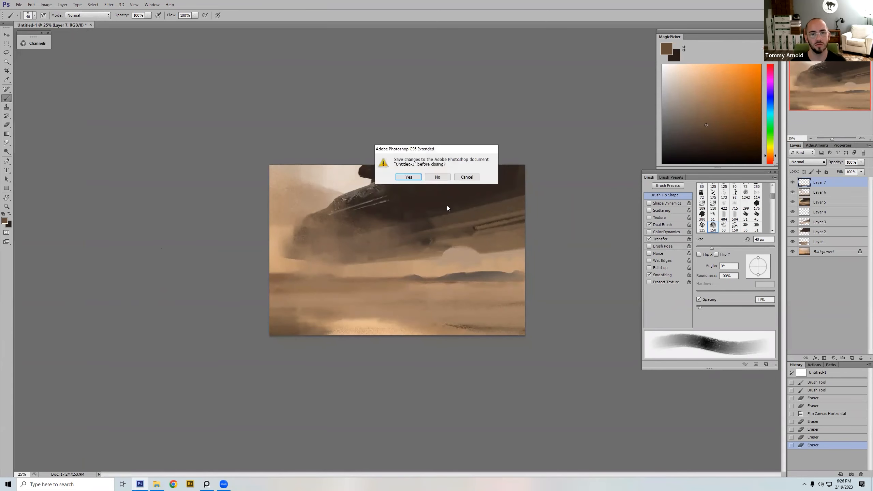
left_click(438, 177)
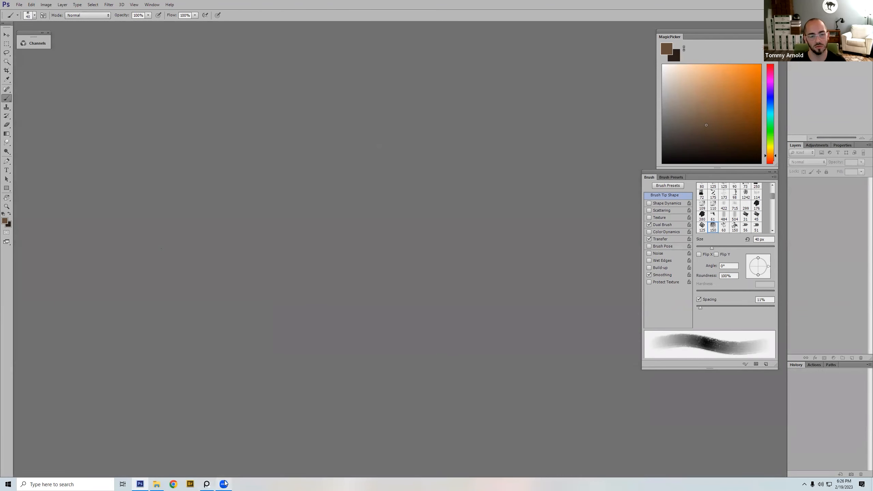
left_click(224, 484)
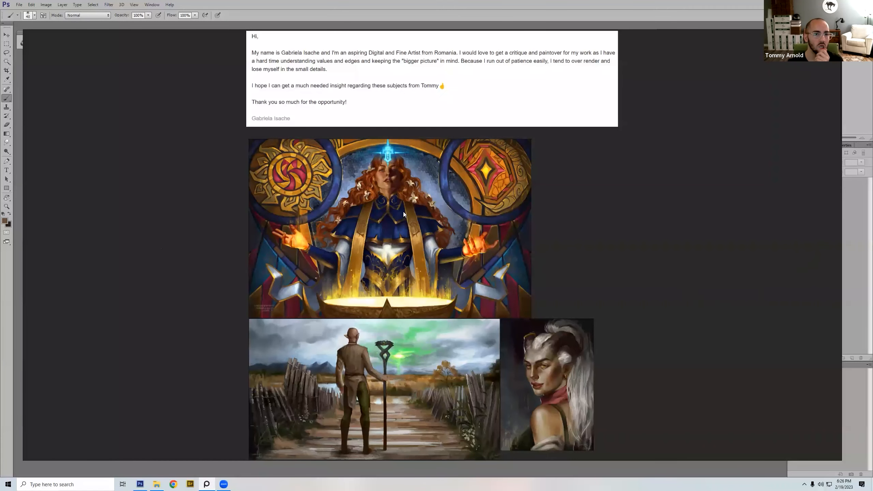
Step: Look over the whole submissions board and view the greyscale portrait of the feather-cloaked figure with its message
key("space")
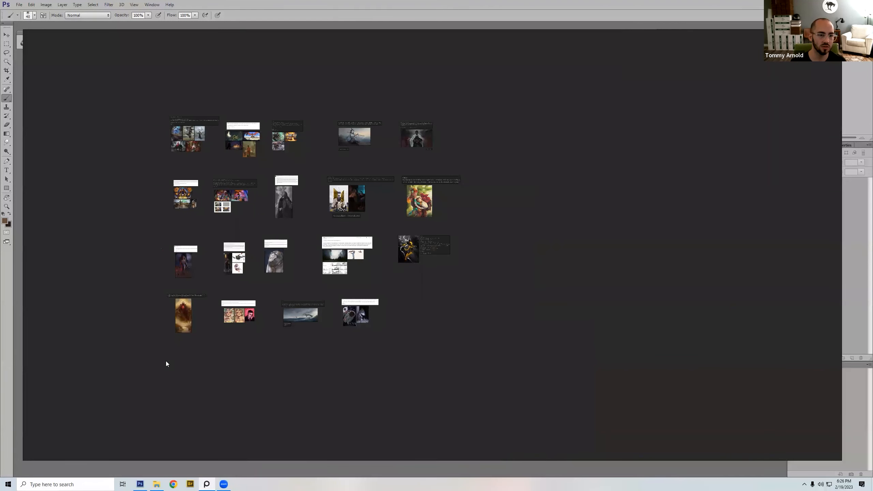
left_click_drag(306, 166, 256, 240)
key("space")
left_click(638, 315)
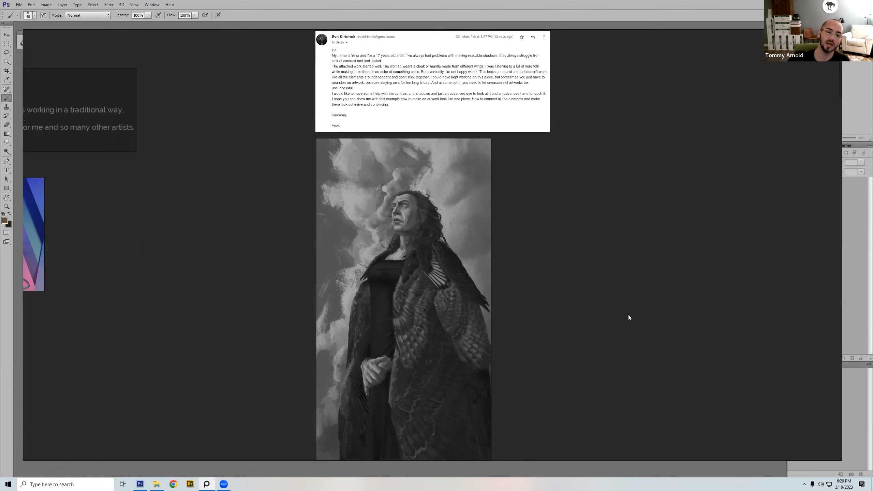
Step: Copy the feather-cloaked portrait from the reference board and paste it into a new 811 × 1489 px RGB document in Photoshop
left_click(363, 326)
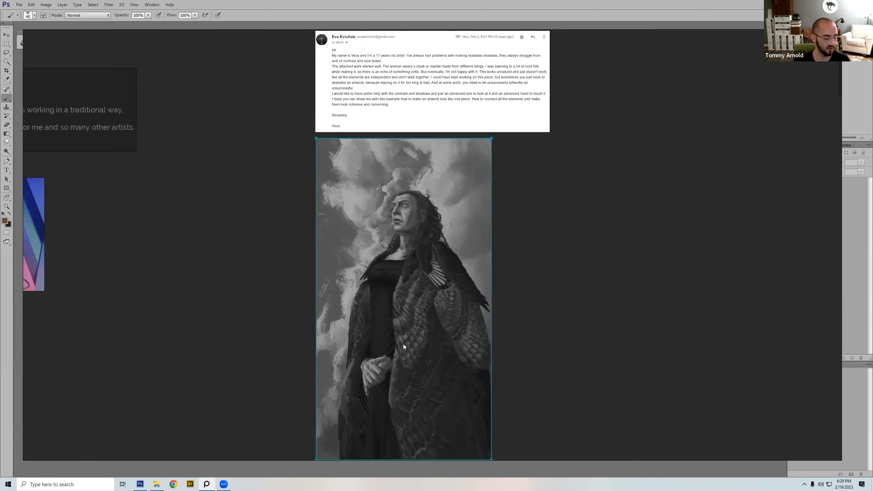
left_click(583, 119)
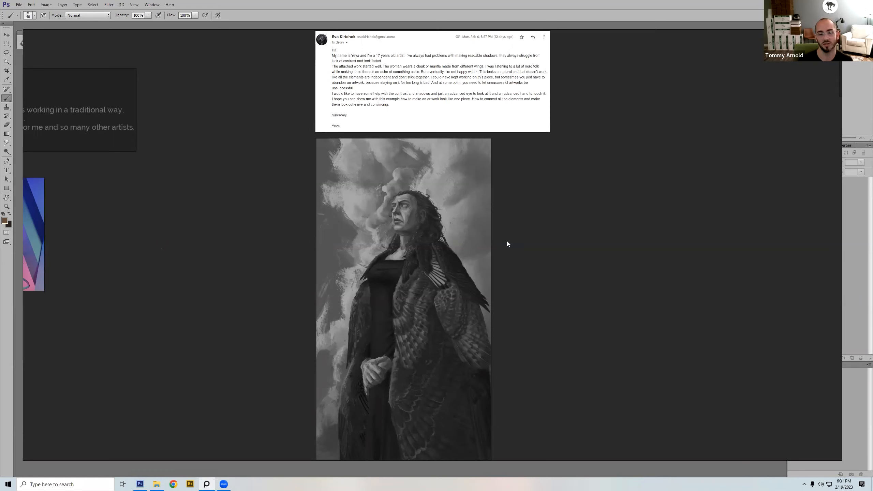
left_click(422, 357)
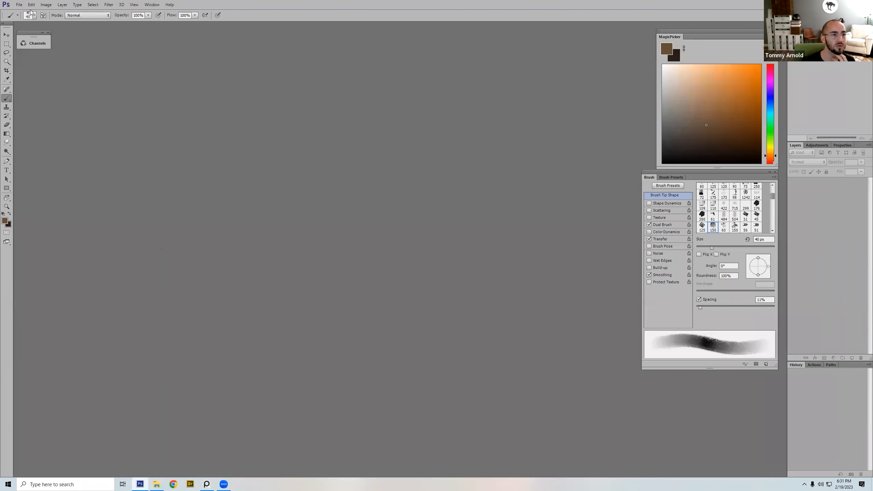
left_click(17, 6)
left_click(22, 11)
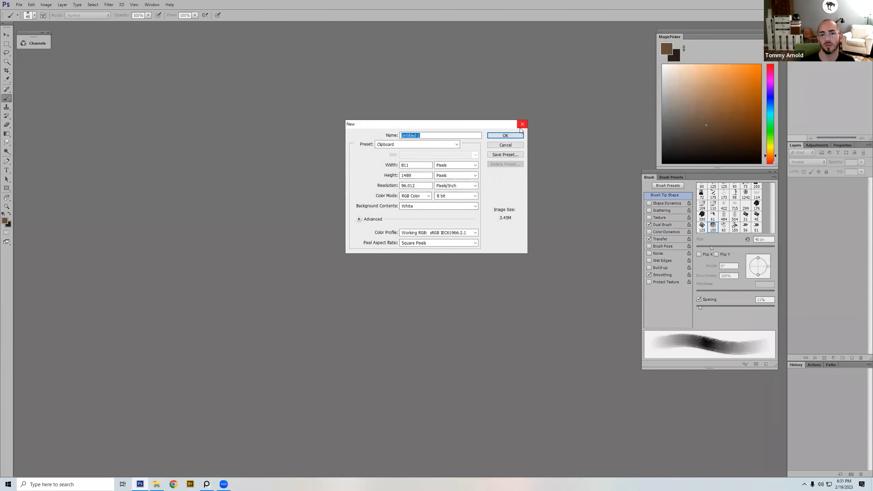
left_click(507, 136)
key("ctrl+v")
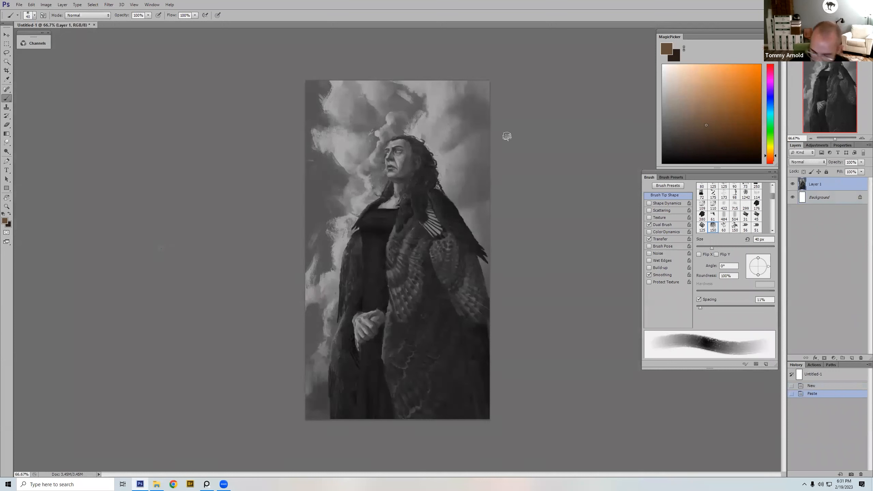
left_click(588, 237)
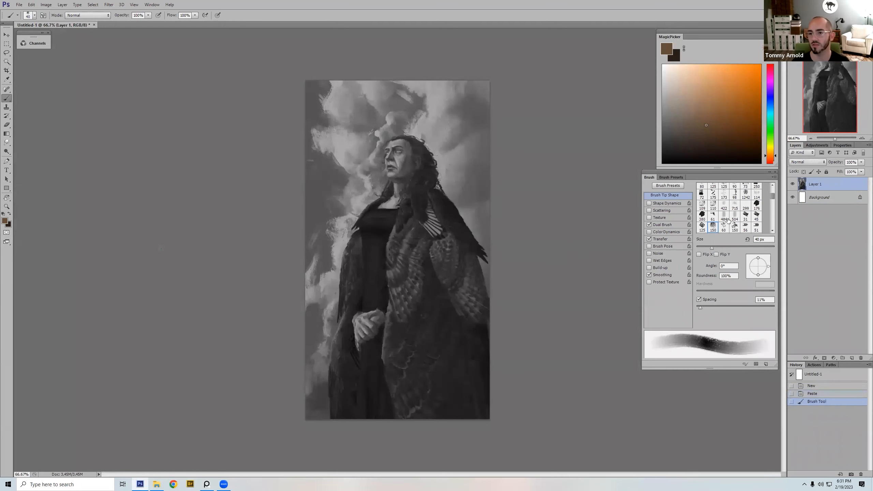
Step: Examine the feather cloak, hands, face and clouds of the pasted portrait up close, and return to the whole picture
key("l")
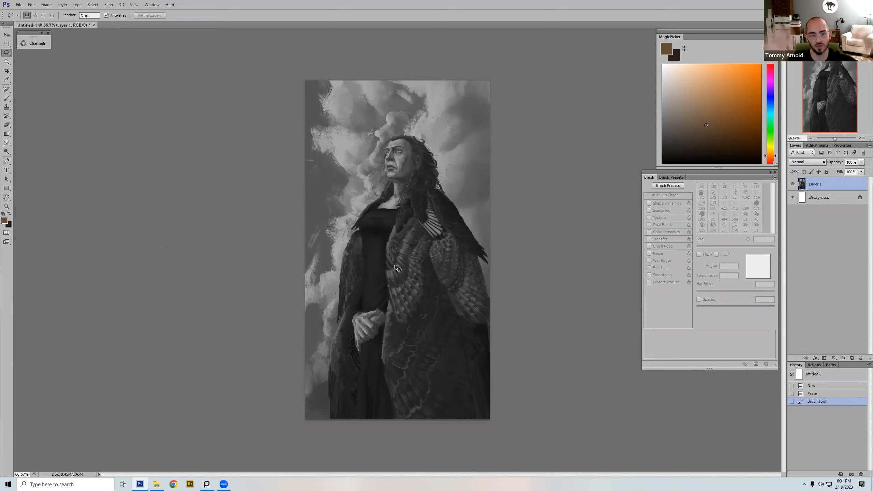
key("z")
left_click(439, 324)
left_click_drag(365, 256, 390, 285)
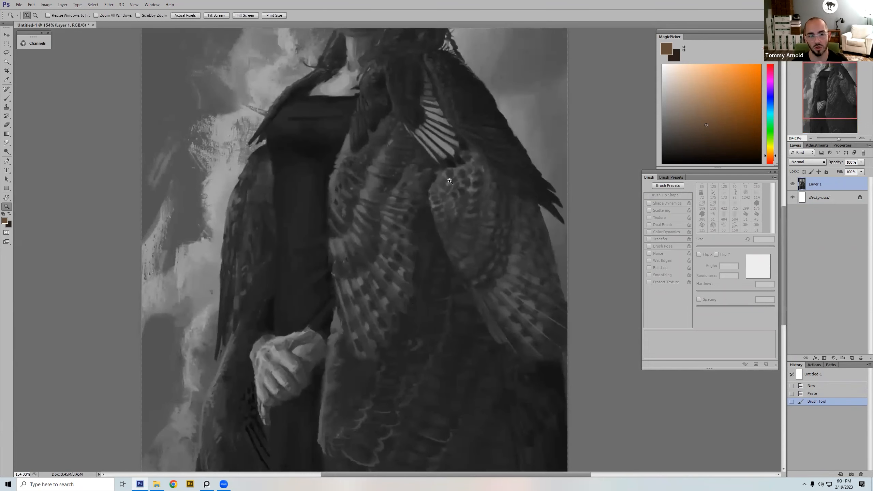
scroll(354, 238, "up", 3)
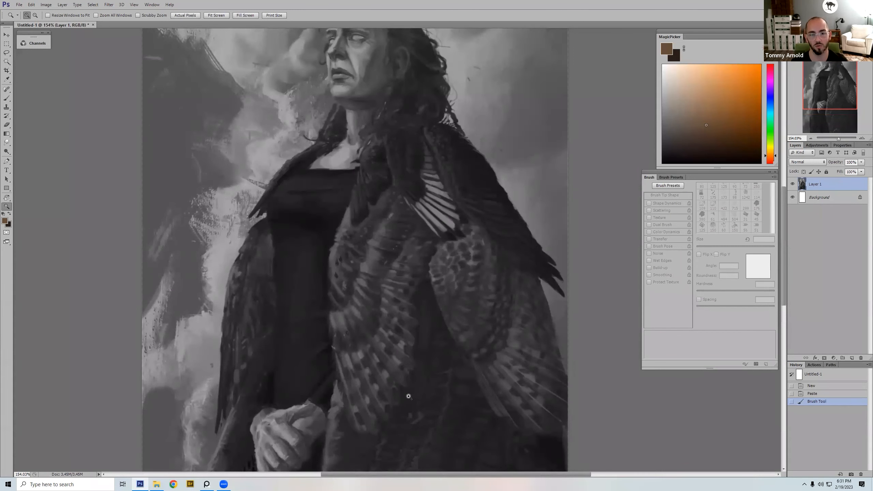
left_click_drag(377, 335, 370, 384)
left_click_drag(377, 315, 384, 420)
left_click_drag(380, 336, 384, 393)
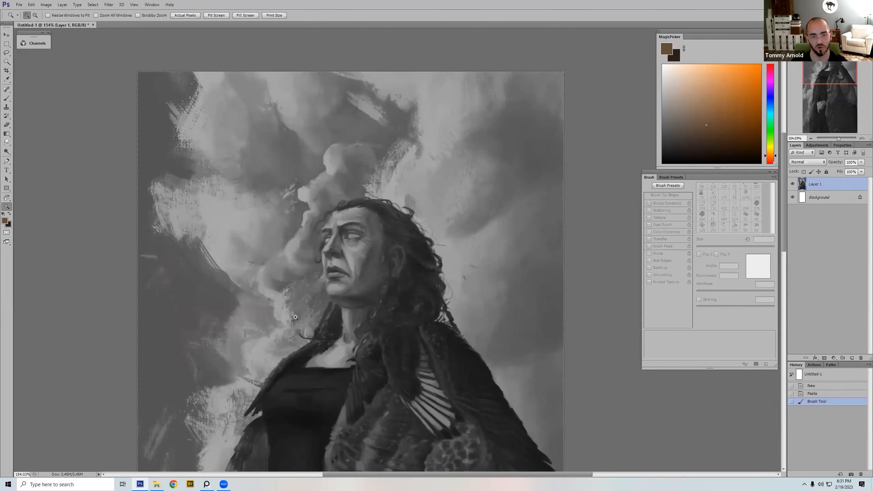
key("ctrl+0")
key("ctrl+minus")
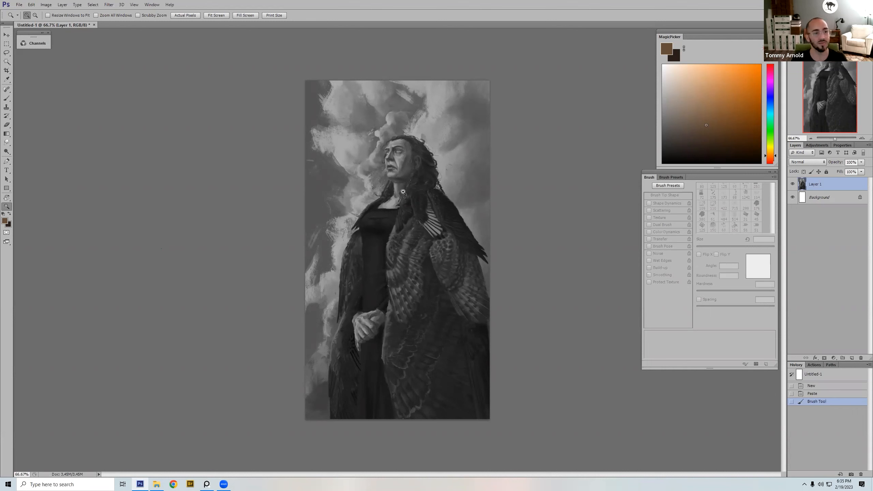
Step: Circle the figure's head in bright orange with a 9 px brush, undoing the surplus strokes
left_click(755, 71)
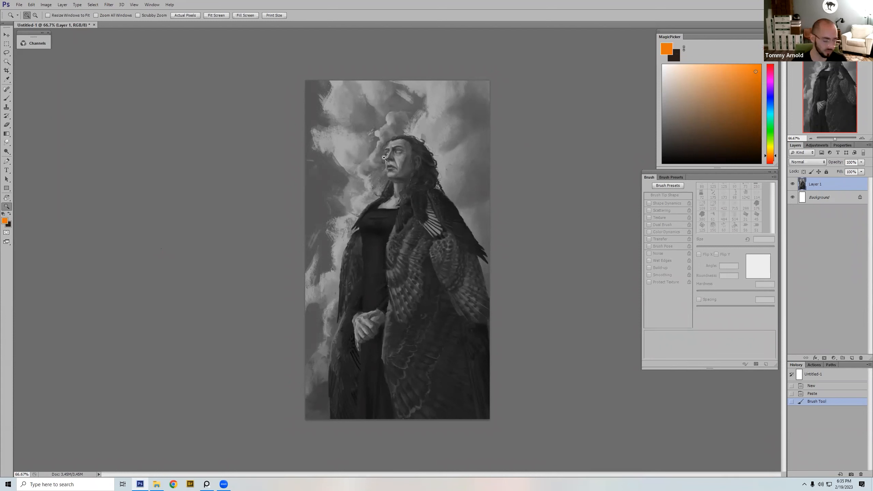
key("b")
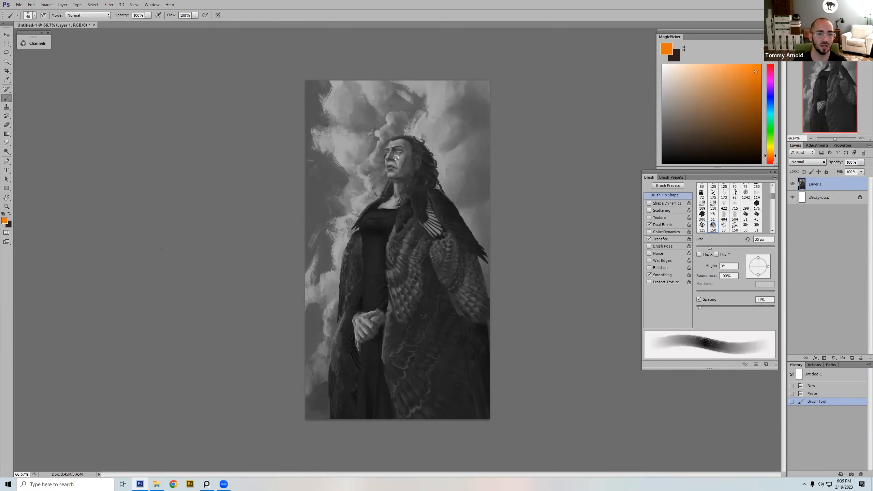
key("bracketleft")
key("bracketleft")
key("bracketleft")
key("bracketleft")
mouse_move(402, 148)
left_mouse_down()
mouse_move(389, 174)
mouse_move(377, 164)
mouse_move(416, 145)
mouse_move(392, 145)
left_mouse_up()
key("ctrl+z")
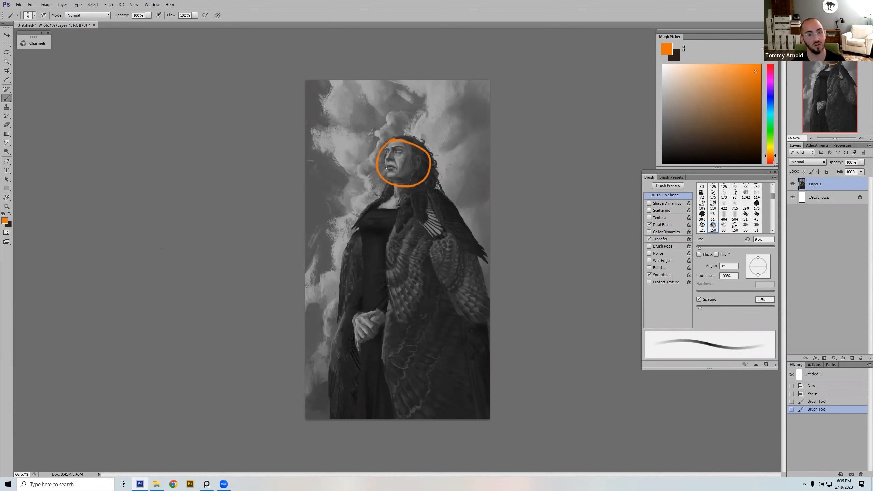
mouse_move(389, 140)
left_mouse_down()
mouse_move(428, 172)
mouse_move(407, 140)
left_mouse_up()
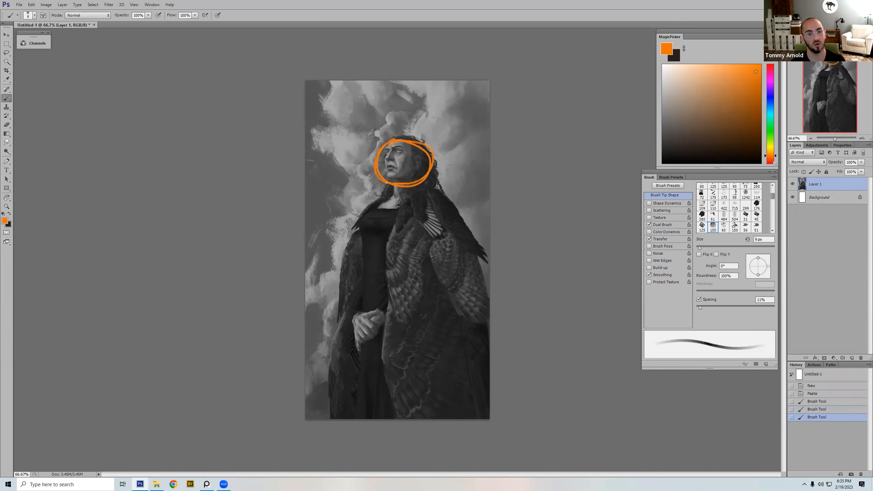
key("ctrl+z")
Step: Draw two orange arrows from the head up into the sky, and undo all the orange annotations
left_click_drag(417, 138, 429, 97)
mouse_move(371, 143)
left_mouse_down()
mouse_move(331, 113)
mouse_move(320, 117)
mouse_move(335, 107)
left_mouse_up()
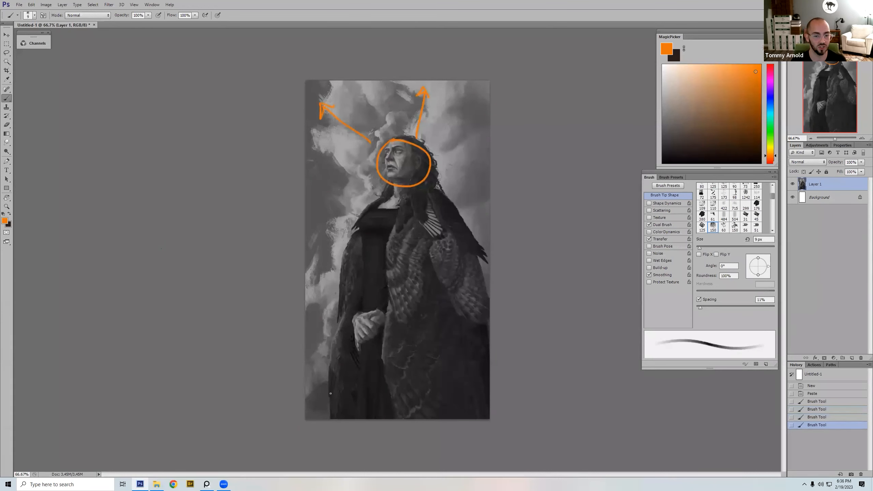
left_click_drag(330, 393, 315, 392)
key("ctrl+alt+z")
key("ctrl+alt+z")
key("ctrl+alt+z")
key("ctrl+alt+z")
key("ctrl+alt+z")
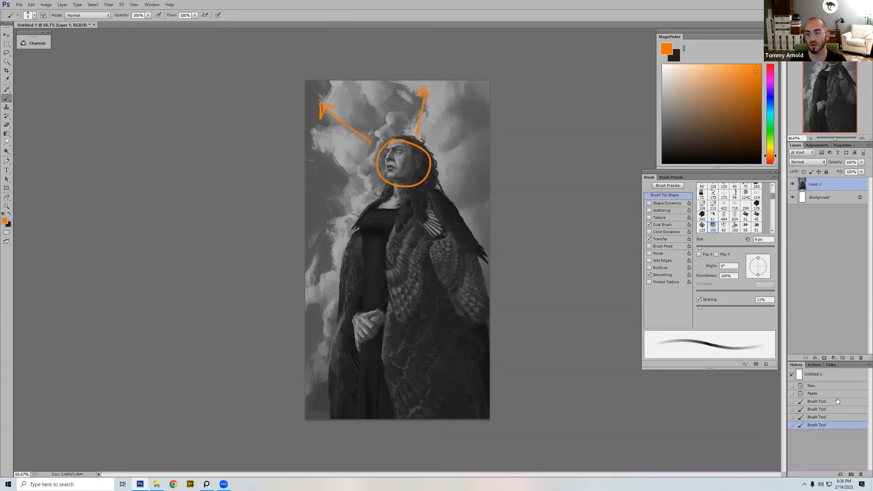
Step: Choose a 125 px bristle brush tip, reduce it to 50 px and paint sampled dark grey along the cloak's lower left edge
right_click(371, 256)
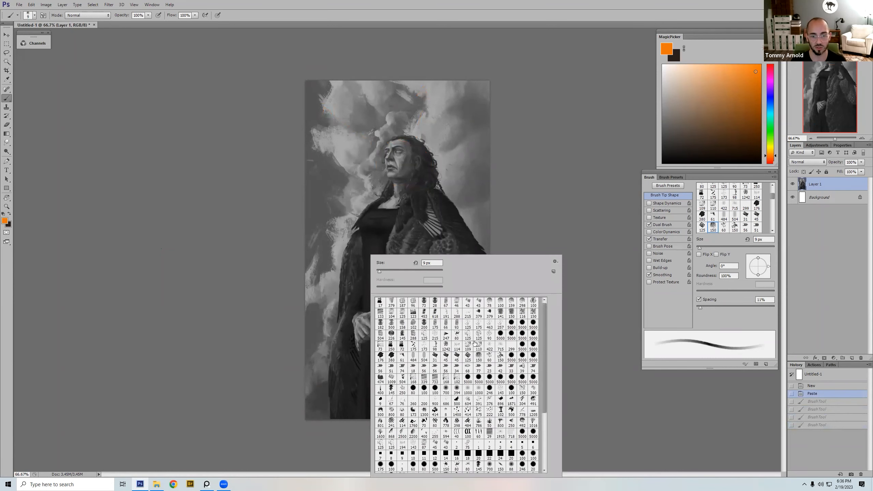
double_click(477, 328)
left_click(333, 375, "alt")
key("bracketleft")
key("bracketleft")
key("bracketleft")
key("bracketleft")
key("bracketleft")
key("bracketleft")
key("bracketleft")
key("bracketleft")
left_click_drag(329, 370, 330, 415)
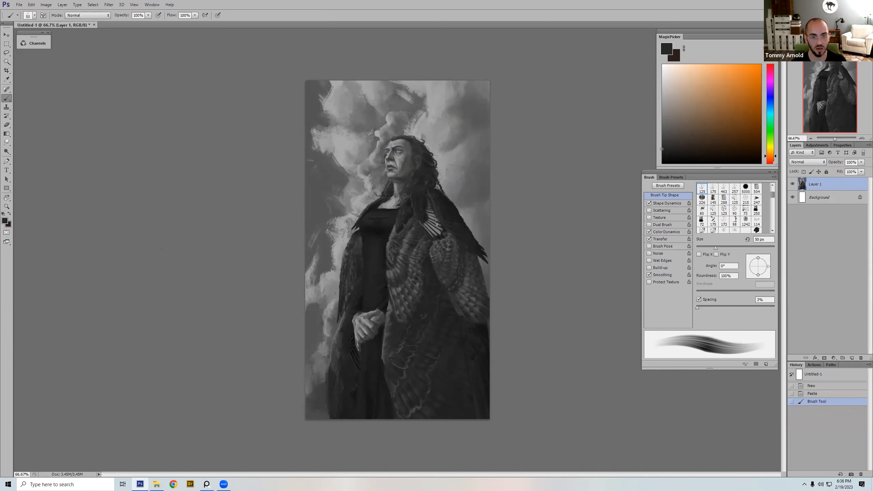
Step: Mark the face, the bright cloud and the lower left sky with 50 px orange strokes, undoing each mark
mouse_move(440, 223)
left_mouse_down()
mouse_move(411, 231)
mouse_move(427, 208)
mouse_move(440, 222)
left_mouse_up()
left_click(741, 64)
key("ctrl+z")
key("ctrl+z")
left_click_drag(407, 158, 387, 151)
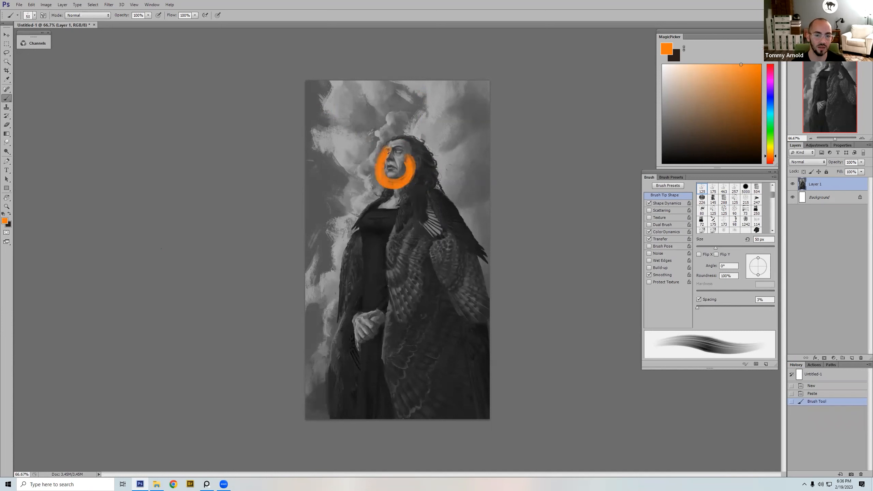
key("ctrl+z")
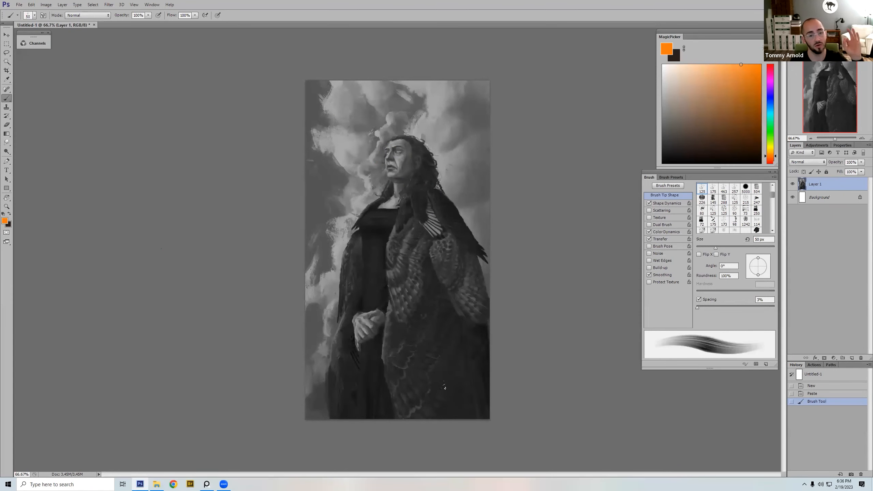
left_click_drag(348, 148, 339, 140)
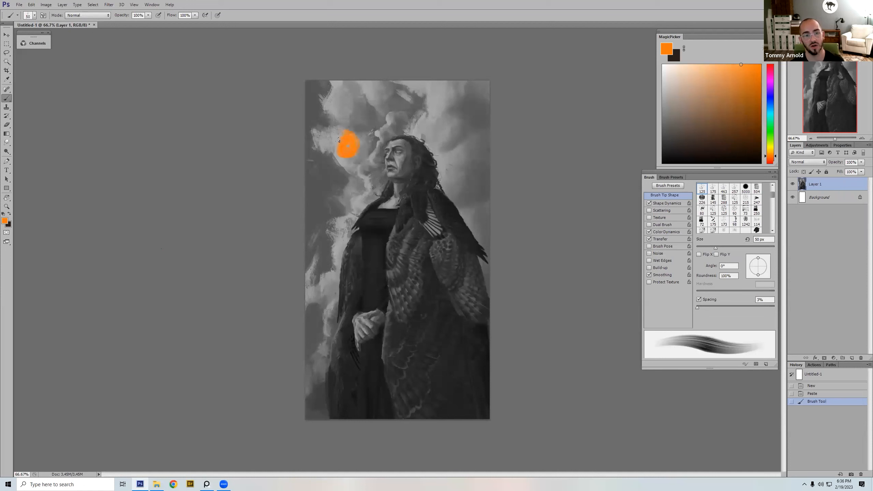
key("ctrl+z")
mouse_move(311, 362)
left_mouse_down()
mouse_move(317, 384)
mouse_move(319, 355)
left_mouse_up()
key("ctrl+z")
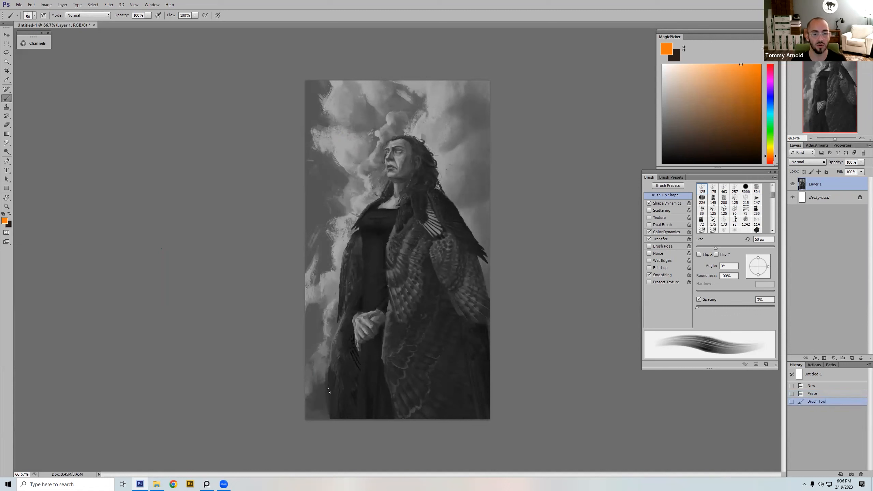
Step: Reduce the brush to 25 px, sample the sky grey and try a stroke beside the cloak's lower left edge
left_click(748, 152)
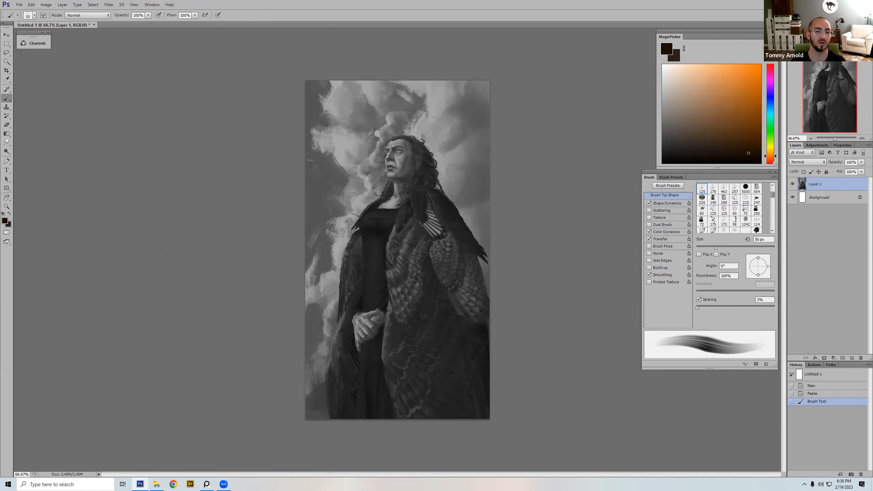
key("bracketleft")
key("bracketleft")
key("bracketleft")
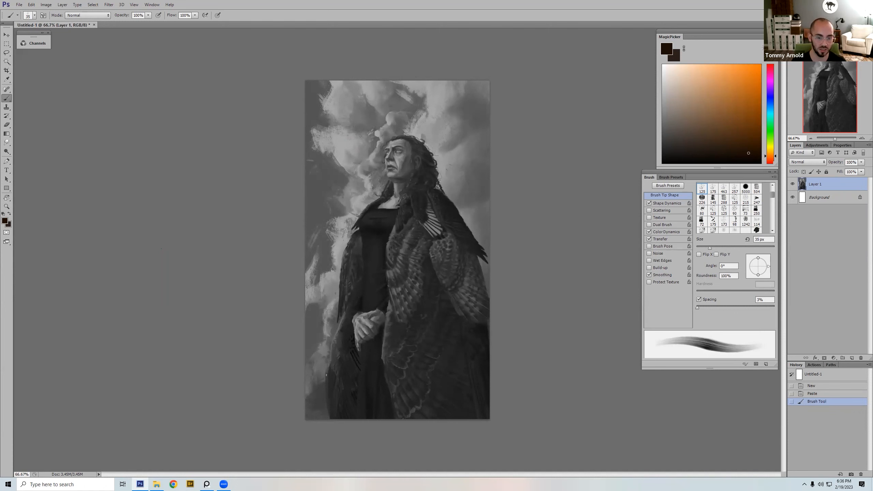
left_click(326, 363, "alt")
key("bracketleft")
key("bracketleft")
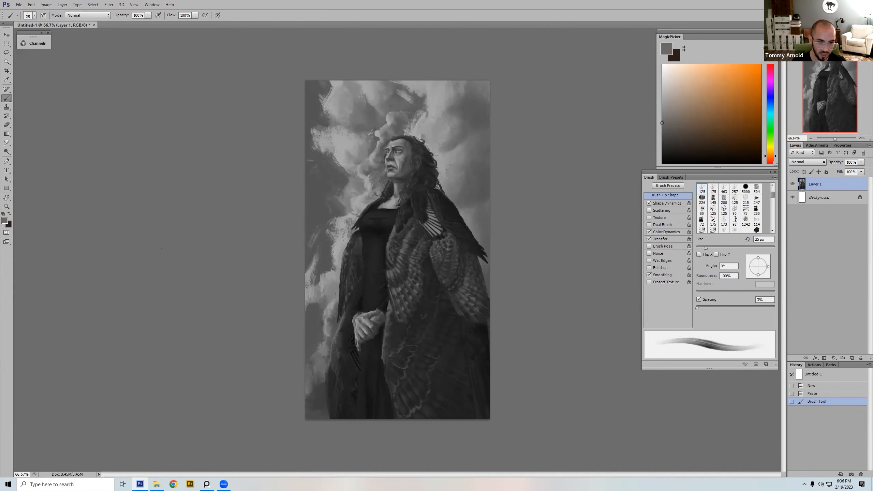
mouse_move(326, 381)
left_mouse_down()
mouse_move(325, 399)
mouse_move(318, 382)
left_mouse_up()
key("ctrl+z")
Step: Refine the cloak's lower left silhouette with short 25 px strokes of sampled sky grey and dark cloak grey
left_click(325, 385, "alt")
left_click_drag(318, 393, 322, 382)
left_click_drag(321, 394, 324, 381)
left_click_drag(324, 394, 326, 382)
left_click(326, 394, "alt")
left_click(340, 414, "alt")
left_click_drag(337, 426, 336, 427)
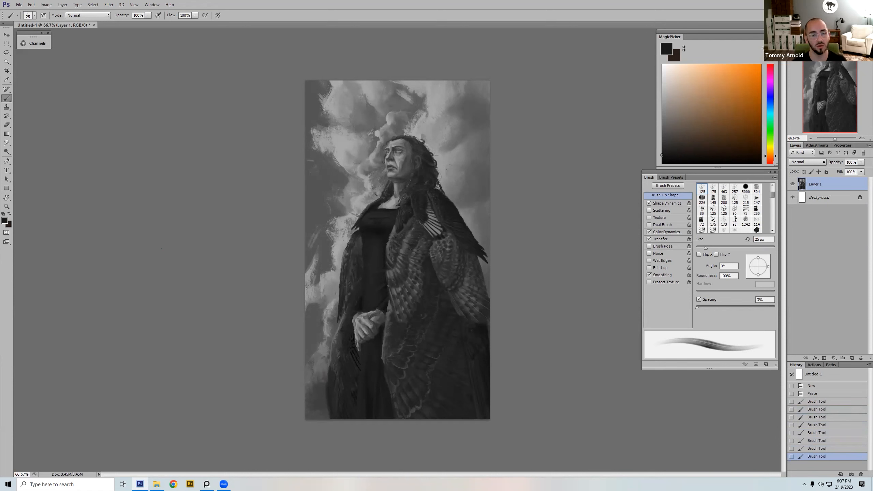
Step: Circle the figure's head with a dark 25 px stroke, mark the face, and undo both marks
left_click_drag(407, 131, 408, 129)
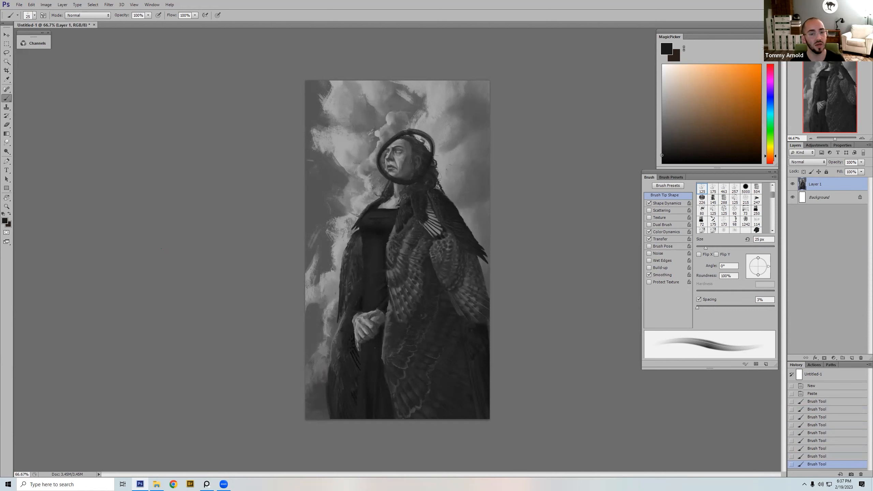
key("ctrl+z")
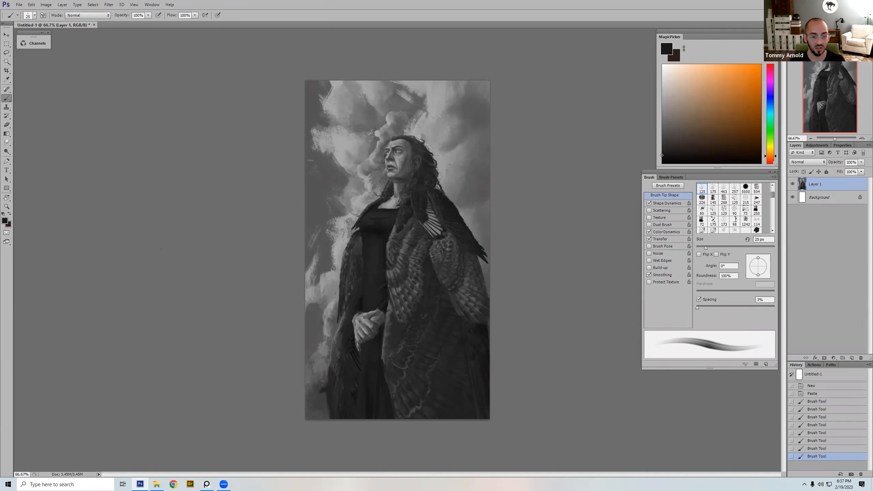
left_click_drag(391, 158, 387, 161)
key("ctrl+z")
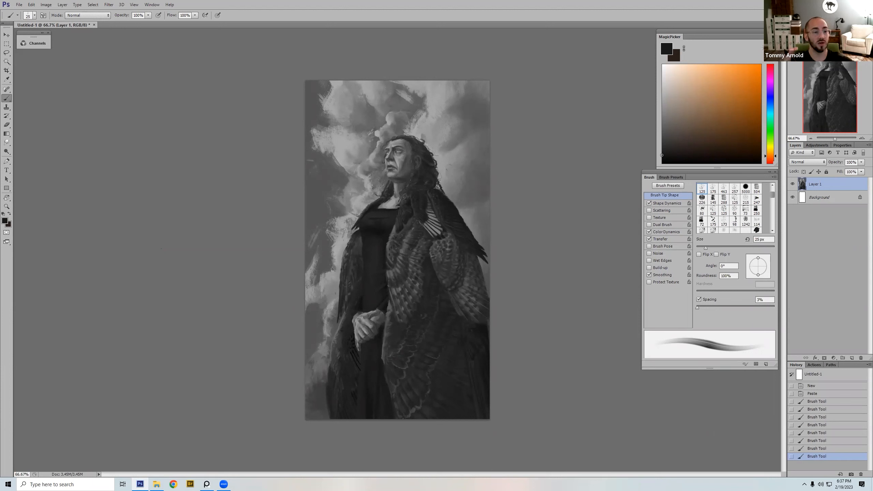
Step: Lasso the figure's head and upper torso with a 3 px feather, and paste two copies of the area as new layers
key("l")
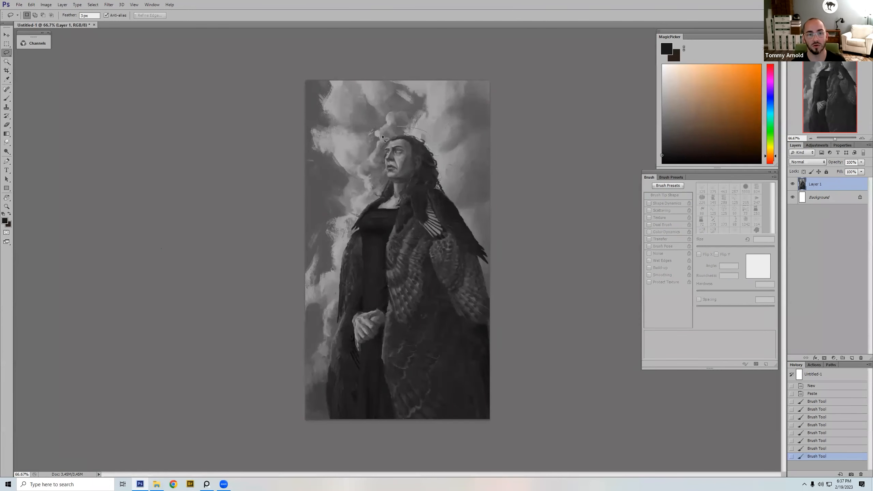
mouse_move(346, 196)
left_mouse_down()
mouse_move(343, 246)
mouse_move(471, 241)
mouse_move(359, 163)
left_mouse_up()
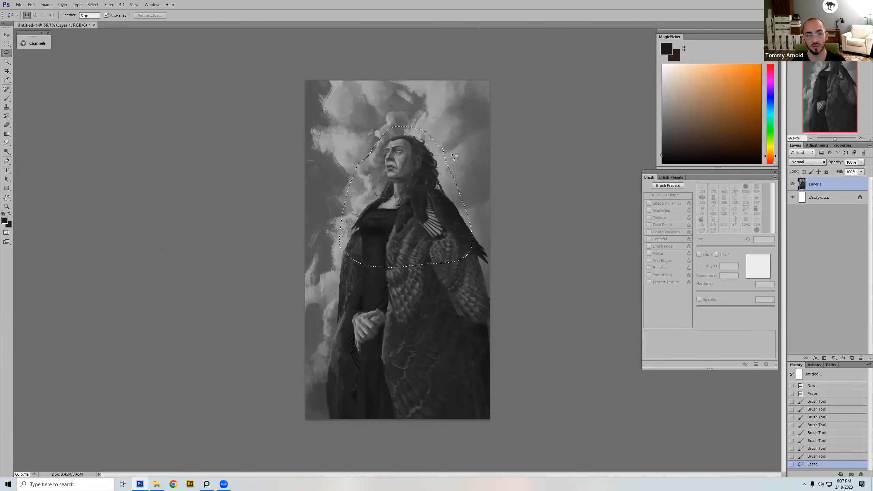
key("ctrl+c")
key("ctrl+v")
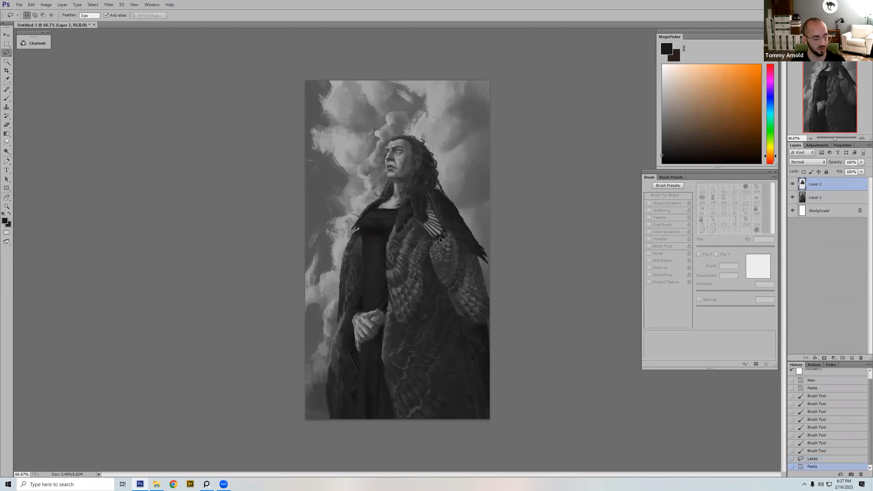
key("ctrl+v")
Step: Cancel the Levels adjustment on the topmost copy, hide Layer 3 and make Layer 2 the active layer
key("ctrl+l")
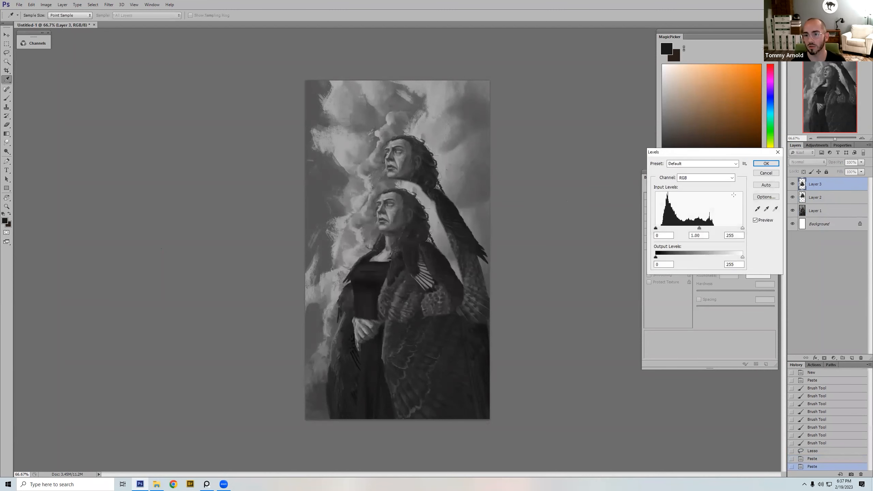
key("Escape")
left_click(792, 184)
left_click(818, 197)
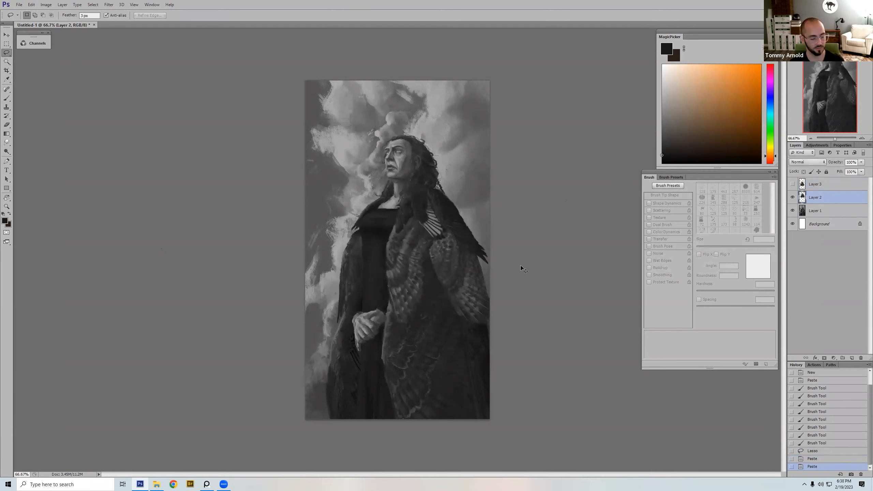
Step: Apply Levels to Layer 2 with input black 37, input white 183 and output black 21
key("ctrl+l")
left_click_drag(742, 227, 718, 228)
mouse_move(656, 228)
left_mouse_down()
mouse_move(677, 231)
mouse_move(668, 233)
left_mouse_up()
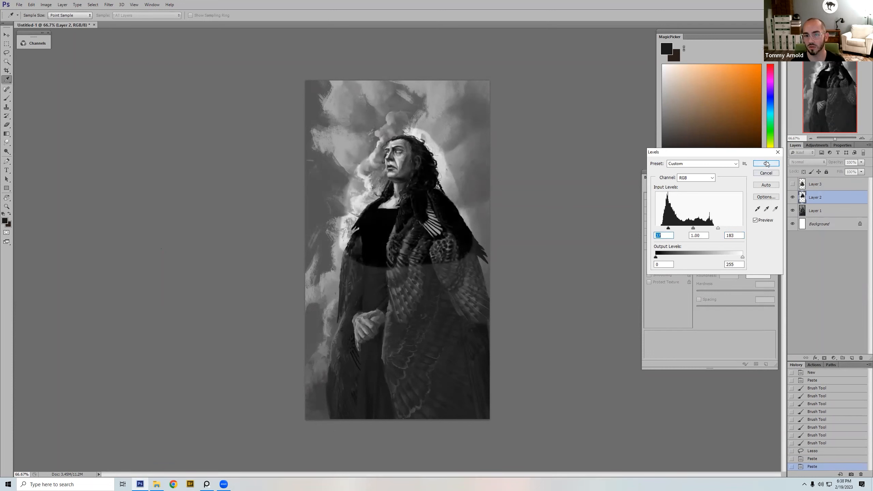
mouse_move(658, 258)
left_mouse_down()
mouse_move(670, 257)
mouse_move(663, 259)
left_mouse_up()
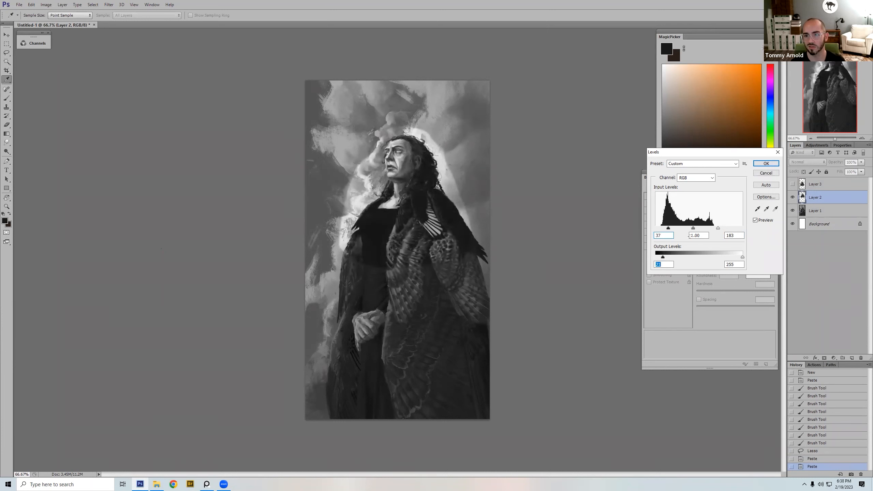
left_click(766, 163)
key("l")
Step: Hide Layer 2, select all of Layer 1, and paste a full-canvas copy of it as a new layer
left_click(803, 197, "ctrl")
key("ctrl+shift+i")
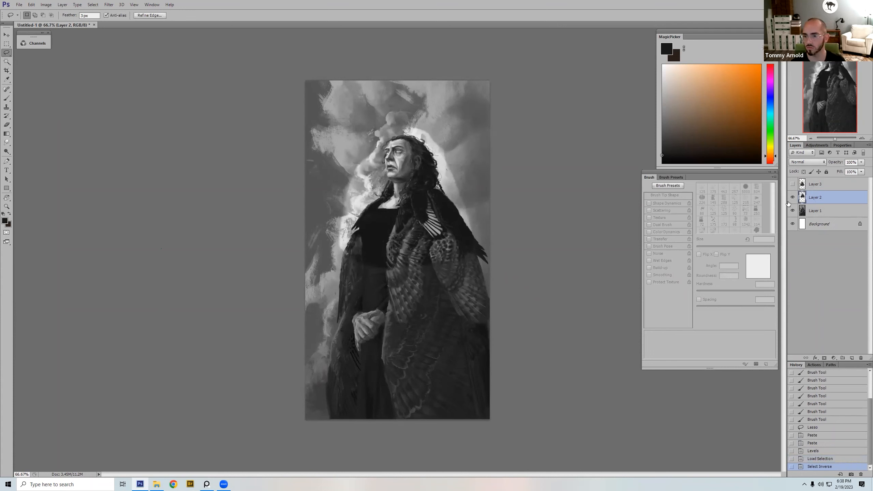
left_click(792, 197)
left_click(814, 210)
key("ctrl+d")
key("ctrl+a")
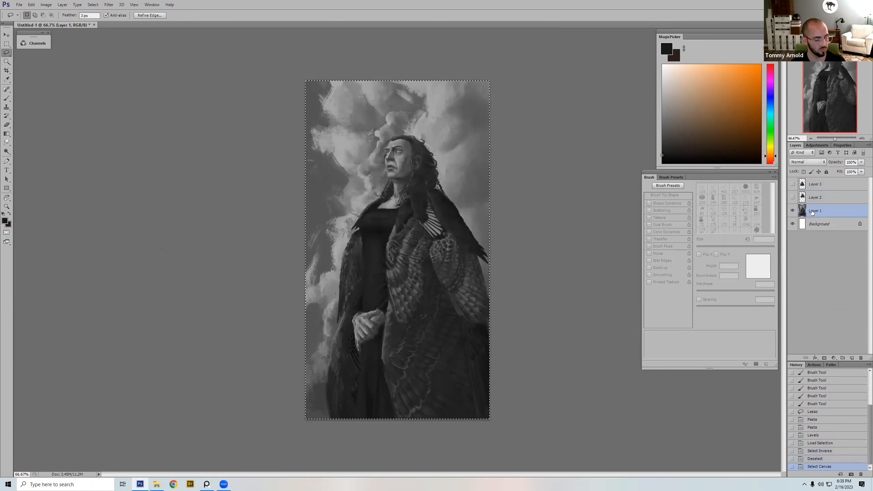
key("ctrl+c")
key("ctrl+v")
Step: Darken the pasted full-canvas copy of the painting with a Levels adjustment
key("ctrl+l")
left_click_drag(699, 229, 658, 230)
left_click_drag(739, 229, 737, 229)
left_click_drag(658, 229, 660, 230)
left_click(660, 230)
left_click(766, 163)
key("l")
Step: Show Layer 2 over the darkened copy and make it the active layer
left_click(792, 197)
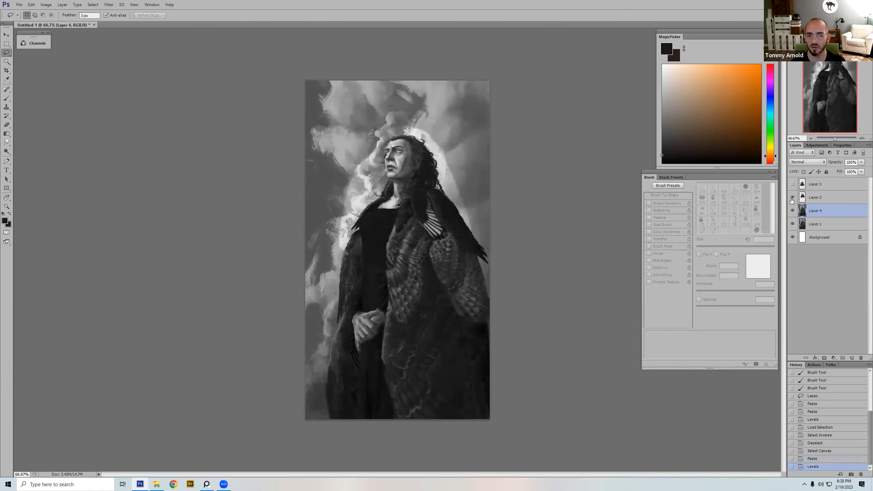
left_click(792, 200)
left_click(820, 200)
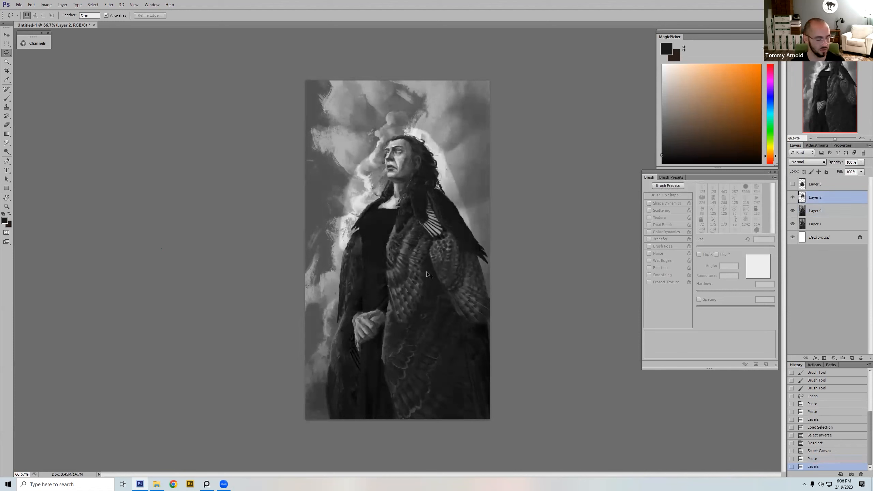
Step: Fade the lower edge of Layer 2's brightened patch across the cloak with a soft round eraser, and reduce the eraser to 100 px
key("e")
right_click(428, 222)
double_click(504, 357)
left_click_drag(356, 296, 347, 305)
key("bracketleft")
key("bracketleft")
key("bracketleft")
key("bracketleft")
key("bracketleft")
key("bracketleft")
key("bracketleft")
key("bracketleft")
key("bracketleft")
key("bracketleft")
Step: Erase the bright halo around the figure's head and shoulders on Layer 2 with a textured eraser of about 45 px
right_click(390, 155)
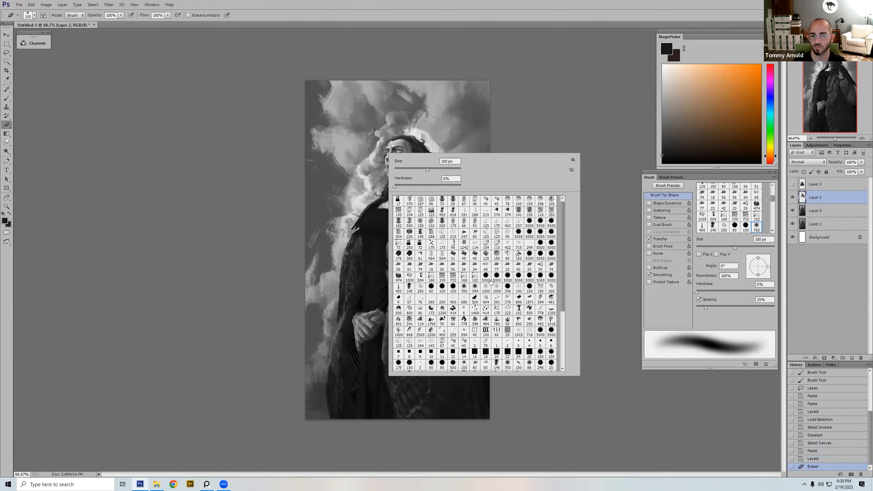
double_click(498, 255)
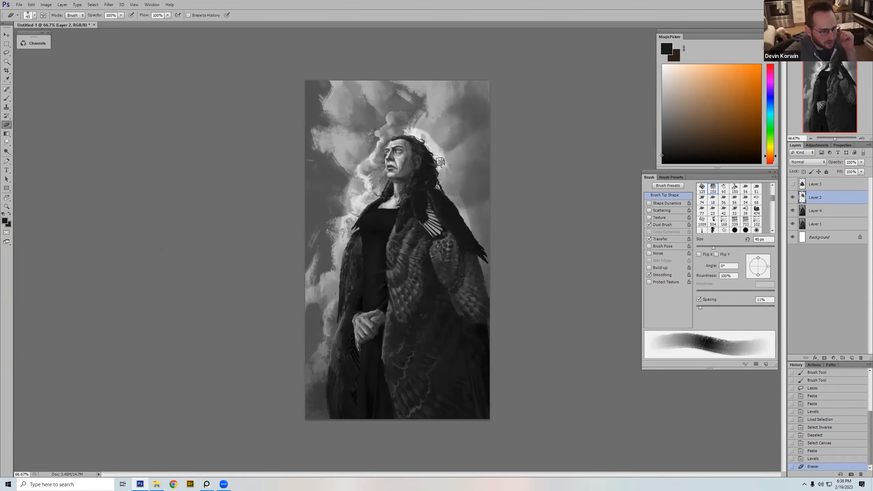
left_click_drag(472, 233, 456, 205)
key("bracketright")
key("bracketright")
mouse_move(436, 137)
left_mouse_down()
mouse_move(400, 130)
mouse_move(371, 141)
mouse_move(392, 107)
mouse_move(347, 161)
mouse_move(375, 146)
mouse_move(376, 158)
mouse_move(382, 142)
mouse_move(384, 186)
mouse_move(341, 235)
mouse_move(365, 179)
mouse_move(347, 182)
left_mouse_up()
key("bracketleft")
key("bracketleft")
key("bracketleft")
key("bracketleft")
key("bracketright")
key("bracketright")
left_click_drag(354, 150, 331, 202)
key("bracketleft")
key("bracketleft")
key("bracketleft")
key("bracketleft")
mouse_move(458, 201)
left_mouse_down()
mouse_move(477, 235)
mouse_move(444, 183)
left_mouse_up()
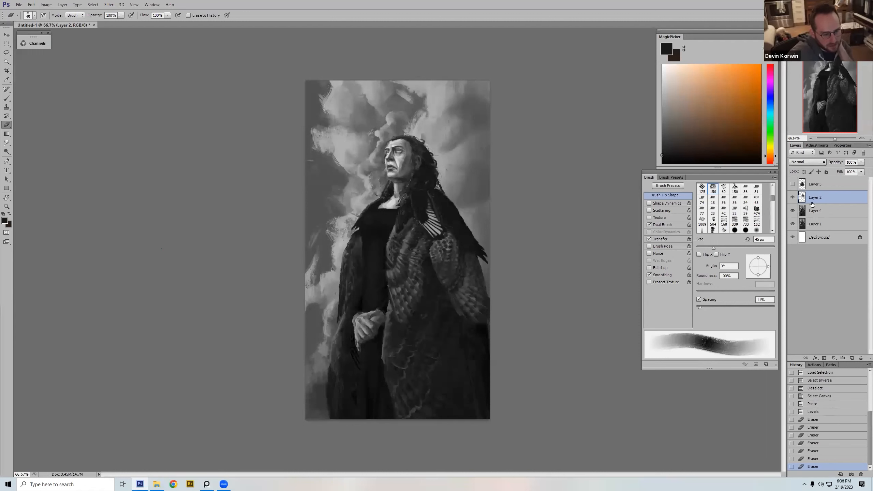
Step: Compare the painting with and without Layer 2, and erase one more small spot of it beside the face
left_click(792, 198)
left_click(792, 198)
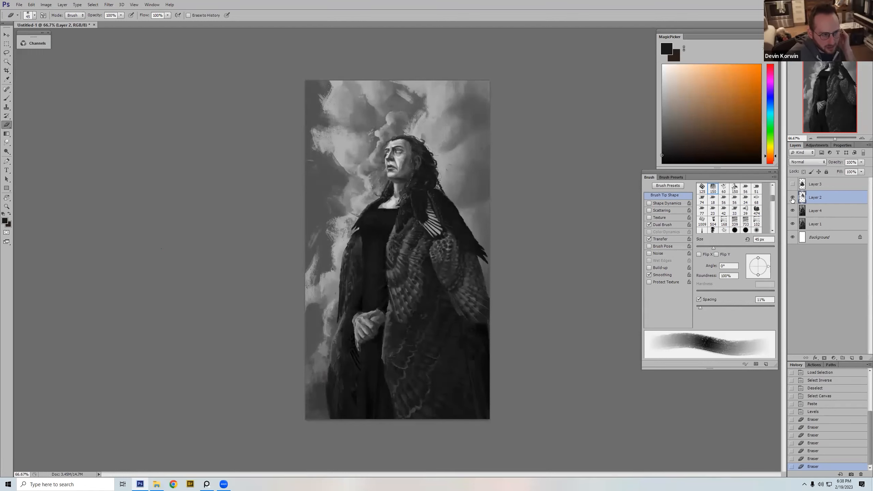
left_click(792, 198)
left_click(792, 199)
left_click(792, 199)
left_click(792, 200)
left_click(793, 201)
left_click(792, 201)
left_click_drag(373, 176, 375, 176)
Step: Choose a 125 px textured brush, and group Layer 2 and Layer 4 together
key("b")
right_click(395, 256)
double_click(480, 247)
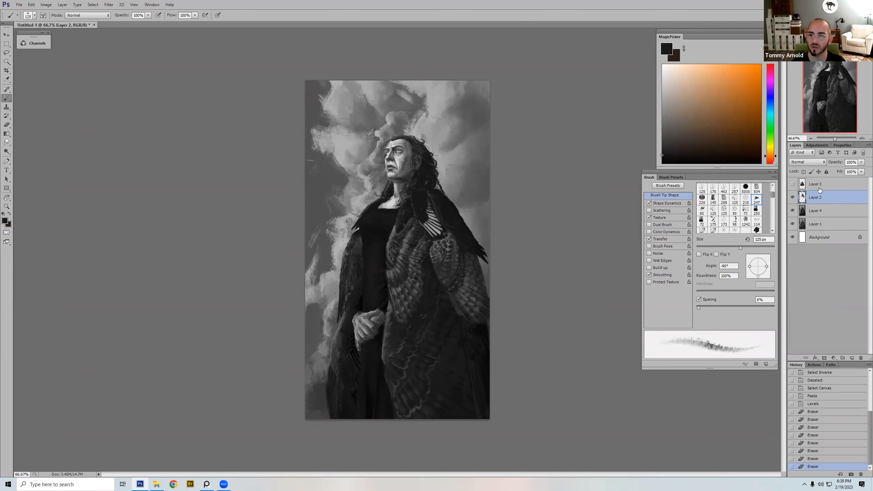
left_click(817, 211, "shift")
key("ctrl+g")
Step: Compare the painting with and without Group 1, and with and without Layer 2 inside it
left_click(793, 195)
left_click(794, 195)
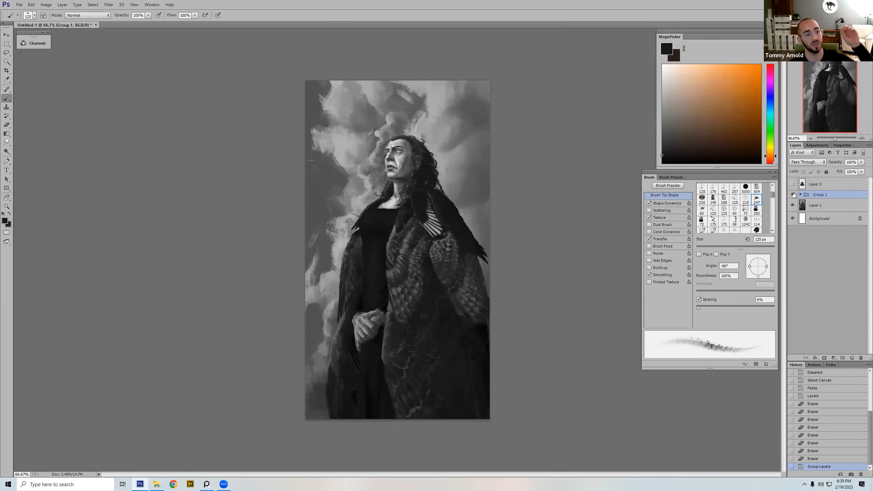
left_click(793, 195)
left_click(793, 195)
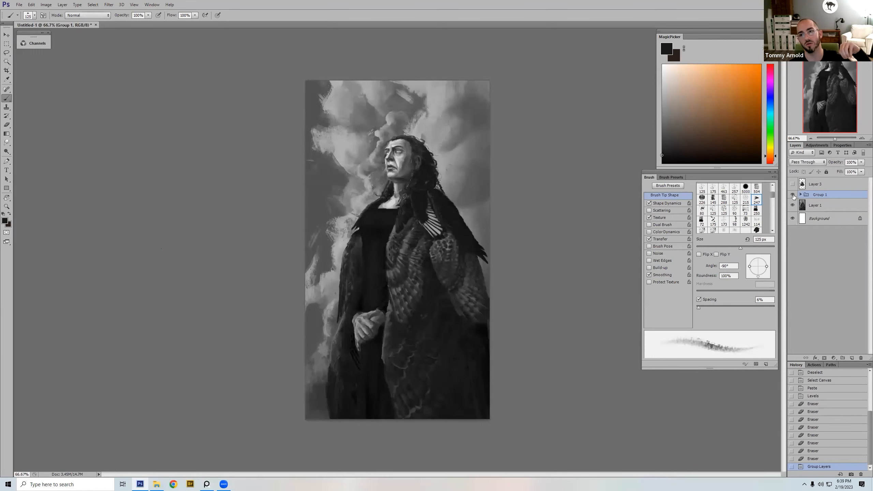
left_click(800, 195)
left_click(792, 205)
left_click(793, 206)
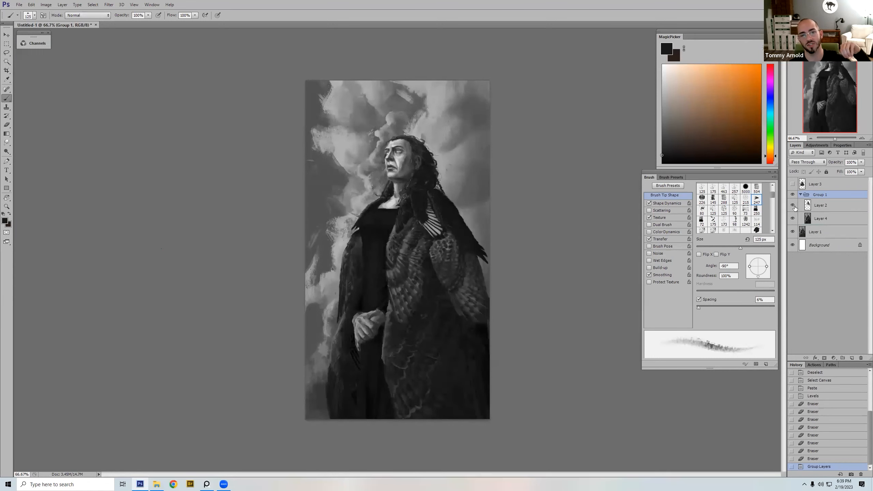
Step: Add a new layer inside Group 1, try orange brush marks around the head, and undo the marks
left_click(744, 73)
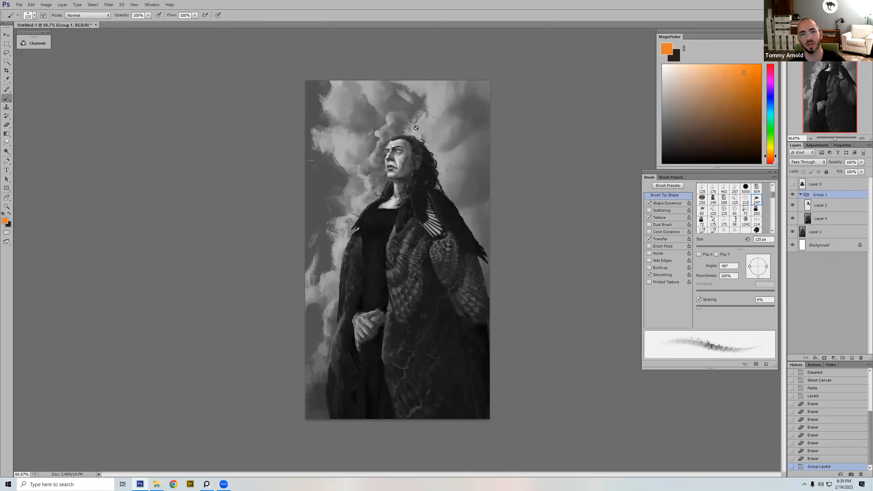
left_click(852, 358)
left_click_drag(375, 134, 406, 157)
key("bracketleft")
key("bracketleft")
key("bracketleft")
key("bracketleft")
key("ctrl+z")
key("ctrl+z")
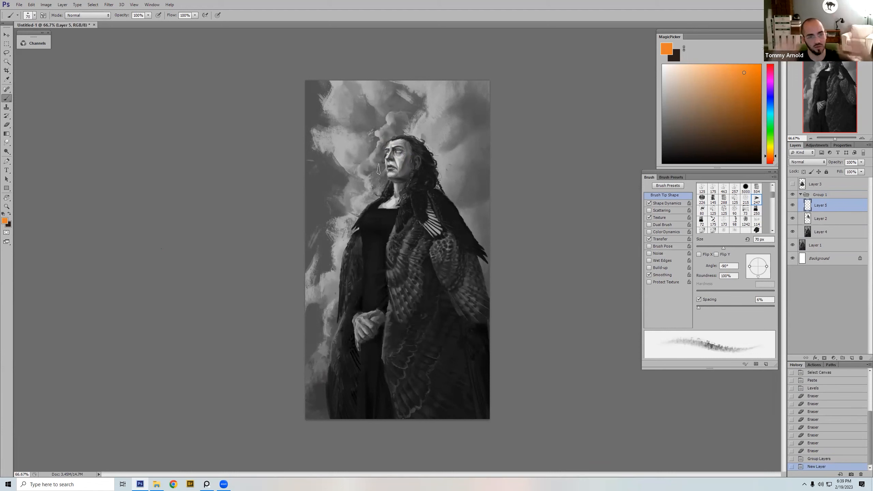
Step: Choose a 175 px streaky brush and sample the dark grey from the sky's upper left
right_click(362, 137)
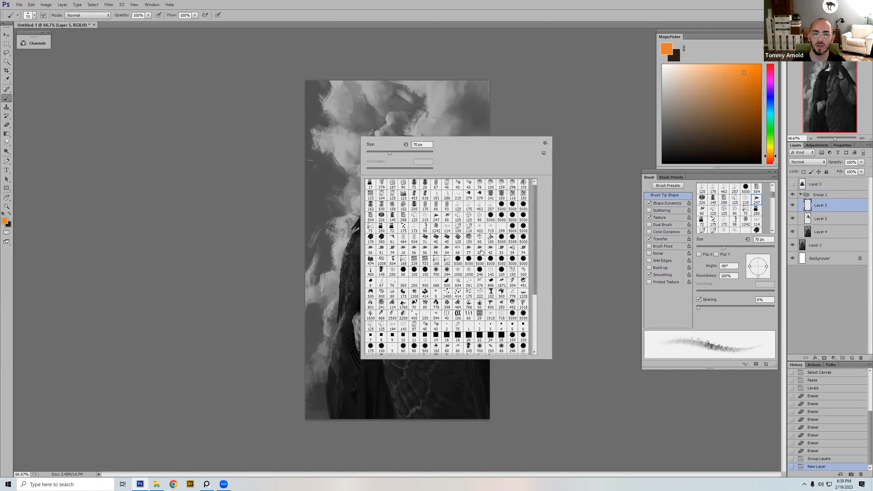
double_click(467, 207)
left_click(316, 116, "alt")
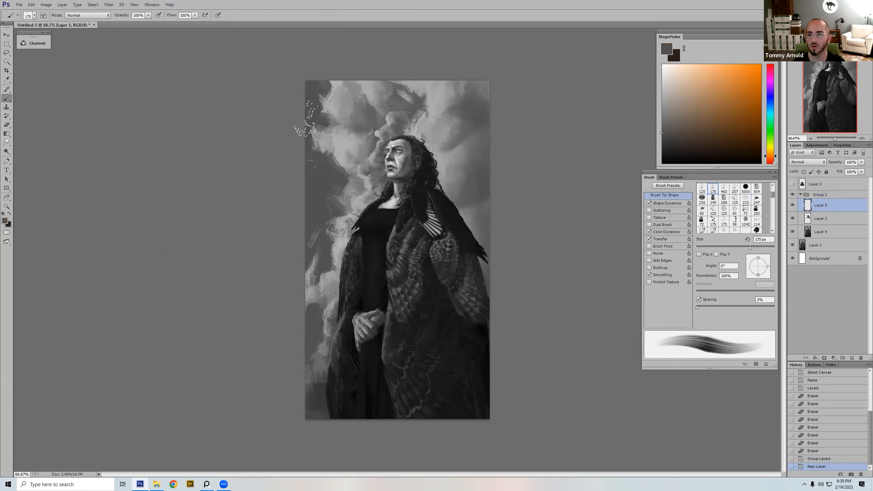
Step: Collapse Group 1 and paste a merged copy of the whole canvas as a new layer above it
left_click(801, 194)
key("ctrl+a")
key("ctrl+shift+c")
key("ctrl+v")
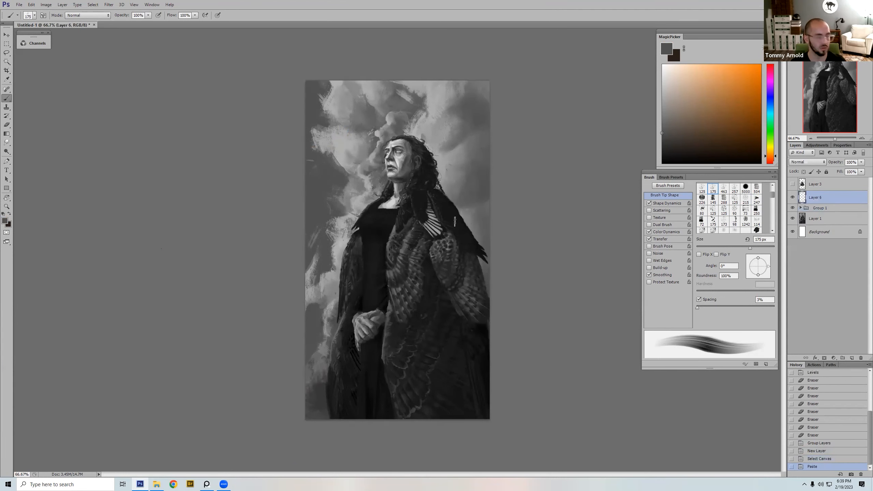
Step: Set up the Smudge tool with the scattered speckle tip numbered 900, sized to 150 px
key("r")
right_click(422, 201)
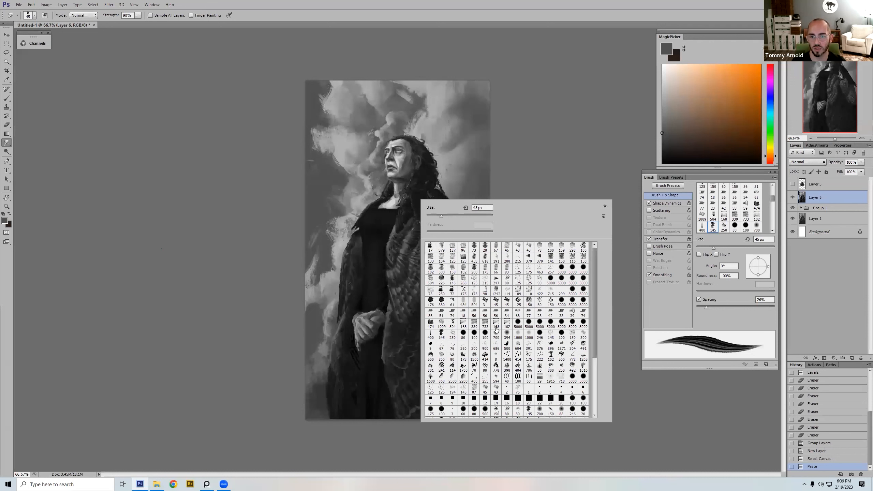
left_click(485, 346)
key("Return")
key("bracketleft")
key("bracketleft")
key("bracketleft")
key("bracketleft")
key("bracketleft")
key("bracketleft")
key("bracketleft")
key("bracketright")
key("bracketright")
key("bracketright")
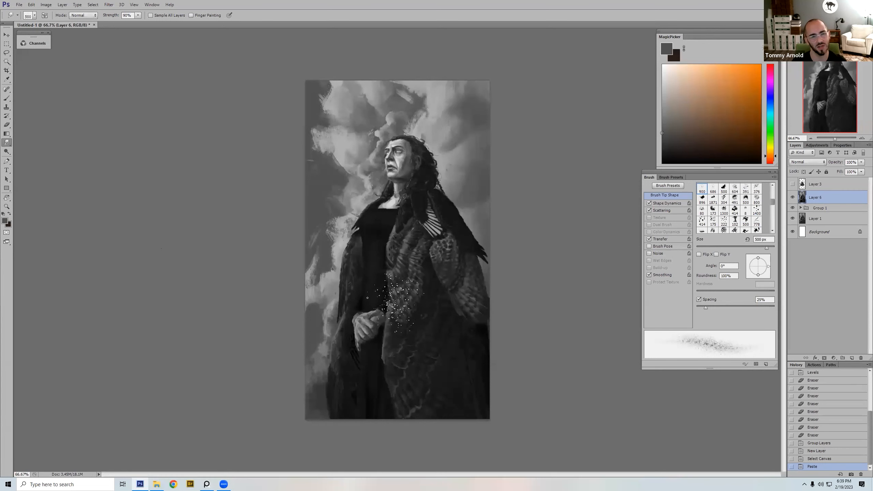
key("bracketright")
key("bracketright")
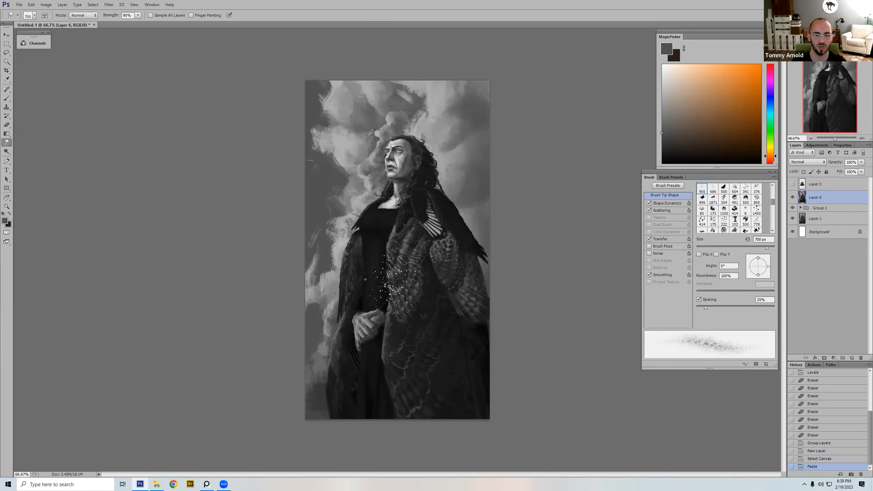
key("period")
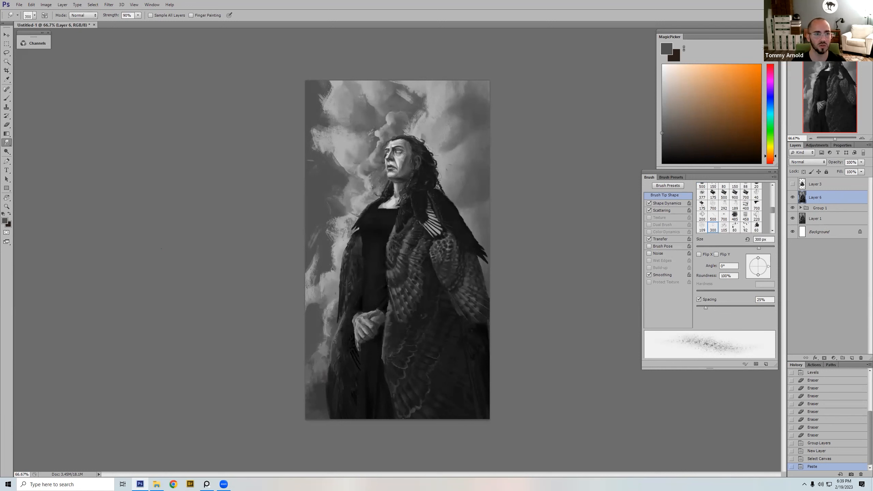
key("shift+comma")
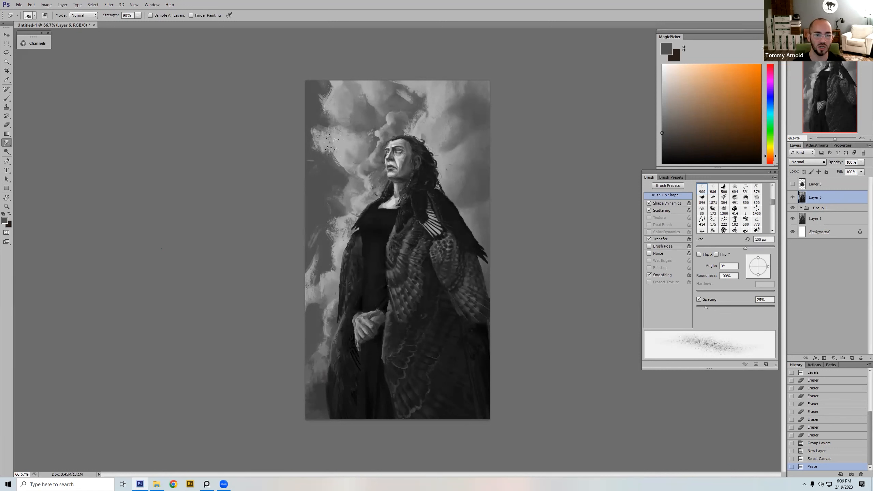
Step: Smudge the sky around the head and hair with the speckle tip enlarged to 200 px, and undo the last smudge
mouse_move(333, 144)
left_mouse_down()
mouse_move(354, 169)
mouse_move(428, 148)
mouse_move(445, 132)
left_mouse_up()
key("bracketright")
key("bracketright")
key("bracketright")
key("bracketright")
key("bracketright")
key("ctrl+z")
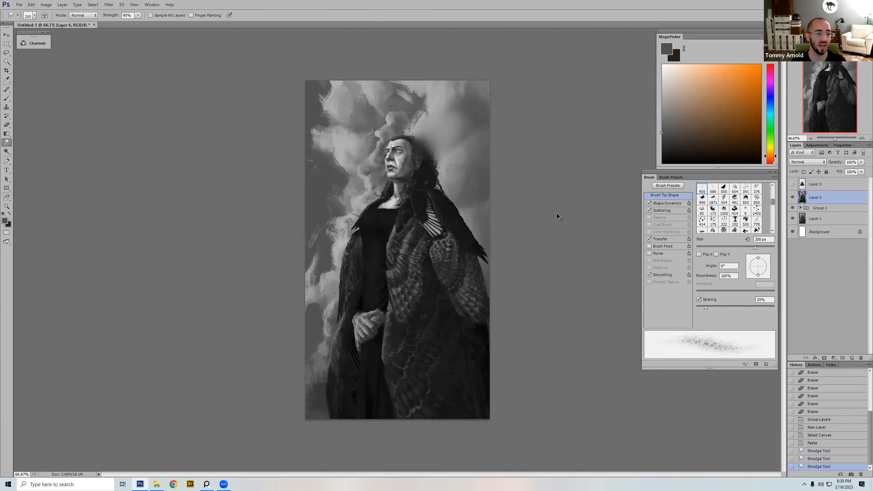
key("ctrl+space")
left_click_drag(415, 82, 482, 165)
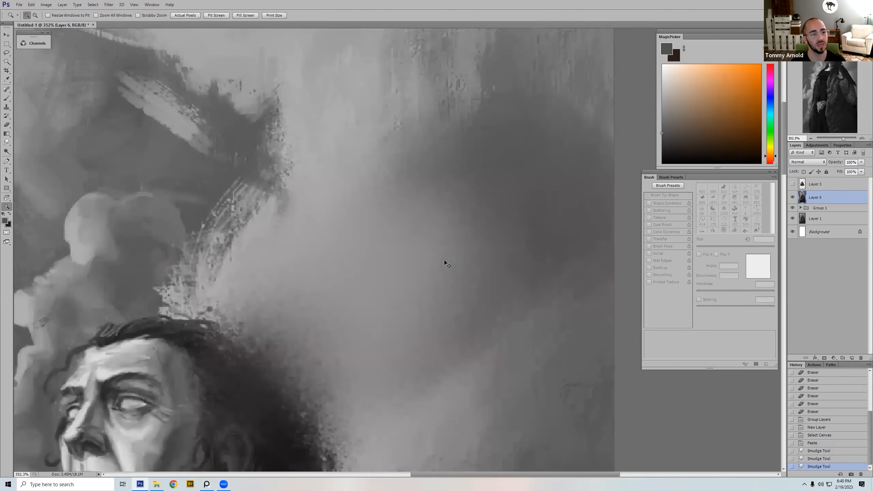
key("ctrl+z")
key("ctrl+0")
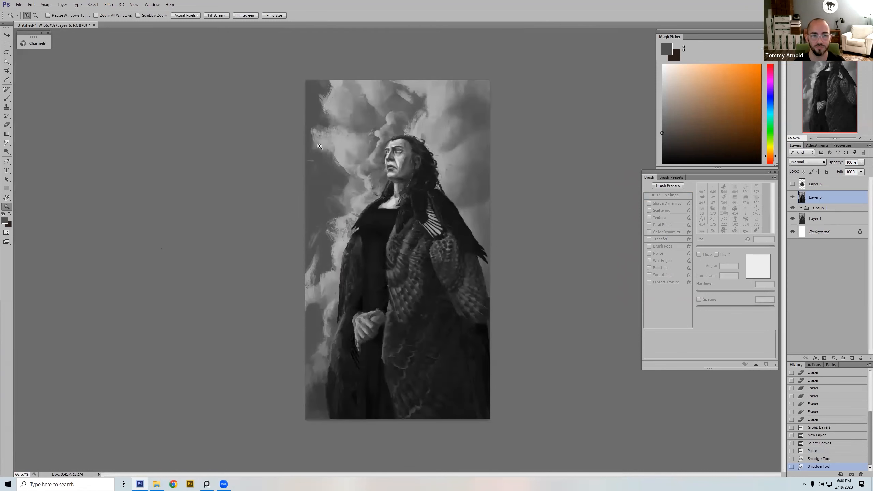
Step: Soften the cloud edges in the sky's upper left with short smudge strokes of about 60 px
key("r")
key("[")
key("[")
mouse_move(322, 135)
left_mouse_down()
mouse_move(317, 144)
mouse_move(315, 132)
left_mouse_up()
left_click_drag(320, 133, 321, 127)
left_click_drag(328, 129, 319, 101)
mouse_move(321, 104)
left_mouse_down()
mouse_move(316, 98)
mouse_move(326, 93)
left_mouse_up()
left_click_drag(325, 96, 322, 100)
left_click_drag(332, 154, 340, 164)
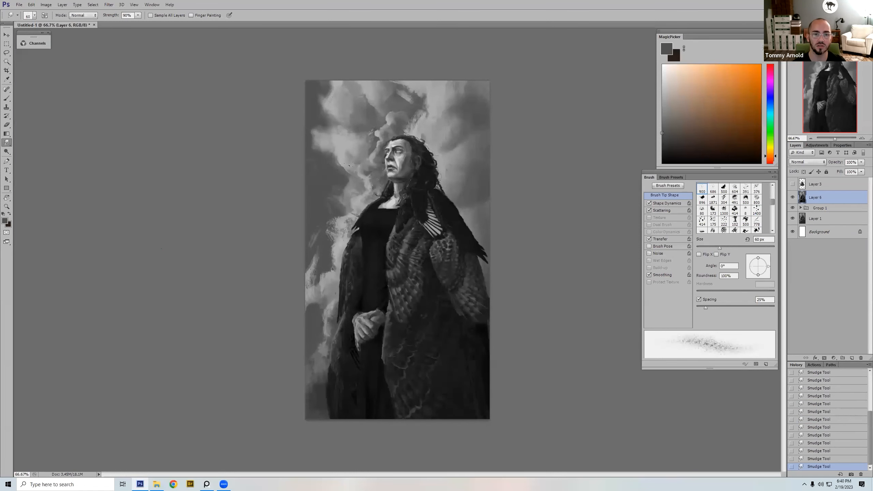
Step: Blend the clouds left of the figure's face and shoulder with smudge strokes of about 60 px
key("bracketleft")
key("bracketright")
key("bracketright")
key("bracketleft")
key("bracketleft")
key("bracketright")
key("bracketright")
key("bracketright")
key("bracketright")
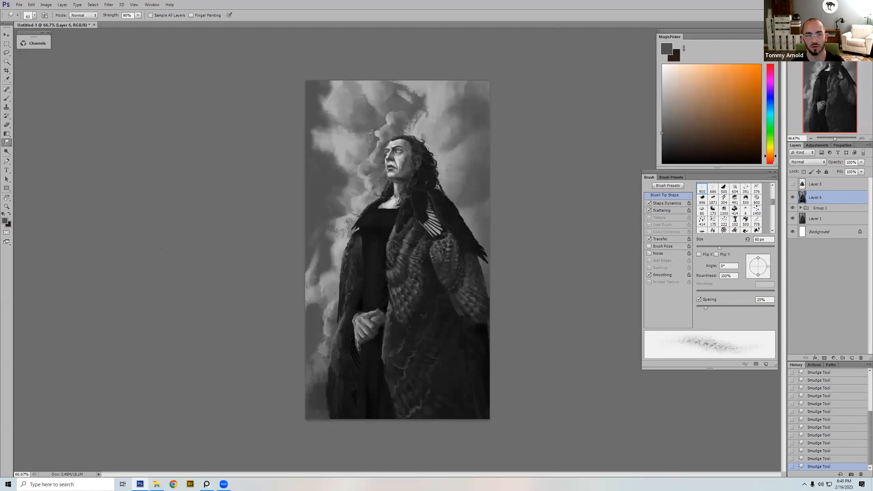
Step: Smooth the clouds above and right of the head with smudge strokes between 50 and 90 px
key("bracketleft")
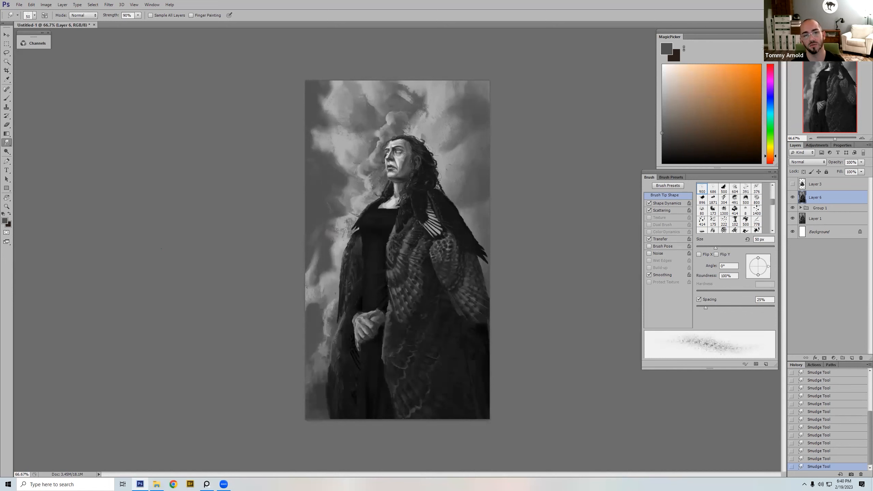
key("bracketleft")
key("bracketleft")
key("bracketright")
key("bracketright")
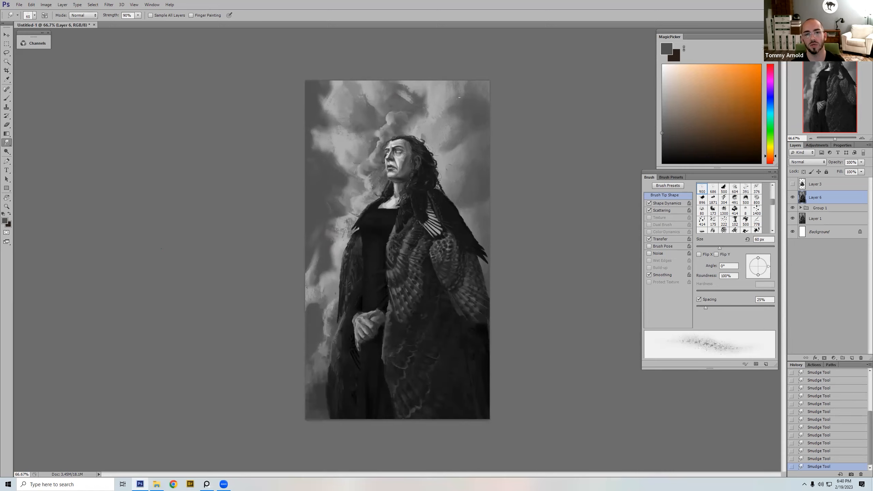
key("bracketleft")
key("bracketleft")
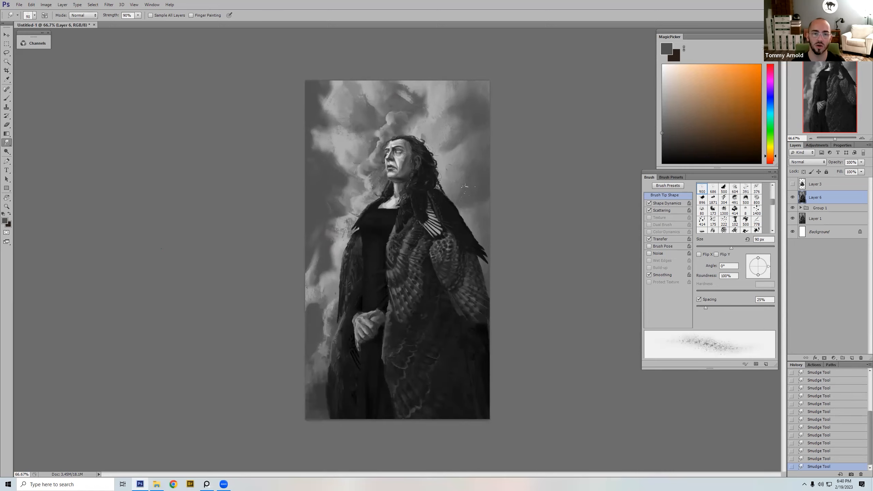
key("bracketright")
key("bracketright")
Step: Soften the bright cloud patches along the cloak's left side with smudge strokes from 30 to 60 px
key("bracketleft")
key("bracketleft")
key("bracketleft")
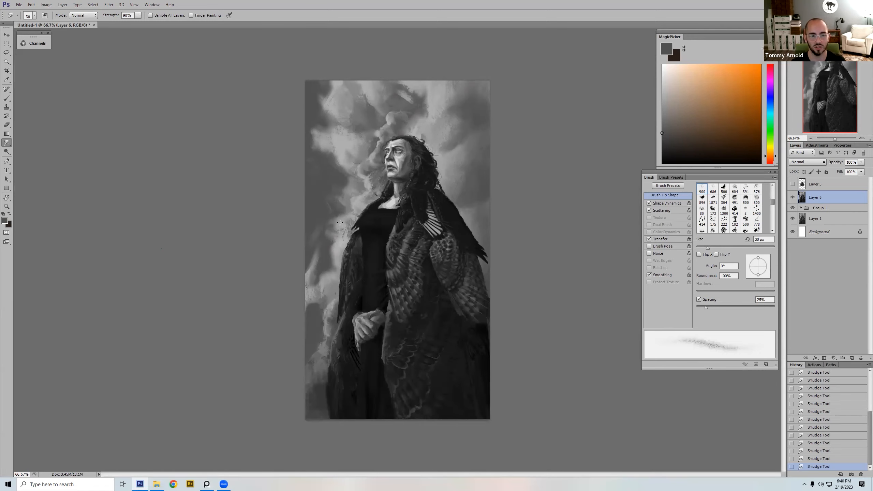
key("bracketright")
key("bracketright")
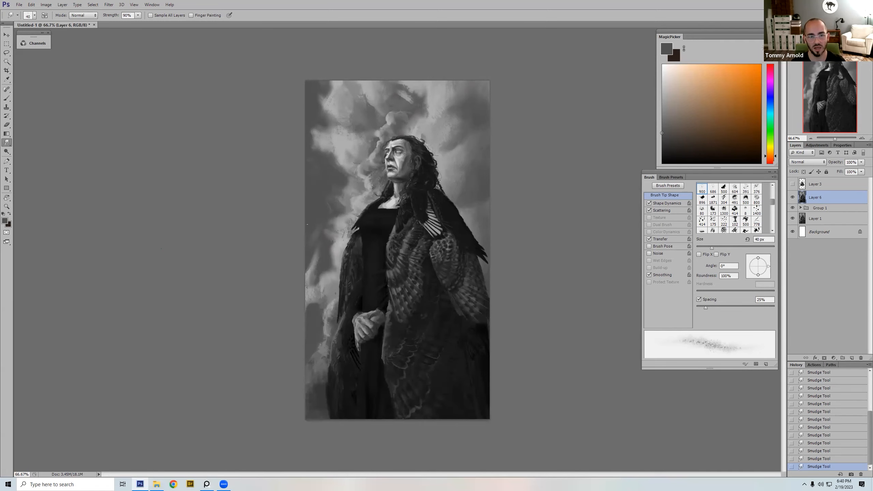
key("bracketright")
key("bracketright")
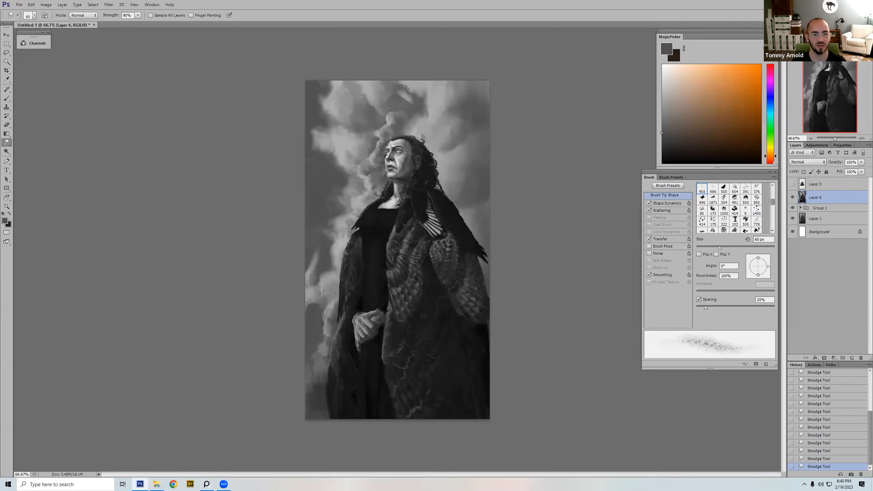
Step: Smudge the clouds beside the cloak on both sides of the figure with brush sizes between 35 and 70 px
key("bracketleft")
key("bracketleft")
key("bracketleft")
key("bracketleft")
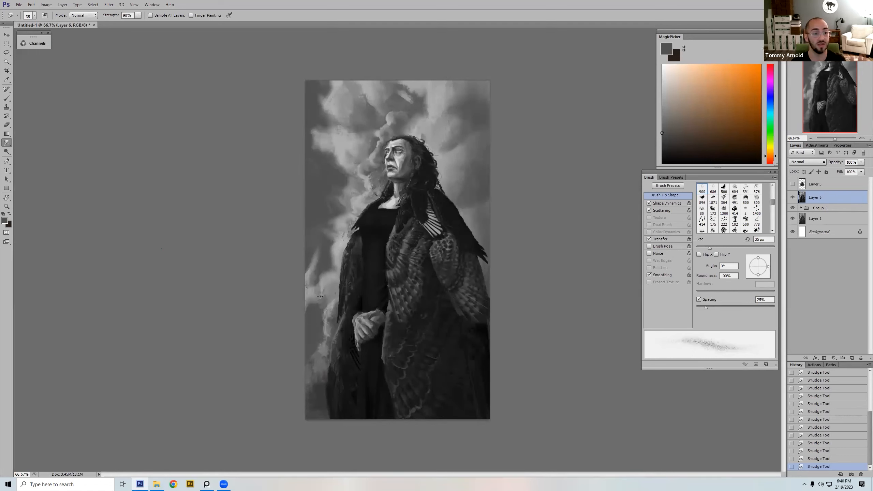
key("bracketright")
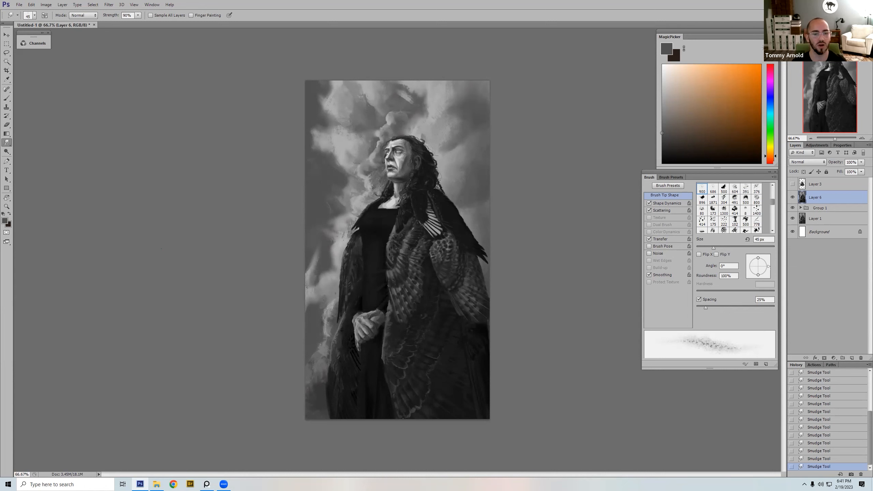
key("bracketright")
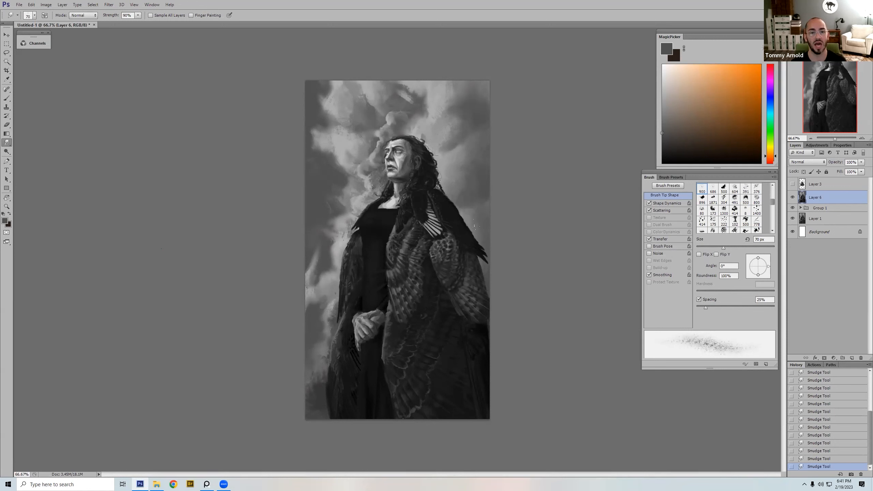
Step: Soften the cloud edges in front of the face with fine smudge strokes between 25 and 45 px
key("bracketleft")
key("bracketleft")
key("bracketleft")
key("bracketleft")
key("bracketleft")
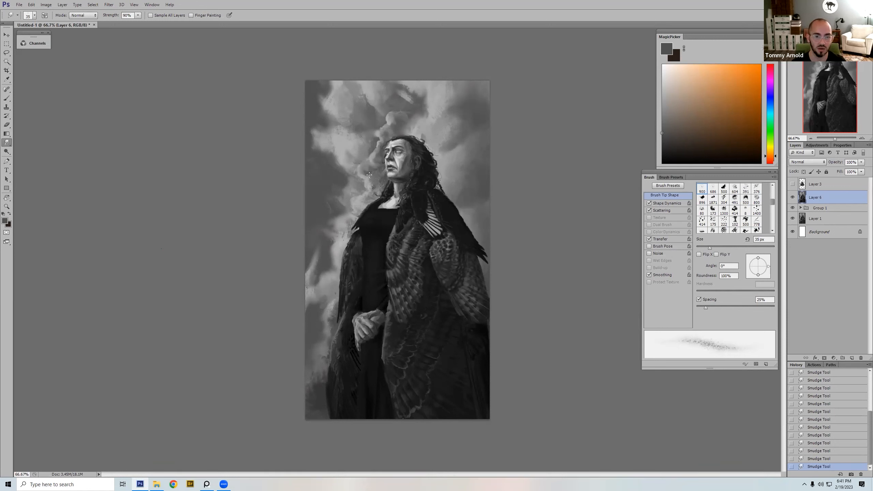
key("bracketright")
key("bracketright")
key("bracketright")
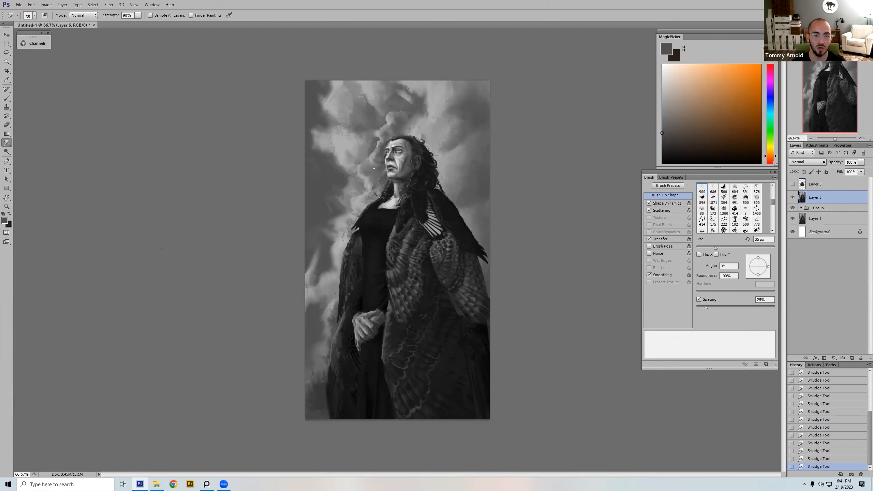
key("bracketleft")
key("bracketleft")
key("bracketleft")
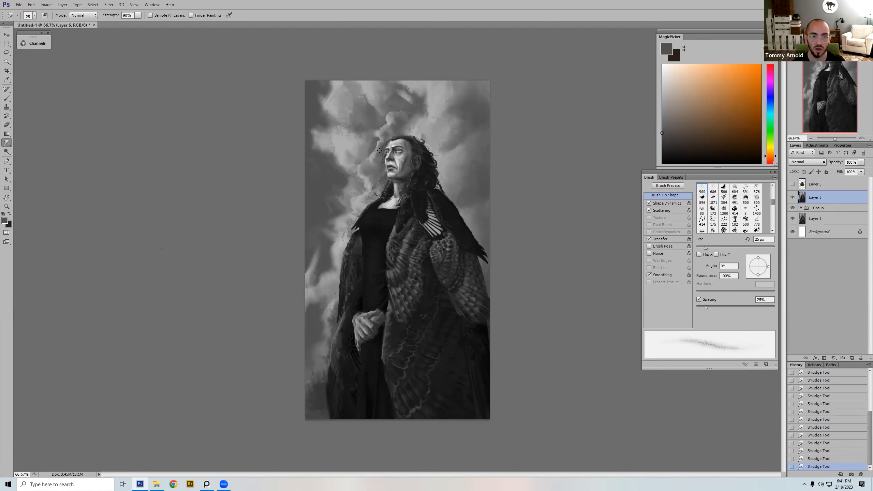
key("bracketright")
key("bracketright")
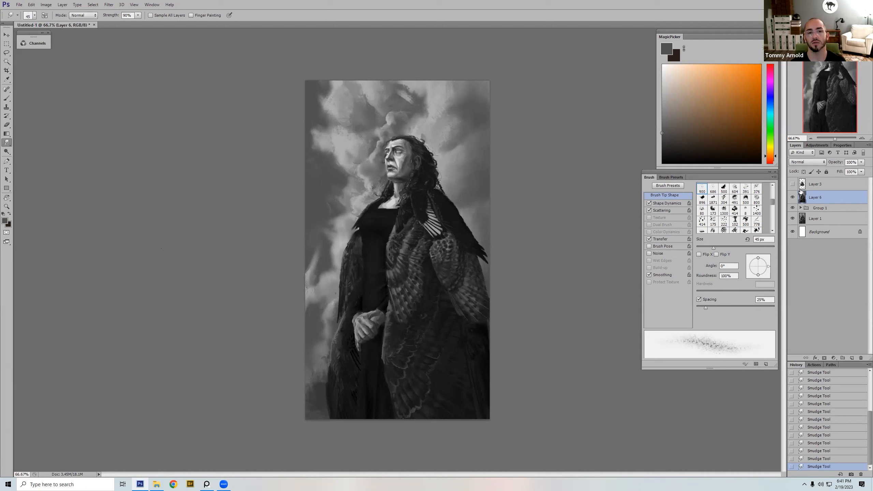
Step: Compare the painting with and without Layer 6 and smudge the upper-left clouds at up to 80 px
left_click(792, 197)
left_click(793, 198)
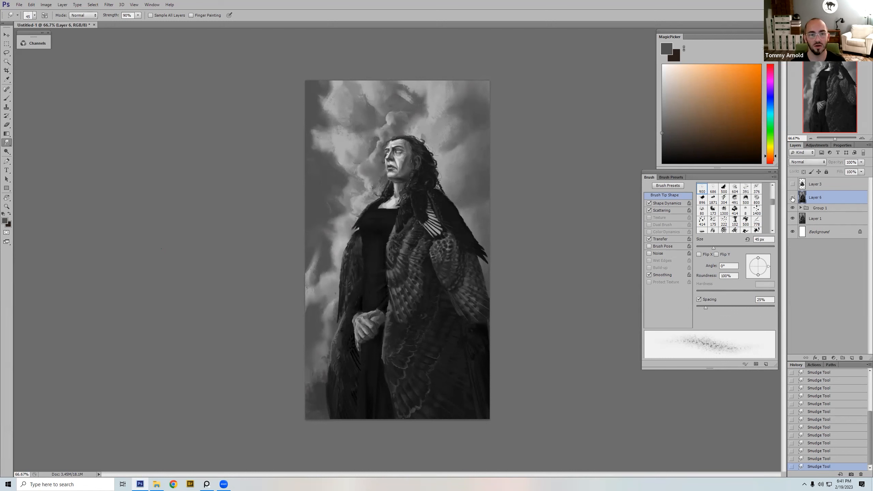
key("bracketleft")
key("bracketleft")
key("bracketleft")
key("bracketright")
key("bracketright")
key("bracketright")
key("bracketright")
key("bracketright")
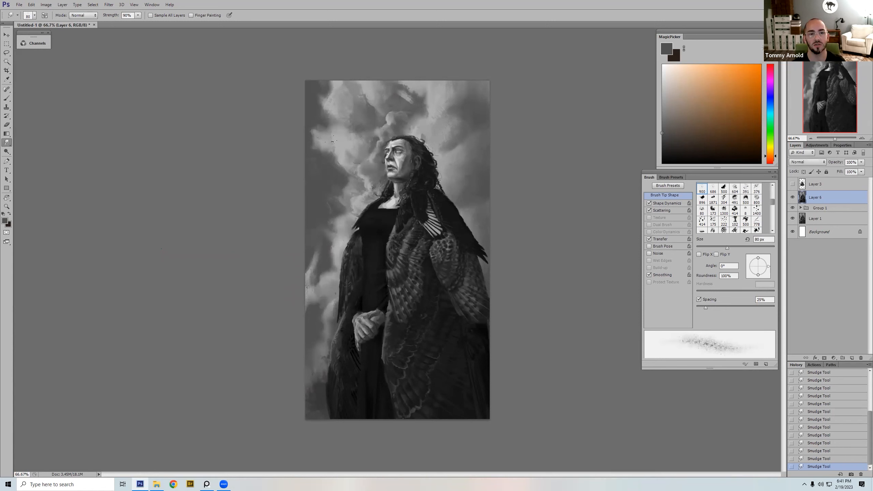
Step: Brush large cloud shapes into the sky's upper-left area with the textured 173 brush tip at full opacity
key("b")
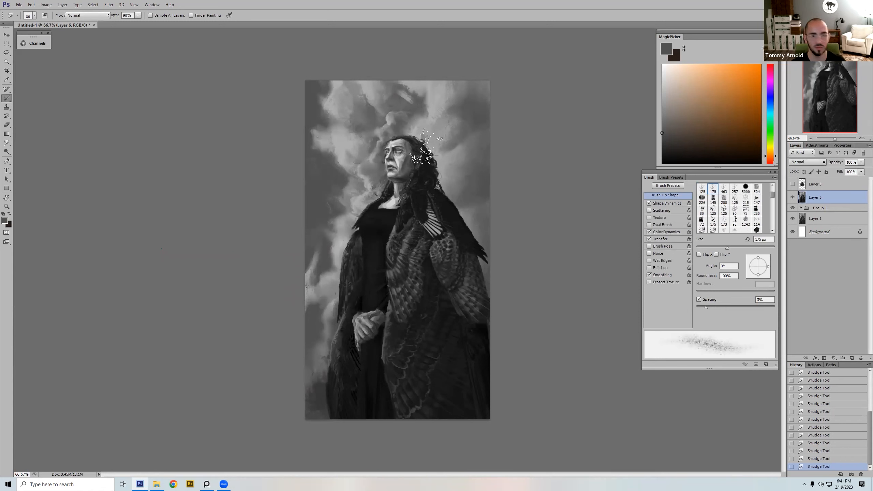
right_click(460, 206)
double_click(474, 302)
left_click(362, 109, "alt")
key("bracketright")
key("bracketright")
key("bracketright")
left_click_drag(357, 111, 345, 120)
mouse_move(340, 118)
left_mouse_down()
mouse_move(333, 102)
mouse_move(333, 136)
left_mouse_up()
left_click(343, 101, "alt")
left_click(318, 110, "alt")
Step: Paint a smaller accent near the sky's upper-left edge and enlarge the brush to 300 px for the clouds above the head
key("bracketleft")
key("bracketleft")
key("bracketleft")
left_click_drag(327, 98, 323, 108)
left_click(389, 101, "alt")
key("bracketright")
key("bracketright")
key("bracketright")
key("bracketright")
Step: Mark the forehead and hairline with light orange strokes of 20 px and undo the marks
left_click(731, 67)
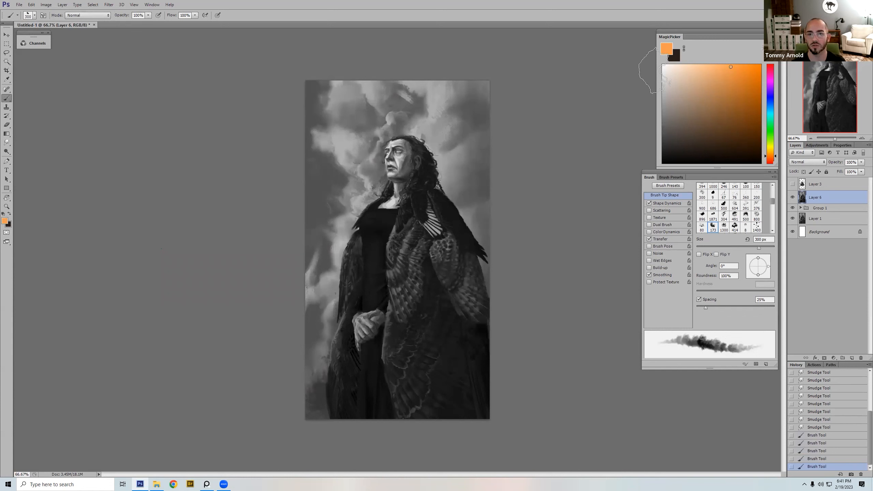
key("bracketleft")
key("bracketleft")
key("bracketleft")
key("bracketleft")
key("bracketleft")
key("bracketleft")
key("bracketleft")
key("bracketleft")
key("bracketleft")
key("bracketleft")
key("bracketleft")
key("bracketleft")
key("bracketleft")
key("bracketleft")
left_click_drag(379, 128, 399, 139)
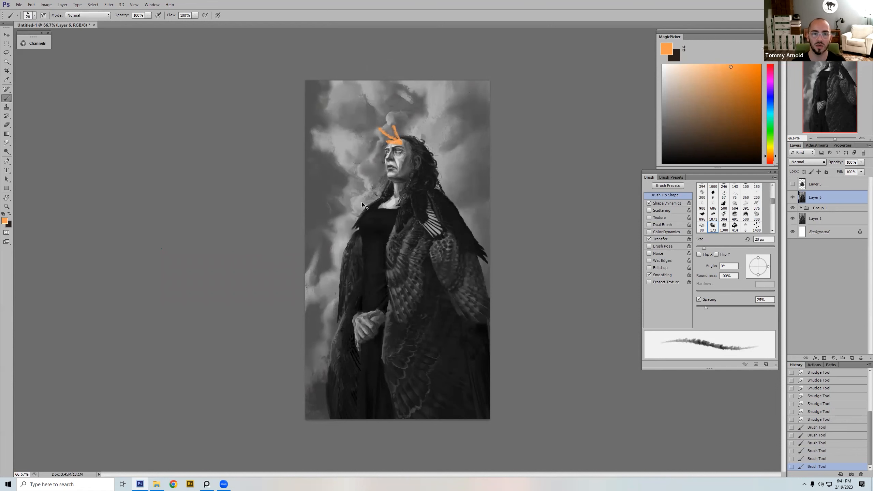
key("ctrl+alt+z")
key("ctrl+alt+z")
key("ctrl+alt+z")
key("bracketright")
key("bracketright")
key("bracketright")
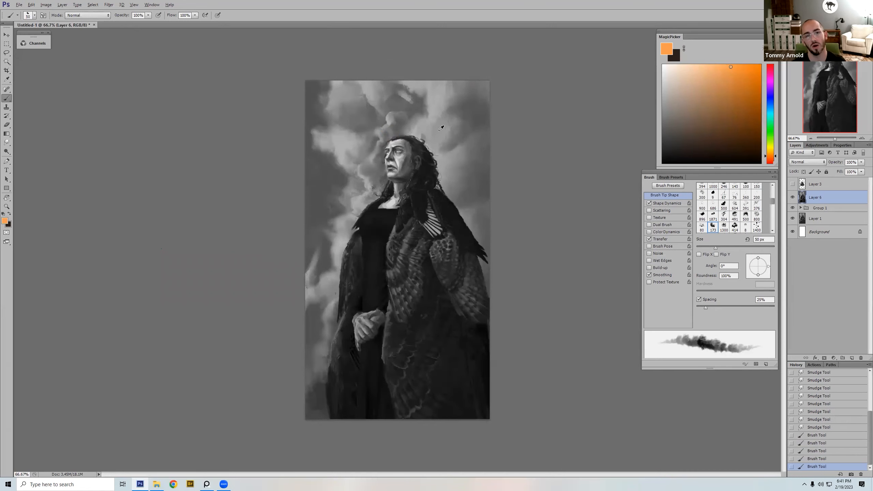
Step: Compare Layer 6 on and off, indicate the face and clasped hands with orange 80 px strokes, and undo both marks
left_click(792, 198)
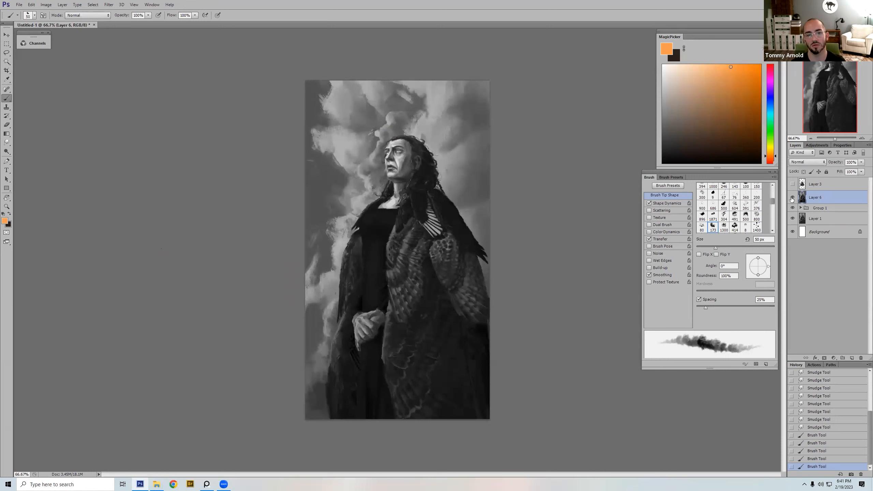
left_click(792, 198)
key("bracketright")
key("bracketright")
key("bracketright")
key("bracketright")
key("bracketright")
left_click(753, 64)
key("bracketleft")
key("bracketleft")
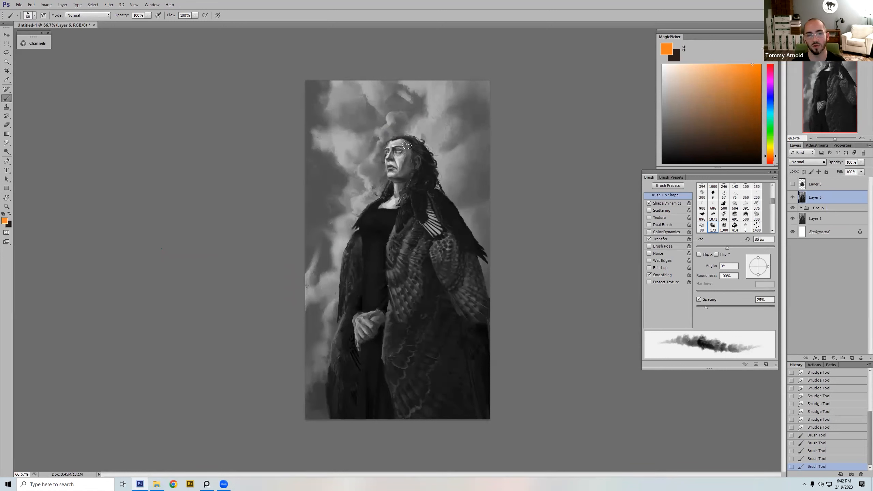
left_click_drag(407, 146, 403, 177)
key("ctrl+alt+z")
mouse_move(373, 321)
left_mouse_down()
mouse_move(364, 329)
mouse_move(376, 332)
left_mouse_up()
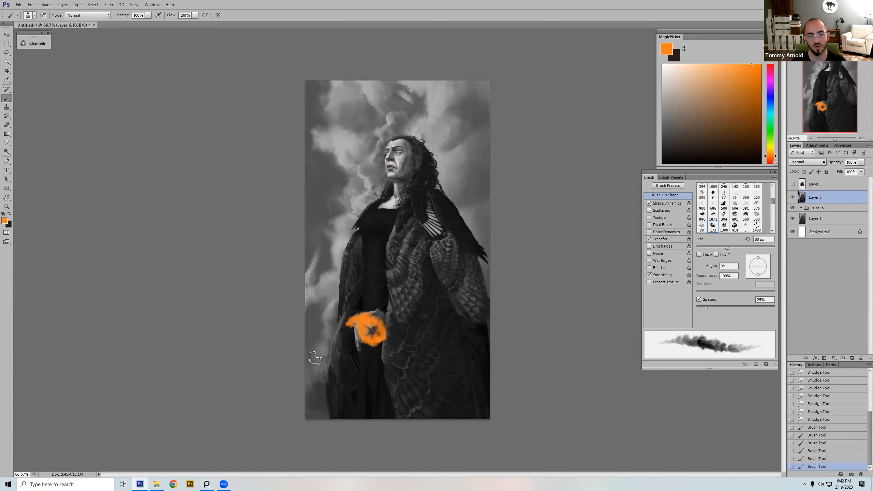
key("ctrl+alt+z")
Step: Sample a dark grey from the sky and add a new layer in Darker Color blend mode above Layer 6
key("bracketright")
key("bracketright")
left_click(793, 197)
left_click(793, 197)
left_click(317, 215, "alt")
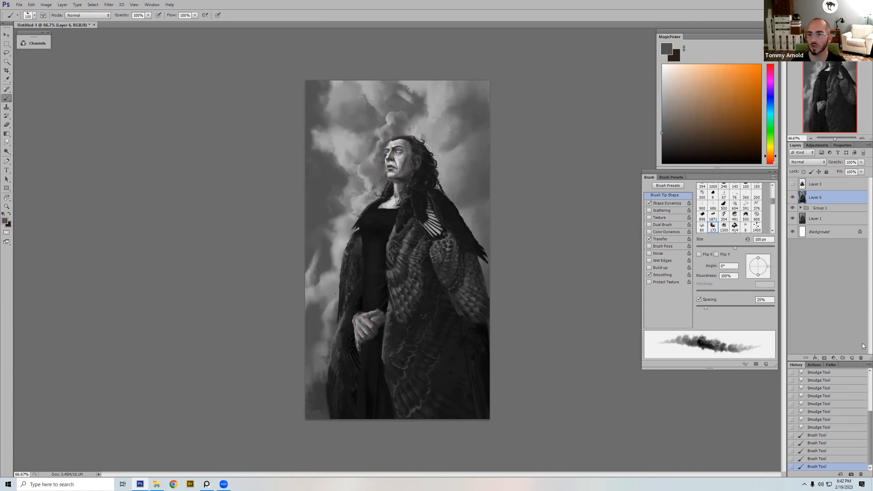
left_click(851, 358)
left_click(798, 162)
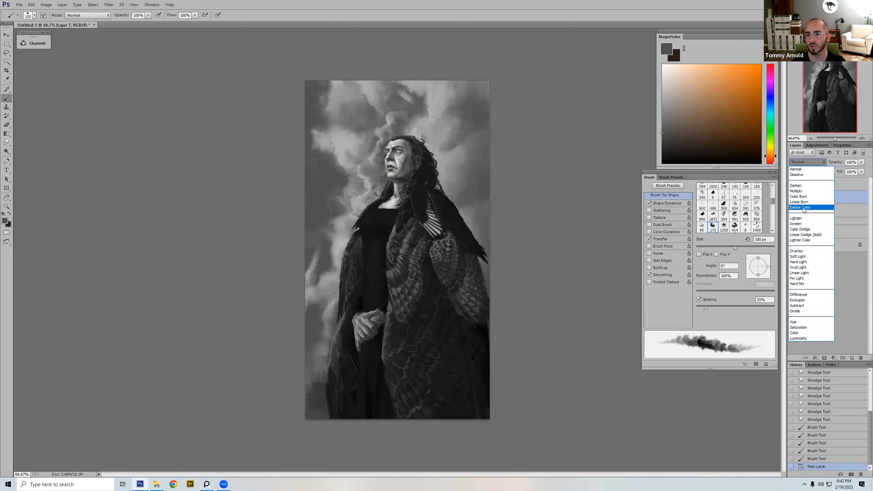
left_click(808, 205)
Step: Try darkening the sky behind the feathered shoulder with a 500 px brush at full opacity, and undo the strokes
left_click(490, 195)
key("bracketright")
key("bracketright")
key("bracketright")
key("bracketright")
key("bracketright")
key("bracketright")
key("bracketright")
key("bracketright")
left_click_drag(471, 187, 479, 220)
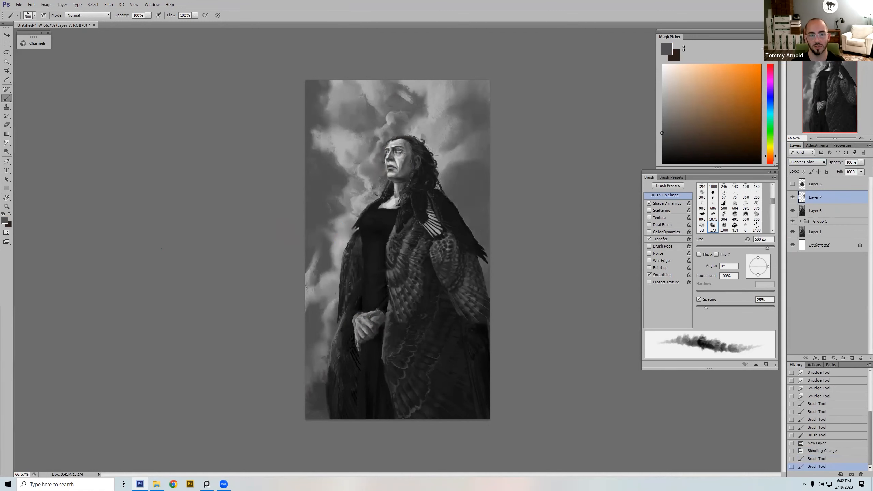
key("ctrl+alt+z")
key("ctrl+alt+z")
Step: Darken the sky on both sides of the figure at 50% opacity with strokes up to 900 px, checking the layer on and off
key("5")
key("bracketleft")
key("bracketleft")
key("bracketleft")
key("bracketleft")
left_click_drag(451, 157, 452, 182)
left_click_drag(468, 215, 468, 224)
mouse_move(366, 188)
left_mouse_down()
mouse_move(344, 234)
mouse_move(320, 356)
left_mouse_up()
key("bracketright")
key("bracketright")
key("bracketright")
key("bracketright")
left_click_drag(354, 172, 323, 299)
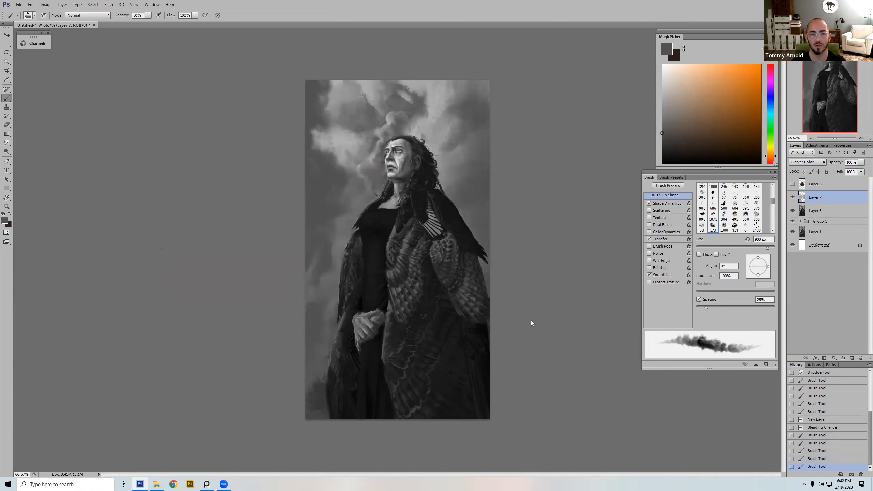
key("ctrl+z")
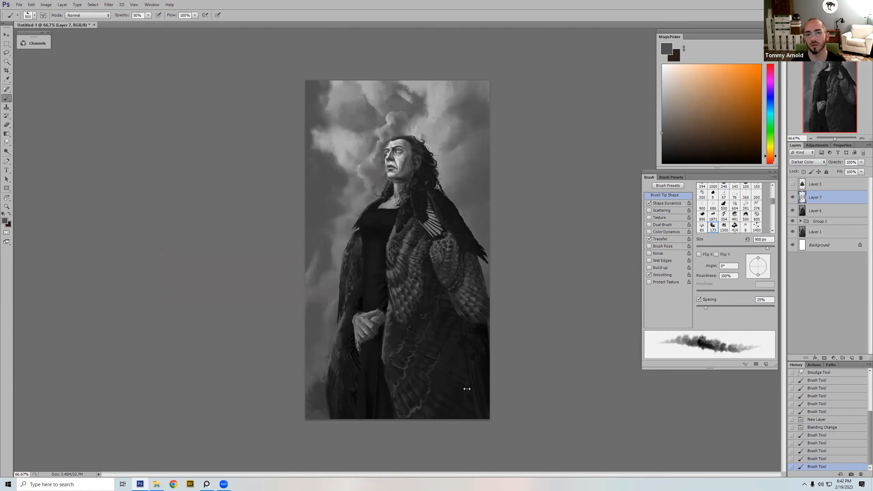
left_click(792, 197)
left_click(792, 197)
Step: Erase the darkening around the face and shoulders with the soft 700 eraser tip at 900 and 700 px
key("e")
right_click(385, 145)
left_click(478, 267)
double_click(479, 267)
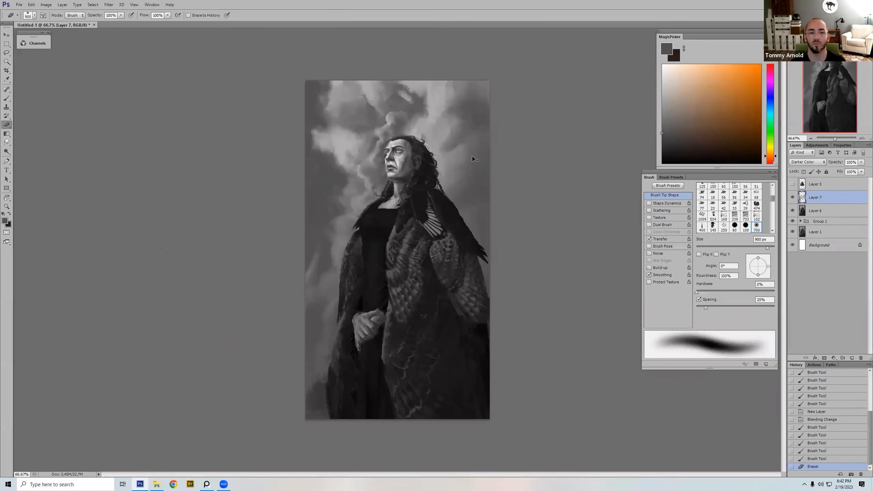
left_click(793, 198)
left_click(792, 198)
left_click(792, 198)
left_click(792, 198)
key("bracketleft")
key("bracketleft")
left_click_drag(389, 187, 408, 175)
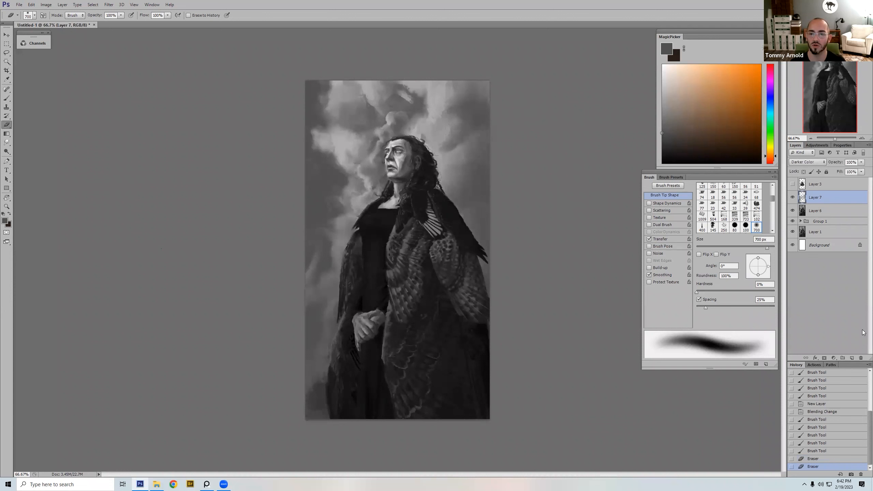
Step: Add a new layer in Normal mode above Layer 7 and choose the bristly 125 brush tip for painting
left_click(853, 358)
key("b")
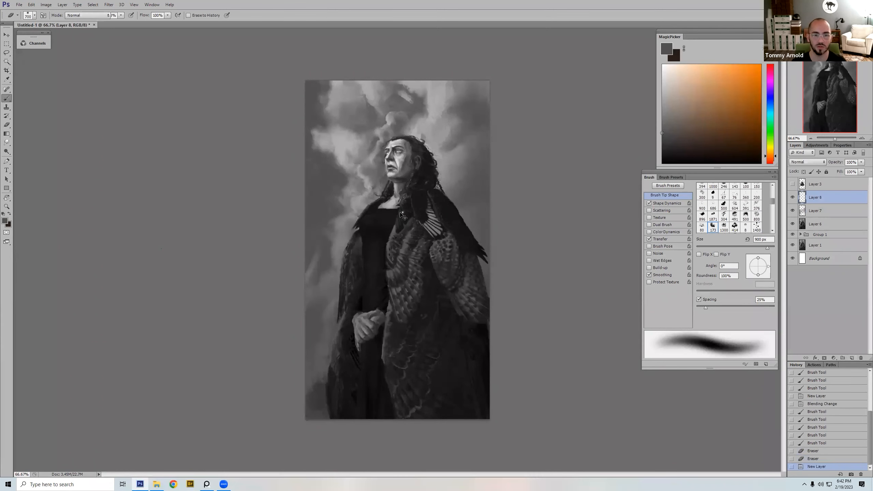
right_click(402, 214)
left_click(510, 313)
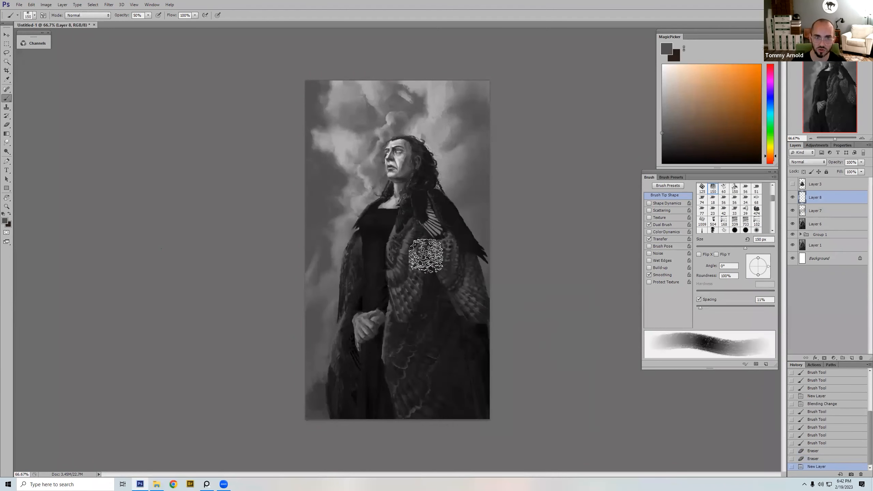
right_click(441, 186)
left_click(497, 222)
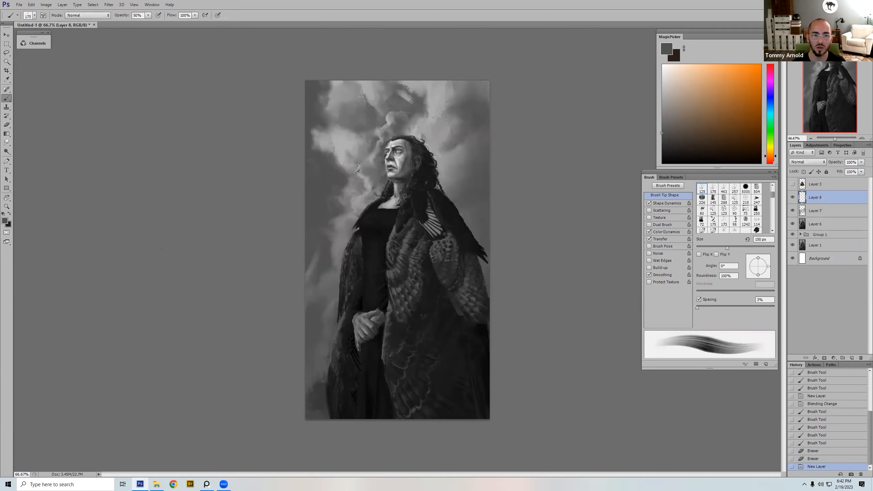
Step: Paint cloud strokes left of the face at 50% opacity with a brush of about 40 px, sampling greys from the sky
left_click(359, 172, "alt")
key("bracketleft")
key("bracketleft")
key("bracketleft")
key("bracketright")
key("bracketright")
left_click_drag(354, 169, 360, 162)
left_click_drag(356, 164, 372, 150)
left_click(361, 160, "alt")
left_click(375, 154, "alt")
left_click_drag(371, 153, 372, 150)
left_click_drag(368, 157, 371, 151)
left_click_drag(366, 158, 357, 159)
left_click(361, 153, "alt")
left_click_drag(358, 155, 335, 155)
left_click(322, 156, "alt")
left_click(343, 139, "alt")
Step: Switch to the textured 247 brush tip, reduce it to 60 px and sample a mid grey from the clouds left of the head
right_click(532, 229)
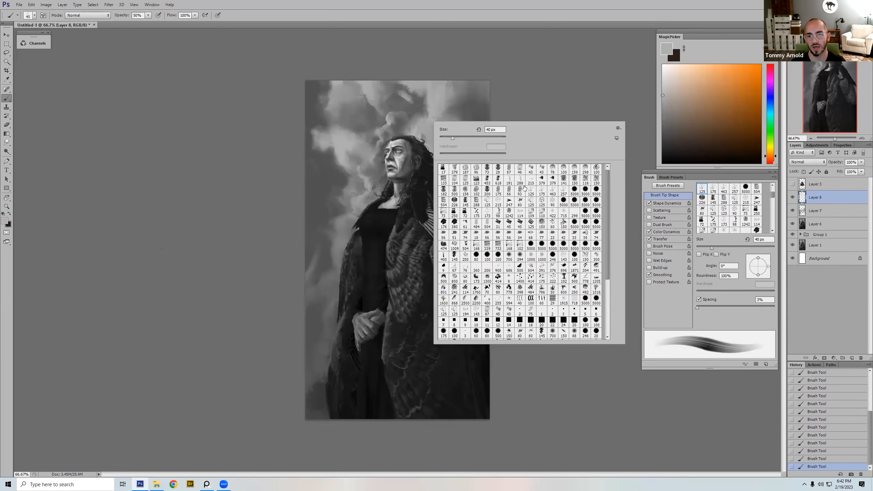
left_click(320, 163, "alt")
key("bracketleft")
key("bracketleft")
key("bracketleft")
key("bracketleft")
key("bracketleft")
key("bracketleft")
key("bracketleft")
key("bracketleft")
key("bracketleft")
left_click(349, 130, "alt")
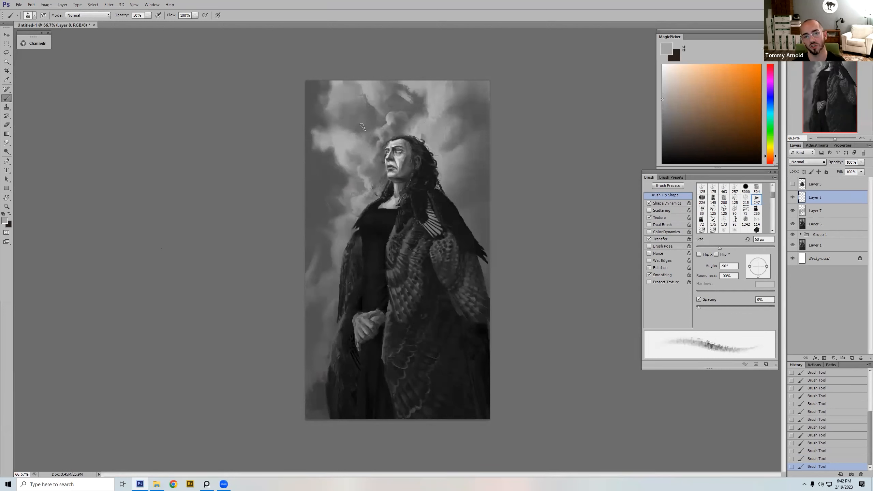
Step: Choose a light grey and paint brighter accents into the upper clouds with brush sizes between 60 and 125 px
left_click(661, 84)
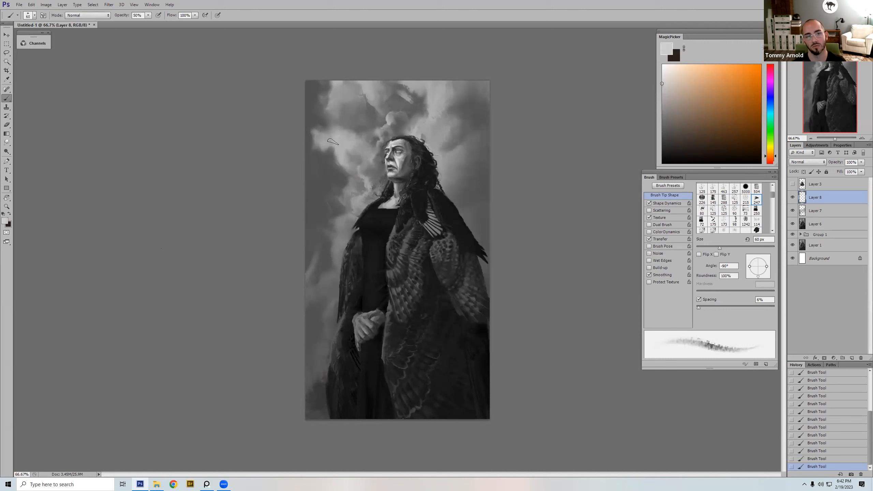
key("bracketright")
key("bracketright")
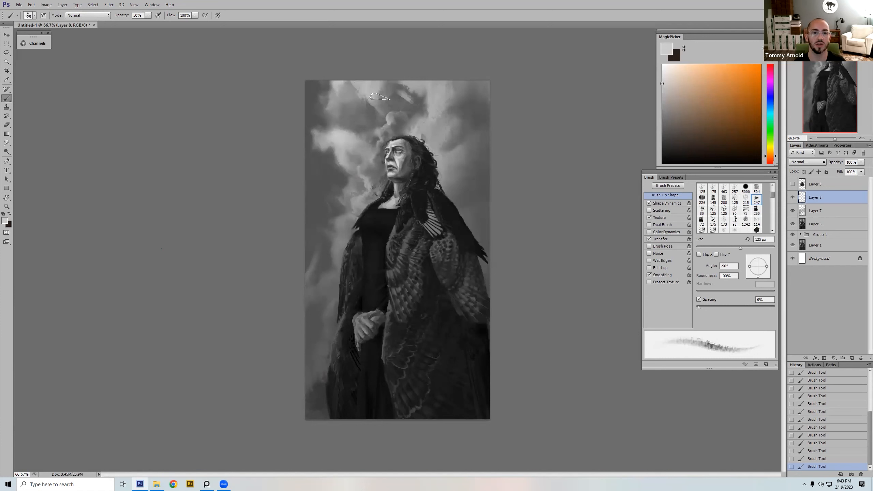
key("bracketright")
key("bracketright")
key("bracketright")
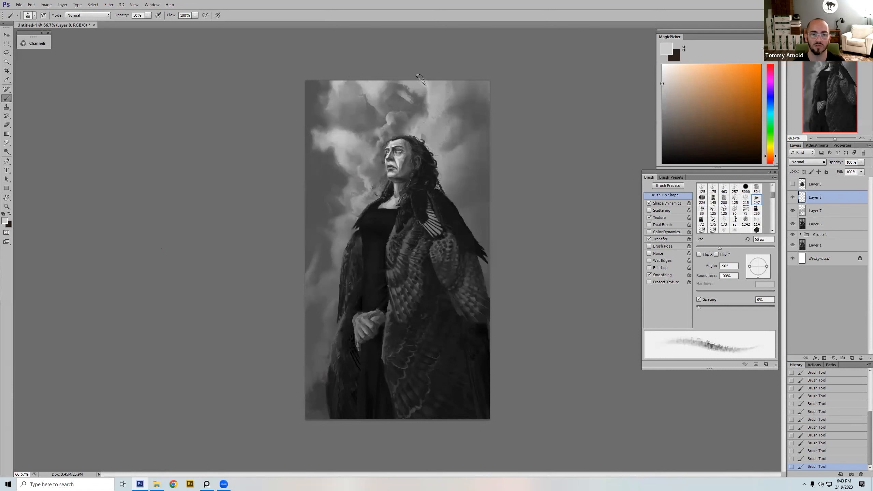
key("bracketright")
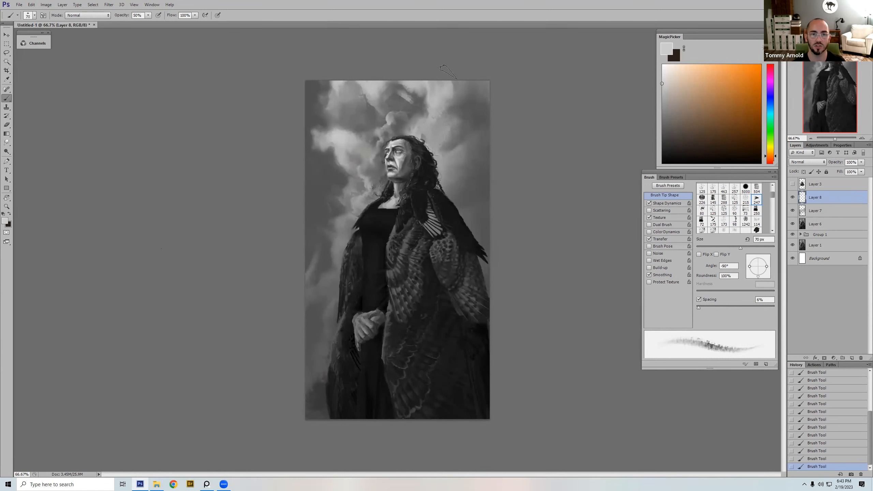
Step: Refine the clouds above and behind the head with sampled greys and brush sizes between 45 and 90 px
left_click(436, 125, "alt")
key("bracketright")
key("bracketright")
left_click(439, 105, "alt")
key("bracketleft")
key("bracketleft")
key("bracketleft")
key("bracketleft")
key("bracketleft")
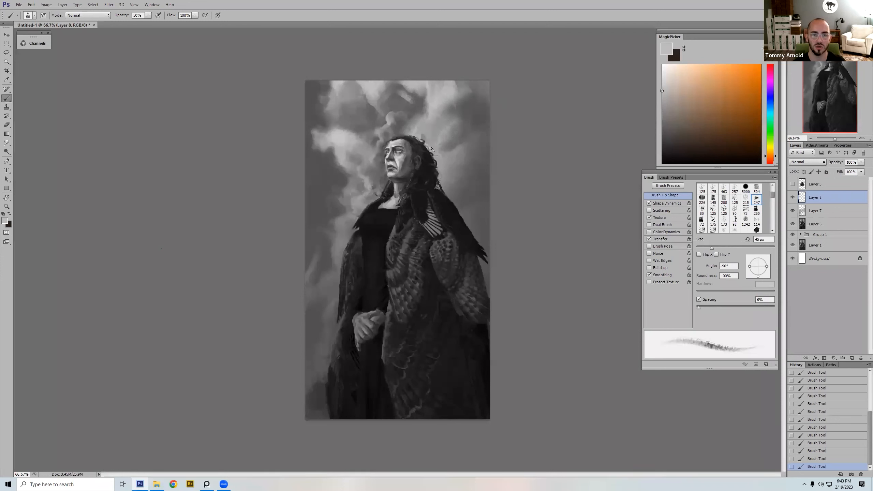
key("bracketleft")
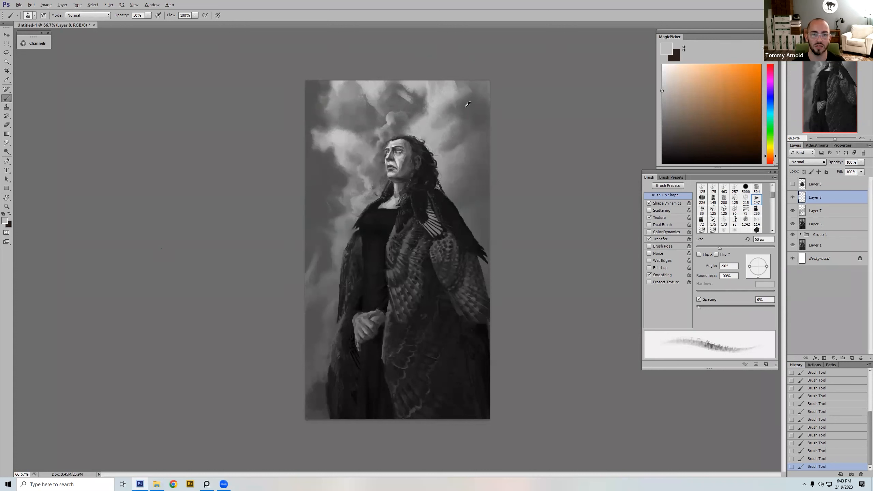
left_click(422, 115, "alt")
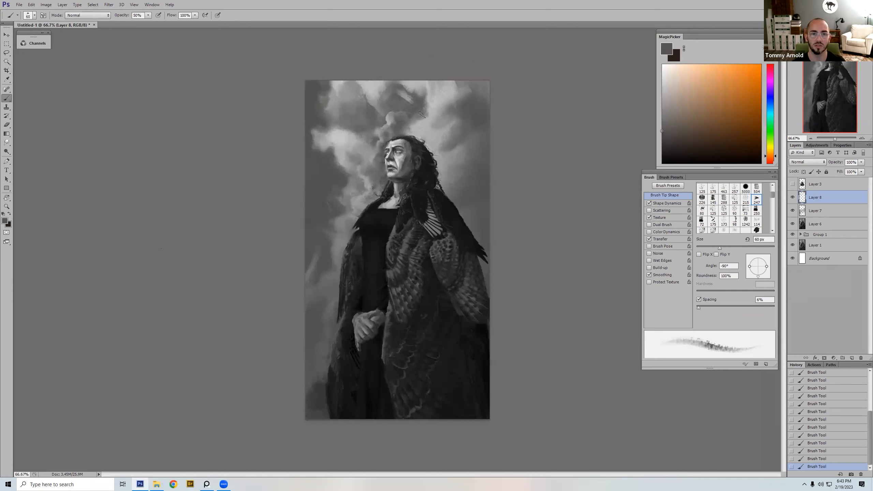
Step: Blend the clouds above and to the right of the head at 50% opacity, sampling greys with brush sizes of 70 to 90 px
left_click(385, 120, "alt")
key("bracketleft")
left_click(397, 107, "alt")
left_click(419, 106, "alt")
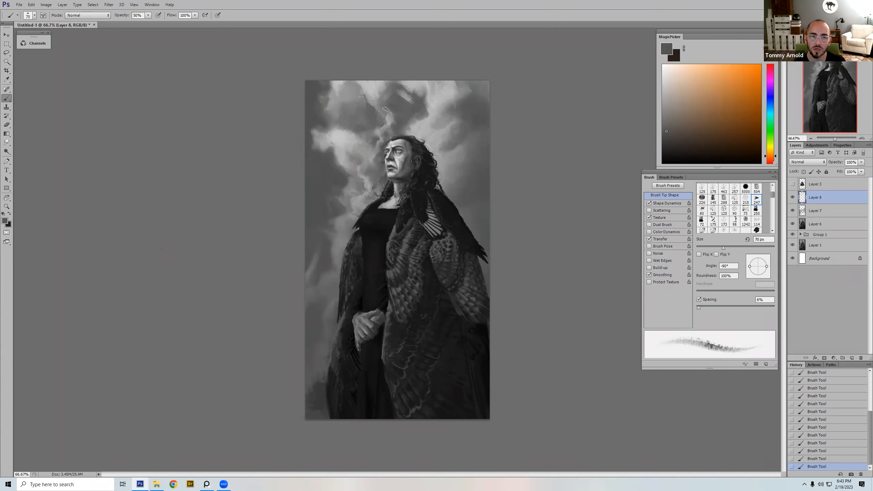
key("bracketright")
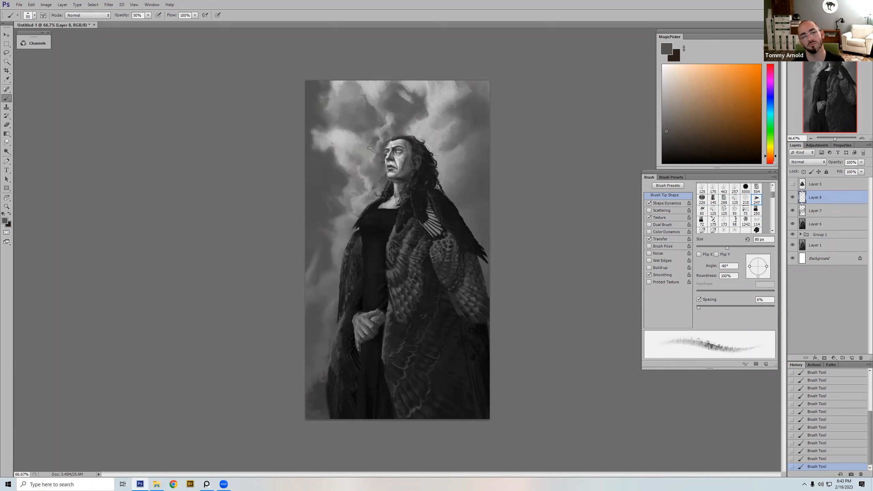
left_click(387, 91, "alt")
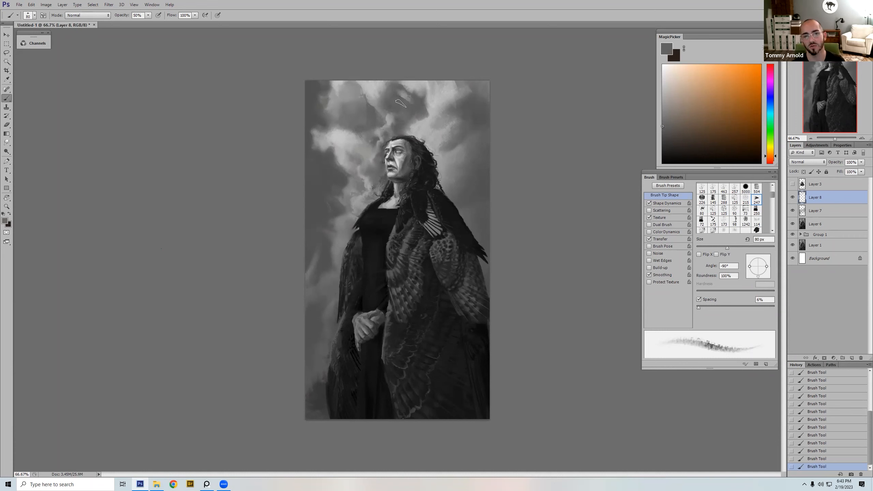
left_click(475, 122, "alt")
left_click(456, 109, "alt")
Step: Set the brush opacity to 100% and paint sampled grey strokes into the clouds just above the head at 45 px
key("0")
key("[")
left_click(404, 109, "alt")
key("[")
key("[")
key("[")
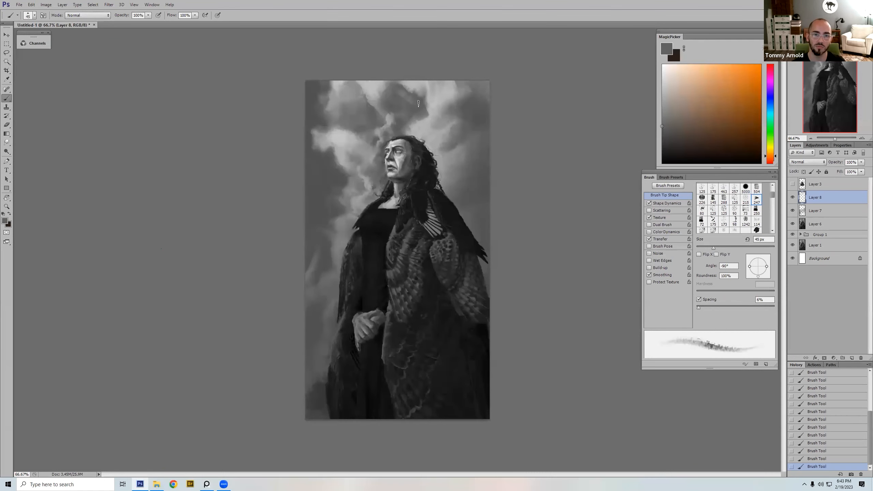
left_click(386, 119, "alt")
left_click(394, 110, "alt")
left_click(393, 119, "alt")
Step: Rework the sky directly above the hair and beside the forehead with sampled greys, enlarging the brush to 90 px
key("]")
key("]")
key("]")
left_click(403, 113, "alt")
left_click(395, 119, "alt")
key("bracketleft")
key("bracketleft")
left_click(398, 128, "alt")
key("bracketright")
key("bracketright")
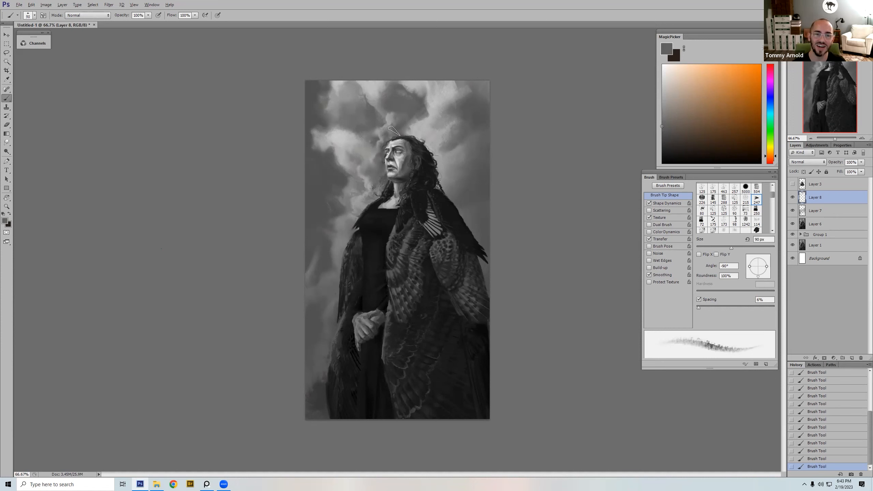
left_click(398, 120, "alt")
left_click(372, 140, "alt")
Step: Paint dark grey into the clouds left of the shoulder, varying the brush between 70 and 125 px
key("bracketright")
key("bracketright")
key("bracketright")
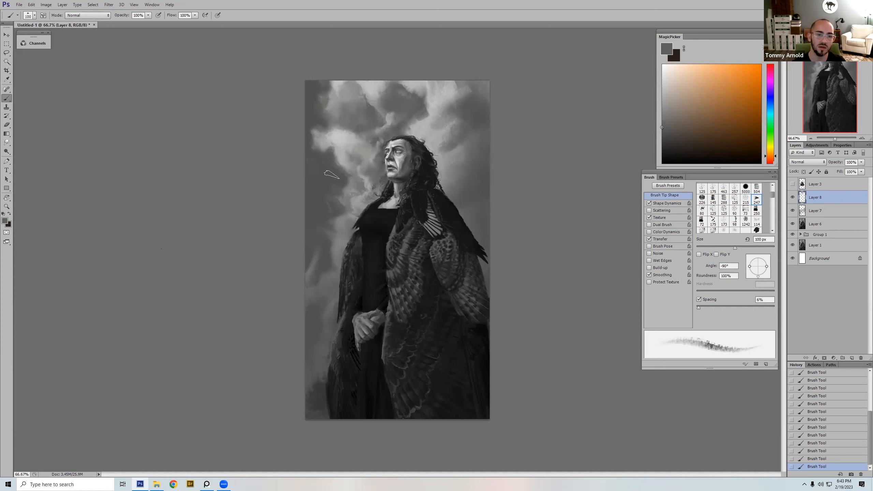
left_click(323, 178, "alt")
key("bracketright")
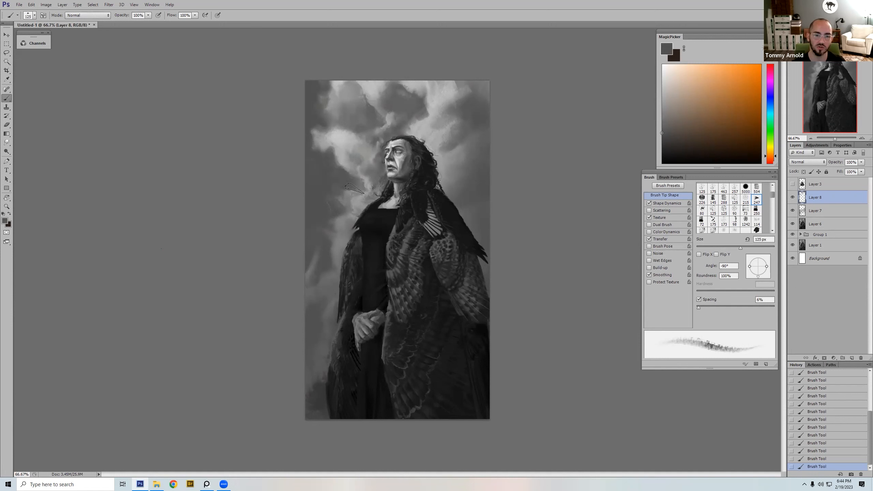
key("bracketleft")
key("bracketleft")
key("bracketleft")
key("bracketleft")
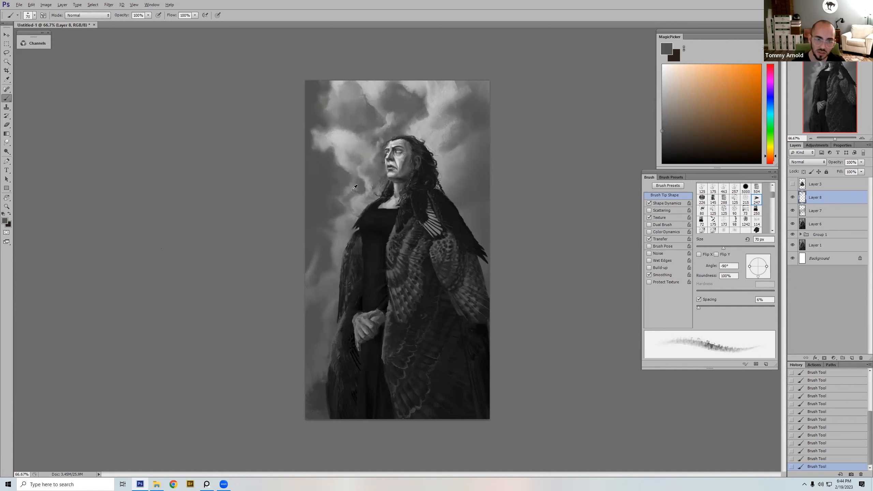
Step: Soften the cloud edges left of the neck and shoulder with sampled darker greys and varied brush sizes
left_click(329, 180, "alt")
key("bracketright")
key("bracketright")
key("bracketright")
left_click(345, 176, "alt")
left_click(346, 180, "alt")
key("bracketright")
key("bracketleft")
key("bracketleft")
key("bracketleft")
Step: Sample a light grey from the bright cloud beside the face and add accents left of the shoulder, starting at 60 px
left_click(344, 139, "alt")
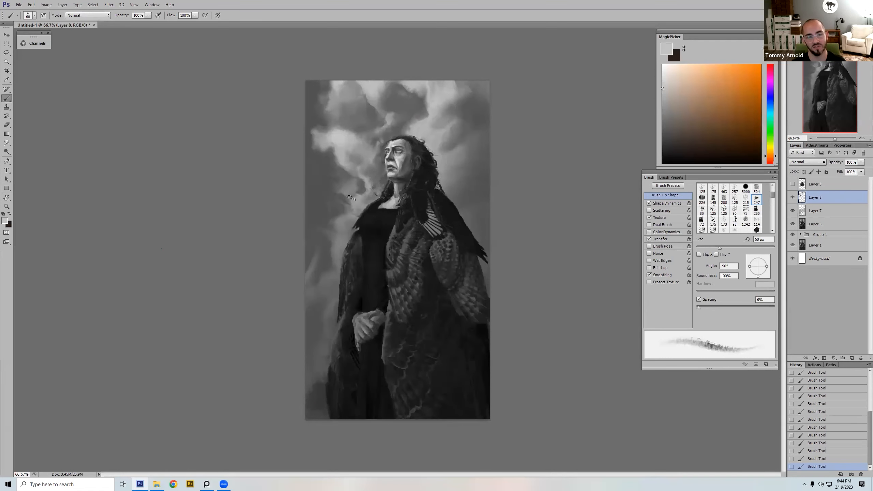
left_click(358, 200, "alt")
left_click(351, 187, "alt")
key("bracketleft")
left_click(339, 195, "alt")
key("bracketright")
key("bracketright")
key("bracketright")
left_click(349, 187, "alt")
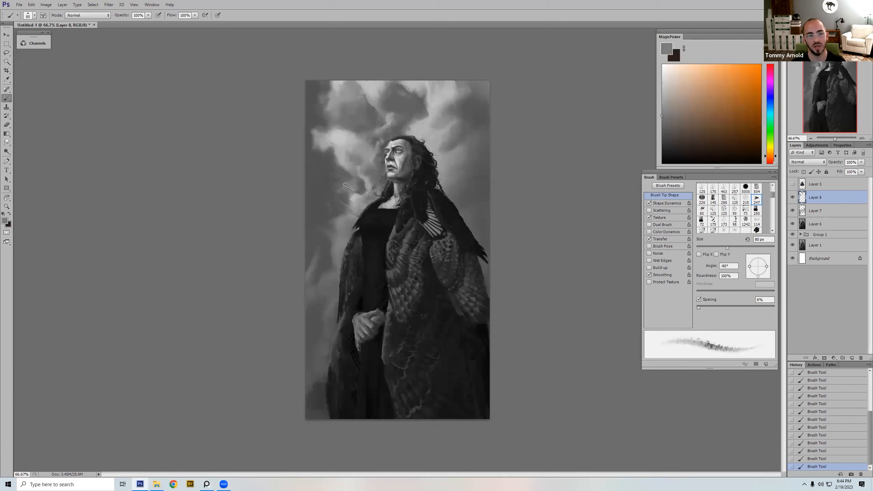
Step: Sample a dark grey from the sky left of the figure and enlarge the brush to 150 px
left_click(330, 181, "alt")
key("bracketright")
key("bracketright")
key("bracketright")
key("bracketright")
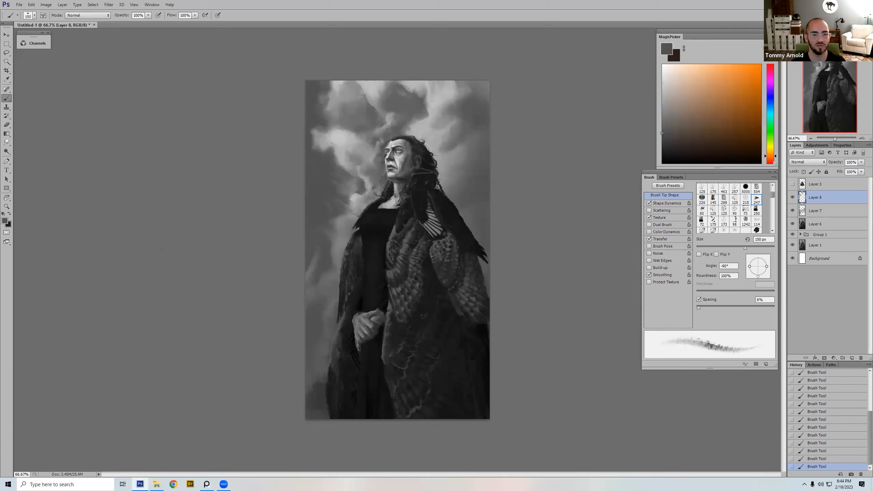
Step: Switch to the 125 bristle brush tip and work sampled greys into the clouds left of the shoulder
right_click(435, 113)
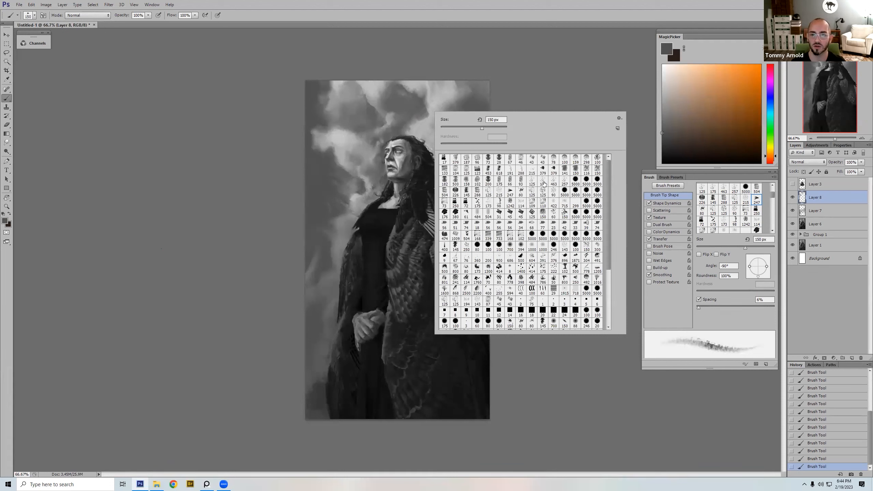
left_click(562, 178)
left_click(354, 179, "alt")
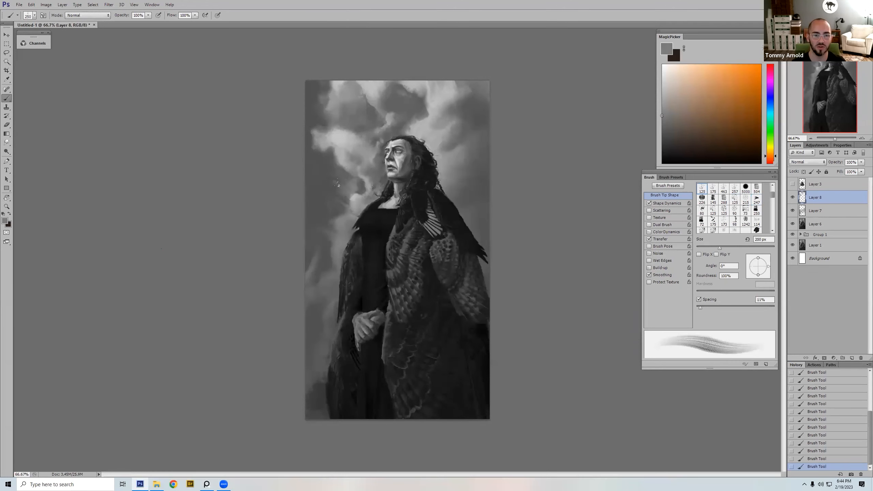
key("bracketleft")
left_click(320, 184, "alt")
left_click(340, 180, "alt")
mouse_move(321, 205)
left_mouse_down()
mouse_move(338, 199)
mouse_move(319, 191)
left_mouse_up()
Step: Resize the bristle brush to 70 px and then 40 px, and check the last cloud stroke by undoing it
key("bracketright")
key("bracketright")
key("bracketright")
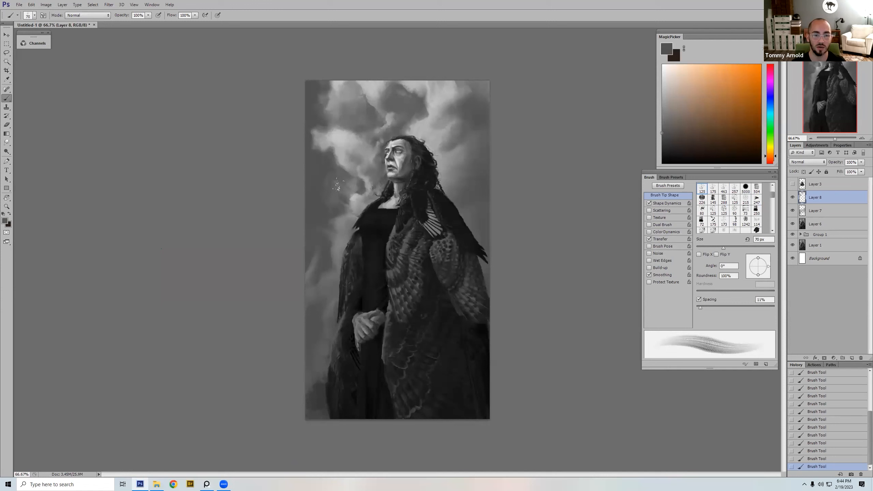
key("bracketleft")
key("bracketleft")
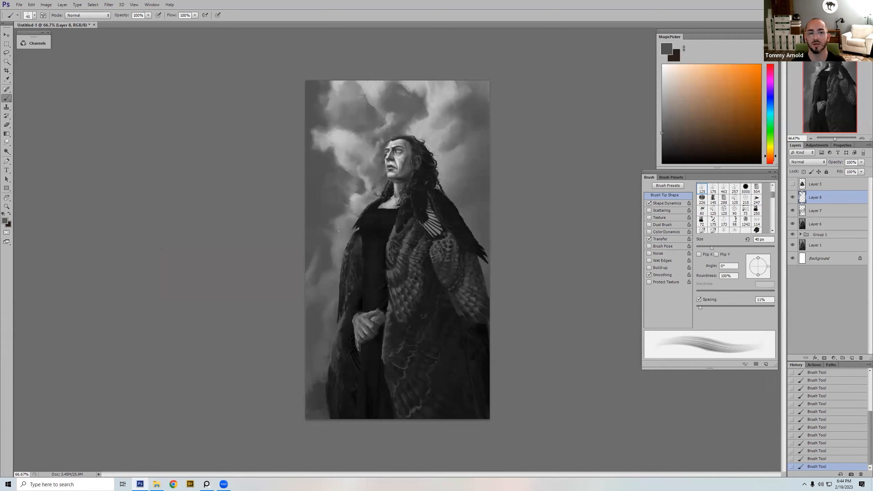
key("ctrl+z")
key("ctrl+z")
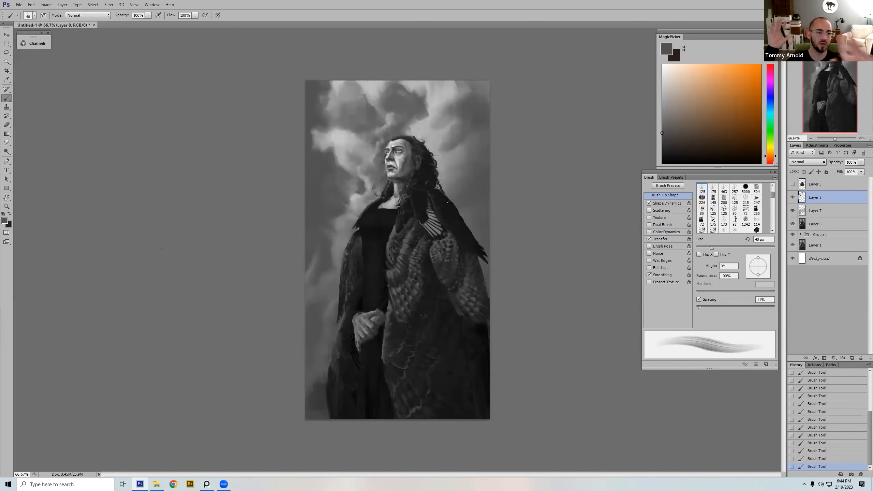
Step: Sample a light grey from the sky right of the head, enlarge the brush, and undo a trial stroke at full opacity
left_click_drag(792, 206, 793, 209)
left_click(451, 121, "alt")
key("bracketright")
key("bracketright")
key("bracketright")
mouse_move(454, 130)
left_mouse_down()
mouse_move(465, 100)
mouse_move(475, 133)
mouse_move(461, 101)
mouse_move(487, 134)
left_mouse_up()
key("ctrl+z")
Step: Set the brush opacity to 20% and glaze light grey over the sky behind the feathered shoulder, undoing the last stroke
key("2")
key("bracketright")
left_click_drag(450, 164, 487, 239)
mouse_move(477, 164)
left_mouse_down()
mouse_move(493, 206)
mouse_move(482, 174)
left_mouse_up()
key("bracketright")
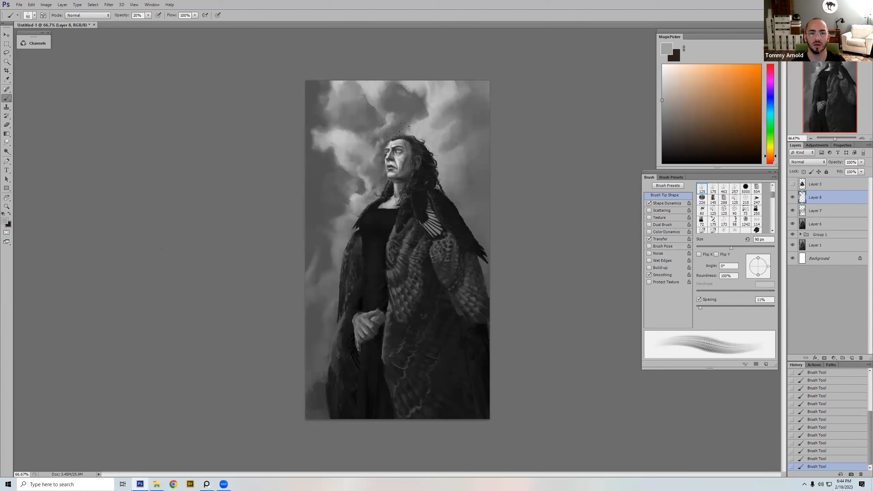
key("ctrl+z")
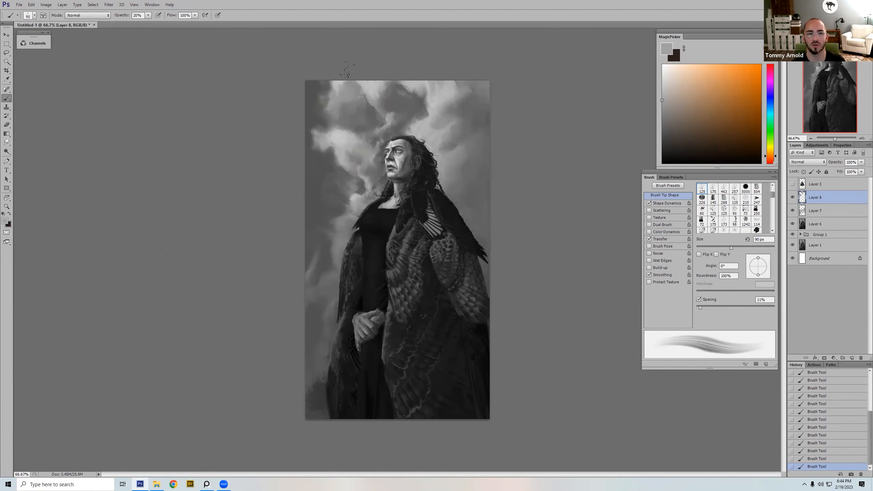
Step: Glaze light grey at 20% opacity and 90 px down the sky left of the figure, from the upper clouds to the bottom
left_click_drag(321, 119, 312, 92)
mouse_move(323, 158)
left_mouse_down()
mouse_move(320, 203)
mouse_move(332, 220)
mouse_move(313, 270)
left_mouse_up()
mouse_move(344, 177)
left_mouse_down()
mouse_move(320, 256)
mouse_move(325, 347)
mouse_move(311, 413)
mouse_move(329, 424)
left_mouse_up()
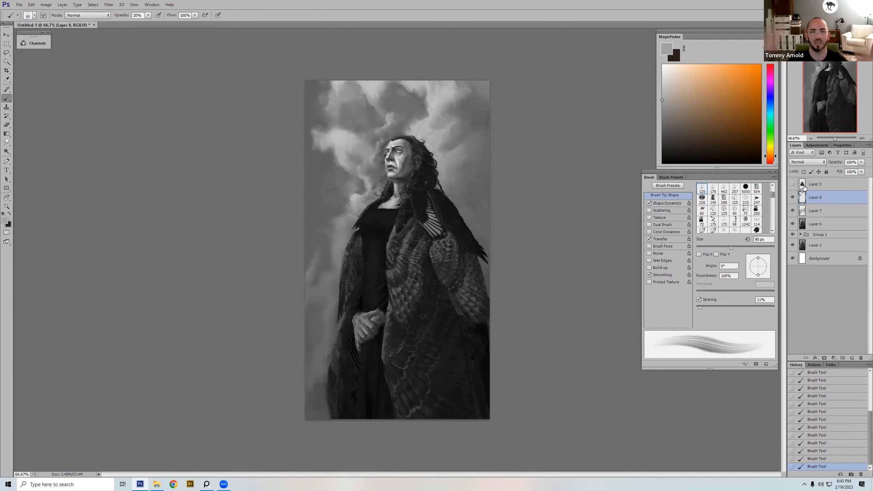
Step: Choose the hard round 20 px brush, add a new layer above Layer 8 and pick a saturated red
left_click(772, 162)
right_click(382, 261)
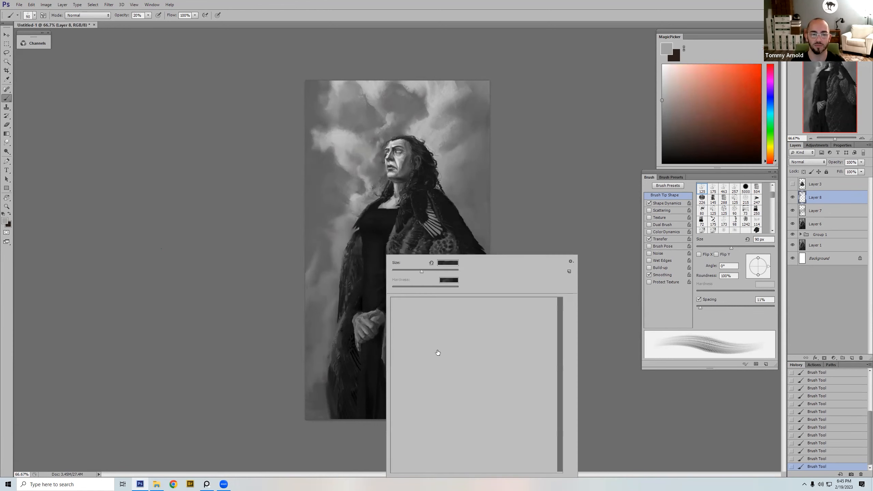
left_click(451, 390)
double_click(549, 466)
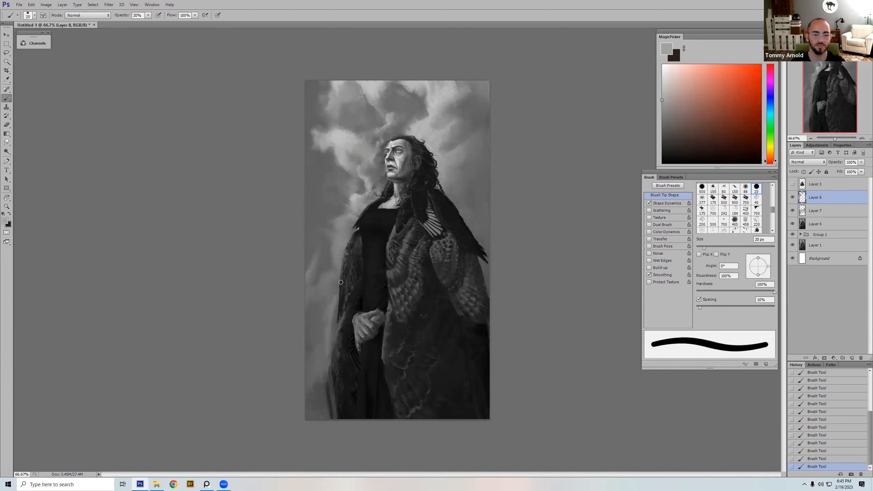
left_click(852, 358)
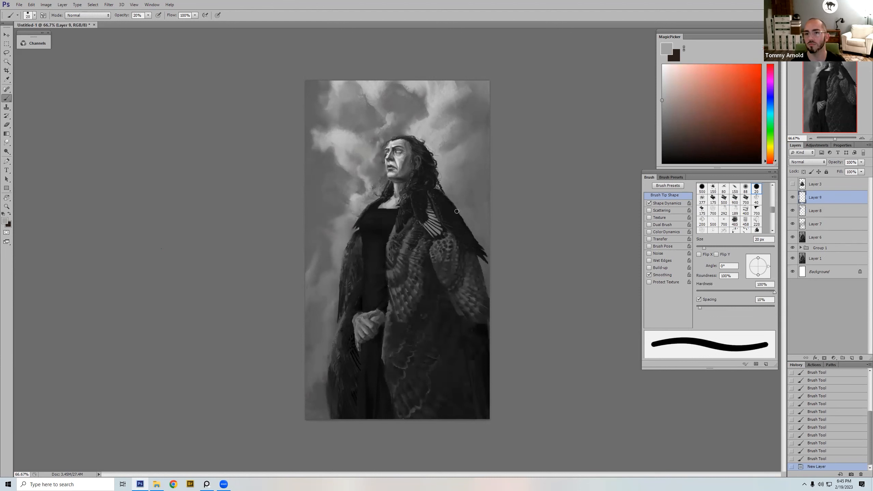
left_click(758, 85)
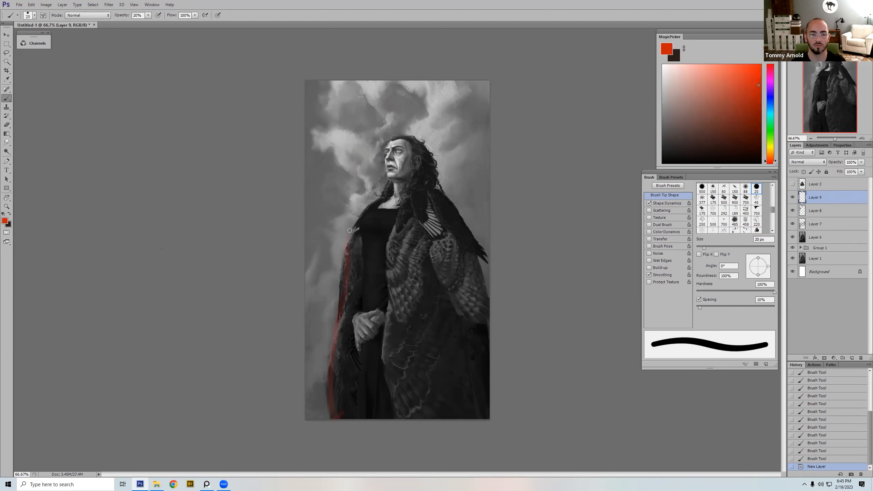
Step: Try marking the outline of the cloak and hair in red at 20% opacity, undoing the marks
mouse_move(388, 171)
left_mouse_down()
mouse_move(432, 148)
mouse_move(472, 248)
mouse_move(481, 343)
left_mouse_up()
key("ctrl+z")
left_click_drag(411, 146, 430, 193)
key("ctrl+z")
Step: Pick a darker red, enlarge the hard round brush to 45 px and set its opacity to 100%
left_click(761, 106)
key("bracketright")
key("bracketright")
key("bracketright")
key("bracketright")
key("bracketright")
key("0")
Step: Try bold red marks on the lower cloak, at the top of the sky and across the canvas, undoing each one
left_click_drag(398, 408, 401, 413)
key("ctrl+z")
left_click_drag(394, 83, 402, 85)
key("ctrl+z")
left_click_drag(305, 202, 487, 170)
key("ctrl+z")
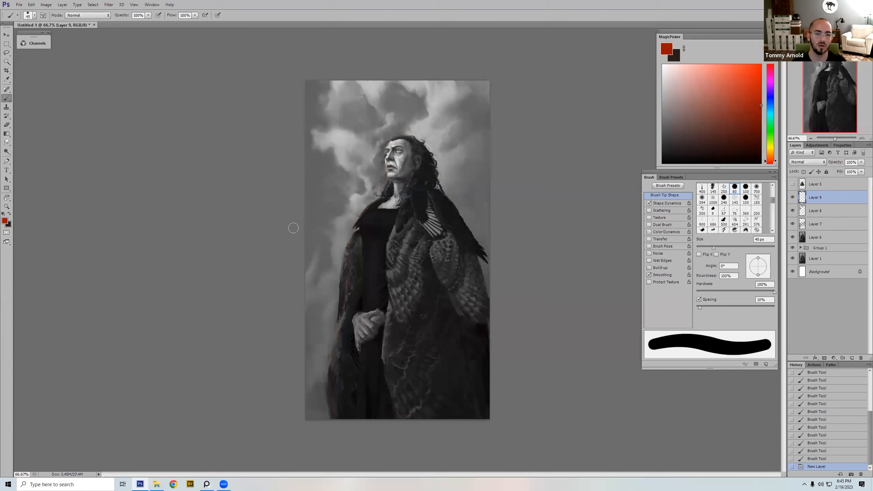
left_click_drag(304, 216, 487, 169)
key("ctrl+z")
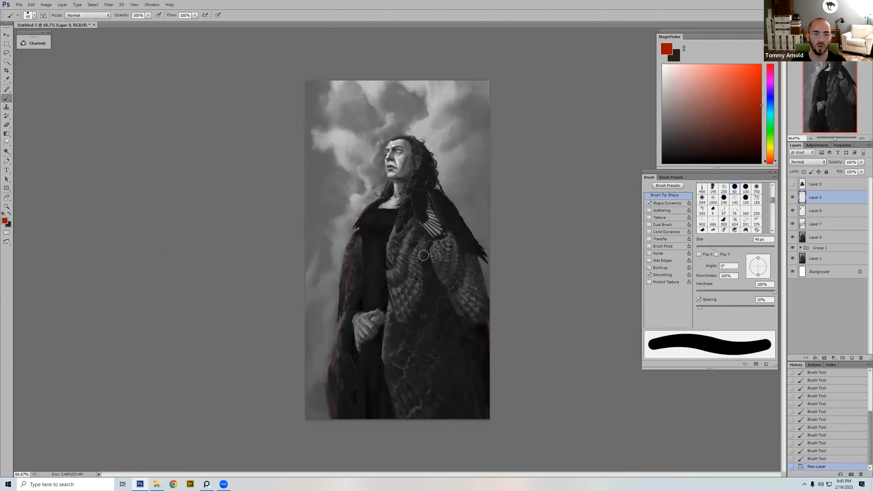
Step: Switch to a 150 px textured dual-brush tip, sample near-black from the feathered shoulder and adjust the brush size
right_click(420, 170)
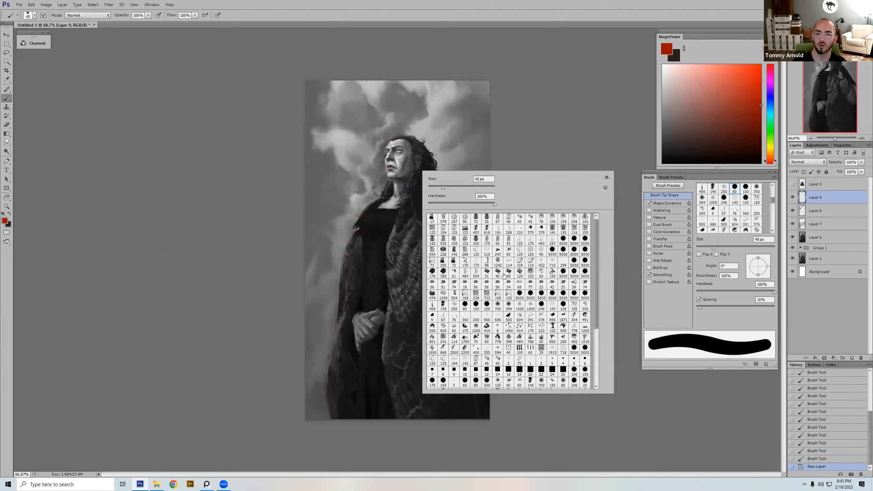
double_click(531, 272)
left_click(447, 201, "alt")
key("bracketleft")
key("bracketleft")
key("bracketleft")
key("bracketleft")
key("bracketleft")
key("bracketleft")
key("bracketleft")
key("bracketleft")
key("bracketleft")
key("bracketleft")
key("bracketleft")
key("bracketleft")
key("bracketleft")
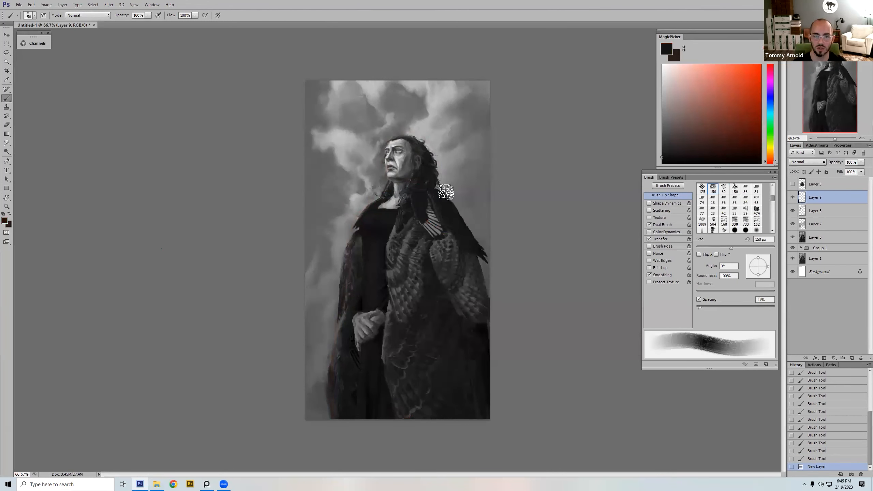
key("bracketright")
key("bracketright")
Step: Paint a near-black feather shape extending from the shoulder behind the neck to the right edge of the canvas
left_click_drag(433, 190, 454, 197)
left_click_drag(447, 194, 468, 199)
key("bracketleft")
key("bracketleft")
Step: Refine the new feather's tip and underside with small strokes, bringing the brush down to about 15 px
key("bracketleft")
left_click_drag(461, 199, 470, 200)
mouse_move(465, 197)
left_mouse_down()
mouse_move(492, 205)
mouse_move(473, 204)
mouse_move(485, 203)
left_mouse_up()
key("bracketright")
key("bracketright")
key("bracketright")
key("bracketright")
key("bracketright")
key("bracketleft")
key("bracketleft")
key("bracketleft")
key("bracketleft")
key("bracketleft")
key("bracketleft")
key("bracketright")
key("bracketright")
key("bracketright")
key("bracketright")
key("bracketleft")
key("bracketleft")
left_click(481, 210, "alt")
Step: Finish the feather's edges with near-black strokes of up to 20 px and flip the canvas horizontally
key("bracketleft")
left_click(479, 203, "alt")
key("bracketright")
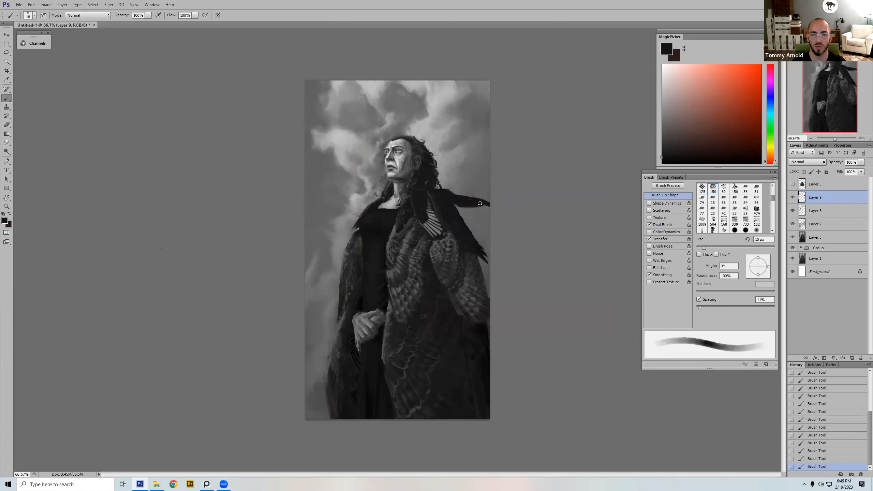
left_click(469, 211, "alt")
key("bracketleft")
key("bracketleft")
left_click(477, 200, "alt")
key("bracketright")
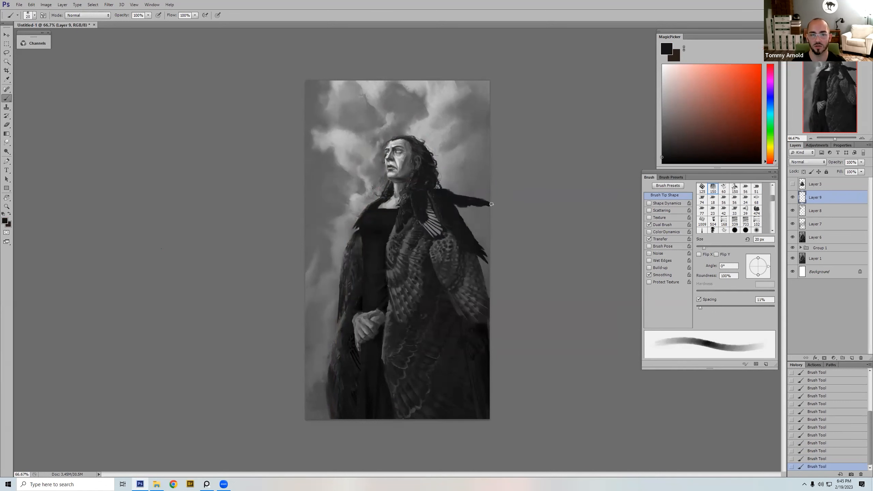
left_click(486, 207, "alt")
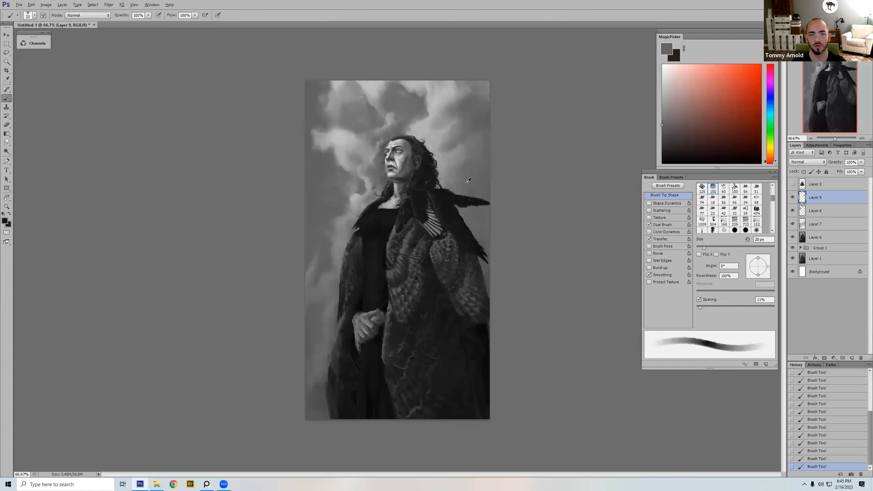
key("ctrl+shift+h")
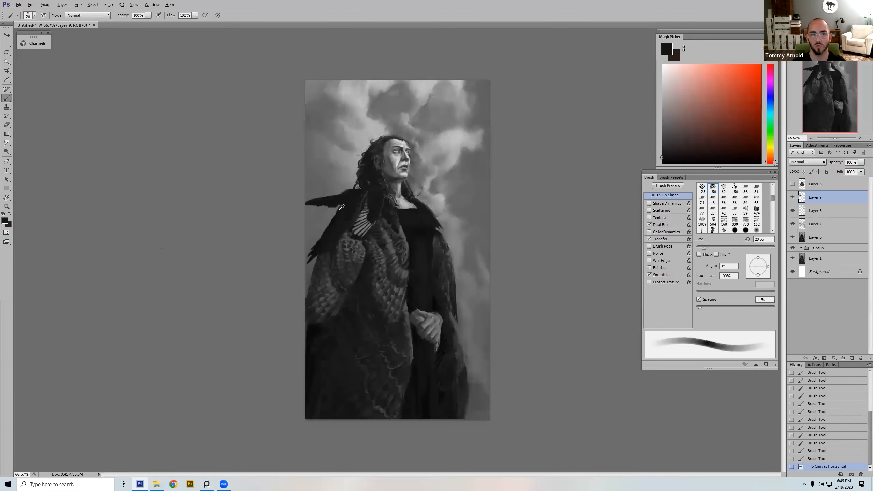
Step: Darken the shoulder feathers near the canvas edge with near-black strokes, bringing the brush down to 15 px for the lower tip
key("bracketright")
key("bracketright")
left_click_drag(328, 233, 327, 230)
left_click_drag(332, 223, 323, 230)
left_click_drag(324, 227, 320, 229)
left_click_drag(322, 230, 320, 231)
left_click_drag(325, 225, 318, 236)
key("bracketleft")
key("bracketleft")
key("bracketleft")
key("bracketleft")
key("bracketleft")
left_click_drag(318, 238, 309, 255)
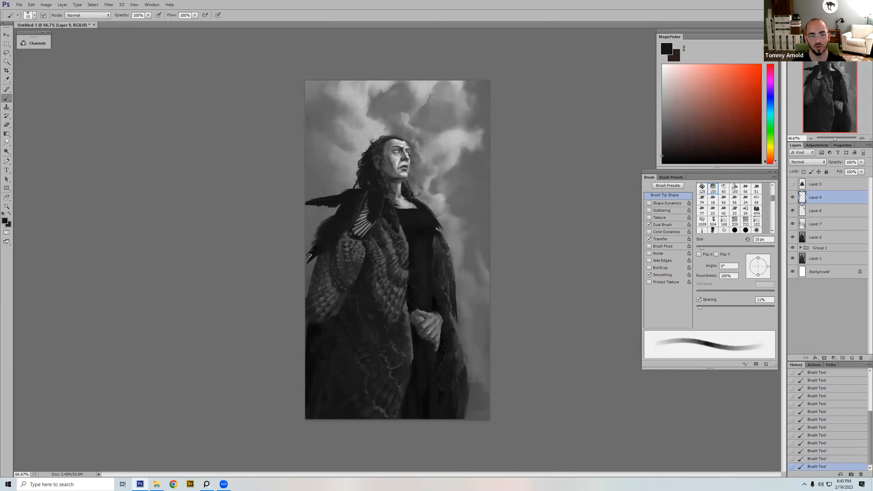
Step: Touch up the lowest shoulder feather tip with a smaller near-black brush and flip the canvas horizontally
key("bracketleft")
key("bracketleft")
left_click(315, 261, "alt")
key("bracketright")
key("ctrl+shift+h")
Step: Extend the near-black feathers down the outer edge of the shoulder, varying the brush size up to 40 px
left_click(486, 258, "alt")
key("bracketright")
key("bracketright")
key("bracketright")
key("bracketright")
key("bracketright")
key("bracketright")
left_click(474, 247, "alt")
key("bracketleft")
key("bracketleft")
key("bracketleft")
key("bracketleft")
key("bracketleft")
key("bracketleft")
key("bracketright")
key("bracketright")
key("bracketright")
key("bracketright")
mouse_move(478, 245)
left_mouse_down()
mouse_move(489, 275)
mouse_move(484, 266)
left_mouse_up()
left_click(487, 270, "alt")
left_click(473, 249, "alt")
key("bracketright")
key("bracketright")
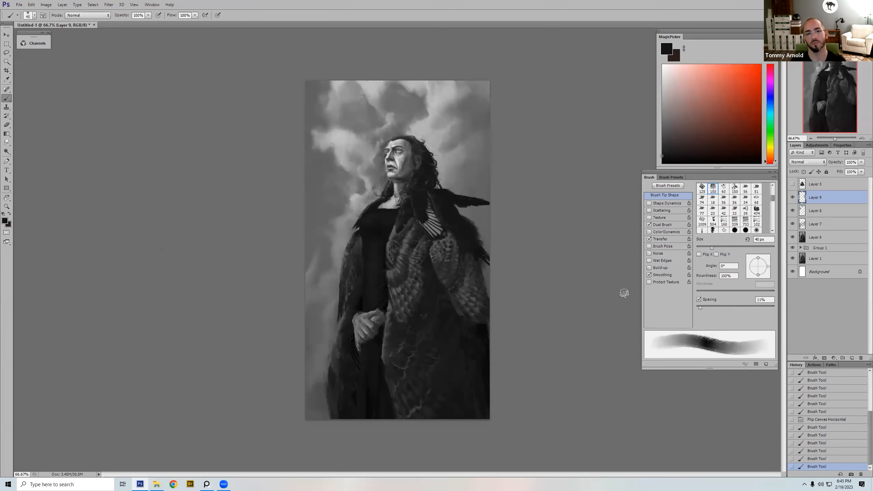
Step: Sample mid-grey, touch up the cloak edge below the feather tips at 20 px and compare the painting without Layer 9
left_click(490, 274, "alt")
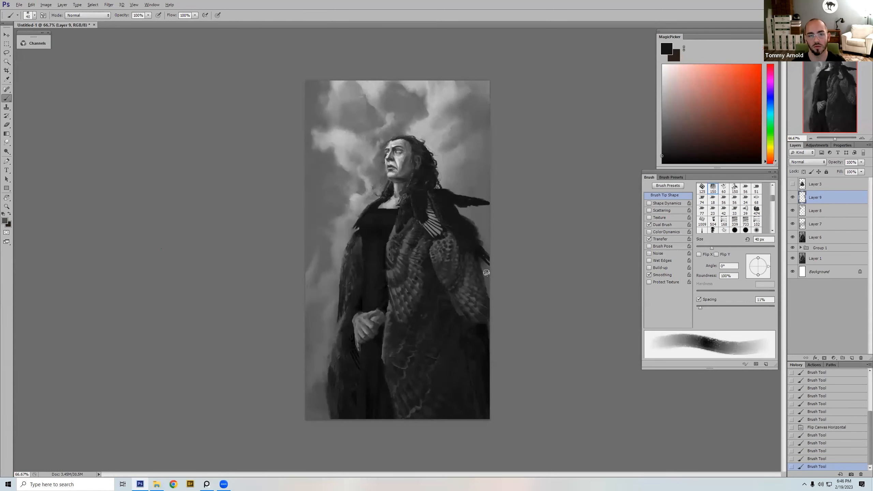
key("bracketleft")
key("bracketleft")
left_click(491, 285)
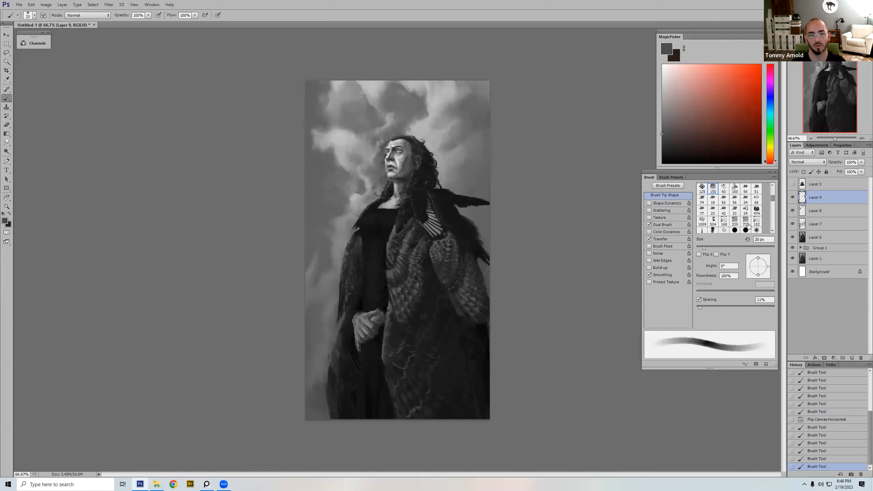
left_click(793, 198)
left_click(792, 197)
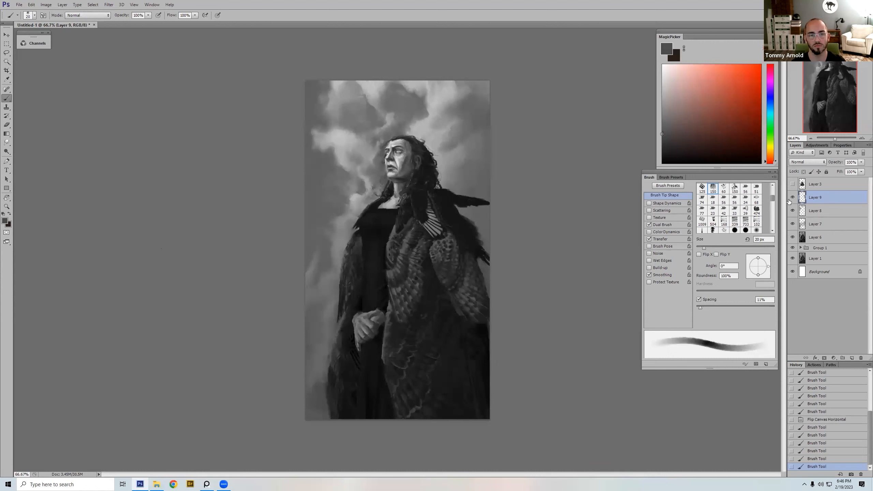
Step: Sample near-black from the shoulder and thicken the hair behind the neck with short 20 px strokes
left_click(453, 190, "alt")
left_click_drag(438, 185, 436, 189)
left_click_drag(438, 184, 437, 189)
left_click_drag(438, 182, 435, 187)
left_click_drag(437, 181, 439, 187)
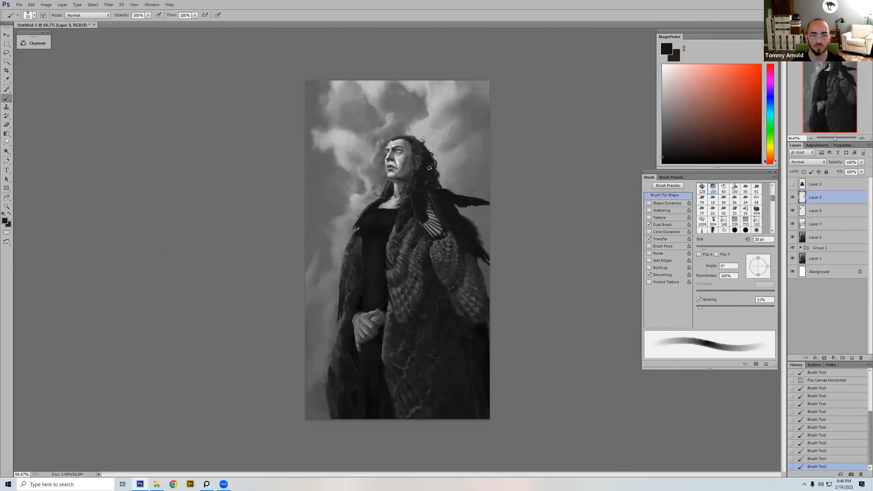
Step: Switch to the 125 px bristle tip and paint near-black hair around the ear, temple and jaw, reducing the brush to 15 px
right_click(476, 105)
double_click(595, 177)
key("bracketleft")
key("bracketleft")
left_click_drag(418, 161, 414, 176)
key("bracketleft")
key("bracketleft")
key("bracketleft")
key("bracketleft")
left_click_drag(411, 143, 416, 148)
left_click_drag(420, 152, 414, 156)
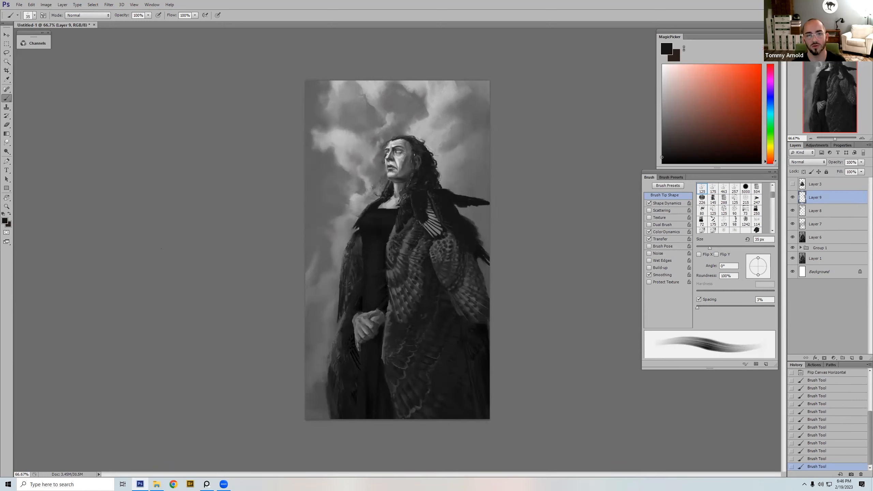
key("bracketleft")
key("bracketleft")
key("bracketright")
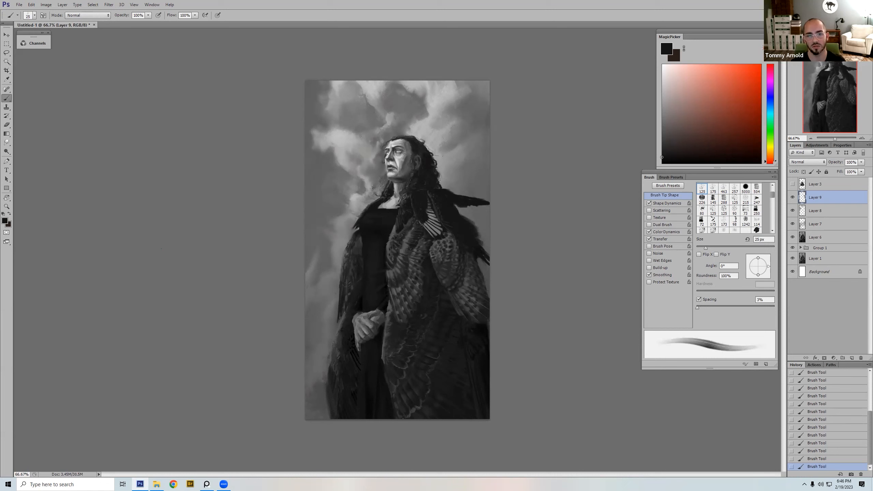
key("bracketleft")
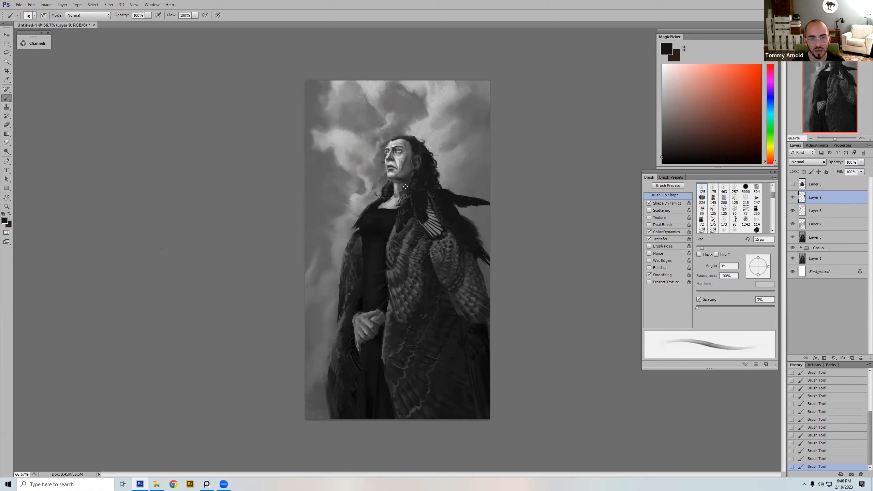
Step: Outline the hairline, ear, neck and shoulder feather in red with a small brush and clear the markings
left_click(752, 69)
key("bracketleft")
key("bracketleft")
key("bracketleft")
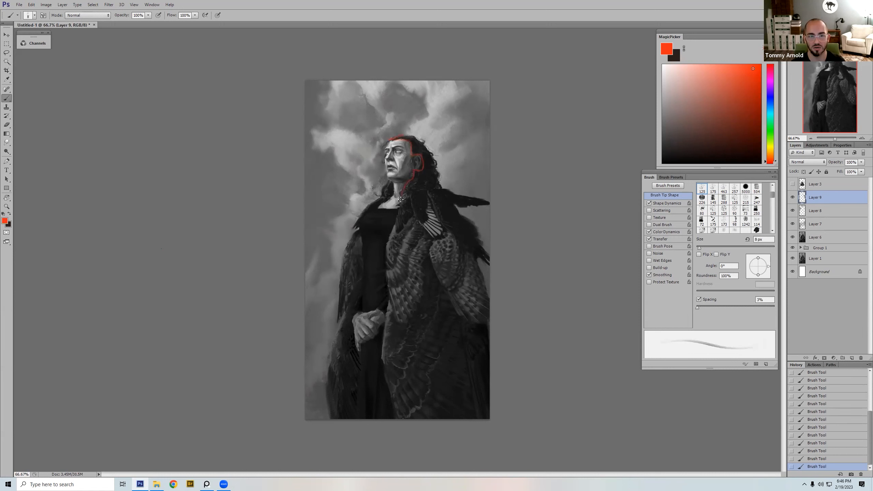
mouse_move(426, 221)
left_mouse_down()
mouse_move(431, 194)
mouse_move(439, 216)
mouse_move(437, 196)
mouse_move(467, 206)
left_mouse_up()
key("ctrl+a")
key("Delete")
key("ctrl+d")
Step: Sample near-black, paint a dark 80 px patch in the clouds above the head and choose the 700 px soft round tip
left_click(400, 92, "alt")
left_click(387, 210, "alt")
right_click(503, 177)
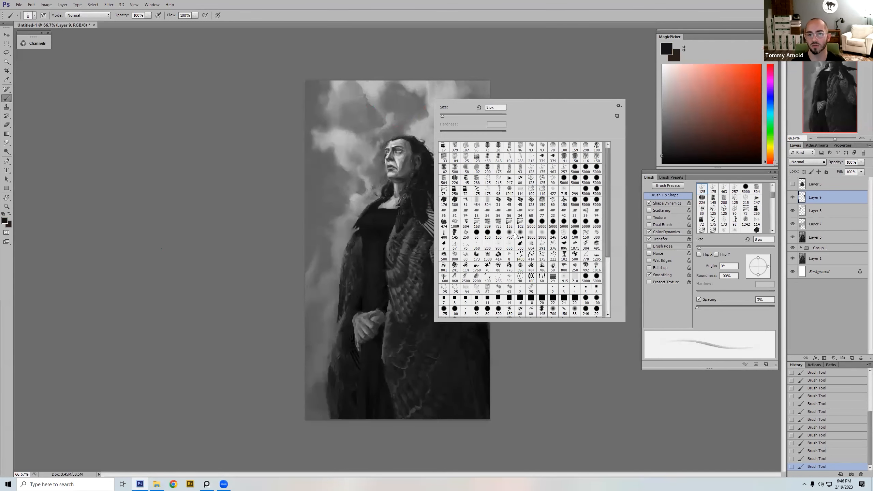
double_click(516, 234)
mouse_move(396, 84)
left_mouse_down()
mouse_move(395, 93)
mouse_move(409, 93)
left_mouse_up()
right_click(481, 105)
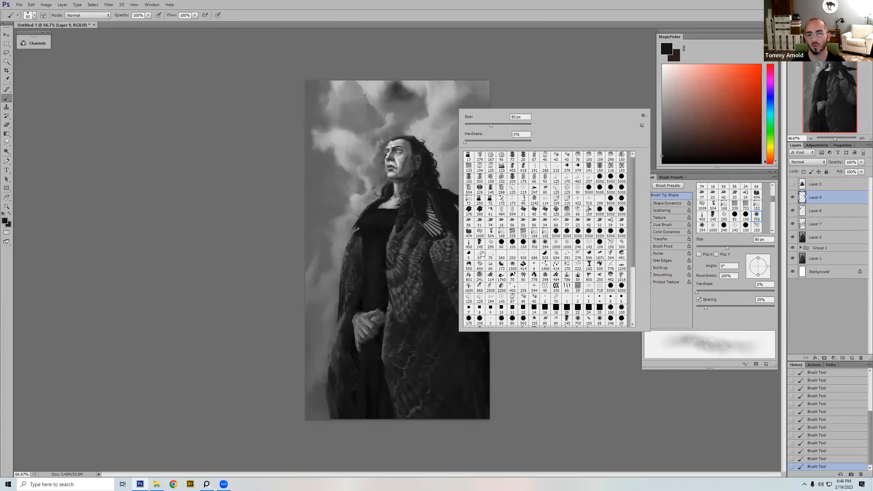
double_click(533, 242)
Step: Sample grey from the clouds and soften the dark patch above the head with the soft round brush
left_click(404, 105, "alt")
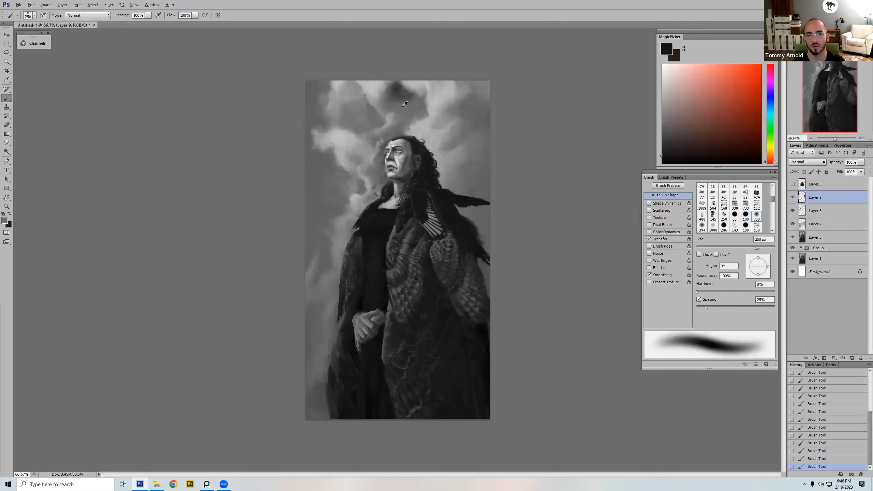
mouse_move(397, 97)
left_mouse_down()
mouse_move(384, 74)
mouse_move(432, 94)
mouse_move(453, 69)
mouse_move(416, 98)
mouse_move(466, 101)
mouse_move(489, 86)
mouse_move(447, 102)
mouse_move(462, 105)
left_mouse_up()
left_click(397, 86, "alt")
key("bracketleft")
key("bracketleft")
left_click(393, 87, "alt")
left_click(381, 83, "alt")
left_click(396, 85, "alt")
key("bracketright")
left_click(419, 85, "alt")
left_click(411, 99, "alt")
Step: Paint soft mid-grey cloud patches along the upper sky behind the head, setting the brush to 200 px
key("bracketright")
key("bracketright")
left_click(438, 89, "alt")
key("bracketright")
left_click(438, 104, "alt")
key("bracketleft")
key("bracketleft")
key("bracketleft")
key("bracketleft")
key("bracketright")
key("bracketright")
key("bracketright")
key("bracketright")
key("bracketright")
key("bracketright")
left_click(479, 93, "alt")
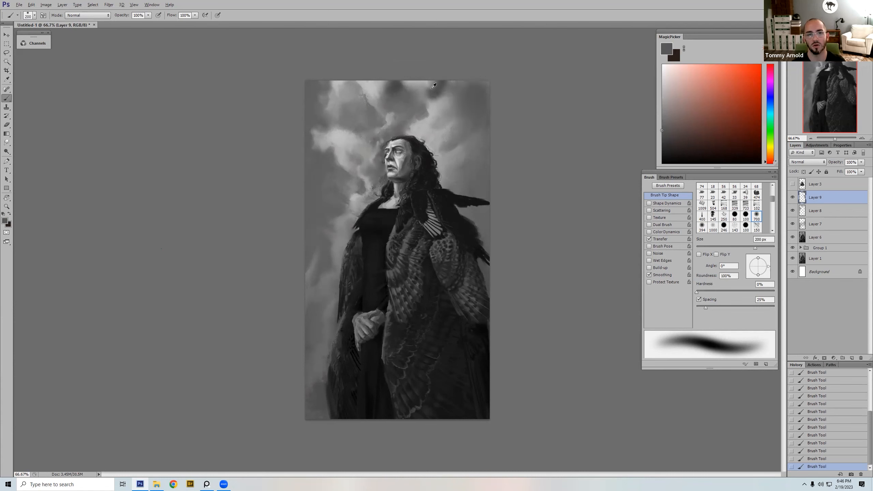
Step: Add small mid-grey cloud patches in the bright sky just behind the hair, enlarging the soft brush from 15 px
key("bracketleft")
key("bracketleft")
key("bracketleft")
key("bracketleft")
key("bracketleft")
key("bracketleft")
key("bracketleft")
key("bracketleft")
key("bracketleft")
key("bracketleft")
key("bracketleft")
key("bracketleft")
key("bracketleft")
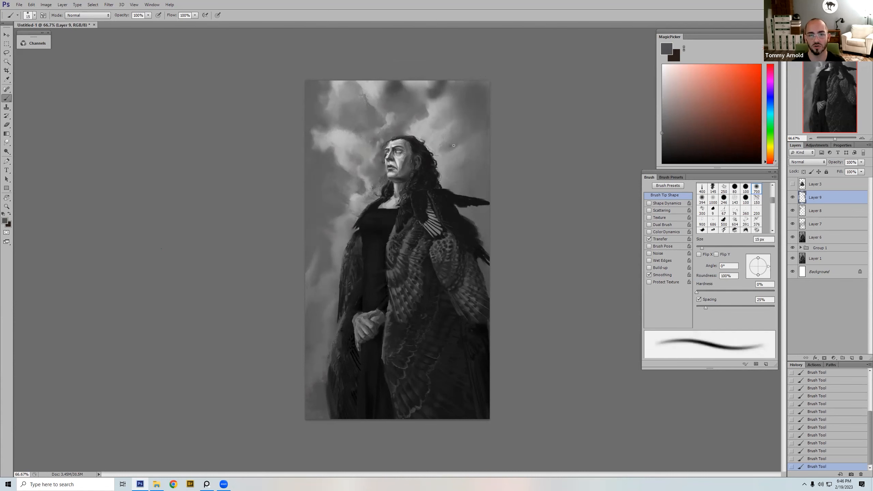
left_click(447, 139, "alt")
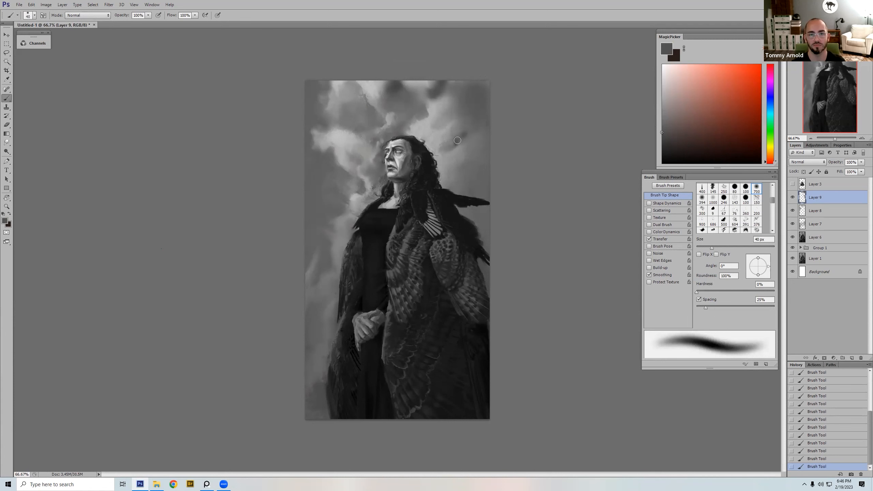
key("bracketright")
key("bracketright")
key("bracketright")
Step: Build up rounder mid-grey cloud shapes higher behind the head with the soft brush at 70 px
key("bracketright")
left_click_drag(462, 133, 457, 128)
key("bracketleft")
key("bracketleft")
key("bracketleft")
key("bracketleft")
key("bracketleft")
key("bracketright")
key("bracketright")
key("bracketright")
Step: Blend the new cloud shapes behind the head with sampled light and mid greys at 50 to 60 px
key("bracketright")
key("bracketright")
left_click_drag(457, 113, 451, 117)
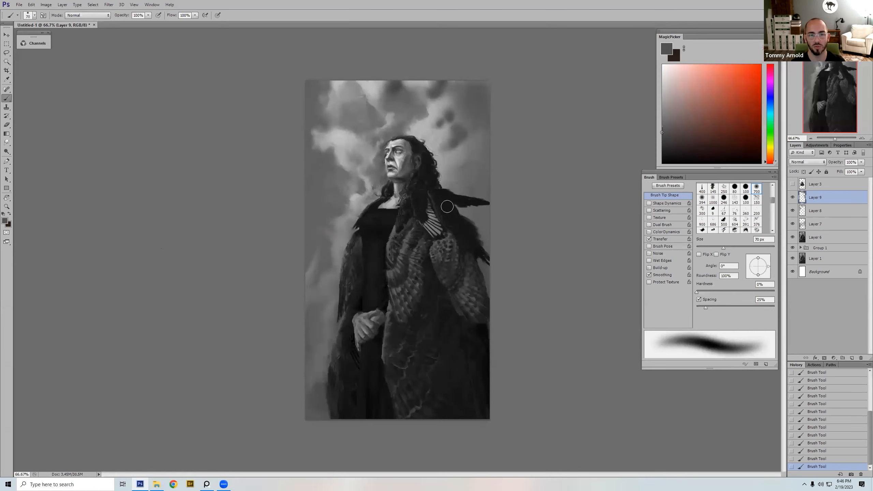
key("bracketright")
left_click_drag(459, 112, 484, 121)
left_click(437, 112, "alt")
key("bracketleft")
key("bracketleft")
key("bracketleft")
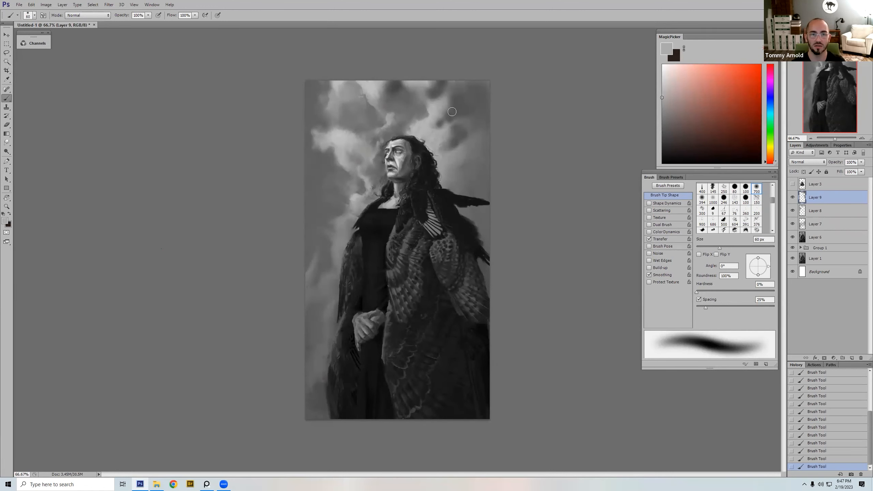
left_click(474, 101, "alt")
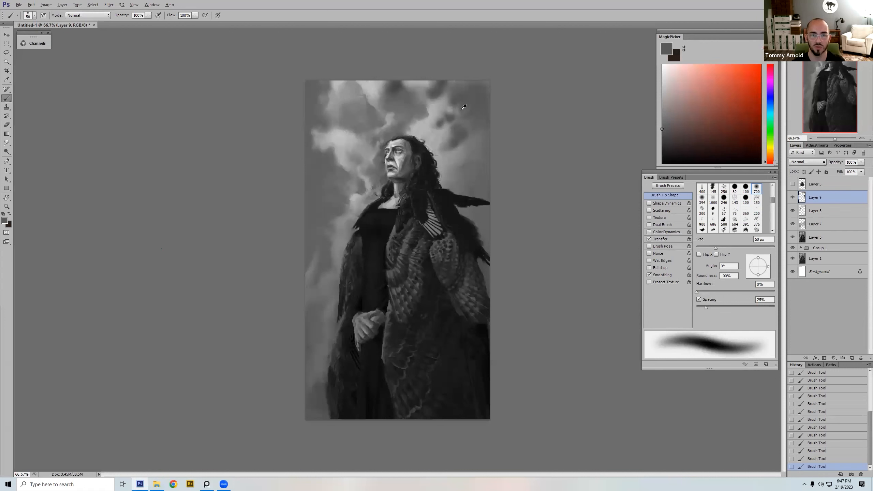
left_click(455, 112, "alt")
Step: Flip the canvas, darken the upper clouds with a 90 px mid-grey soft brush, and flip it back
key("bracketright")
key("bracketright")
key("bracketright")
key("ctrl+shift+h")
left_click(353, 93, "alt")
key("bracketright")
left_click_drag(344, 83, 341, 81)
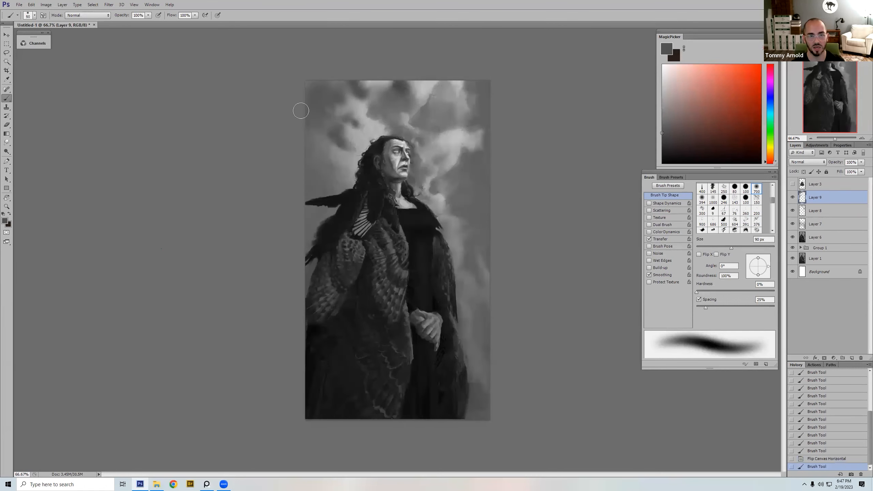
key("ctrl+shift+h")
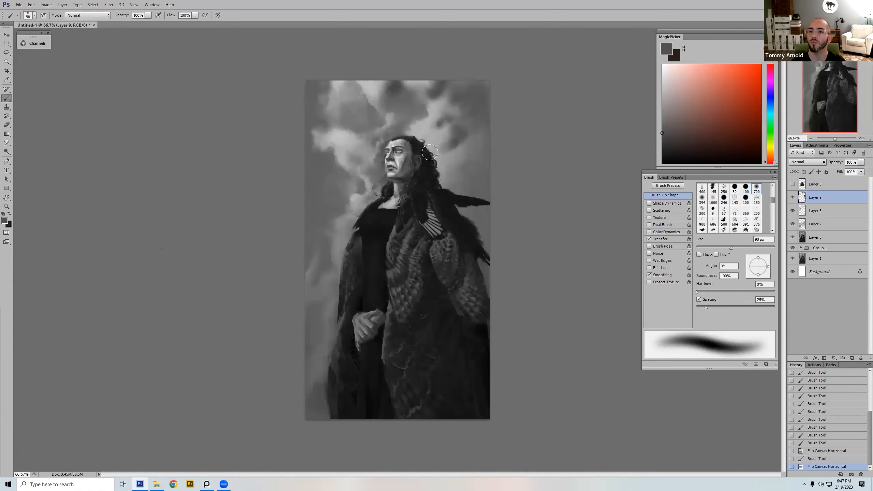
Step: Sample near-black and darken the sky edge behind the figure with a 200 px soft stroke at 40% opacity
left_click(444, 194, "alt")
key("bracketright")
key("bracketright")
key("bracketright")
key("bracketright")
key("bracketright")
key("4")
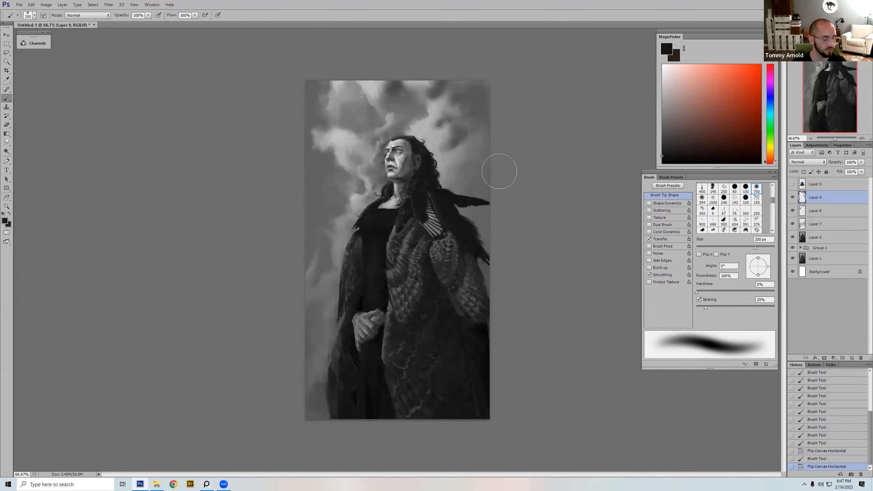
mouse_move(475, 75)
left_mouse_down()
mouse_move(497, 171)
mouse_move(471, 170)
mouse_move(461, 183)
mouse_move(497, 256)
mouse_move(497, 304)
left_mouse_up()
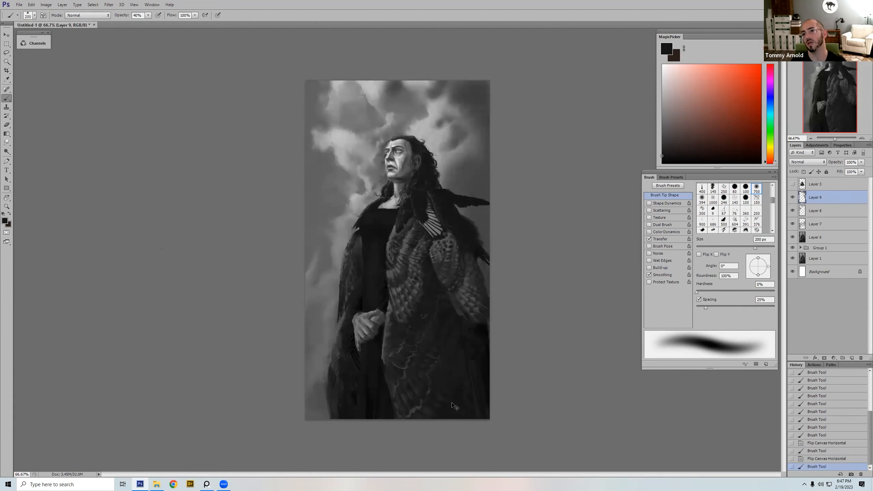
Step: Duplicate Layer 9, erase the copy over the shoulder feathers with the 700 px soft eraser and return to the Brush tool
left_click(792, 197)
left_click(793, 197)
key("ctrl+j")
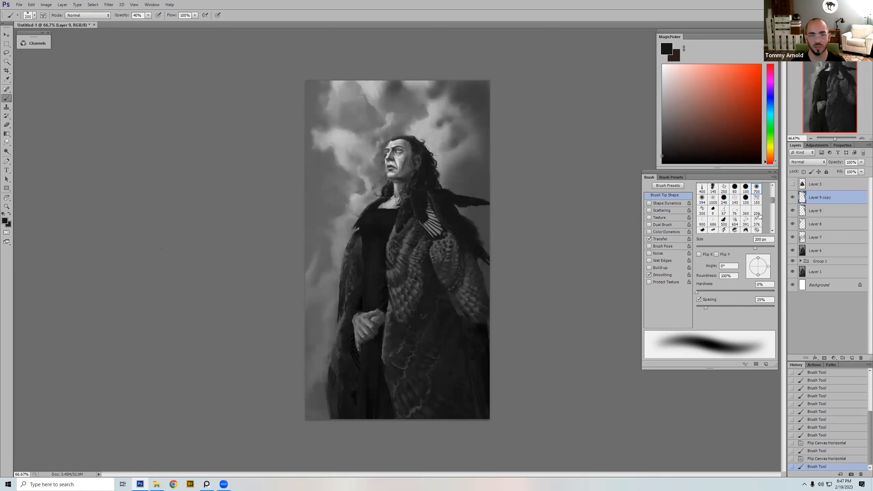
key("e")
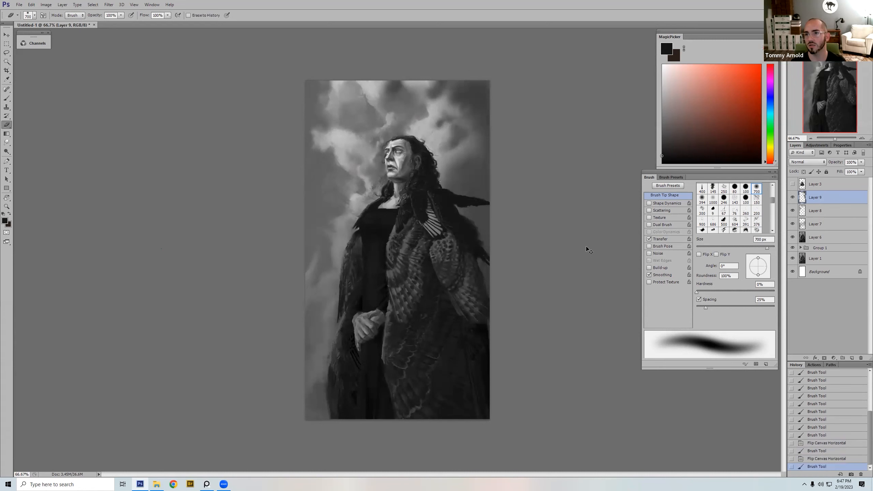
left_click(465, 237)
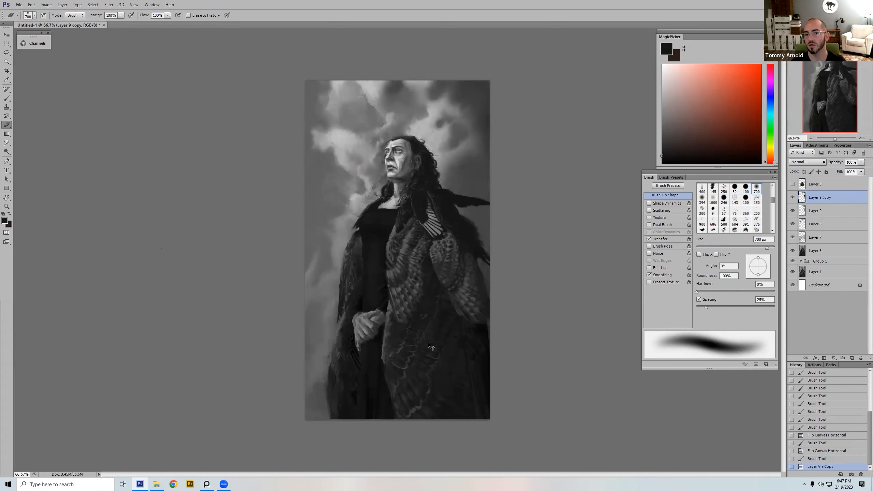
key("b")
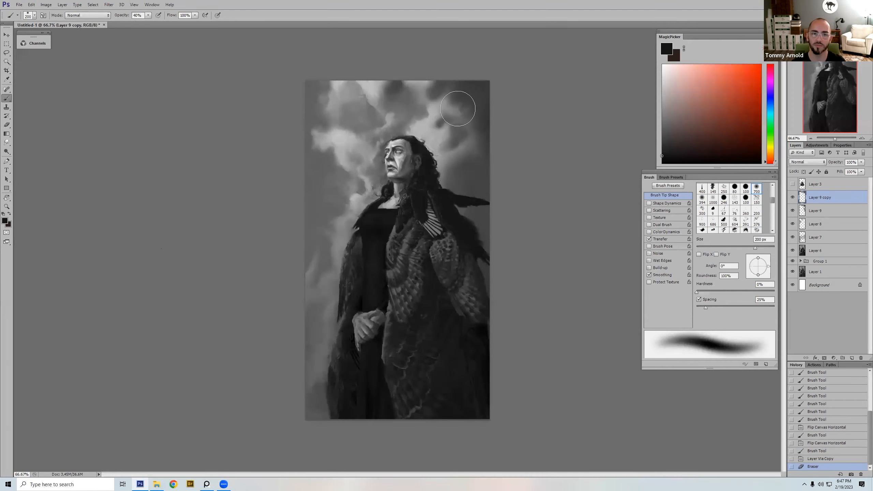
Step: Tone down the bright clouds in front of the face with sampled grey at 175 px and 40% opacity, undoing the last stroke
left_click(426, 125, "alt")
left_click(315, 162, "alt")
mouse_move(322, 129)
left_mouse_down()
mouse_move(324, 137)
mouse_move(341, 138)
left_mouse_up()
left_click_drag(337, 140, 344, 147)
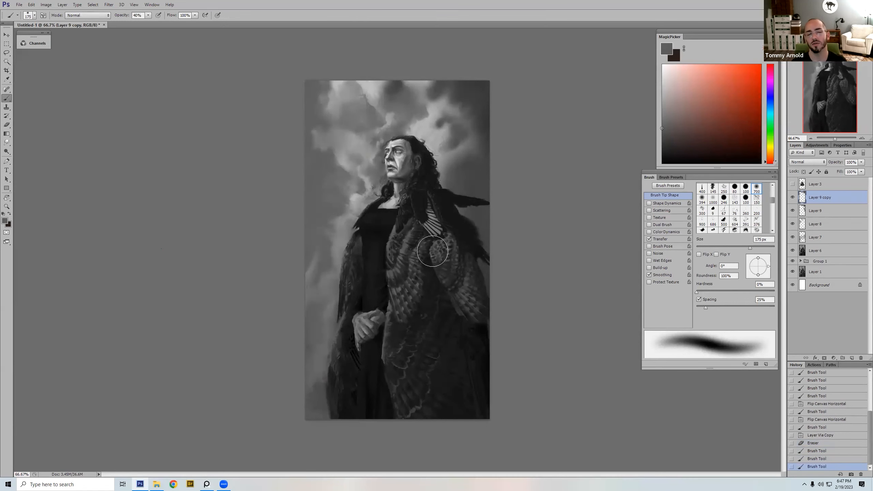
key("ctrl+z")
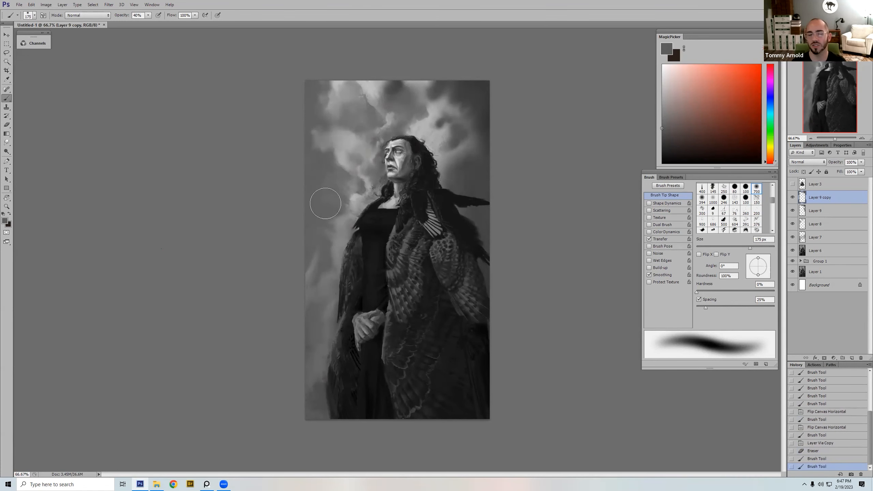
Step: Sample light grey from the bright cloud and paint cloud texture in front of the face with the 173 px textured brush preset
left_click(424, 128, "alt")
right_click(334, 167)
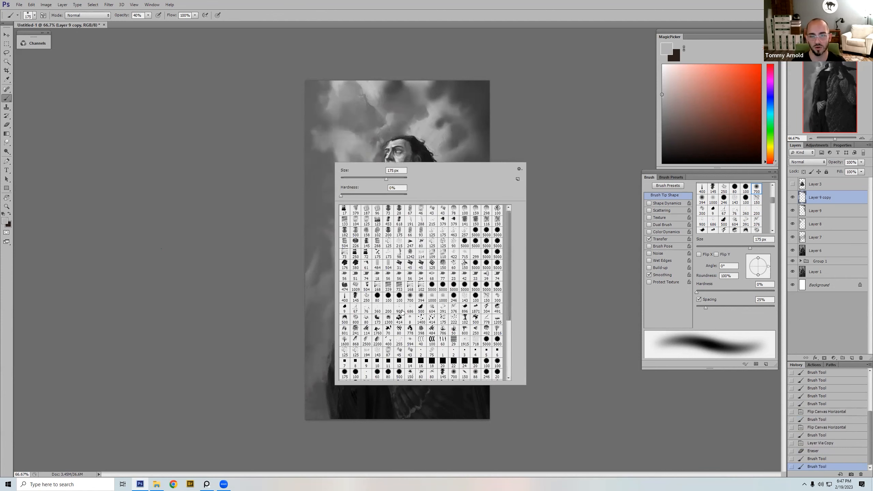
double_click(378, 317)
key("[")
left_click_drag(356, 175, 361, 171)
left_click_drag(362, 172, 341, 180)
mouse_move(340, 179)
left_mouse_down()
mouse_move(319, 176)
mouse_move(345, 166)
mouse_move(350, 172)
left_mouse_up()
key("]")
key("]")
Step: Raise the brush opacity to 100% and build up ragged light-grey cloud shapes in front of the face, finishing at 300 px
key("0")
mouse_move(352, 162)
left_mouse_down()
mouse_move(348, 178)
mouse_move(335, 152)
mouse_move(355, 147)
mouse_move(336, 141)
mouse_move(317, 160)
left_mouse_up()
left_click(337, 151, "alt")
left_click(318, 165, "alt")
left_click(346, 178, "alt")
mouse_move(343, 191)
left_mouse_down()
mouse_move(378, 149)
mouse_move(362, 174)
mouse_move(339, 173)
mouse_move(337, 160)
mouse_move(288, 203)
mouse_move(310, 168)
mouse_move(355, 145)
mouse_move(339, 167)
left_mouse_up()
left_click(361, 164, "alt")
left_click(313, 163, "alt")
key("[")
left_click(352, 169, "alt")
key("]")
key("]")
key("]")
Step: Switch to the 500 px textured brush preset and reshape the clouds in front of the face and chest at varying sizes
right_click(460, 124)
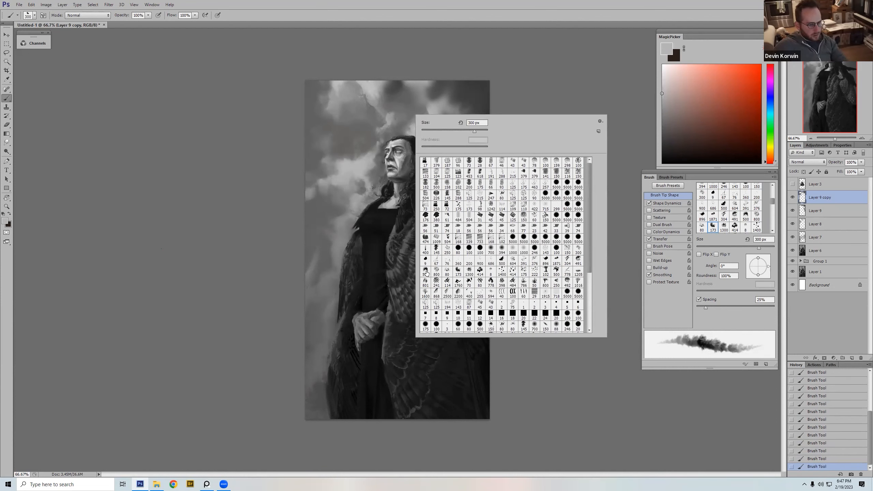
double_click(422, 269)
key("bracketleft")
key("bracketleft")
key("bracketleft")
key("bracketleft")
left_click(340, 169, "alt")
key("bracketright")
key("bracketright")
key("bracketright")
key("bracketright")
key("bracketright")
left_click(336, 157, "alt")
mouse_move(356, 154)
left_mouse_down()
mouse_move(313, 182)
mouse_move(347, 177)
mouse_move(334, 192)
left_mouse_up()
left_click(343, 180, "alt")
left_click(343, 236, "alt")
Step: Refine the cloud edges in front of the face at 150 px with greys sampled from the surrounding sky
key("bracketleft")
key("bracketleft")
key("bracketleft")
key("bracketleft")
left_click(360, 166, "alt")
key("bracketright")
key("bracketleft")
left_click(313, 174, "alt")
left_click(309, 188, "alt")
left_click(320, 202, "alt")
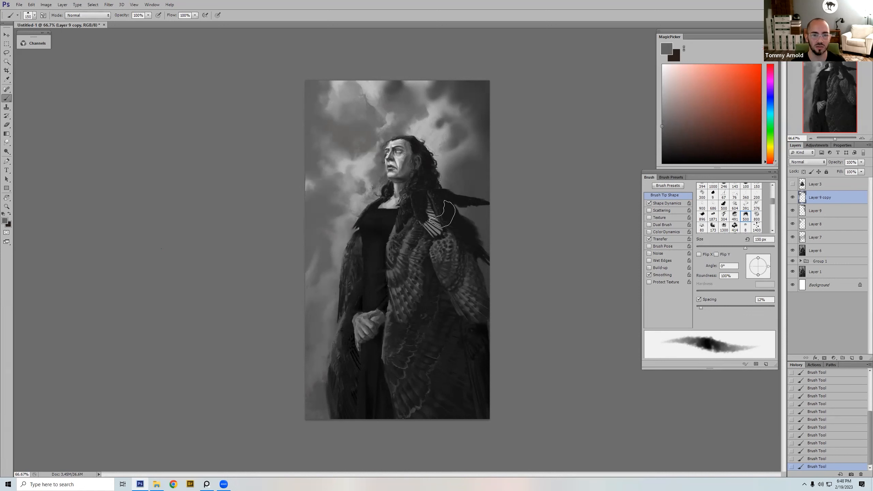
key("bracketright")
left_click(361, 163, "alt")
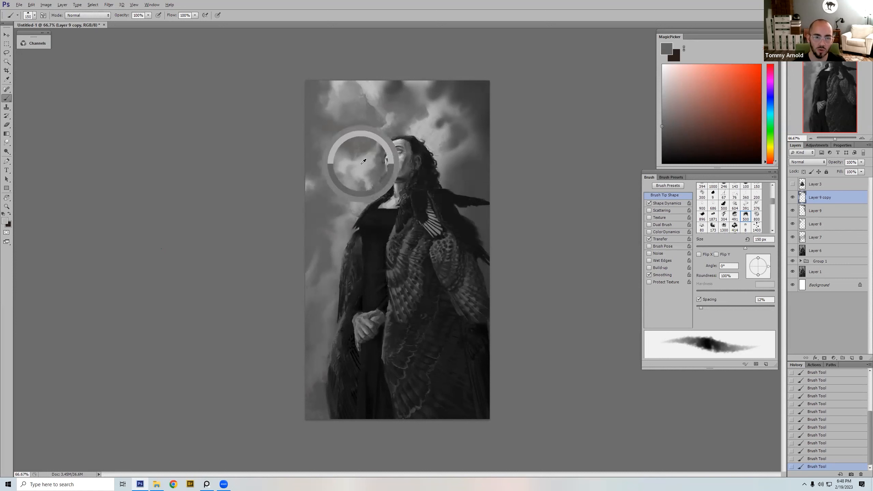
Step: Enlarge the textured brush and rework the clouds behind and above the head with sampled greys
key("bracketright")
key("bracketright")
key("bracketright")
key("bracketright")
key("bracketright")
left_click(467, 103, "alt")
left_click(454, 108, "alt")
key("bracketright")
left_click_drag(488, 96, 491, 88)
left_click(454, 90, "alt")
key("bracketleft")
key("bracketleft")
left_click(413, 138, "alt")
left_click(404, 108, "alt")
Step: Tone down the bright clouds along the upper sky with sampled mid-grey, replacing the 250 px stroke with broader strokes up to 400 px
key("bracketright")
key("bracketright")
mouse_move(370, 98)
left_mouse_down()
mouse_move(436, 71)
mouse_move(305, 80)
left_mouse_up()
key("bracketright")
key("bracketright")
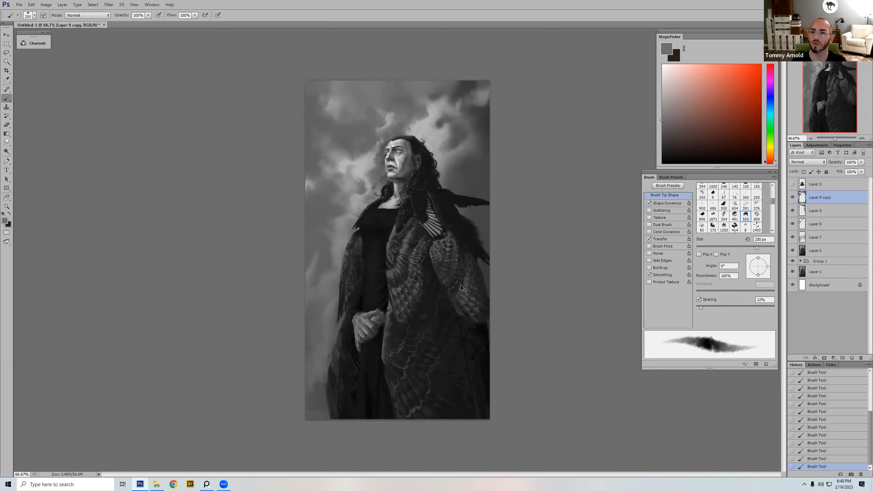
key("ctrl+z")
left_click(482, 119, "alt")
key("bracketright")
mouse_move(417, 76)
left_mouse_down()
mouse_move(357, 86)
mouse_move(371, 105)
mouse_move(348, 91)
mouse_move(322, 98)
mouse_move(350, 116)
mouse_move(343, 97)
left_mouse_up()
left_click(353, 119, "alt")
key("bracketright")
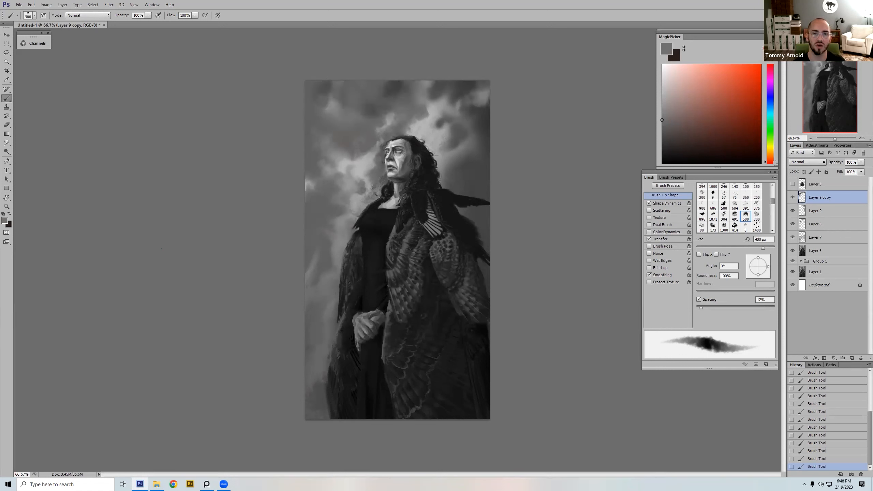
Step: Compare the painting with and without Layer 9 copy
key("bracketleft")
key("bracketleft")
key("bracketleft")
left_click(793, 198)
left_click(793, 199)
Step: Paint the clouds in front of the neck and shoulder with sampled light and mid greys at 200 to 250 px
left_click(360, 173, "alt")
key("bracketleft")
key("bracketleft")
key("bracketleft")
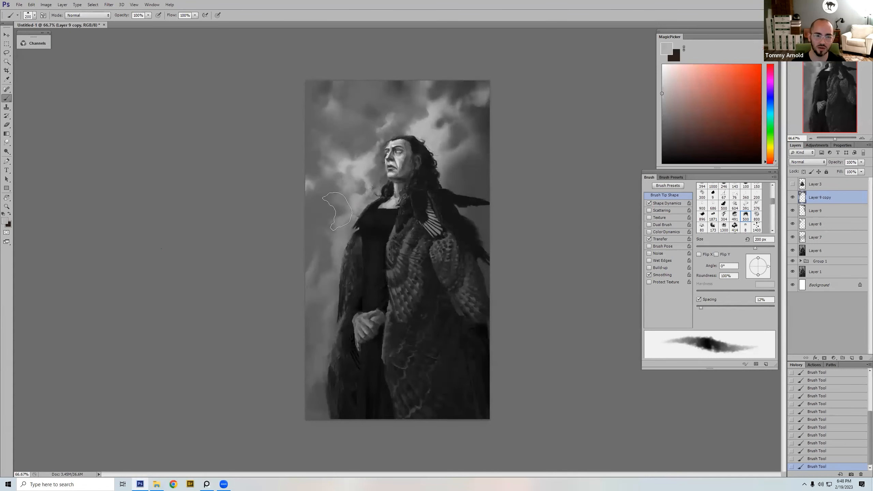
left_click(357, 197, "alt")
key("bracketright")
key("bracketright")
key("bracketright")
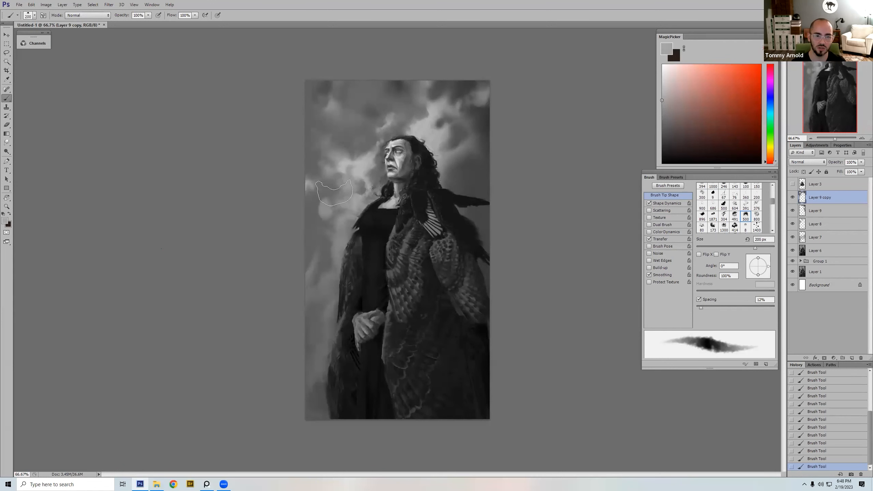
left_click(312, 205, "alt")
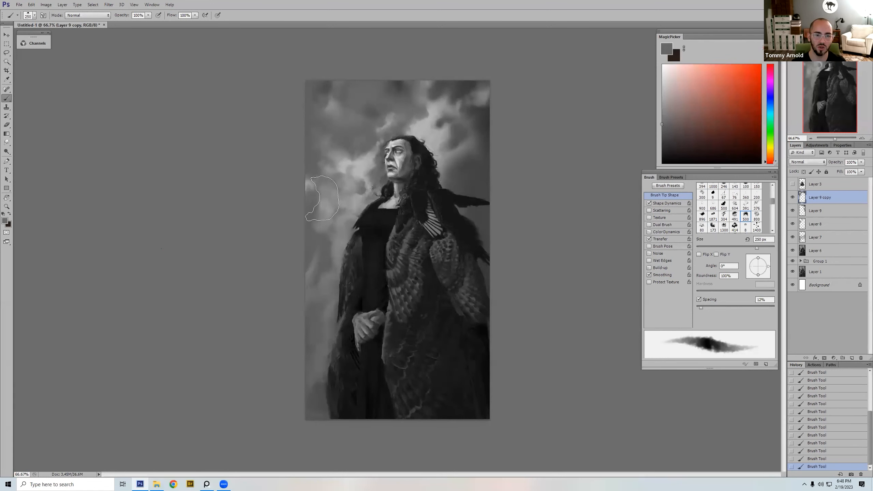
key("bracketright")
Step: Sample light grey from the cloud beside the neck and brush it down the sky edge in front of the figure at 400 px
left_click(357, 174, "alt")
left_click(356, 176, "alt")
key("bracketright")
key("bracketright")
left_click_drag(311, 188, 305, 246)
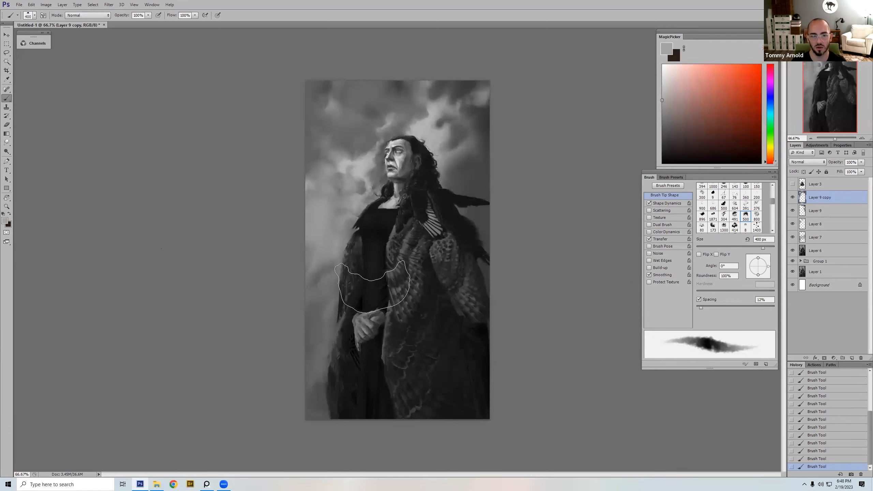
Step: Sample near-black from the clothing and darken the lower sky edge at 400 px and 30% opacity, undoing and redoing the stroke lower down
key("e")
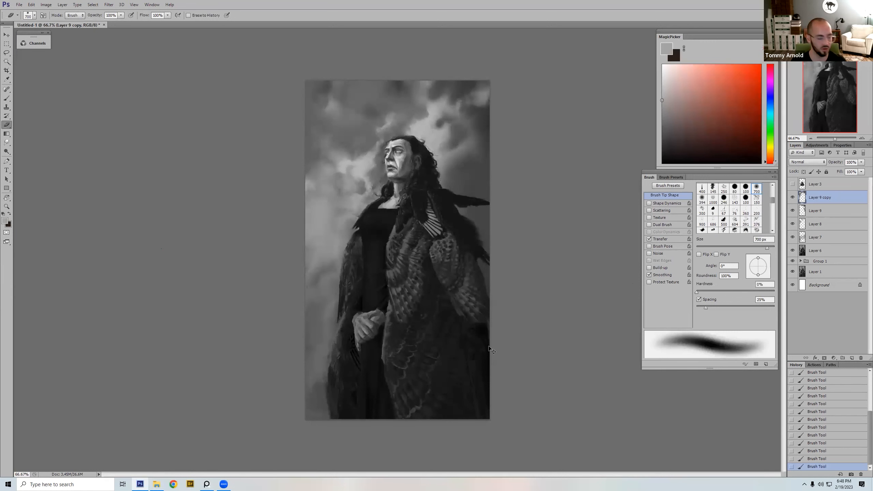
key("b")
left_click(374, 264, "alt")
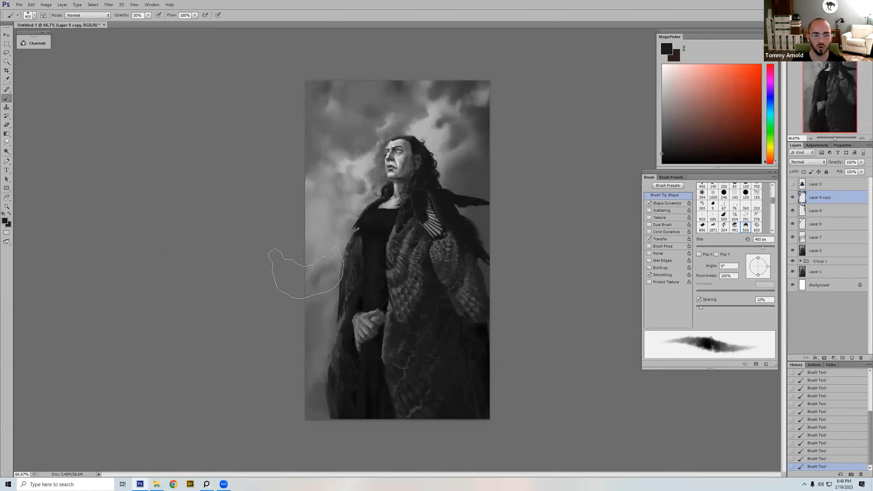
left_click_drag(305, 273, 321, 388)
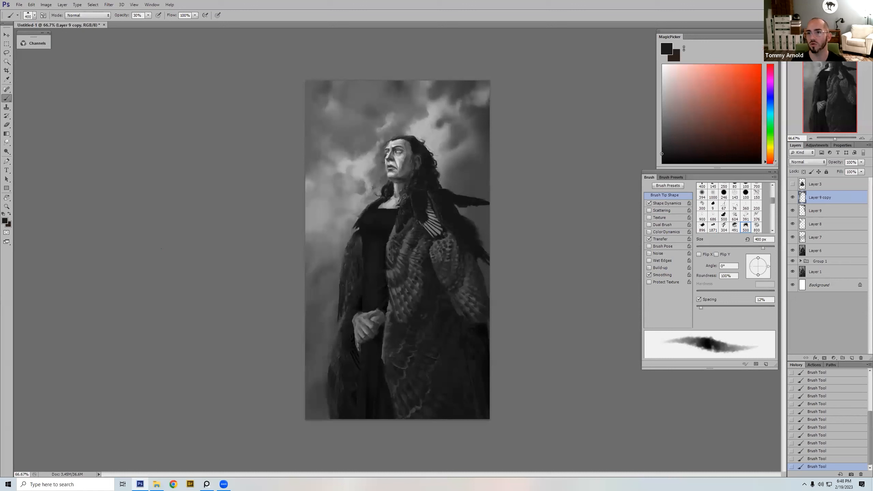
key("ctrl+z")
left_click_drag(301, 330, 275, 454)
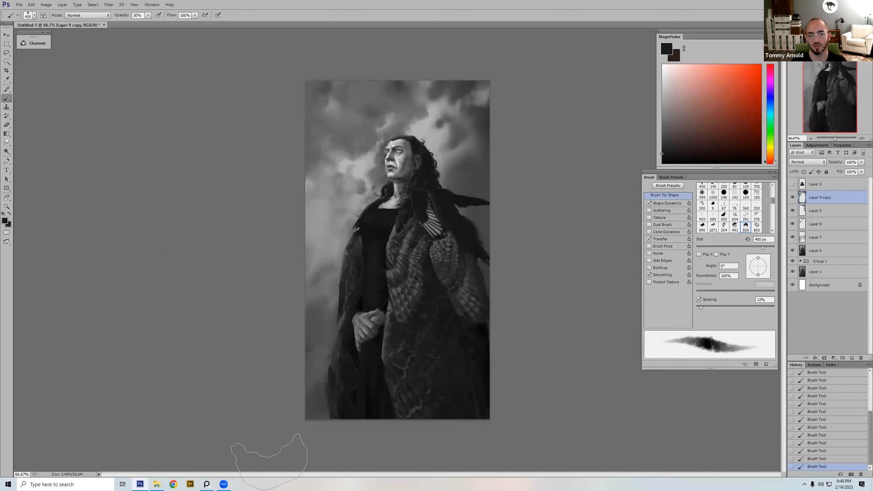
left_click(792, 198)
key("r")
mouse_move(312, 400)
left_mouse_down()
mouse_move(448, 380)
mouse_move(551, 260)
mouse_move(561, 337)
mouse_move(594, 304)
mouse_move(432, 311)
left_mouse_up()
left_click_drag(412, 176, 506, 279)
Step: Select the 422 px dual-brush preset, sample light grey from the cheek and reduce the brush to 20 px for work on the face
key("b")
right_click(534, 241)
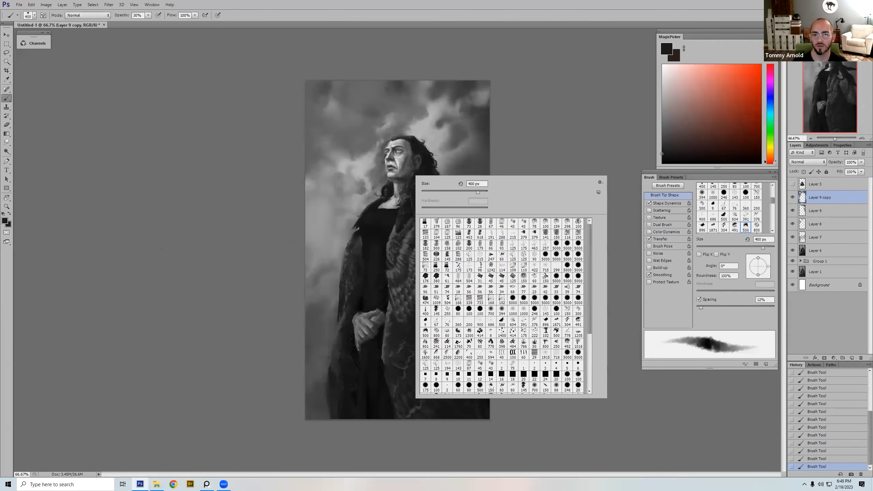
double_click(458, 277)
key("z")
left_click(442, 261)
mouse_move(441, 261)
left_mouse_down()
mouse_move(427, 325)
mouse_move(451, 267)
left_mouse_up()
left_click_drag(401, 204, 404, 221)
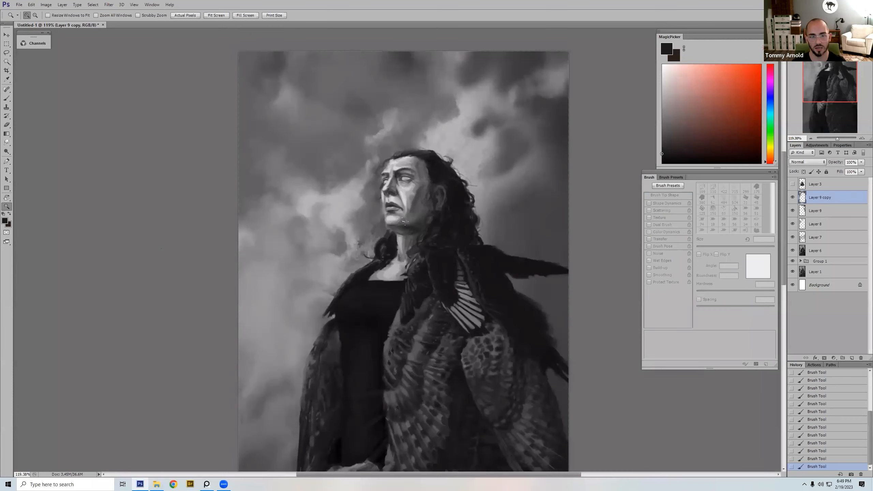
key("b")
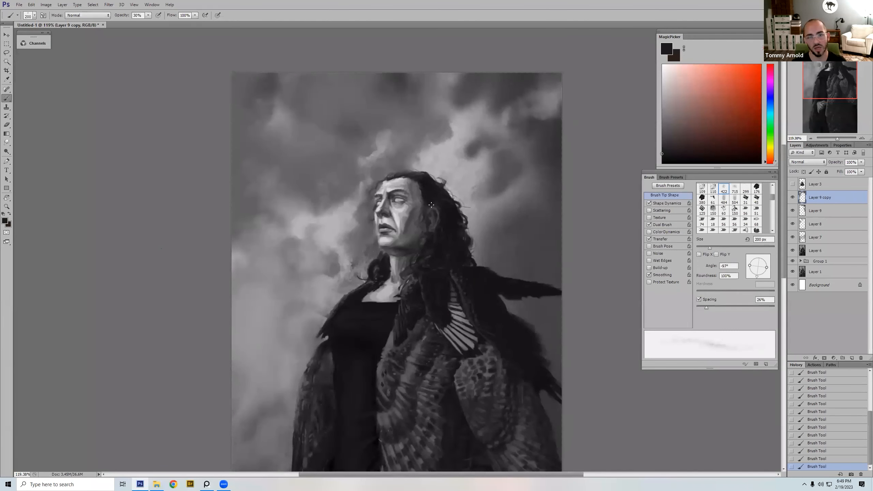
left_click(400, 220, "alt")
key("[")
key("[")
key("[")
key("[")
key("[")
key("[")
key("[")
key("[")
key("[")
key("[")
key("[")
key("[")
key("[")
key("[")
key("[")
key("[")
key("[")
key("[")
key("[")
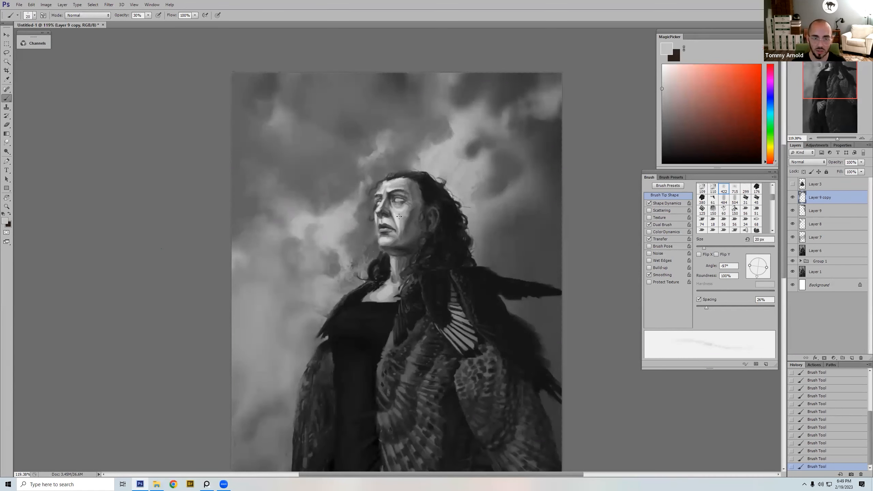
Step: Repaint the cheek and jaw shading with sampled light and dark greys at about 30 px and 30% opacity
left_click(401, 234, "alt")
left_click(402, 216, "alt")
key("bracketright")
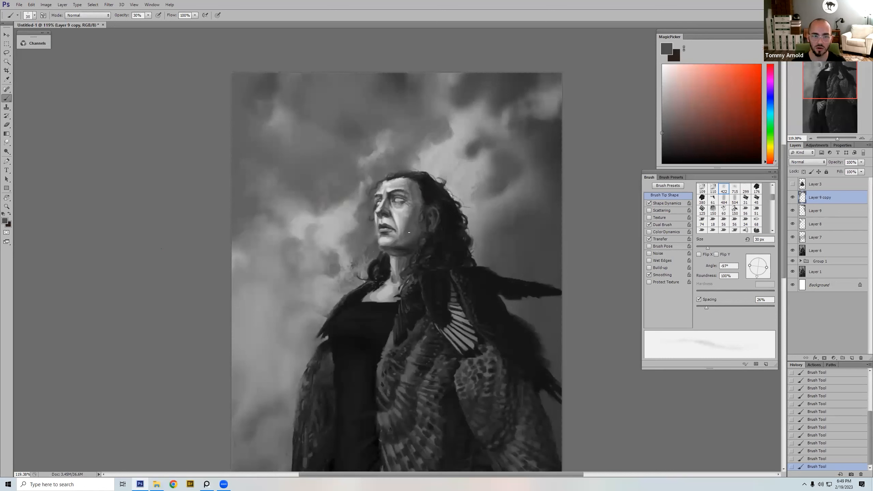
left_click(418, 218, "alt")
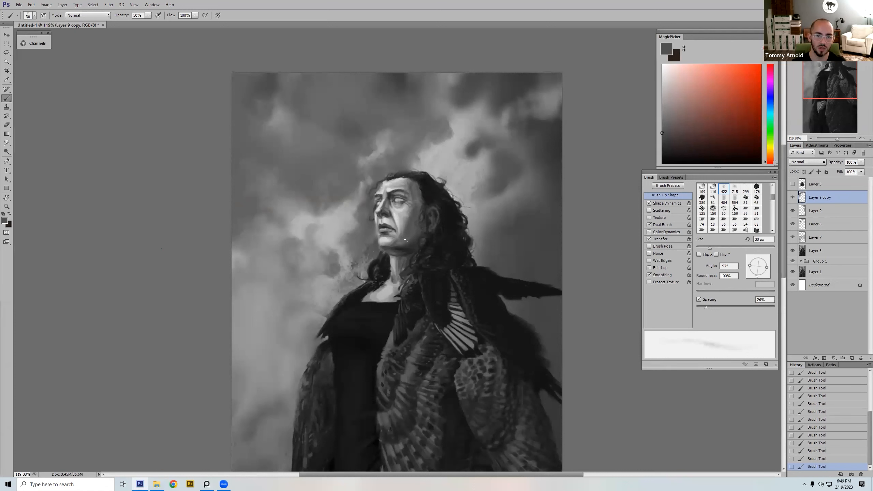
left_click(407, 224, "alt")
key("bracketleft")
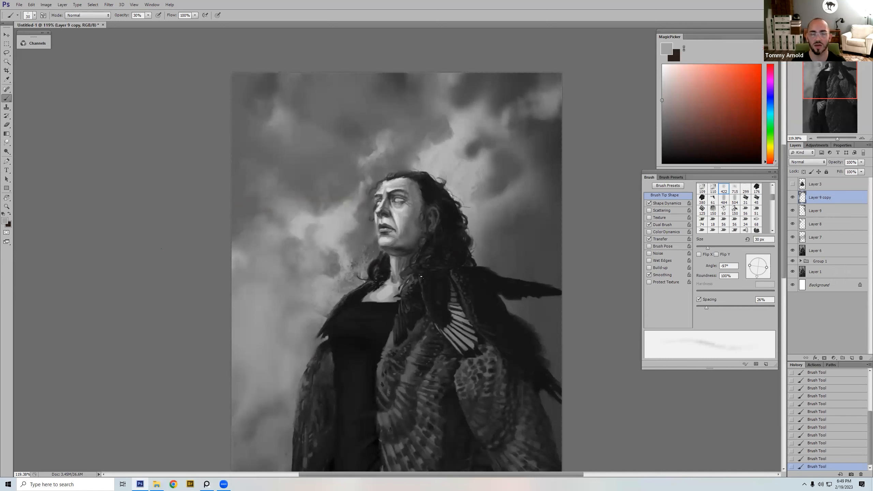
left_click_drag(411, 232, 417, 223)
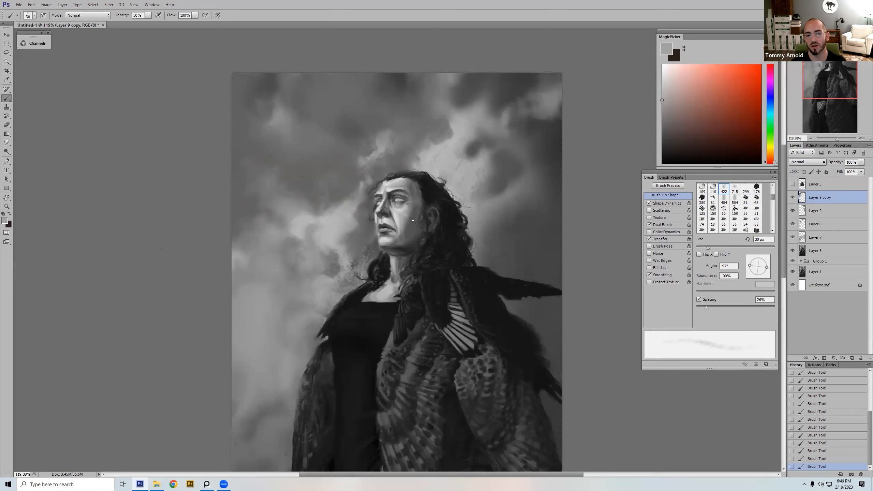
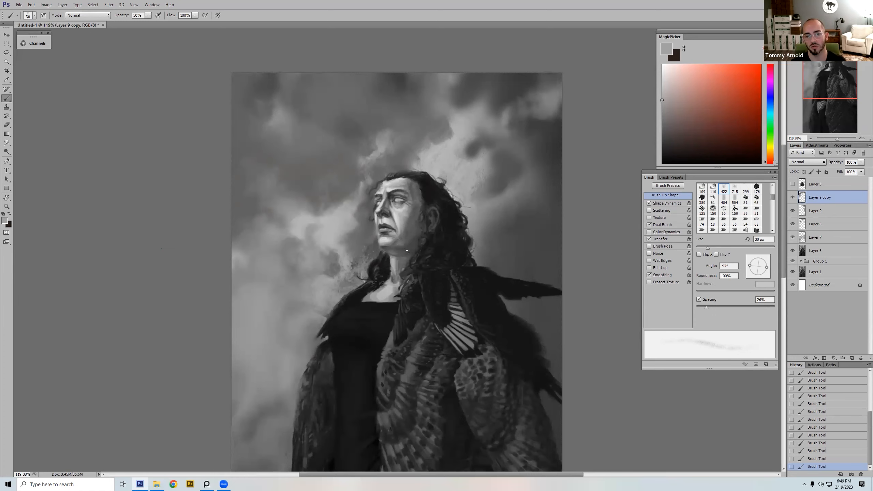
Step: Flip the canvas horizontally and darken the jaw and upper neck with the 150 px preset at 25 px and 100% opacity
key("ctrl+shift+h")
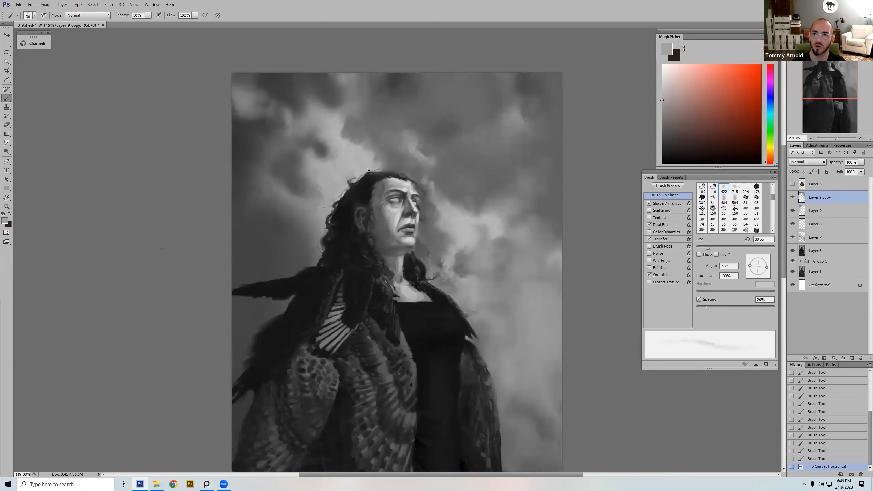
right_click(466, 241)
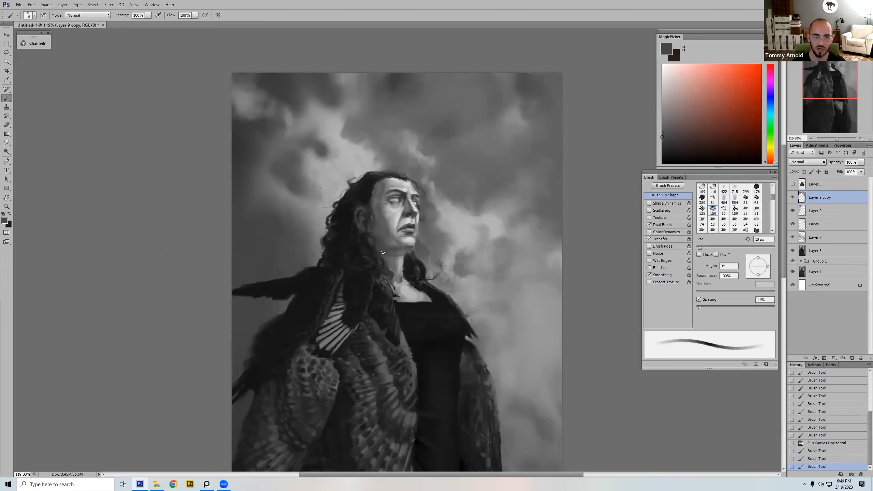
key("bracketright")
left_click_drag(385, 250, 394, 258)
left_click(400, 253, "alt")
key("bracketleft")
key("bracketright")
key("bracketright")
left_click(390, 252, "alt")
Step: Switch back to the 422 px dual-brush preset and brush light grey over the temple and cheek, reducing the brush from 35 to 15 px
right_click(581, 234)
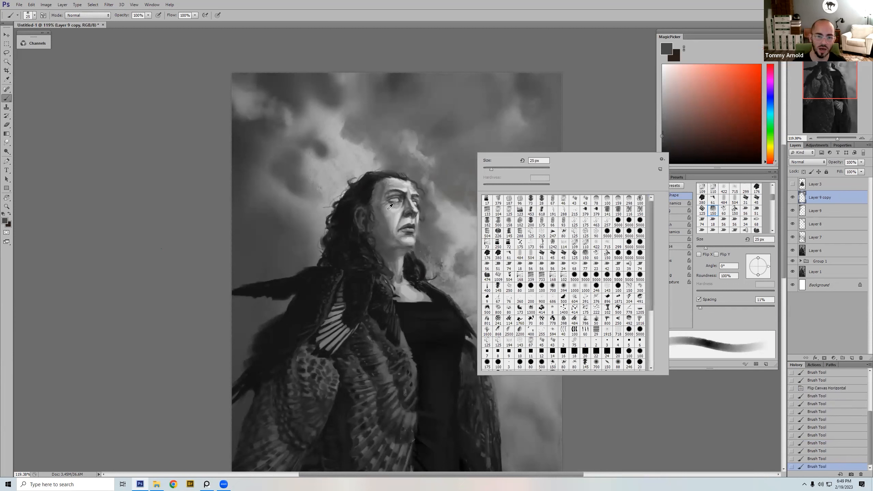
double_click(596, 243)
left_click(387, 205, "alt")
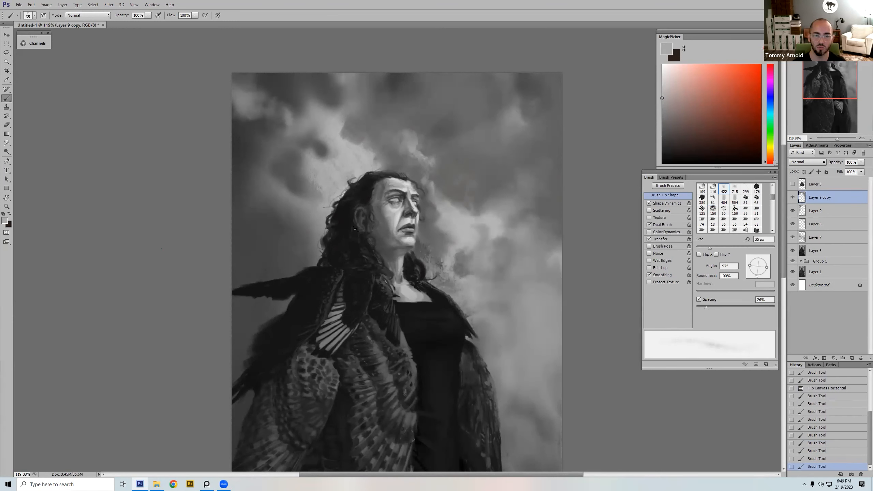
left_click_drag(386, 204, 384, 207)
key("bracketleft")
key("bracketleft")
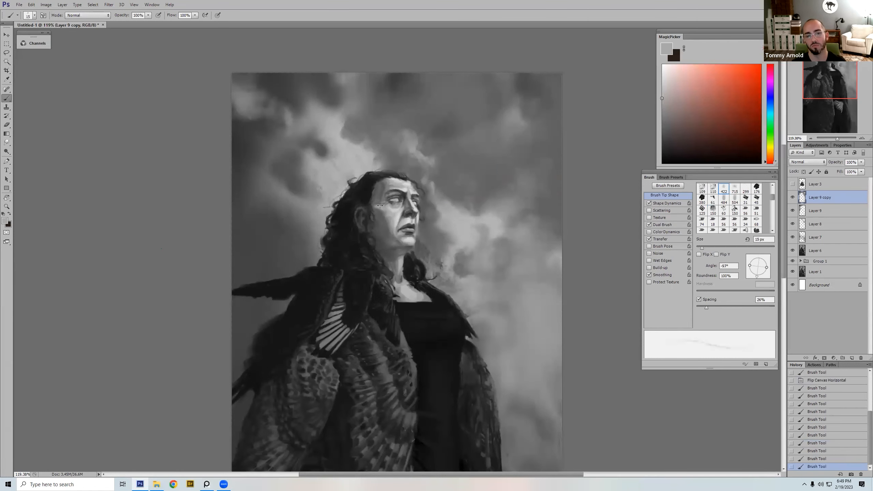
left_click(383, 221)
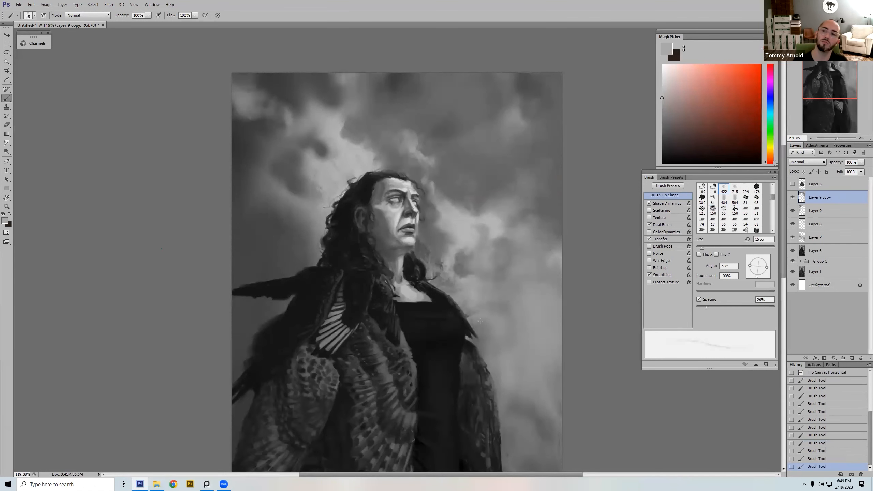
Step: Flip the canvas back and brush light grey sampled from the forehead along the brow and hairline, undoing the last stroke
left_click_drag(453, 219, 478, 241)
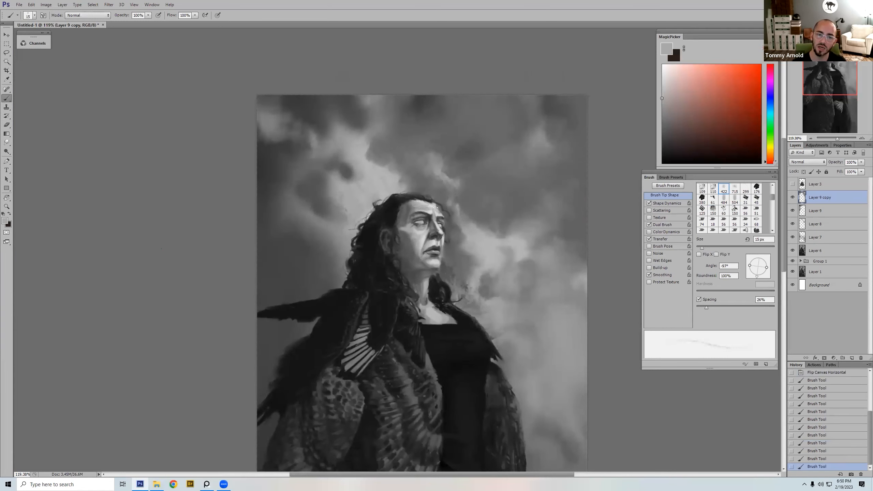
left_click(474, 236)
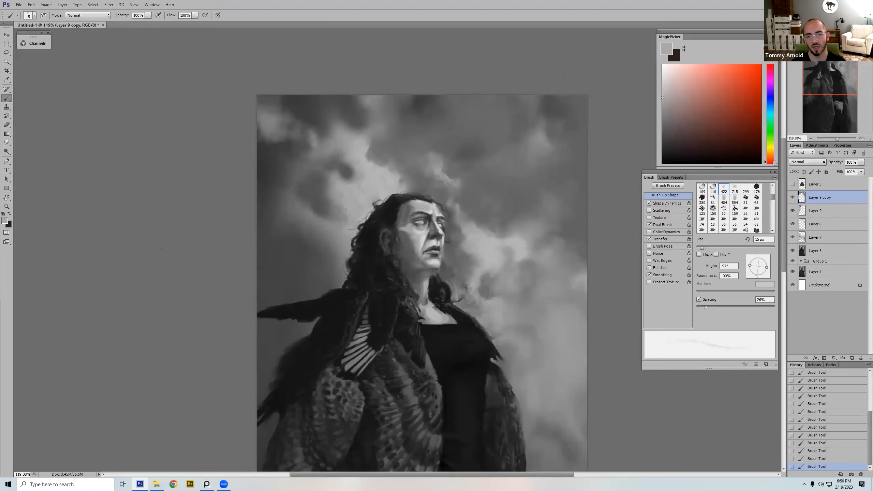
left_click(435, 211, "alt")
key("bracketright")
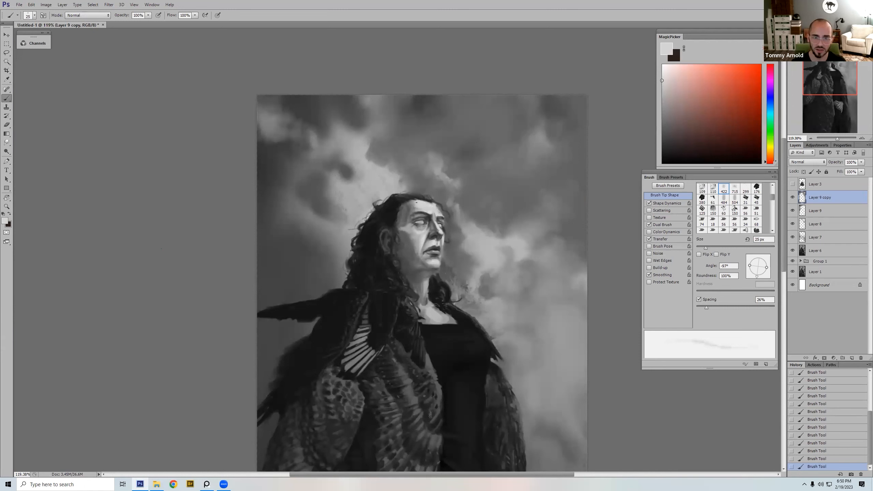
key("ctrl+shift+h")
left_click_drag(443, 195, 426, 196)
left_click_drag(440, 195, 413, 202)
key("bracketleft")
key("ctrl+z")
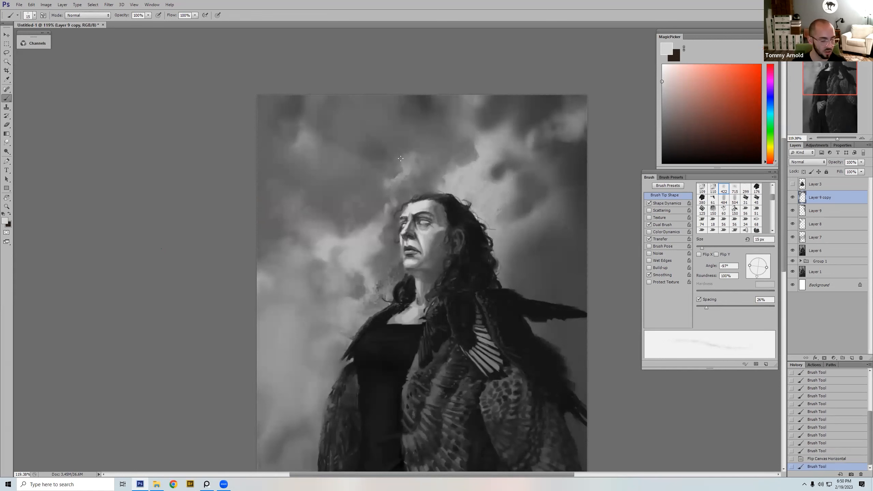
Step: Draw fine light strokes along the forehead edge with the 125 px preset at 3 px, comparing against the painting with Layer 9 copy hidden
right_click(474, 243)
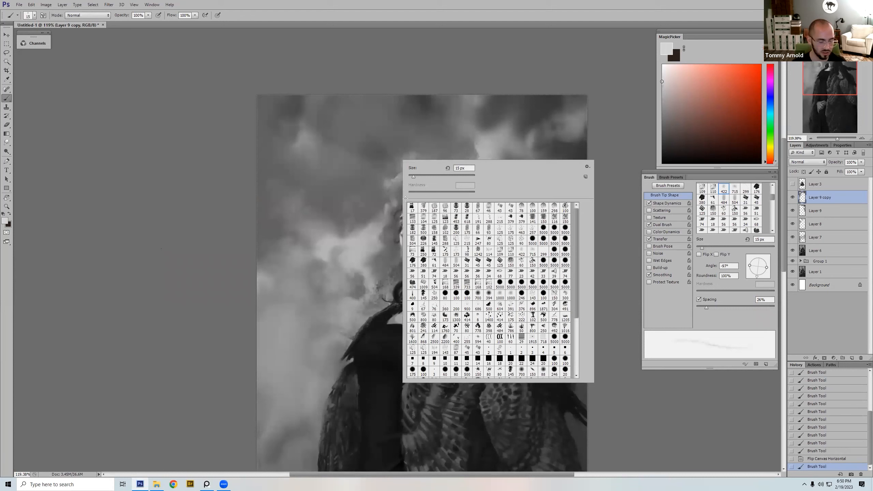
double_click(510, 230)
left_click_drag(400, 207, 396, 212)
left_click_drag(400, 206, 395, 210)
left_click_drag(390, 259, 389, 273)
left_click_drag(391, 262, 389, 278)
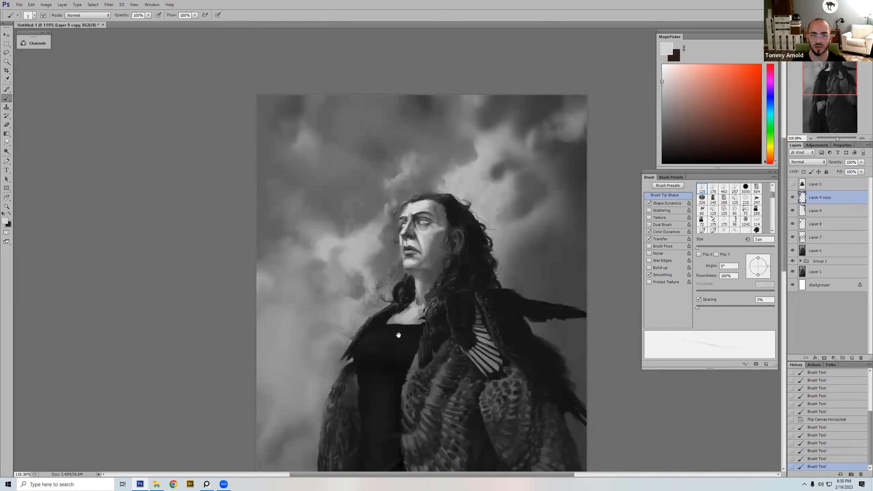
left_click(792, 199)
left_click(792, 197)
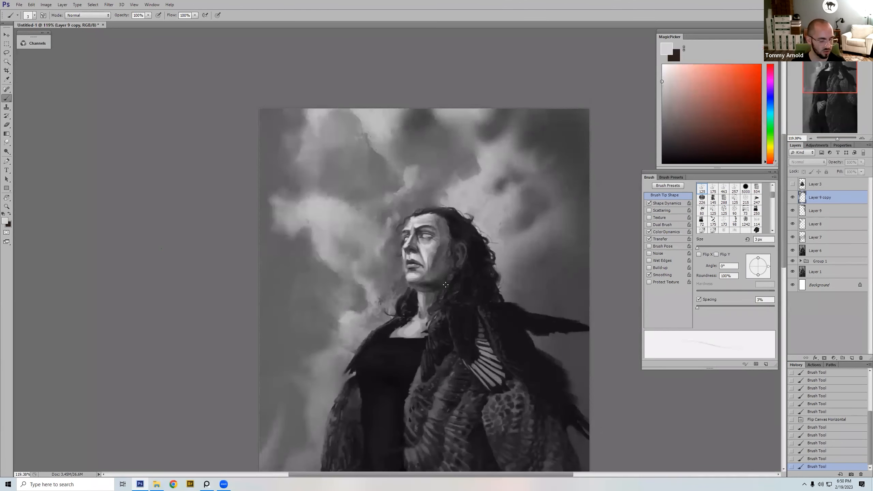
Step: Repaint the upper neck beneath the chin with short strokes, enlarging the brush gradually
left_click(421, 295, "alt")
key("bracketright")
key("bracketright")
key("bracketright")
key("bracketright")
left_click_drag(420, 292, 421, 298)
left_click_drag(419, 291, 422, 295)
left_click(425, 291, "alt")
key("bracketright")
key("bracketright")
key("bracketright")
Step: Brush along the jawline with a larger brush, stepping back two history states and repainting the jaw edge
left_click_drag(420, 291, 432, 289)
key("bracketright")
key("bracketright")
left_click(427, 283, "alt")
key("ctrl+alt+z")
key("ctrl+alt+z")
key("bracketright")
left_click(431, 281, "alt")
Step: Set brush opacity to 30% and blend sampled light grey across the cheek, jaw and neck at 25 px
key("3")
left_click(426, 253, "alt")
mouse_move(440, 247)
left_mouse_down()
mouse_move(434, 288)
mouse_move(416, 283)
mouse_move(423, 294)
mouse_move(413, 284)
mouse_move(423, 314)
left_mouse_up()
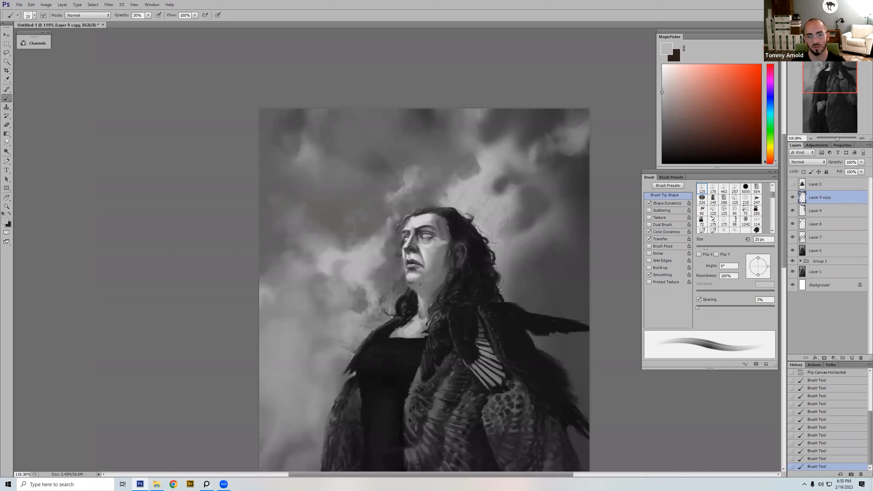
left_click_drag(438, 238, 434, 222)
Step: Soften the shading around the nose and upper lip in light grey at 30% opacity, varying the brush between about 9 and 20 px
key("bracketleft")
key("bracketleft")
key("bracketleft")
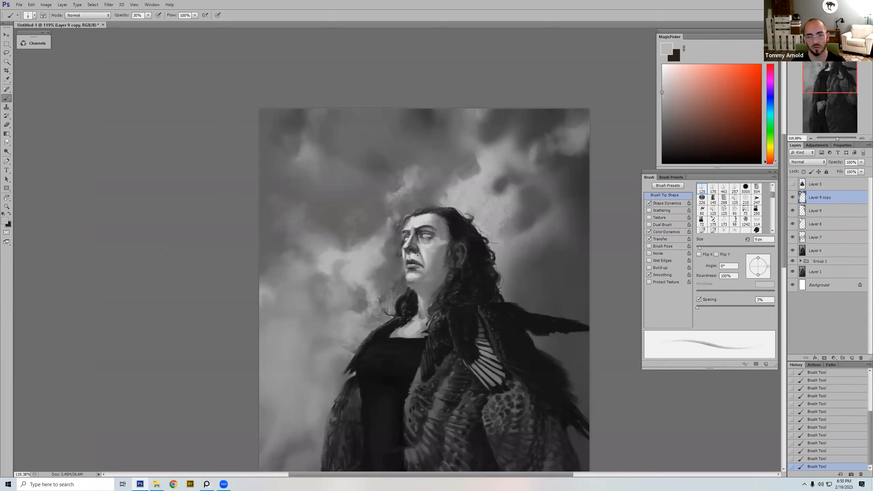
key("bracketright")
key("bracketright")
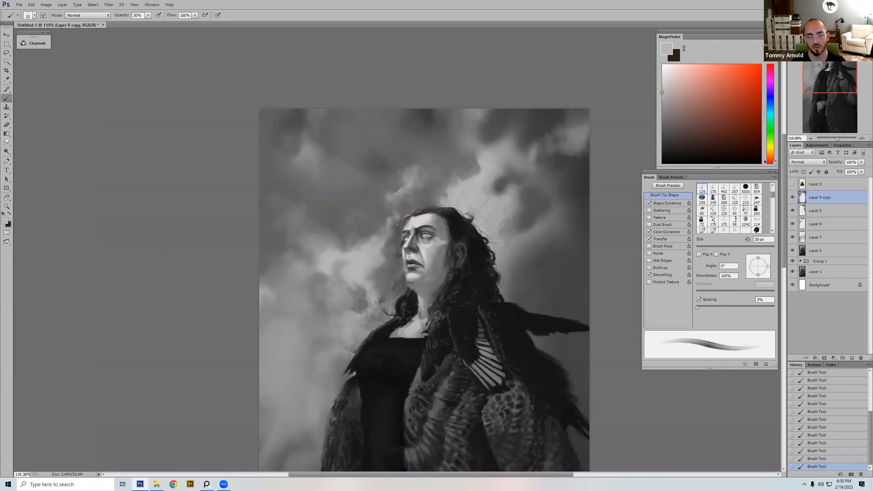
key("bracketleft")
key("bracketleft")
left_click_drag(407, 250, 418, 253)
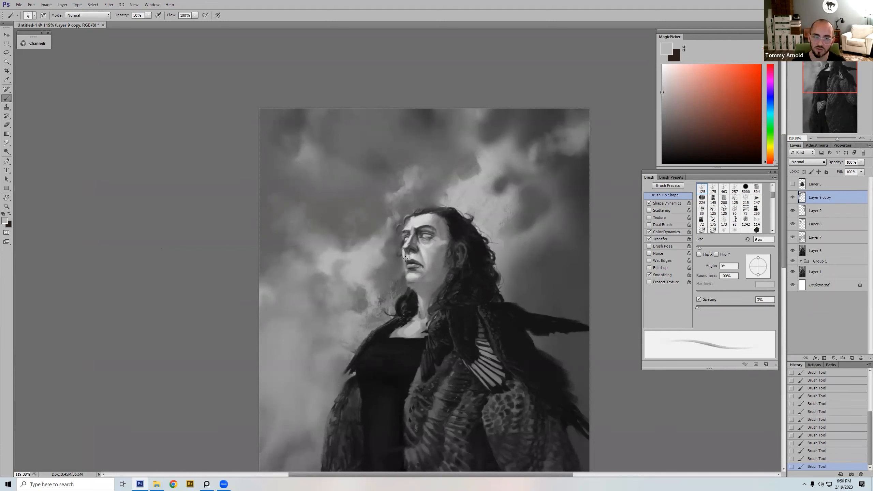
key("bracketright")
key("bracketright")
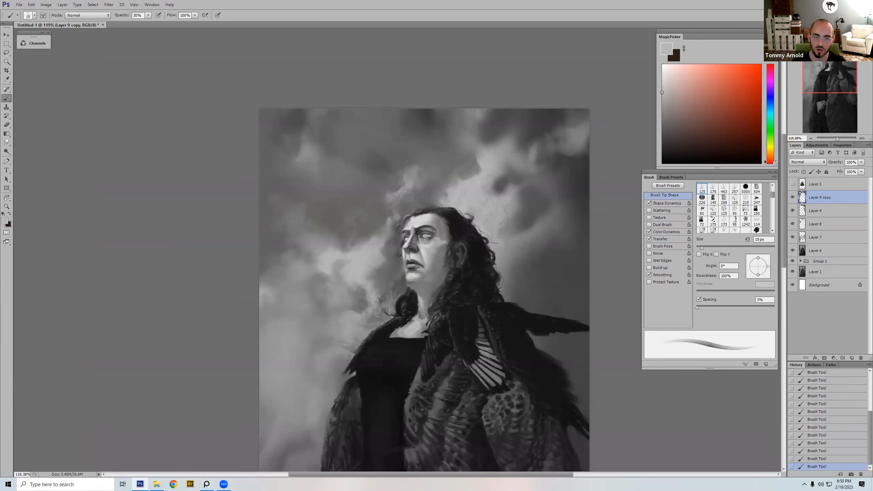
key("bracketleft")
key("bracketleft")
key("bracketleft")
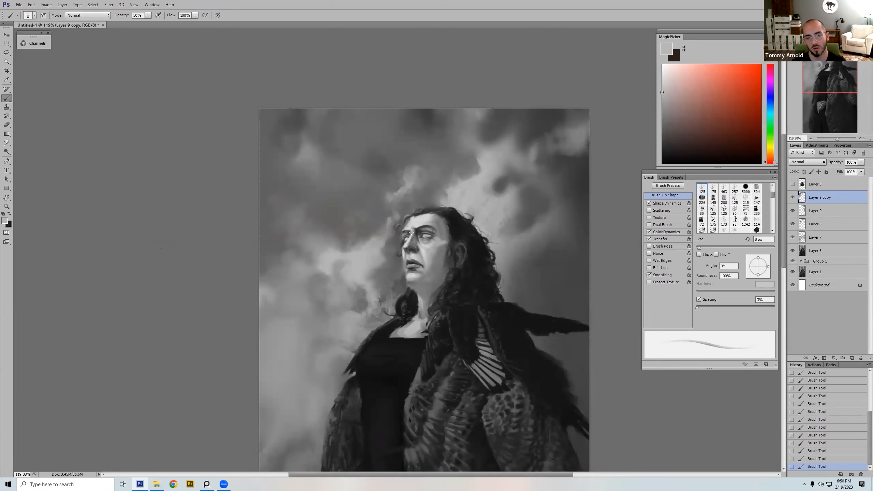
Step: Set brush opacity to 100% and paint adjoining pink and saturated red swatches in the sky above the head
left_click(710, 84)
key("0")
key("bracketright")
key("bracketright")
key("bracketright")
key("bracketright")
key("bracketright")
key("bracketright")
mouse_move(443, 179)
left_mouse_down()
mouse_move(443, 194)
mouse_move(453, 175)
mouse_move(473, 169)
mouse_move(483, 199)
mouse_move(464, 199)
left_mouse_up()
key("bracketright")
left_click(744, 84)
key("bracketleft")
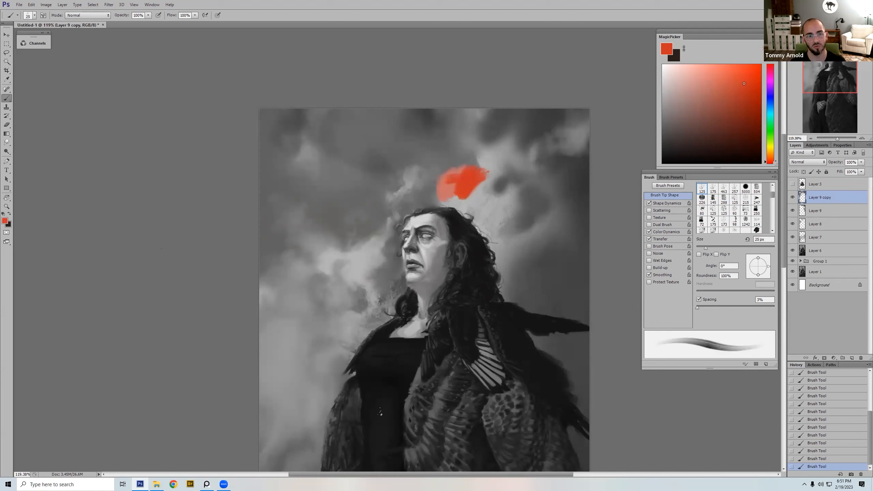
Step: Step the red swatches back and forward in the history and add a pale pink patch beside them at 15 px
key("ctrl+z")
left_click(834, 451)
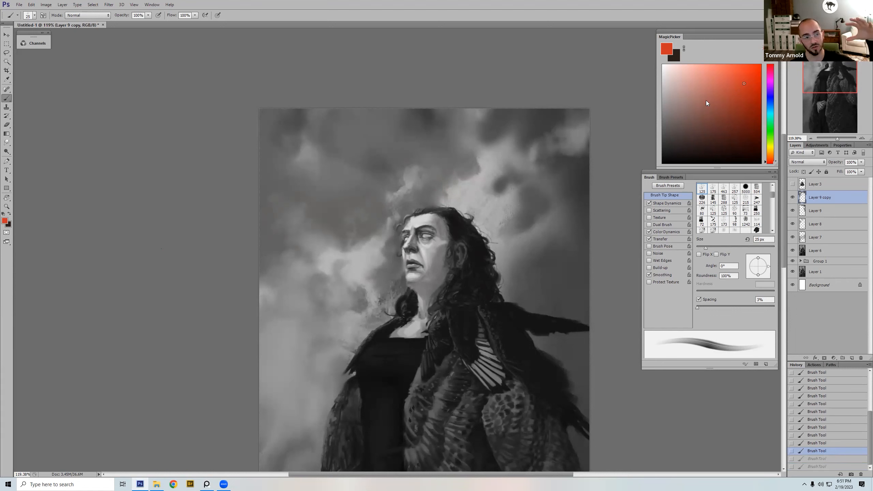
left_click(674, 84)
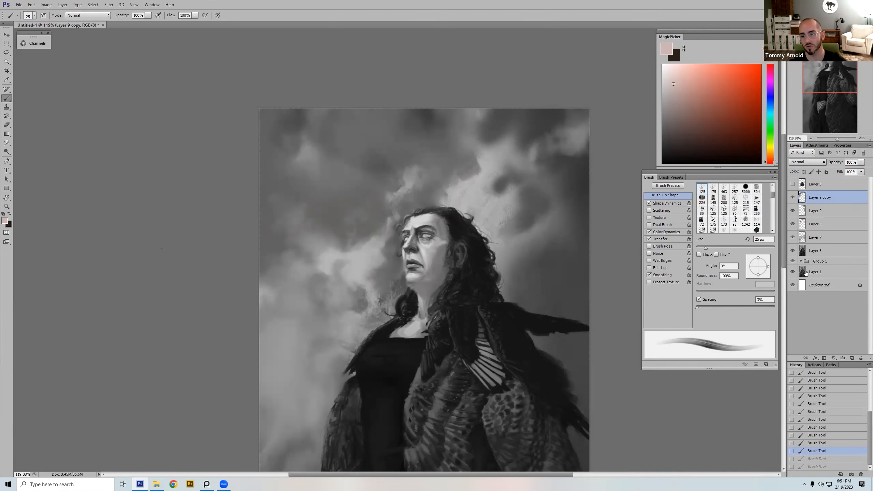
left_click(829, 467)
key("bracketleft")
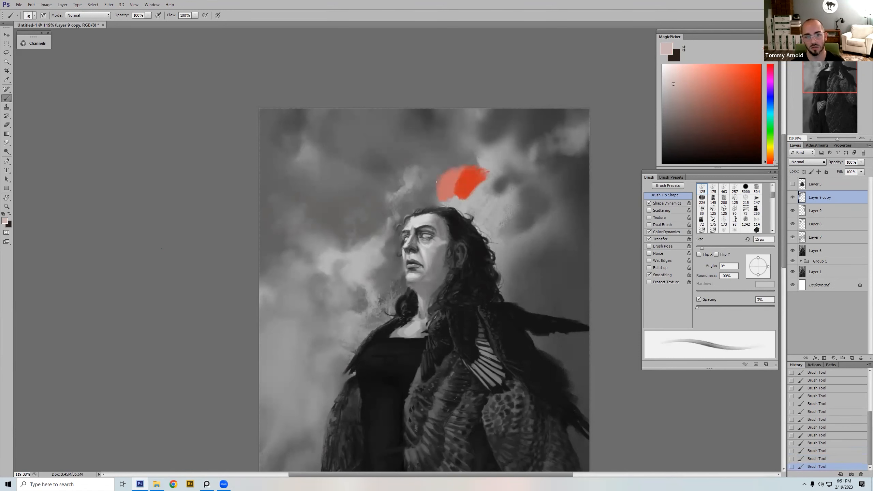
left_click_drag(430, 189, 428, 177)
left_click(718, 83)
left_click(741, 81)
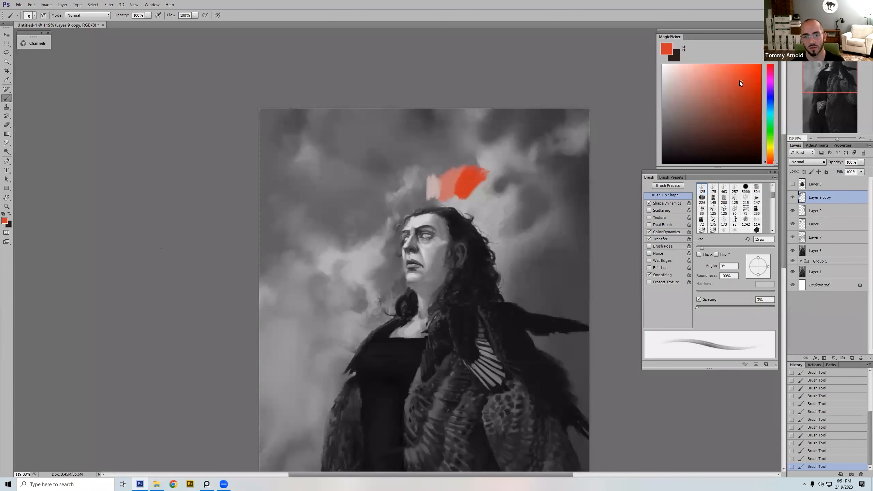
Step: Revert the painting to the history state before the colour swatches were added
left_click(829, 452)
left_click(828, 443)
left_click(828, 435)
left_click(823, 444)
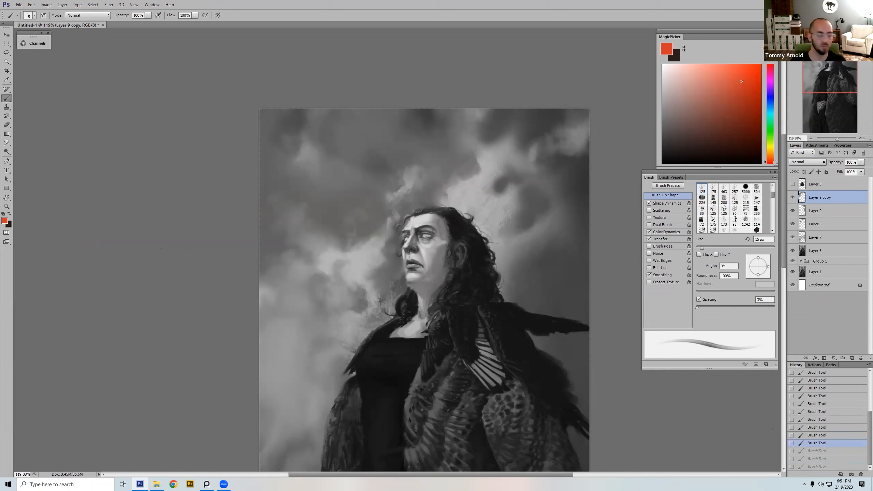
Step: Repaint the side of the cheek with sampled greys at 25 px and flip the canvas horizontally
left_click(438, 246, "alt")
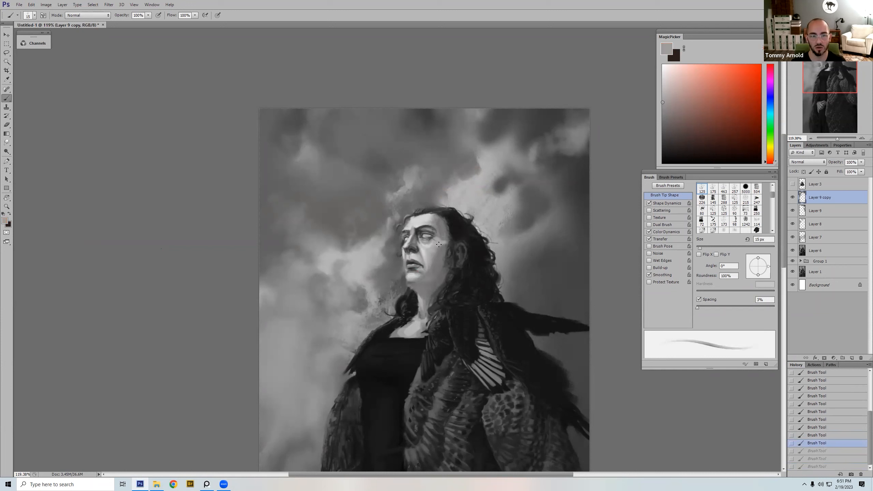
key("bracketright")
key("bracketright")
left_click_drag(445, 243, 441, 258)
left_click(441, 261, "alt")
left_click(438, 254, "alt")
left_click(436, 258, "alt")
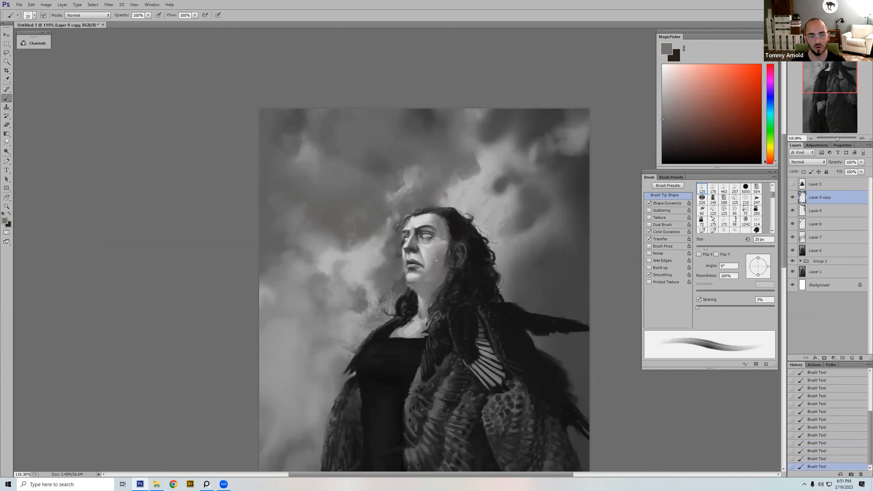
left_click(433, 248, "alt")
key("bracketleft")
key("ctrl+shift+h")
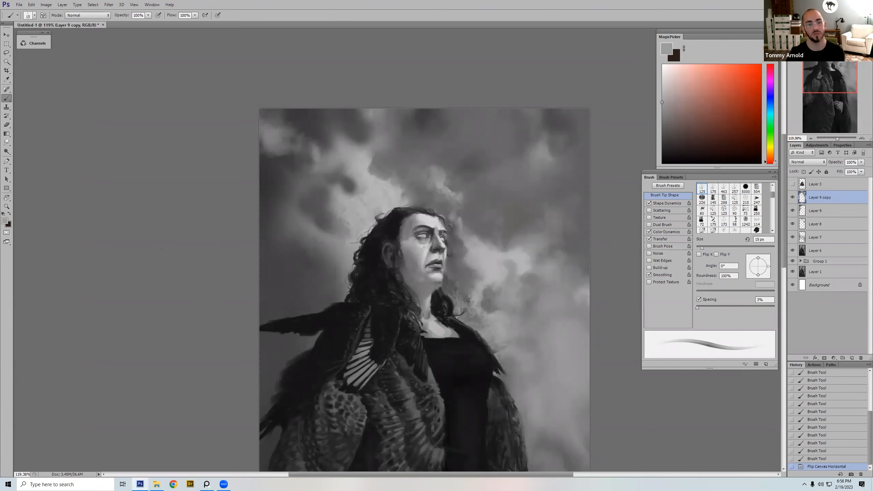
Step: Sample mid grey from the lower spotted feathers at the cloak's outer edge, circle that patch at 15 px and undo the circle
left_click_drag(388, 294, 456, 75)
left_click(342, 285, "alt")
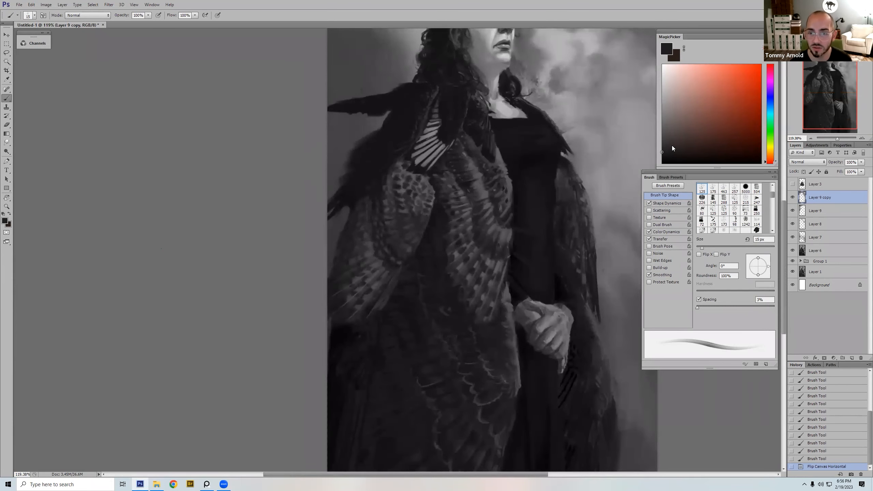
left_click(685, 128)
left_click(682, 148)
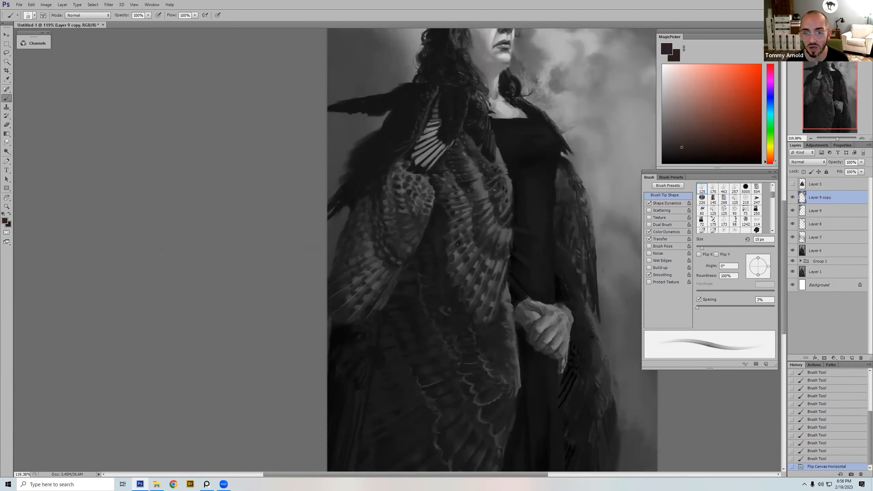
left_click(353, 279, "alt")
left_click(356, 278, "alt")
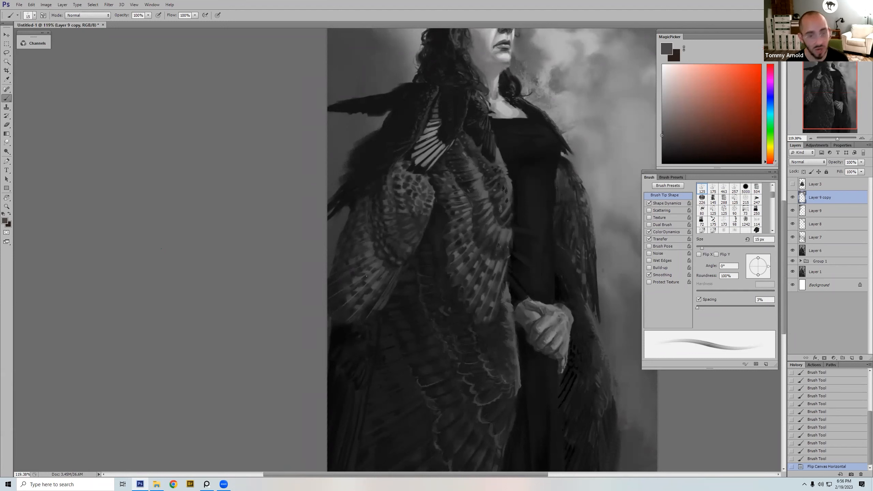
left_click_drag(363, 286, 357, 290)
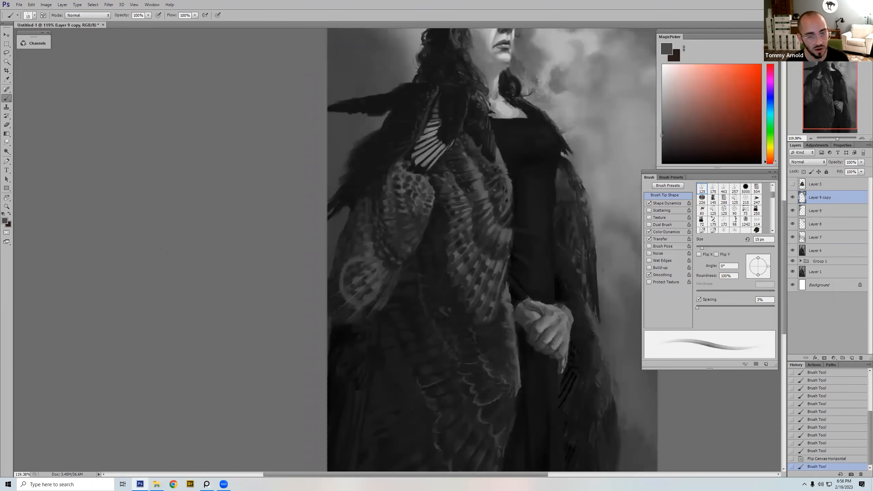
key("ctrl+z")
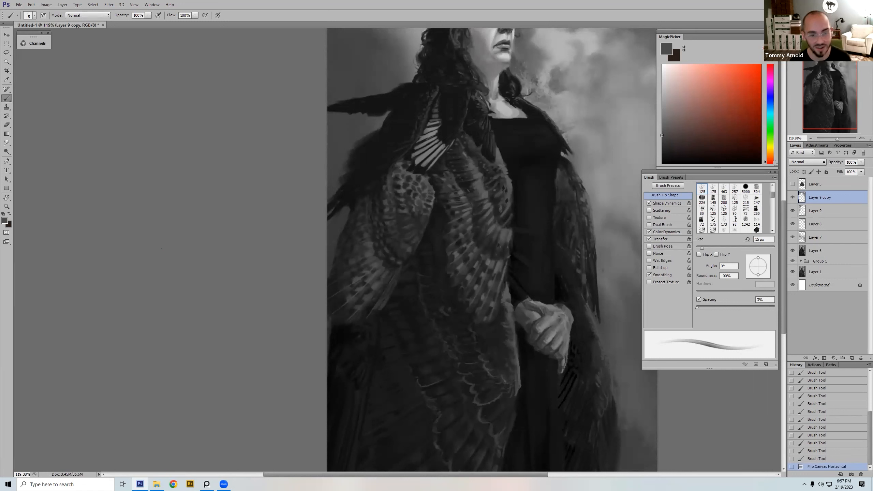
Step: Brush mid-grey detail onto the lower spotted feathers at the cloak's outer edge with a brush of about 10 px
left_click(356, 293, "alt")
key("bracketleft")
key("bracketleft")
key("bracketleft")
left_click(354, 294, "alt")
key("bracketright")
key("bracketright")
left_click_drag(364, 285, 357, 291)
left_click(360, 288, "alt")
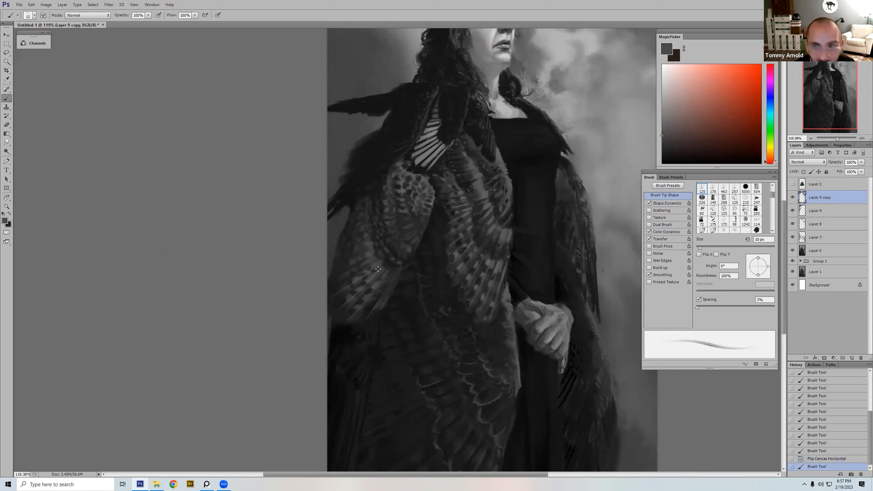
Step: Pick a lighter grey and paint bright spots on the lower outer cloak feathers, adjusting the brush size between strokes
left_click_drag(667, 102, 662, 93)
key("bracketleft")
left_click_drag(359, 287, 345, 286)
key("bracketright")
key("bracketright")
key("bracketleft")
Step: Add further light accents between the dark bars of the same feathers with sampled grey at about 15 px
key("bracketleft")
key("bracketleft")
key("bracketright")
key("bracketright")
mouse_move(349, 283)
left_mouse_down()
mouse_move(334, 314)
mouse_move(348, 298)
left_mouse_up()
left_click(352, 282, "alt")
key("bracketright")
key("bracketright")
left_click(359, 289, "alt")
key("bracketleft")
key("bracketleft")
key("bracketright")
left_click_drag(350, 294, 348, 298)
left_click(359, 287, "alt")
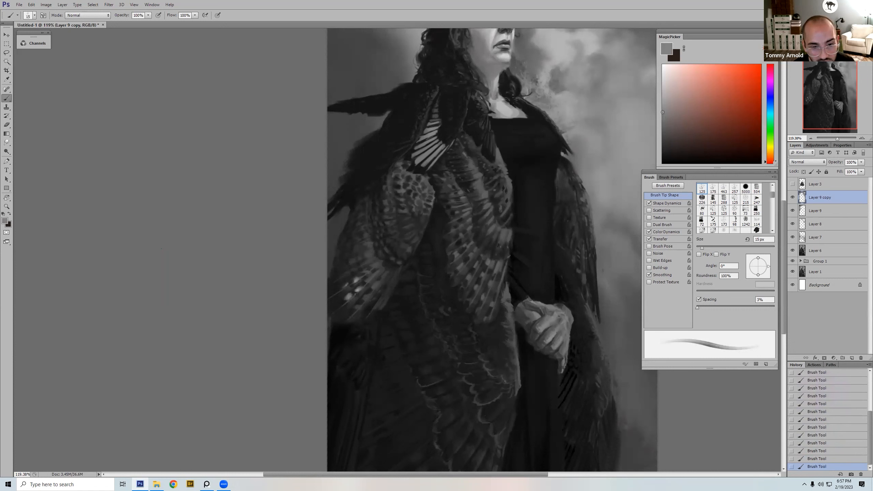
Step: Sample dark grey from the lower outer cloak feathers with the brush reduced to 10 px
key("bracketleft")
left_click(342, 302, "alt")
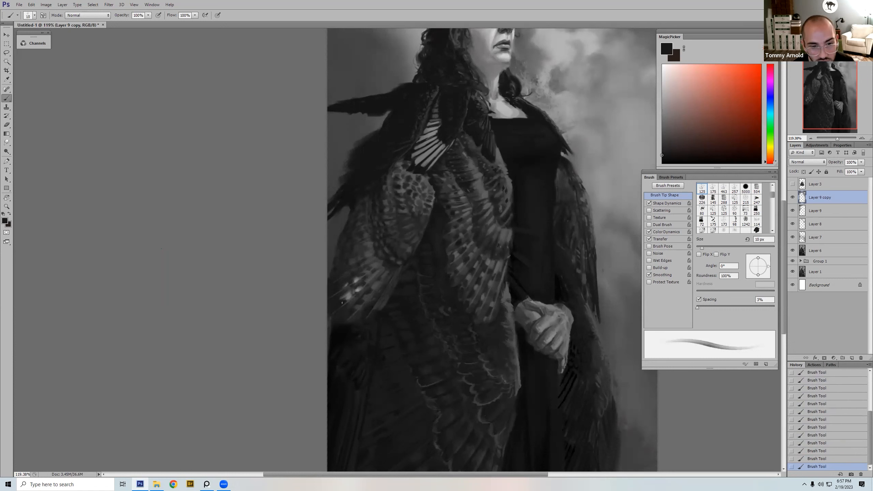
left_click(339, 296, "alt")
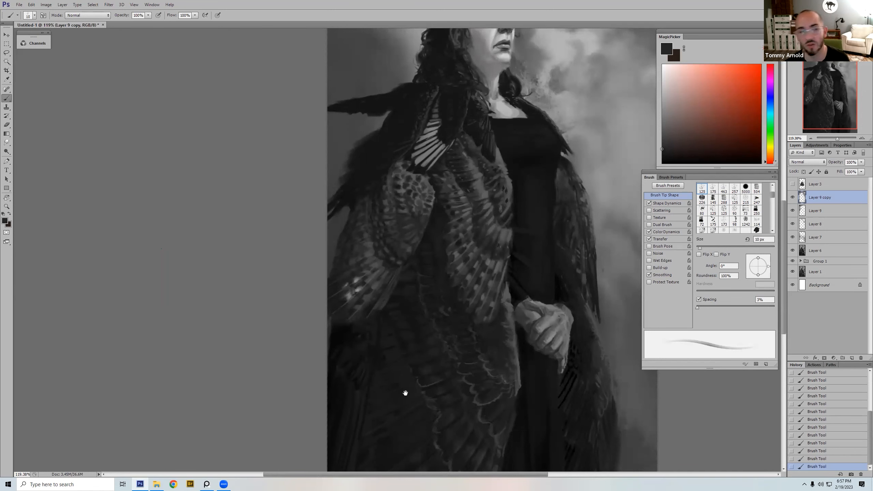
left_click_drag(391, 400, 406, 393)
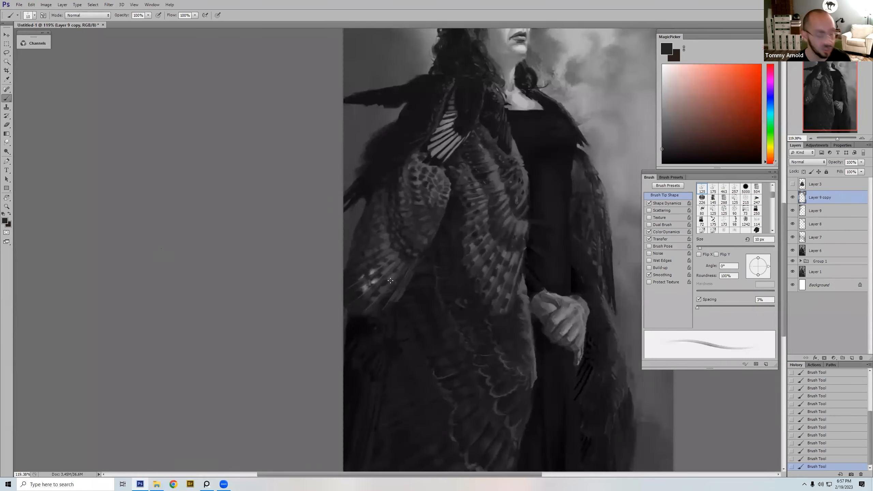
Step: Erase the bright spots on the lower outer cloak feathers with a soft 100 px eraser
key("e")
key("bracketleft")
key("bracketleft")
key("bracketleft")
key("bracketleft")
key("bracketleft")
key("bracketleft")
key("bracketleft")
key("bracketleft")
key("bracketleft")
key("bracketleft")
left_click_drag(366, 290, 378, 273)
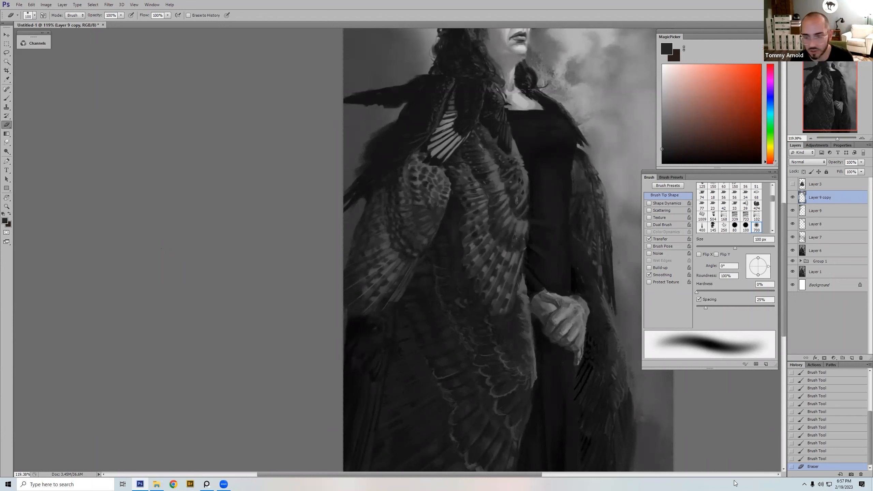
left_click(804, 484)
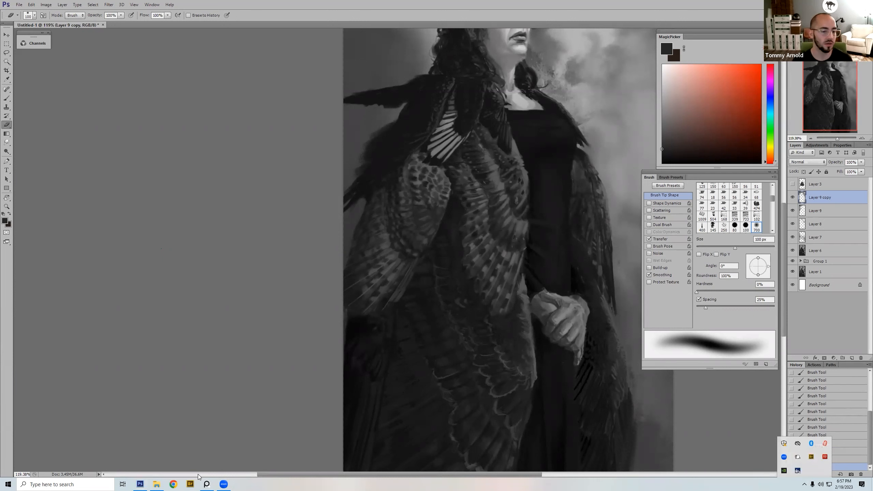
left_click(514, 282)
key("ctrl+0")
key("ctrl+minus")
key("ctrl+minus")
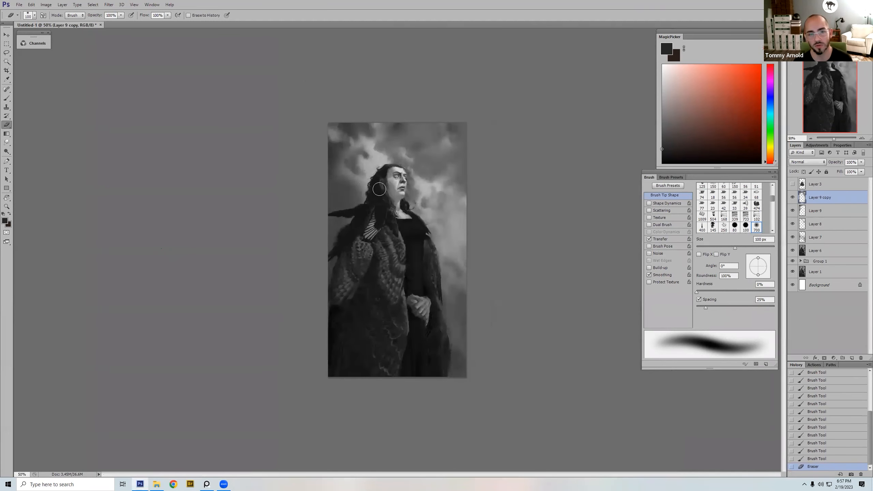
right_click(412, 154)
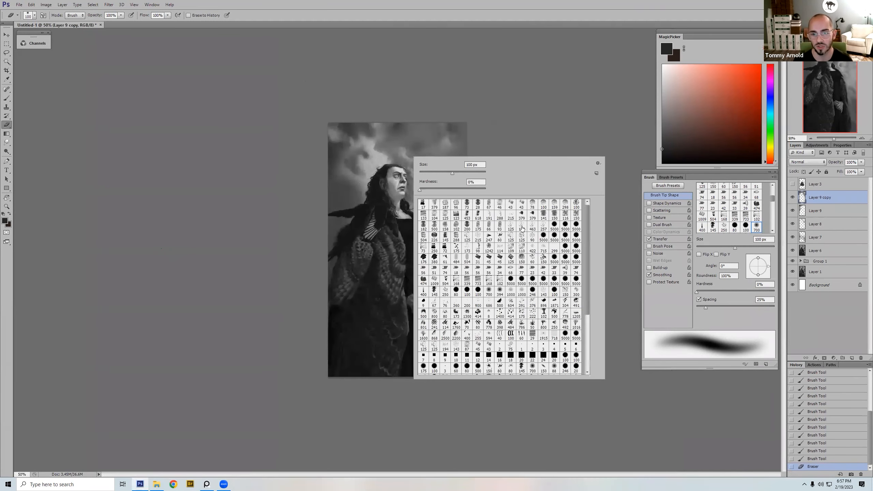
double_click(520, 228)
key("alt")
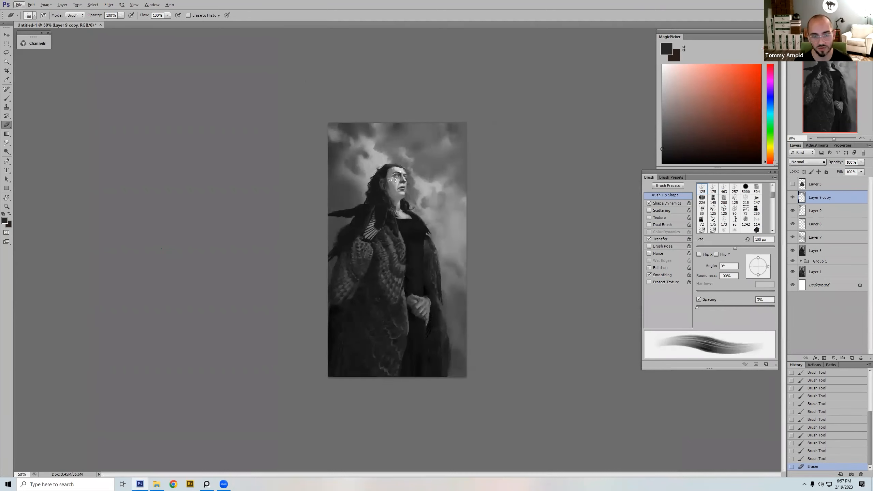
Step: Paint grey sampled from the face onto the forehead area using the 125 px brush tip reduced to 25 px
key("b")
right_click(407, 154)
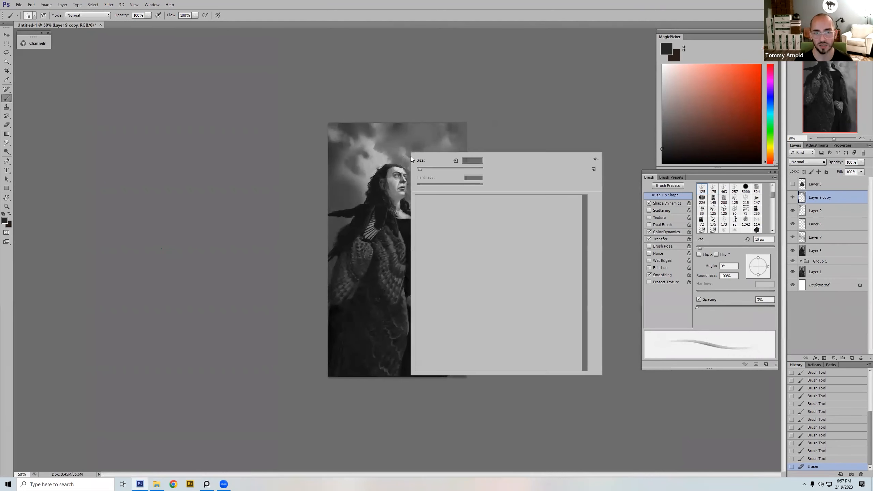
double_click(516, 223)
left_click(394, 178, "alt")
key("bracketleft")
key("bracketleft")
key("bracketleft")
key("bracketleft")
key("bracketleft")
key("bracketleft")
key("bracketleft")
key("bracketleft")
key("bracketleft")
key("bracketleft")
key("bracketleft")
left_click_drag(394, 168, 458, 168)
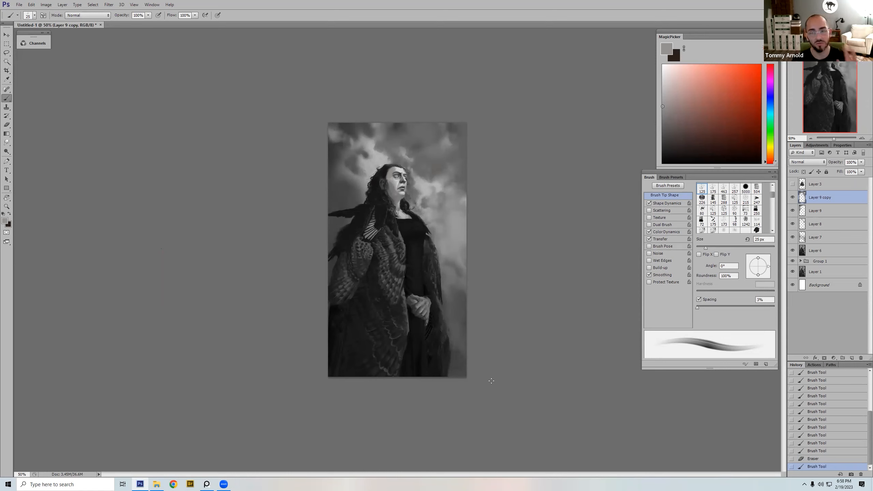
Step: Compare the painting with and without Layer 9 copy
left_click(792, 197)
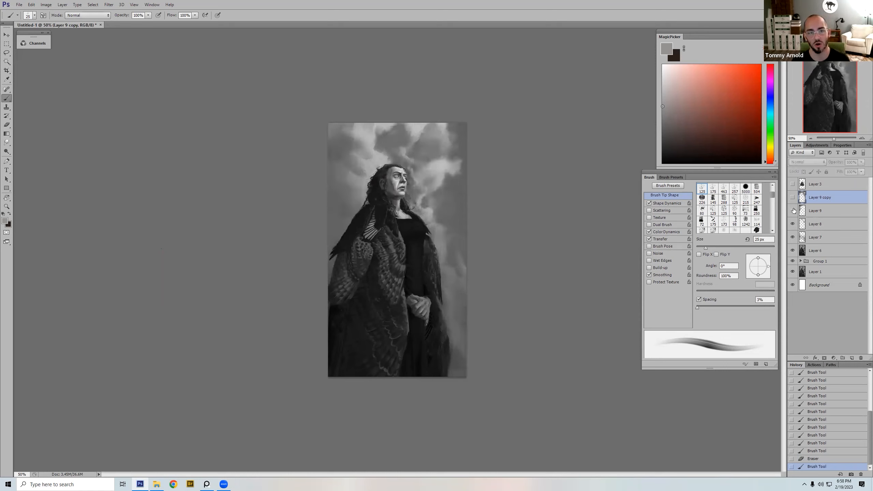
left_click(792, 198)
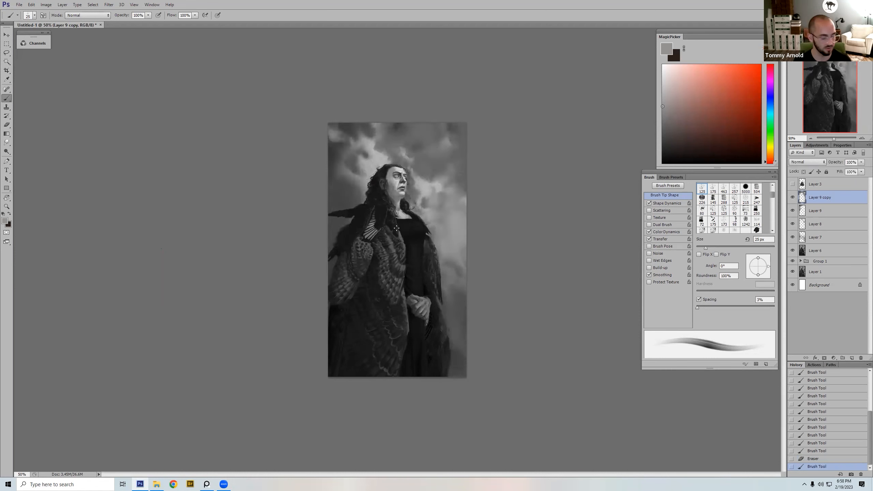
Step: Add a new layer and paint sampled dark grey shadow over the side of the face at about 25 px
left_click(392, 204, "alt")
left_click(851, 357)
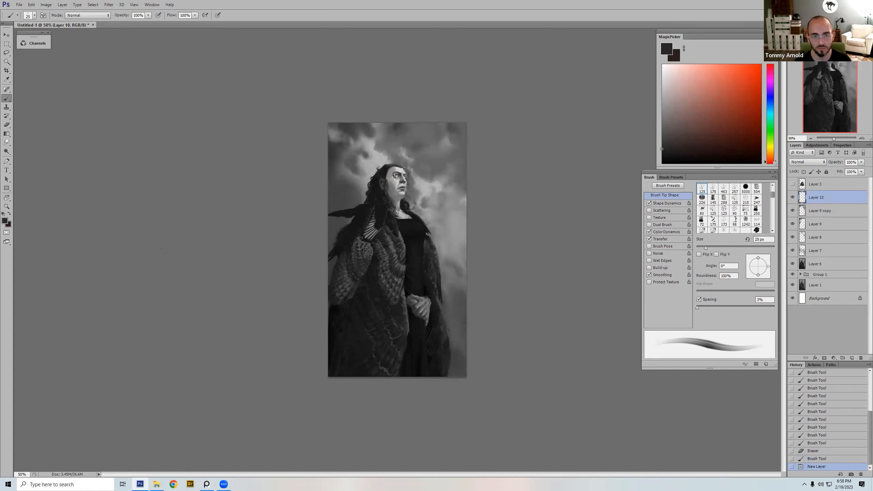
left_click_drag(392, 176, 403, 196)
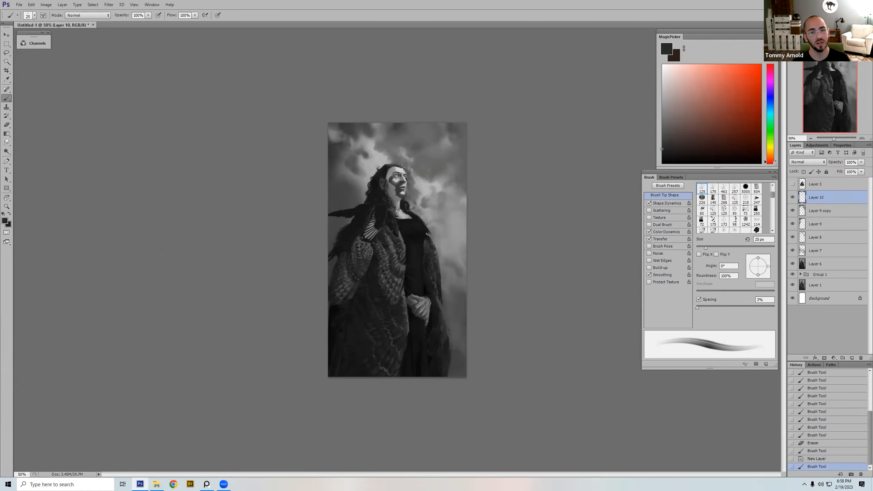
key("bracketleft")
left_click(390, 170)
key("bracketright")
Step: Switch to a textured brush tip at 80 px and work dark grey into the face and neck shading
right_click(417, 147)
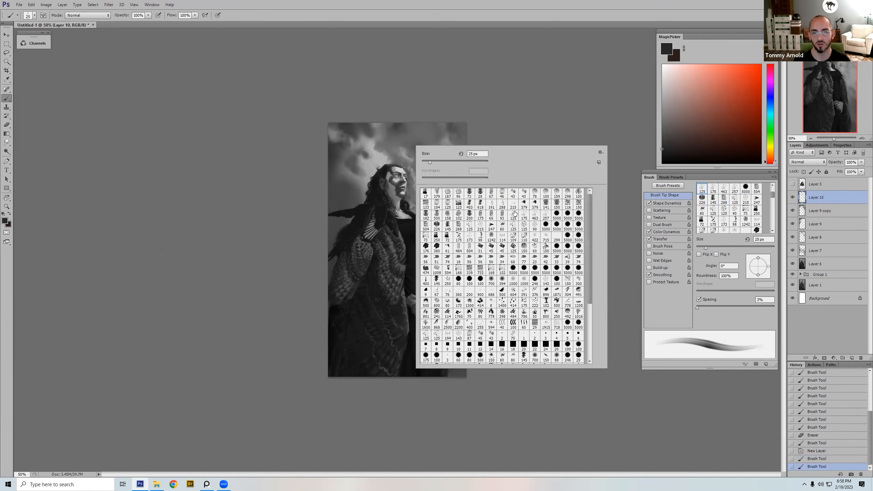
double_click(491, 226)
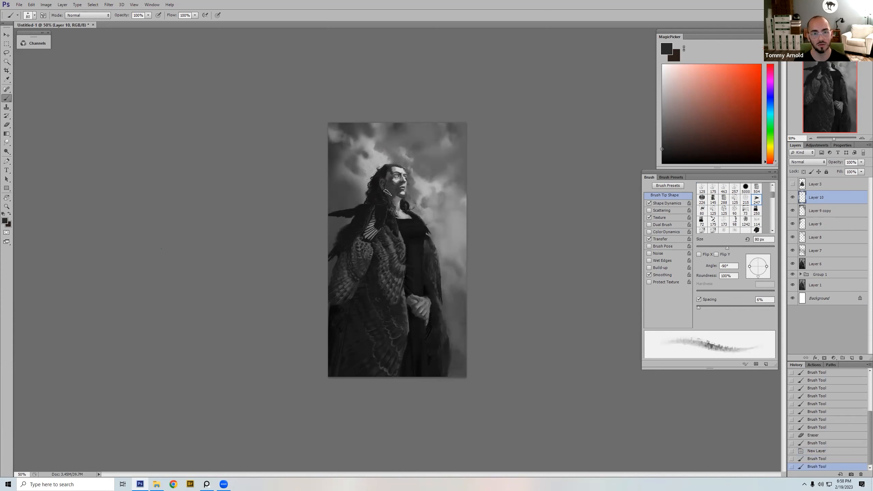
mouse_move(399, 209)
left_mouse_down()
mouse_move(381, 223)
mouse_move(395, 212)
left_mouse_up()
left_click(391, 181)
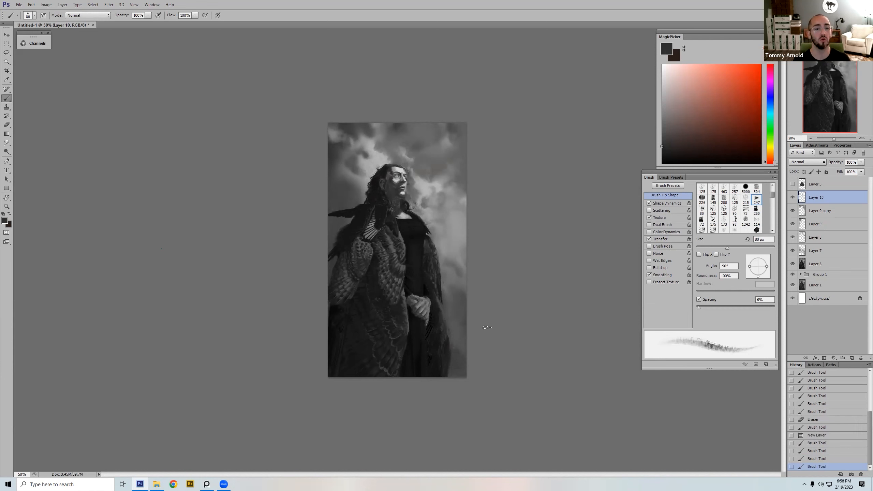
Step: Step back and forth through the history states to compare the stages of the face shading
left_click(826, 444)
left_click(826, 459)
left_click(826, 445)
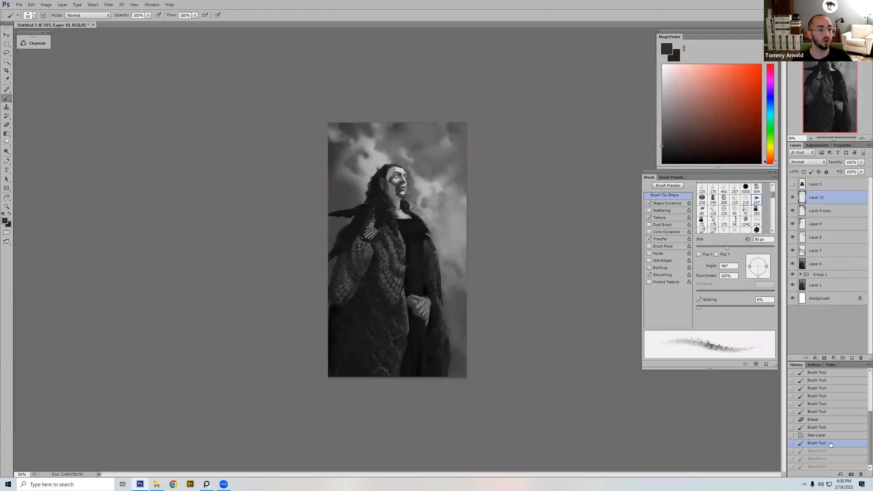
key("ctrl+z")
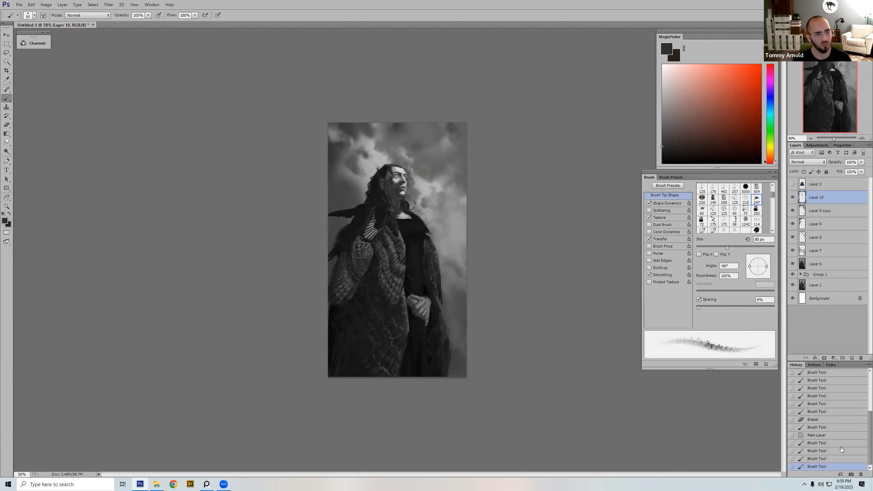
left_click(93, 25)
left_click(444, 178)
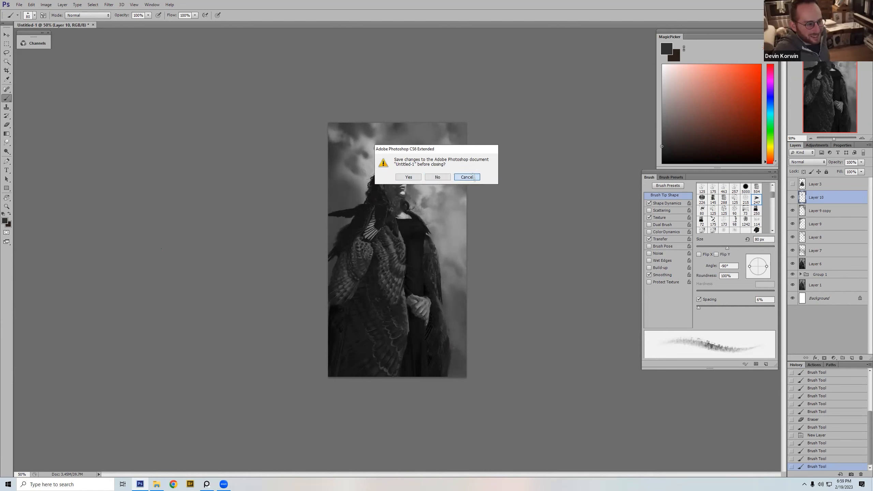
left_click(467, 176)
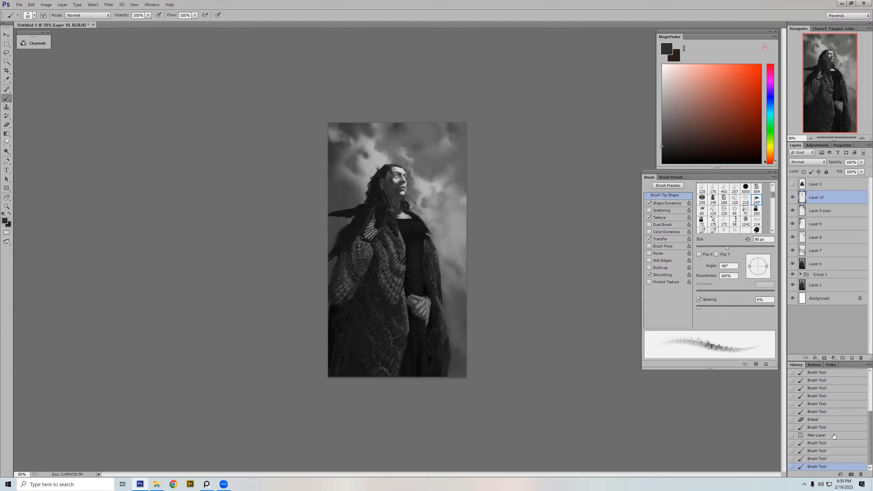
Step: Roll the history back to the empty new layer and hide Layer 10
left_click(834, 436)
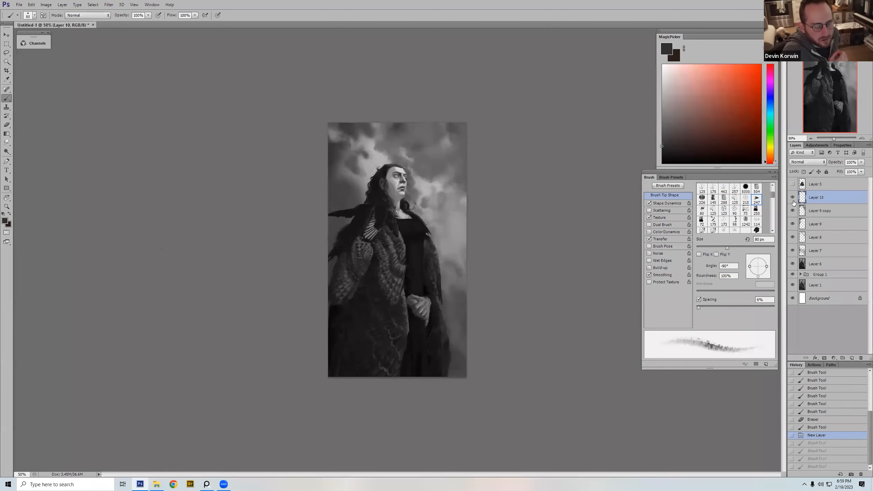
left_click(793, 199)
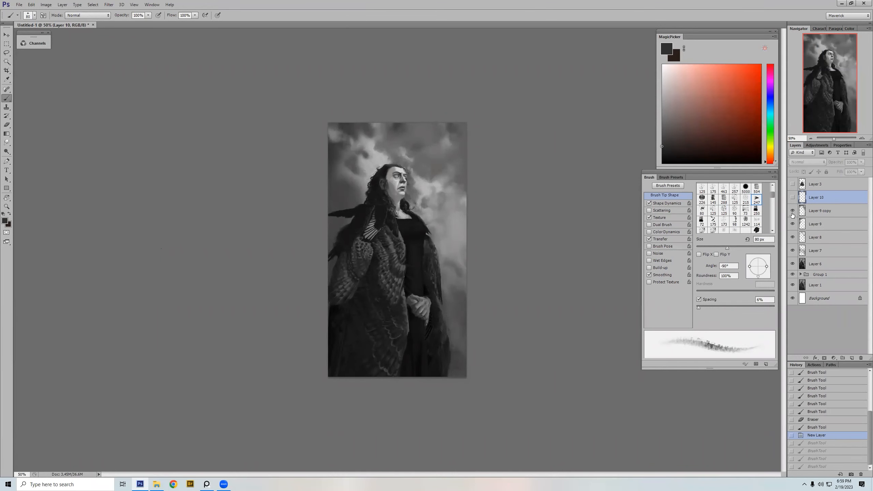
Step: Compare the painting with Layer 9 copy and Layer 10 switched on and off
left_click(793, 214)
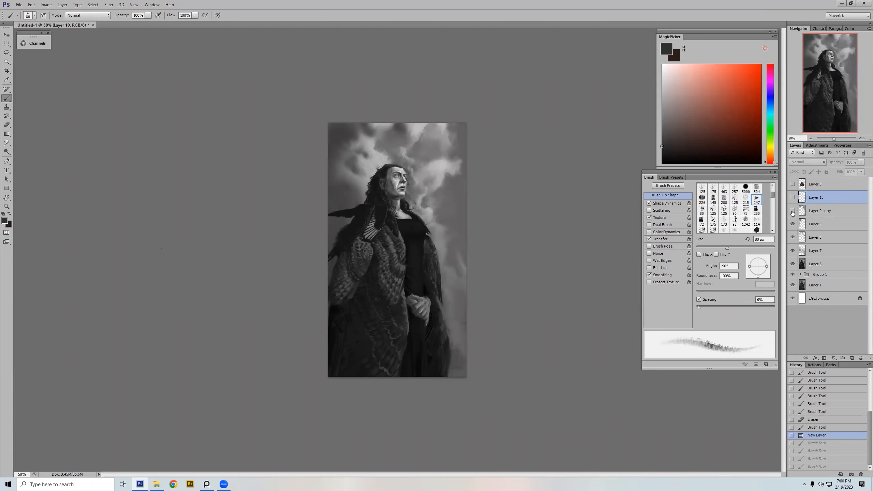
left_click(793, 211)
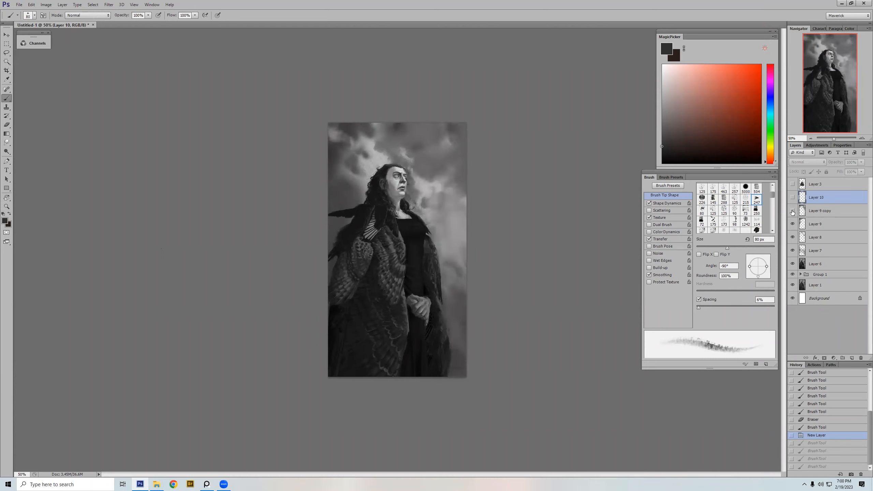
left_click(793, 211)
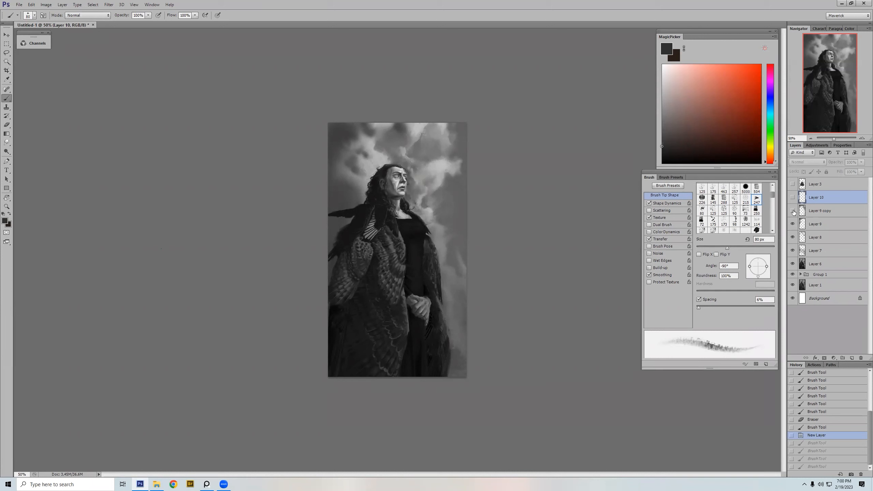
left_click(793, 212)
left_click(793, 197)
left_click(793, 197)
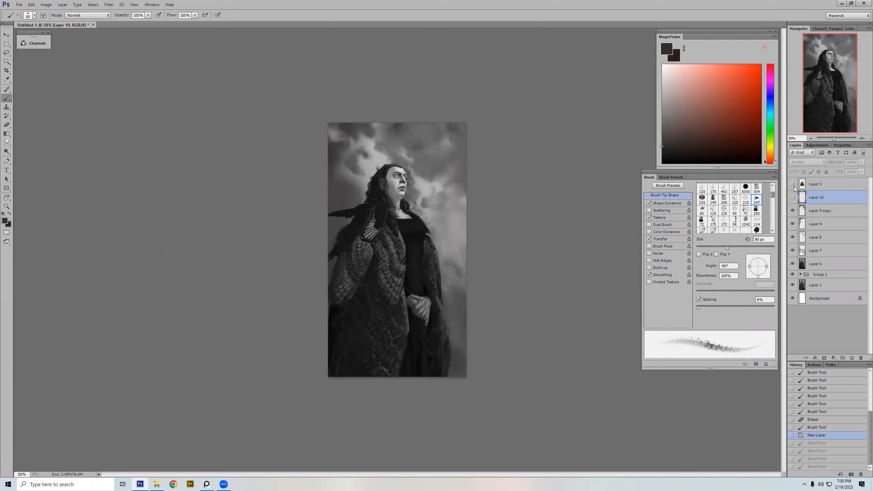
Step: Add a new layer and paint near-black feathers over the shoulder beside the neckline using the 150 px textured brush tip at a reduced size
left_click(850, 358)
right_click(434, 160)
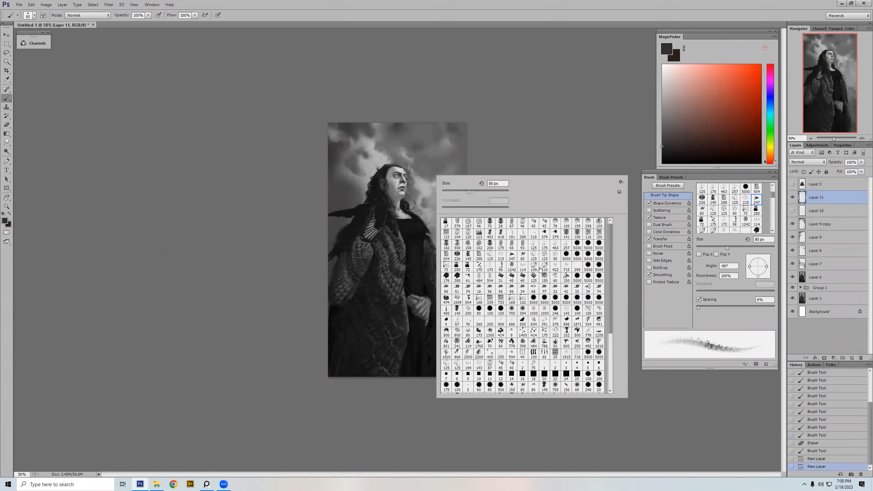
double_click(544, 280)
left_click(416, 227, "alt")
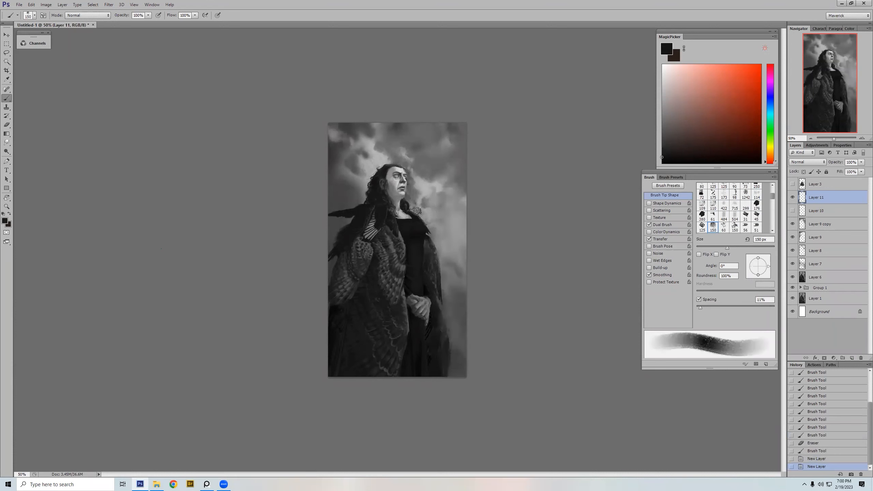
key("bracketleft")
key("bracketleft")
key("bracketleft")
key("bracketleft")
key("bracketleft")
key("bracketleft")
key("bracketleft")
key("bracketleft")
key("bracketleft")
key("bracketleft")
key("bracketleft")
key("bracketleft")
key("bracketleft")
key("bracketleft")
key("bracketleft")
key("bracketleft")
left_click_drag(408, 204, 432, 219)
Step: Refine the pointed feather silhouette on that shoulder with smaller brush sizes, finishing at 20 px
key("bracketleft")
key("bracketleft")
key("bracketleft")
mouse_move(420, 216)
left_mouse_down()
mouse_move(436, 219)
mouse_move(431, 234)
mouse_move(441, 246)
mouse_move(428, 218)
left_mouse_up()
key("bracketright")
key("bracketright")
key("bracketright")
key("bracketright")
key("bracketleft")
key("bracketleft")
key("bracketright")
key("bracketright")
key("bracketright")
key("bracketright")
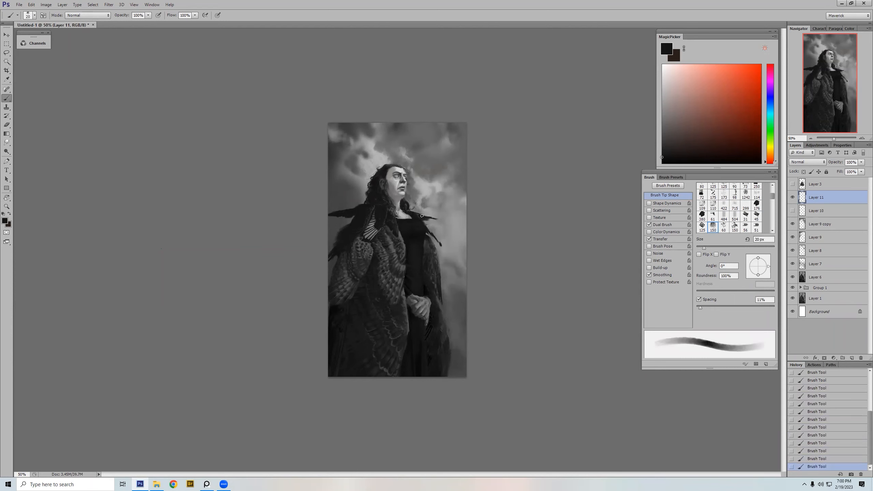
Step: Flip the canvas horizontally and brush sampled mid-grey at 40% opacity onto the hair beside the face, adjusting the brush size
key("ctrl+shift+h")
left_click(403, 187, "alt")
key("4")
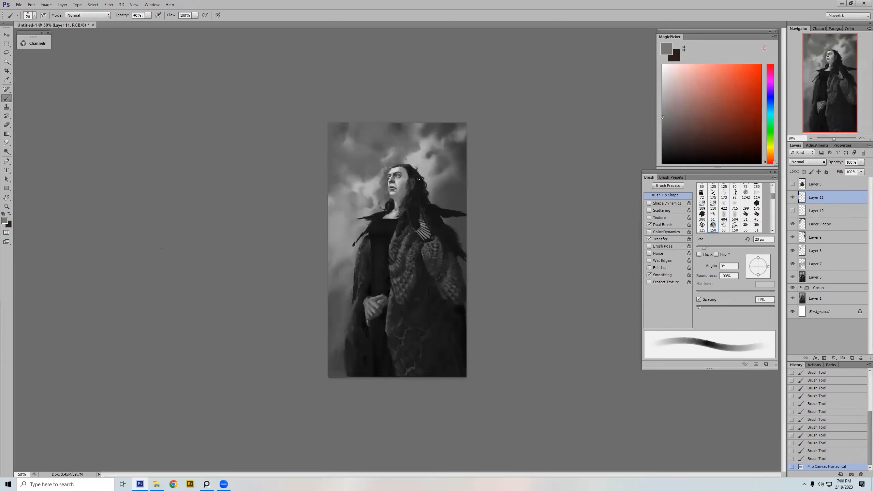
key("bracketleft")
key("bracketleft")
key("bracketleft")
key("bracketleft")
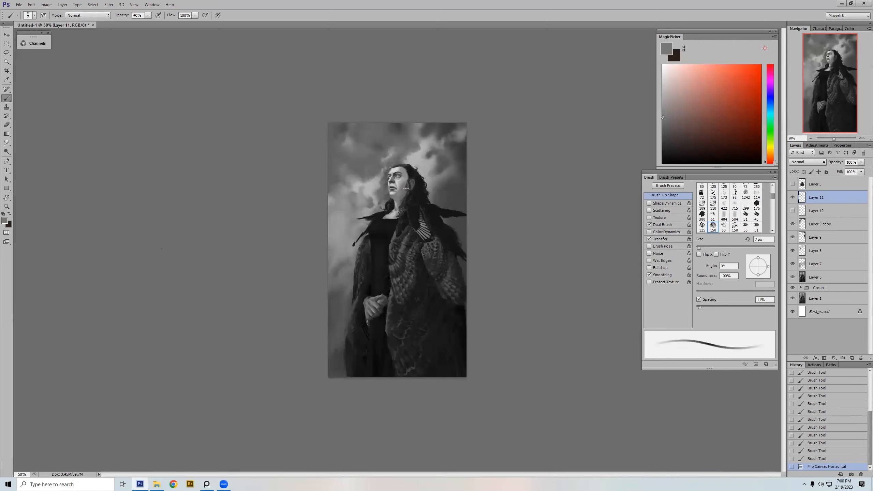
key("bracketright")
key("bracketright")
key("bracketright")
key("bracketright")
mouse_move(408, 186)
left_mouse_down()
mouse_move(424, 205)
mouse_move(351, 362)
left_mouse_up()
key("bracketleft")
Step: Inspect the clasped hands and cloak feathers up close, and compare the whole painting with Layer 11 switched off and on
key("z")
left_click_drag(423, 351, 447, 331)
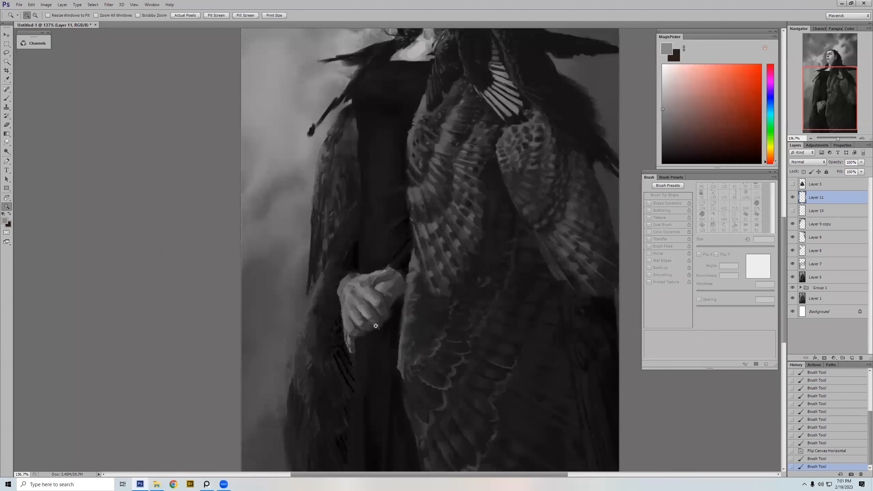
left_click_drag(403, 333, 409, 299)
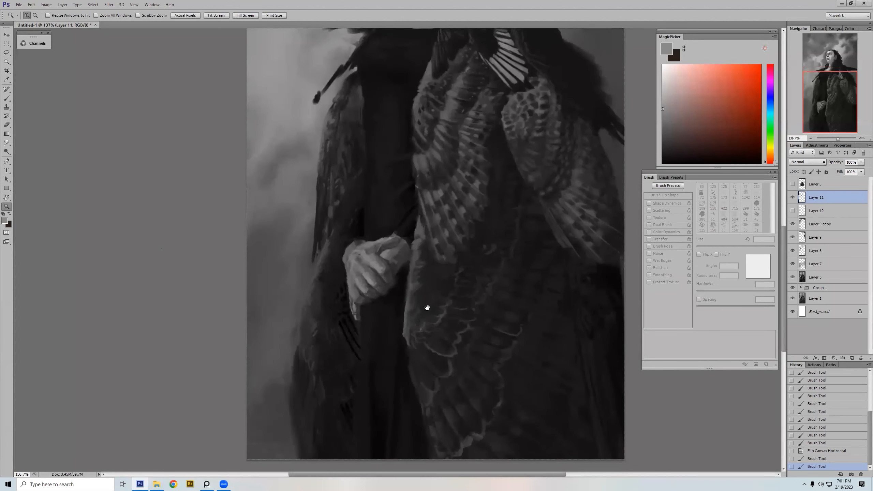
left_click(411, 313)
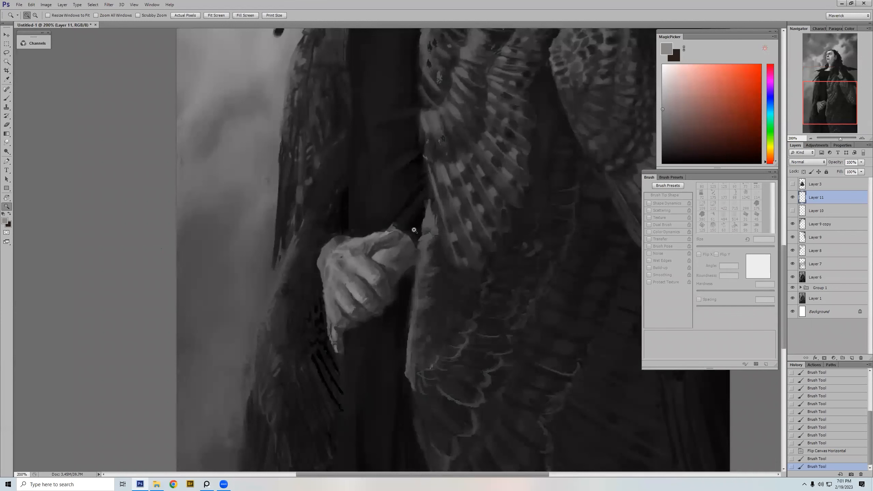
left_click(414, 267, "alt")
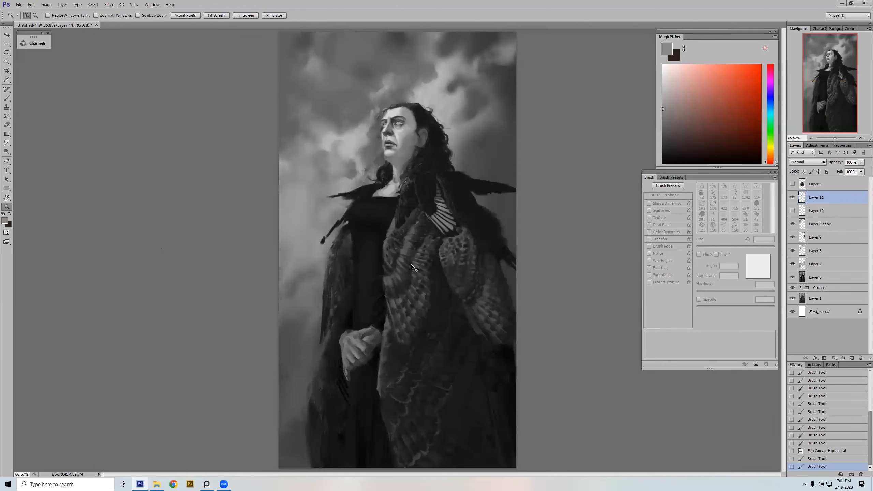
left_click(413, 267, "alt")
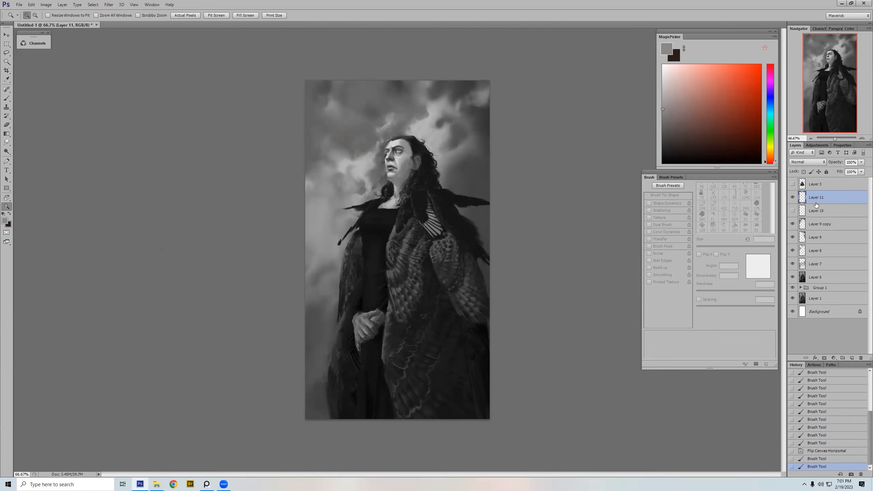
left_click(793, 198)
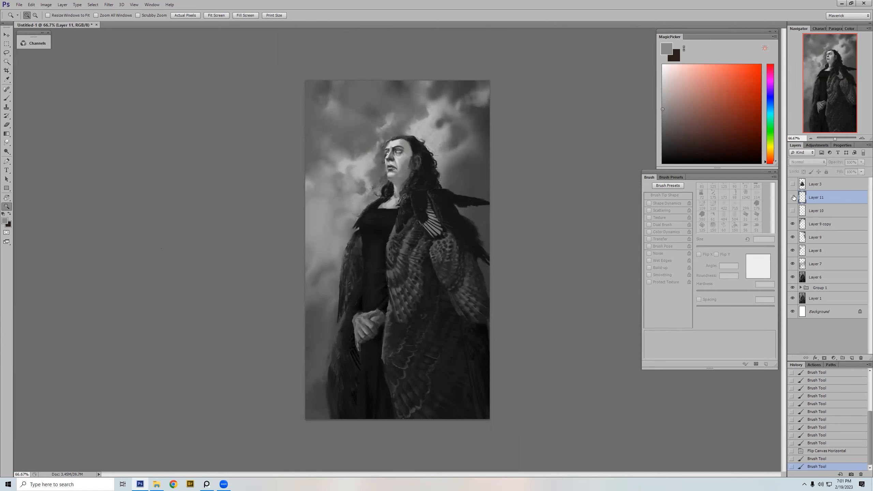
left_click(793, 197)
Step: Brush sampled greys over the temple and ear area on Layer 11, raising brush opacity to 100% and finishing at 6 px
key("b")
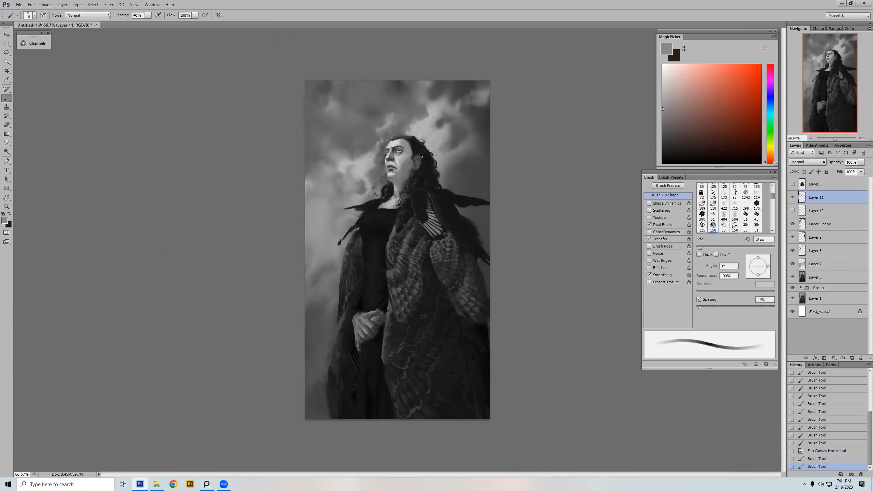
left_click(418, 147, "alt")
key("bracketright")
key("bracketright")
key("bracketright")
mouse_move(412, 148)
left_mouse_down()
mouse_move(413, 163)
mouse_move(418, 157)
left_mouse_up()
key("bracketleft")
key("bracketleft")
key("bracketleft")
key("0")
key("bracketright")
key("bracketright")
key("bracketright")
left_click(408, 156, "alt")
key("bracketleft")
key("bracketleft")
key("bracketleft")
key("bracketleft")
key("bracketright")
key("bracketright")
key("bracketleft")
key("bracketleft")
key("bracketleft")
key("bracketleft")
key("bracketleft")
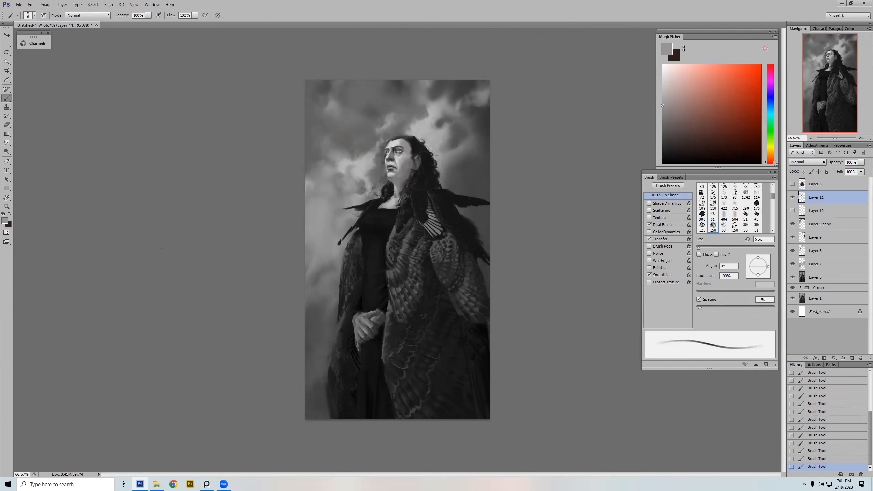
Step: Brush dark grey around the ear at 8 px and near-black into the hair behind it at 10 px
left_click(419, 158, "alt")
key("bracketright")
key("bracketright")
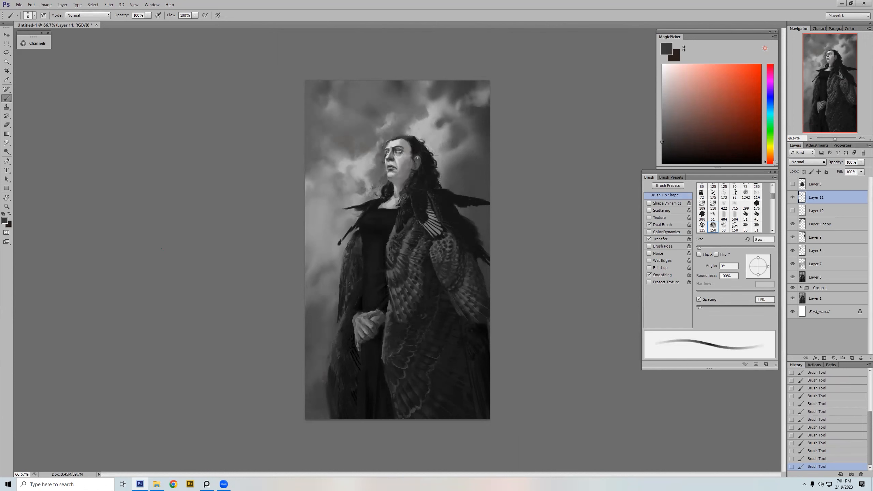
left_click(419, 154, "alt")
left_click_drag(420, 155, 421, 158)
left_click(420, 157, "alt")
left_click(420, 158, "alt")
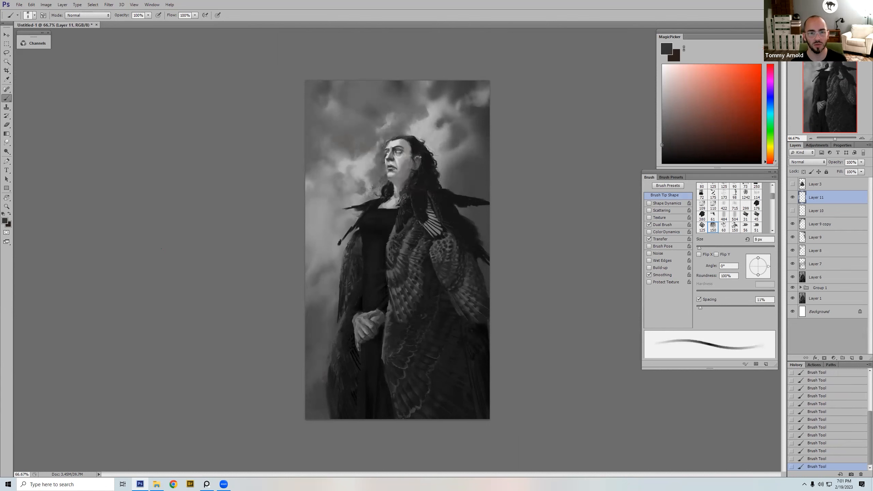
left_click(427, 161, "alt")
key("bracketright")
key("bracketright")
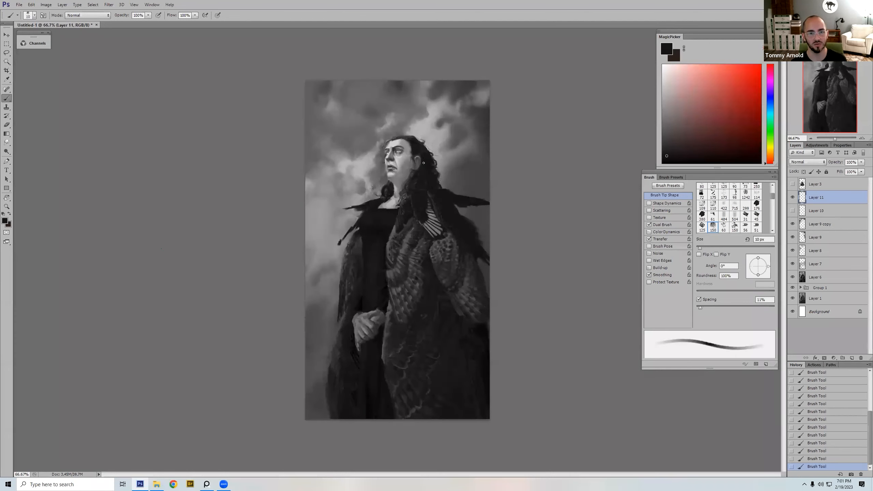
Step: Paint light grey onto the ear at 6 px and near-black just below the earlobe at 7 px
left_click(414, 161, "alt")
key("bracketleft")
key("bracketleft")
key("bracketleft")
left_click(414, 166, "alt")
key("bracketleft")
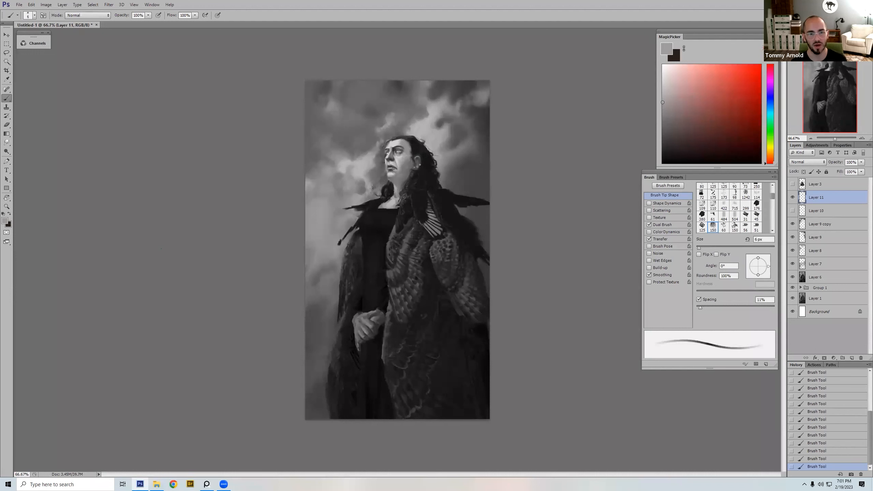
left_click(418, 161, "alt")
key("bracketright")
left_click(417, 168, "alt")
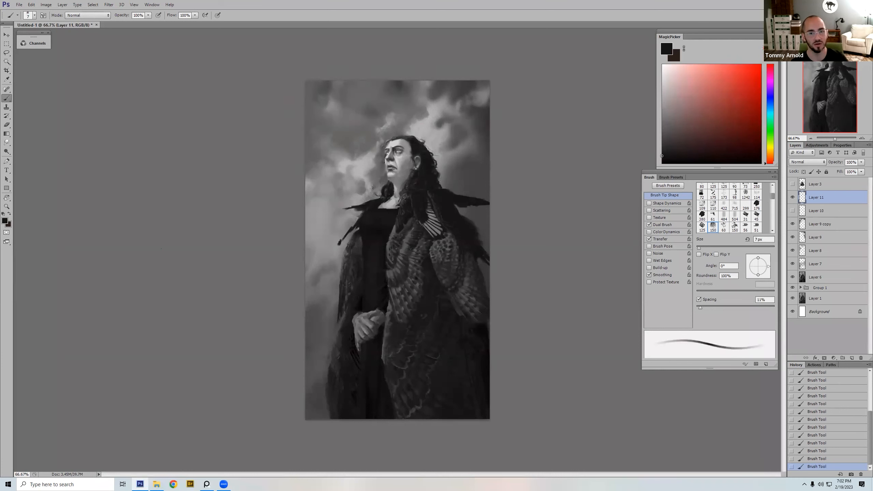
Step: Refine the ear's shape with fine near-black strokes and light grey highlights, varying the brush between 3 px and 6 px
key("bracketleft")
key("bracketleft")
key("bracketleft")
key("bracketleft")
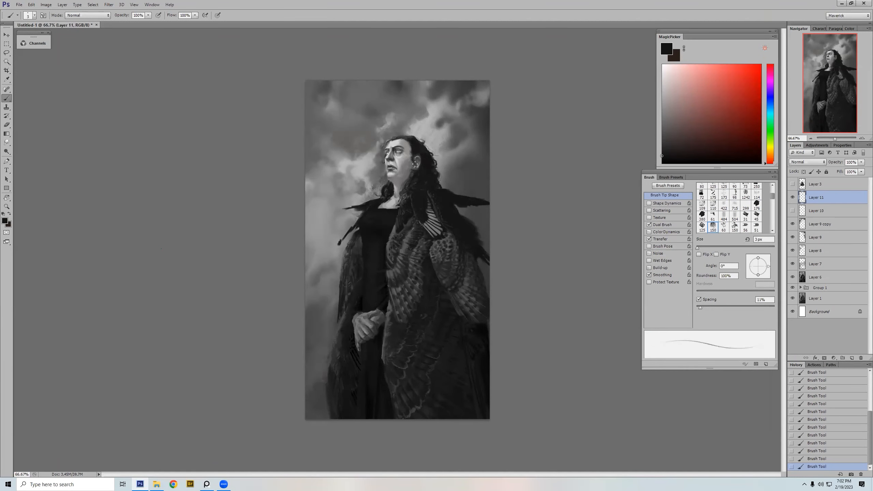
key("bracketright")
key("bracketright")
left_click(417, 162, "alt")
key("bracketright")
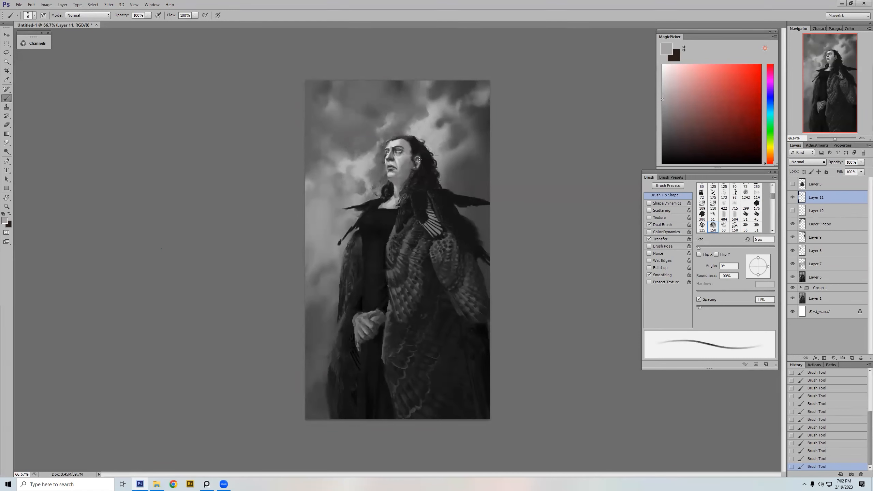
left_click(419, 159, "alt")
key("bracketleft")
left_click(416, 160, "alt")
Step: Shade the cheek in front of the ear with sampled mid-greys, enlarging the brush to 10 px and 15 px
key("bracketright")
key("bracketright")
left_click(414, 159, "alt")
key("bracketright")
key("bracketright")
key("bracketright")
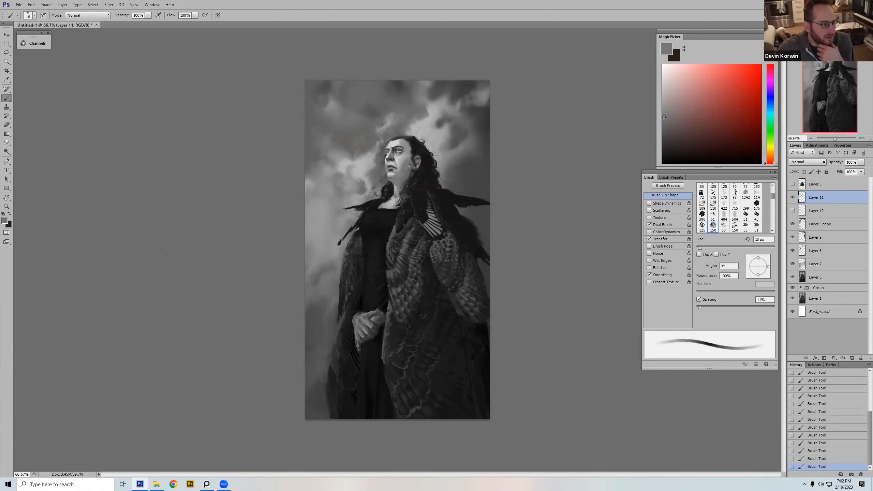
left_click(414, 160, "alt")
key("bracketright")
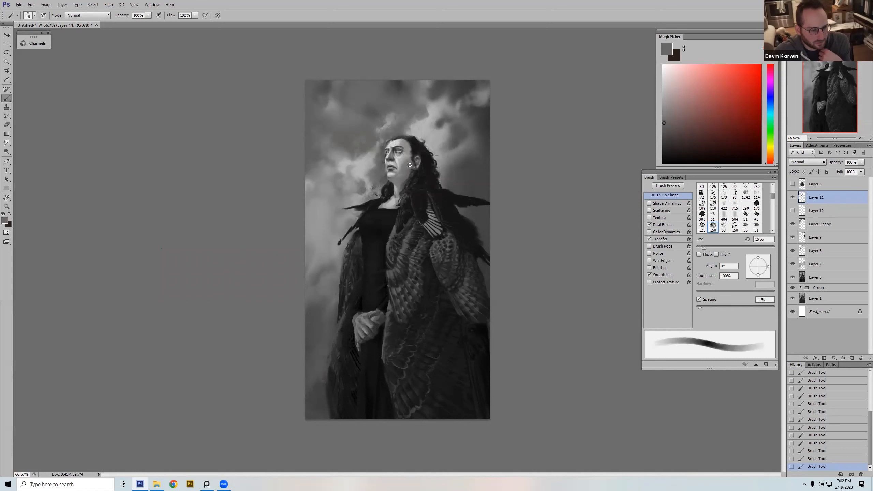
Step: Touch up the jaw edge and the clouds beside it with sampled greys up to 30 px, and compare with Layer 3 shown and hidden
left_click(392, 173, "alt")
key("bracketleft")
key("bracketleft")
left_click(390, 177, "alt")
left_click(388, 175, "alt")
key("bracketright")
left_click(385, 170, "alt")
key("bracketright")
key("bracketright")
key("bracketleft")
left_click(373, 187, "alt")
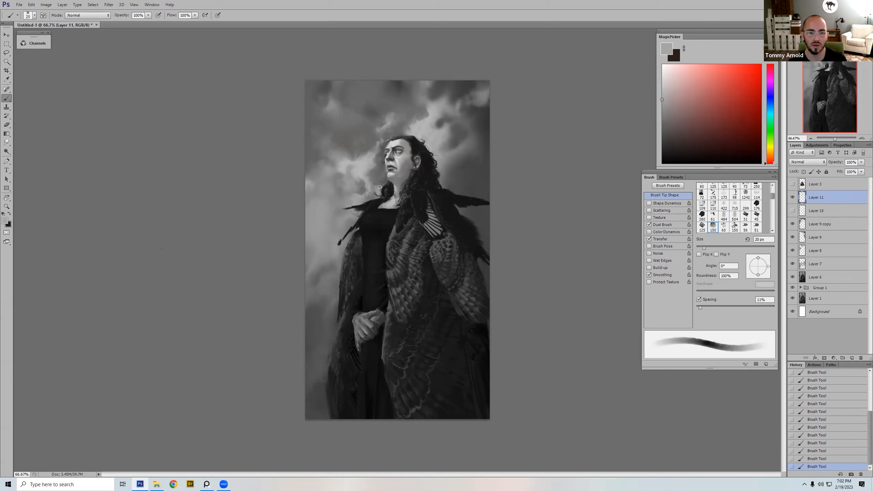
key("bracketright")
left_click(379, 181, "alt")
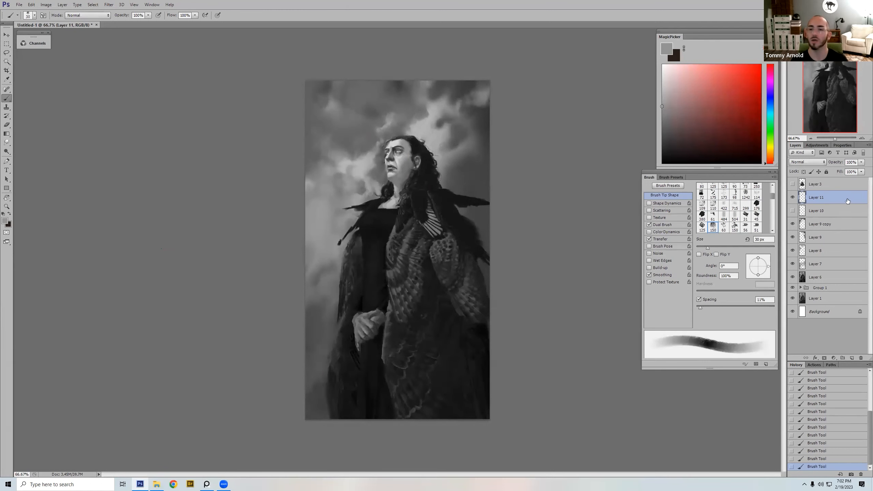
left_click(792, 185)
left_click(793, 184)
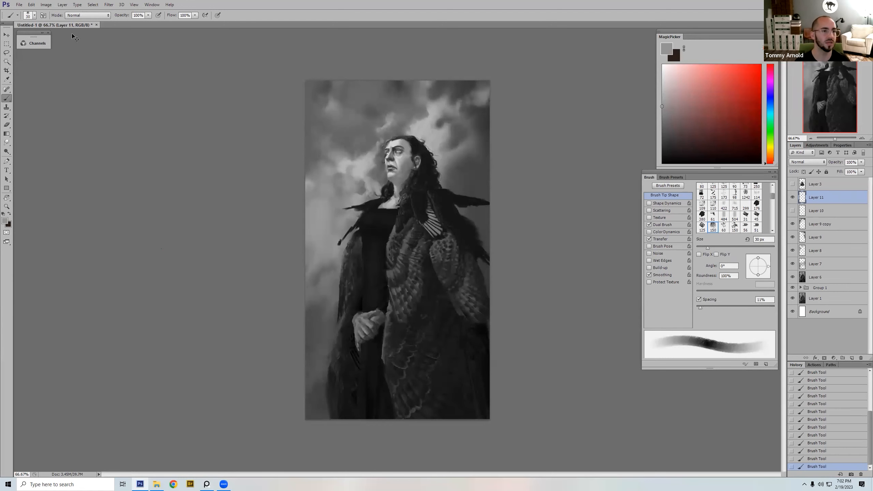
Step: Save the painting to the Desktop in Photoshop format as 01.psd
left_click(19, 4)
left_click(34, 90)
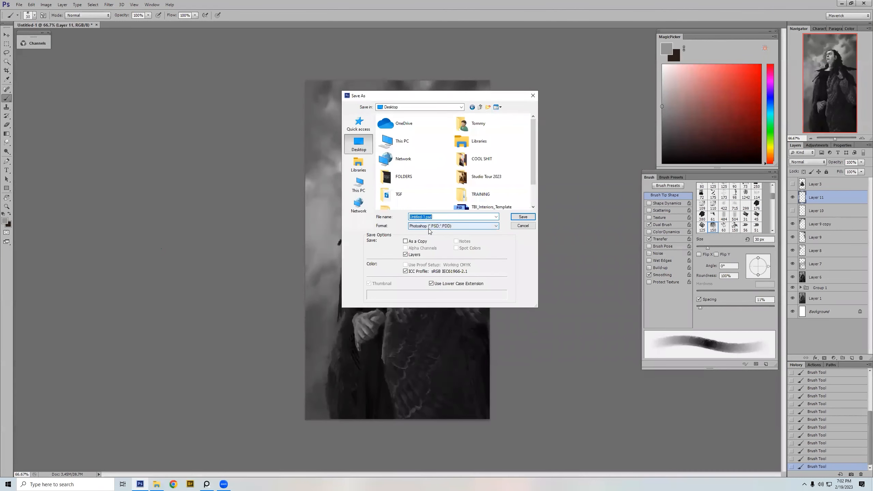
type("01")
key("Return")
left_click(432, 273)
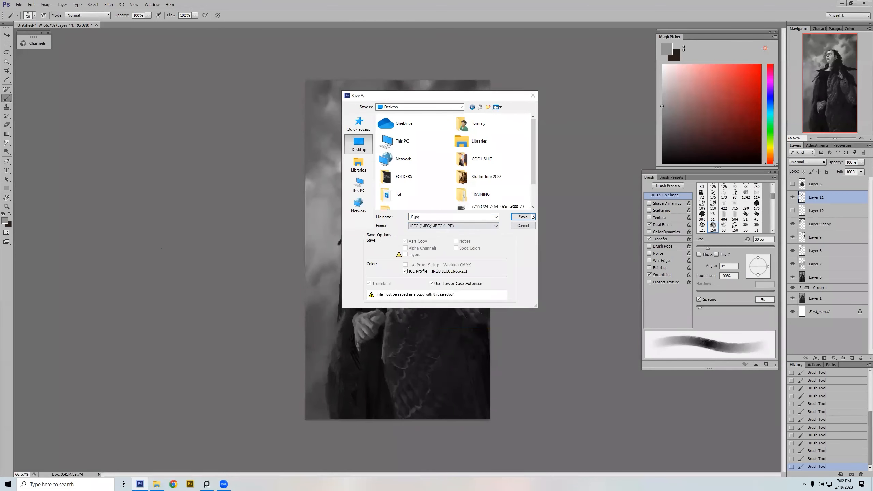
left_click(461, 226)
left_click(457, 233)
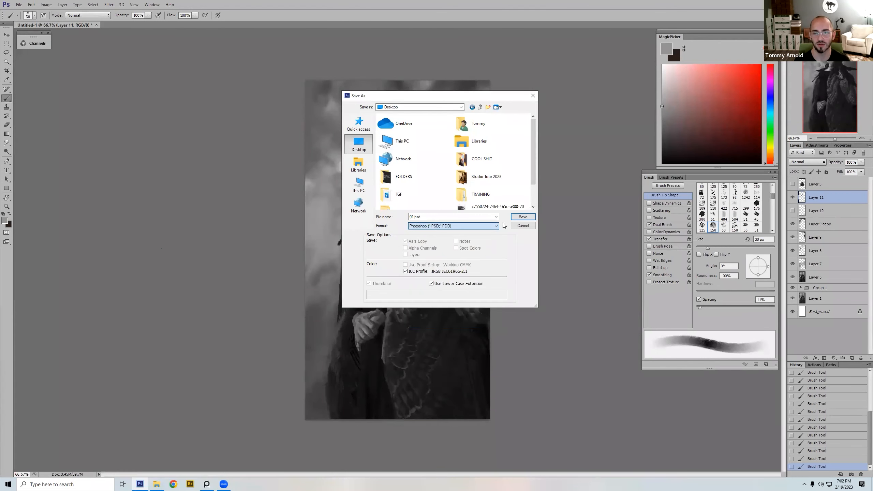
left_click(523, 216)
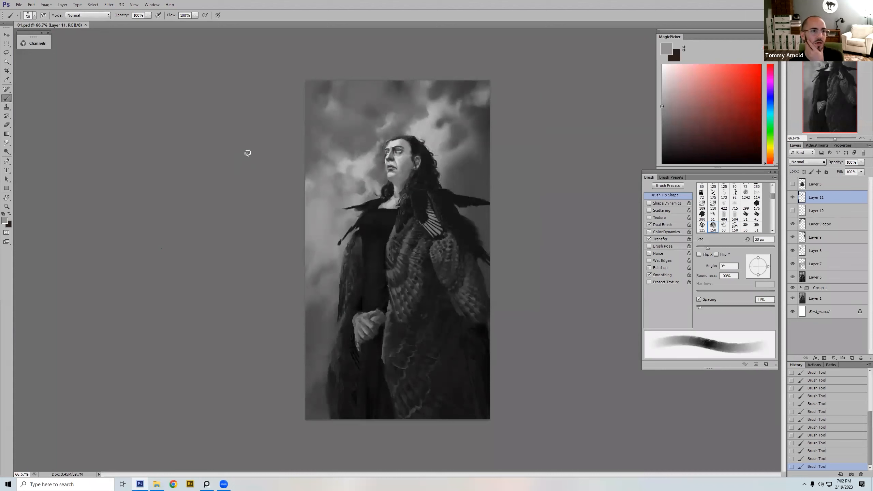
Step: Switch to the PureRef board and frame the first submission group with its message and five paintings
left_click(205, 483)
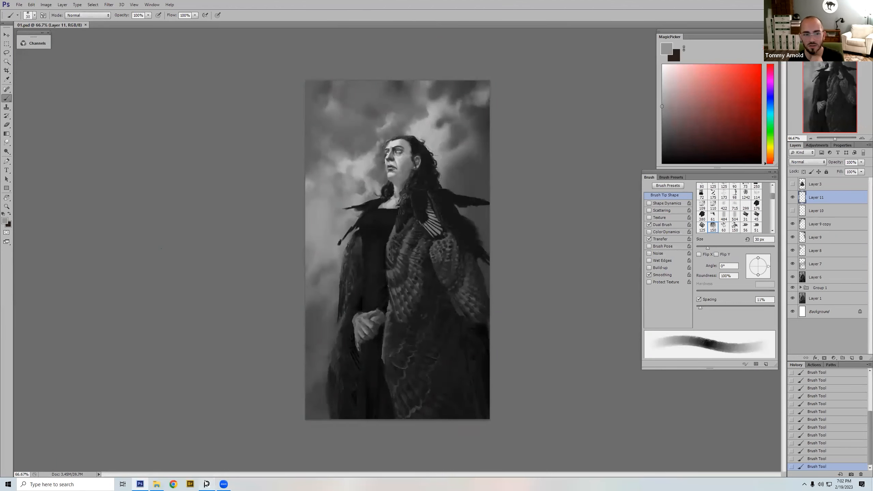
double_click(619, 200)
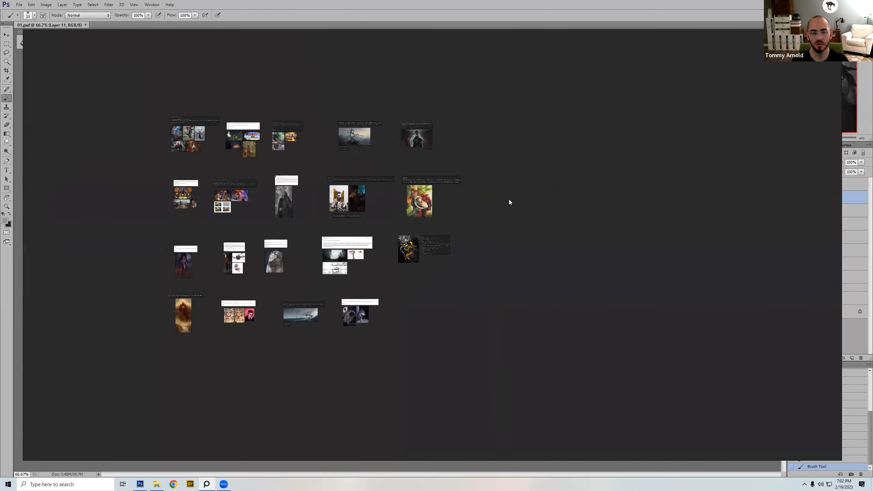
left_click_drag(170, 161, 228, 104)
key("space")
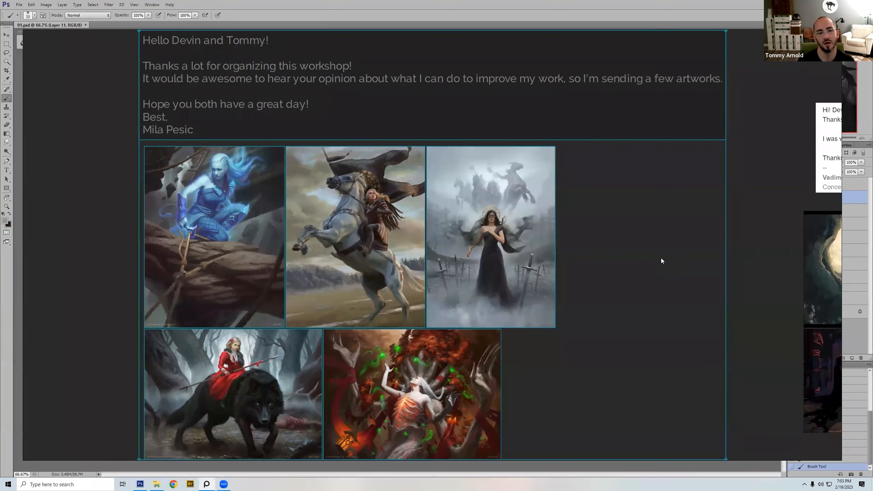
left_click(690, 273)
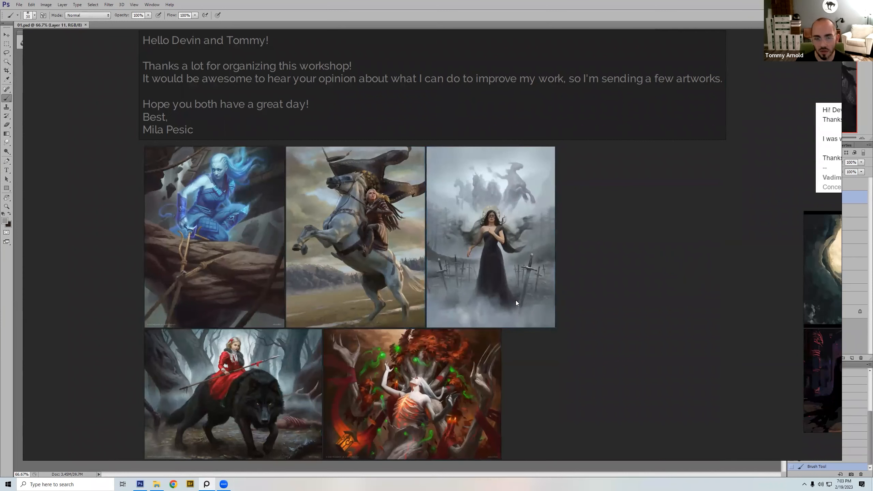
Step: Review the group's paintings and copy the one of the rider on the rearing white horse
left_click(216, 267)
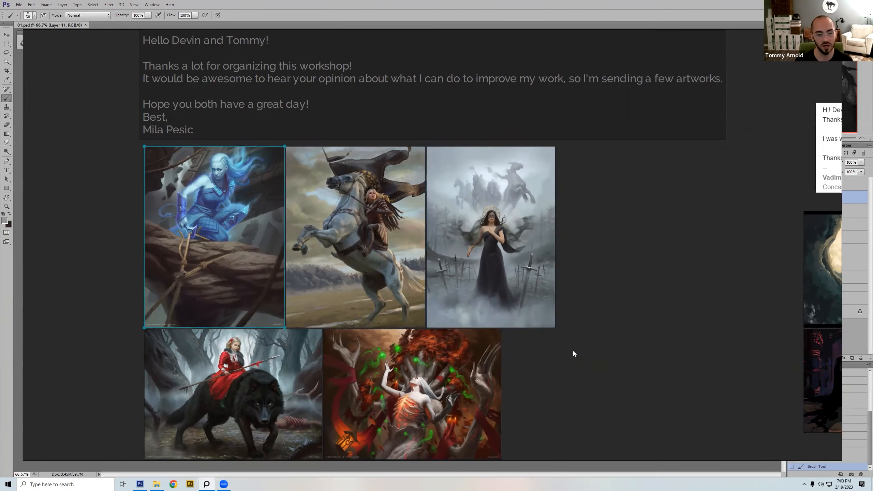
left_click(580, 361)
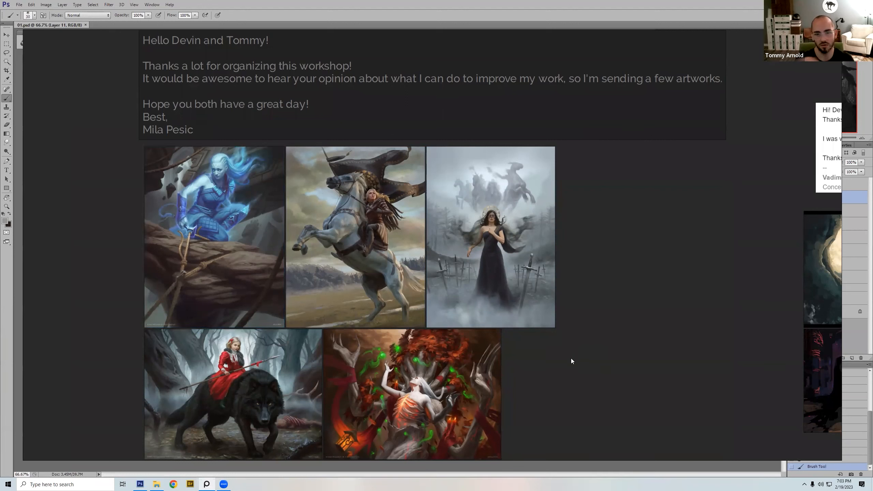
left_click(385, 300)
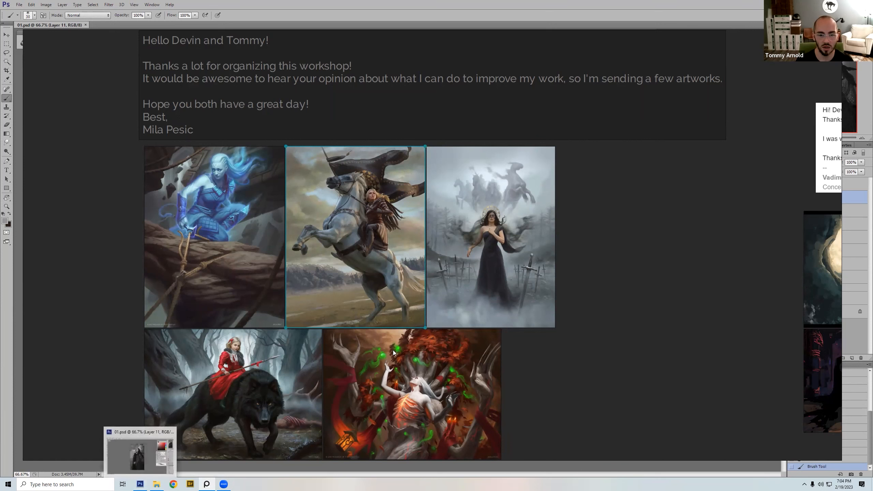
left_click(628, 354)
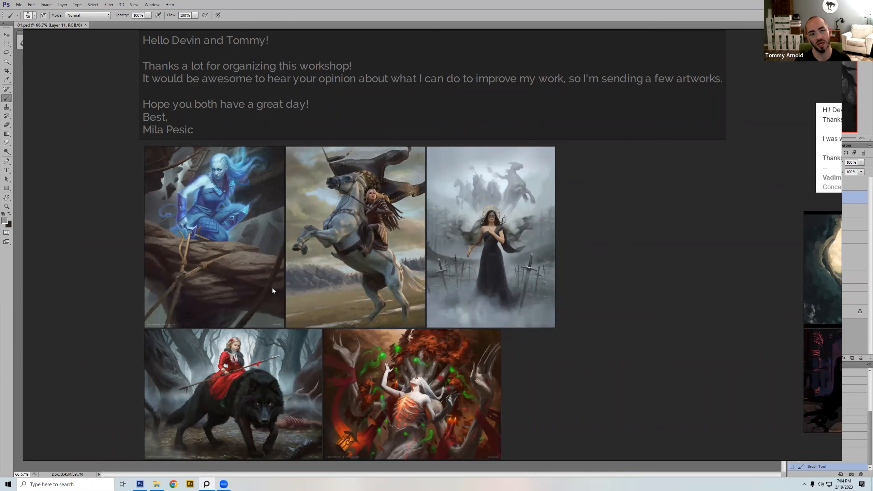
Step: Switch to Photoshop, create a 1152 x 1500 pixel document from the Clipboard preset, and paste the rearing-horse painting into it
left_click(141, 484)
left_click(20, 5)
left_click(25, 12)
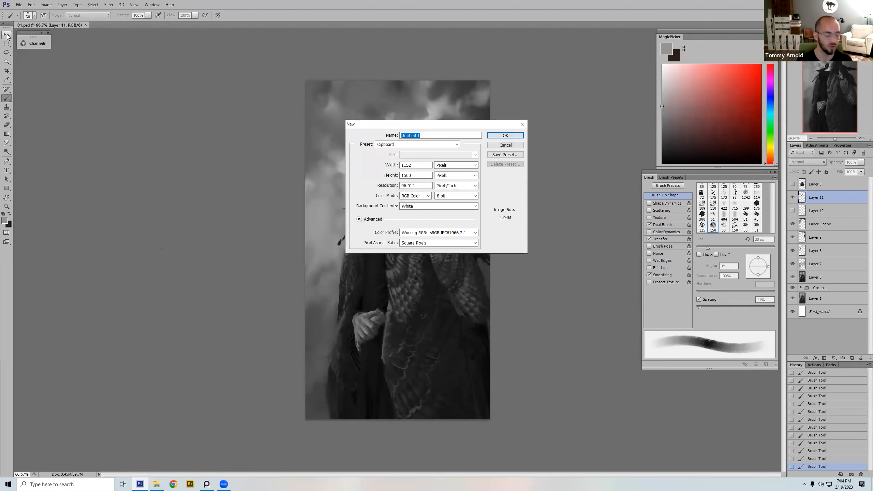
key("Return")
key("ctrl+v")
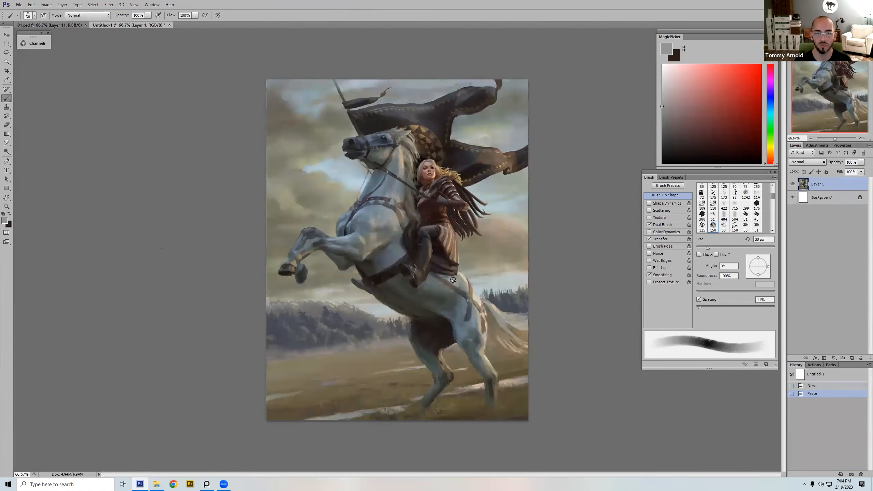
left_click(596, 287)
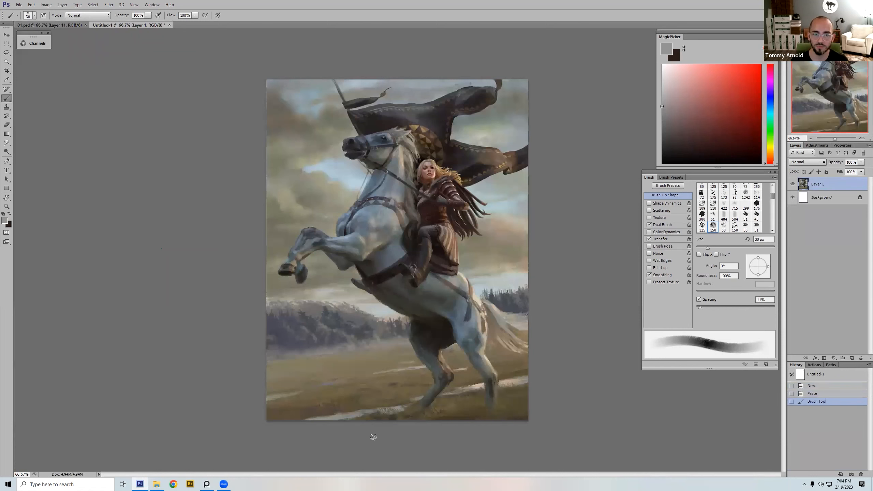
Step: Examine the rearing-horse painting up close, from the banner and rider down to the horse's hind legs, and as a whole
key("z")
left_click(383, 278)
left_click_drag(263, 312, 342, 382)
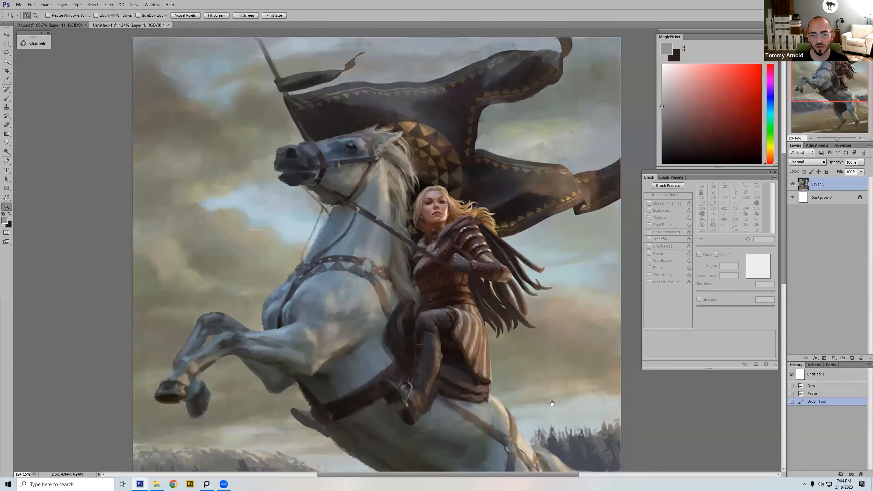
left_click_drag(542, 465, 552, 354)
left_click_drag(537, 397, 545, 311)
left_click_drag(543, 383, 503, 346)
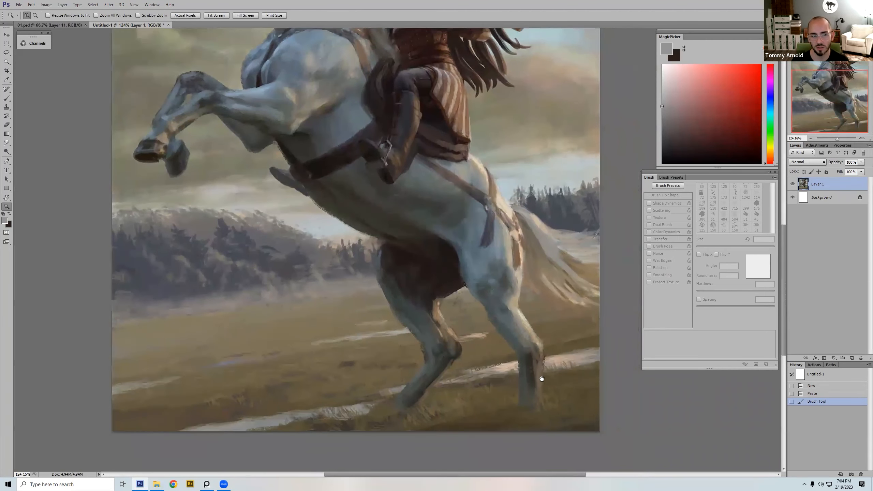
left_click_drag(544, 392, 547, 465)
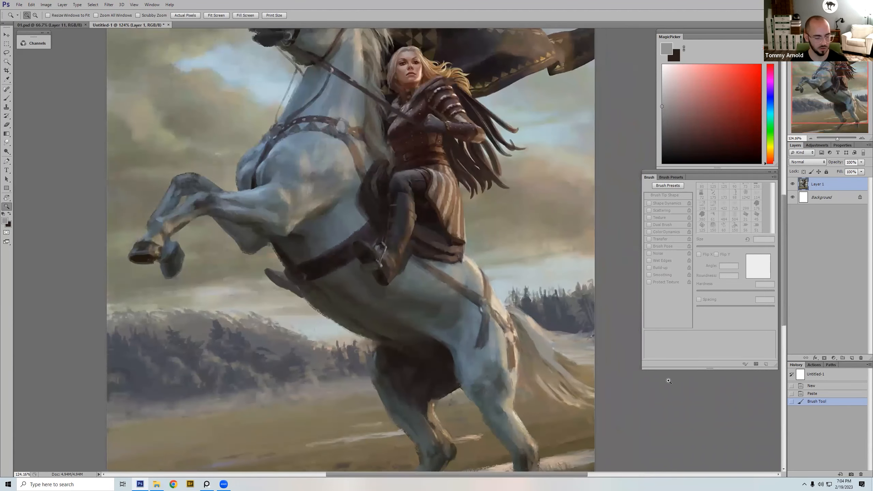
key("ctrl+minus")
key("ctrl+minus")
key("ctrl+minus")
Step: Add two blank layers above the painting and set the foreground colour to bright red
left_click(852, 358)
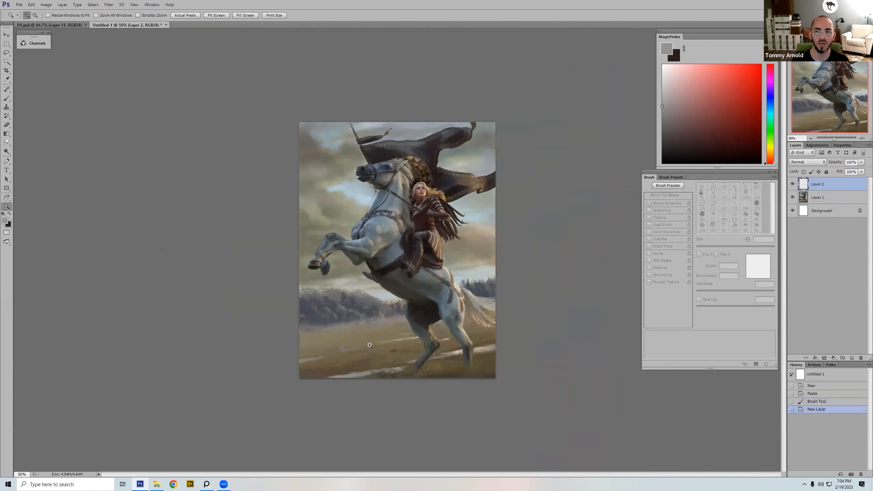
left_click(758, 73)
left_click_drag(758, 70, 759, 66)
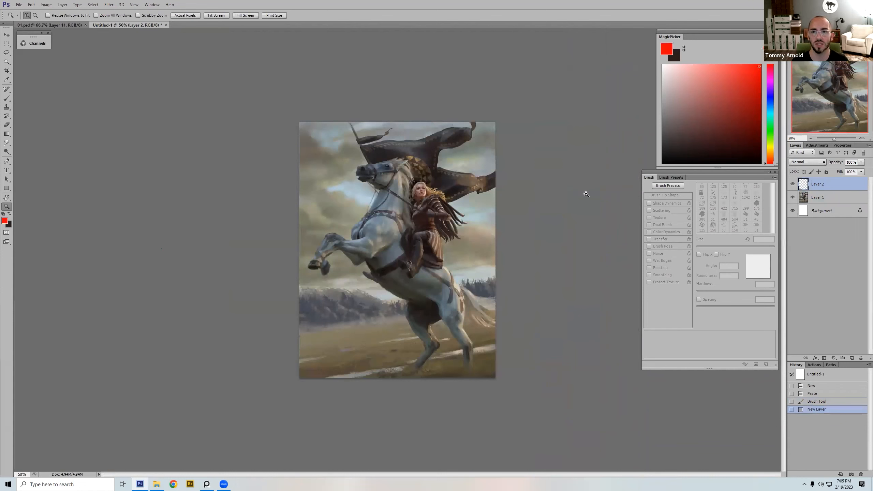
left_click(852, 358)
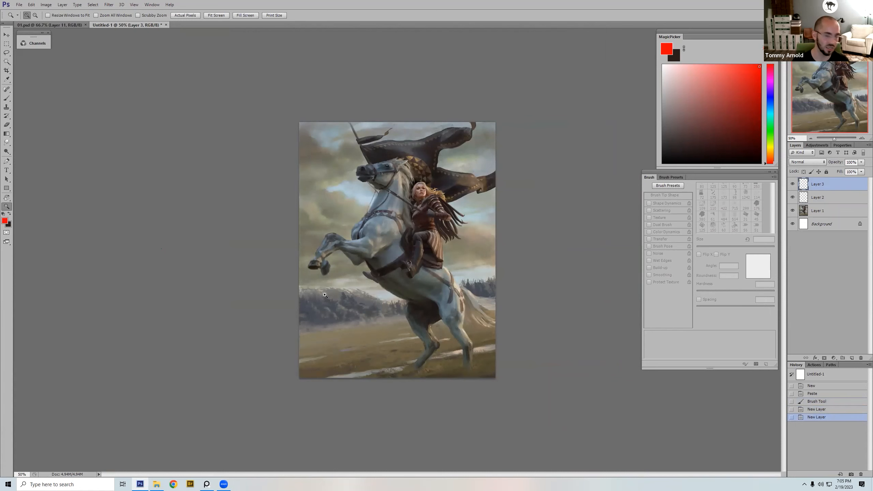
Step: Outline the distant treelines, the horse's belly and the dark shape between its hind legs with a 9 px red brush
key("b")
mouse_move(300, 289)
left_mouse_down()
mouse_move(349, 288)
mouse_move(409, 303)
mouse_move(363, 273)
mouse_move(378, 269)
left_mouse_up()
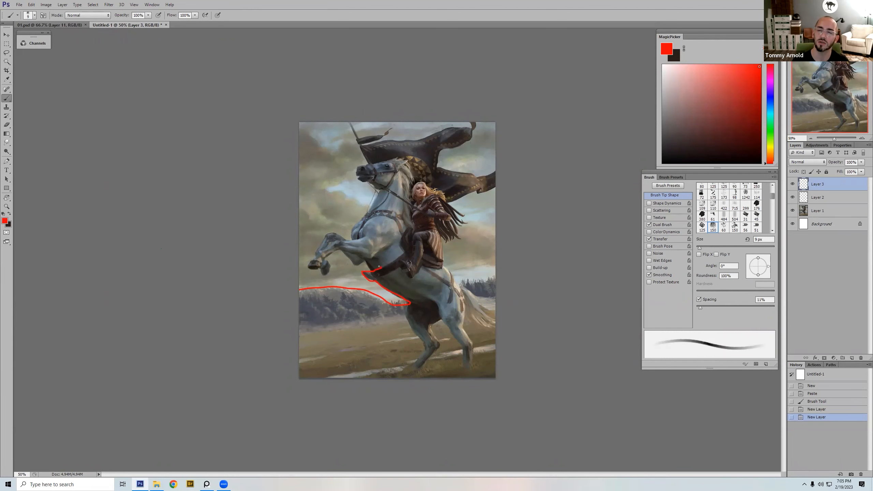
left_click_drag(366, 258, 365, 258)
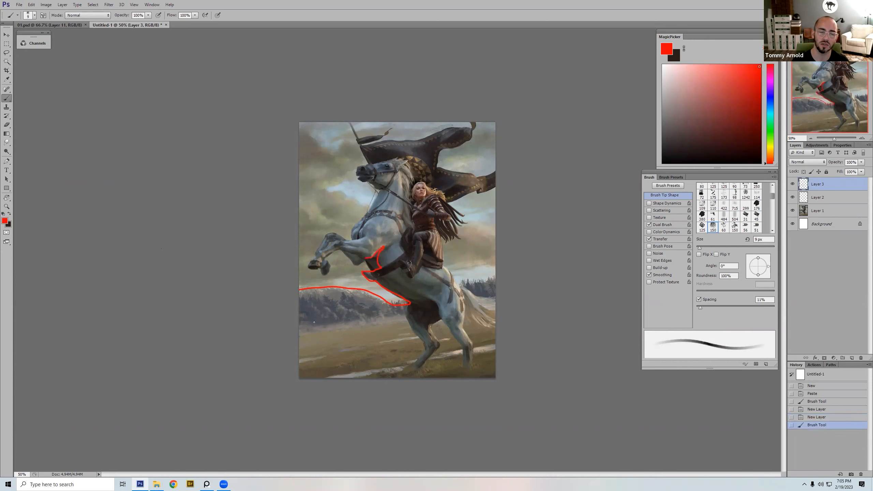
mouse_move(299, 332)
left_mouse_down()
mouse_move(408, 320)
mouse_move(430, 334)
mouse_move(445, 317)
mouse_move(424, 294)
mouse_move(441, 285)
mouse_move(495, 300)
mouse_move(462, 284)
left_mouse_up()
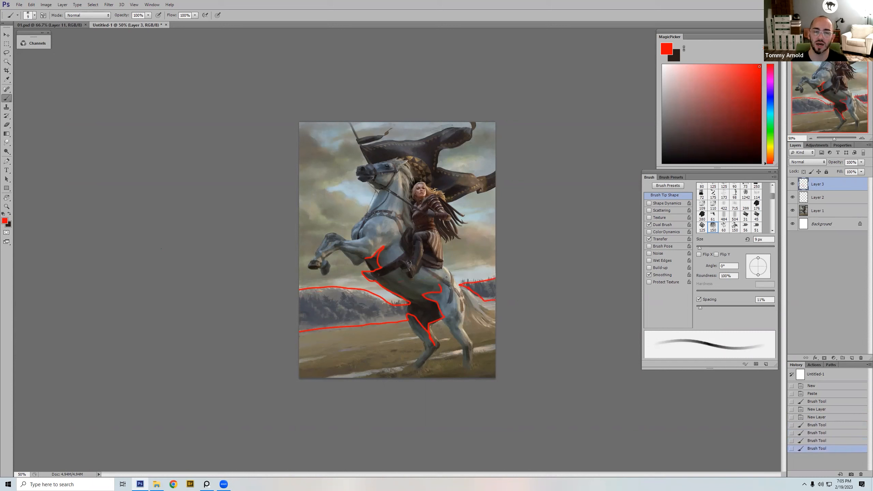
Step: Outline the billowing banner's upper and lower edges, the pole and its small pennant in red
left_click_drag(477, 191, 445, 203)
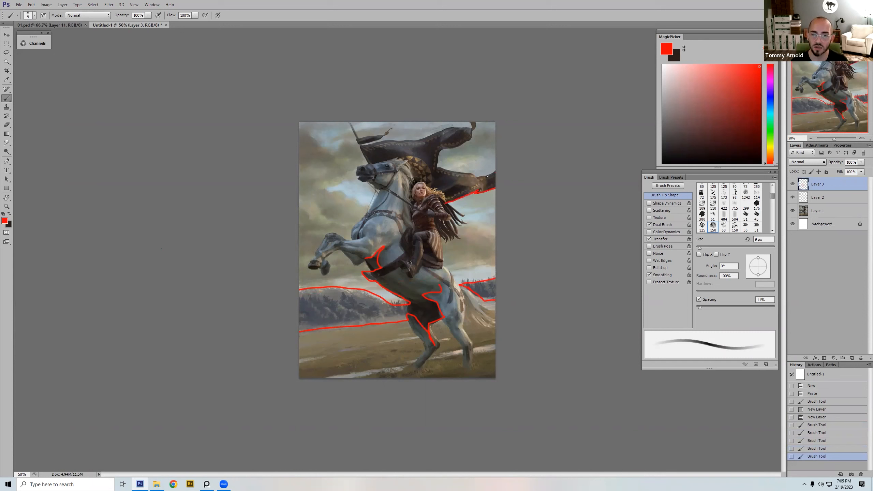
mouse_move(465, 173)
left_mouse_down()
mouse_move(435, 167)
mouse_move(438, 152)
mouse_move(471, 119)
left_mouse_up()
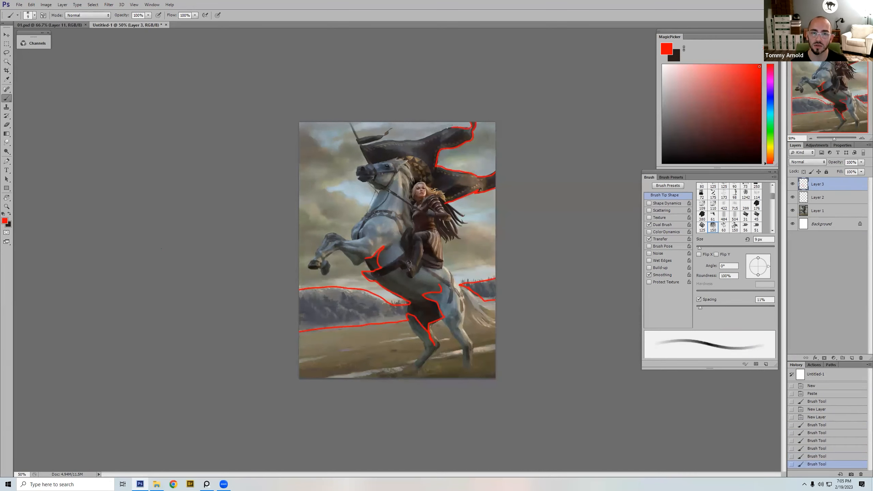
left_click_drag(420, 140, 399, 141)
mouse_move(363, 137)
left_mouse_down()
mouse_move(356, 136)
mouse_move(347, 121)
mouse_move(369, 163)
left_mouse_up()
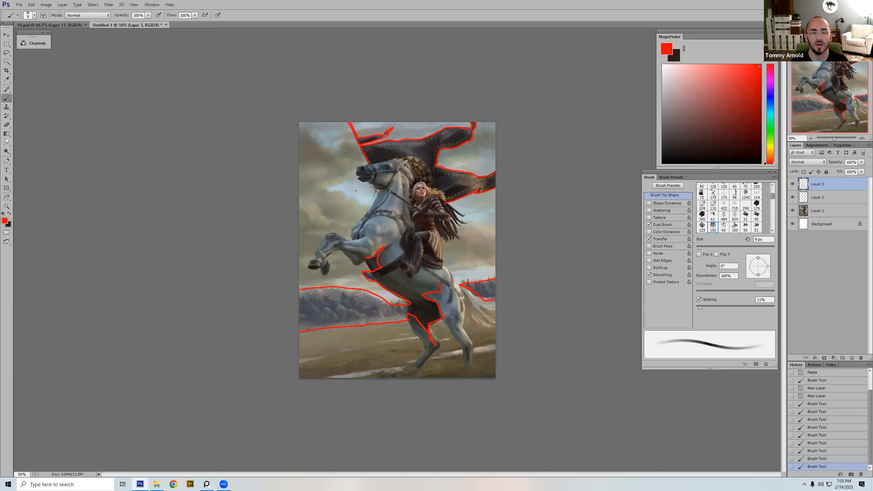
Step: Outline the horse's muzzle, head, bridle and rein in red, followed by its raised front legs and hooves
left_click(369, 163)
left_click_drag(368, 182, 370, 182)
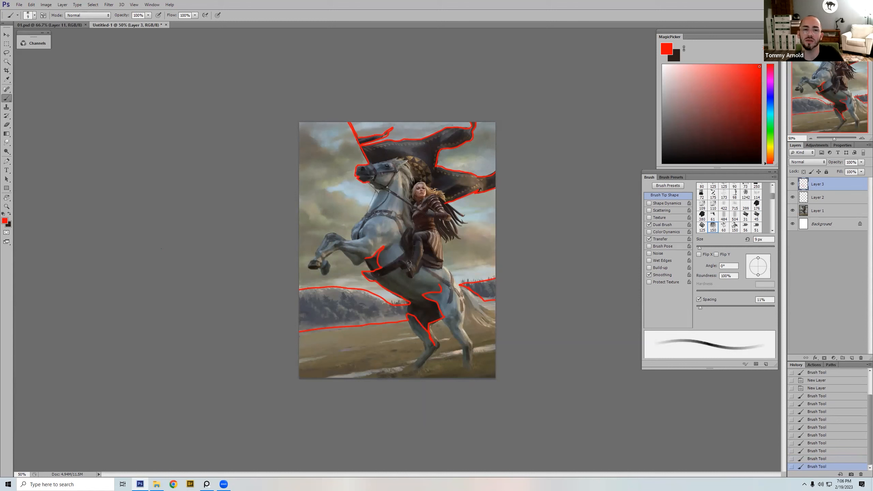
left_click_drag(376, 181, 394, 174)
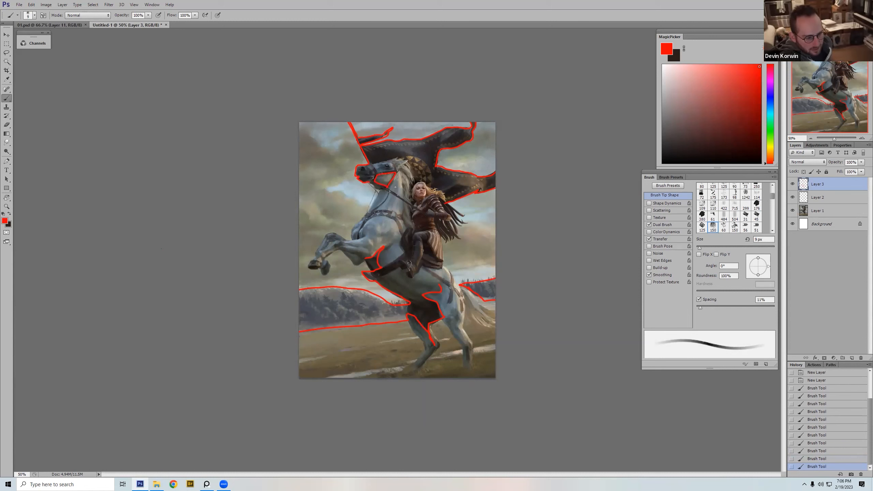
mouse_move(371, 186)
left_mouse_down()
mouse_move(390, 190)
mouse_move(396, 173)
mouse_move(389, 187)
left_mouse_up()
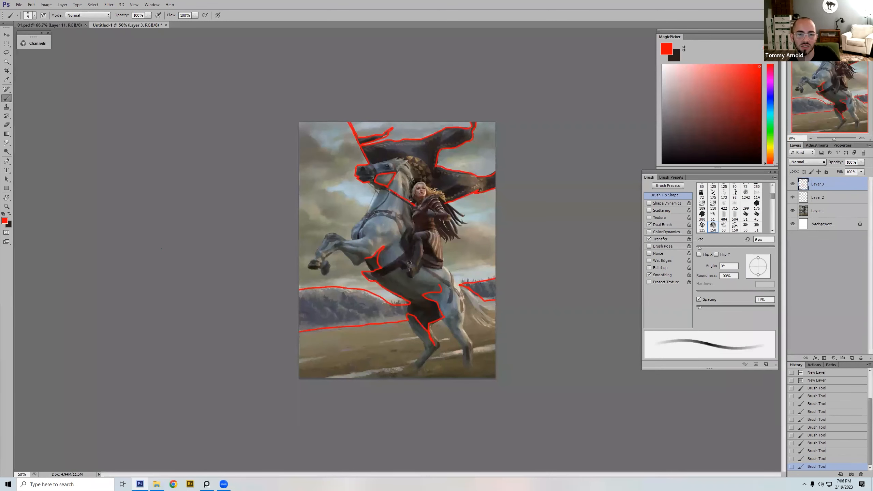
left_click(399, 159)
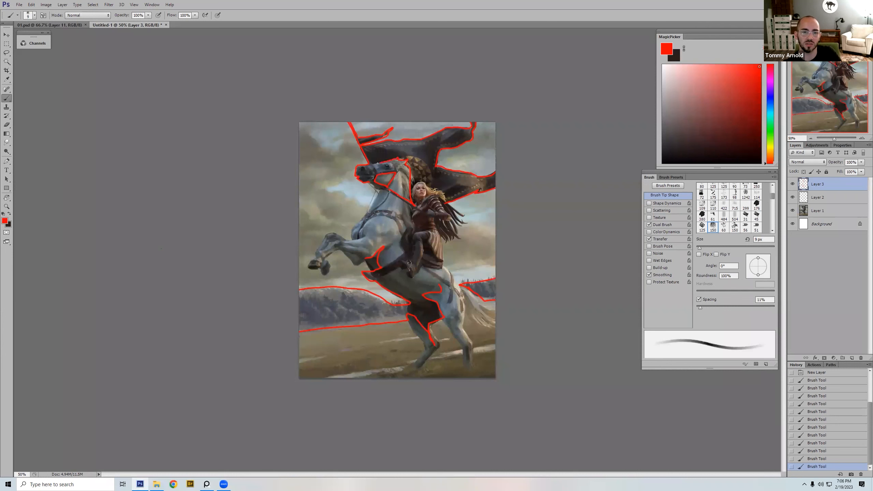
left_click(372, 164)
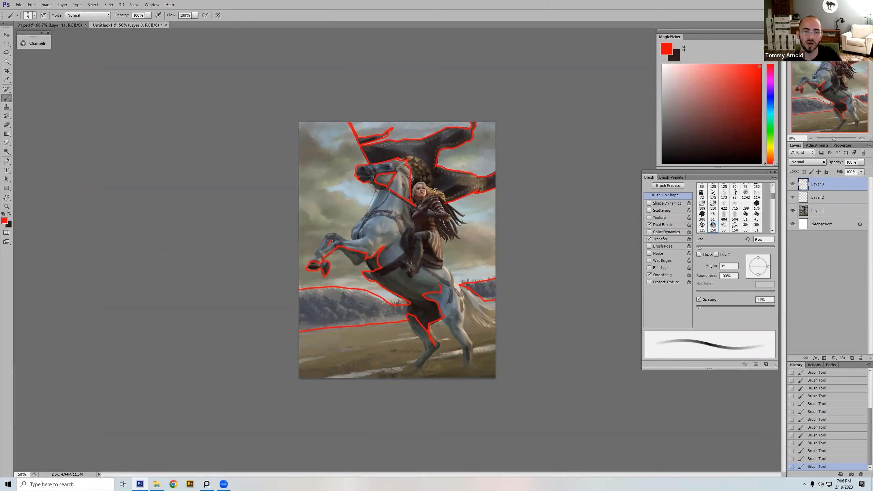
left_click_drag(343, 238, 332, 236)
Step: Clean up the red outline near the horse's chest with a 50 px hard round eraser and complete the foreleg outline
key("e")
right_click(373, 267)
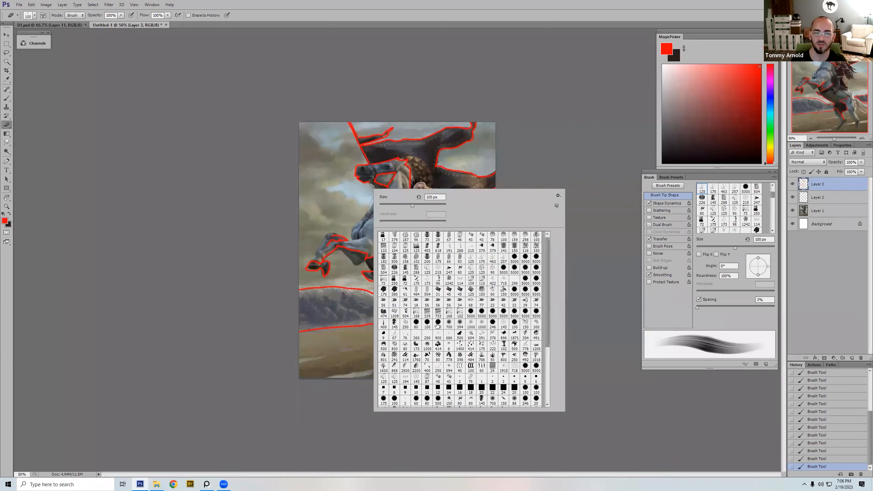
double_click(436, 325)
left_click_drag(374, 273, 379, 274)
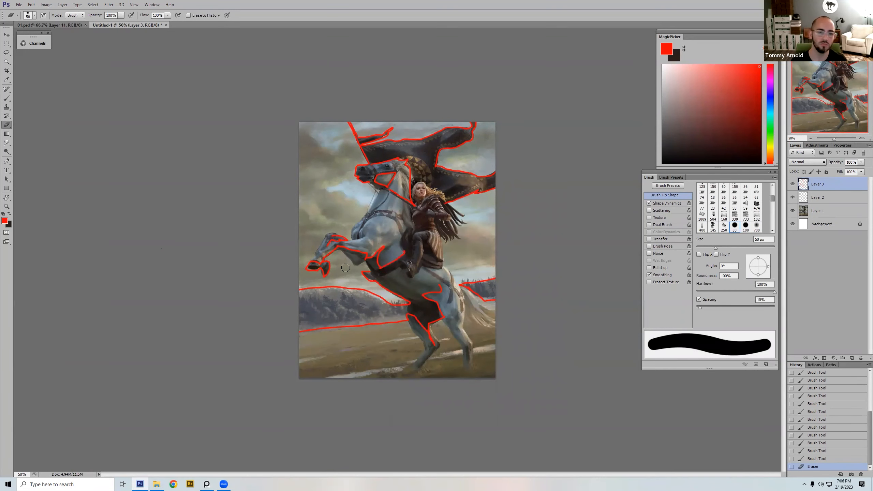
key("b")
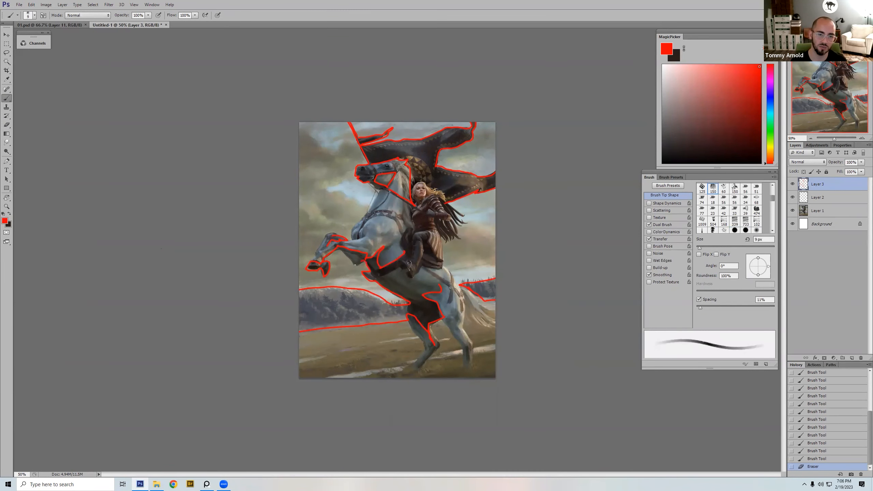
left_click_drag(331, 252, 338, 250)
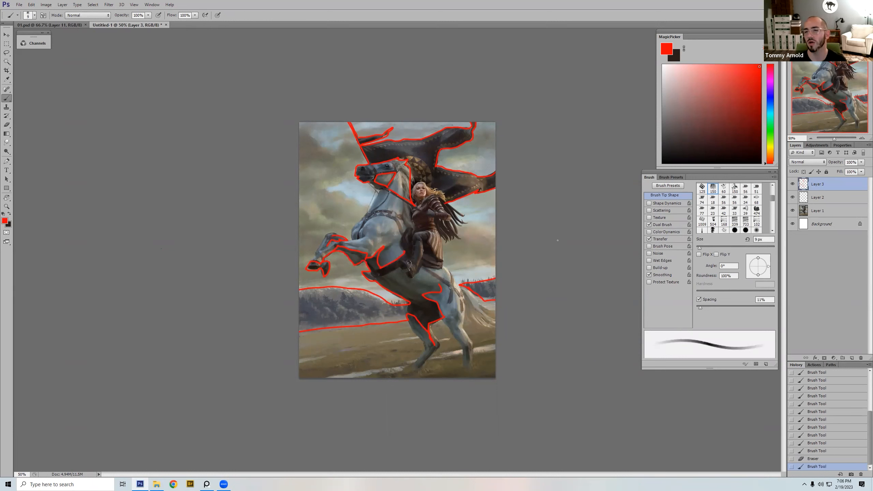
Step: Hide the red outline layer, view the painting at 25% and 66.67% zoom, and select Layer 2
left_click(793, 184)
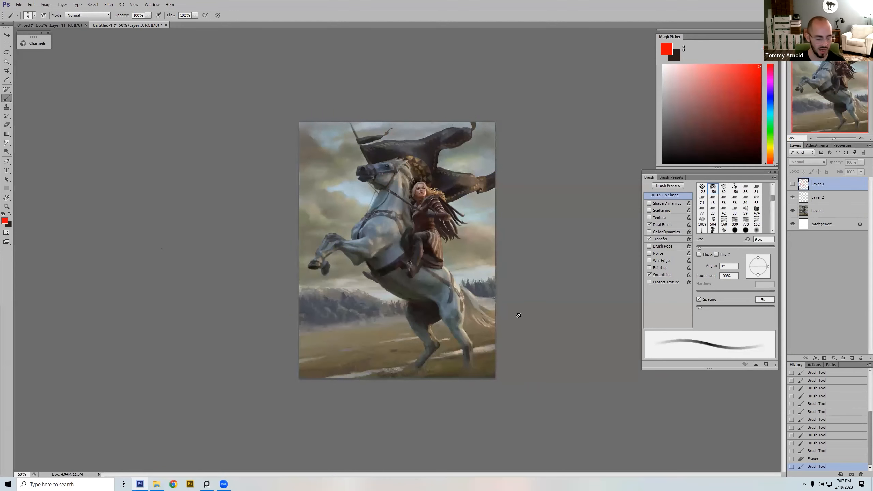
key("ctrl+minus")
key("ctrl+minus")
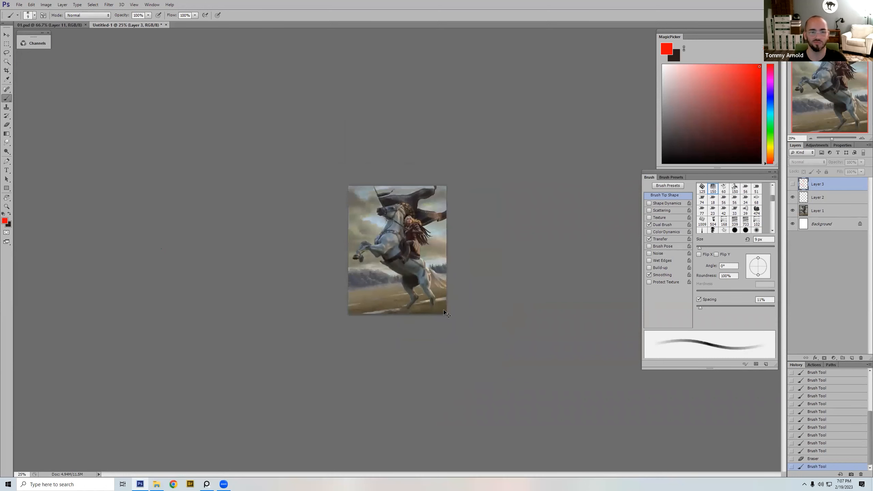
key("ctrl+plus")
key("ctrl+plus")
key("ctrl+plus")
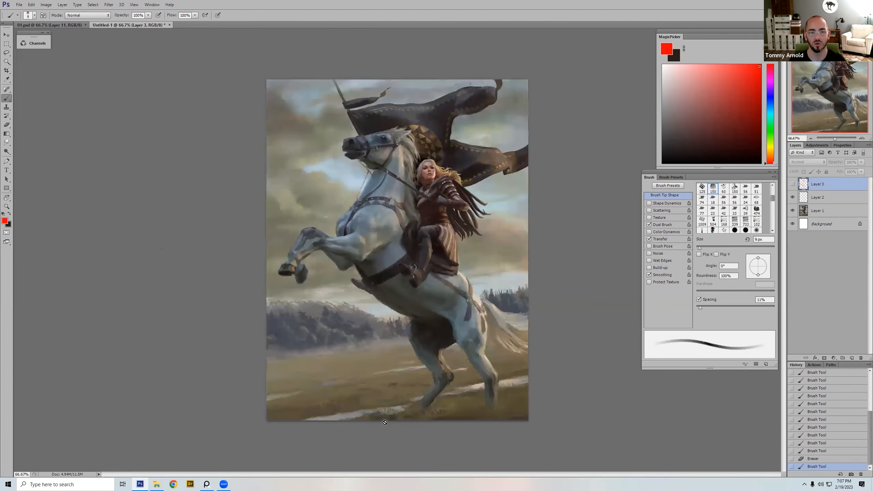
left_click(832, 197)
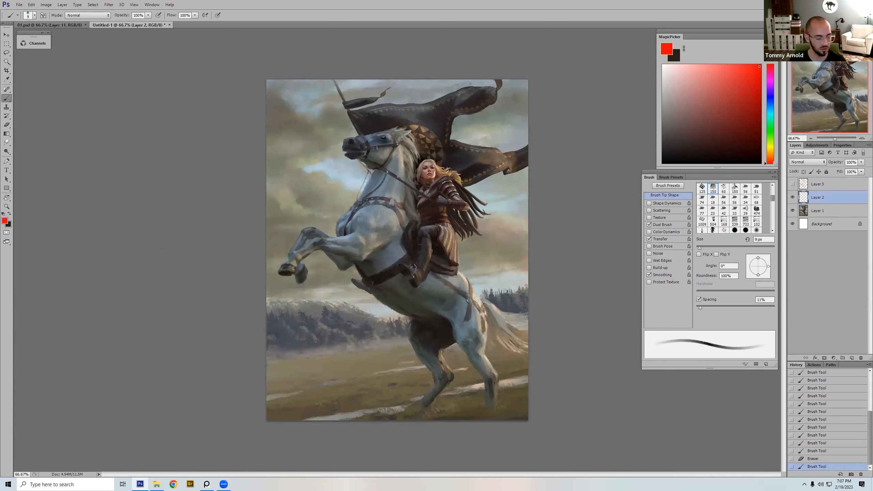
key("l")
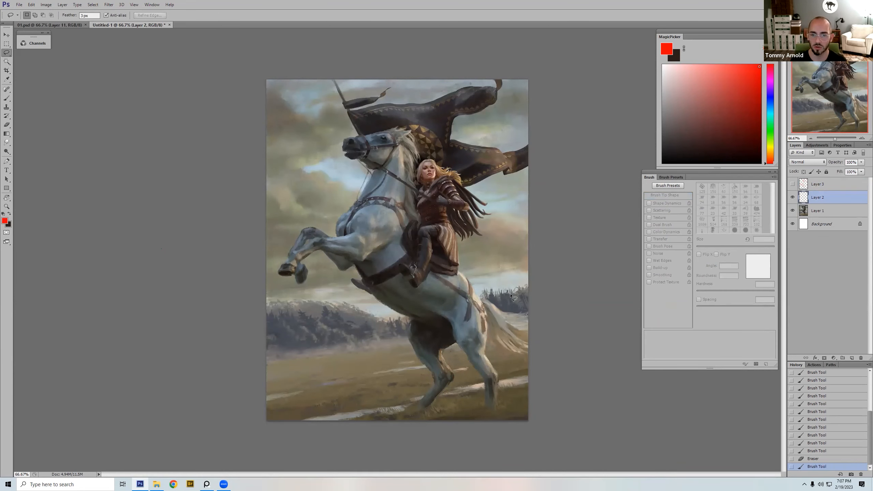
left_click_drag(512, 297, 513, 296)
key("ctrl+d")
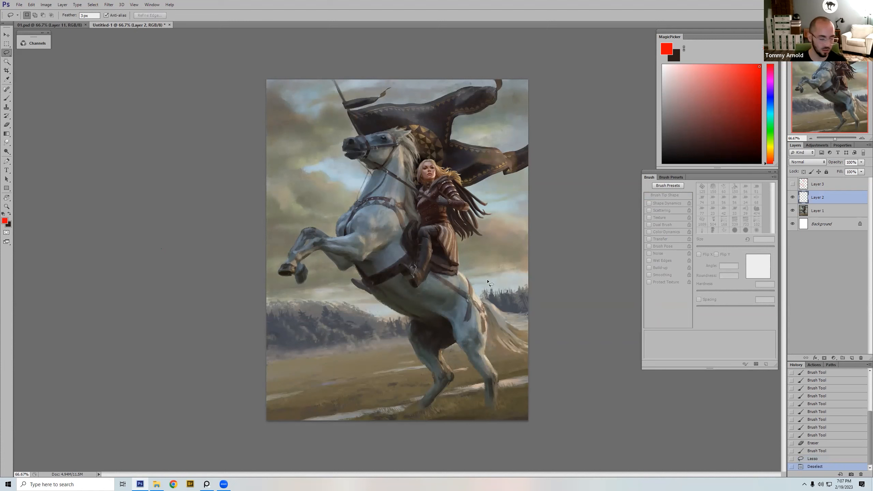
key("b")
left_click(852, 358)
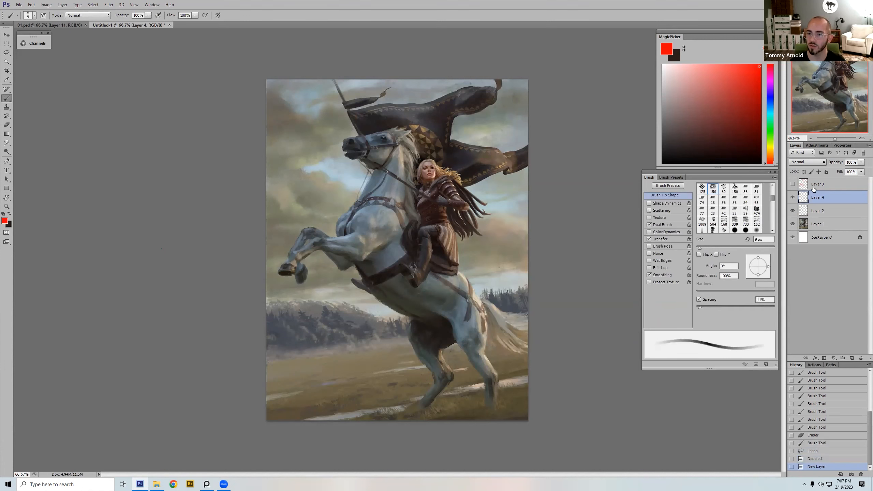
key("ctrl+z")
Step: Set Layer 2 to Multiply, choose the 125 bristle brush, sample the treeline's blue-grey colour and reduce the brush to 60 px
left_click(808, 162)
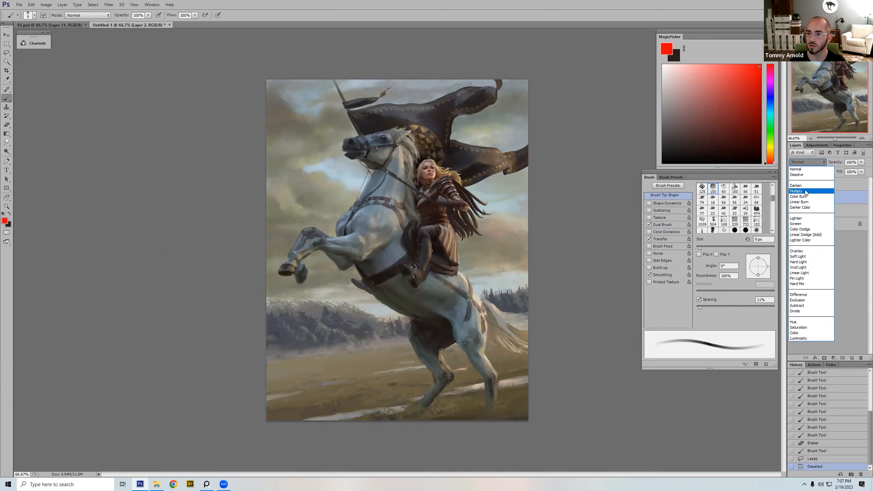
left_click(804, 191)
right_click(490, 221)
double_click(615, 301)
left_click(308, 320, "alt")
key("bracketleft")
key("bracketleft")
key("bracketleft")
key("bracketleft")
key("bracketleft")
key("bracketleft")
key("bracketleft")
mouse_move(270, 320)
left_mouse_down()
mouse_move(286, 315)
mouse_move(279, 321)
left_mouse_up()
key("ctrl+z")
key("ctrl+z")
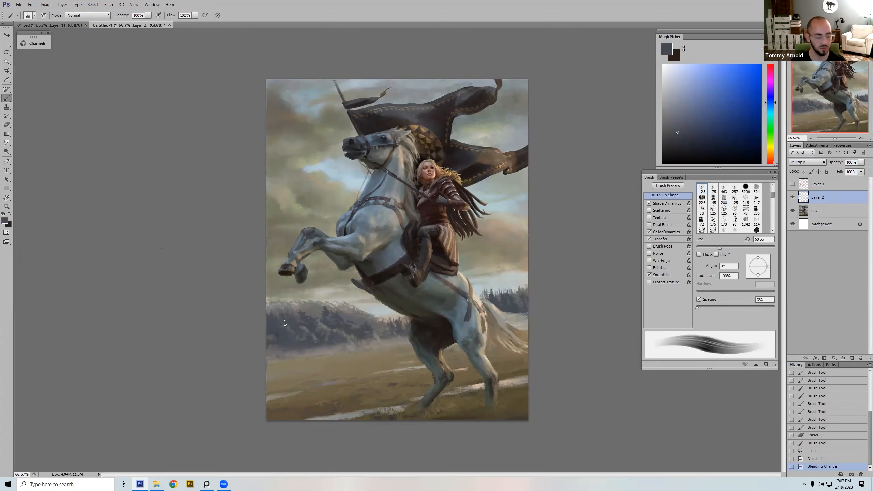
Step: Set Layer 2 to 50% opacity and darken the treeline in front of the horse with blue-grey strokes
key("v")
key("5")
key("b")
mouse_move(266, 320)
left_mouse_down()
mouse_move(317, 311)
mouse_move(328, 322)
mouse_move(336, 314)
mouse_move(347, 326)
mouse_move(375, 328)
mouse_move(360, 323)
mouse_move(367, 334)
mouse_move(401, 337)
mouse_move(349, 342)
mouse_move(328, 327)
mouse_move(328, 347)
mouse_move(307, 333)
mouse_move(309, 352)
left_mouse_up()
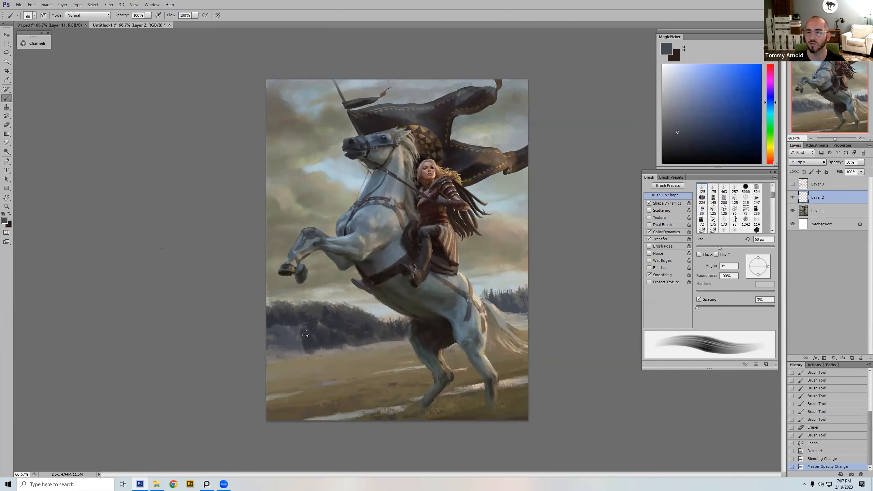
mouse_move(300, 343)
left_mouse_down()
mouse_move(409, 343)
mouse_move(288, 343)
mouse_move(292, 354)
mouse_move(269, 342)
mouse_move(285, 356)
mouse_move(319, 347)
mouse_move(318, 319)
mouse_move(307, 354)
left_mouse_up()
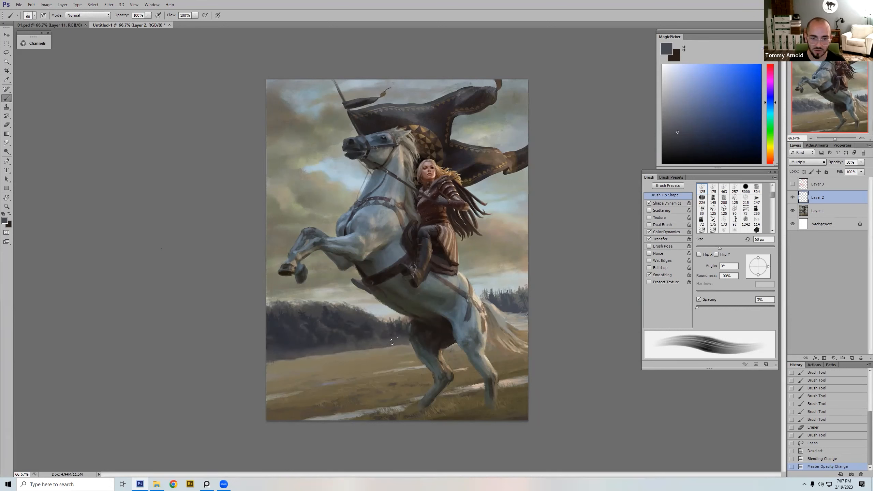
left_click_drag(391, 343, 392, 343)
Step: Darken the treeline behind the horse's tail with a 20 px brush, erase the overspill around the tail, and hide Layer 2 for comparison
key("bracketleft")
key("bracketleft")
key("bracketleft")
key("bracketleft")
mouse_move(496, 299)
left_mouse_down()
mouse_move(527, 311)
mouse_move(506, 298)
mouse_move(507, 305)
left_mouse_up()
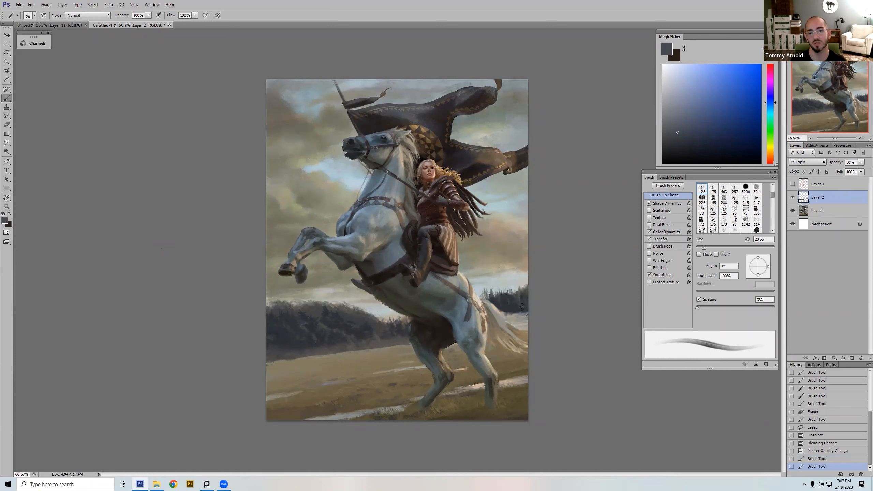
key("e")
left_click_drag(507, 315, 505, 321)
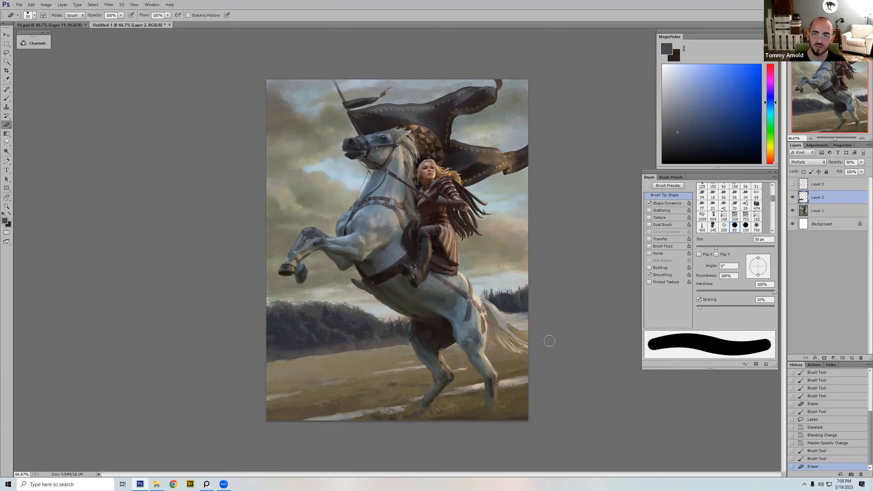
left_click(793, 197)
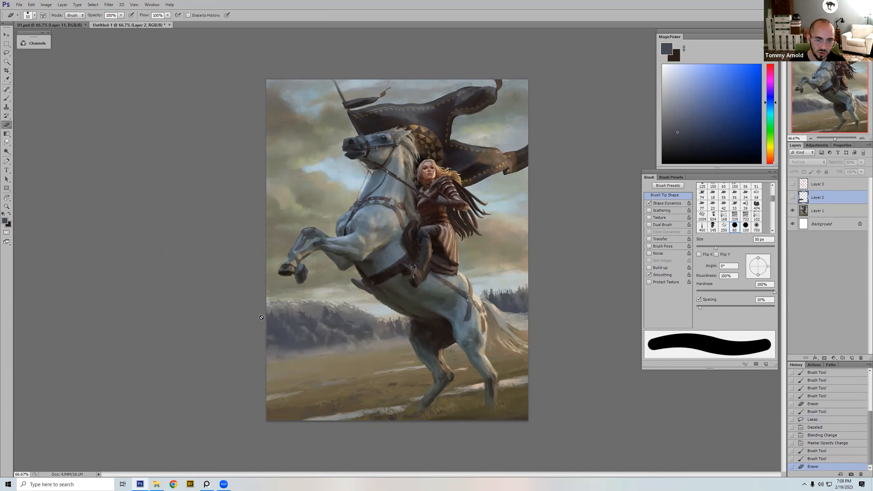
Step: Turn Layer 2's visibility on and off to compare the darkened treeline with the original painting
left_click(792, 197)
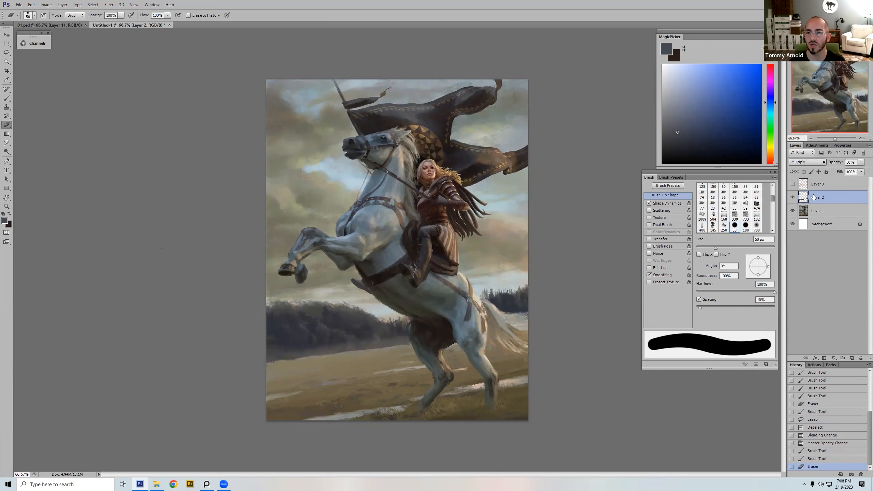
left_click(791, 197)
left_click(793, 198)
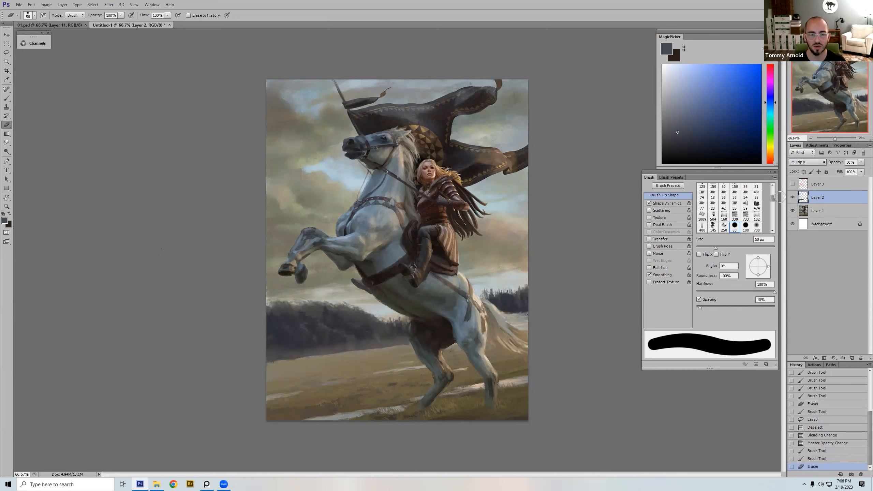
Step: Soften the lower edge of the darkened treeline on Layer 2 with the 173 textured eraser at 200 px
right_click(417, 309)
double_click(473, 405)
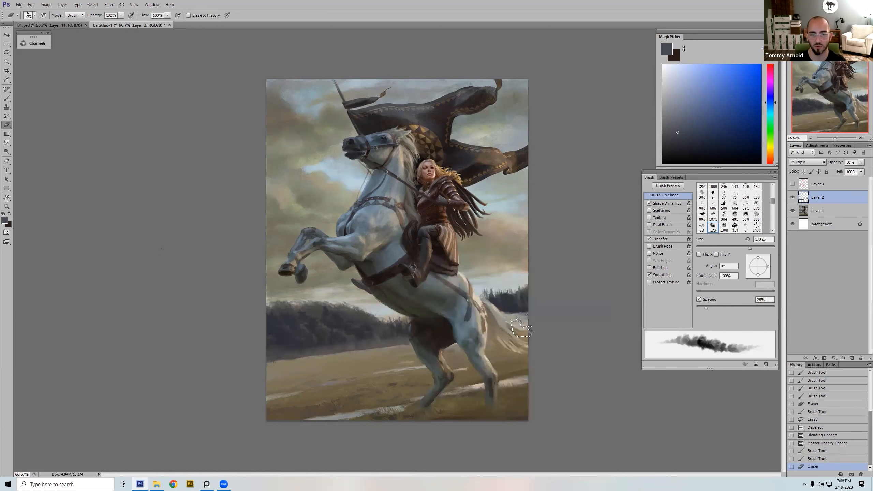
left_click(792, 197)
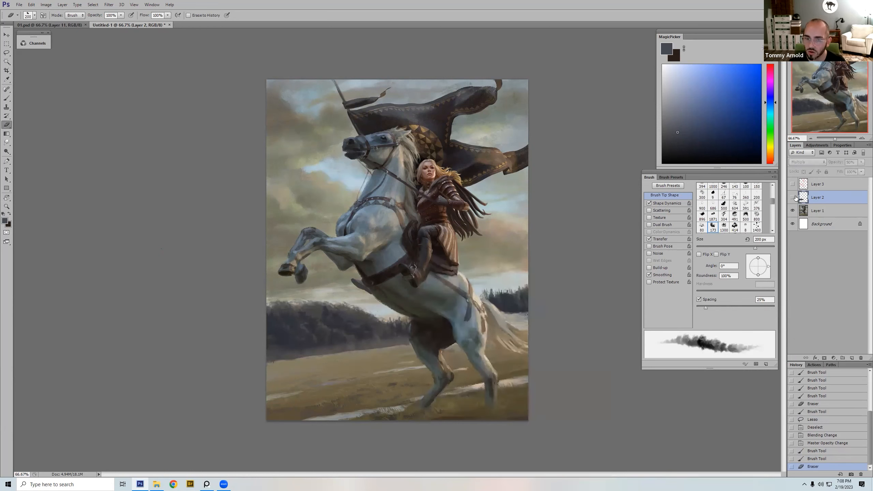
left_click(793, 198)
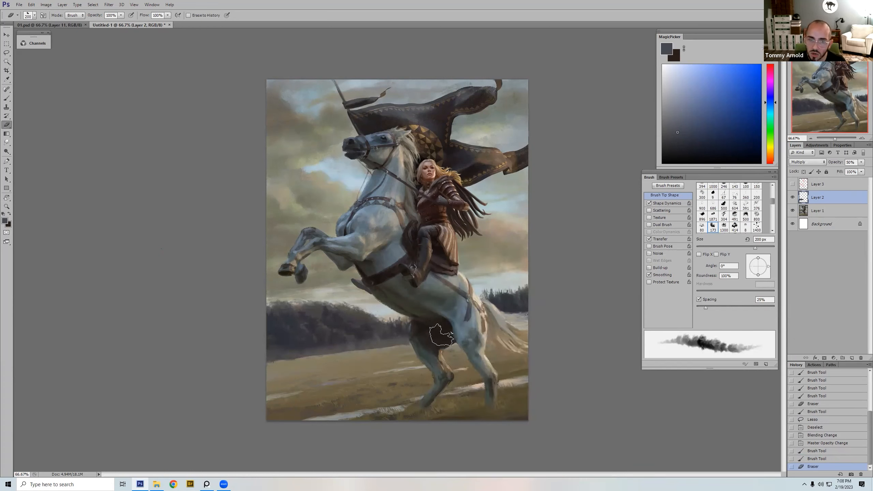
left_click_drag(429, 351, 341, 359)
key("ctrl+z")
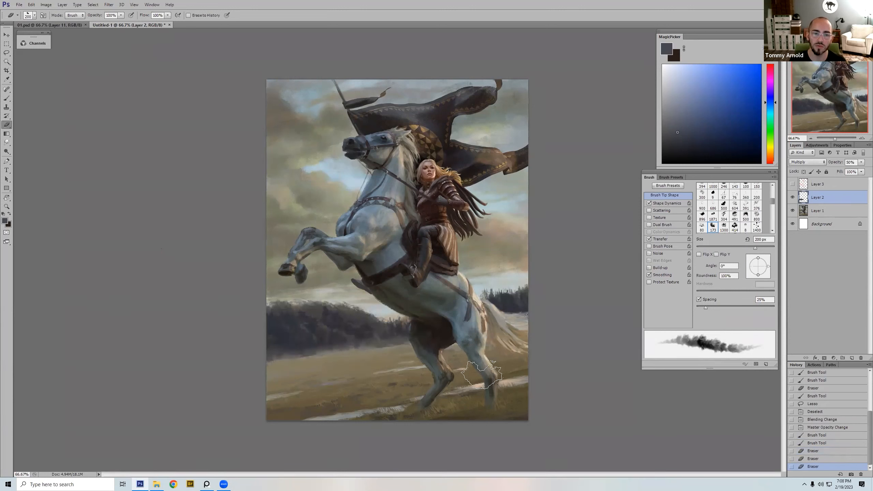
mouse_move(402, 358)
left_mouse_down()
mouse_move(287, 358)
mouse_move(384, 347)
left_mouse_up()
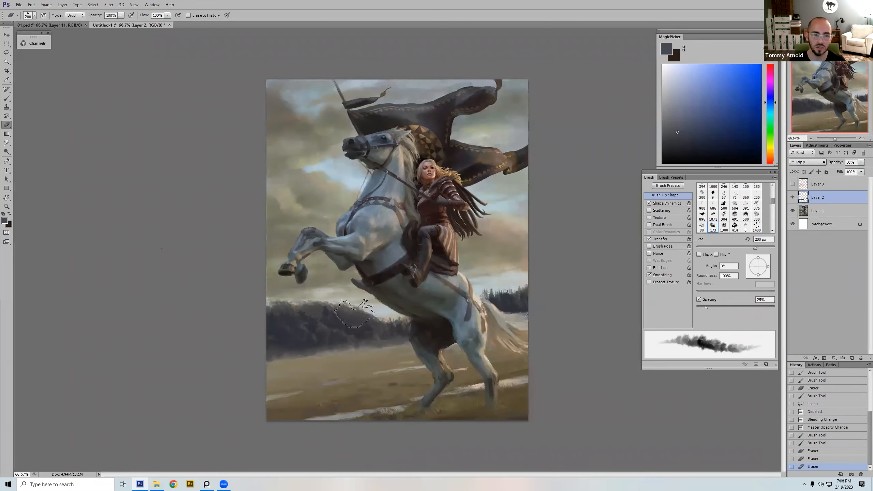
Step: Choose the 45 px soft round brush at 100% opacity and sample the grey-green sky colour just above the treeline
key("b")
right_click(347, 326)
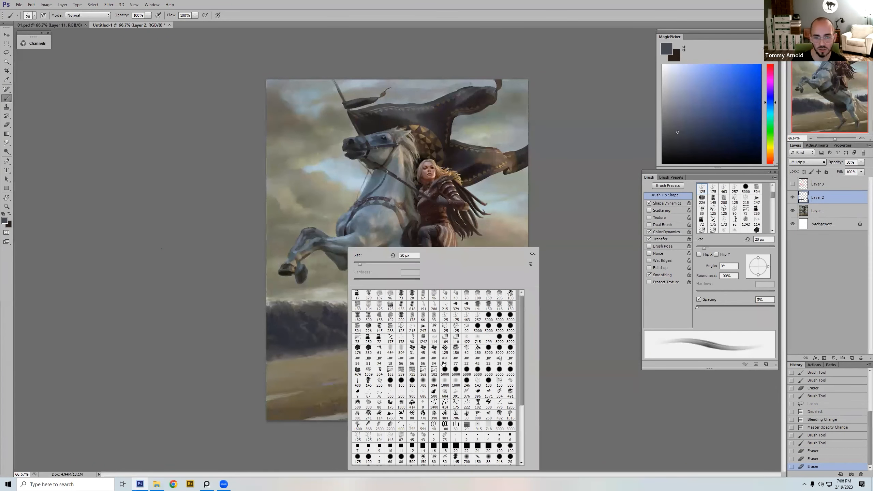
double_click(423, 381)
key("[")
key("[")
key("[")
key("[")
key("[")
key("[")
key("[")
key("[")
key("[")
key("[")
key("[")
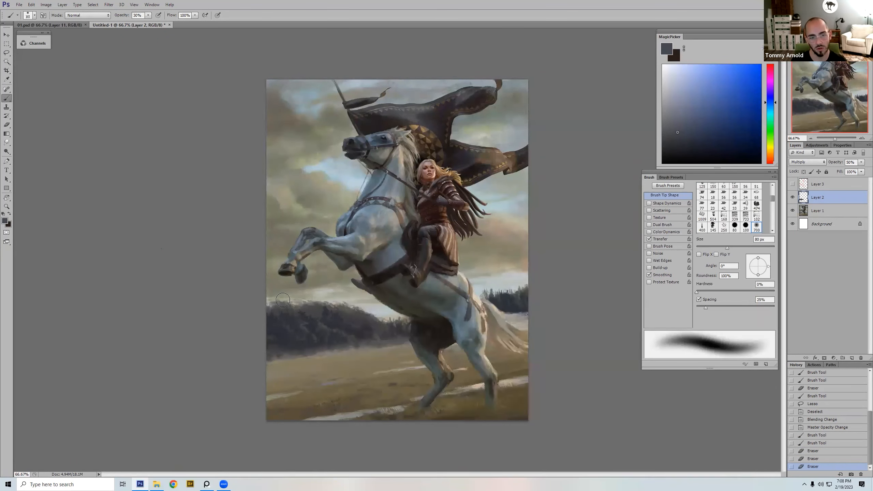
left_click(270, 301, "alt")
key("0")
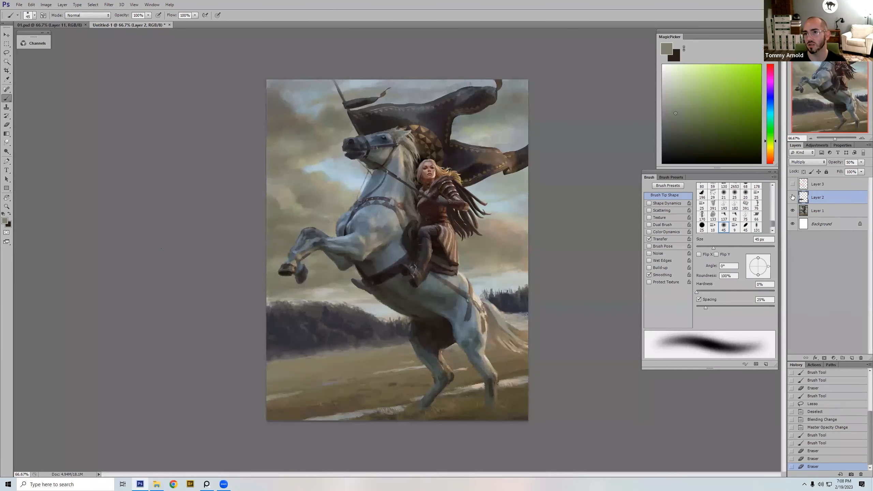
Step: Compare the painting with Layer 2 hidden and shown at a reduced 33.33% size
left_click(792, 198)
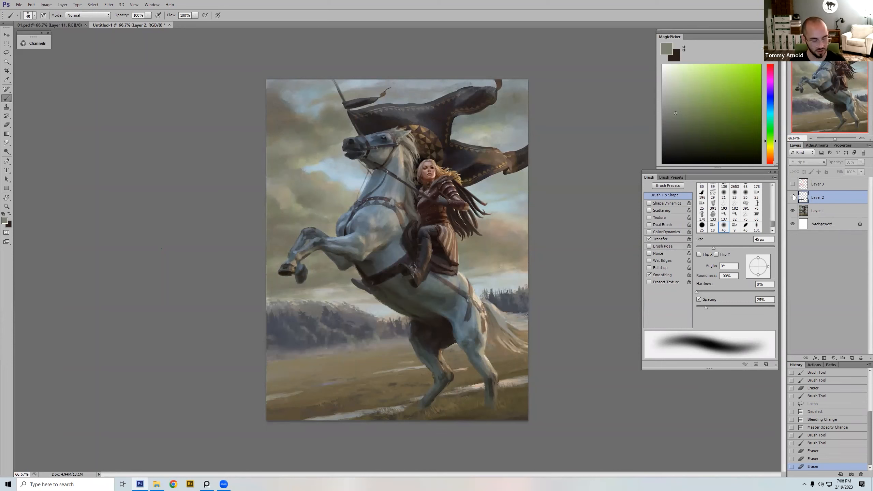
key("ctrl+minus")
key("ctrl+minus")
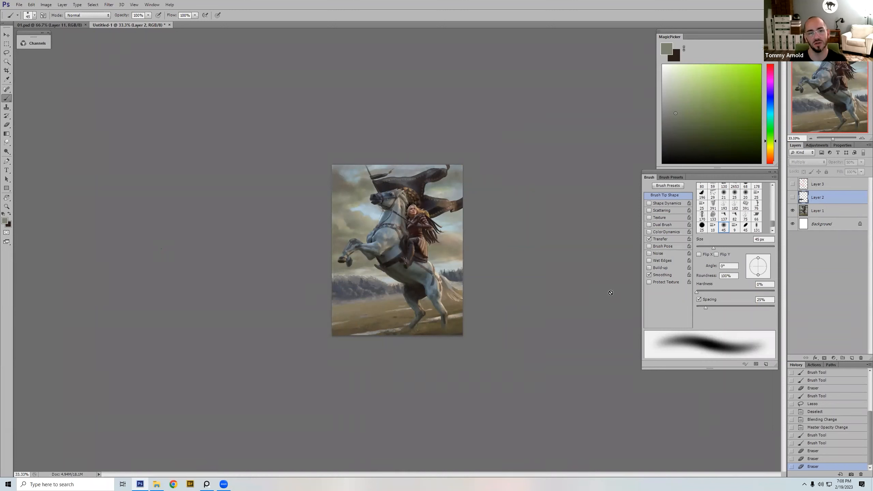
left_click(793, 197)
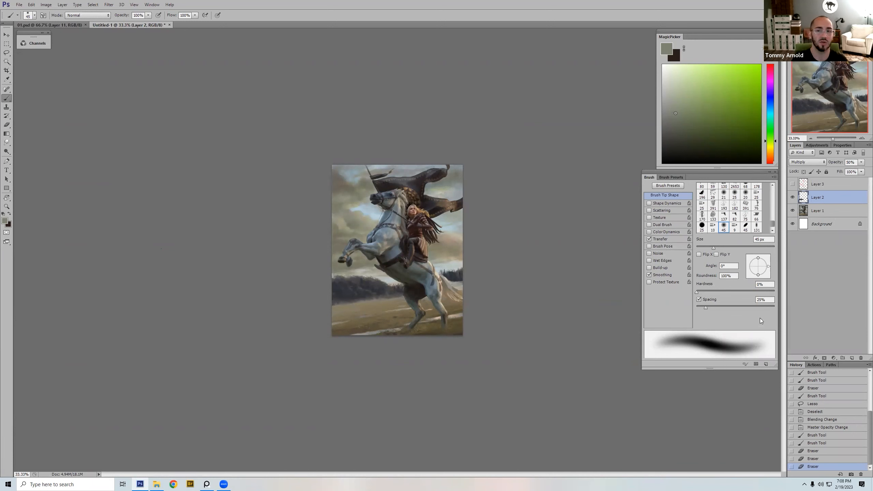
Step: Add a new layer above Layer 2 and set its blending mode to Darker Color
left_click(852, 357)
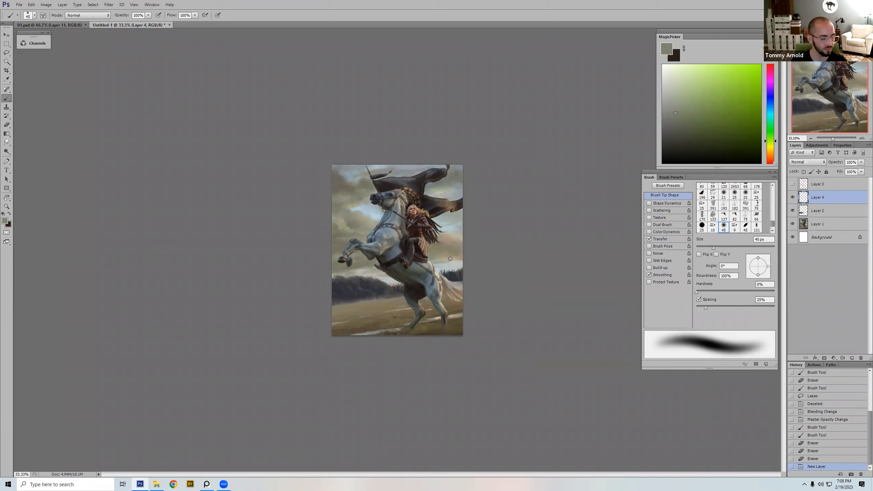
left_click(814, 161)
left_click(809, 210)
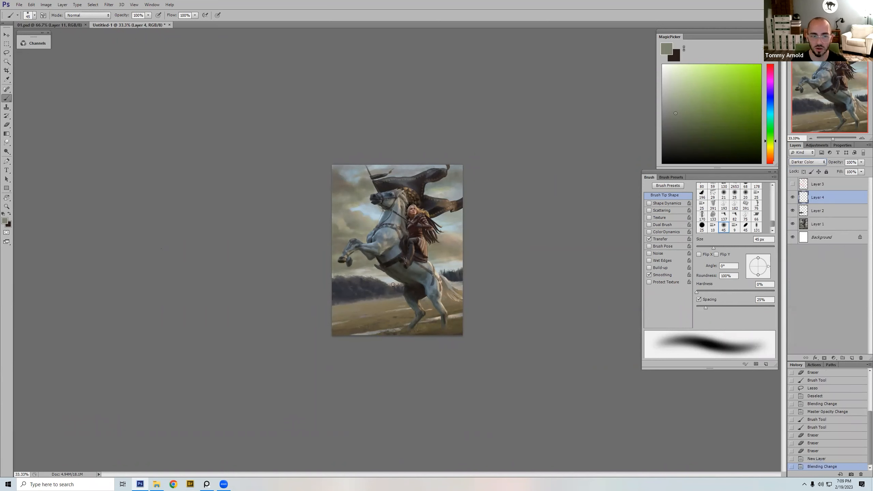
Step: Paint soft sampled tones over the pale sky above the treeline in front of the horse, adjusting the brush to 100 px
left_click(339, 267, "alt")
key("bracketright")
key("bracketright")
key("bracketright")
key("bracketright")
key("bracketright")
mouse_move(334, 276)
left_mouse_down()
mouse_move(365, 270)
mouse_move(338, 279)
mouse_move(370, 279)
left_mouse_up()
left_click(364, 265, "alt")
key("bracketright")
key("bracketright")
key("bracketright")
key("ctrl+z")
key("ctrl+z")
key("bracketleft")
key("bracketleft")
left_click(341, 282, "alt")
key("ctrl+z")
Step: Tone down the light sky below the horse's raised forelegs with the 1000 soft brush and sampled sky colours, reducing it to 80 px
right_click(399, 229)
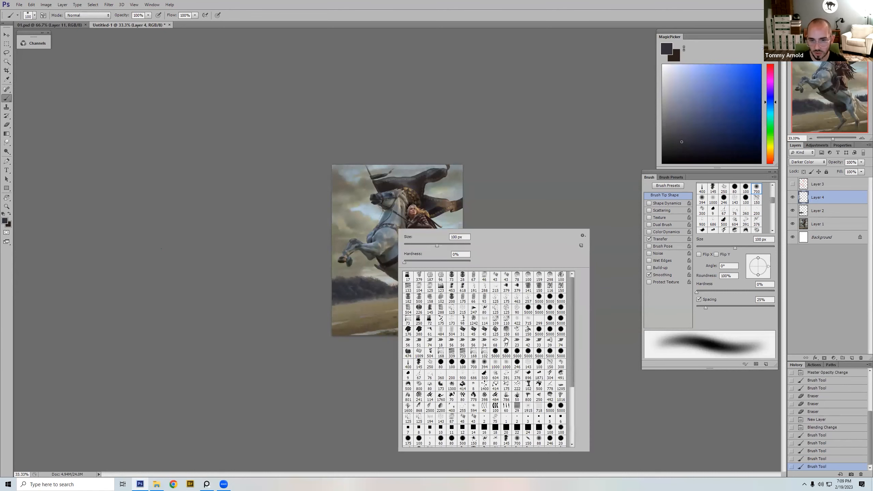
double_click(507, 362)
left_click(365, 270, "alt")
left_click(365, 267)
left_click(345, 272, "alt")
left_click_drag(345, 274, 321, 282)
key("bracketleft")
key("bracketleft")
key("bracketleft")
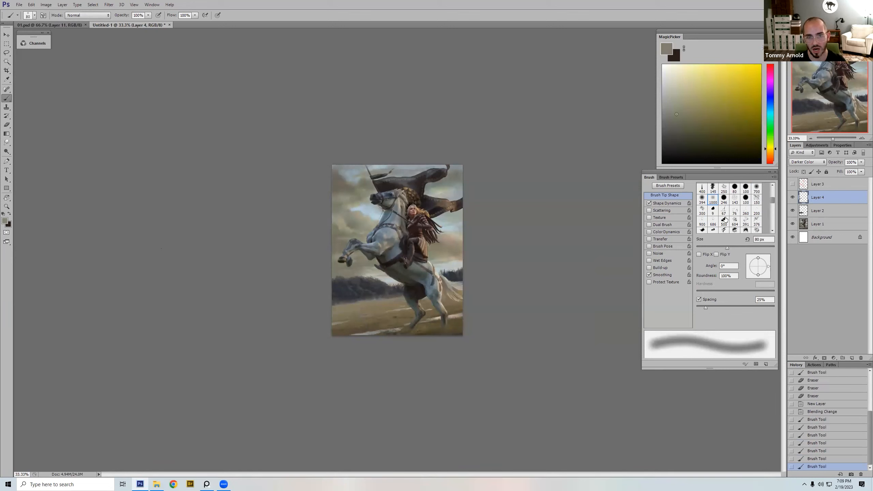
Step: Toggle Layer 4 and Layer 2 to compare the painting with and without the sky and treeline adjustments
left_click(792, 198)
left_click(792, 210)
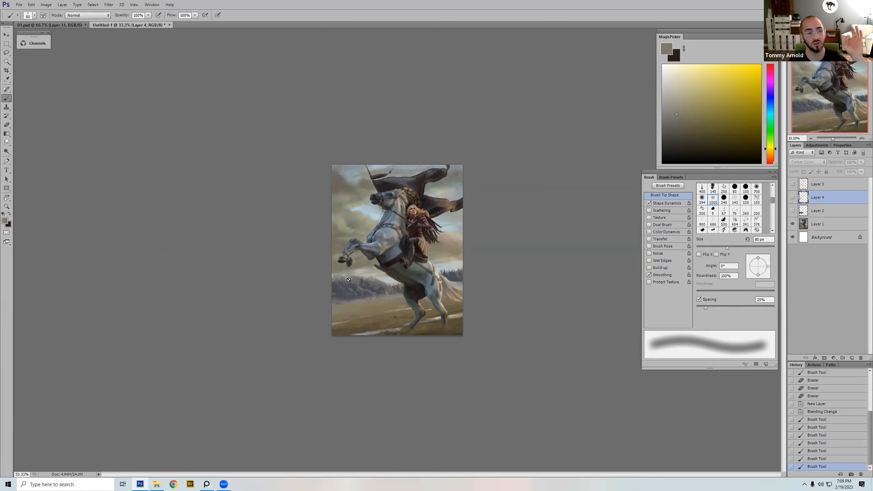
left_click(793, 198)
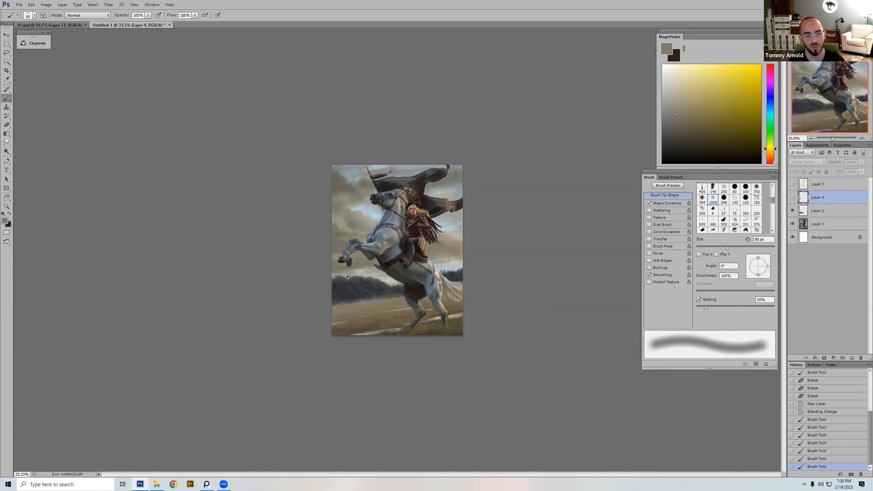
left_click(793, 198)
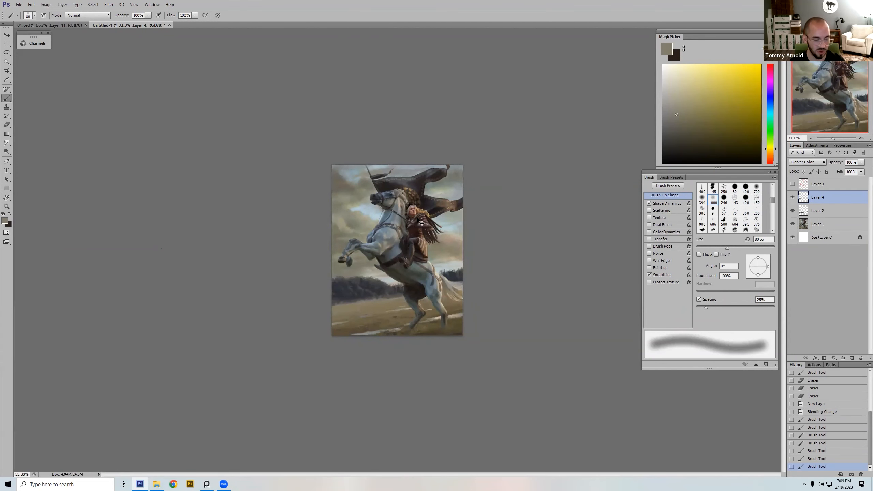
key("ctrl+plus")
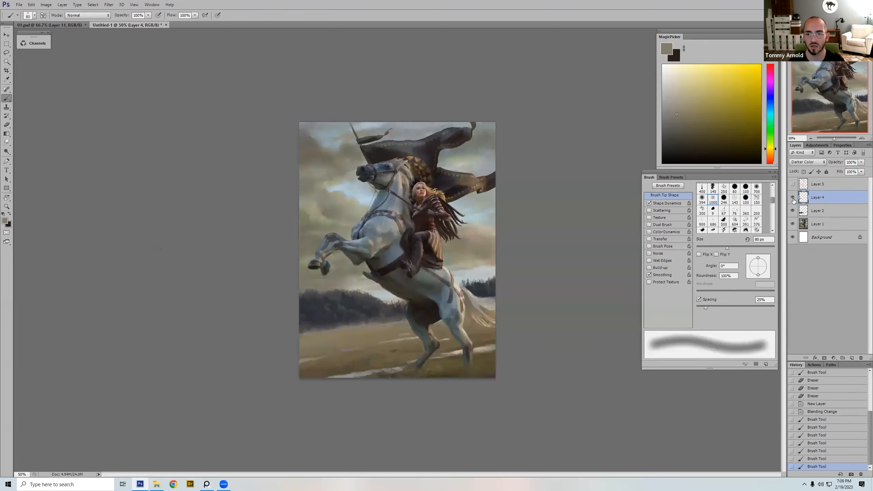
left_click(793, 197)
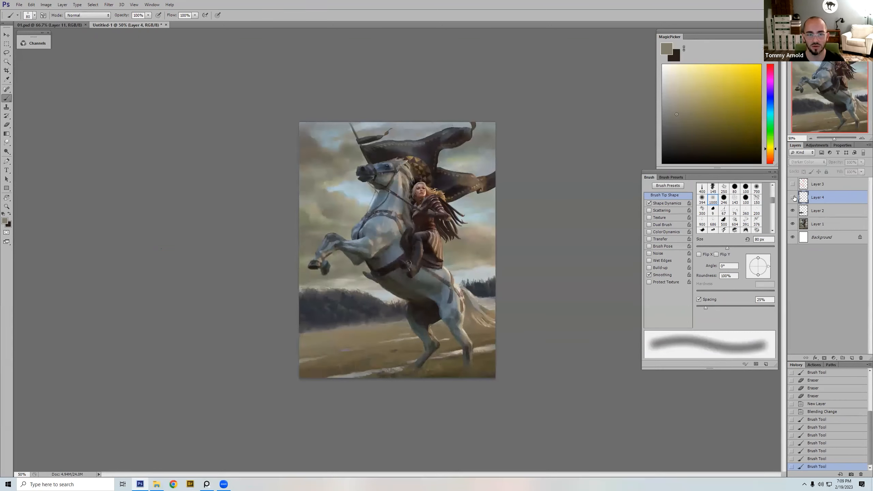
left_click(794, 198)
left_click(795, 197)
left_click(793, 197)
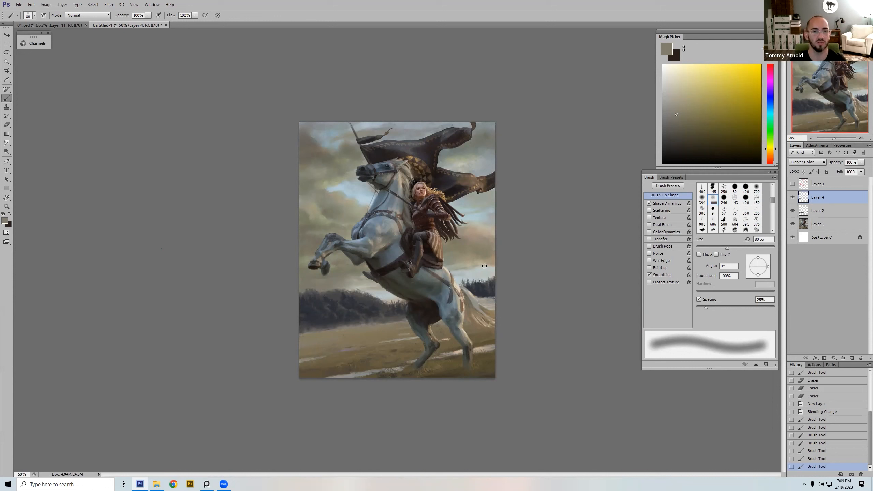
Step: Darken the sky corner in front of the horse's head with a sampled grey-brown and the soft brush at 300 px
left_click(306, 138, "alt")
key("]")
key("]")
key("]")
key("]")
key("]")
key("]")
key("]")
key("]")
left_click(300, 126)
left_click_drag(291, 129, 314, 125)
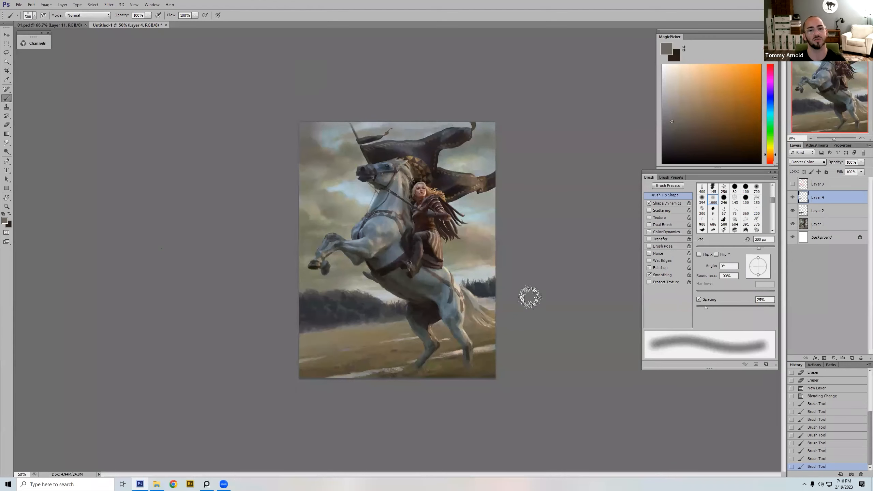
Step: Darken the bright clouds behind the rider and above the rear treeline with sampled olive-grey tones, adjusting the soft brush up to 175 px
left_click(477, 242, "alt")
key("[")
key("[")
key("[")
mouse_move(482, 245)
left_mouse_down()
mouse_move(492, 258)
mouse_move(463, 267)
left_mouse_up()
key("ctrl+z")
key("[")
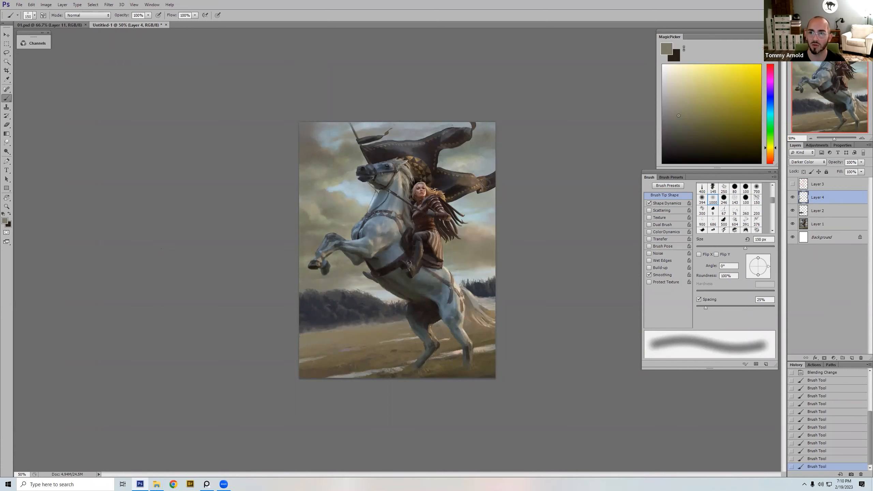
key("ctrl+z")
key("[")
key("[")
key("[")
left_click_drag(474, 260, 459, 263)
left_click(460, 265, "alt")
key("]")
key("]")
left_click(457, 255, "alt")
key("]")
key("]")
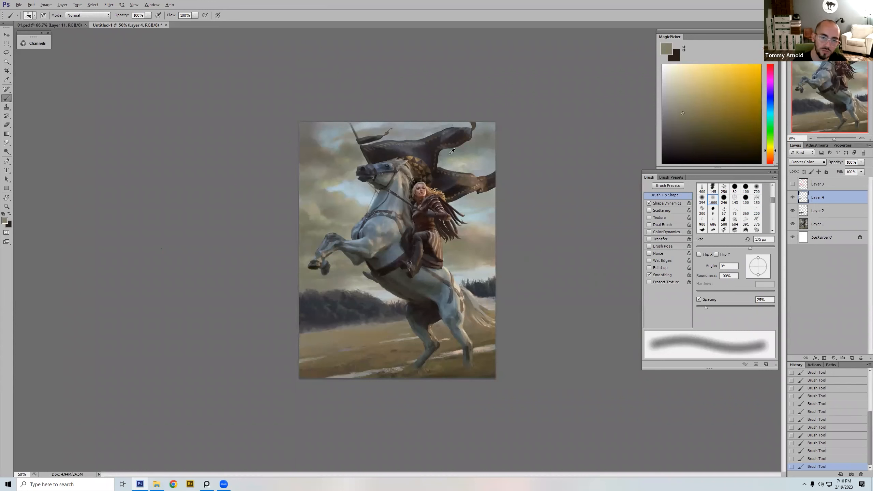
Step: Sample a grey-green and tone down the light sky between the banner's trailing ends with the brush at 100 px
key("bracketleft")
key("bracketleft")
key("bracketleft")
left_click(464, 157, "alt")
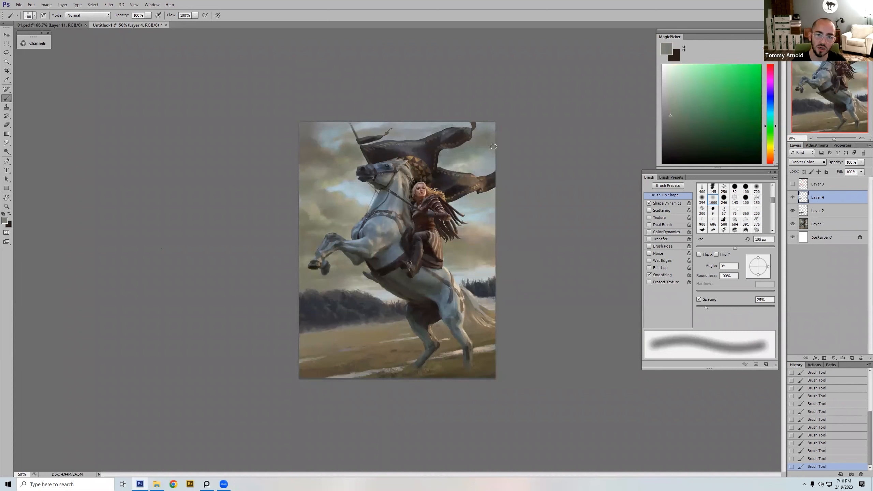
Step: Compare Layer 4 hidden and shown, and erase its overspill around the banner with the 200 px textured eraser
key("e")
left_click_drag(536, 175, 468, 180)
key("ctrl+z")
left_click(793, 198)
left_click(792, 197)
left_click(792, 197)
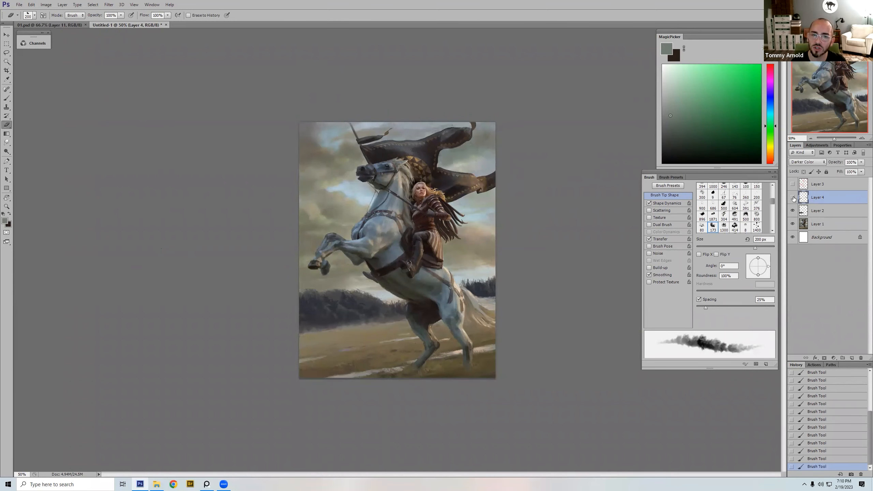
left_click_drag(455, 151, 433, 173)
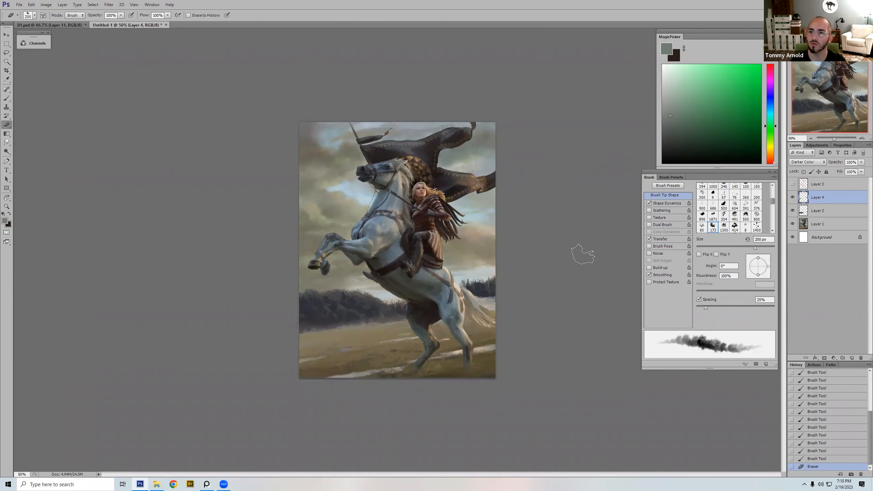
key("r")
left_click_drag(549, 262, 556, 267)
key("Escape")
Step: Choose the 247 px textured bristle brush for painting
key("b")
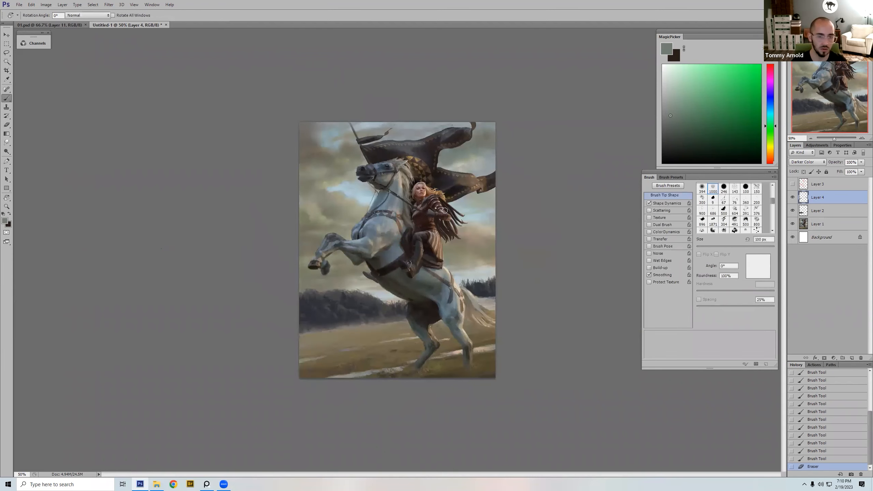
right_click(433, 208)
double_click(510, 287)
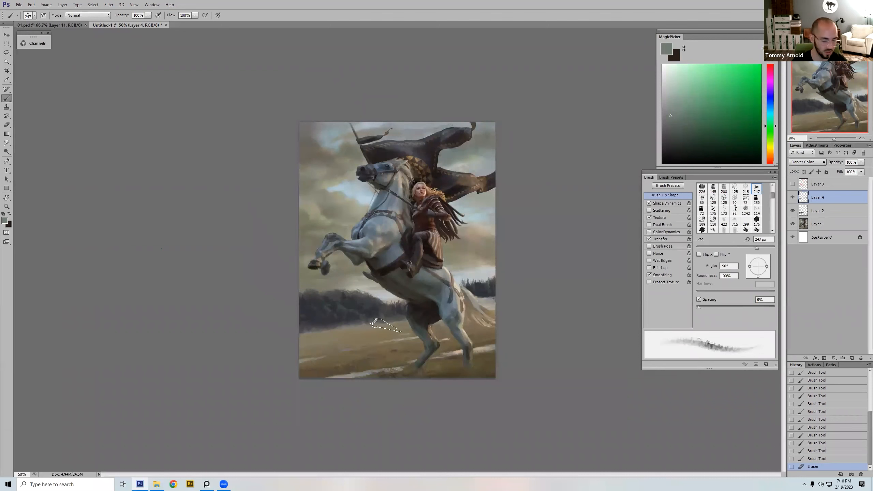
Step: Lasso the treeline on both sides of the horse as one selection, clear the selection and return to the Brush tool
key("l")
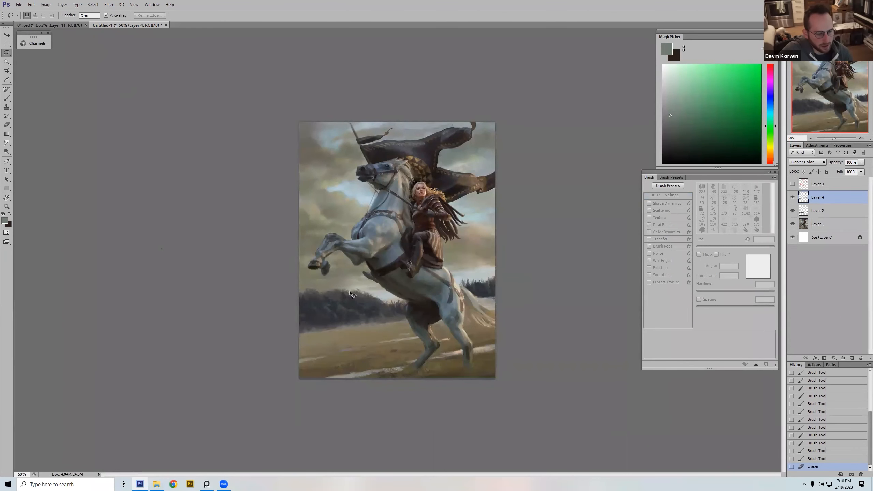
mouse_move(359, 292)
left_mouse_down()
mouse_move(303, 294)
mouse_move(295, 333)
mouse_move(406, 319)
mouse_move(404, 301)
mouse_move(359, 295)
left_mouse_up()
key("shift")
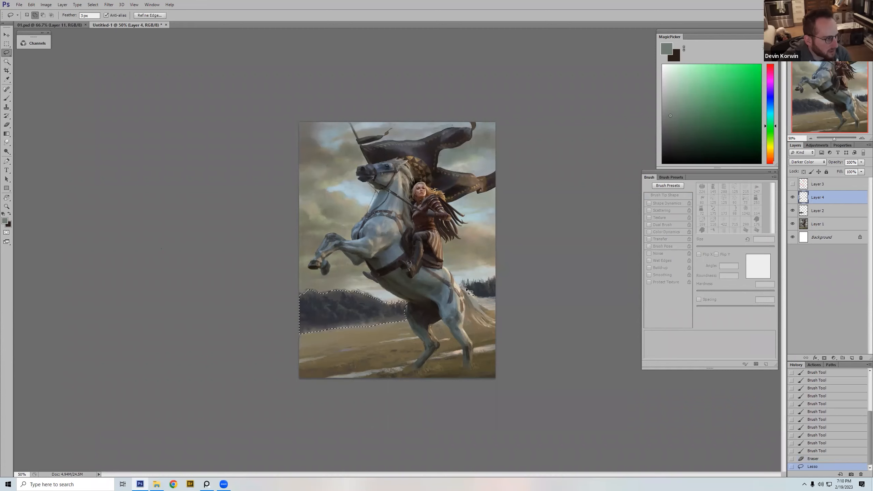
mouse_move(478, 300)
left_mouse_down()
mouse_move(501, 301)
mouse_move(500, 281)
mouse_move(465, 288)
left_mouse_up()
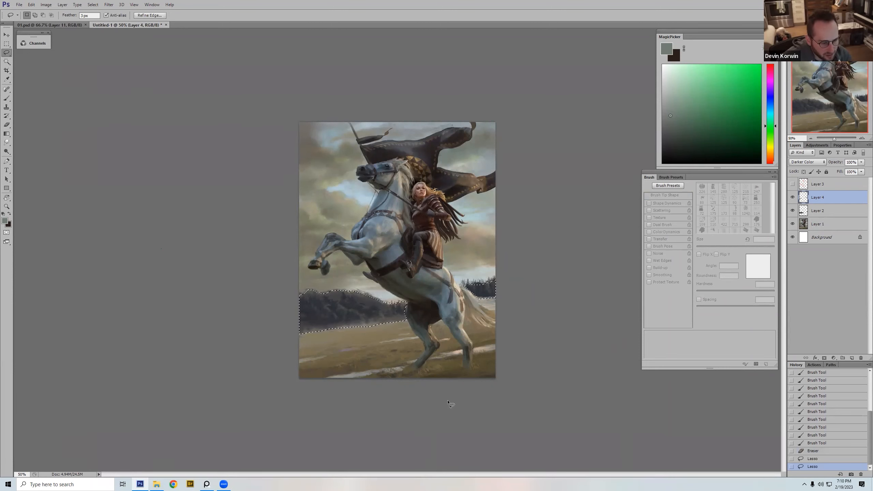
key("ctrl+d")
key("b")
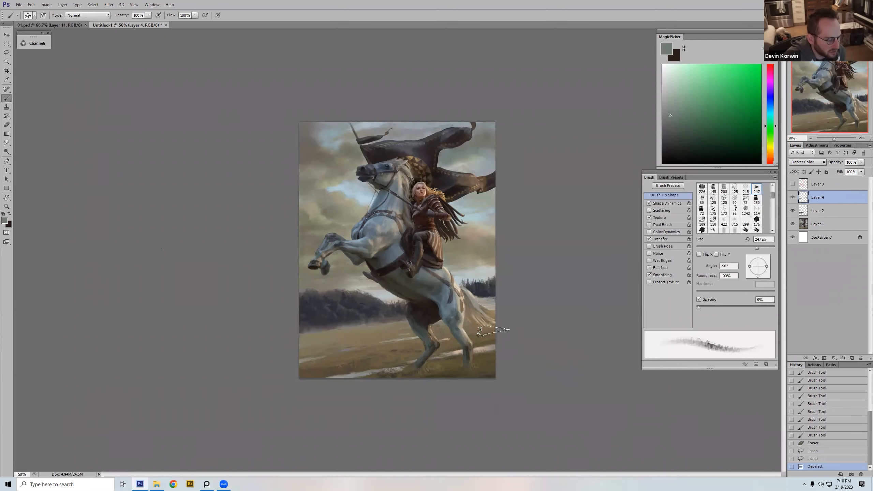
Step: Add a new layer and darken the treeline behind the horse's tail using a sampled dark blue at 80 px
left_click(852, 359)
key("bracketleft")
left_click(483, 294, "alt")
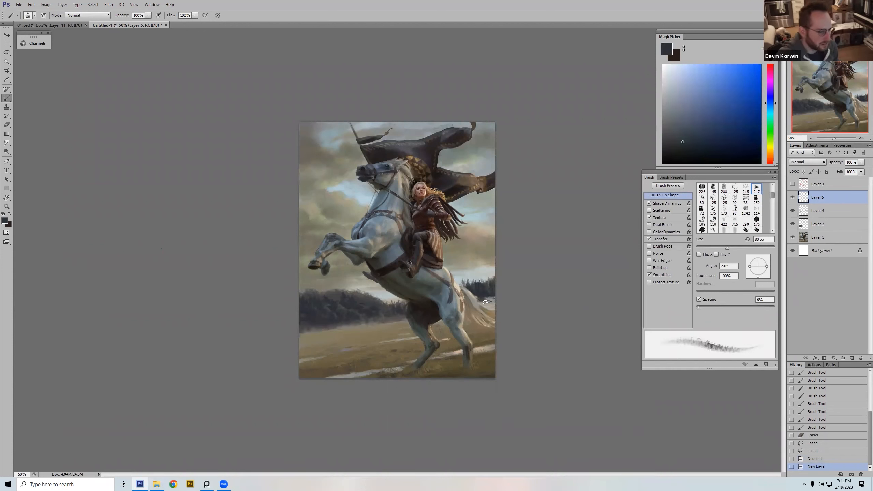
left_click_drag(482, 304, 494, 302)
left_click(490, 303)
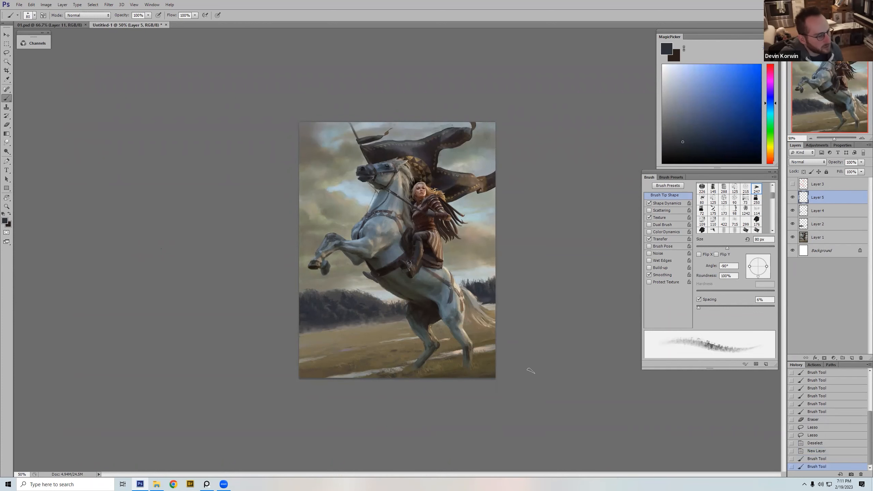
key("ctrl+z")
key("ctrl+z")
Step: Mix a light yellow from a sampled tail grey and paint light strands down the horse's tail
left_click(469, 293, "alt")
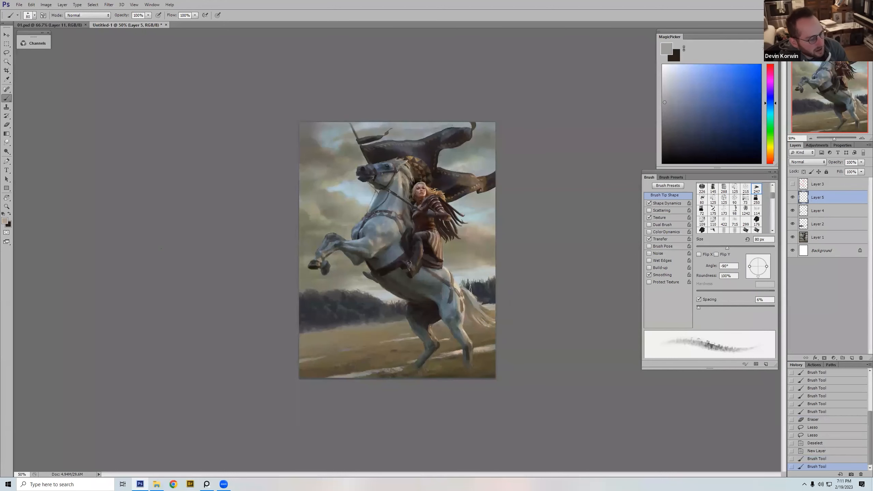
left_click(664, 90)
left_click_drag(665, 90, 682, 84)
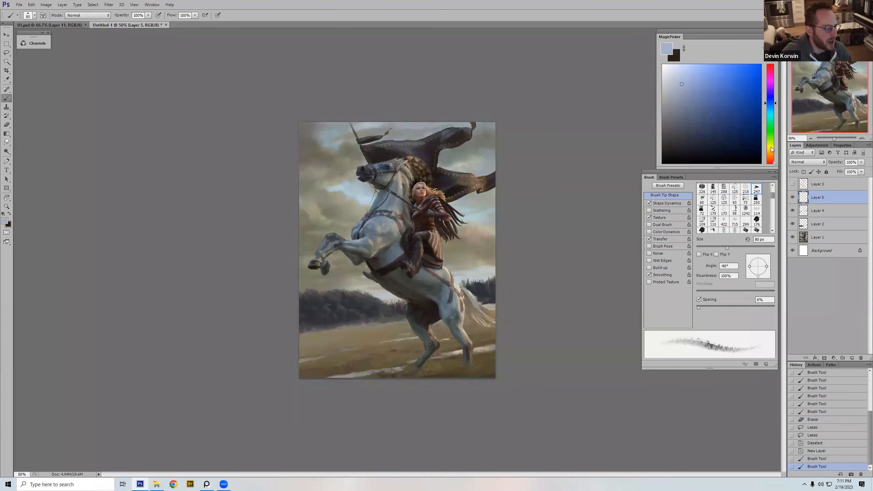
left_click(770, 147)
key("[")
key("]")
left_click_drag(467, 291, 485, 311)
Step: Adjust the brush size and extend the light strands through the lower half of the tail
key("]")
key("]")
key("]")
key("]")
key("]")
key("[")
key("[")
key("[")
key("[")
key("[")
key("[")
key("[")
key("[")
left_click_drag(480, 305, 488, 312)
Step: Pick a near-white cream and add small highlights to the base of the tail with a smaller brush
left_click(672, 70)
key("[")
key("[")
mouse_move(466, 292)
left_mouse_down()
mouse_move(478, 304)
mouse_move(468, 295)
left_mouse_up()
key("[")
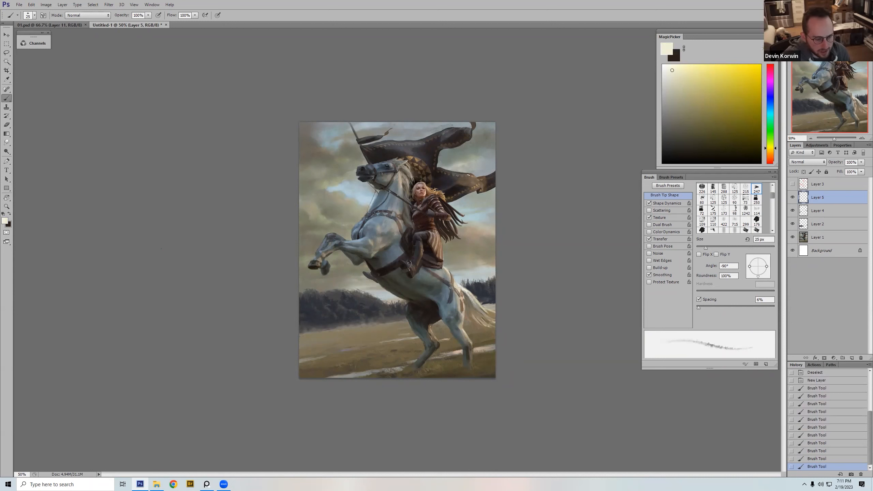
Step: Touch up the tail with small strokes on the horizontally flipped canvas and flip the canvas back
key("ctrl+shift+h")
key("[")
key("[")
mouse_move(326, 292)
left_mouse_down()
mouse_move(304, 316)
mouse_move(315, 311)
left_mouse_up()
left_click(326, 300, "alt")
key("]")
key("]")
key("]")
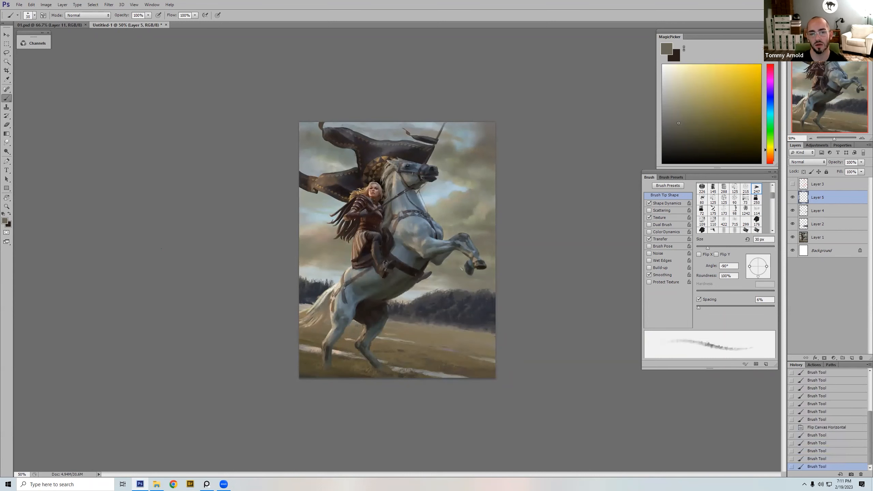
key("ctrl+shift+h")
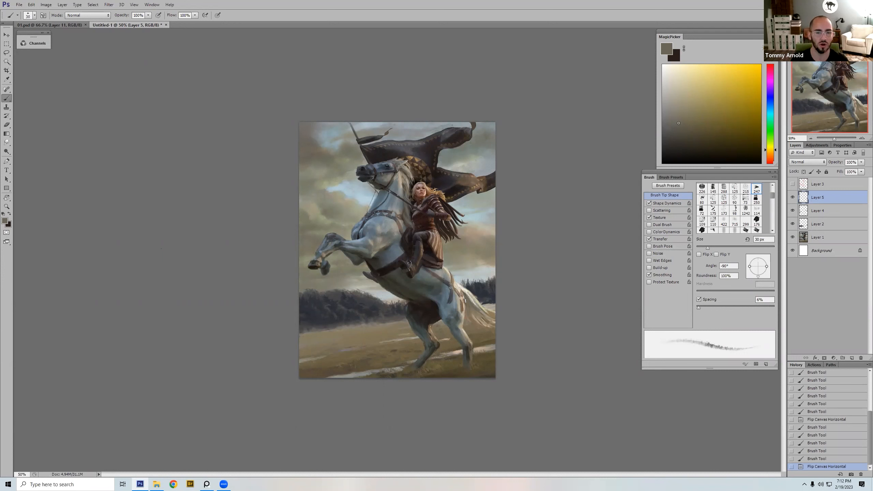
Step: Repaint the edge between field and treeline beside the tail using a sampled field brown and dark treeline blue at 25 px
left_click(391, 336, "alt")
key("[")
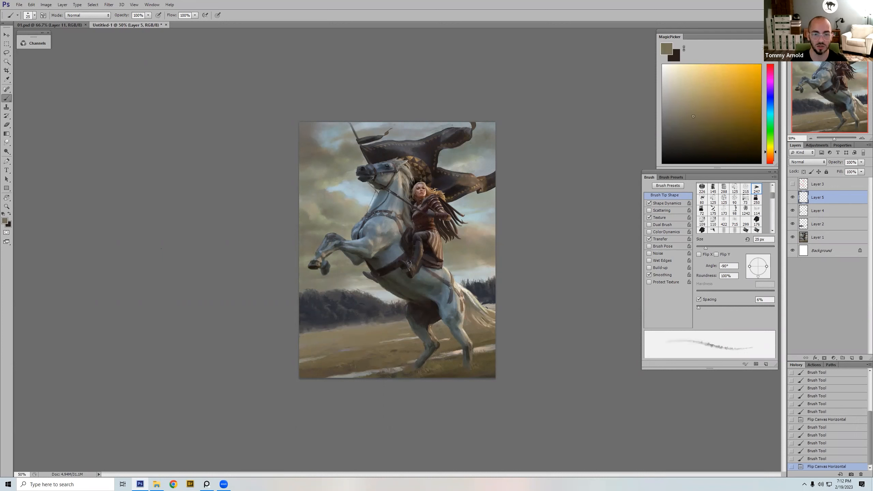
left_click_drag(494, 303, 496, 303)
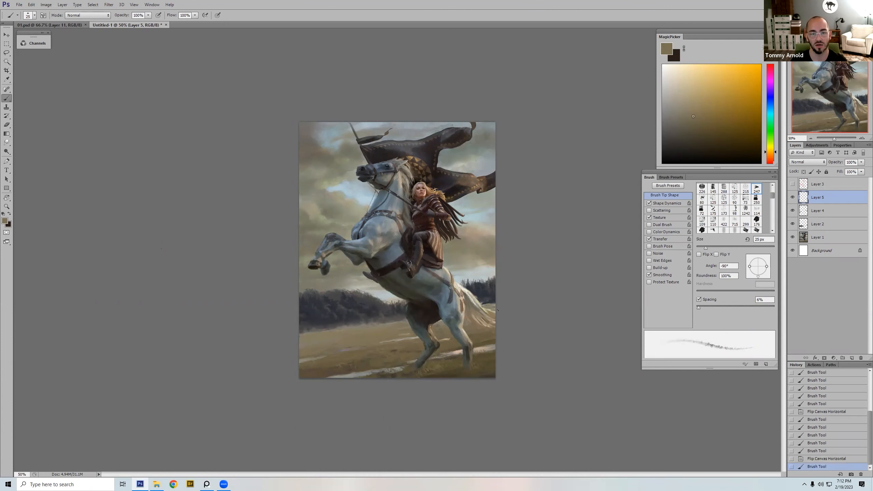
left_click(493, 295, "alt")
left_click_drag(484, 304, 504, 300)
key("]")
key("bracketright")
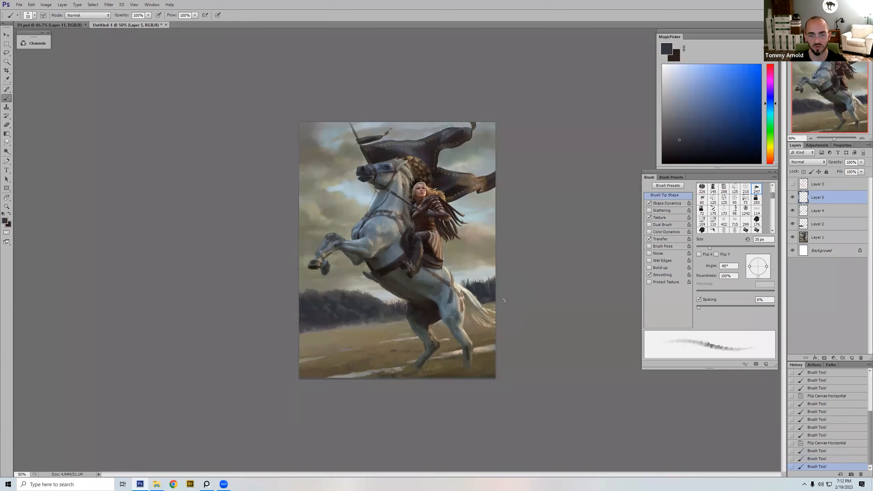
Step: Blend the treeline's base beside the tail with sampled warm grey and dark blue, and compare Layer 5 hidden and shown
left_click(366, 324, "alt")
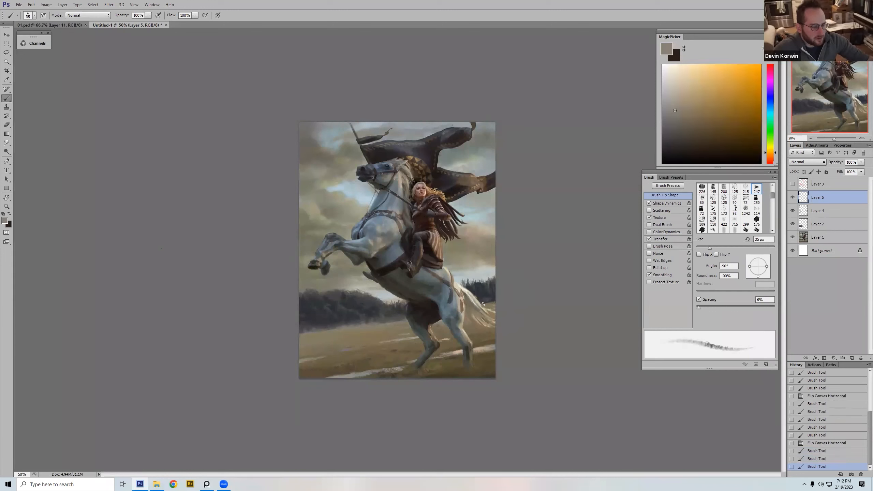
left_click_drag(489, 303, 497, 299)
left_click(492, 299, "alt")
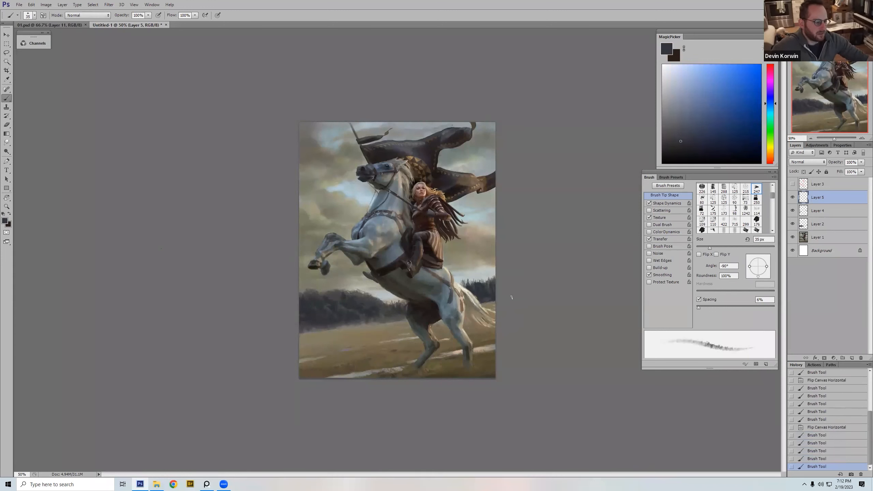
left_click(484, 303, "alt")
key("]")
left_click_drag(484, 302, 495, 299)
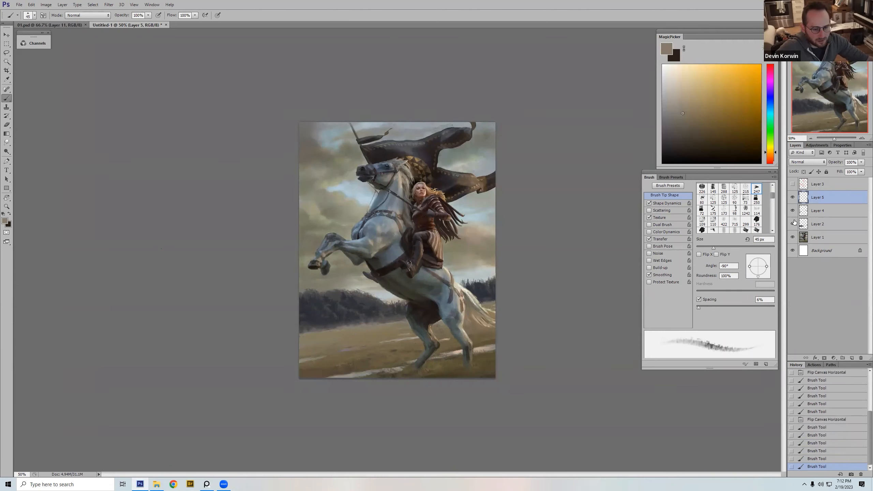
left_click(792, 197)
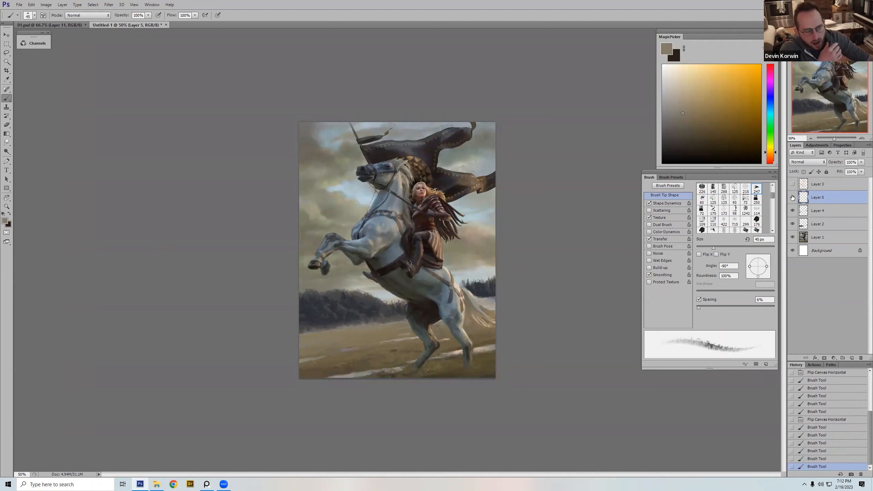
left_click(793, 198)
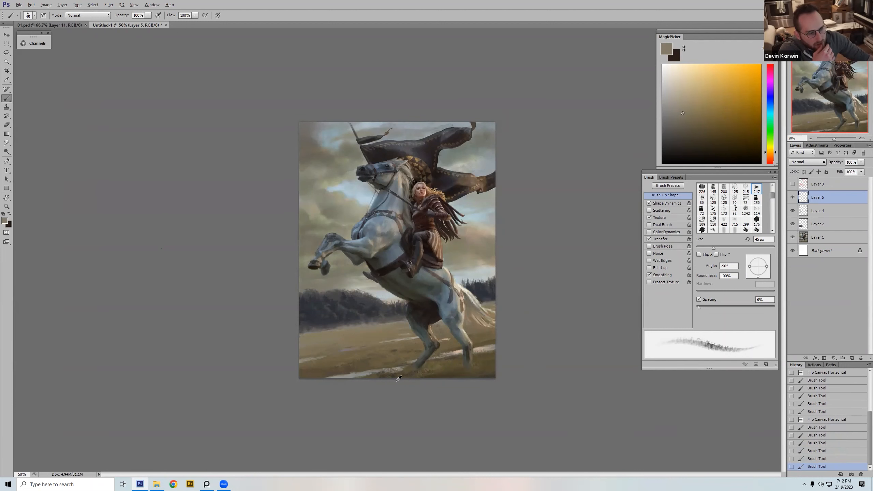
Step: Sample a dark brown, paint shadow on the ground beneath the hind hooves with a smaller brush, and check the canvas mirrored
left_click(432, 311, "alt")
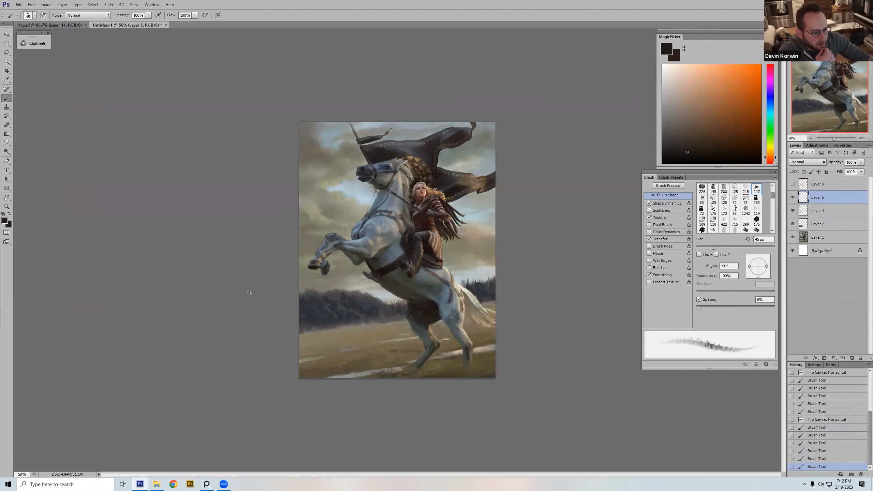
key("bracketleft")
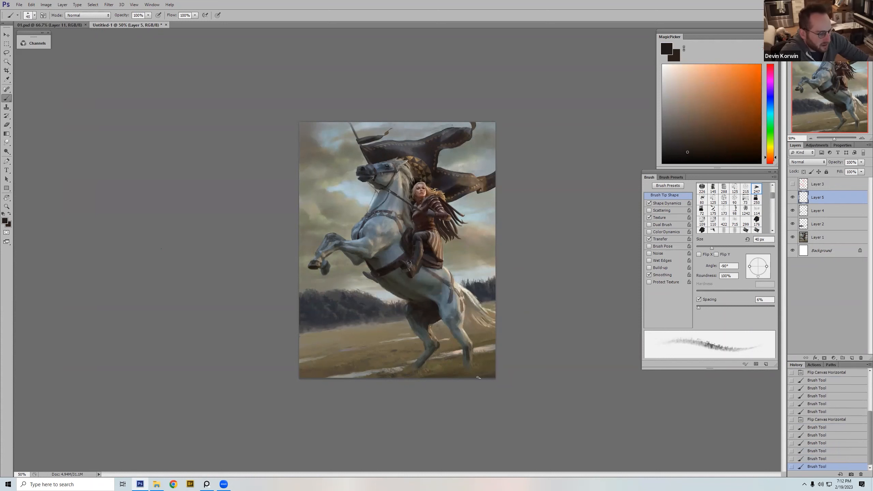
key("bracketleft")
key("bracketleft")
left_click(440, 375, "alt")
left_click_drag(444, 374, 459, 370)
left_click(462, 361, "alt")
key("bracketright")
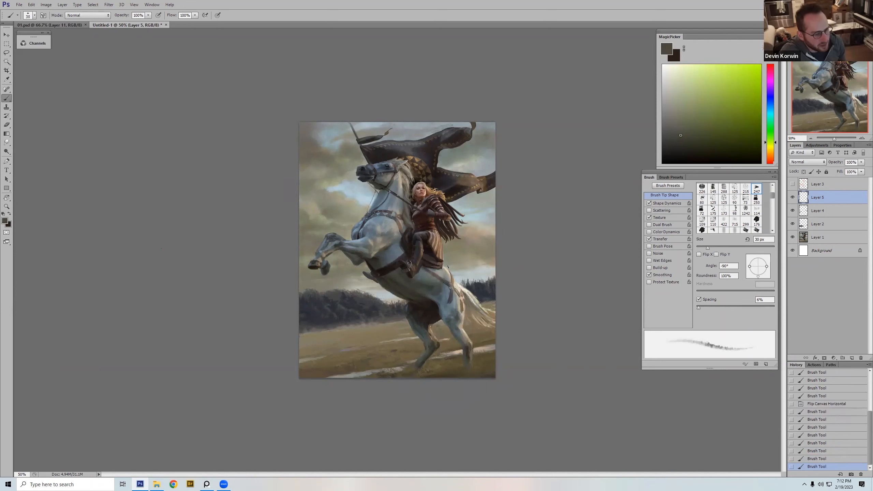
key("ctrl+shift+h")
key("ctrl+z")
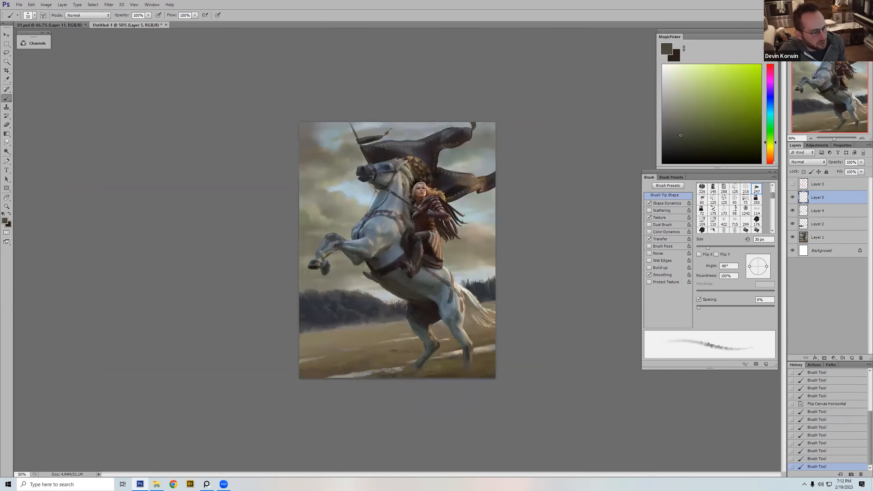
Step: Sample a pale grey from the tail and paint a thin highlight along the horse's rump at 15 px
left_click(458, 286, "alt")
key("bracketleft")
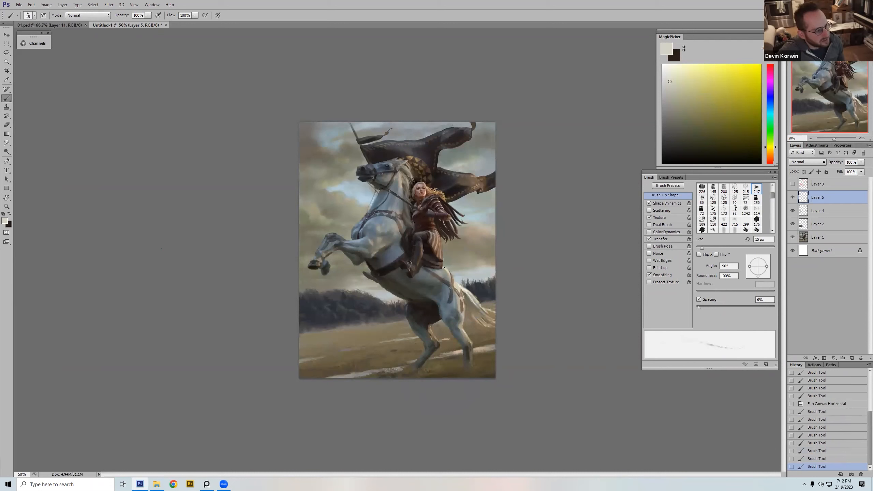
mouse_move(450, 275)
left_mouse_down()
mouse_move(442, 270)
mouse_move(452, 274)
left_mouse_up()
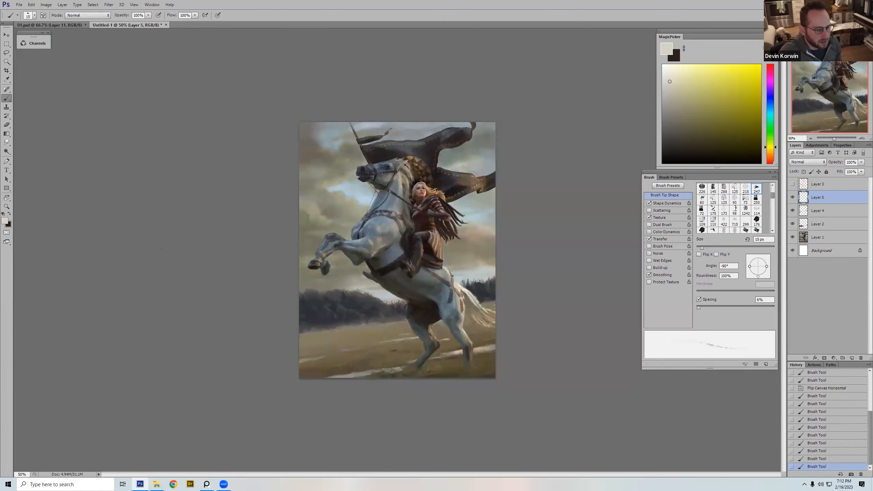
Step: Mix a warm tan and paint accents on the horse's rump and hind leg with the brush up to 20 px
left_click(454, 277, "alt")
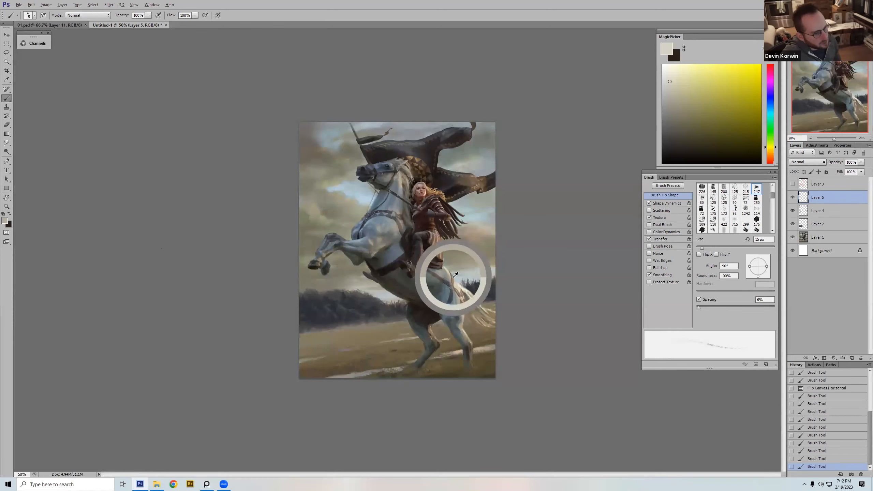
left_click_drag(693, 105, 705, 95)
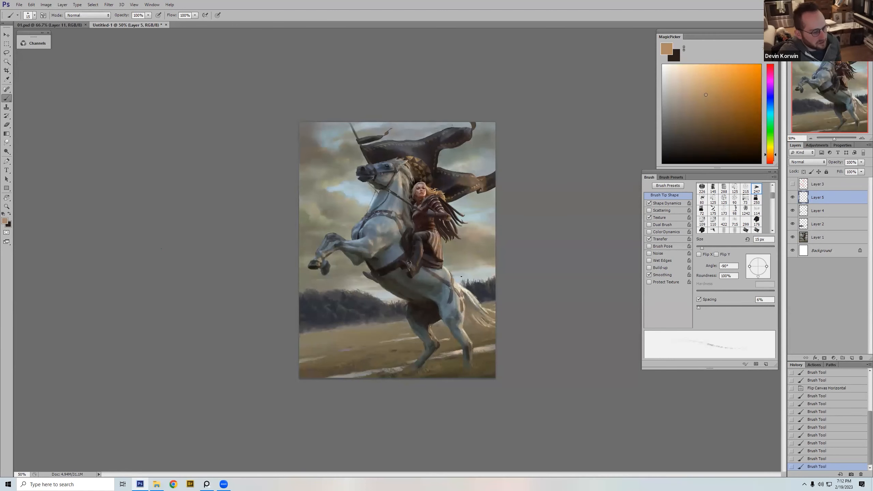
left_click_drag(451, 275, 445, 326)
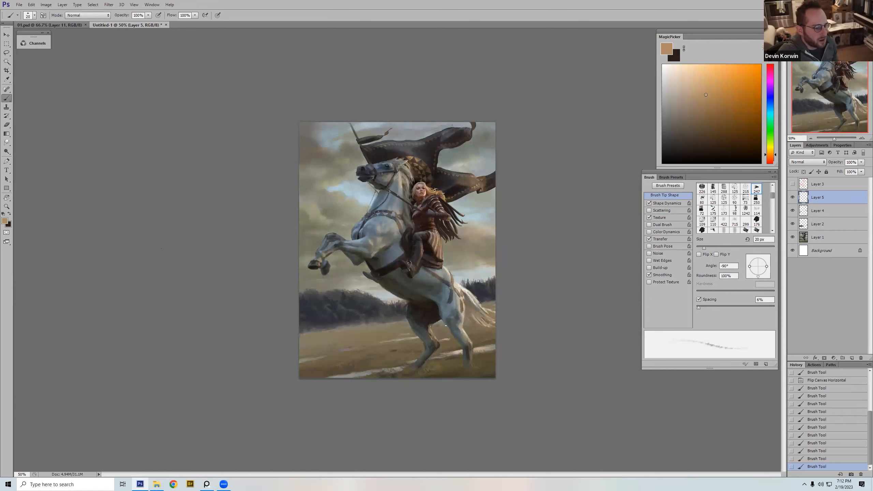
left_click_drag(453, 284, 453, 288)
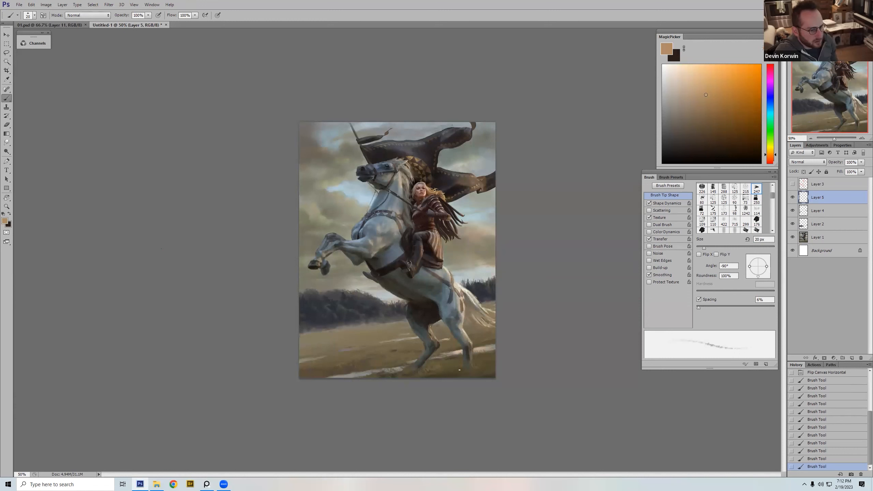
Step: Pick a near-white cream and paint a thin rim highlight along the top of the rump at 15 px
left_click(459, 288, "alt")
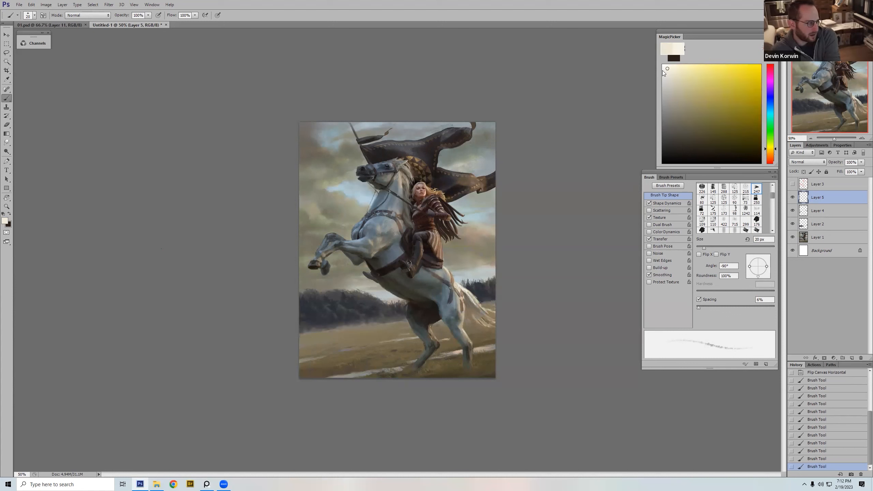
key("bracketleft")
left_click_drag(443, 267, 449, 273)
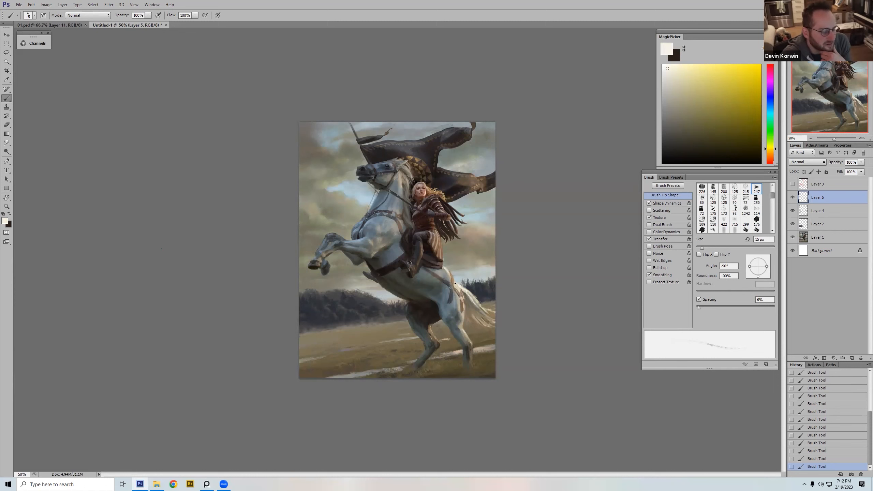
Step: Switch to the 150 px dual-brush tip, flip the canvas horizontally, and dab fine highlights near the tail's base at 7 px
right_click(461, 192)
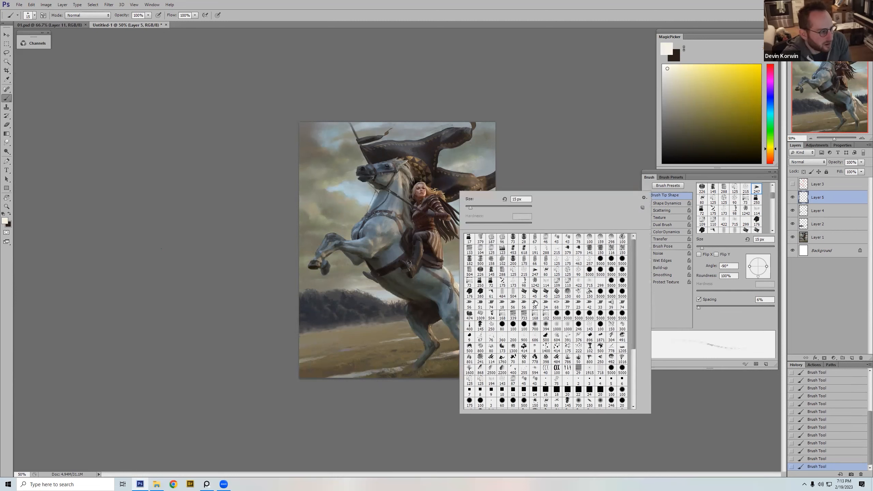
double_click(569, 293)
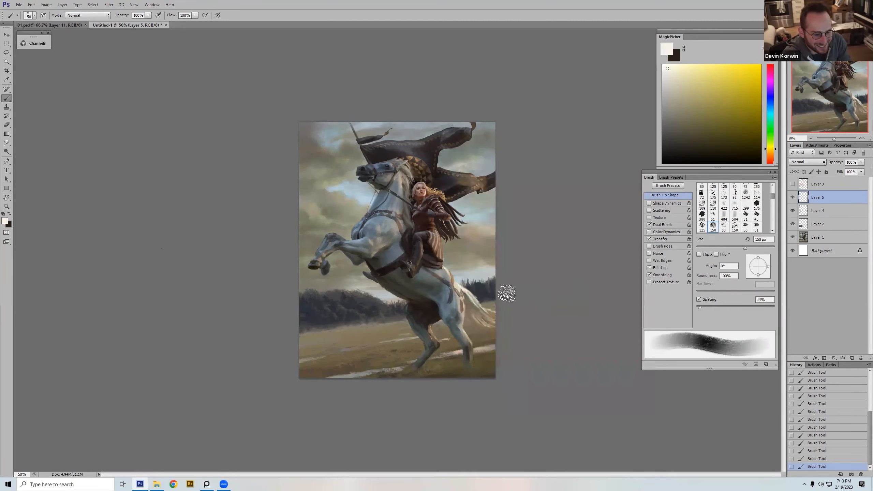
key("ctrl+shift+h")
key("bracketleft")
key("bracketleft")
key("bracketleft")
key("bracketleft")
key("bracketleft")
key("bracketleft")
key("bracketleft")
key("bracketleft")
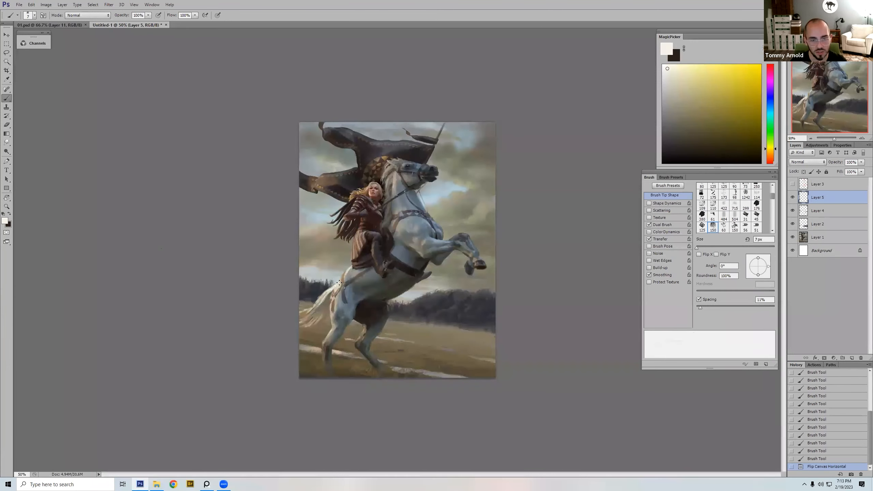
left_click(345, 288)
left_click(345, 288)
Step: Paint broader pale strokes over the upper tail with a larger brush, undoing and repainting one stroke
key("bracketright")
key("bracketright")
key("bracketright")
mouse_move(326, 293)
left_mouse_down()
mouse_move(299, 309)
mouse_move(318, 305)
mouse_move(333, 290)
left_mouse_up()
key("bracketright")
key("ctrl+z")
key("bracketleft")
key("bracketright")
left_click(325, 294, "alt")
left_click(334, 288, "alt")
Step: Add more pale touches to the upper tail with the brush up to 15 px, and flip the canvas back
key("bracketleft")
key("bracketleft")
key("bracketleft")
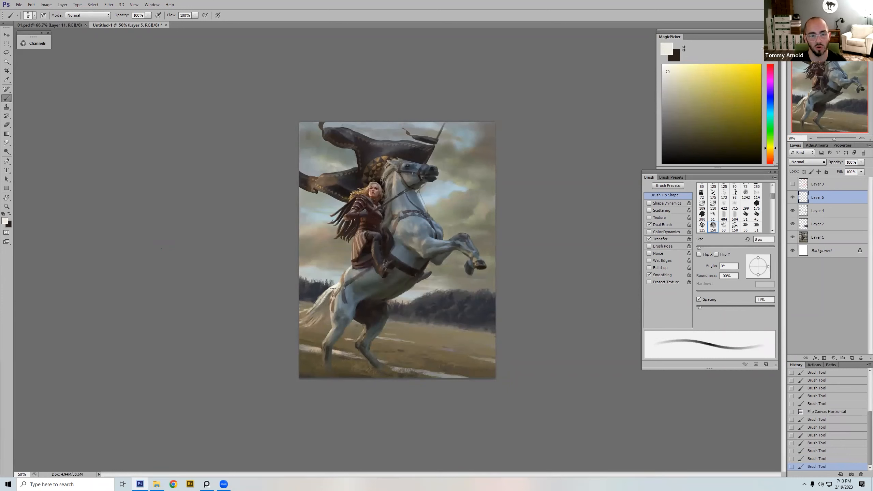
key("bracketright")
key("bracketright")
key("bracketright")
left_click(332, 288)
left_click(329, 290)
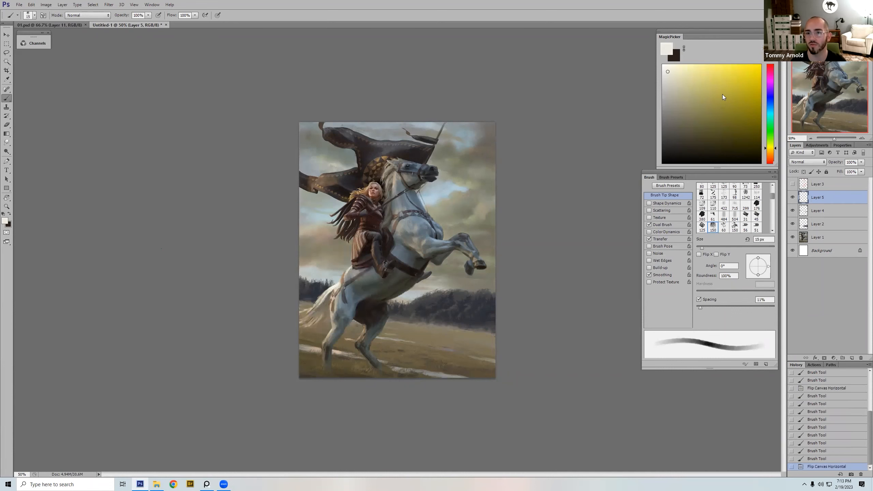
key("h")
Step: Pick a muted yellow and switch to the 125 px brush tip with shape and color dynamics, reducing its size below 20 px
left_click(687, 85)
left_click(769, 150)
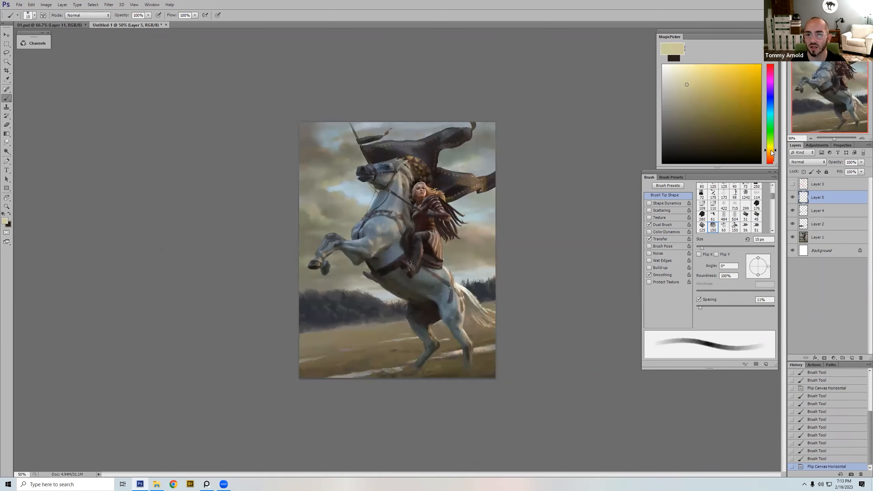
right_click(432, 231)
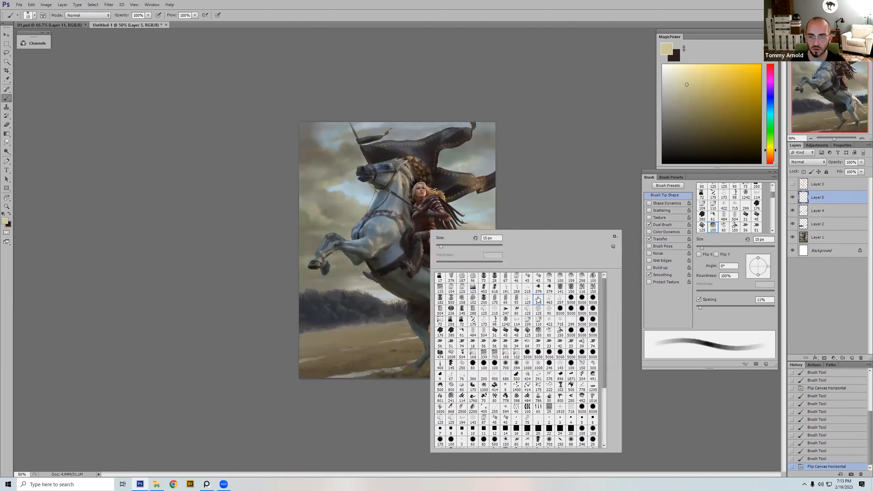
left_click(537, 298)
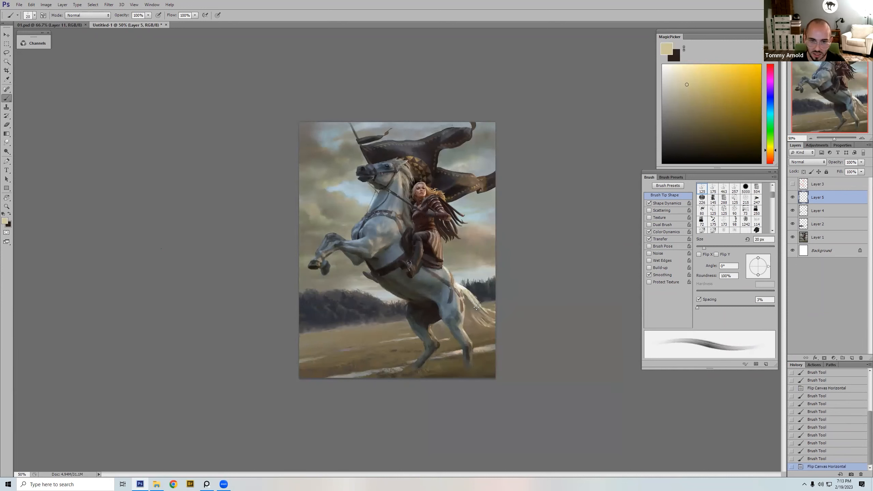
key("bracketleft")
key("bracketleft")
Step: Pick a golden yellow, try a thin 6 px stroke down the upper tail, and undo it
left_click(717, 76)
key("bracketleft")
key("bracketleft")
key("bracketleft")
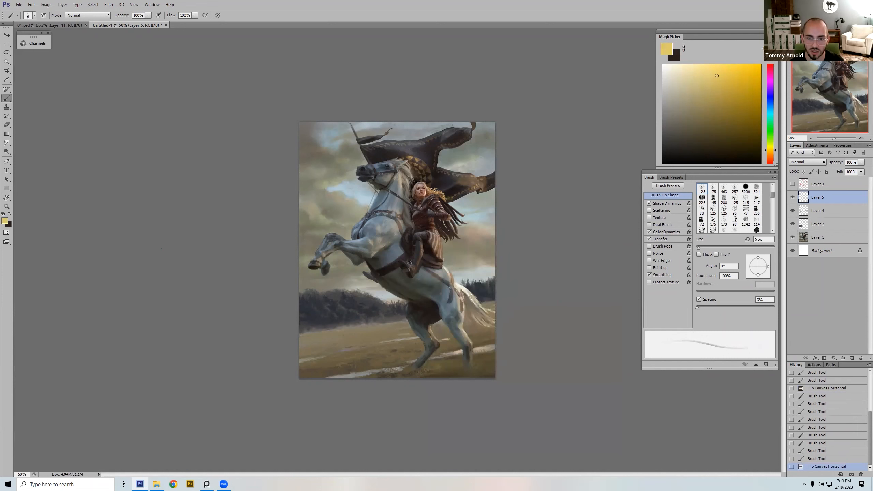
left_click_drag(460, 288, 473, 298)
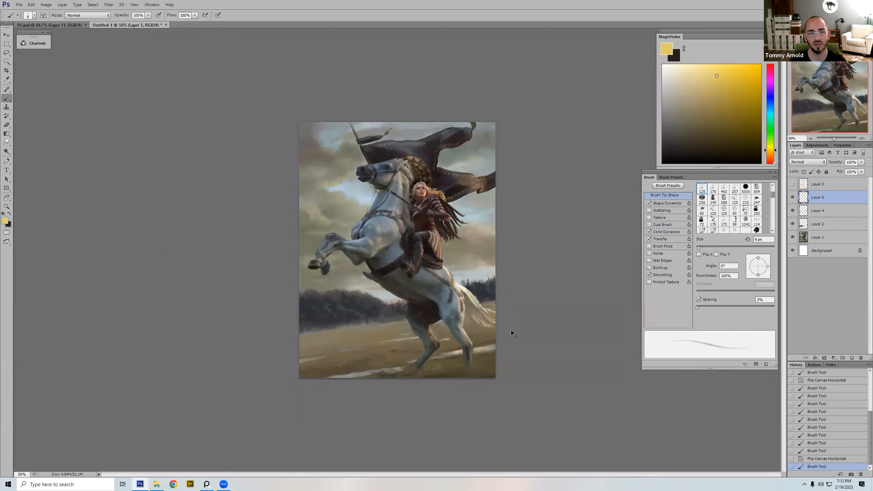
key("ctrl+z")
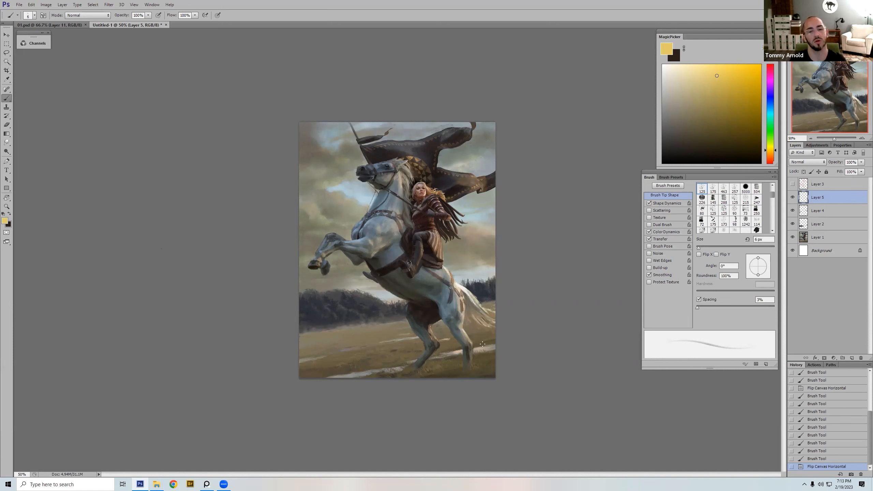
Step: Paint a thin deeper-gold accent on the middle of the tail at 5 px, and sample a dark blue from the treeline behind it
left_click(730, 88)
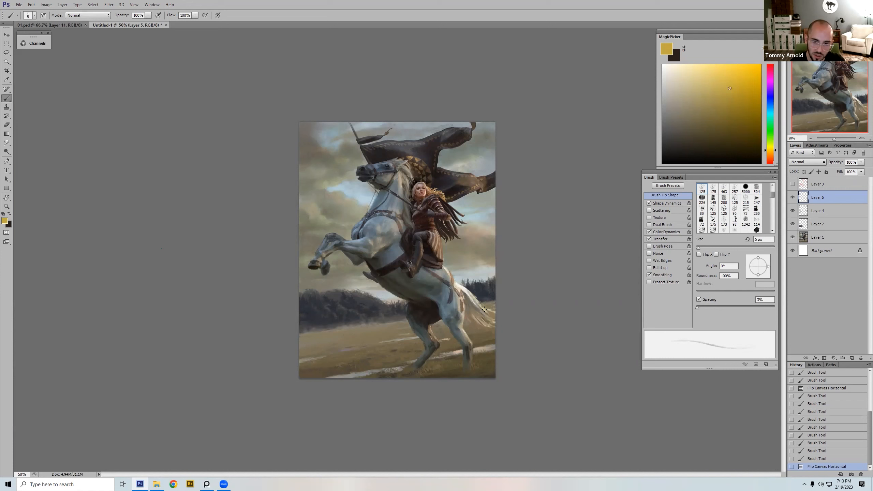
left_click_drag(481, 308, 487, 311)
key("]")
key("]")
key("]")
key("]")
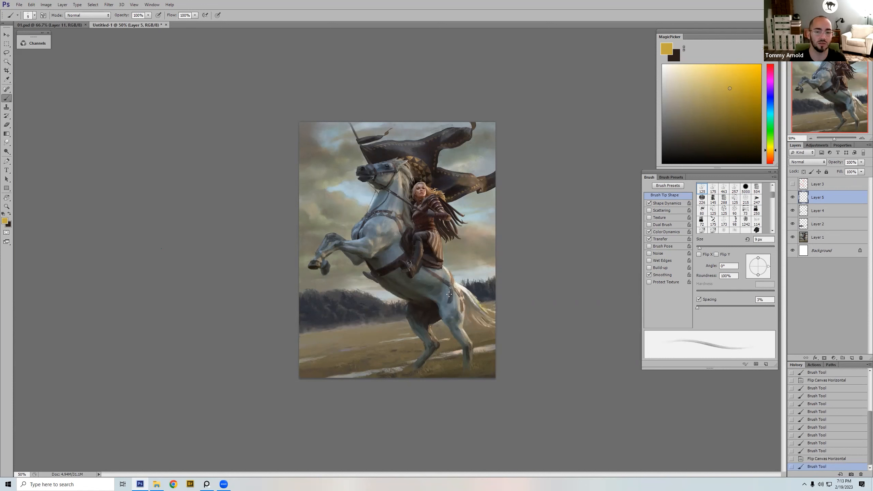
left_click(490, 294, "alt")
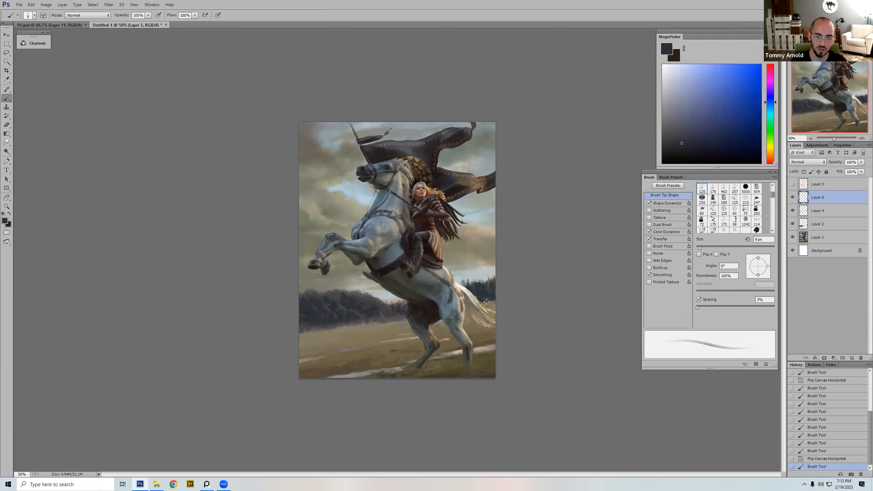
Step: Toggle the visibility of Layer 5 to compare the painting with and without the latest paint-over
left_click_drag(792, 197, 793, 212)
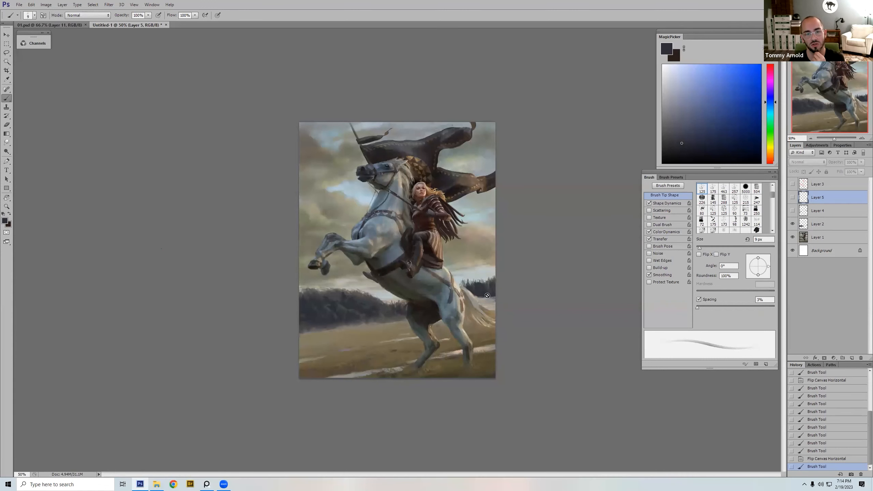
left_click(793, 211)
left_click(793, 198)
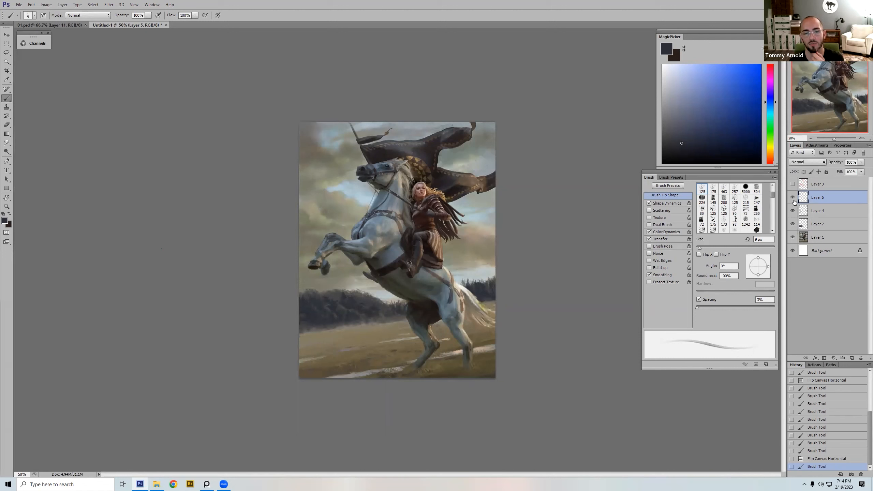
left_click(793, 203)
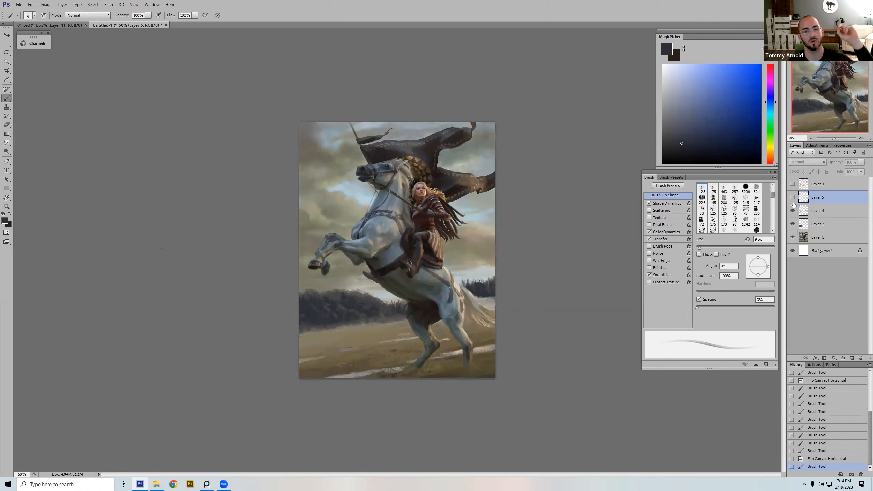
left_click(792, 199)
Step: Sample a muted brown from the field and paint beside the tail's tip at the canvas edge with a 35 to 45 px brush
left_click(388, 334, "alt")
key("bracketright")
key("bracketright")
key("bracketright")
key("bracketright")
key("bracketright")
key("bracketright")
key("bracketright")
key("bracketright")
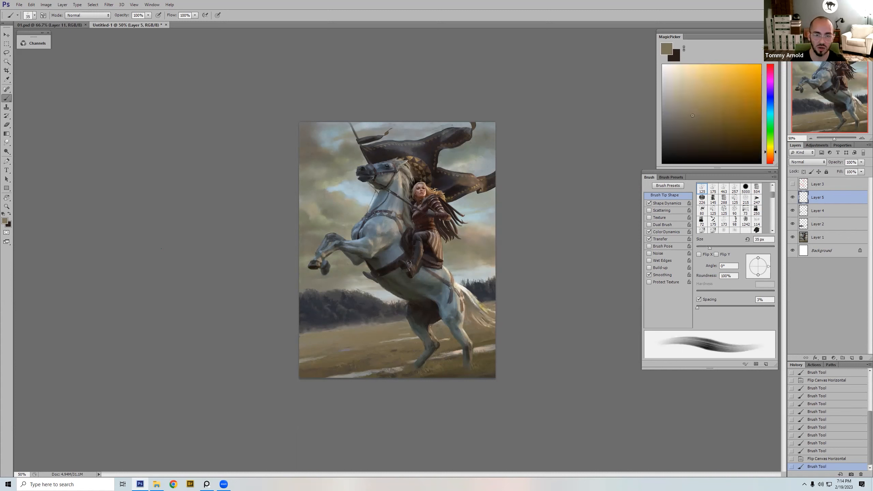
left_click_drag(491, 319, 495, 322)
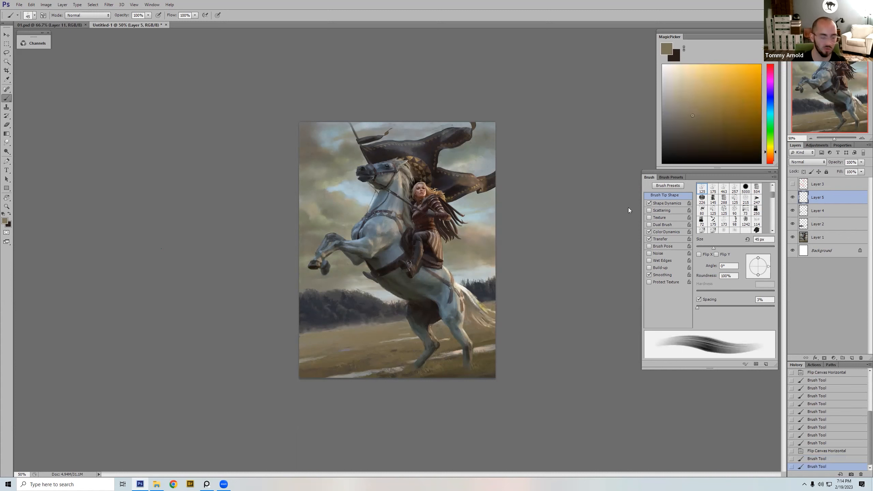
Step: Try saturated orange strokes beside the tail and across the hindquarters with a brush around 15 px, and revert the painting to an earlier history state
left_click(752, 73)
key("bracketleft")
key("bracketleft")
key("bracketleft")
key("bracketleft")
key("bracketleft")
key("bracketleft")
key("bracketleft")
key("bracketleft")
key("bracketleft")
key("bracketleft")
left_click_drag(502, 300, 494, 301)
key("ctrl+z")
key("bracketright")
key("bracketright")
key("bracketright")
key("bracketright")
mouse_move(411, 320)
left_mouse_down()
mouse_move(312, 329)
mouse_move(299, 341)
mouse_move(378, 331)
left_mouse_up()
key("ctrl+z")
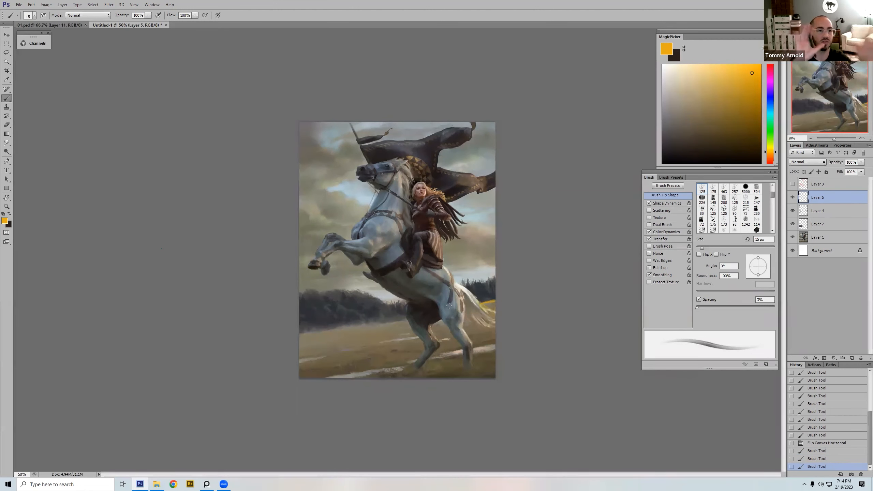
left_click(822, 443)
Step: Briefly toggle Layer 3 to check it, and sample a pale gray from the base of the tail
left_click(792, 184)
left_click(792, 185)
left_click(460, 288, "alt")
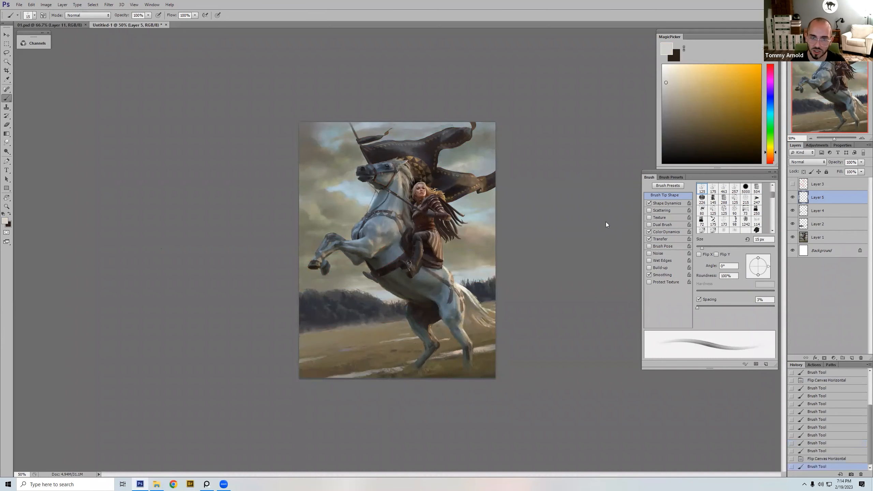
Step: Compare the horse, rider, tail and treeline up close at about 131% with Layer 5 shown and hidden
left_click(793, 198)
left_click_drag(535, 147, 425, 316)
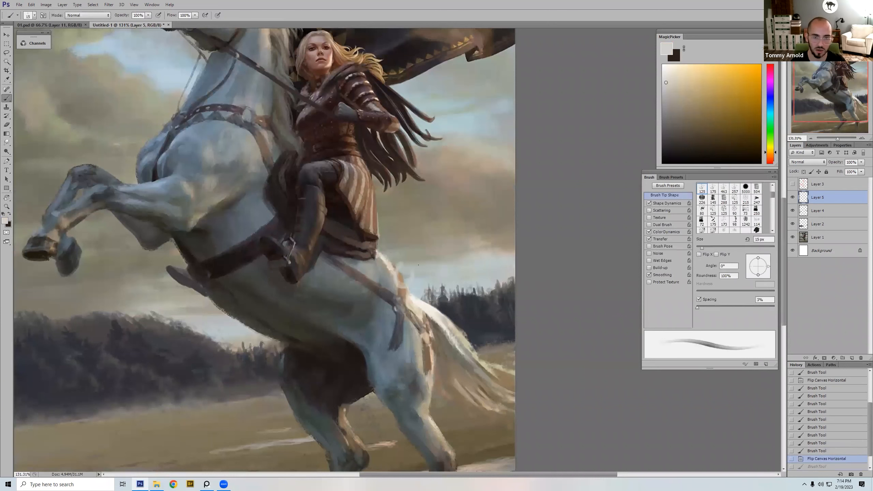
left_click(792, 199)
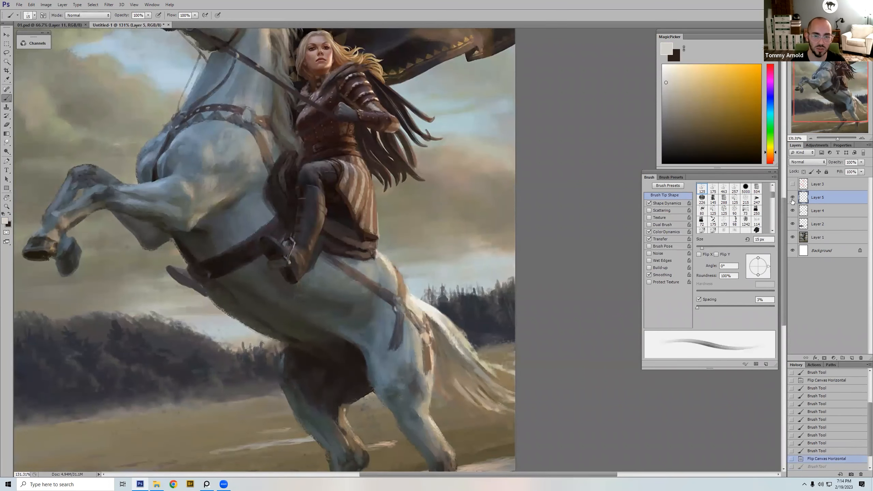
left_click(792, 200)
left_click(792, 200)
left_click_drag(329, 270, 421, 355)
left_click_drag(255, 237, 304, 323)
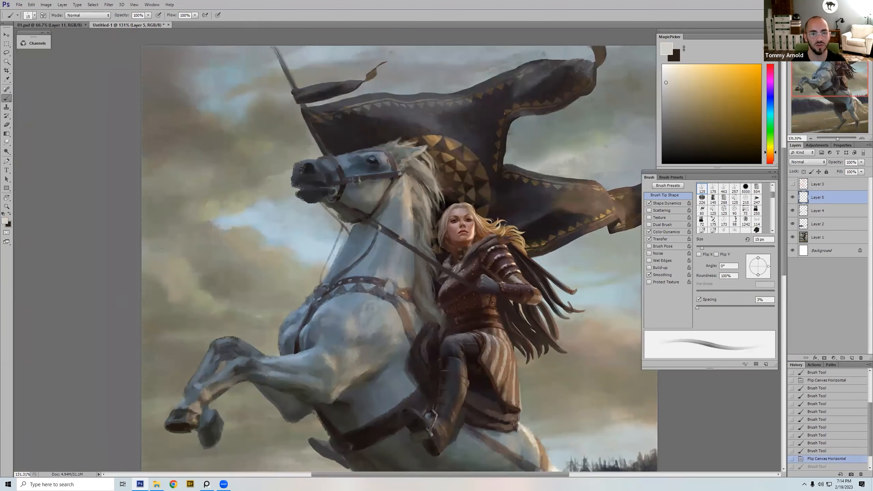
left_click_drag(532, 333, 450, 178)
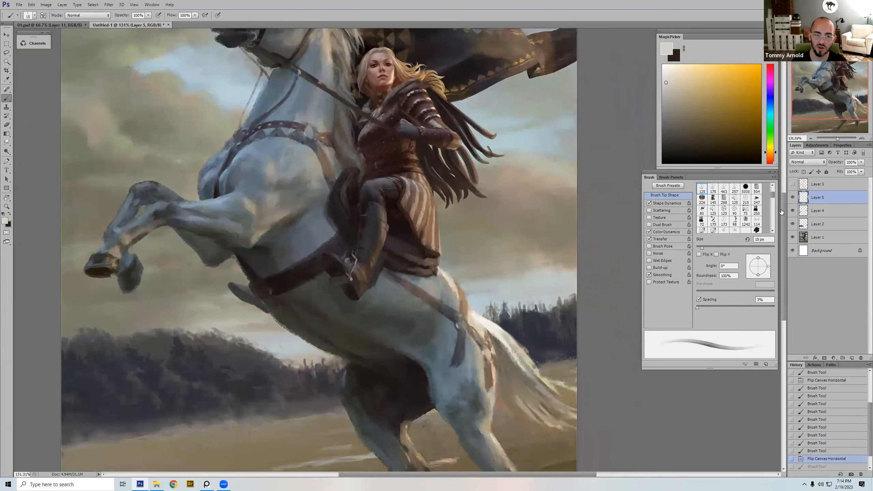
left_click(792, 199)
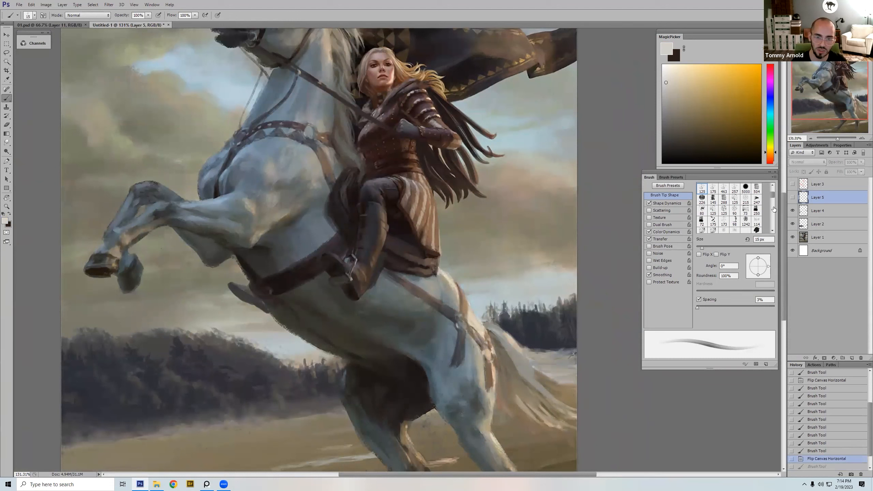
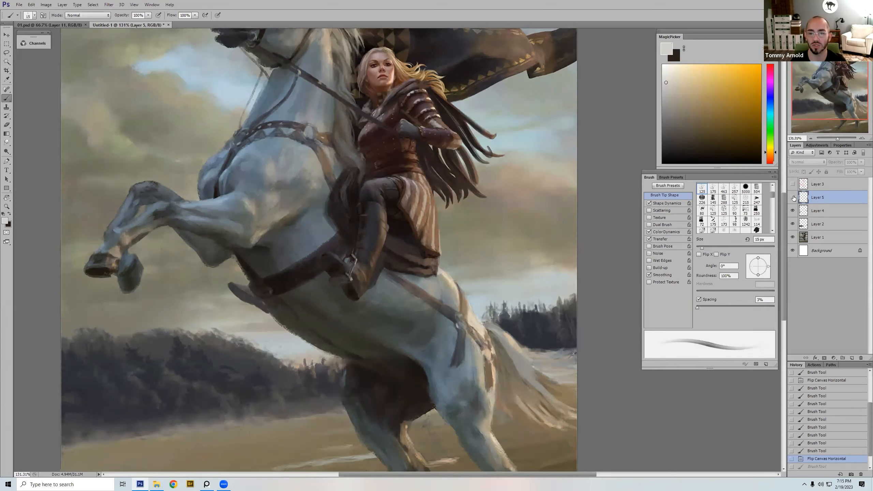
Step: Show Layer 5 again, sample near-white from the tail, and choose the textured 150 px dual-brush preset
left_click(792, 197)
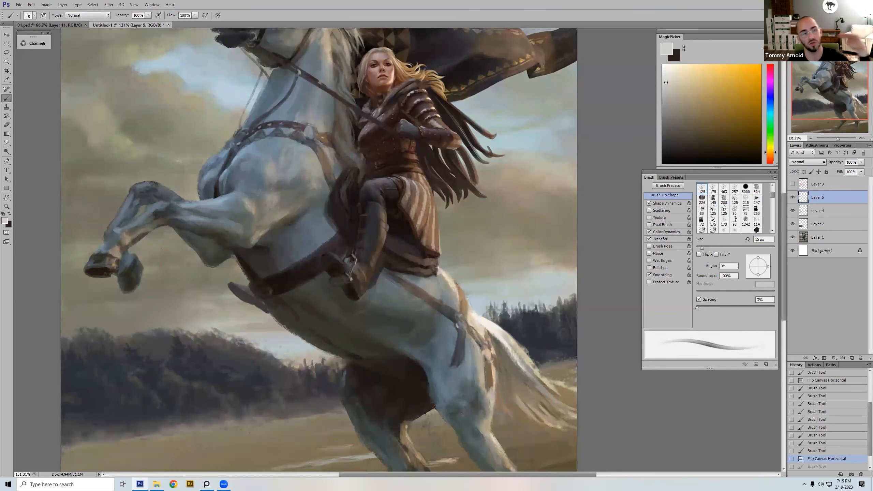
left_click_drag(502, 343, 498, 398)
left_click(492, 394, "alt")
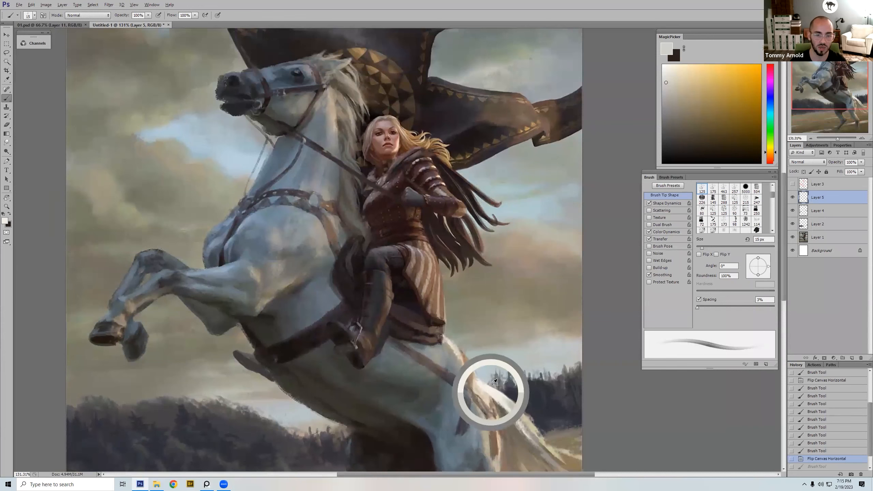
right_click(521, 393)
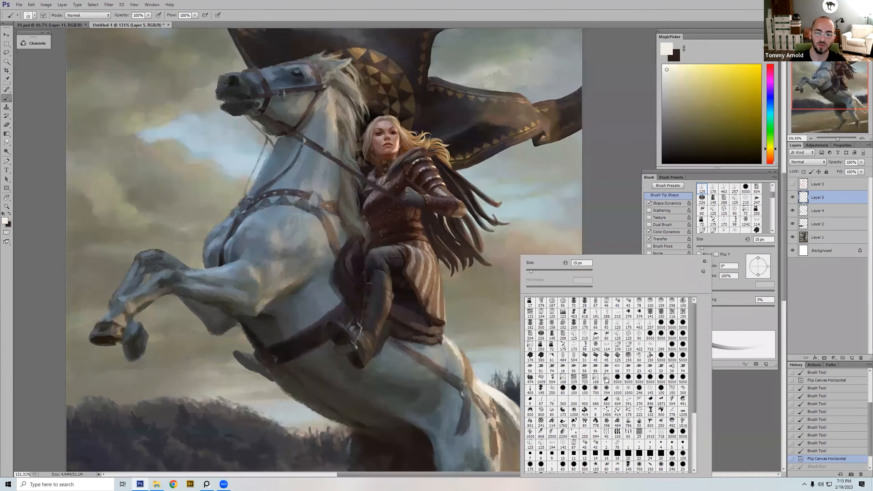
double_click(628, 356)
Step: Try a near-white stroke along the cloak's upper edge with a 15 px brush and briefly toggle Layer 3 to check it
key("ctrl+minus")
key("ctrl+minus")
key("ctrl+minus")
key("bracketleft")
key("bracketleft")
key("bracketleft")
key("bracketleft")
key("bracketleft")
key("bracketleft")
key("bracketleft")
key("bracketleft")
key("bracketleft")
key("bracketleft")
key("bracketleft")
key("bracketleft")
key("bracketleft")
key("bracketleft")
left_click_drag(468, 123, 437, 127)
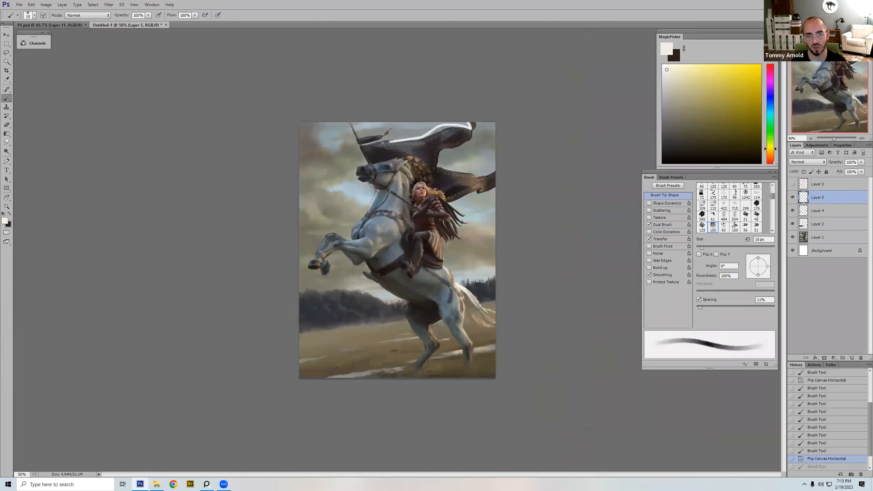
left_click(792, 184)
left_click(794, 184)
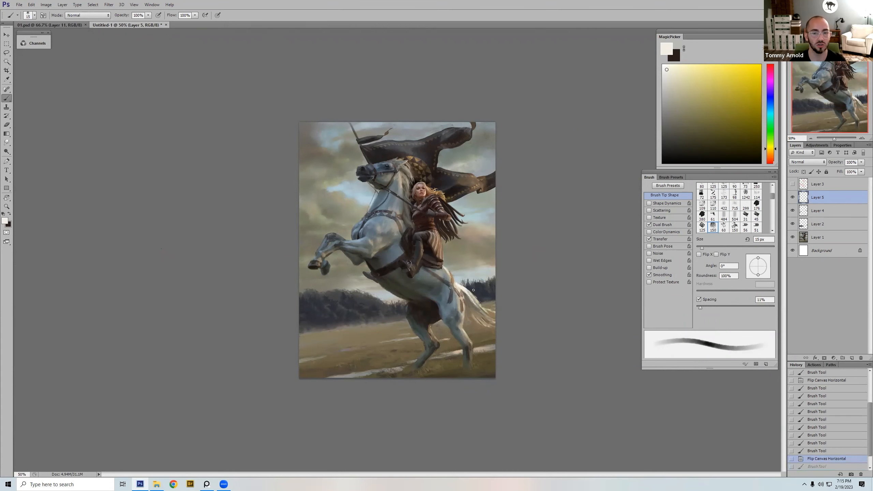
Step: Paint sampled dark tones between and over the hind legs with a 35 px brush, using 50% opacity for the lower leg
left_click(439, 312, "alt")
key("bracketright")
key("bracketright")
left_click(435, 312)
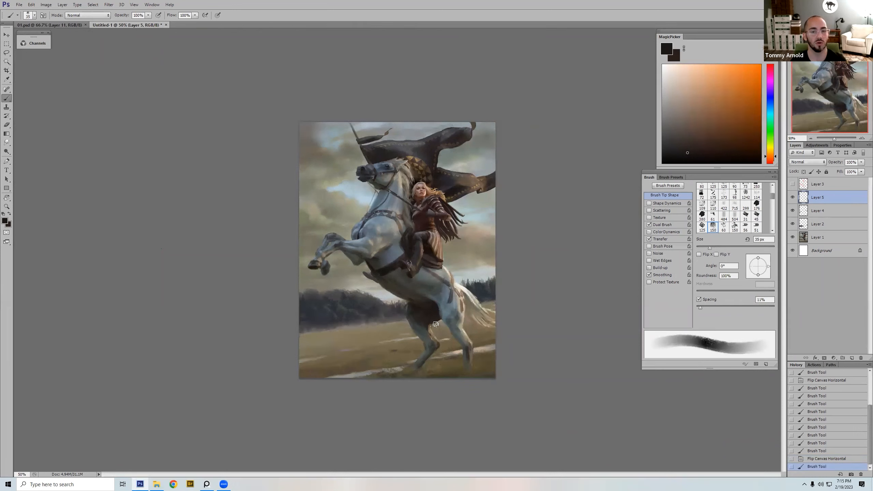
left_click(414, 326, "alt")
key("5")
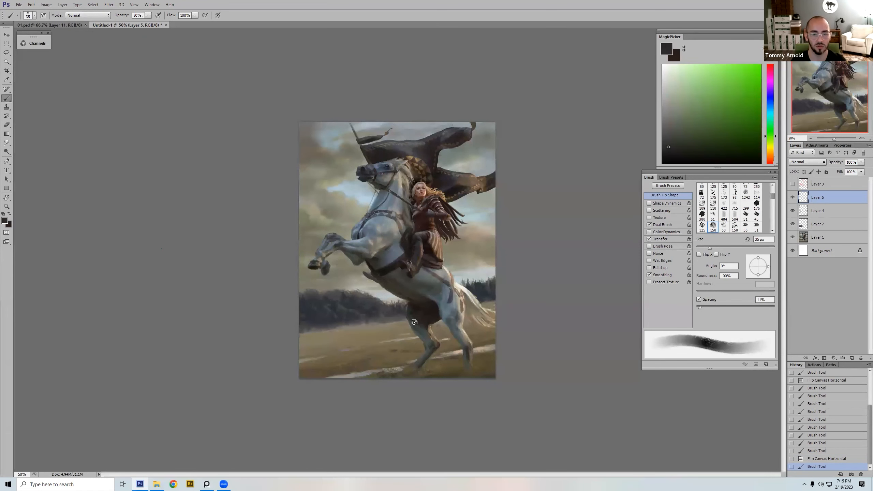
left_click_drag(426, 349, 425, 355)
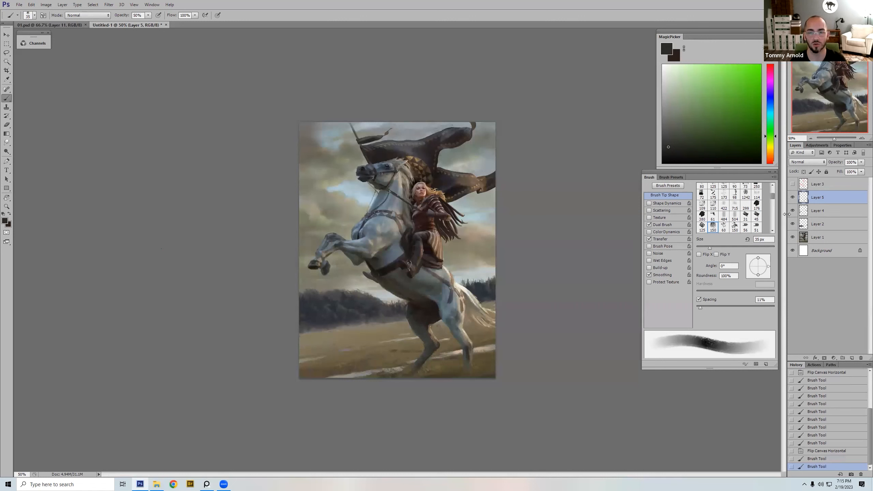
Step: Undo the last lower-leg stroke and compare the painting with Layer 5 shown and hidden
left_click(794, 198)
key("ctrl+z")
left_click(793, 198)
left_click(794, 198)
left_click(794, 198)
left_click(794, 198)
Step: Try a dark stroke down the near hind leg with a 25 px brush at 50% opacity, and undo it
key("bracketleft")
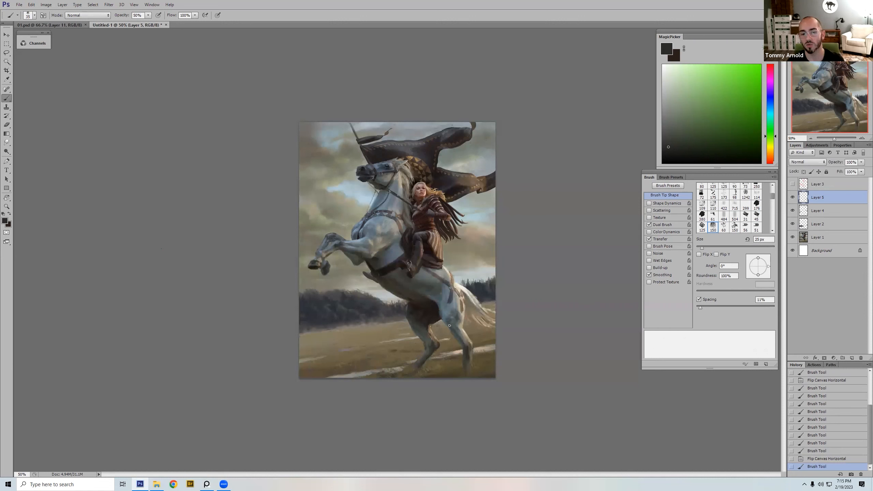
left_click_drag(449, 315, 455, 331)
key("bracketright")
key("bracketright")
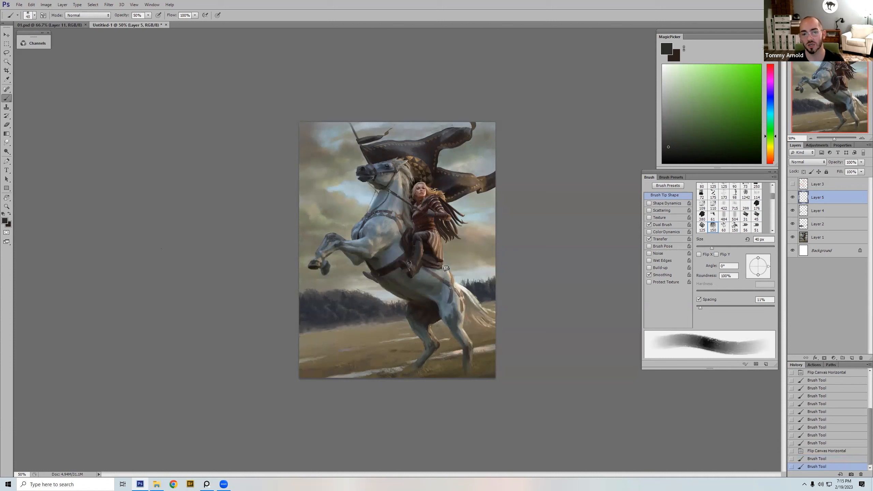
key("ctrl+z")
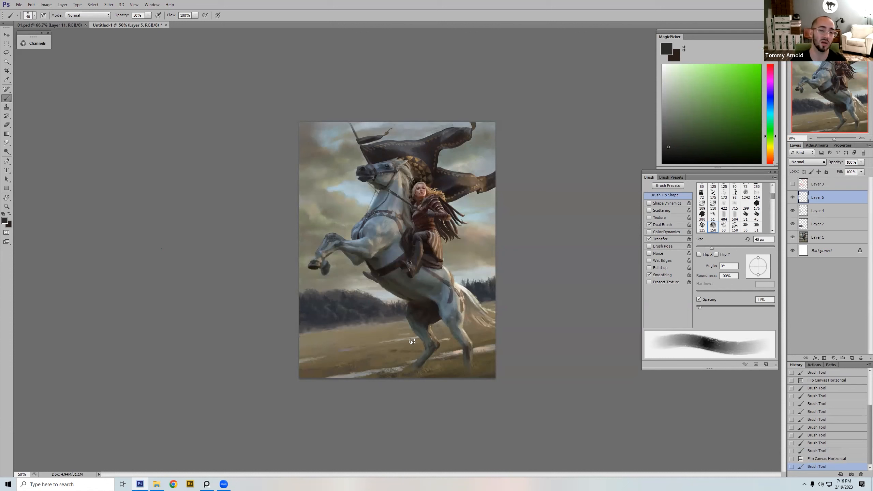
Step: Darken the far hind leg with a 40 px brush at 50% opacity, and its hoof area at 15 px and 100% opacity
left_click(428, 340, "alt")
left_click_drag(417, 303, 422, 314)
left_click(429, 338, "alt")
key("bracketleft")
key("bracketleft")
key("bracketleft")
key("bracketleft")
key("bracketleft")
key("0")
left_click(423, 363, "alt")
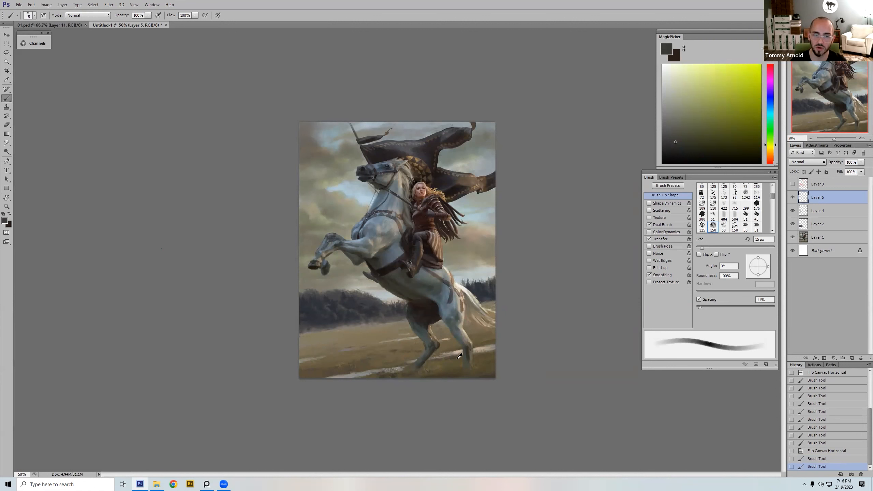
Step: Extend the near hind leg down to the canvas's bottom edge with sampled grays using a 15 to 20 px brush
left_click(468, 356, "alt")
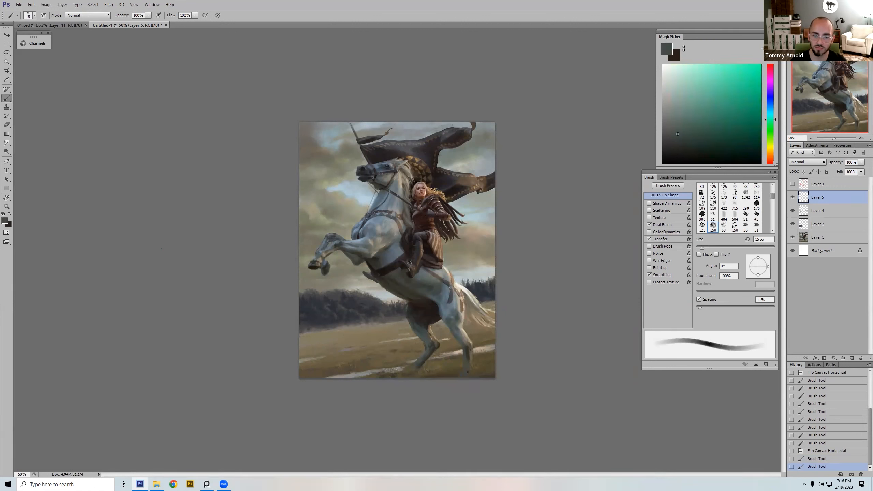
mouse_move(469, 376)
left_mouse_down()
mouse_move(462, 366)
mouse_move(468, 378)
left_mouse_up()
left_click(468, 354, "alt")
key("]")
left_click_drag(466, 370, 470, 377)
left_click_drag(466, 372, 465, 378)
left_click_drag(465, 372, 462, 378)
left_click(469, 360, "alt")
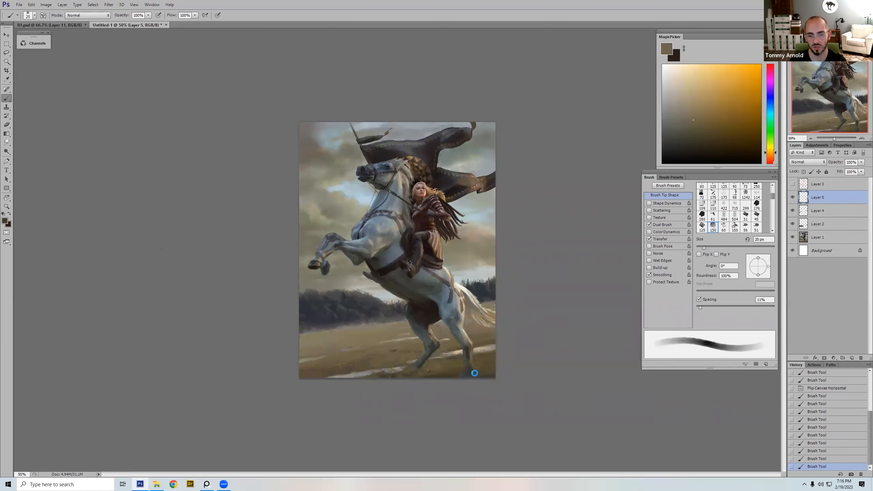
key("]")
key("]")
left_click(491, 379, "alt")
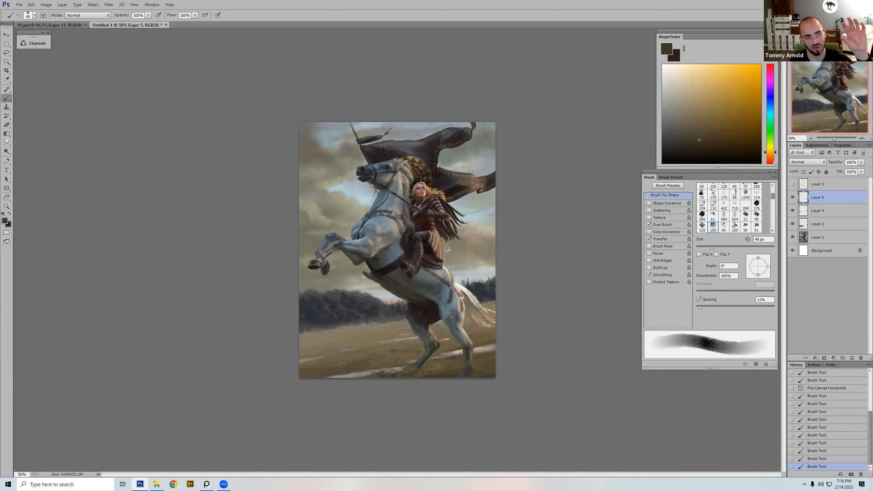
Step: Paste a merged copy of the whole canvas as a new layer and shift it upward
key("ctrl+a")
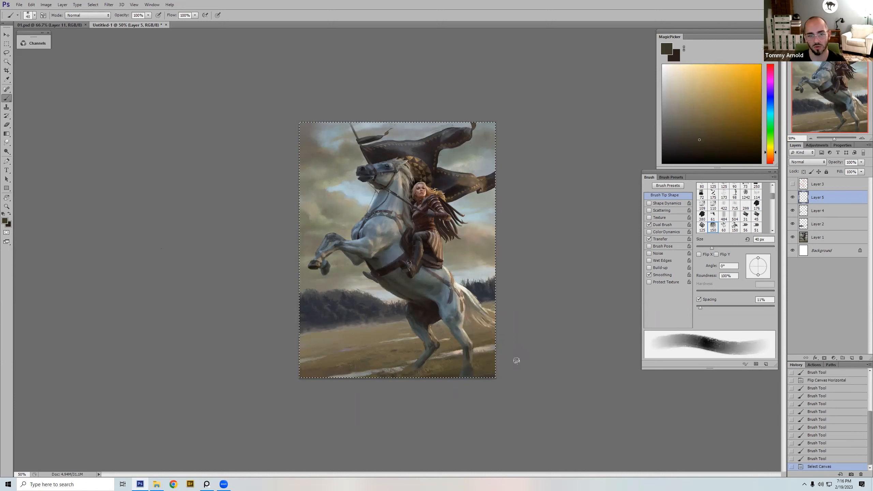
key("ctrl+shift+c")
key("ctrl+v")
key("v")
left_click_drag(445, 313, 469, 304)
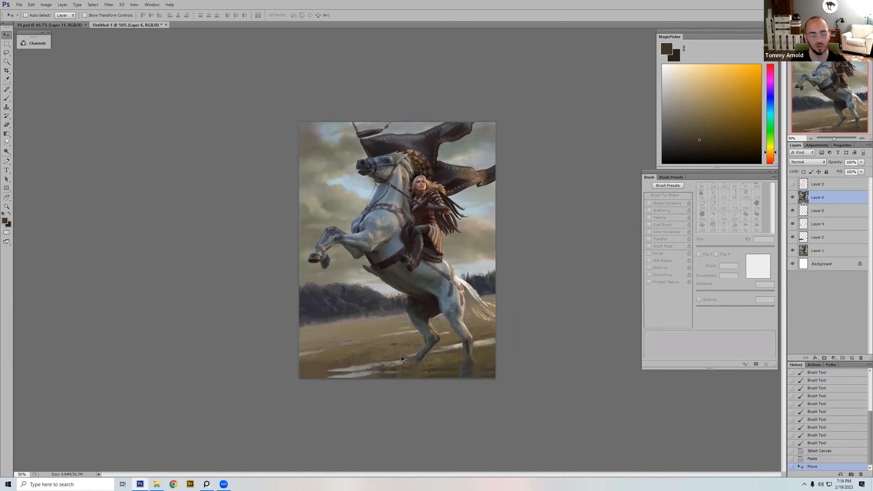
Step: Try scaling the pasted copy to about 97.5% and aligning it with the canvas's right edge, and revert the transform
key("ctrl+t")
left_click_drag(493, 120, 488, 126)
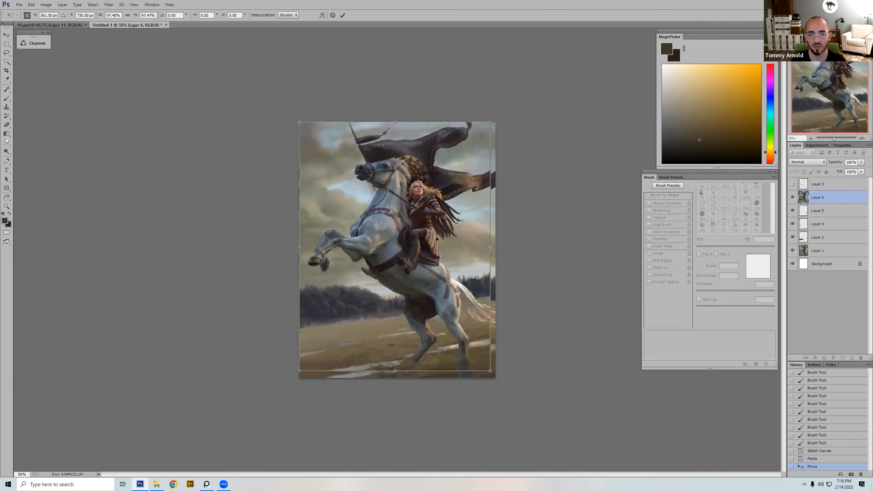
left_click_drag(436, 237, 442, 239)
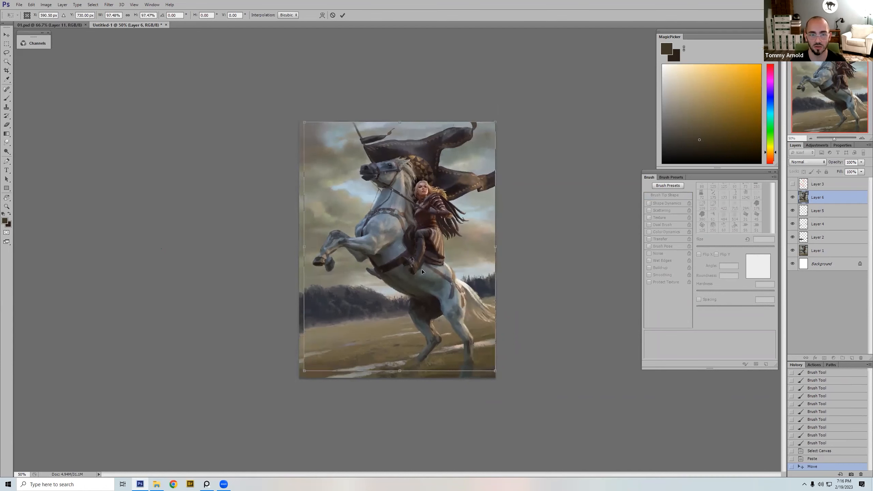
key("ctrl+z")
key("Return")
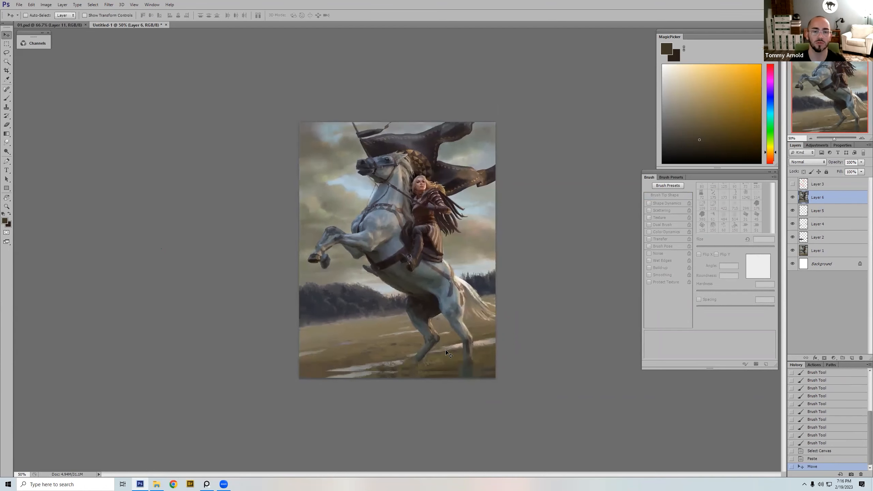
Step: Hide Layer 6, briefly toggle Layer 5, and erase Layer 5's paint around the near hind hoof at the bottom edge
left_click(792, 197)
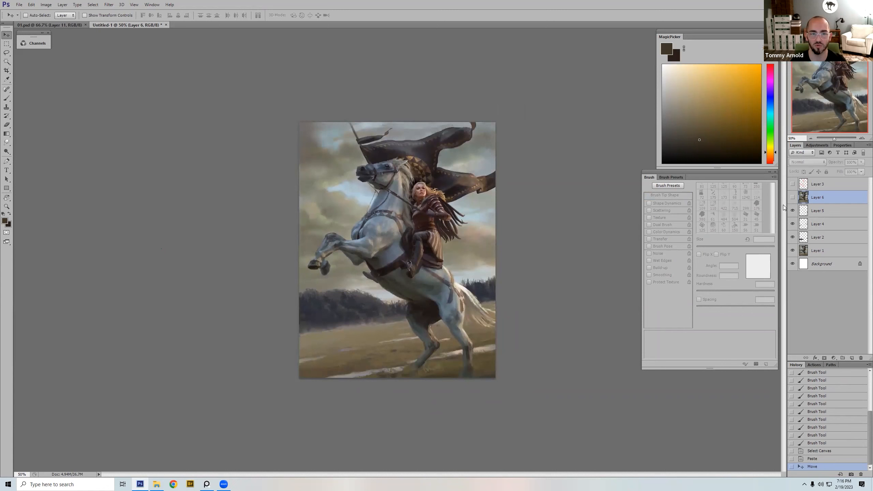
left_click(792, 211)
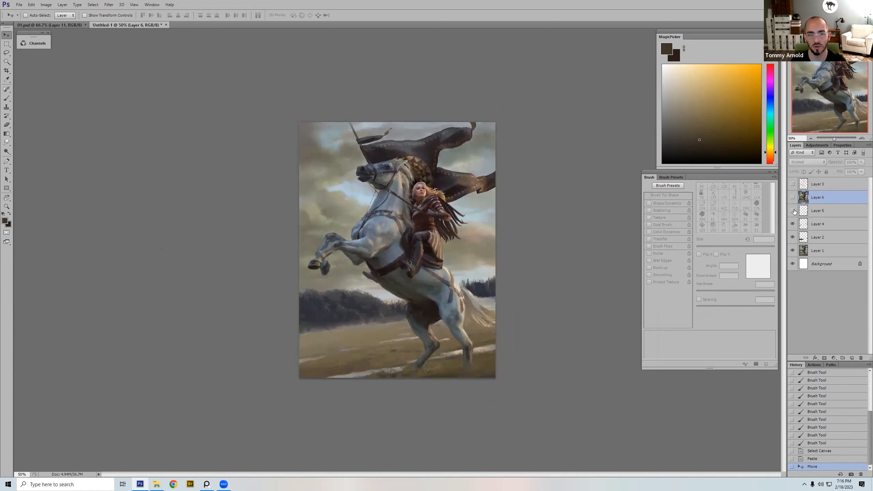
left_click(792, 210)
left_click(818, 211)
key("e")
left_click_drag(478, 363, 472, 424)
left_click_drag(496, 375, 493, 430)
key("b")
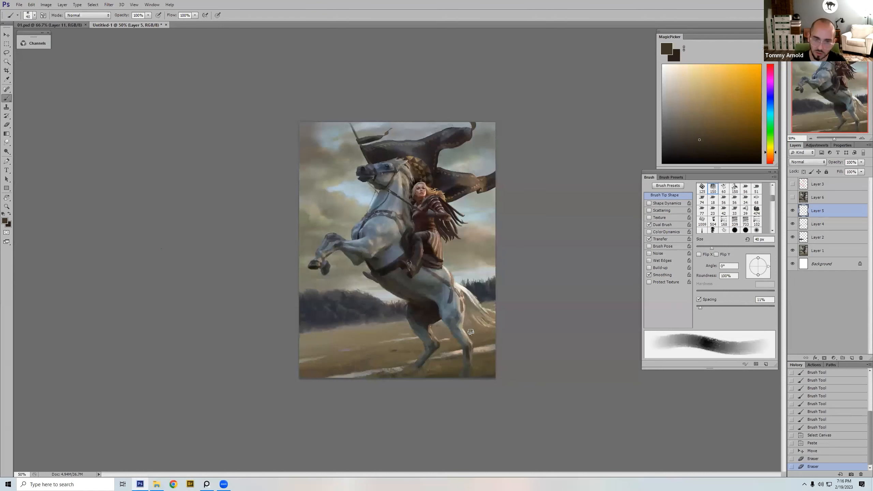
Step: Try sampled olive strokes above the rump and beside the rider's hair with a 20 px brush, and revert to the earlier Eraser state
left_click(440, 363, "alt")
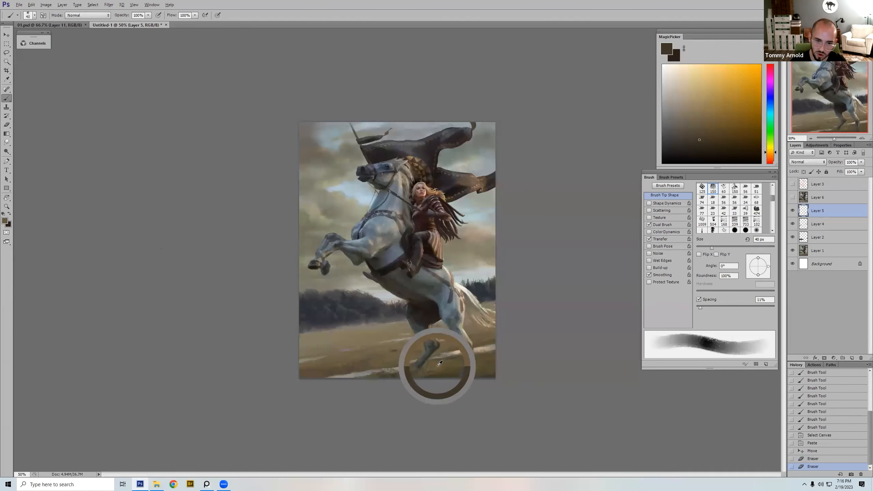
key("bracketleft")
key("bracketleft")
left_click_drag(483, 271, 462, 289)
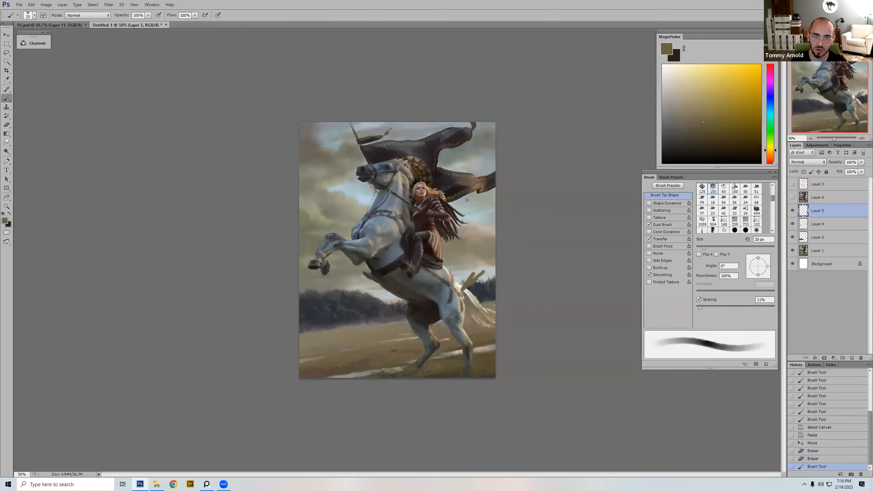
left_click_drag(445, 179, 454, 175)
left_click(814, 451)
Step: Switch to the 125 px bristle preset and paint dark ground beside the near hind hoof at 30 to 50 px, choosing a darker brown
left_click(463, 370, "alt")
left_click(697, 143)
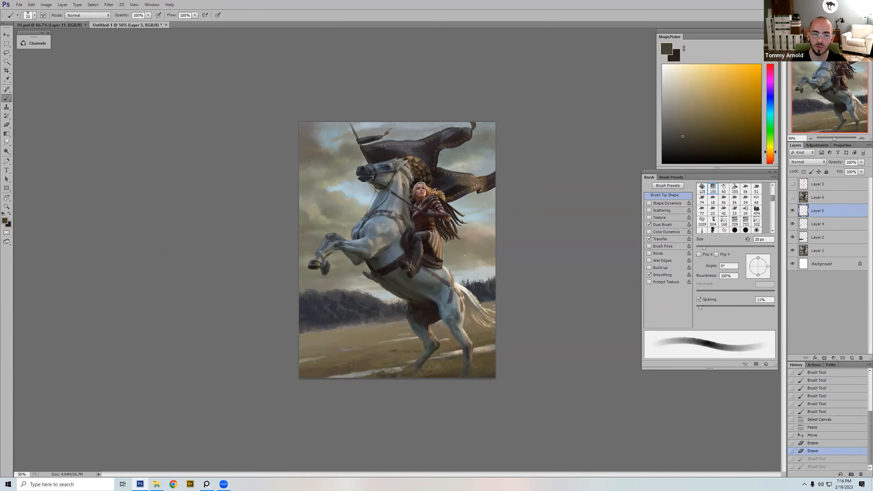
right_click(464, 365)
double_click(573, 322)
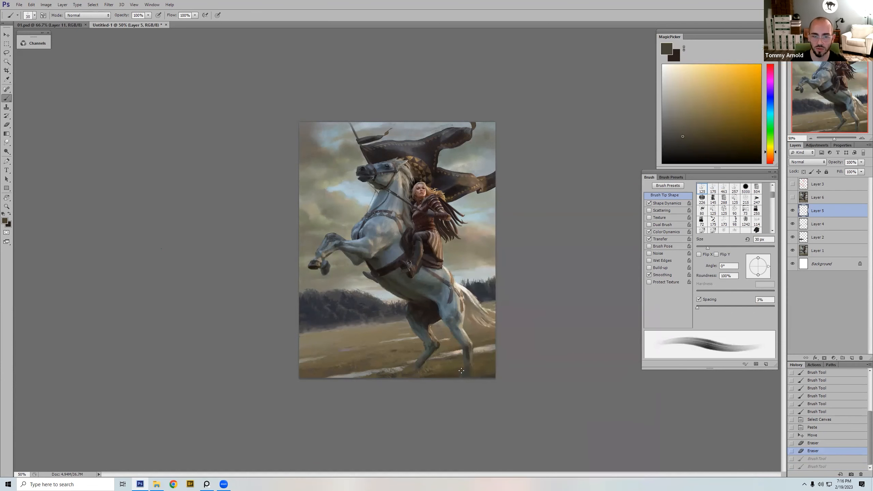
left_click(456, 369)
key("]")
key("]")
left_click(685, 144)
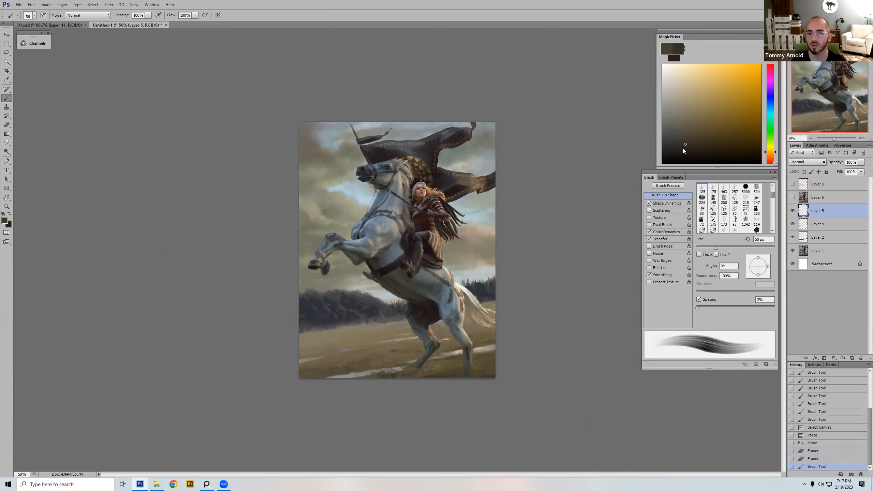
Step: Paint a dark brown shadow across the foreground between the hind hooves with a 50 px brush
key("bracketleft")
key("bracketleft")
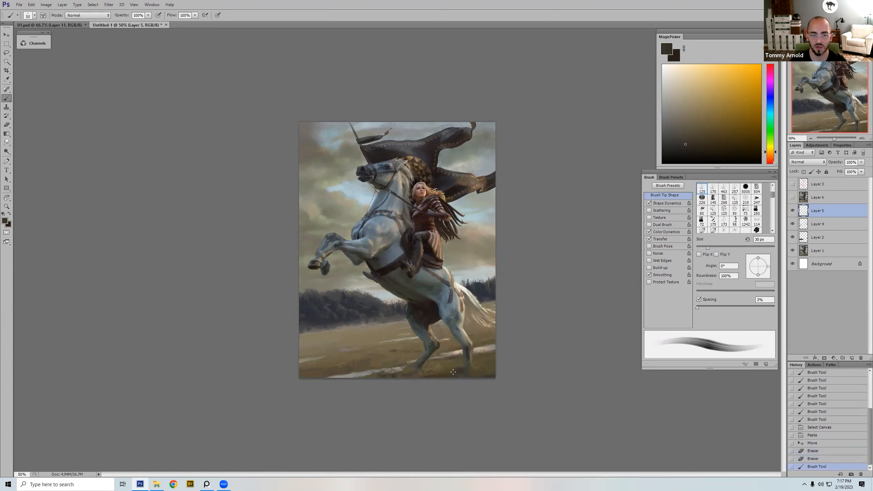
key("bracketright")
key("bracketright")
left_click_drag(440, 373, 406, 375)
key("bracketleft")
key("bracketleft")
key("bracketright")
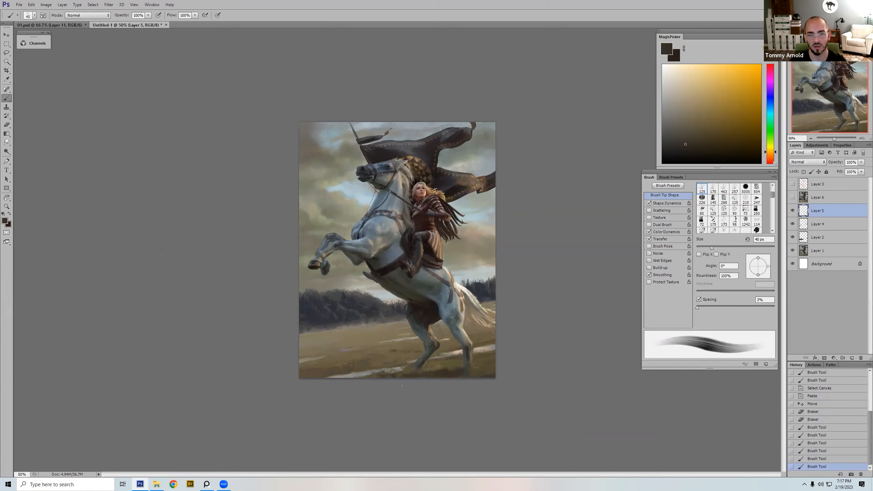
Step: Continue the dark foreground shadow along the canvas's bottom edge and beside the near hind hoof with a 25 px brush
key("bracketleft")
key("bracketleft")
key("bracketright")
mouse_move(402, 374)
left_mouse_down()
mouse_move(412, 366)
mouse_move(391, 378)
left_mouse_up()
key("ctrl+z")
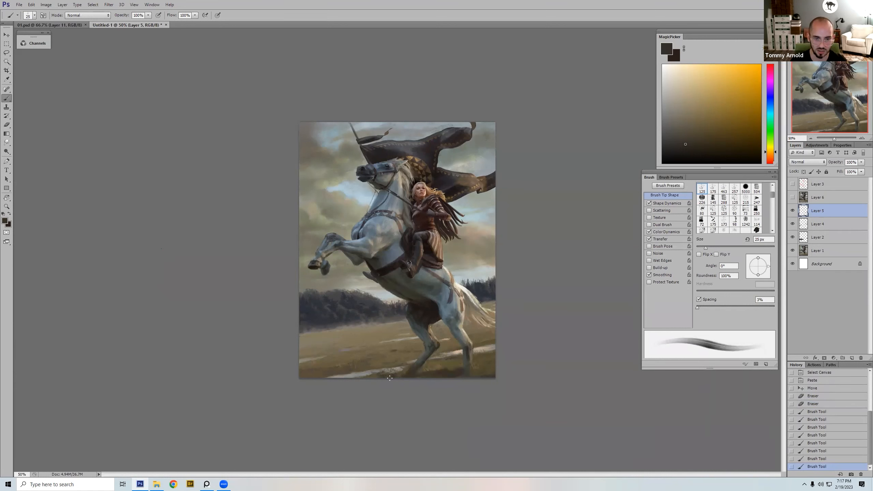
left_click_drag(454, 375, 464, 373)
left_click_drag(370, 397, 383, 399)
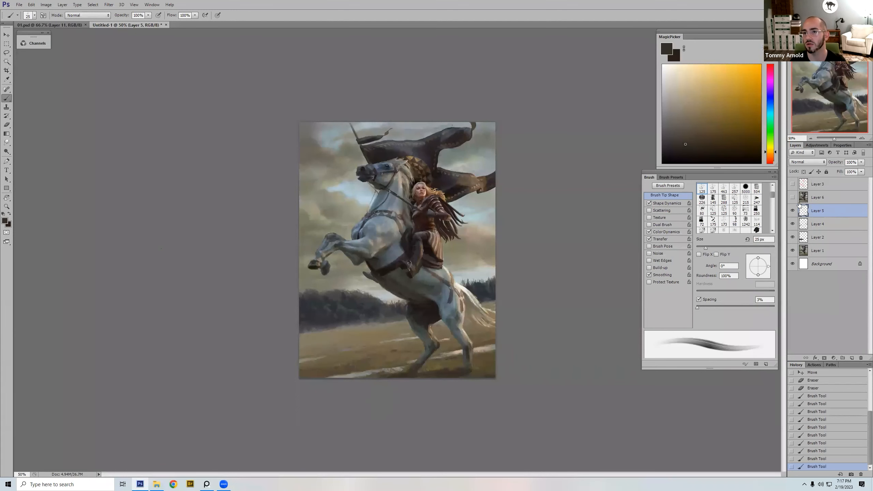
Step: Compare the painting with Layer 5 hidden and shown to check the foreground shadow
left_click(793, 211)
left_click(793, 211)
left_click(794, 213)
left_click(794, 212)
Step: Paint sampled ground tones around the far hind hoof with a 30 px brush
left_click(439, 364, "alt")
key("bracketright")
left_click(415, 372, "alt")
mouse_move(416, 371)
left_mouse_down()
mouse_move(439, 370)
mouse_move(419, 375)
left_mouse_up()
left_click(431, 366, "alt")
Step: Paint sampled olive-brown ground tones between the hind hooves with a 40 px and a 30 px brush
key("bracketright")
key("bracketright")
left_click(438, 373, "alt")
left_click(440, 364, "alt")
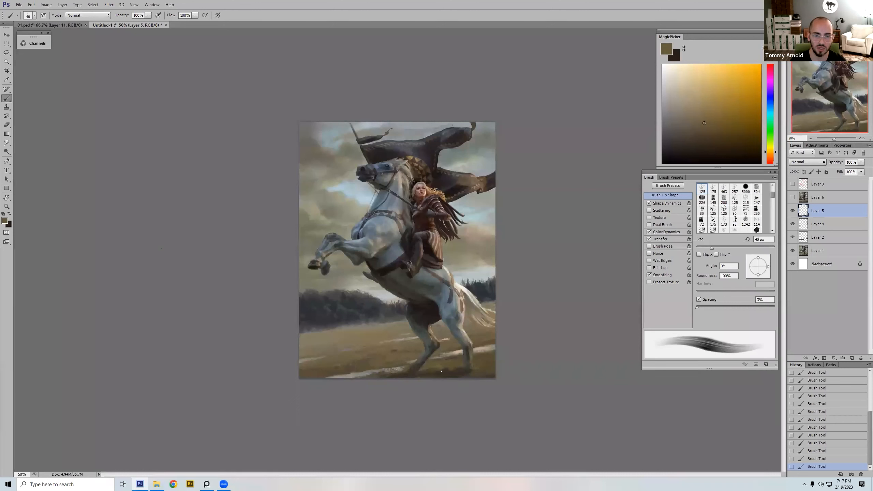
key("bracketleft")
left_click(451, 368, "alt")
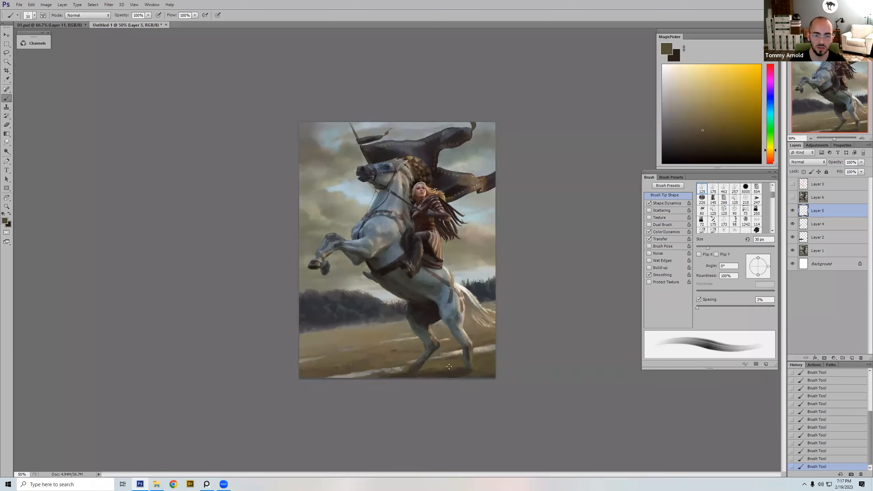
Step: Refine the foreground shadow between the hind hooves with sampled ground tones, mainly using a 25 px brush
left_click(440, 359, "alt")
key("bracketleft")
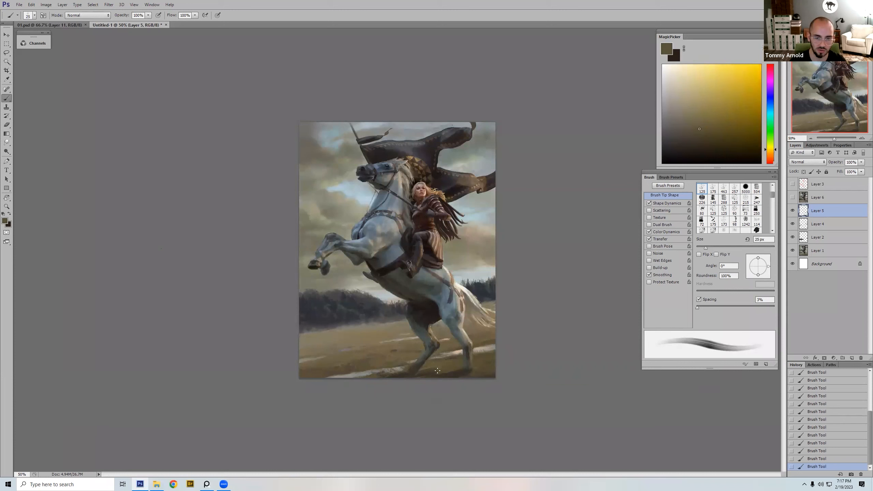
key("bracketright")
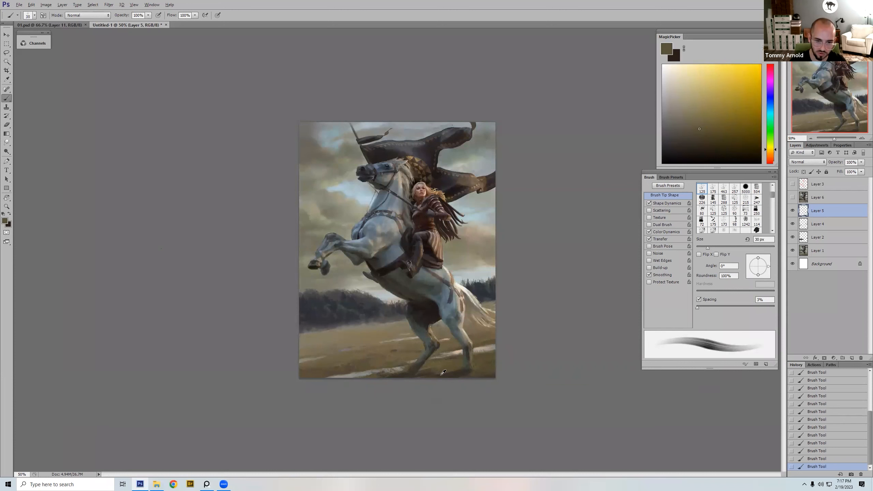
left_click(443, 372, "alt")
key("bracketleft")
left_click(452, 363, "alt")
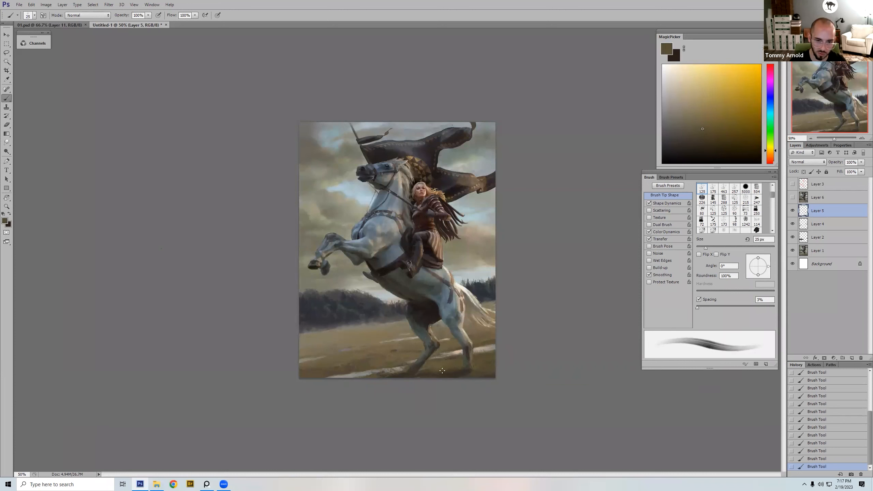
left_click(438, 369, "alt")
left_click(424, 369, "alt")
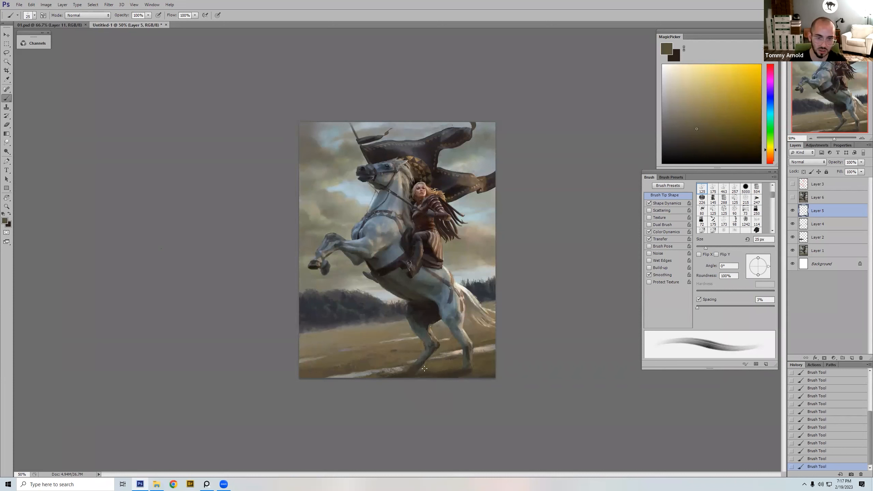
Step: Blend sampled ground tones beside both hind hooves, using a 40 px brush and a 15 px brush for finer strokes
key("bracketright")
key("bracketright")
key("bracketright")
left_click(480, 370, "alt")
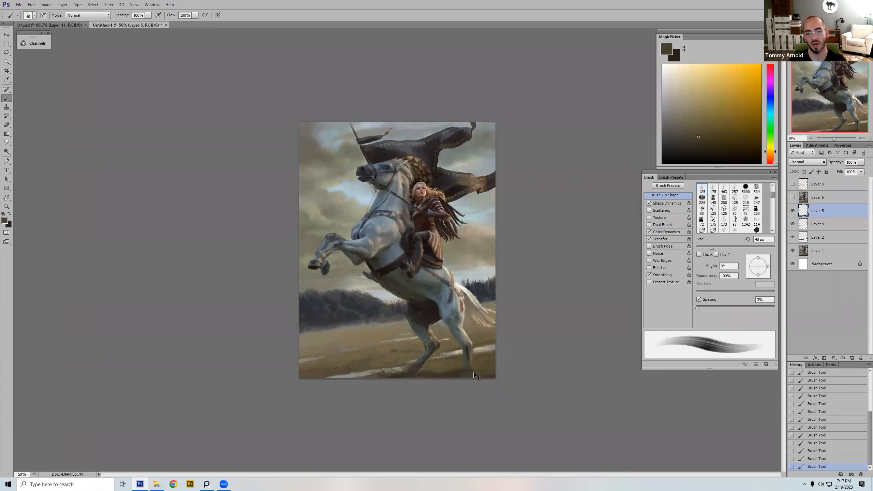
left_click(408, 368, "alt")
key("bracketleft")
key("bracketleft")
key("bracketleft")
key("bracketleft")
key("bracketleft")
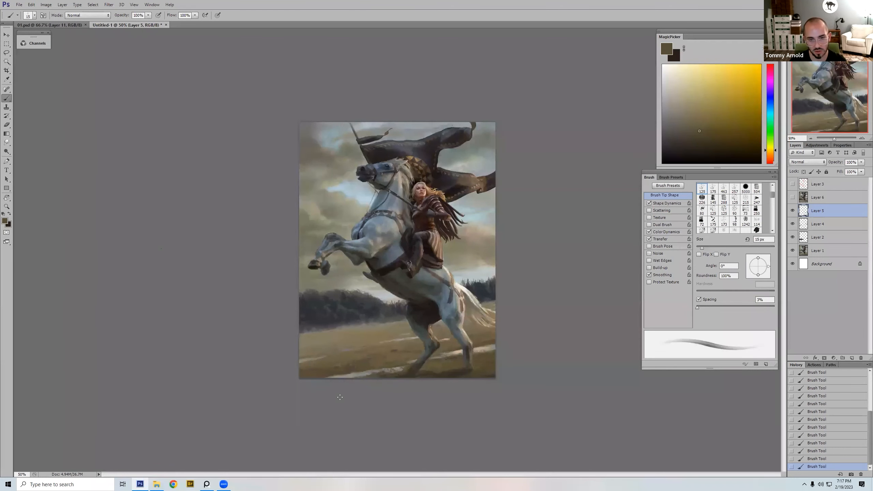
Step: Set the brush to 20 px and compare the painting with Layer 5 hidden and shown
key("bracketright")
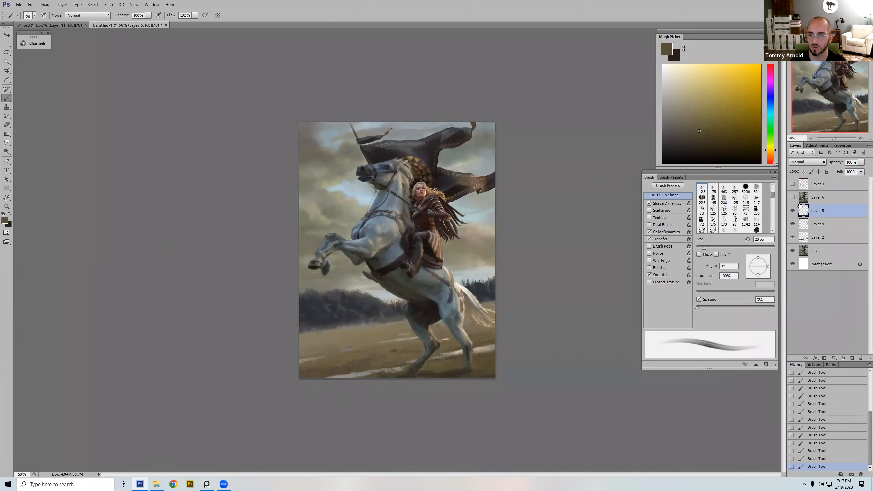
left_click(793, 211)
left_click(793, 211)
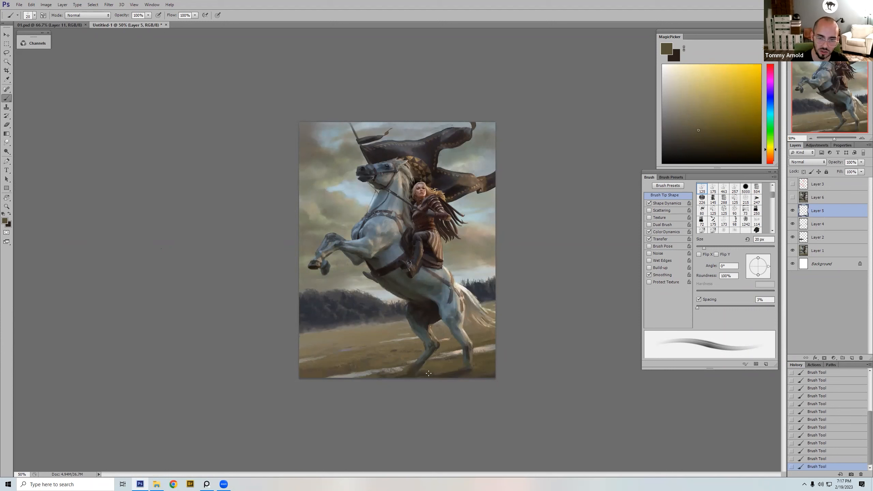
Step: Paint dark brown shadow at the hind hoof below the tail with a 20 px brush, blending in sampled ground tones
key("bracketright")
left_click(458, 368, "alt")
key("bracketleft")
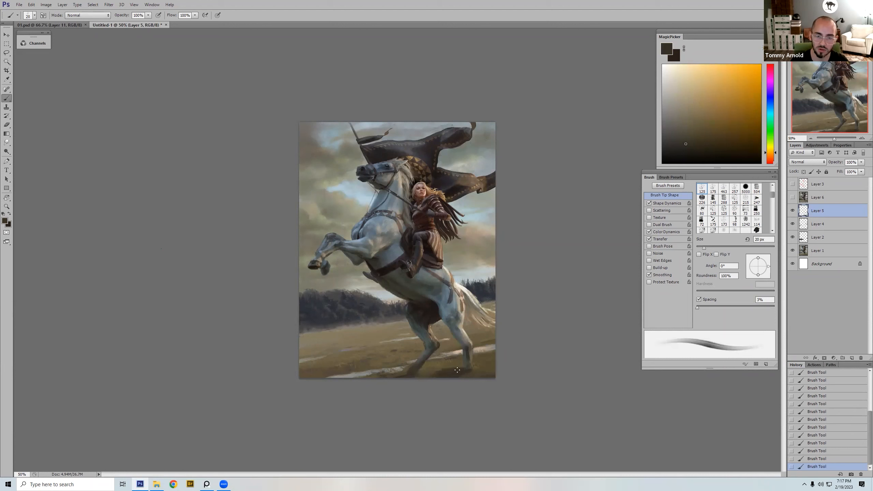
left_click_drag(464, 369, 450, 369)
key("bracketright")
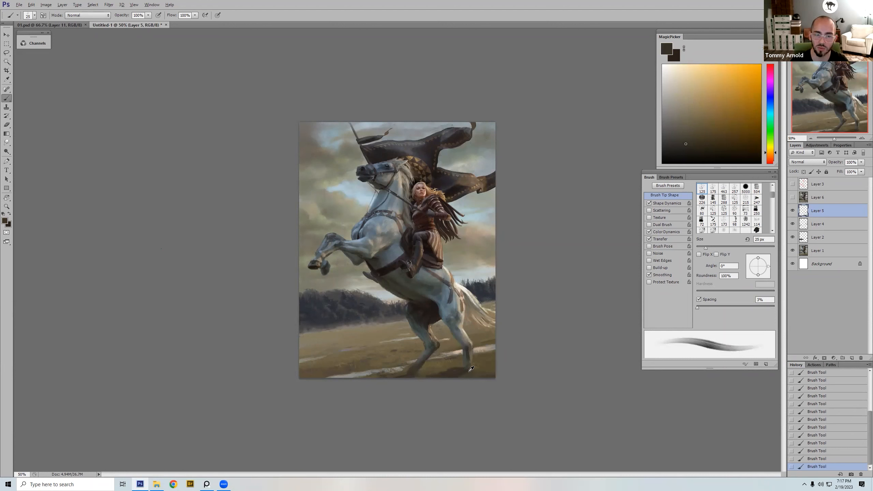
left_click(448, 366, "alt")
key("bracketright")
key("bracketright")
key("bracketright")
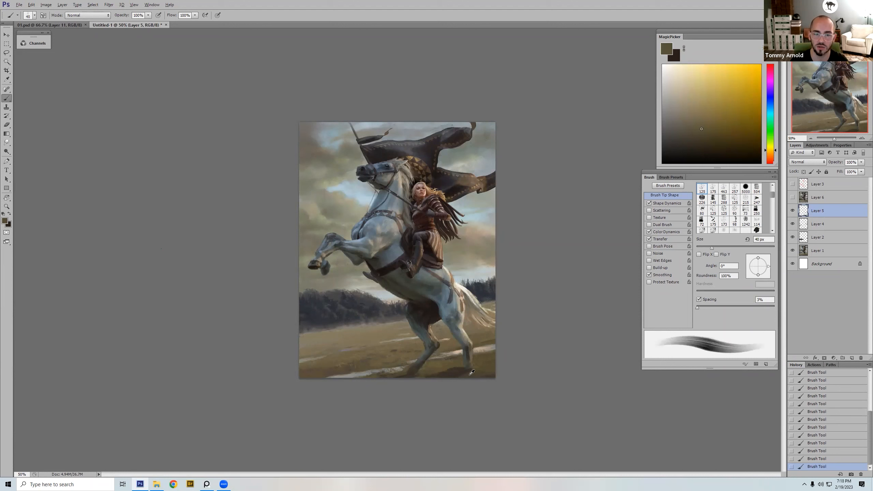
Step: Paint sampled dark grey-brown between the tail and the hind thigh with a 40 px brush
left_click(469, 303, "alt")
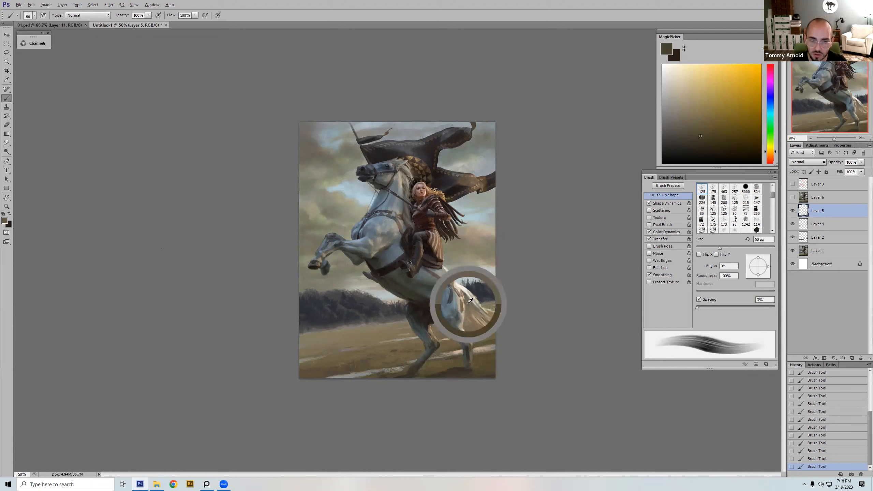
key("bracketleft")
key("bracketleft")
key("bracketleft")
key("bracketleft")
key("bracketright")
key("bracketright")
left_click(468, 304, "alt")
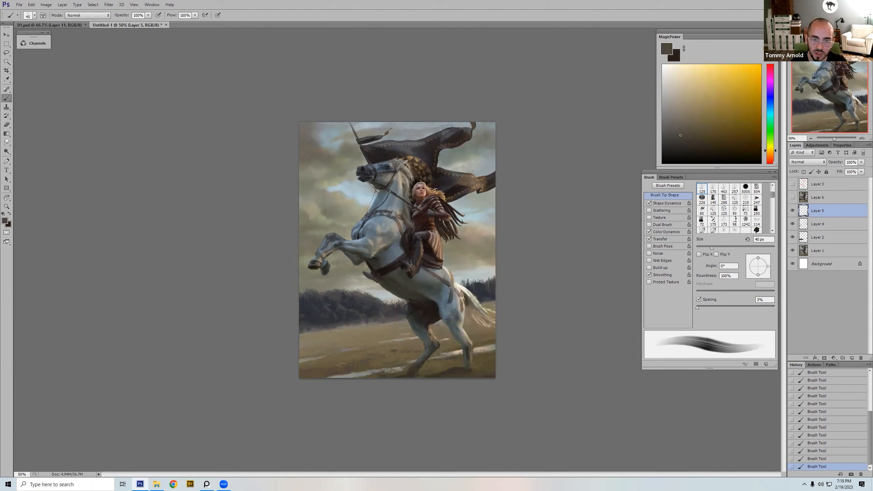
left_click(474, 313, "alt")
left_click(472, 302, "alt")
key("bracketright")
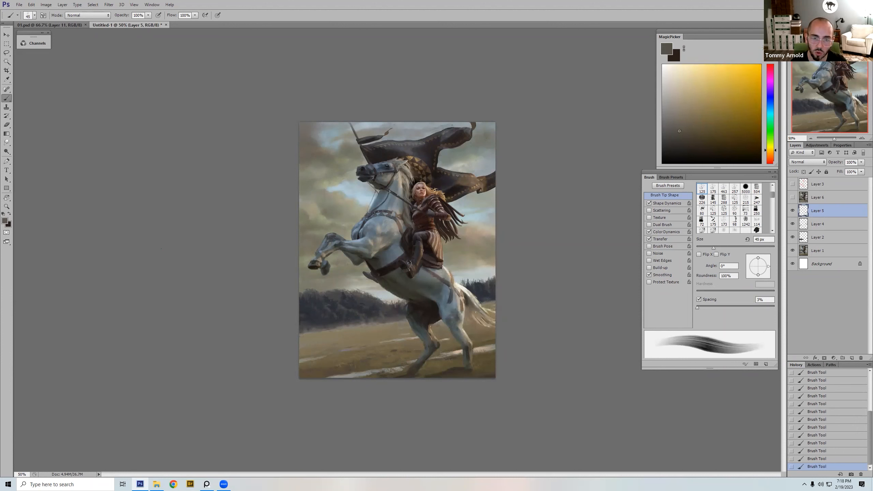
Step: Refine the tail's inner edge with a 25 px brush and paint pale cream sampled from the tail with a 60 px brush
key("bracketleft")
key("bracketleft")
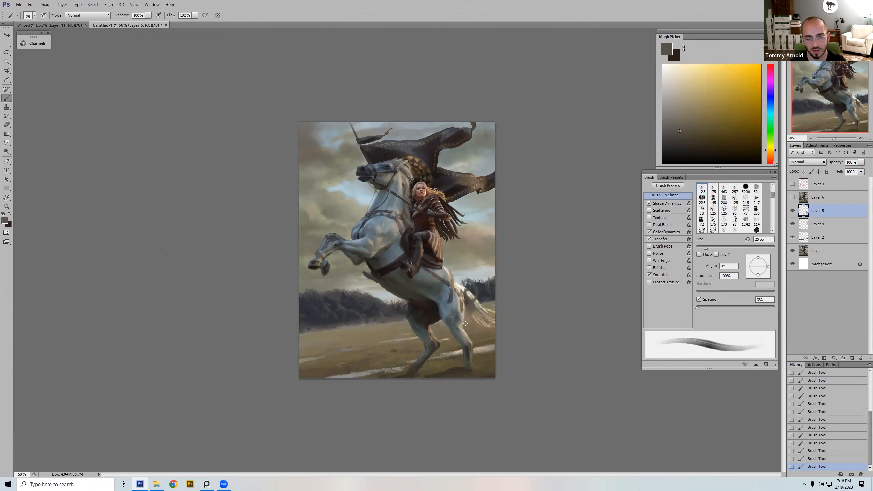
left_click(482, 308, "alt")
key("bracketright")
key("bracketright")
key("bracketright")
key("bracketright")
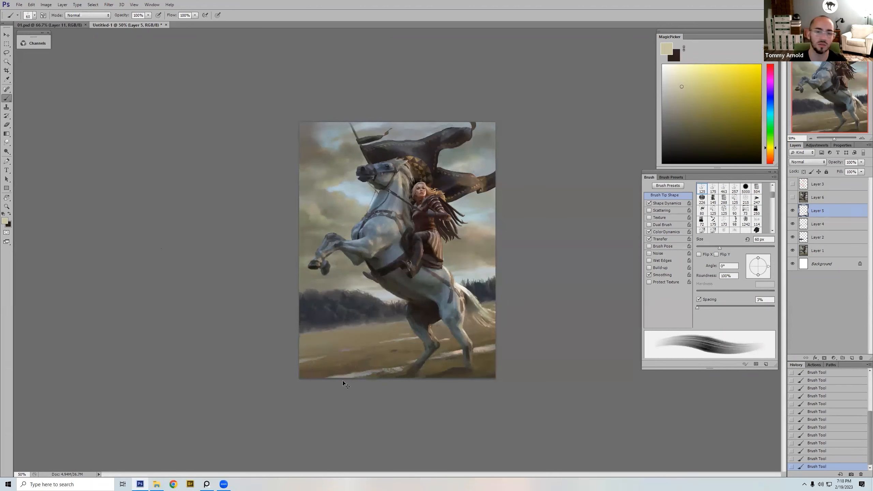
Step: Compare the painting with Layer 5 hidden and shown to check the tail and hoof edits
left_click(792, 211)
left_click(792, 212)
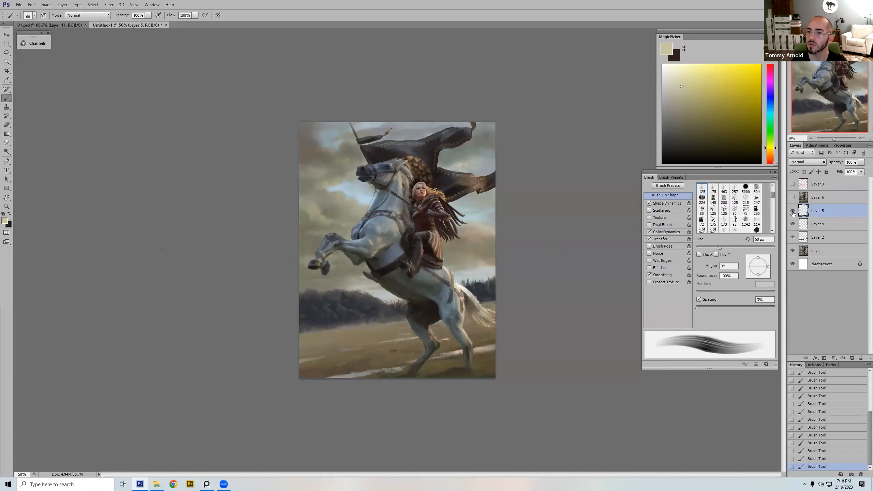
left_click(793, 211)
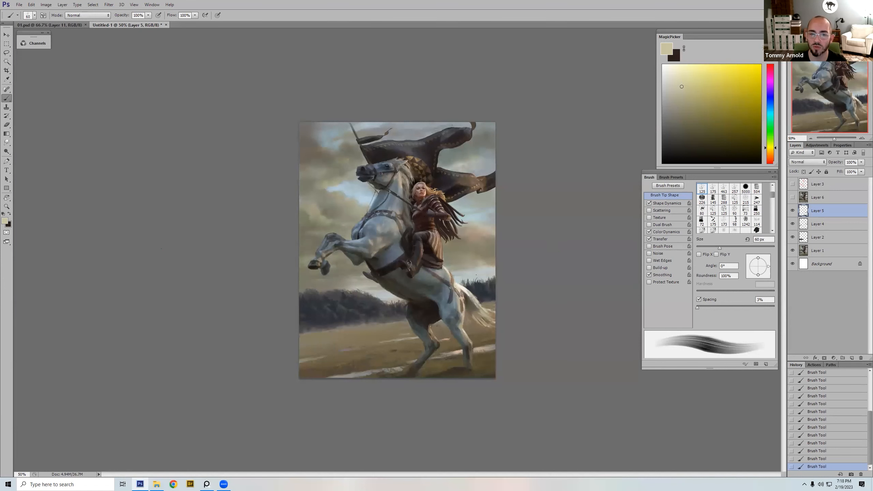
Step: Choose a lighter cream colour and paint fine highlights in the rider's blonde hair with a 6 px brush
key("bracketleft")
key("bracketleft")
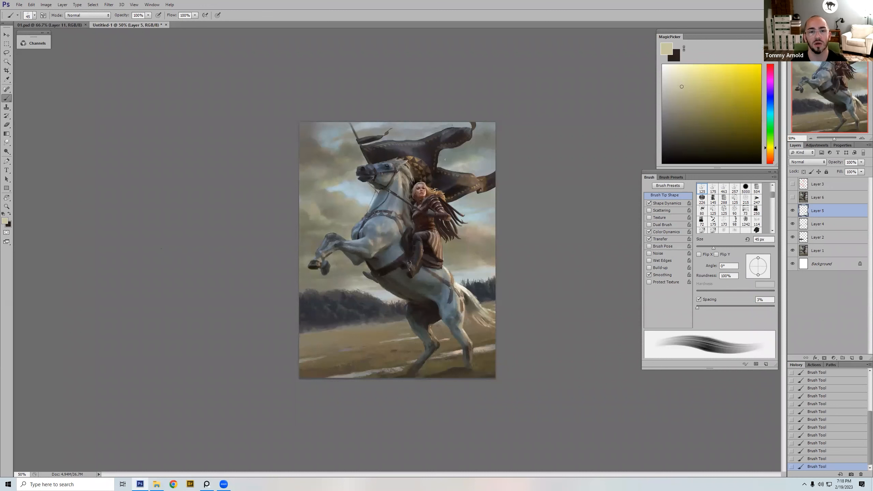
left_click(676, 68)
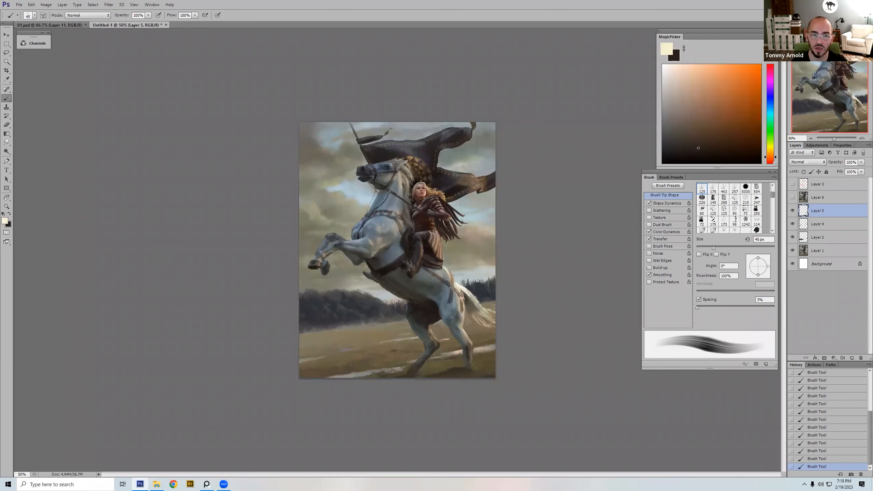
left_click_drag(377, 346, 511, 103)
left_click_drag(411, 247, 422, 319)
key("bracketleft")
key("bracketleft")
key("bracketleft")
key("bracketleft")
key("bracketleft")
key("bracketleft")
key("bracketleft")
key("bracketleft")
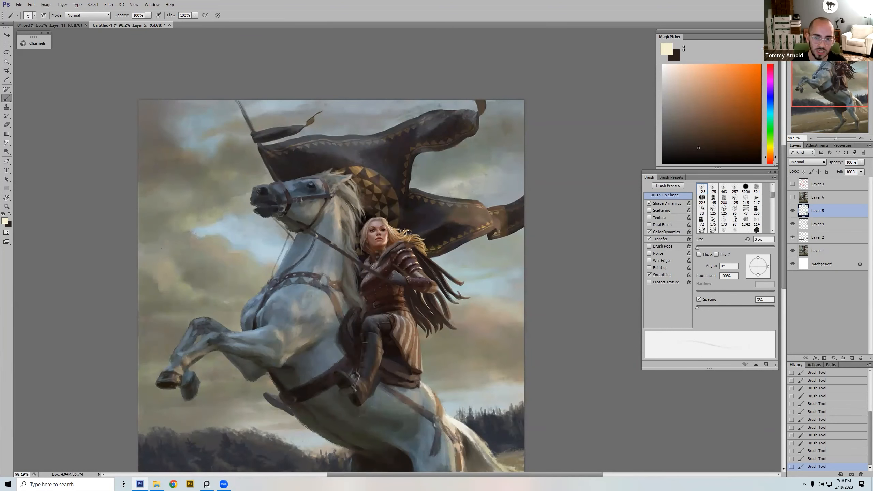
key("bracketright")
key("bracketright")
key("bracketright")
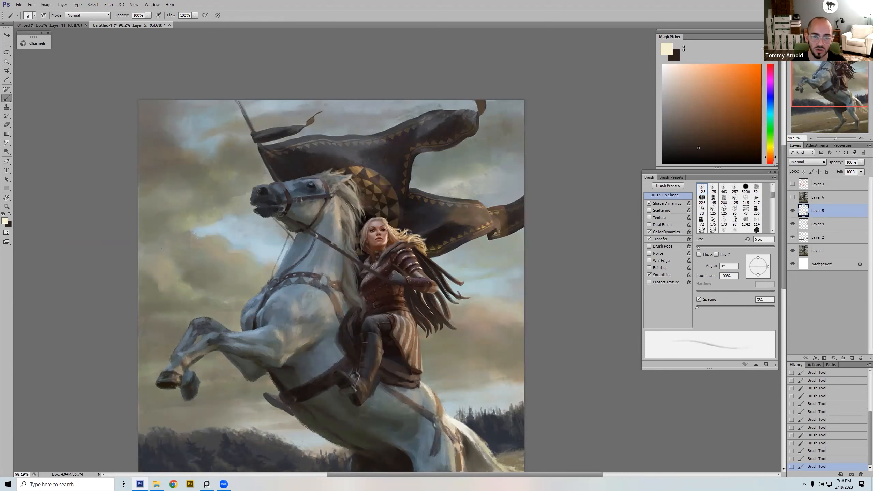
Step: Soften the new highlights in the rider's hair beside the shoulder with a 100 px eraser
key("e")
left_click_drag(396, 249, 401, 245)
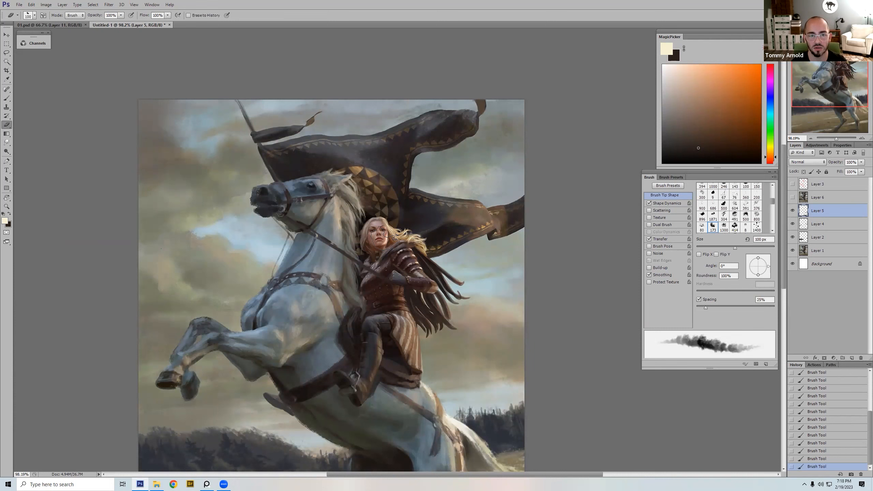
key("ctrl+minus")
key("ctrl+minus")
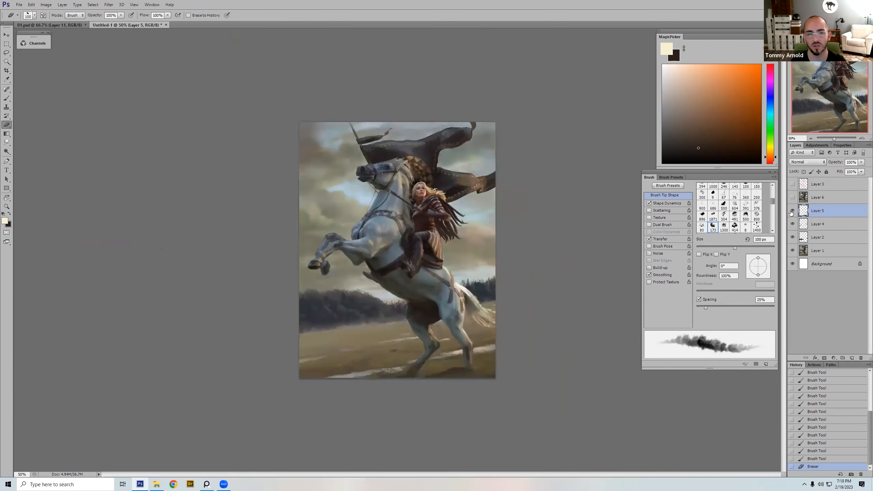
Step: Toggle Layer 5's visibility repeatedly to compare the whole painting before and after the paint-over
left_click(792, 212)
left_click(792, 213)
left_click(792, 213)
left_click(792, 213)
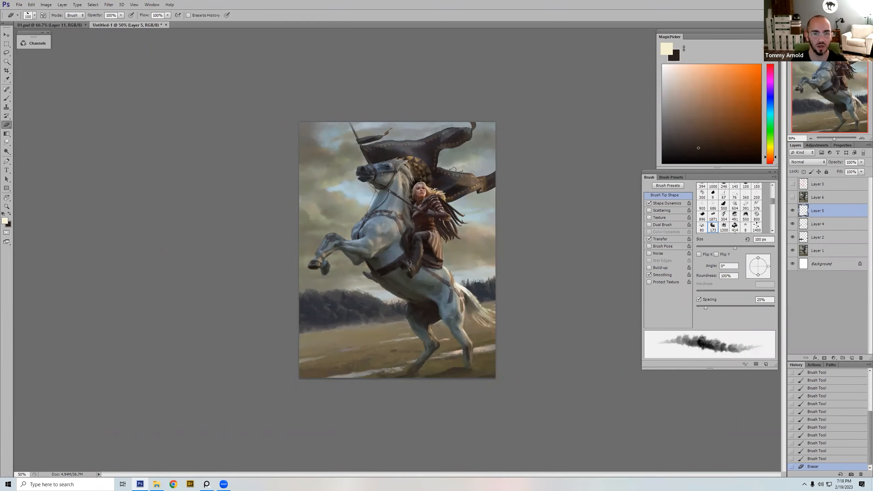
Step: Outline the banner's dark area with the Lasso, and load Layer 5's painted areas as a selection to examine their extent
key("l")
mouse_move(418, 149)
left_mouse_down()
mouse_move(374, 151)
mouse_move(421, 148)
left_mouse_up()
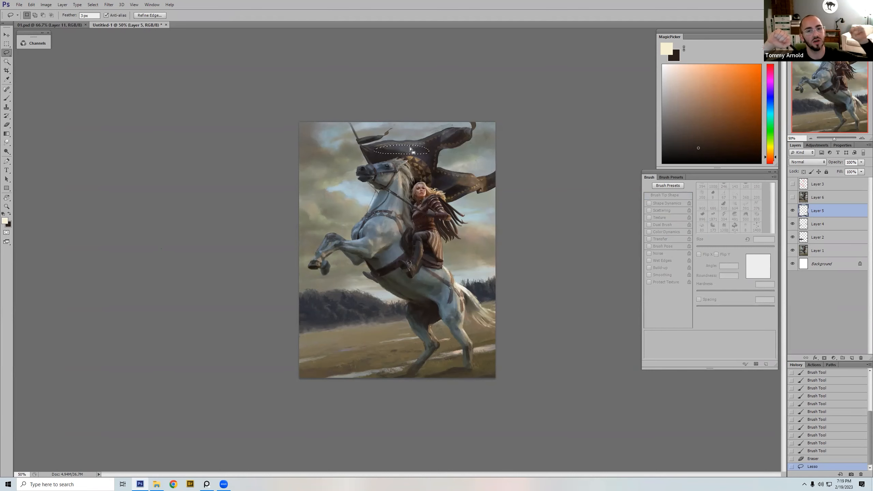
key("ctrl+d")
left_click(803, 211, "ctrl")
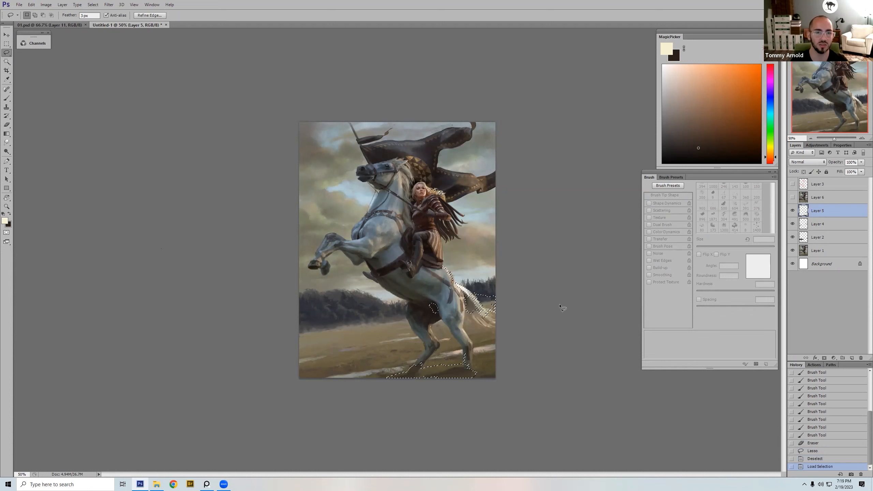
key("ctrl+d")
Step: Try to paint sampled pale blue sky beside the horse's neck with an 80 px brush
key("b")
left_click(349, 191, "alt")
key("bracketright")
key("bracketright")
key("bracketright")
key("bracketright")
key("bracketright")
key("bracketright")
key("bracketright")
key("bracketright")
left_click_drag(358, 208, 351, 201)
key("ctrl+z")
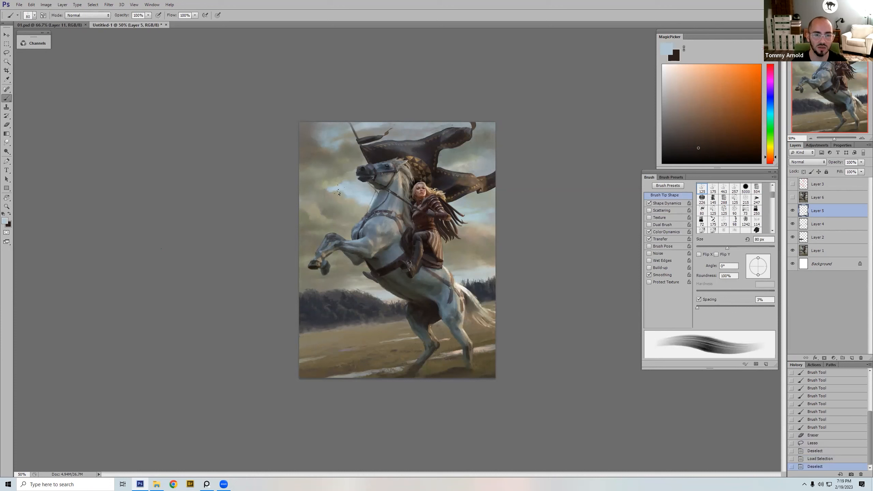
Step: Try a smaller pale blue stroke in the sky beside the horse's neck with a 35 px brush
key("bracketleft")
key("bracketleft")
key("bracketleft")
key("bracketleft")
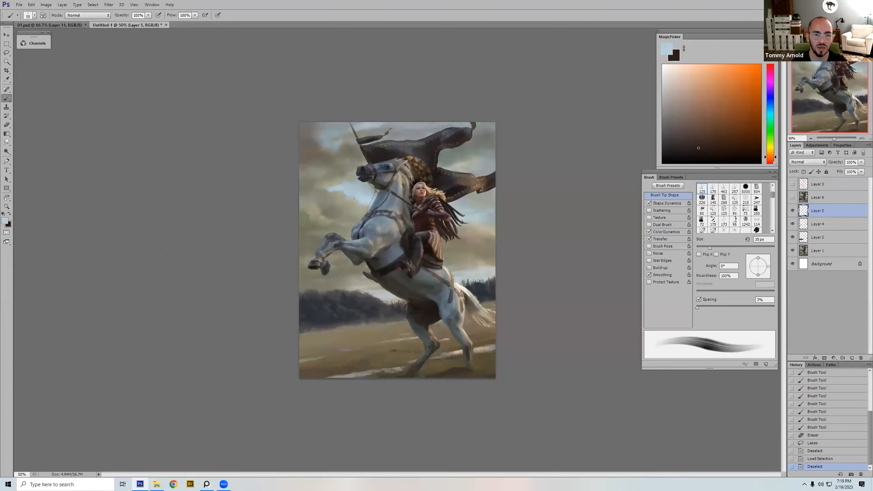
left_click_drag(358, 203, 352, 199)
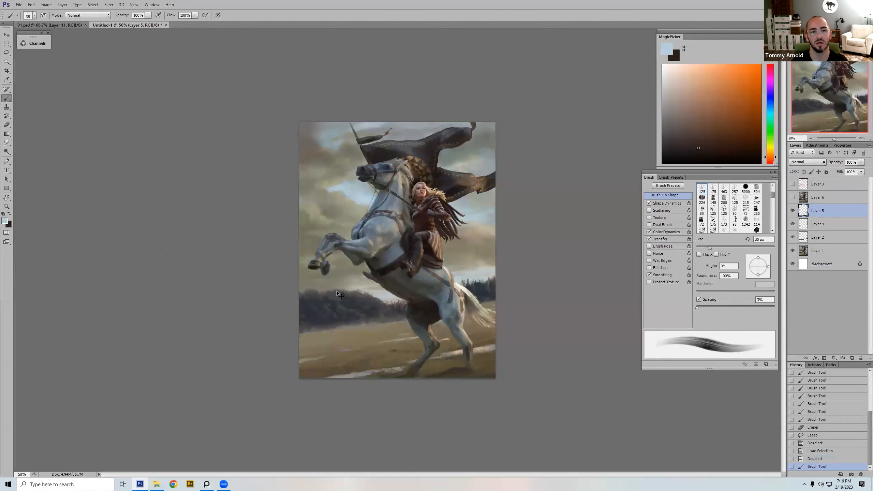
key("ctrl+z")
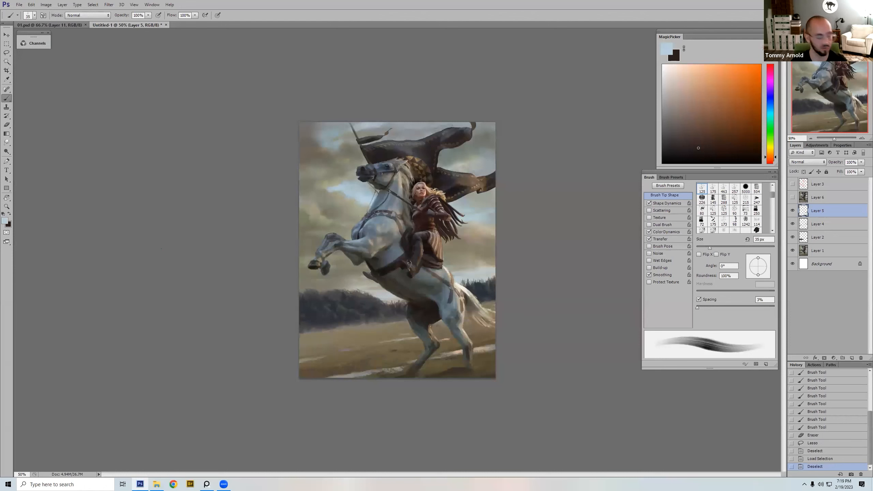
Step: Choose a soft textured brush for the sky and reduce its size to 25 px, undoing the test stroke
right_click(371, 183)
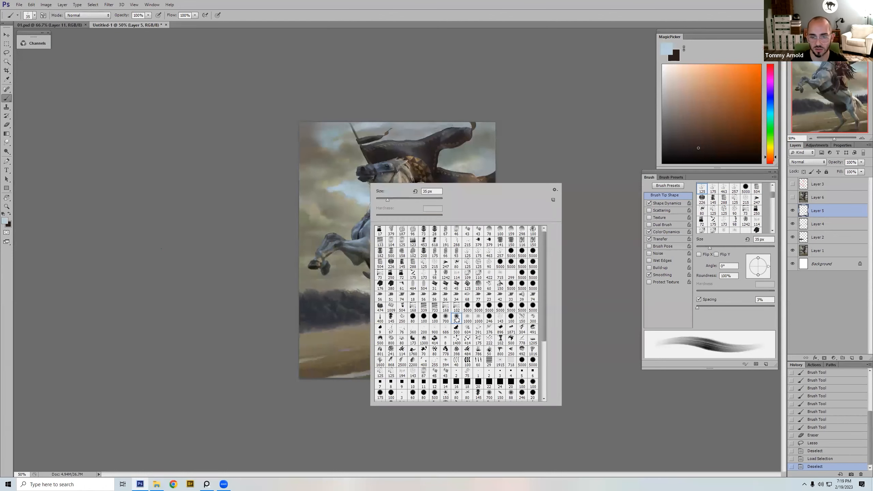
double_click(439, 296)
key("bracketright")
key("bracketright")
key("bracketright")
mouse_move(378, 196)
left_mouse_down()
mouse_move(447, 220)
mouse_move(351, 323)
mouse_move(433, 333)
left_mouse_up()
key("ctrl+z")
key("bracketleft")
key("bracketleft")
key("bracketleft")
key("bracketleft")
key("bracketleft")
key("bracketleft")
key("bracketleft")
key("bracketleft")
key("bracketleft")
Step: Blend the edges of the blue sky patch with sampled cloud color, reducing the soft brush to 15 px
key("bracketleft")
key("bracketleft")
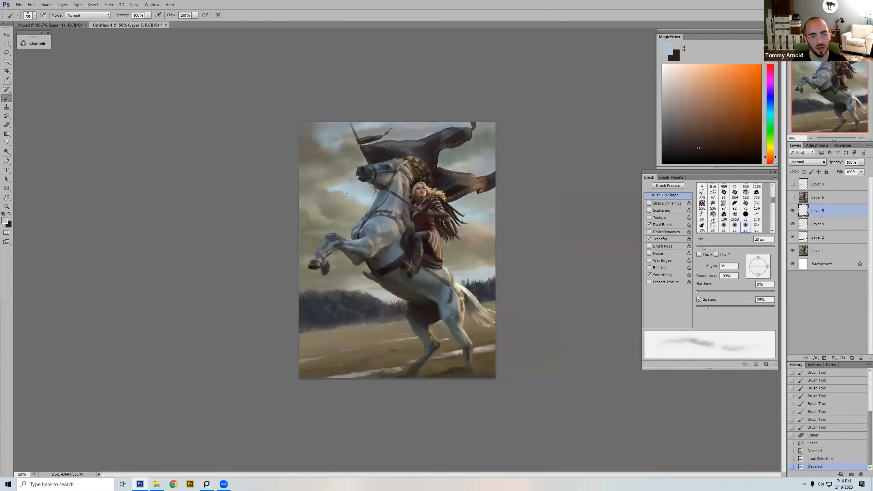
Step: Paint soft pale blue dabs into the sky opening between the horse's muzzle and chest, enlarging the brush along the way
mouse_move(357, 201)
left_mouse_down()
mouse_move(353, 190)
mouse_move(366, 201)
mouse_move(344, 196)
left_mouse_up()
left_click(343, 195, "alt")
key("bracketright")
key("bracketright")
key("bracketright")
left_click(353, 191, "alt")
key("bracketright")
key("bracketright")
key("bracketright")
key("bracketright")
left_click(354, 201, "alt")
key("bracketright")
left_click(368, 203, "alt")
key("bracketleft")
key("bracketleft")
key("bracketleft")
left_click(360, 197, "alt")
key("bracketright")
key("bracketleft")
left_click(346, 198, "alt")
key("bracketright")
left_click(349, 194, "alt")
Step: Refine the narrow far end of the blue sky patch with sampled tan cloud color, using a 10 to 15 px brush
key("bracketleft")
key("bracketleft")
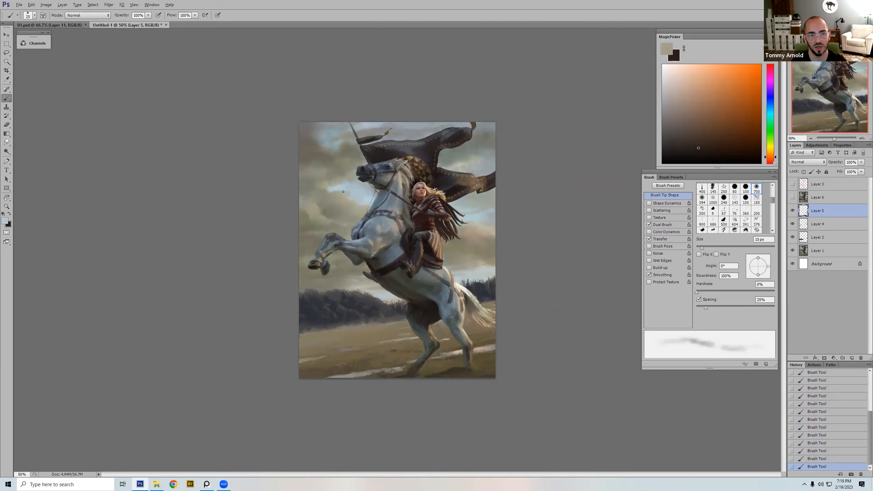
key("bracketright")
key("bracketleft")
key("bracketleft")
key("bracketleft")
left_click(345, 190, "alt")
key("bracketright")
key("bracketright")
key("bracketright")
key("bracketright")
key("bracketleft")
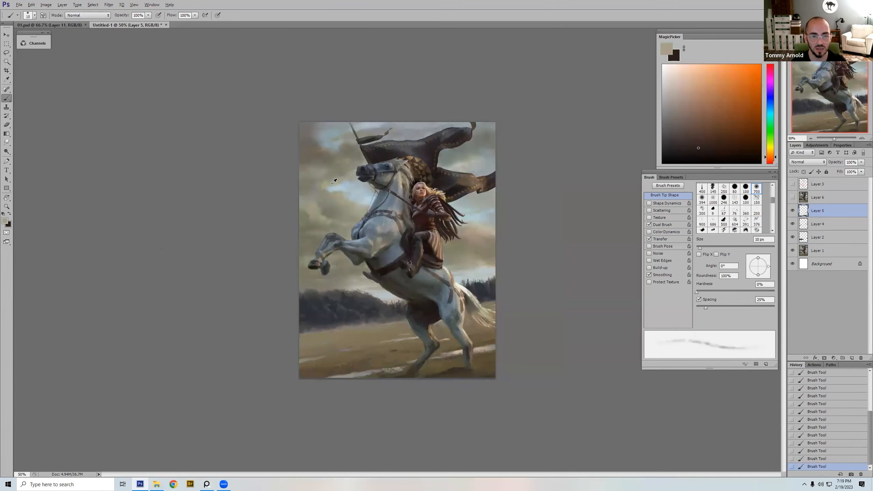
key("bracketright")
left_click(334, 184, "alt")
left_click(326, 187, "alt")
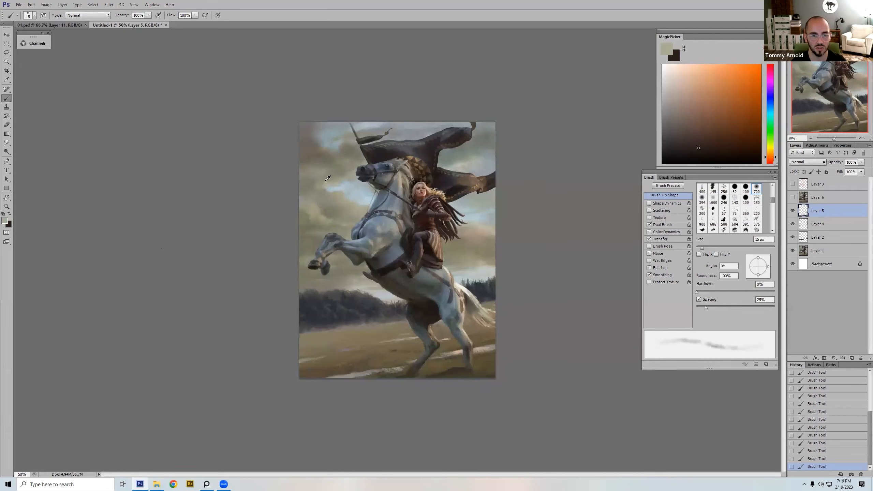
Step: Work sampled grey-olive cloud tones around the outer end of the blue patch with the soft brush at 15 to 25 px
key("bracketright")
key("bracketright")
left_click(317, 176, "alt")
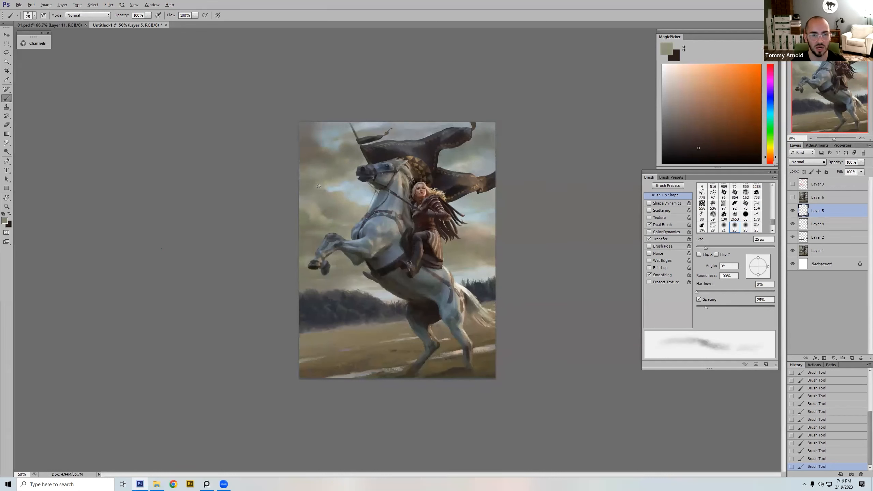
key("bracketleft")
key("bracketleft")
left_click(337, 203, "alt")
key("bracketleft")
key("bracketleft")
key("bracketleft")
key("bracketright")
key("bracketright")
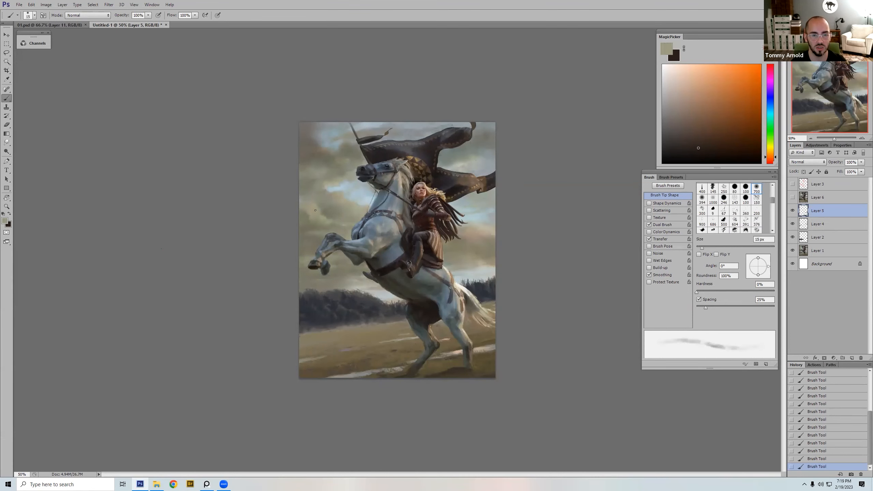
Step: Try framing the blue sky patch beside the horse's neck with a 20 px hard round brush
left_click(743, 70)
key("bracketleft")
key("bracketleft")
key("bracketleft")
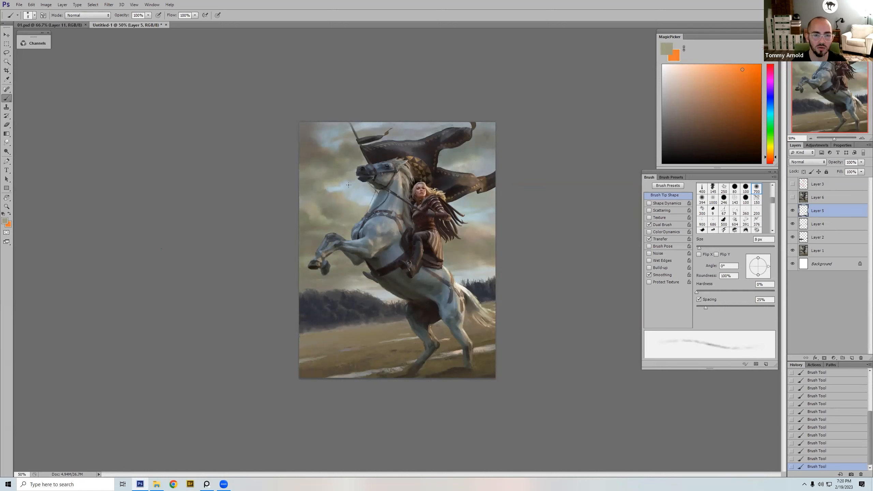
right_click(348, 185)
double_click(425, 263)
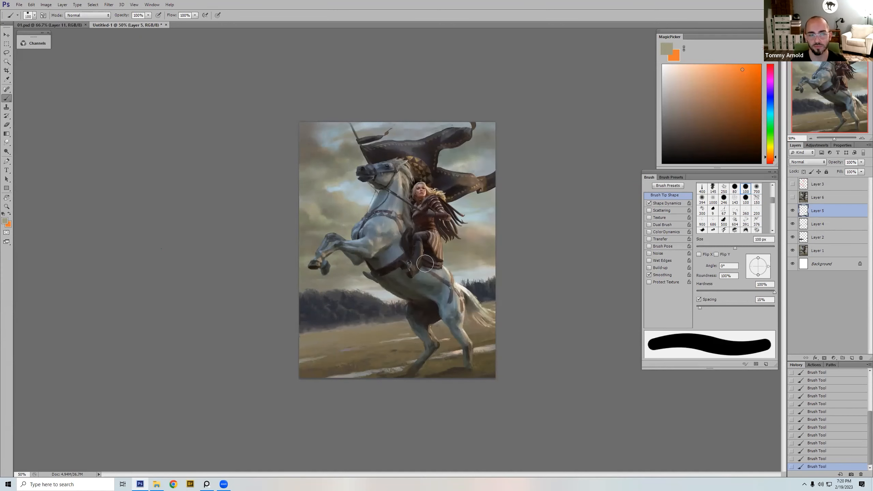
key("bracketleft")
key("bracketleft")
key("bracketleft")
key("bracketleft")
key("bracketleft")
key("bracketleft")
key("bracketleft")
key("bracketleft")
key("bracketleft")
key("bracketleft")
key("bracketleft")
mouse_move(349, 179)
left_mouse_down()
mouse_move(310, 201)
mouse_move(356, 198)
left_mouse_up()
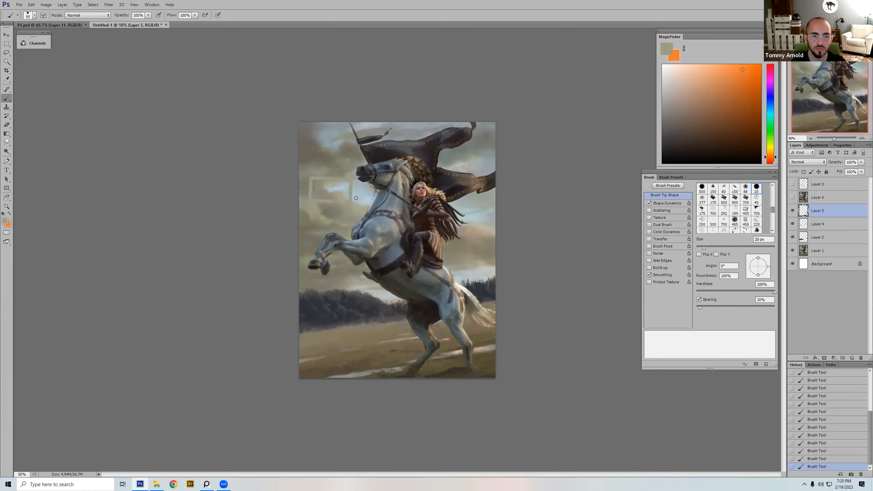
key("ctrl+z")
Step: Compare the sky beside the horse's head with Layer 5 hidden and shown, in full view and close up
left_click(792, 211)
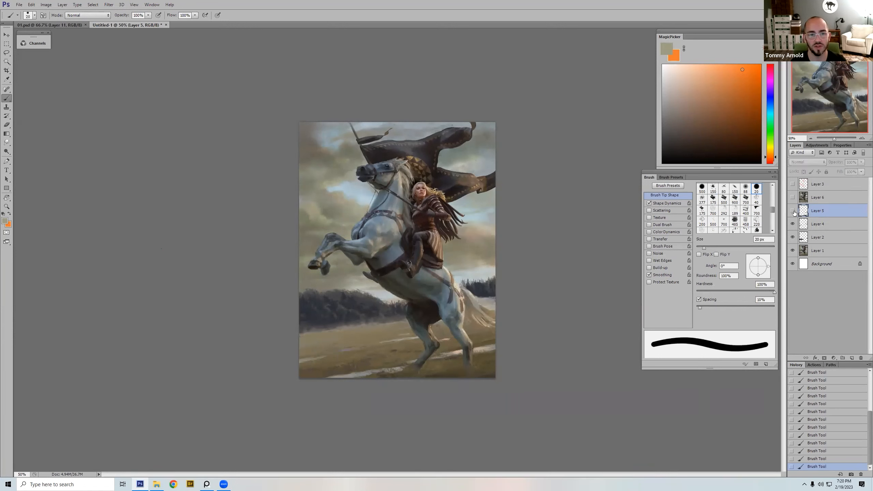
left_click(793, 211)
left_click(793, 211)
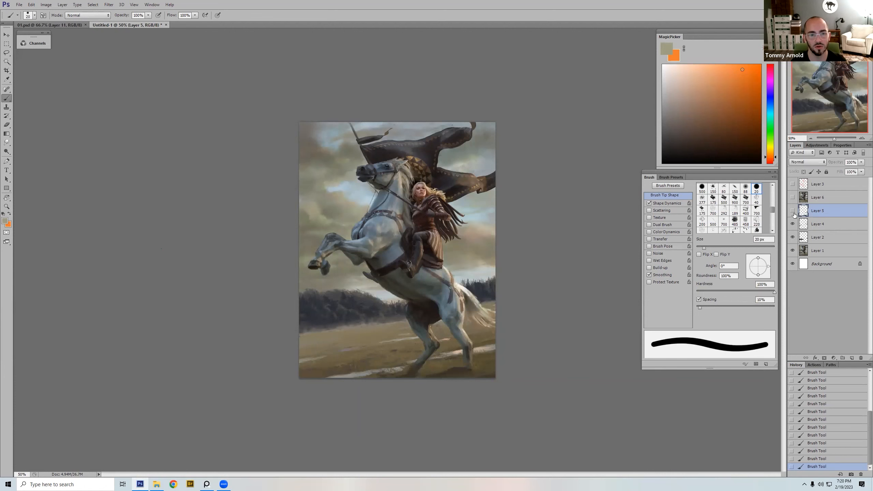
left_click(793, 211)
key("z")
left_click_drag(319, 242, 437, 159)
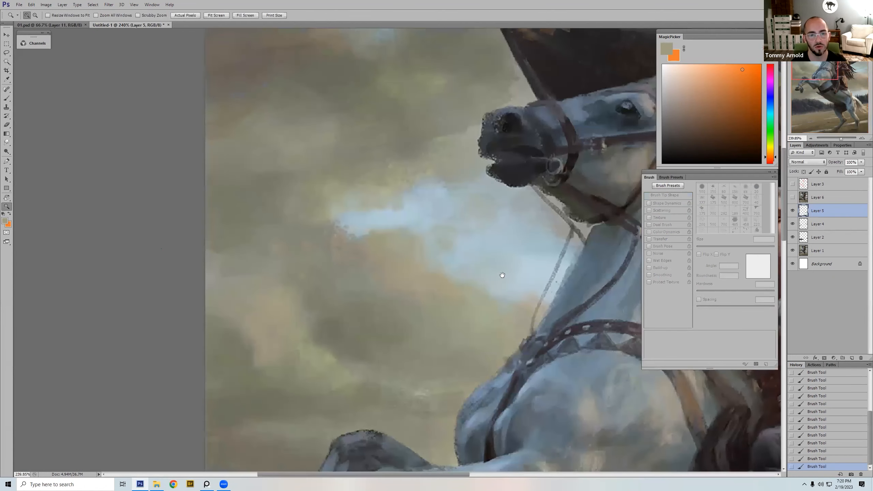
left_click(792, 211)
left_click(793, 210)
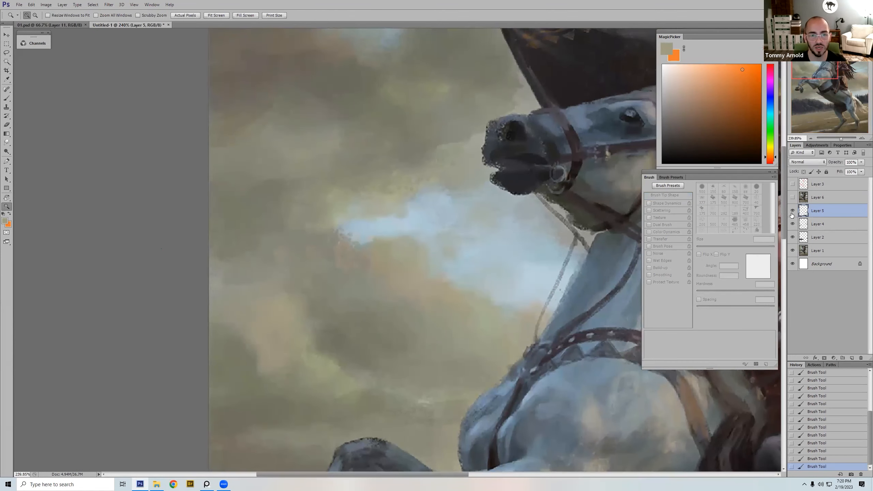
left_click(792, 215)
left_click(792, 217)
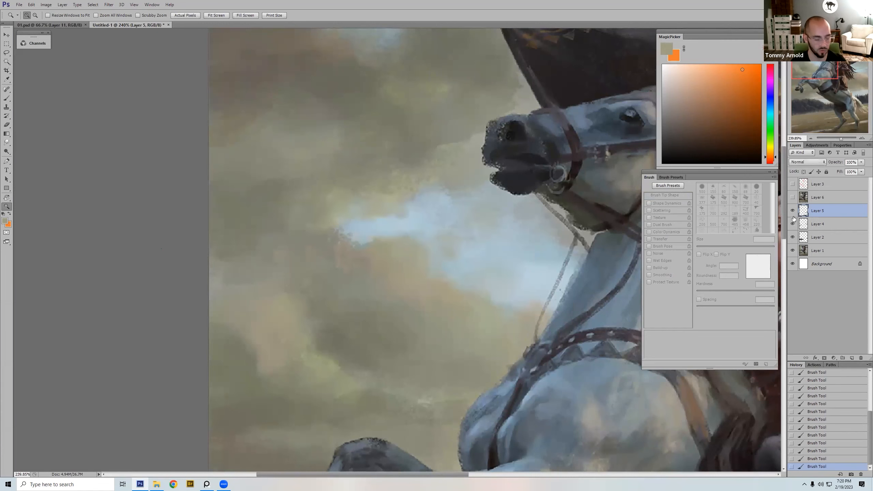
Step: Return to the whole painting at 50% and toggle Layer 5's visibility to compare before and after
key("ctrl+0")
key("ctrl+minus")
key("ctrl+minus")
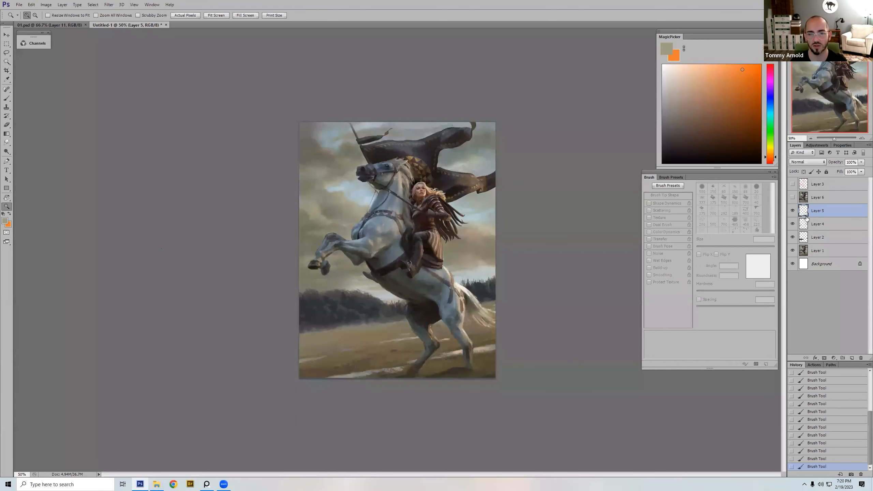
left_click(792, 211)
left_click(793, 210)
left_click(792, 210)
left_click(792, 210)
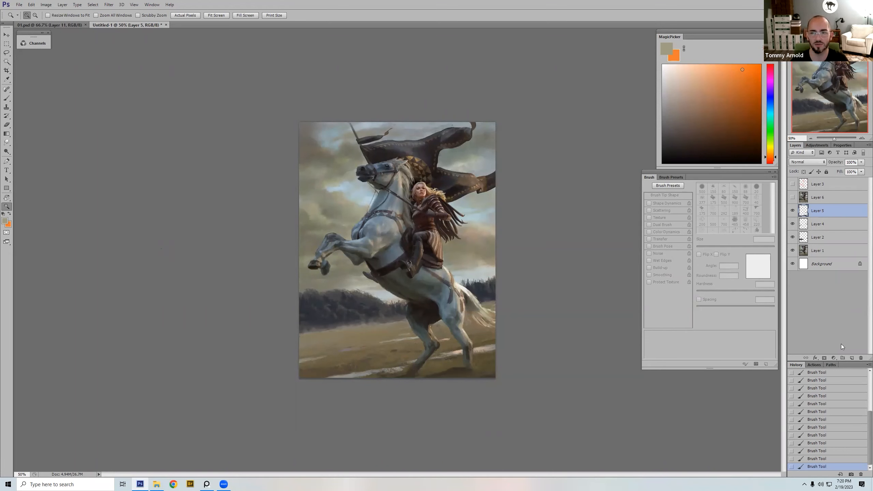
Step: Add a new layer above Layer 5 and paste into it a copy of the area covered by Layer 2
left_click(853, 359)
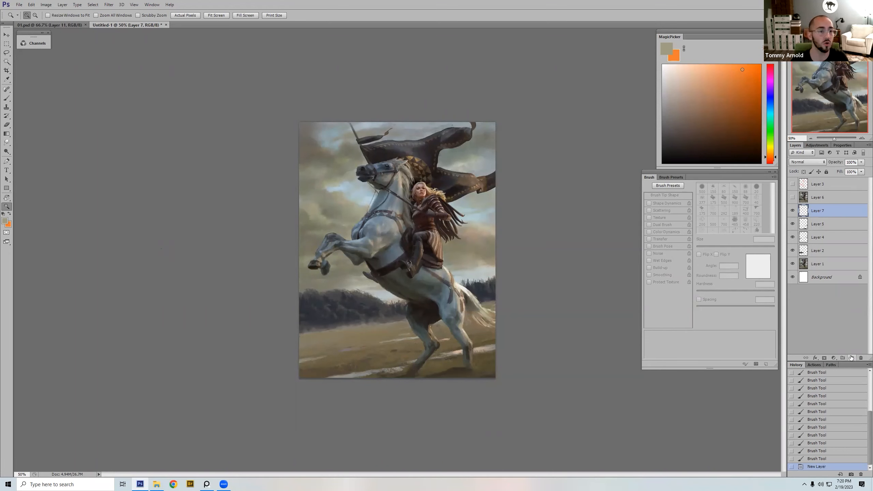
key("b")
right_click(421, 236)
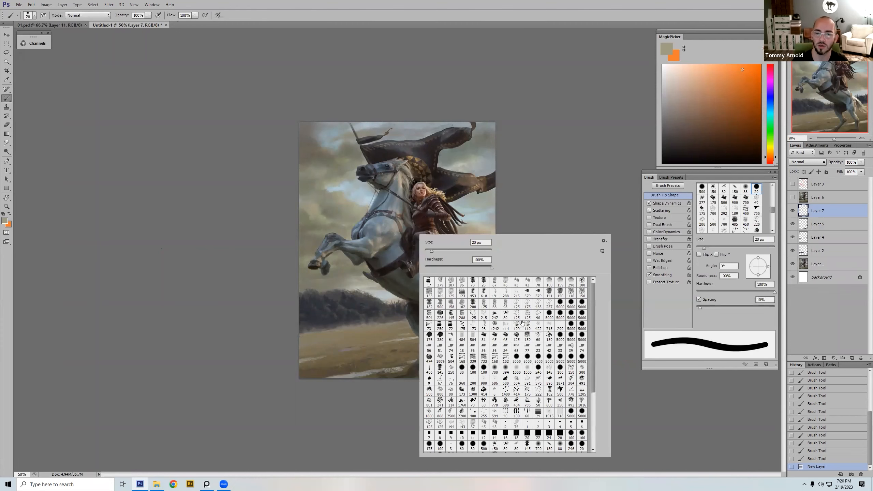
double_click(528, 336)
key("l")
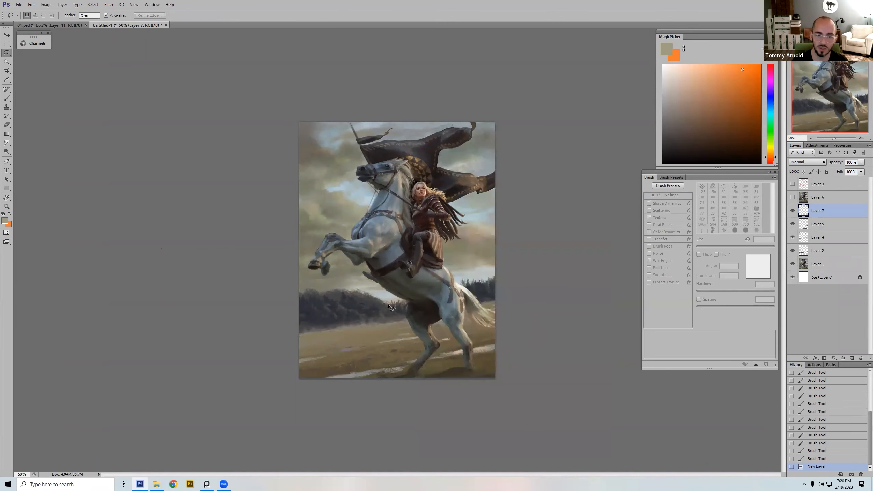
left_click(803, 250, "ctrl")
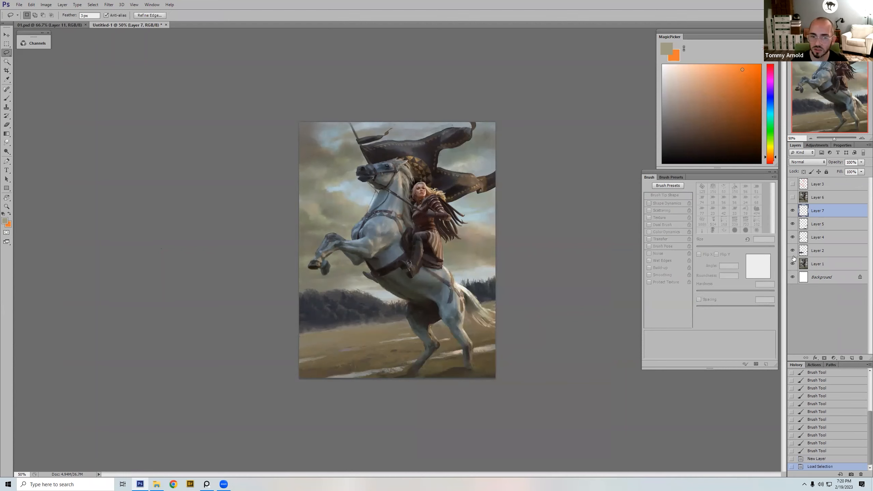
key("ctrl+c")
key("ctrl+v")
Step: Shift the hue of the pasted copy on Layer 7 in the negative direction with Hue/Saturation
key("ctrl+l")
left_click(765, 174)
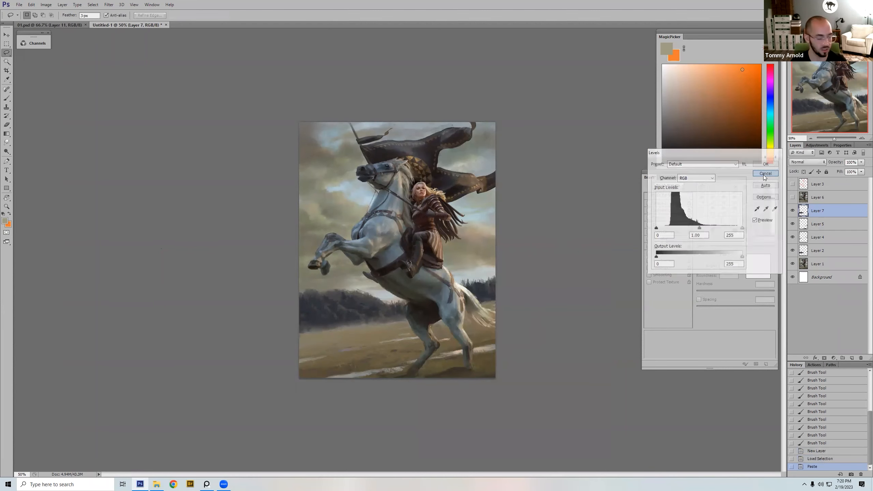
key("ctrl+u")
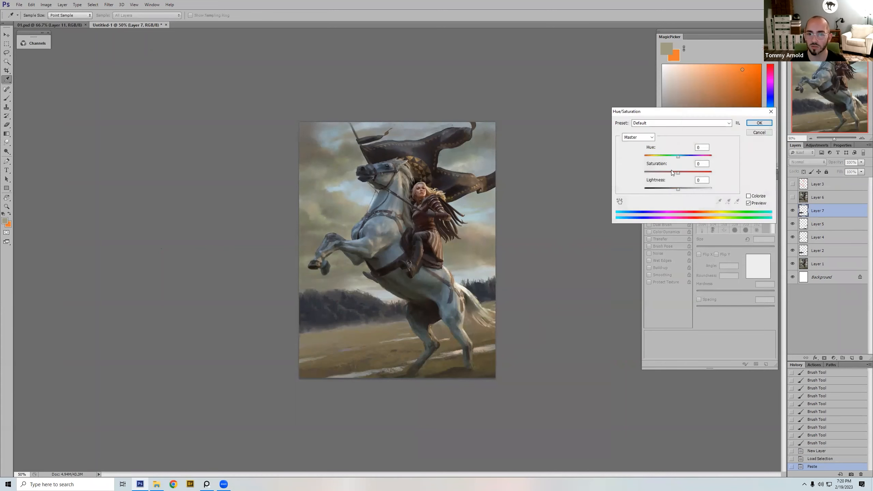
left_click_drag(678, 156, 662, 157)
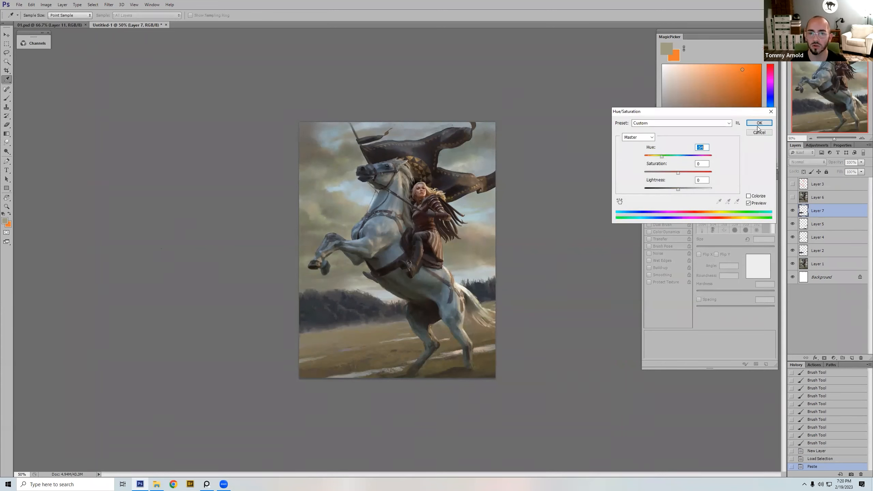
left_click(760, 123)
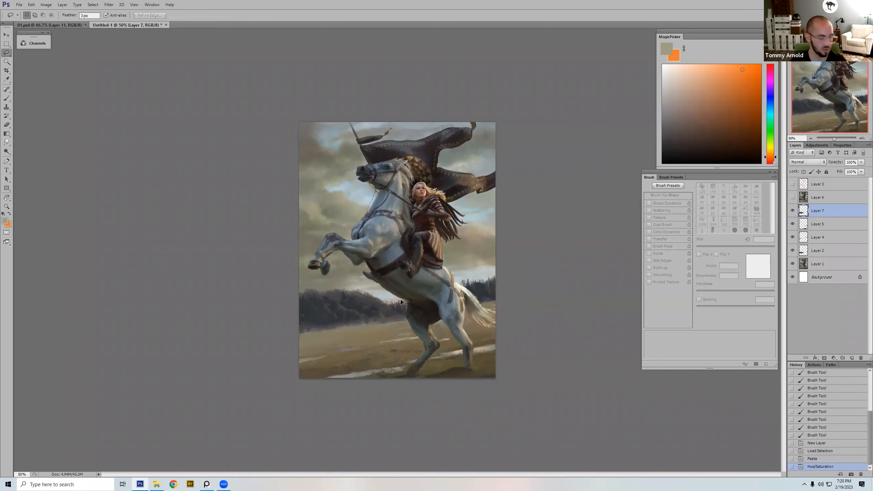
Step: Try erasing parts of the hue-shifted copy with a speckled 175 px eraser
key("e")
right_click(405, 224)
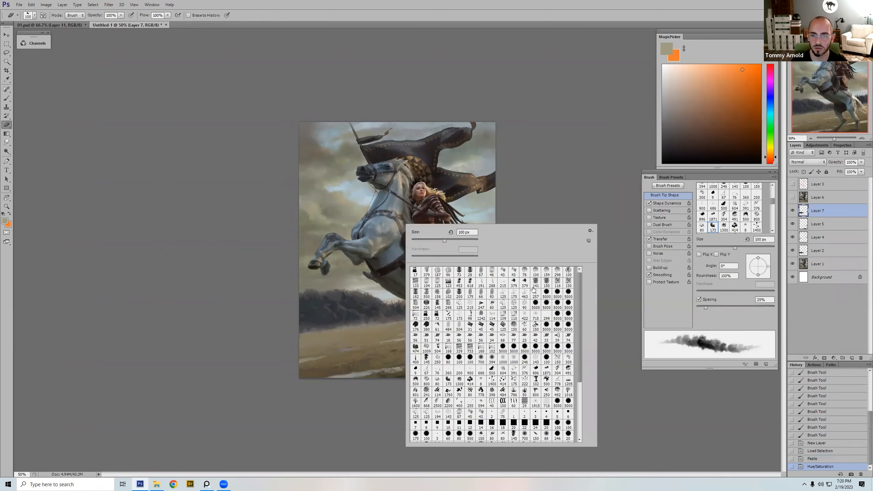
double_click(516, 369)
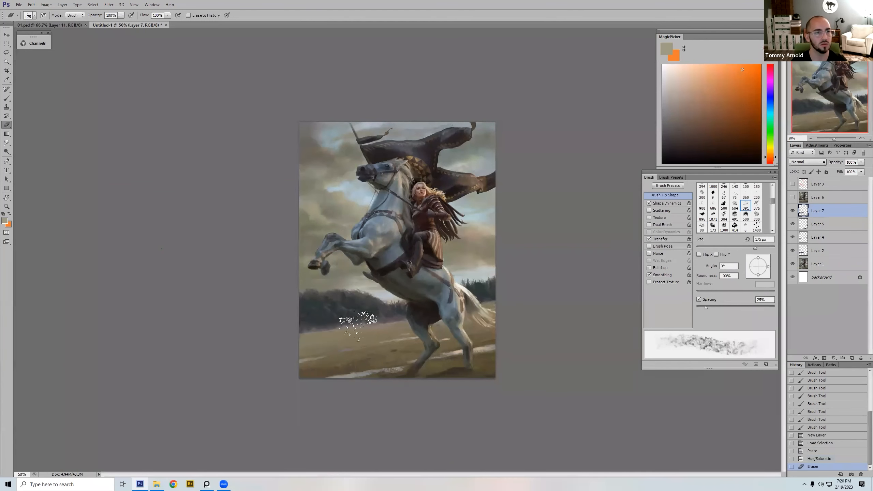
key("bracketright")
key("bracketright")
key("bracketright")
Step: Break up Layer 7's hue-shifted copy below the tree line with a 250 px textured eraser, and compare with the layer hidden
right_click(400, 240)
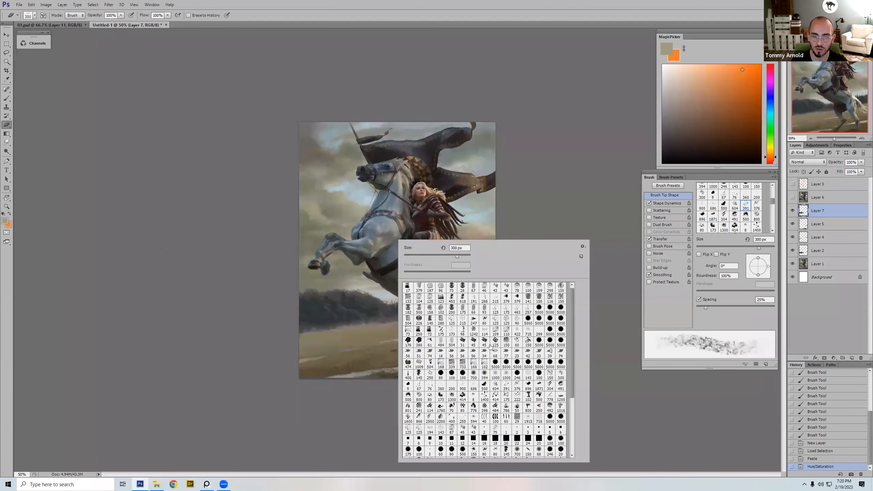
left_click(528, 341)
key("Return")
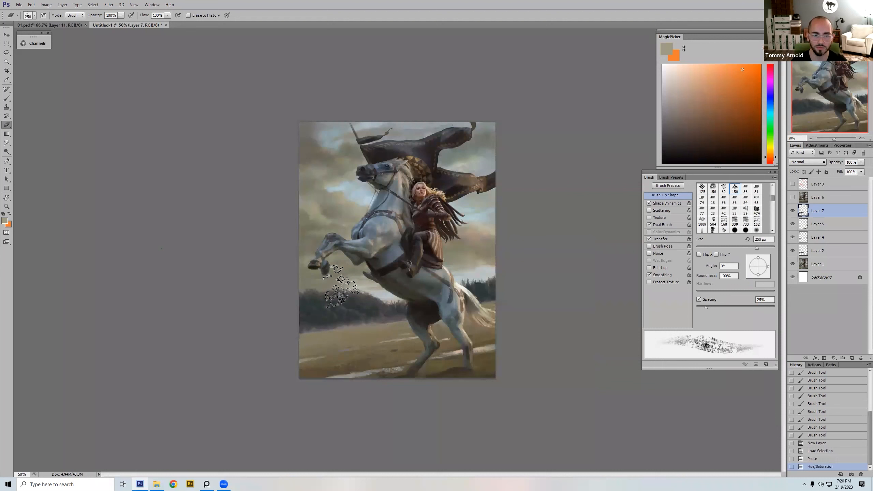
key("bracketright")
key("bracketright")
key("bracketright")
left_click_drag(339, 330, 490, 322)
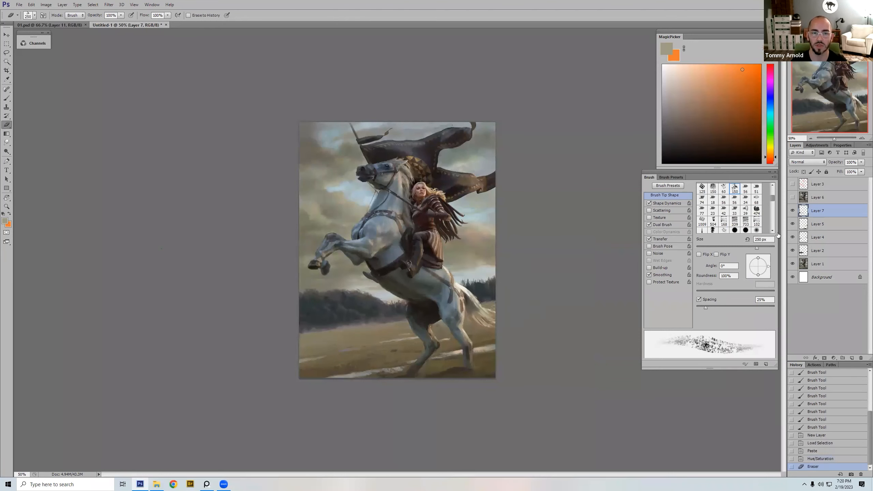
left_click(793, 211)
left_click(793, 211)
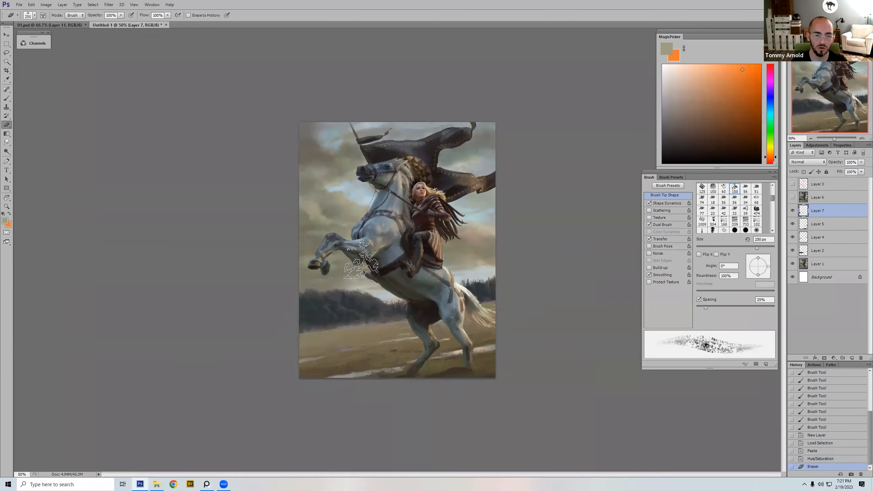
Step: Try 20 px brush strokes across the field and along the distant tree line
key("b")
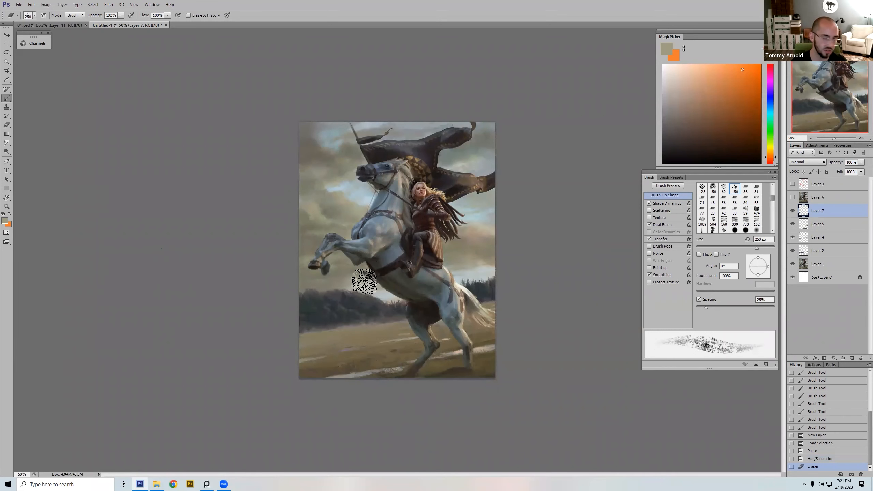
key("bracketleft")
key("bracketleft")
key("bracketleft")
key("bracketleft")
key("bracketleft")
key("bracketleft")
key("bracketleft")
key("bracketleft")
key("bracketleft")
key("bracketleft")
key("bracketleft")
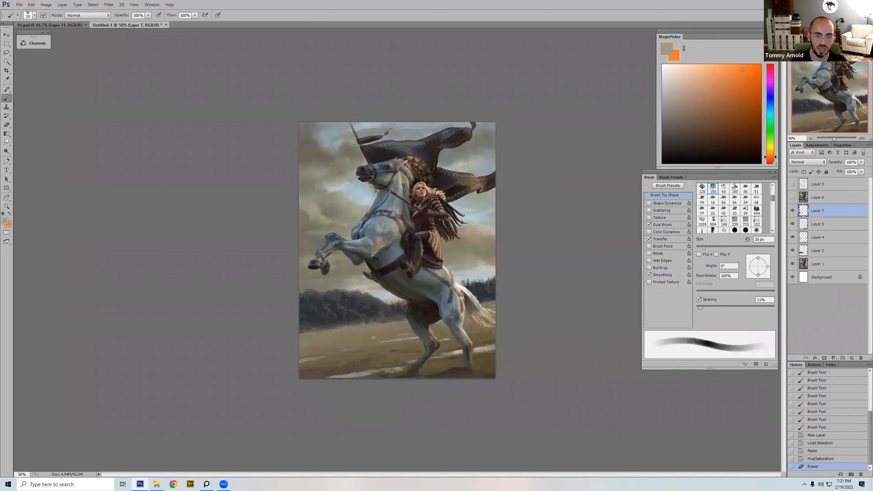
left_click_drag(410, 330, 323, 340)
key("ctrl+z")
left_click_drag(323, 301, 309, 305)
key("ctrl+z")
Step: Sample a grey tone near the distant tree line and dab it over the trees with the 422 px textured brush reduced to 70 px
right_click(391, 248)
double_click(512, 339)
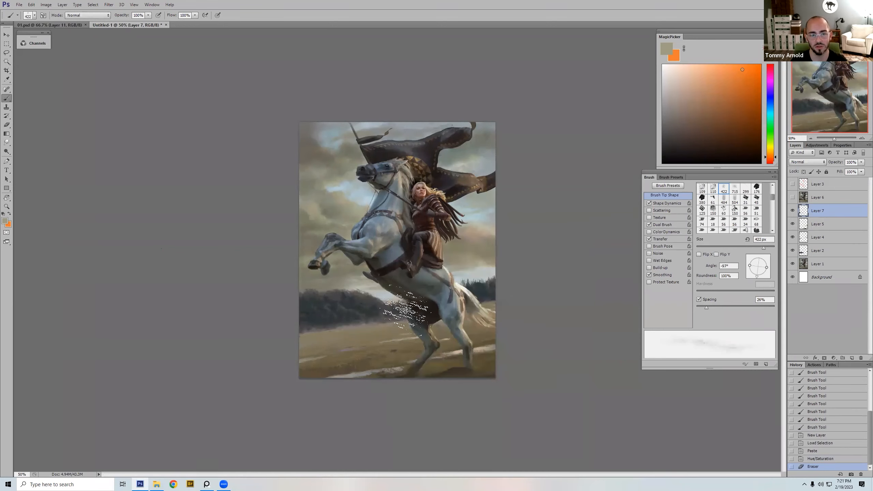
left_click(334, 282, "alt")
key("bracketleft")
key("bracketleft")
key("bracketleft")
key("bracketleft")
key("bracketleft")
key("bracketleft")
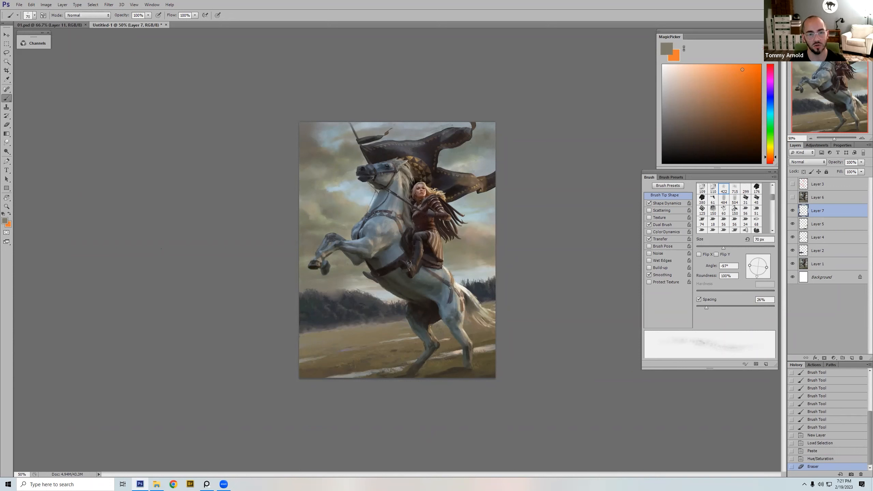
left_click_drag(341, 294, 348, 298)
left_click_drag(348, 297, 360, 289)
left_click(347, 304, "alt")
left_click(350, 286, "alt")
Step: Add a stroke along the lower edge of the distant trees with the textured brush at 80 px
key("bracketright")
key("bracketright")
key("bracketright")
key("bracketright")
key("bracketleft")
key("bracketleft")
key("bracketleft")
key("bracketleft")
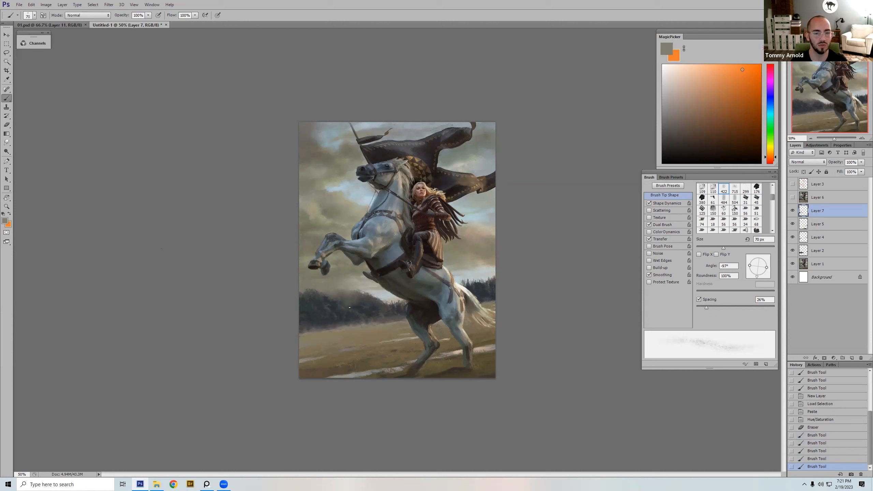
key("bracketright")
left_click_drag(353, 306, 367, 317)
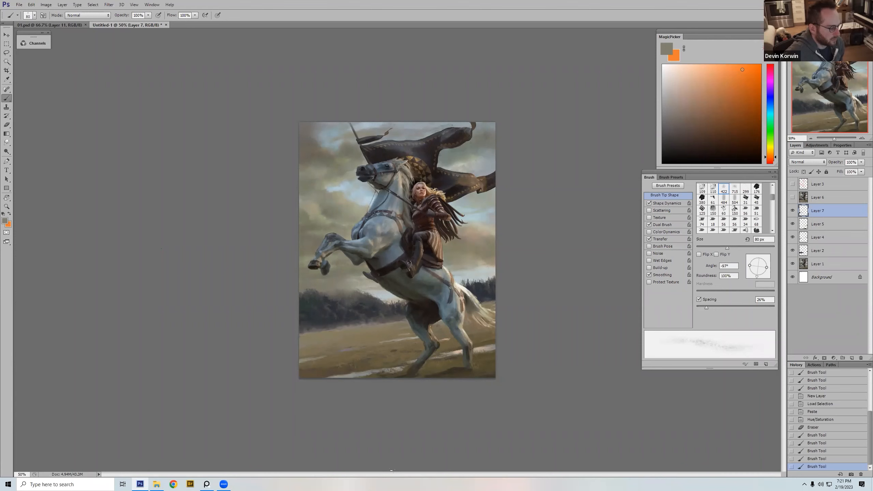
Step: Switch to the PureRef board and copy the painting of the woman in a black dress among swords
left_click(207, 484)
right_click(511, 284)
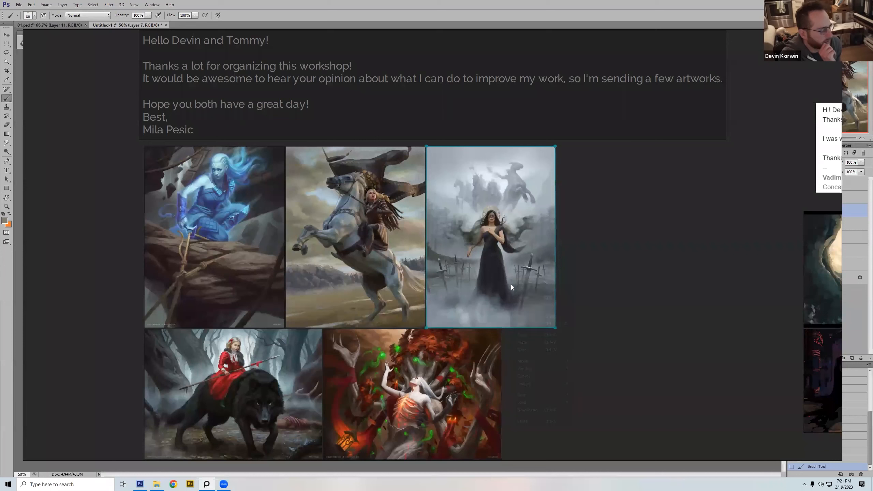
left_click(530, 336)
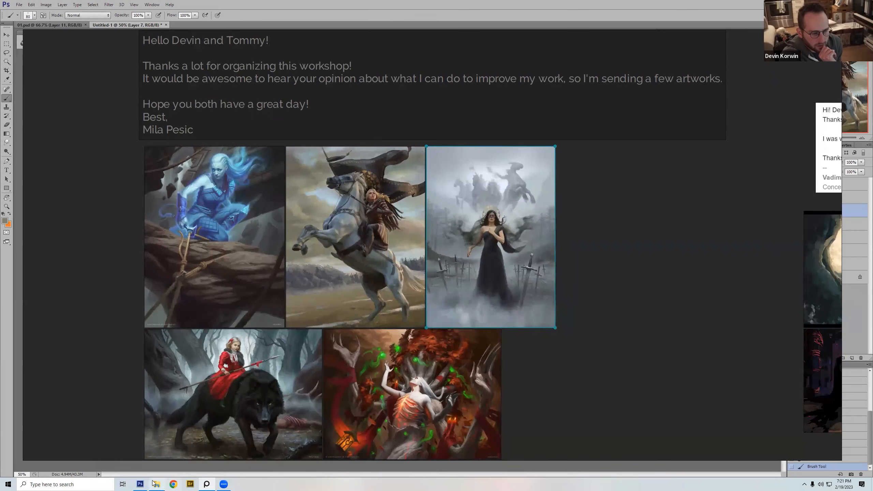
Step: Switch back to Photoshop, create a new clipboard-sized document and paste the copied painting into it
left_click(140, 484)
left_click(19, 5)
left_click(19, 14)
key("Return")
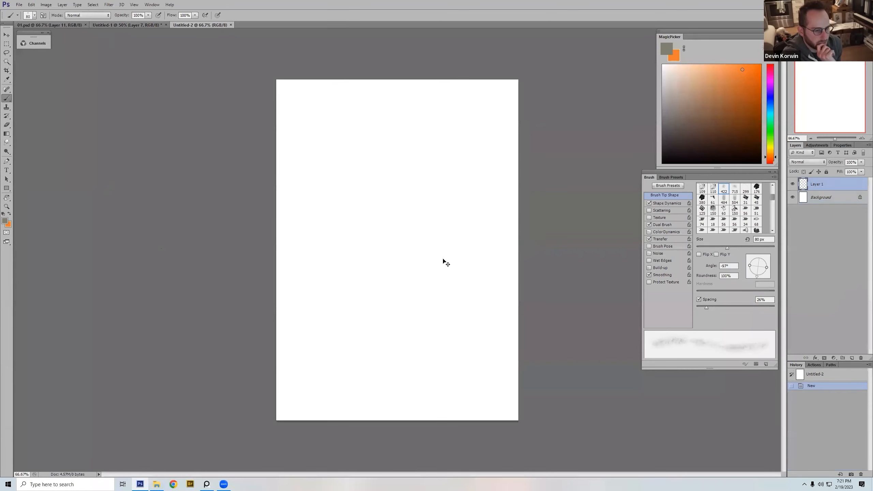
key("ctrl+v")
Step: Examine the woman, the planted swords and the ghostly riders up close, and view the painting as a whole
key("z")
left_click(328, 318)
left_click_drag(447, 315, 421, 339)
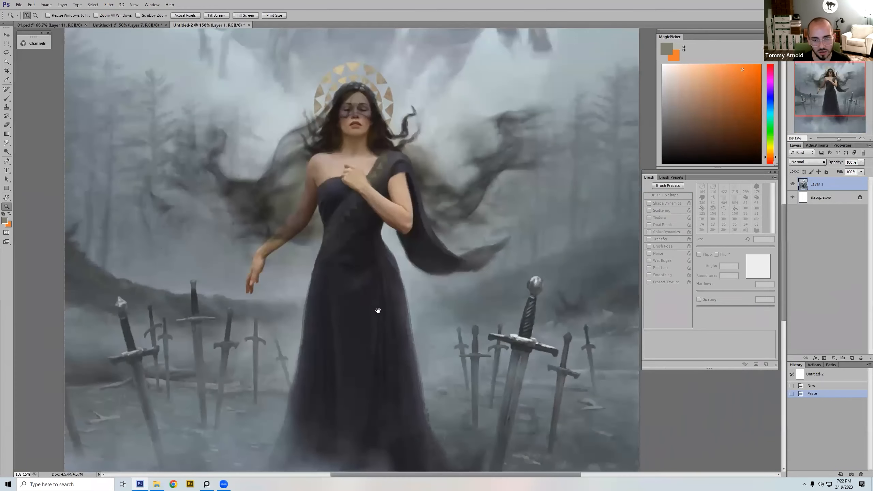
left_click_drag(368, 308, 347, 299)
mouse_move(353, 257)
left_mouse_down()
mouse_move(489, 257)
mouse_move(427, 208)
mouse_move(421, 241)
left_mouse_up()
left_click_drag(422, 125, 432, 268)
left_click_drag(442, 176, 443, 298)
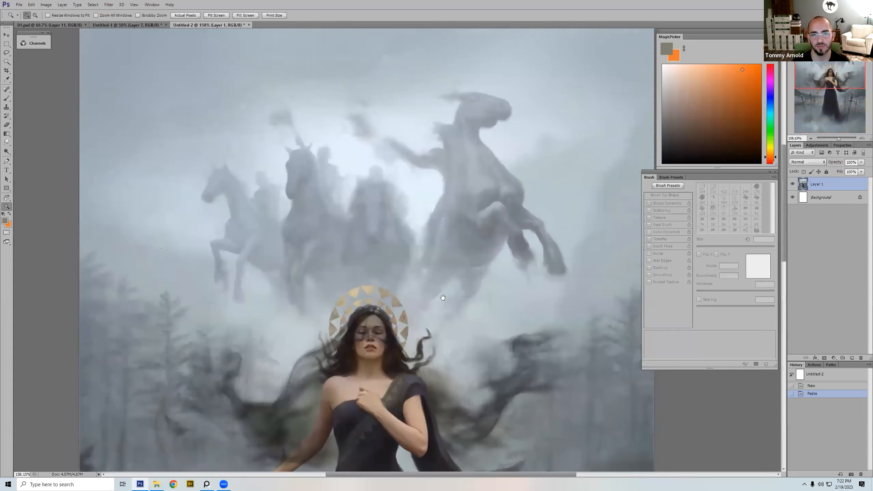
left_click_drag(492, 191, 489, 213)
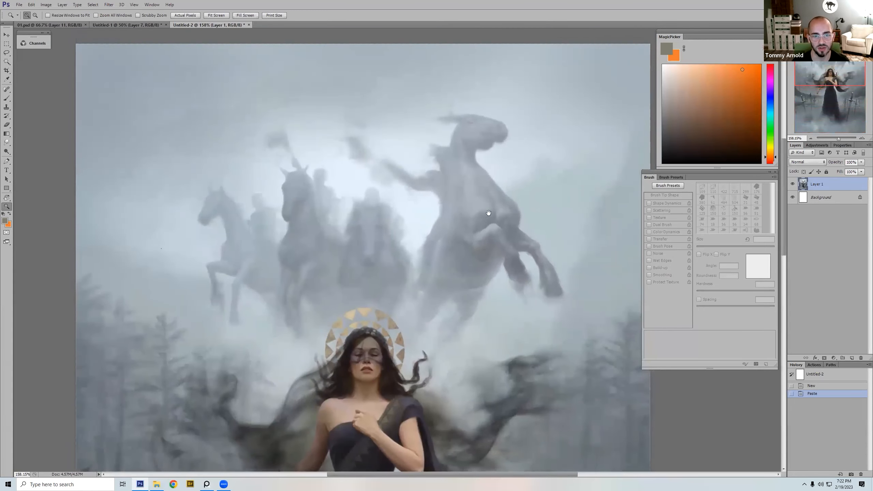
left_click_drag(547, 319, 505, 240)
left_click_drag(422, 426, 471, 260)
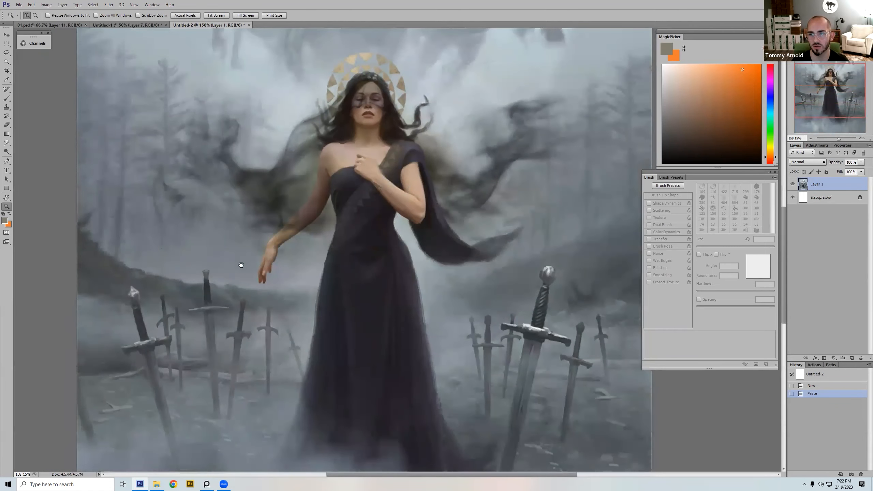
key("ctrl+0")
key("ctrl+minus")
key("ctrl+minus")
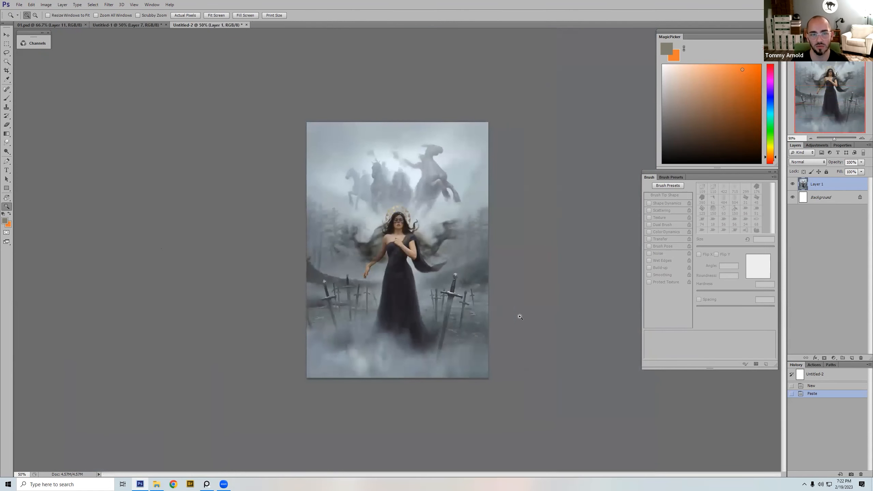
Step: Examine the misty horses in relation to the woman's face and golden halo, at full-picture and close range
key("l")
mouse_move(488, 277)
left_mouse_down()
mouse_move(414, 292)
mouse_move(290, 293)
mouse_move(422, 317)
mouse_move(490, 280)
left_mouse_up()
key("Escape")
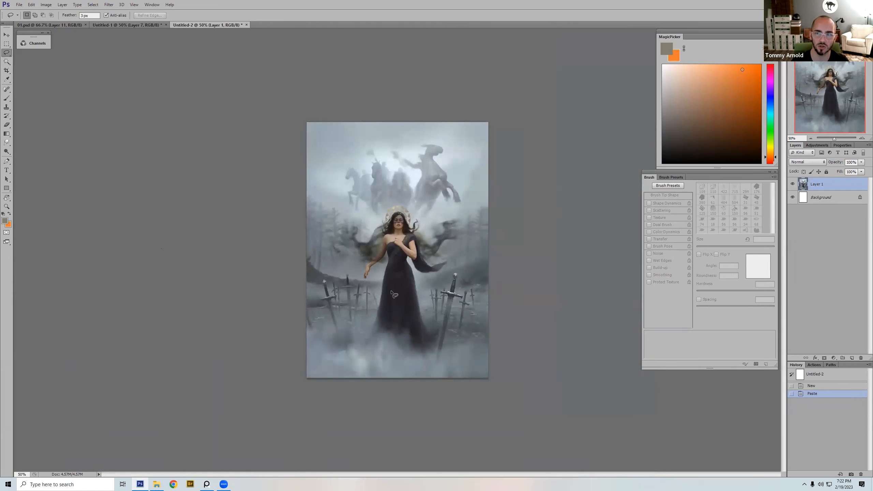
key("ctrl+plus")
key("ctrl+plus")
key("ctrl+plus")
key("ctrl+plus")
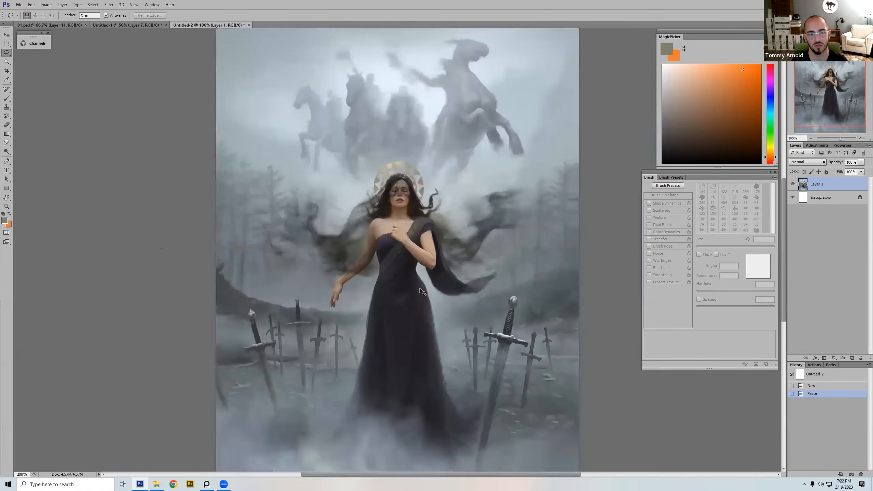
scroll(478, 385, "up", 10)
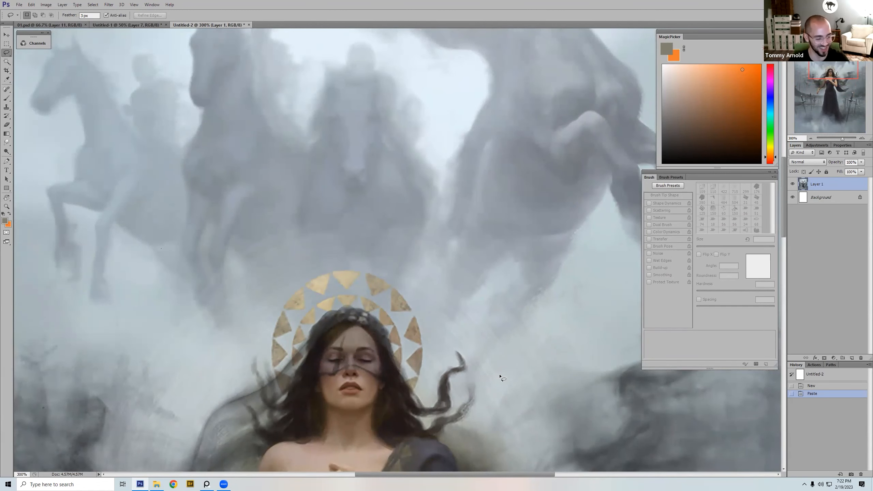
key("ctrl+0")
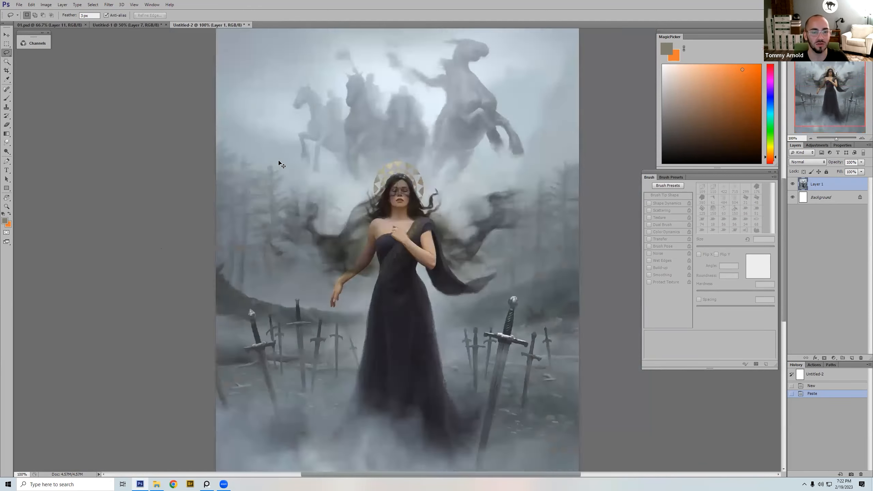
Step: Examine the smoky cloak shapes beside the woman's arm against the foggy trees, and compare them at reduced size
key("ctrl+plus")
key("ctrl+plus")
key("ctrl+plus")
left_click_drag(197, 188, 369, 306)
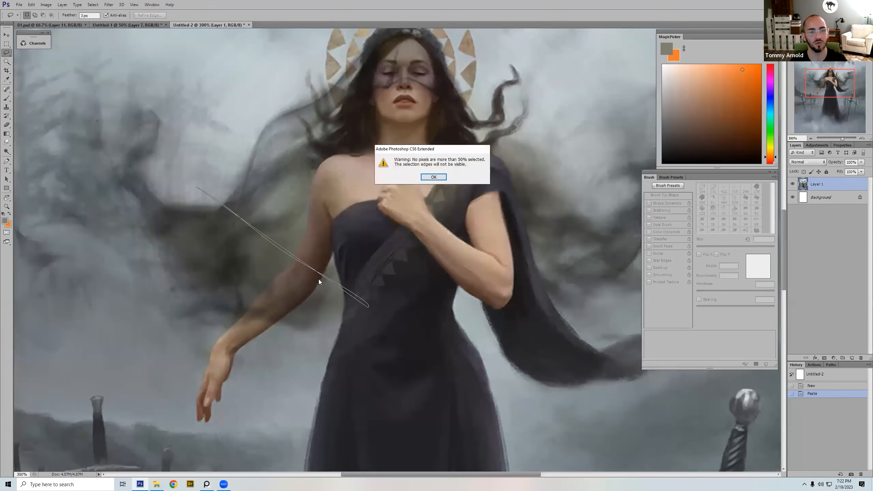
left_click(434, 177)
left_click_drag(400, 356, 429, 386)
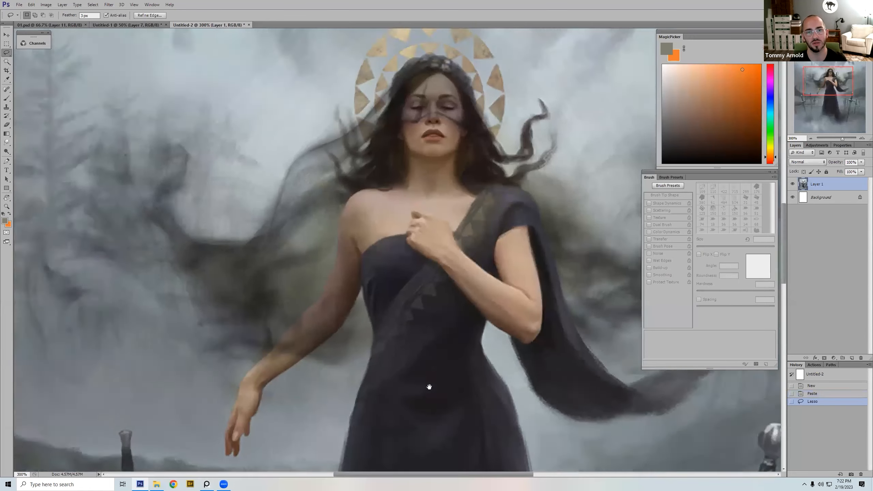
left_click_drag(156, 125, 265, 218)
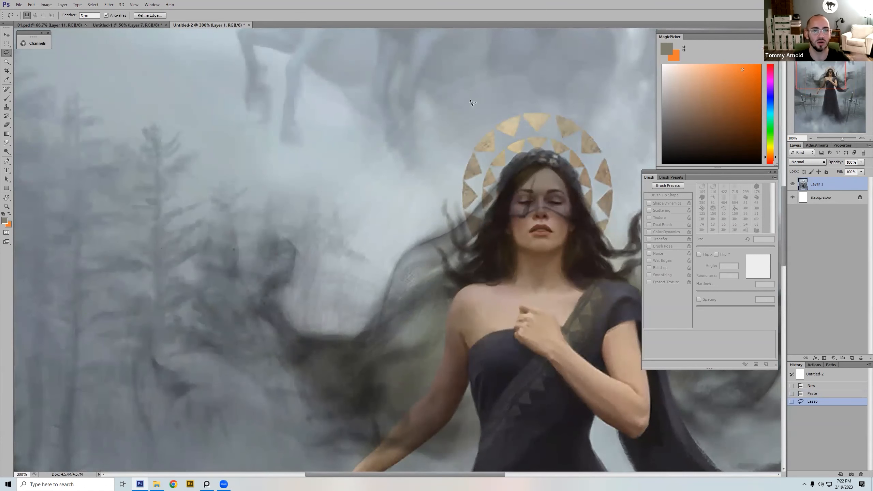
key("ctrl+minus")
key("ctrl+minus")
key("ctrl+minus")
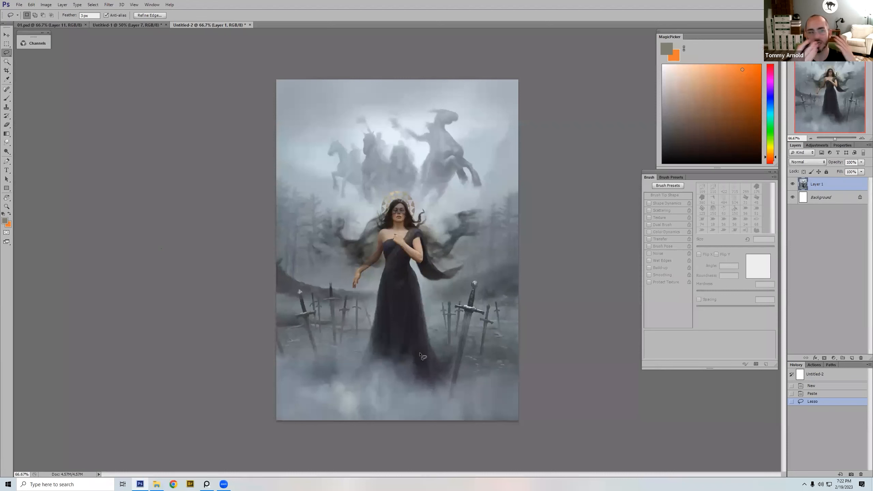
Step: Switch to the PureRef board and move the grey hooded-figure submission and the five-painting submission into the empty area away from the others
left_click(223, 484)
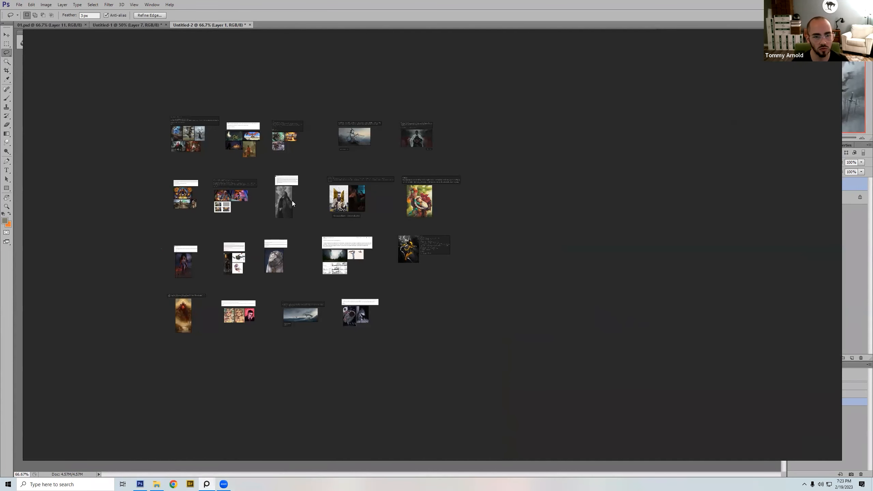
left_click_drag(293, 201, 664, 194)
left_click_drag(167, 101, 203, 163)
left_click_drag(196, 146, 714, 156)
left_click(456, 305)
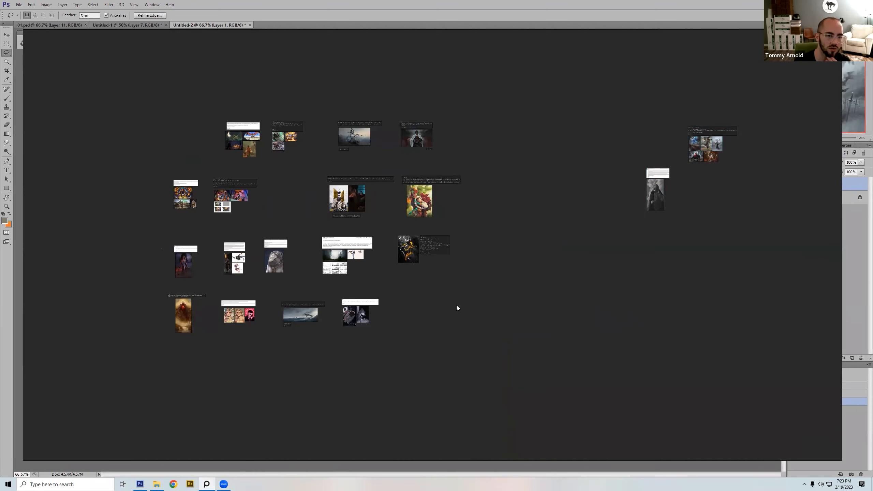
Step: Copy the painting of the red-caped demon holding a fiery orb and paste it into a new 1008 × 2130 px Photoshop document
left_click_drag(168, 358, 204, 285)
key("space")
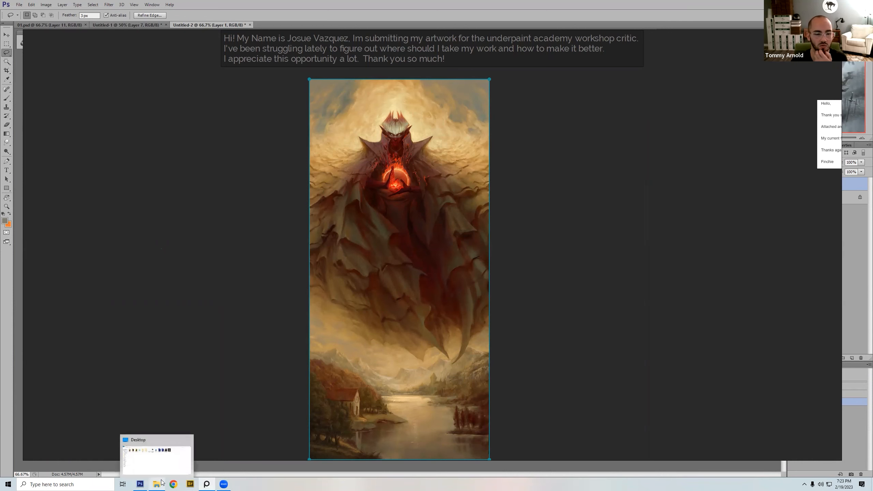
left_click(140, 484)
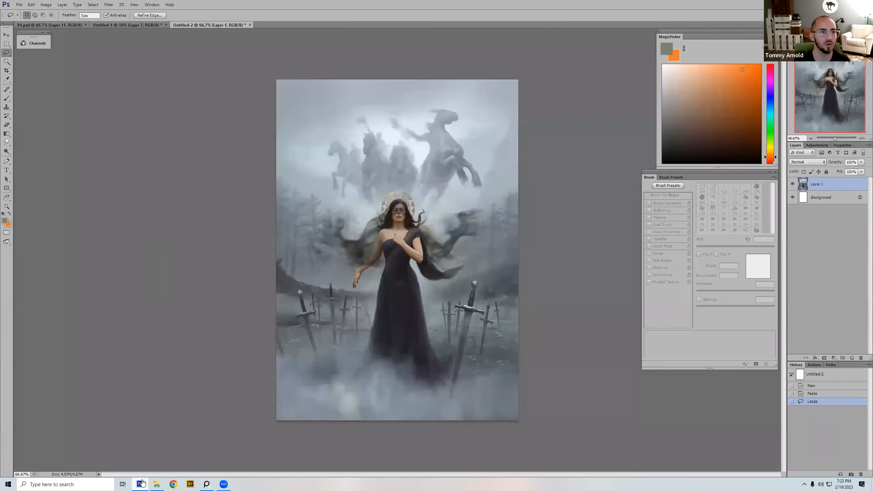
left_click(18, 5)
left_click(21, 13)
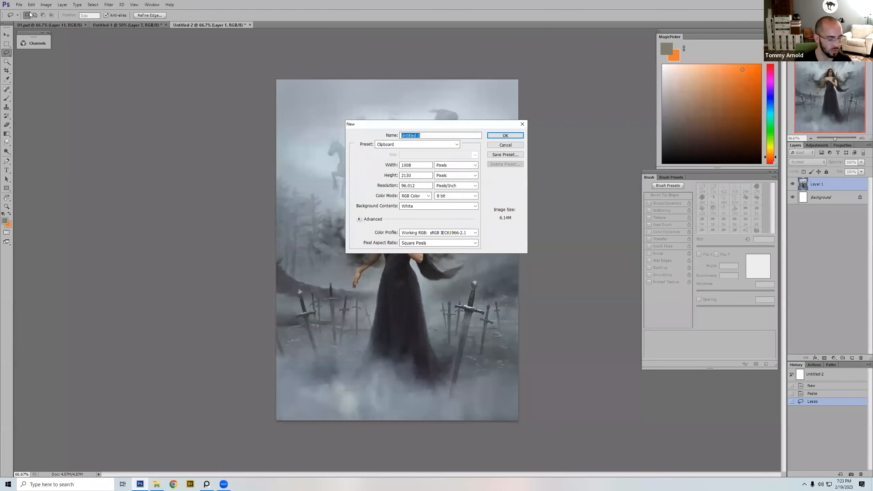
key("Return")
key("ctrl+v")
Step: Examine the demon's crowned head, glowing orb and upper cape up close in the pasted painting
key("z")
left_click_drag(350, 263, 496, 60)
mouse_move(449, 311)
left_mouse_down()
mouse_move(481, 388)
mouse_move(471, 406)
left_mouse_up()
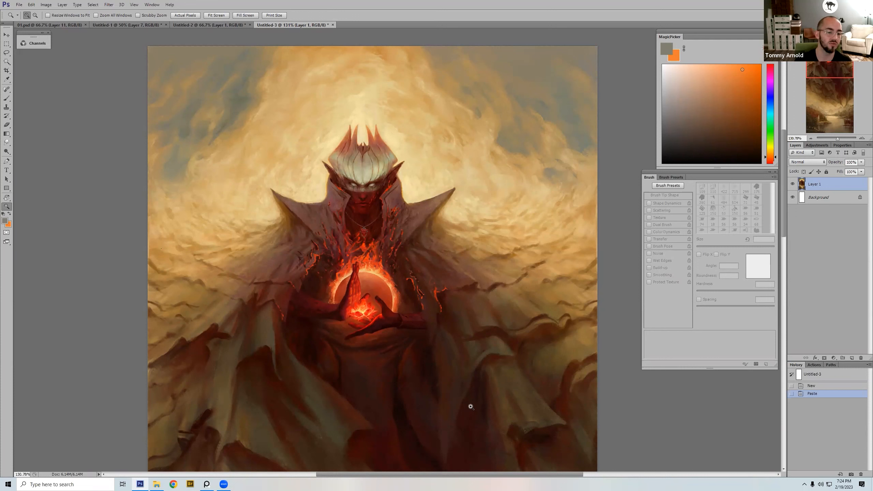
Step: Switch to Adobe Bridge, go to the Desktop folder and reduce the thumbnail size
left_click(190, 483)
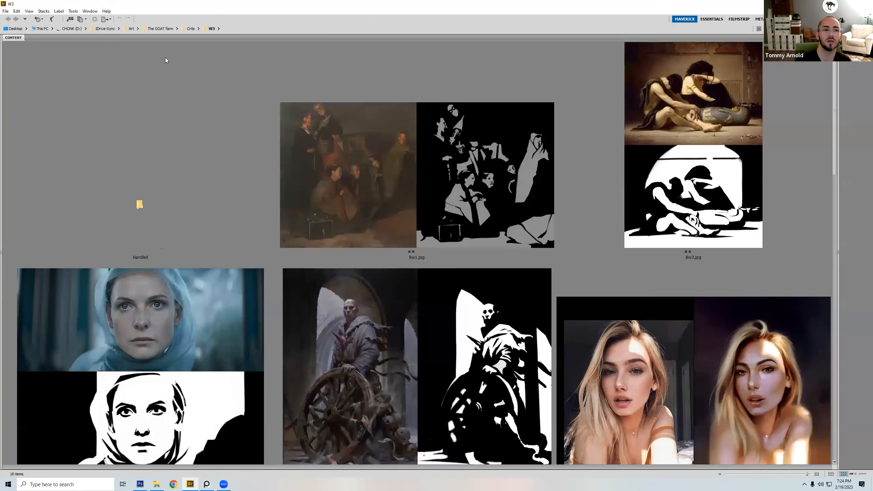
left_click(159, 29)
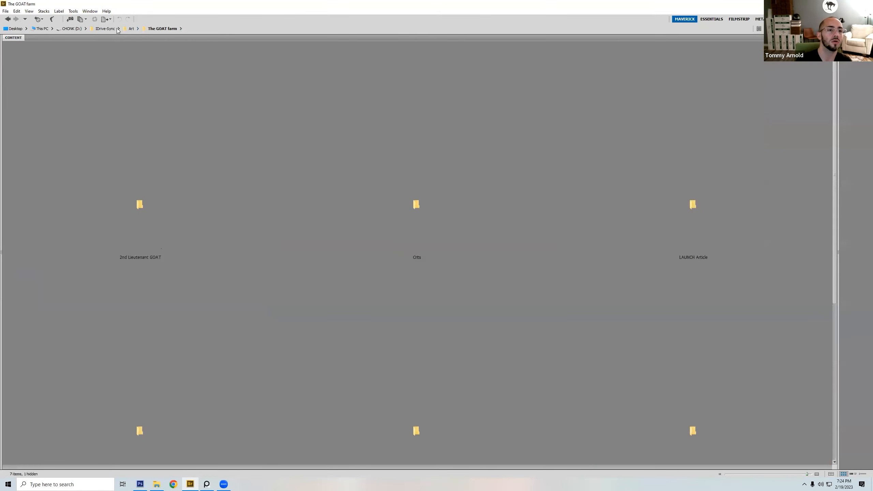
left_click(132, 31)
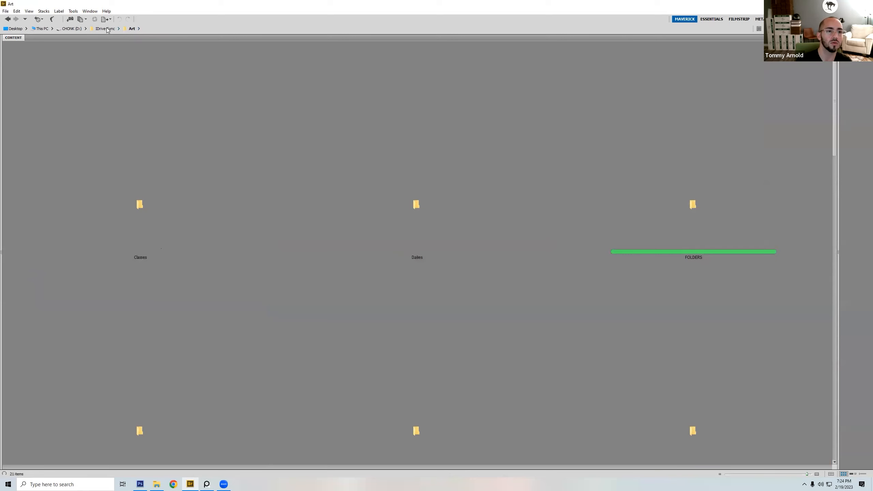
left_click(14, 29)
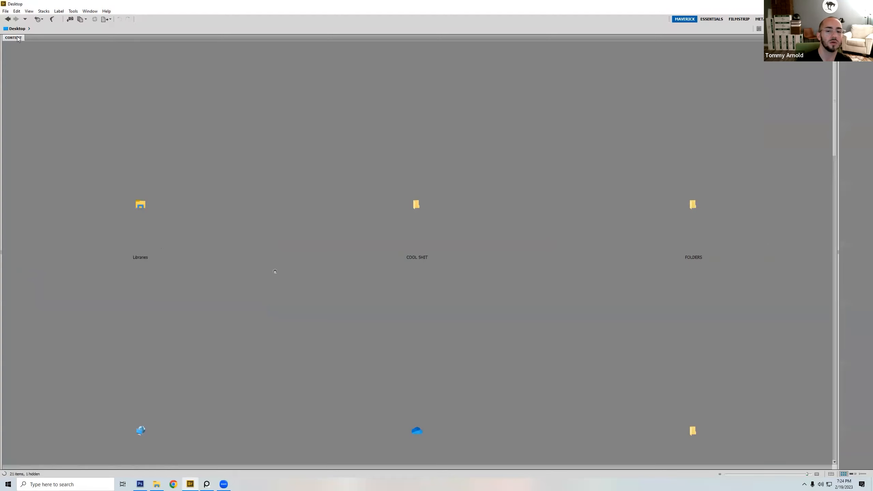
left_click(742, 474)
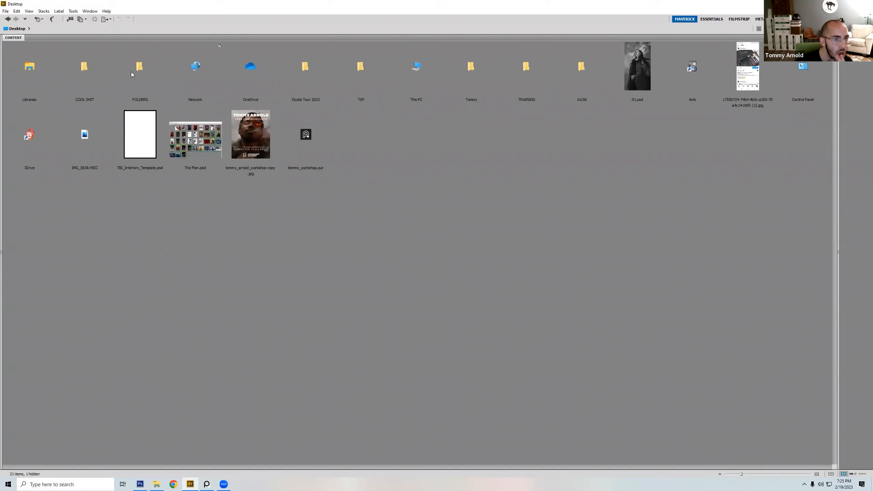
Step: Open the Goal Folder 2021 P! folder inside the TRAINING folder
left_click(138, 78)
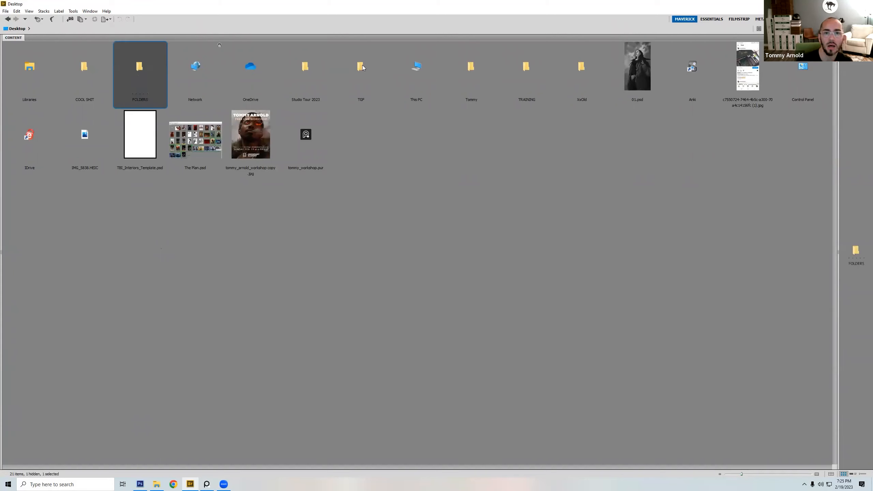
left_click(527, 79)
double_click(527, 79)
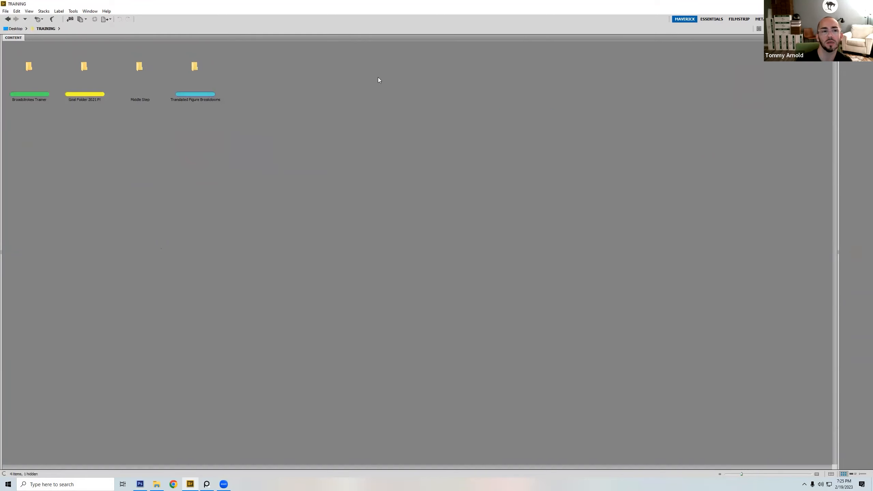
double_click(104, 70)
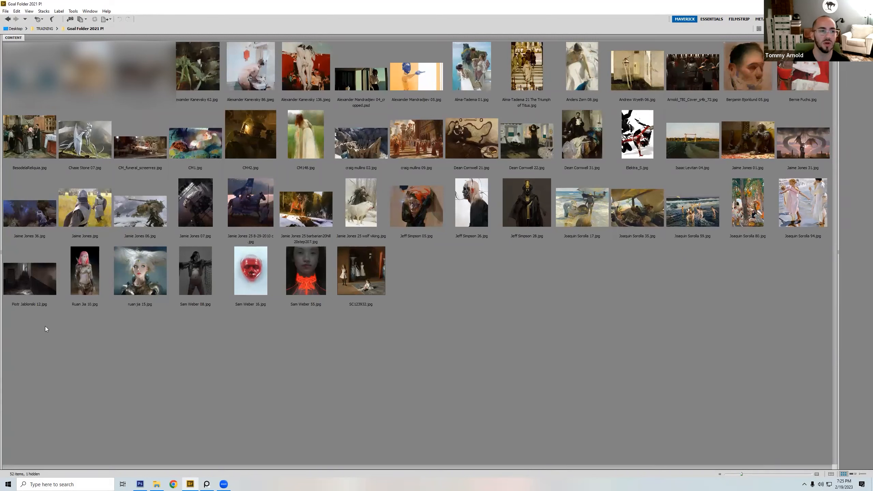
Step: Preview the dark painting of two figures before hanging armor and enlarge its preview area
left_click_drag(30, 353, 820, 88)
left_click(664, 296)
left_click(688, 80)
left_click_drag(834, 269, 588, 322)
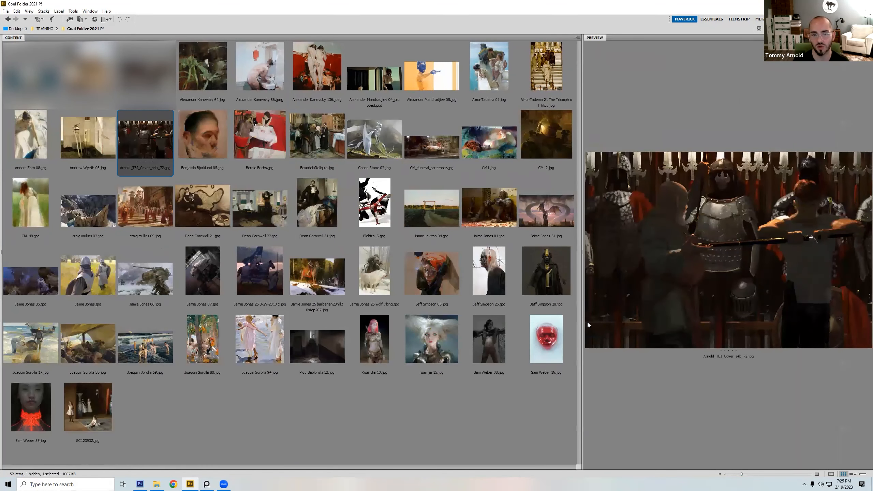
Step: Preview the red-and-black Elektra handstand fight illustration in the goal folder
left_click(375, 203)
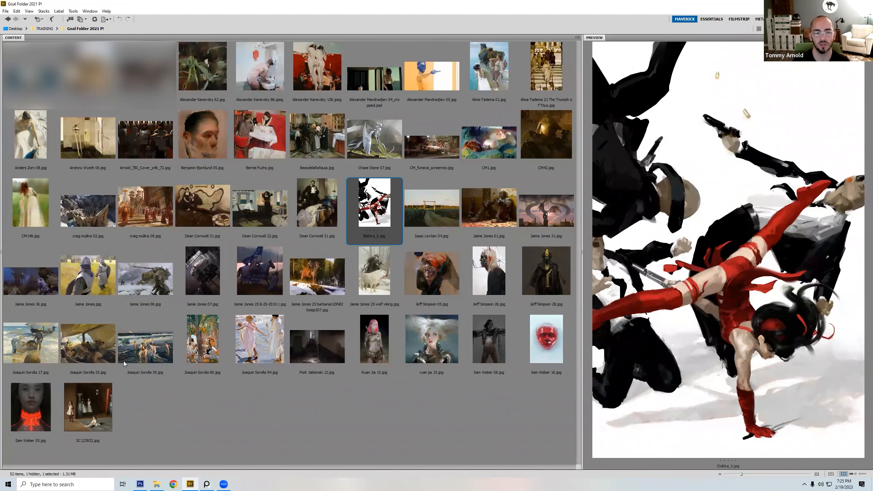
left_click(293, 411)
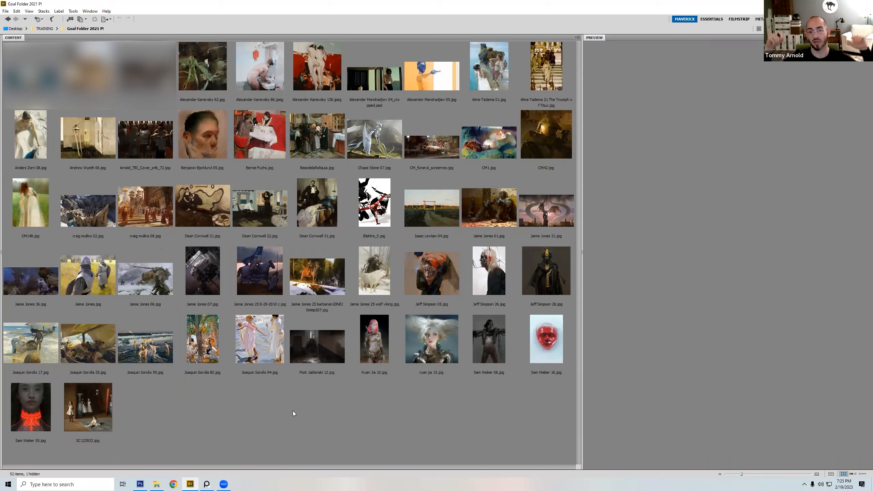
left_click(372, 214)
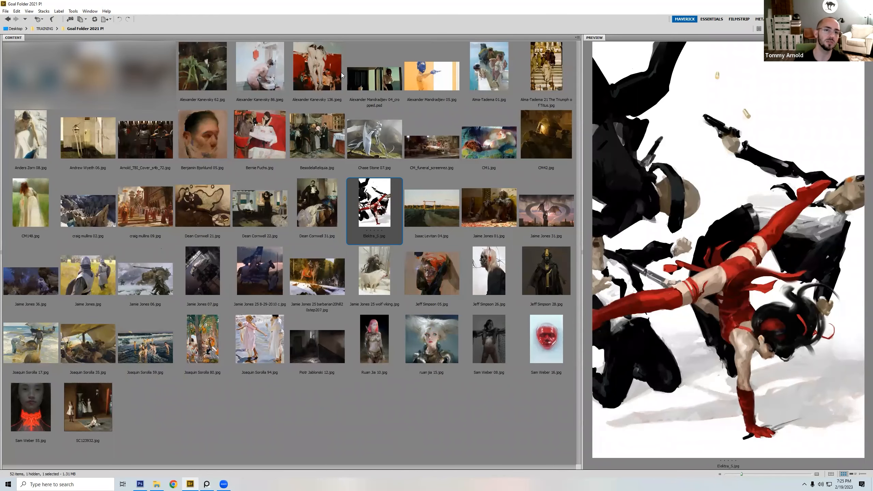
Step: Switch back to Photoshop and examine the demon painting's lakeside church, water, mountains and lower cape up close
left_click(191, 484)
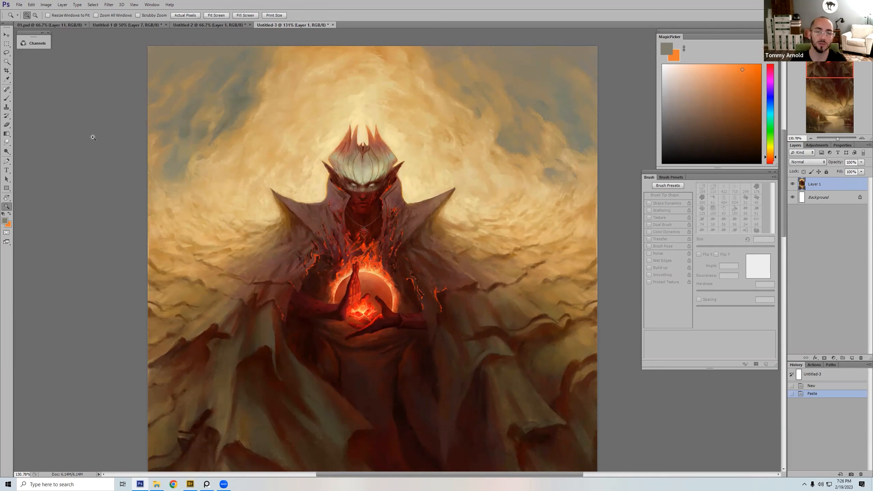
left_click(429, 384)
key("ctrl+0")
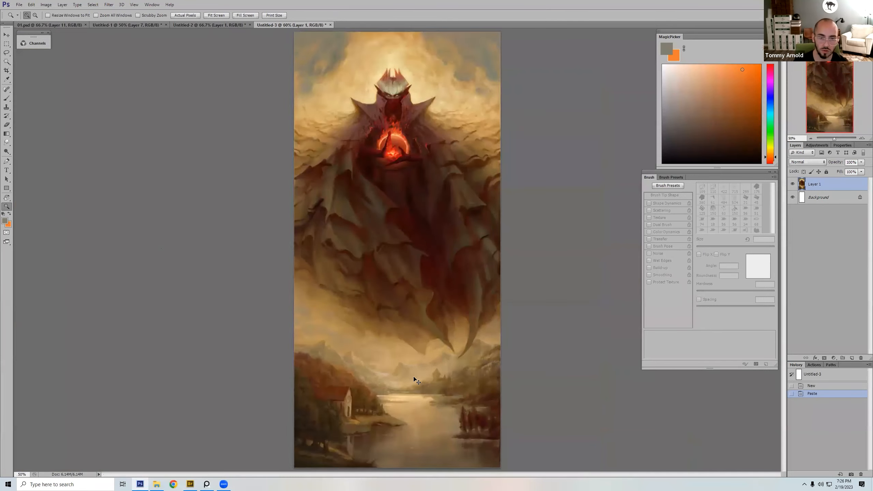
key("ctrl+plus")
key("ctrl+plus")
key("ctrl+plus")
left_click_drag(407, 407, 475, 145)
left_click_drag(438, 419, 499, 247)
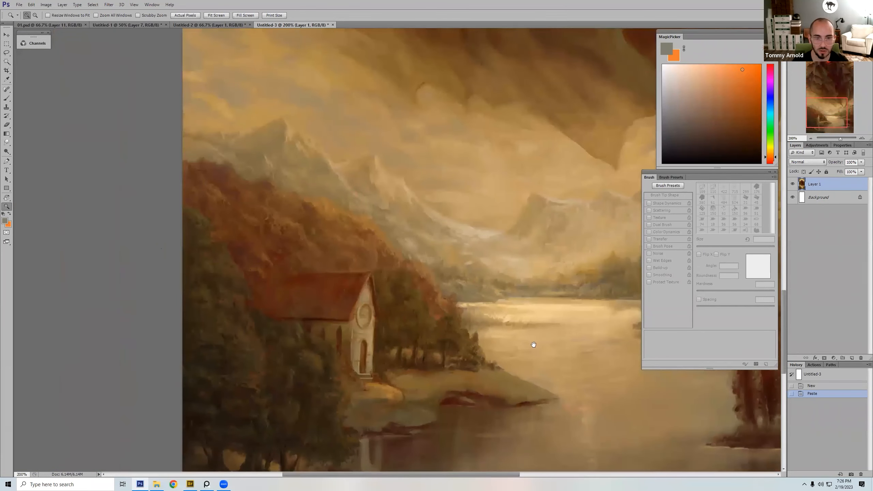
left_click_drag(557, 359, 555, 262)
left_click_drag(481, 335, 231, 378)
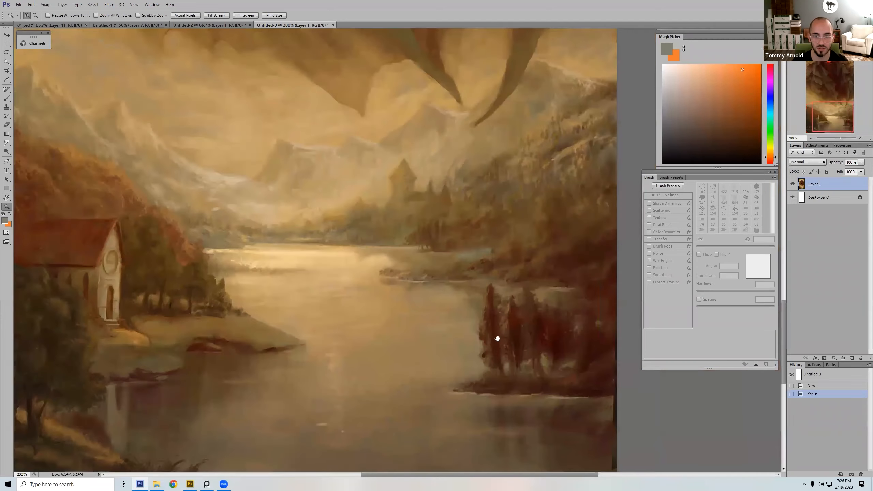
left_click_drag(397, 333, 439, 470)
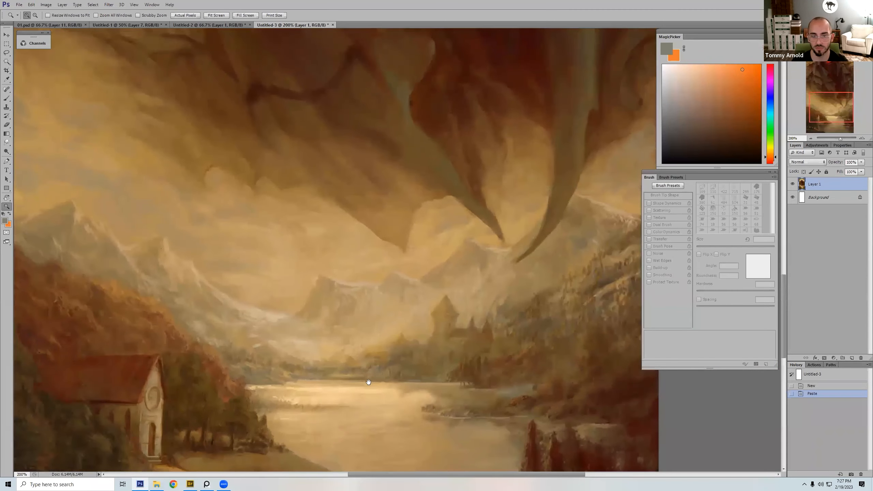
left_click_drag(377, 290, 449, 361)
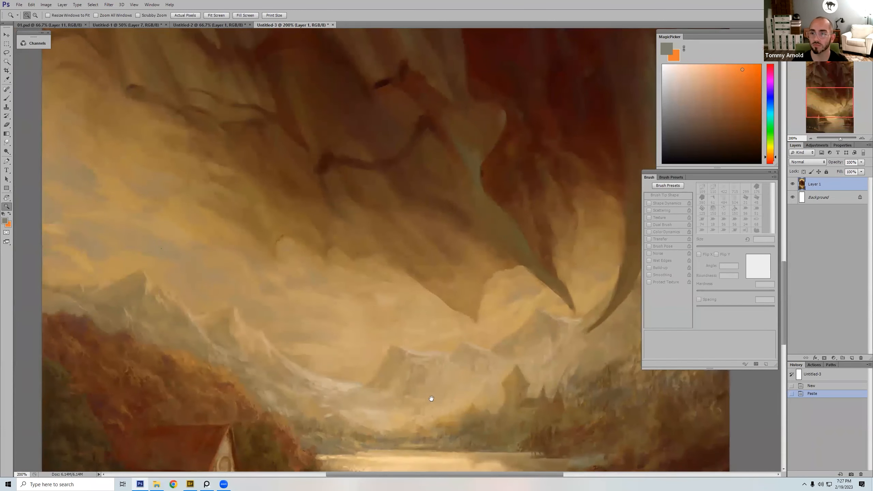
left_click_drag(446, 294, 438, 362)
key("ctrl+minus")
key("ctrl+minus")
key("ctrl+minus")
key("ctrl+minus")
key("ctrl+minus")
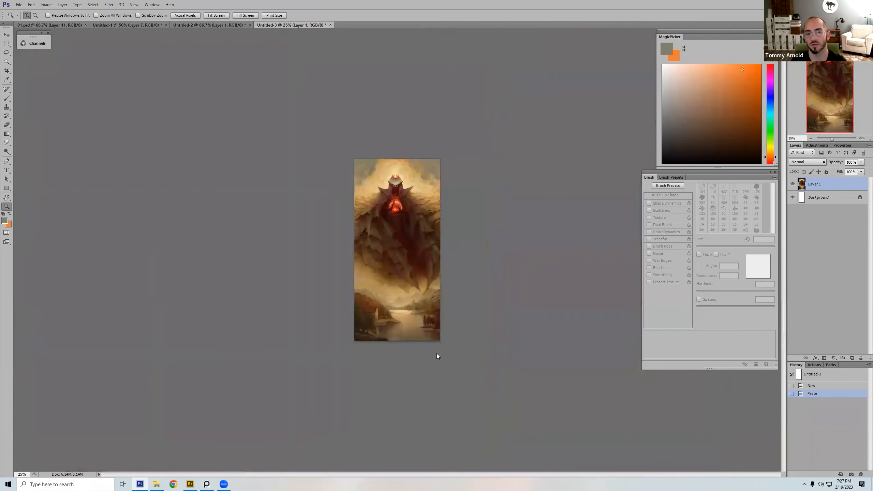
Step: Add a new layer above the demon painting and choose a hard round brush tip for drawing on it
left_click(852, 358)
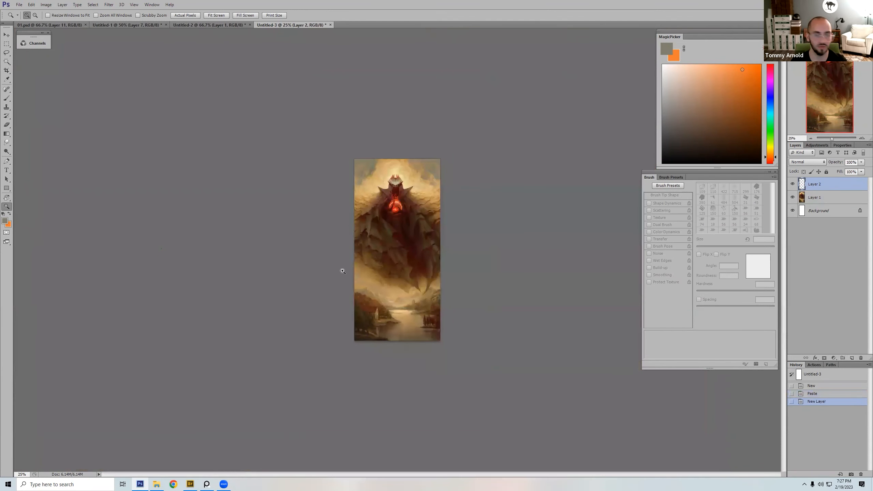
key("b")
mouse_move(683, 162)
left_mouse_down()
mouse_move(725, 153)
mouse_move(715, 153)
left_mouse_up()
key("bracketright")
key("bracketright")
key("bracketright")
key("bracketright")
key("bracketright")
key("bracketright")
key("bracketright")
key("bracketright")
key("bracketright")
key("bracketright")
key("bracketright")
key("bracketright")
right_click(384, 218)
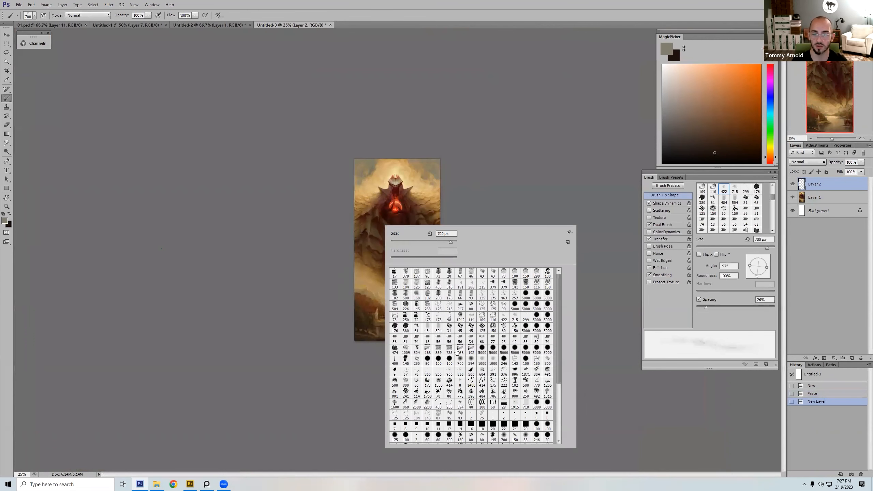
double_click(450, 361)
key("bracketleft")
Step: Outline the foreground hills, church, lower cape edge and shoulders in black with a 35 px brush
left_click_drag(356, 291, 402, 321)
left_click_drag(750, 161, 769, 168)
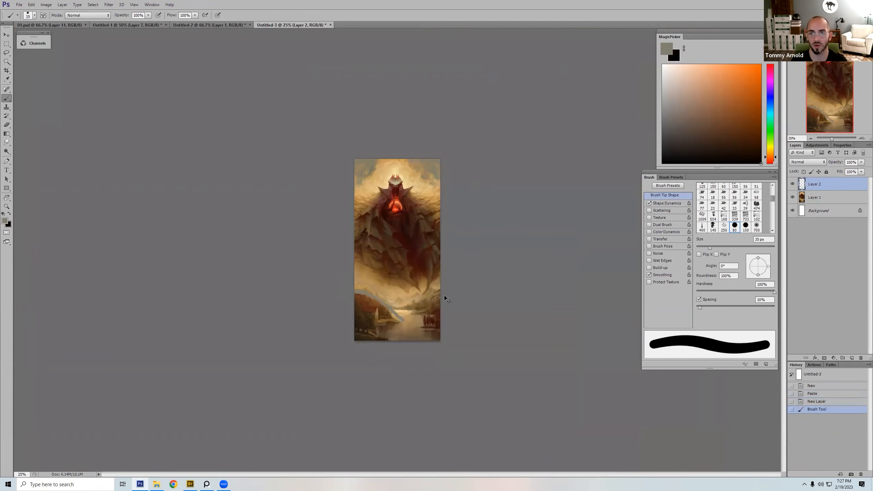
key("x")
key("ctrl+z")
mouse_move(355, 290)
left_mouse_down()
mouse_move(407, 324)
mouse_move(376, 327)
mouse_move(394, 340)
mouse_move(384, 322)
left_mouse_up()
mouse_move(439, 339)
left_mouse_down()
mouse_move(420, 309)
mouse_move(392, 308)
mouse_move(448, 287)
mouse_move(442, 275)
mouse_move(428, 284)
mouse_move(421, 273)
mouse_move(412, 285)
mouse_move(354, 253)
left_mouse_up()
mouse_move(354, 213)
left_mouse_down()
mouse_move(378, 201)
mouse_move(379, 189)
mouse_move(404, 184)
mouse_move(410, 196)
mouse_move(448, 198)
left_mouse_up()
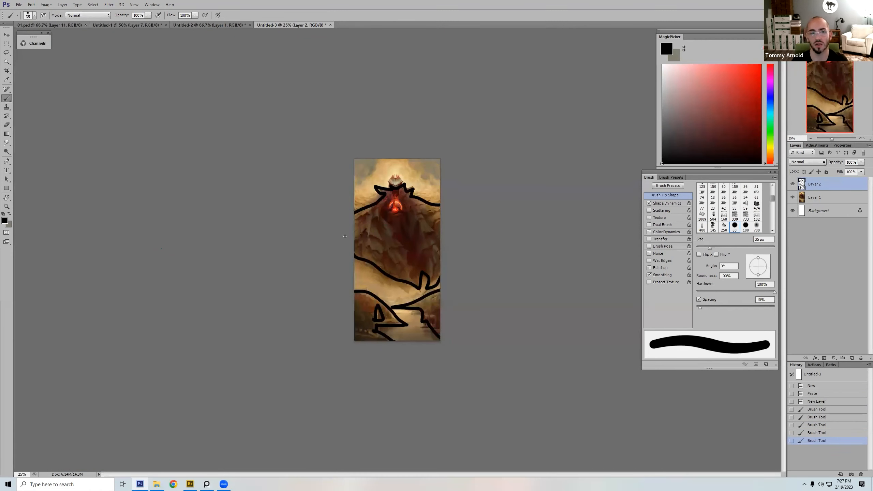
Step: Outline the demon's crown with a smaller brush, and clear all the outline strokes by reverting to the empty new layer
key("bracketleft")
key("bracketleft")
key("bracketleft")
key("bracketleft")
mouse_move(390, 176)
left_mouse_down()
mouse_move(399, 179)
mouse_move(395, 218)
left_mouse_up()
key("bracketright")
key("bracketright")
key("ctrl+z")
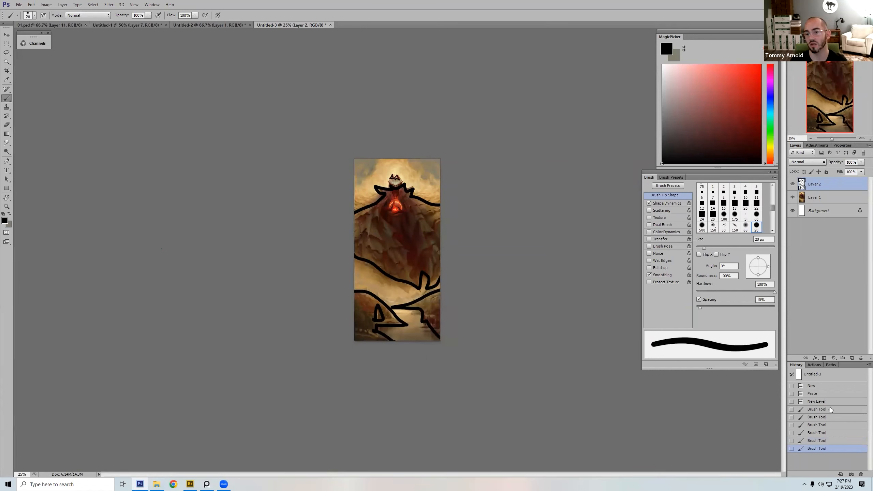
left_click(830, 401)
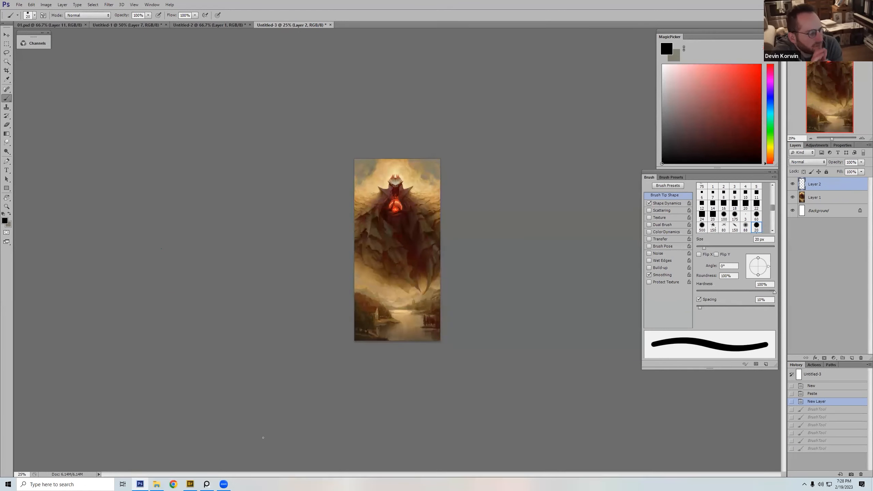
Step: Add another layer on top of the demon painting and set its blend mode to Multiply
key("ctrl+plus")
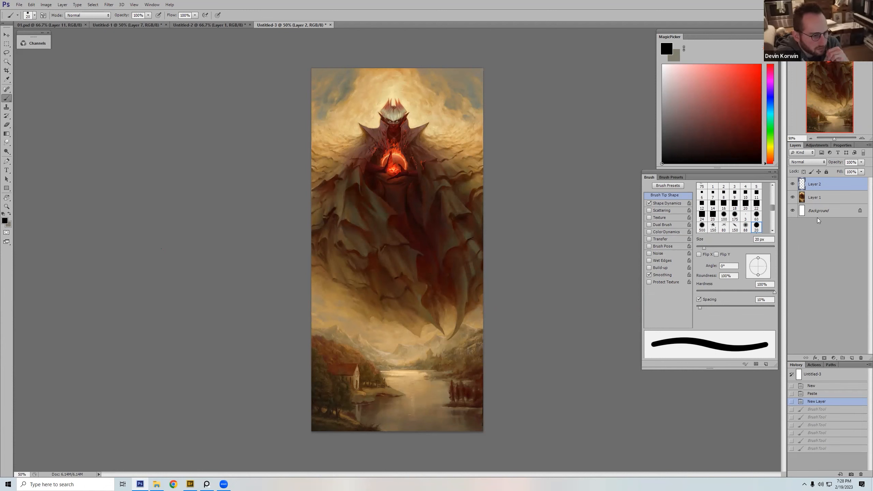
left_click(852, 358)
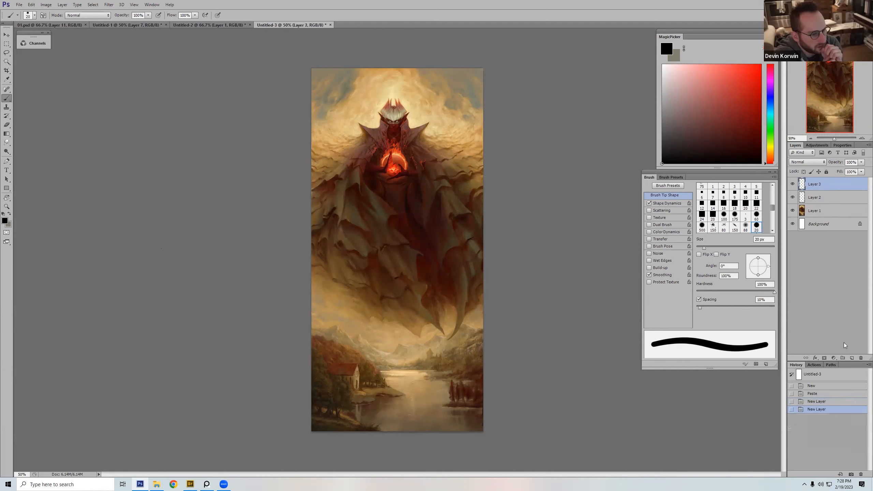
left_click(808, 162)
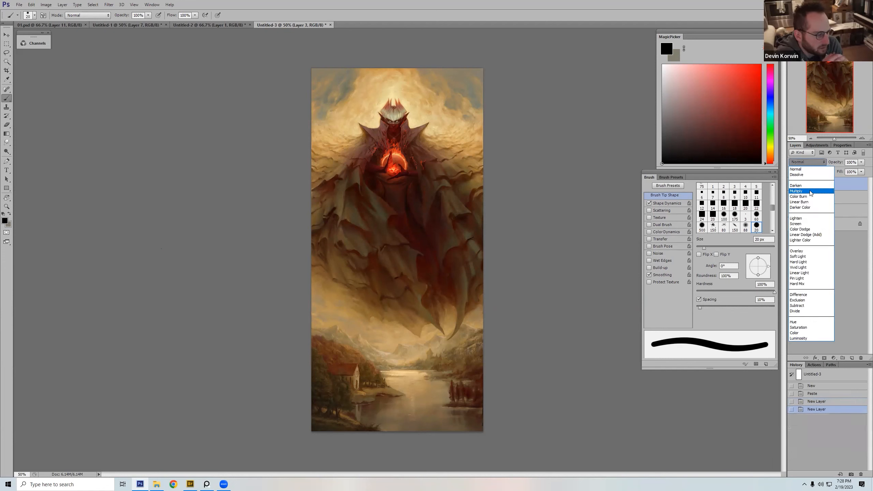
left_click(809, 191)
Step: Try darkening the area around the cape's lowest tip in black with a 175 px textured brush
right_click(455, 220)
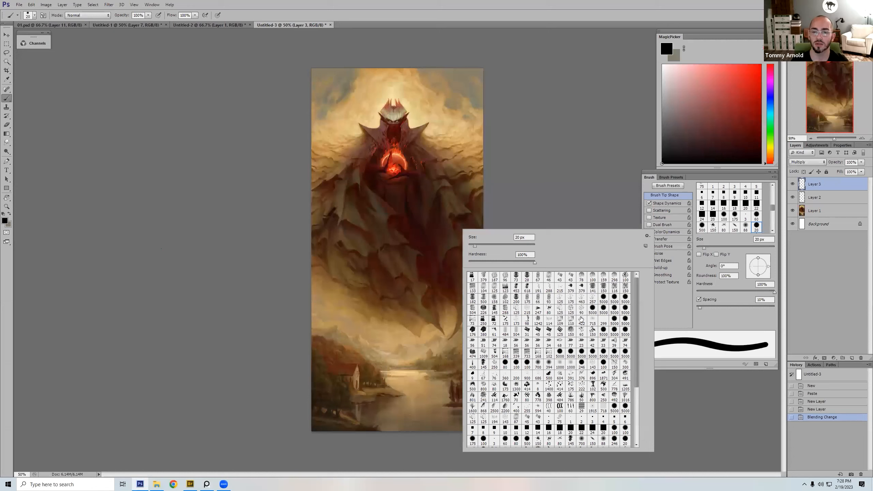
double_click(582, 320)
key("bracketleft")
key("bracketleft")
key("bracketleft")
key("bracketleft")
key("bracketleft")
left_click_drag(473, 314, 448, 328)
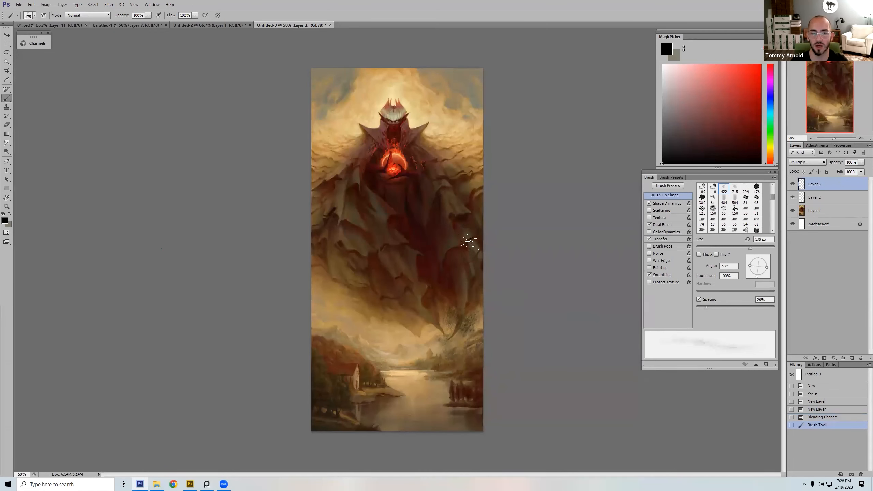
right_click(472, 237)
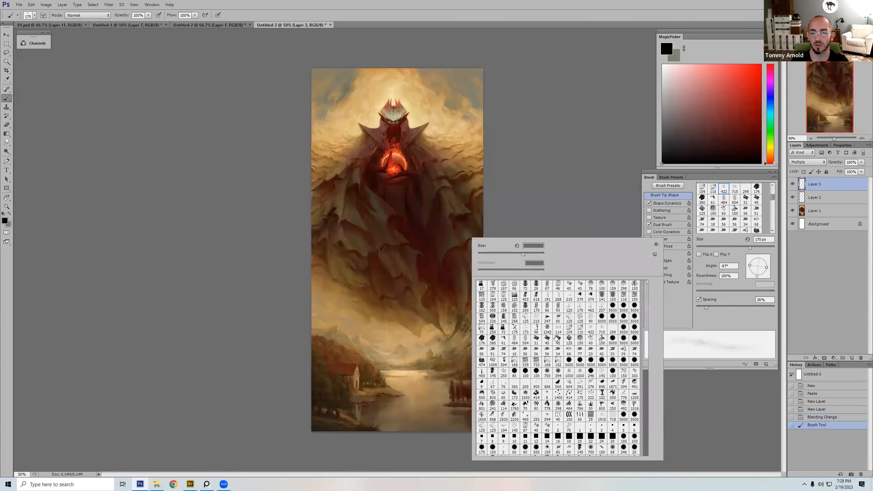
double_click(558, 373)
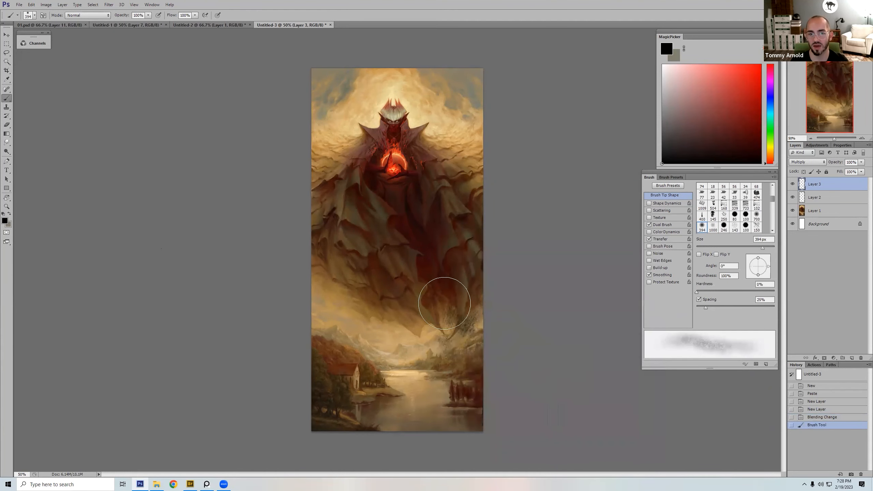
Step: Try darkening the lower cape and valley with a 700 px soft round black brush, including at 30% opacity, and undo the strokes
right_click(447, 302)
double_click(522, 389)
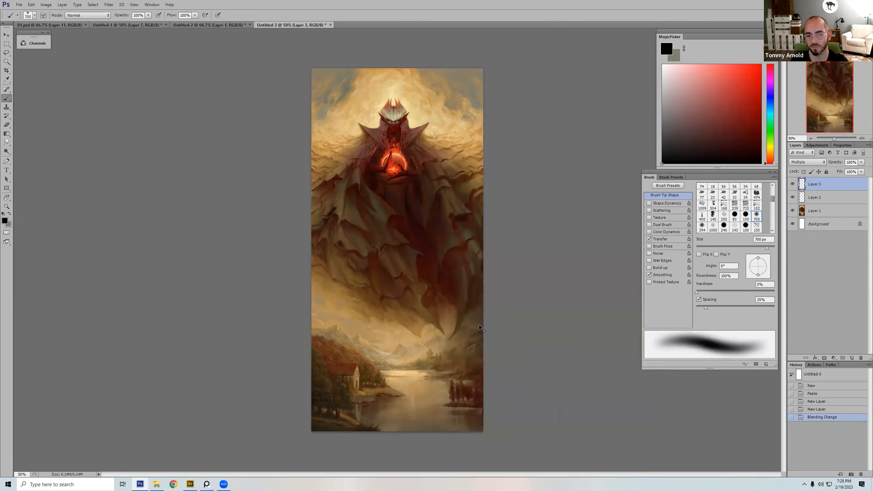
mouse_move(416, 356)
left_mouse_down()
mouse_move(392, 350)
mouse_move(327, 303)
left_mouse_up()
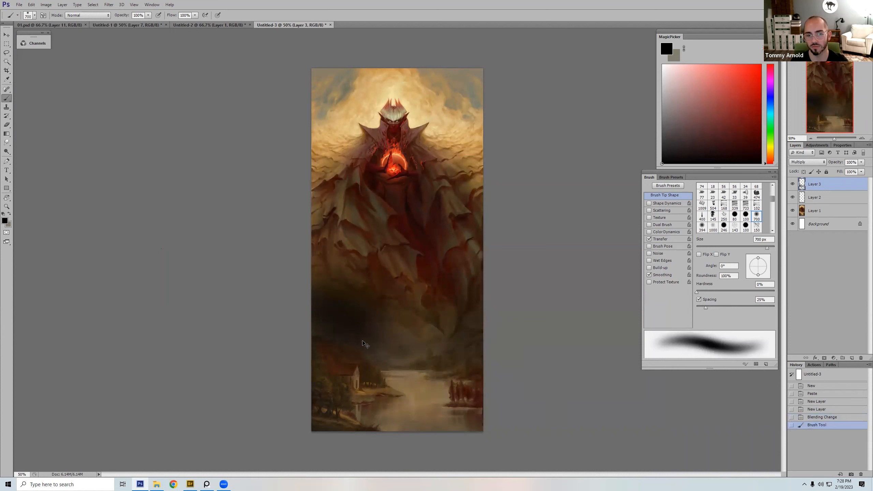
key("ctrl+z")
key("3")
mouse_move(478, 303)
left_mouse_down()
mouse_move(425, 355)
mouse_move(313, 296)
mouse_move(430, 409)
mouse_move(478, 412)
mouse_move(318, 281)
left_mouse_up()
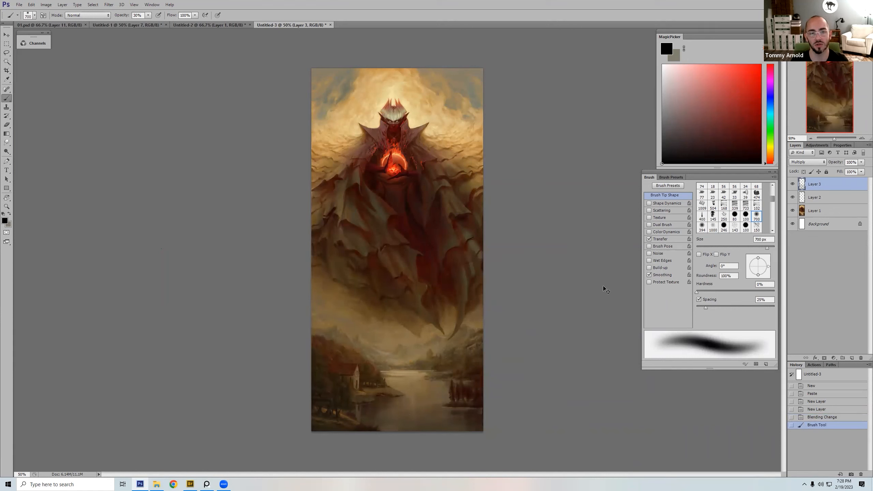
key("ctrl+z")
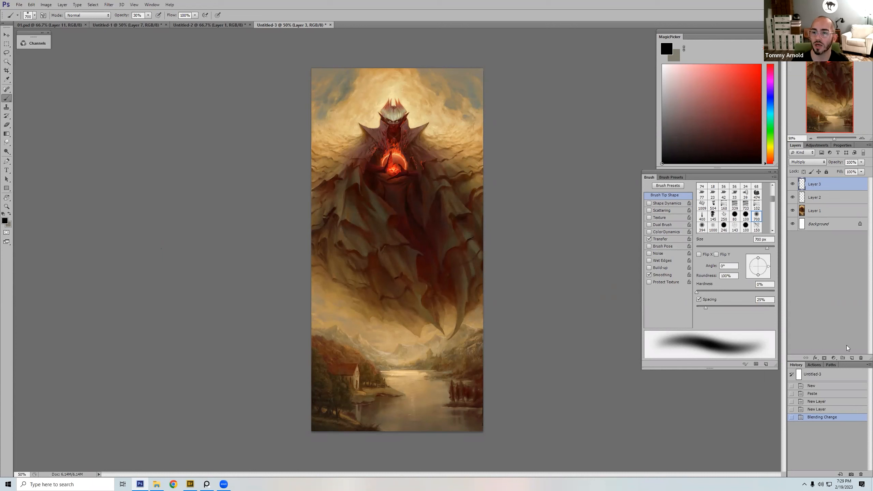
Step: Fill a new layer with white and lower its opacity to fade the painting, and choose a hard round brush in black
left_click(852, 357)
key("d")
key("x")
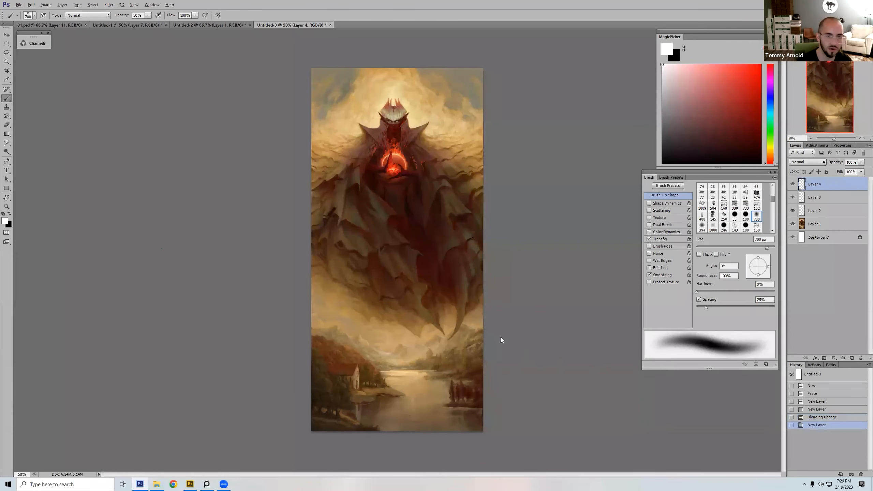
key("alt+BackSpace")
key("x")
right_click(441, 176)
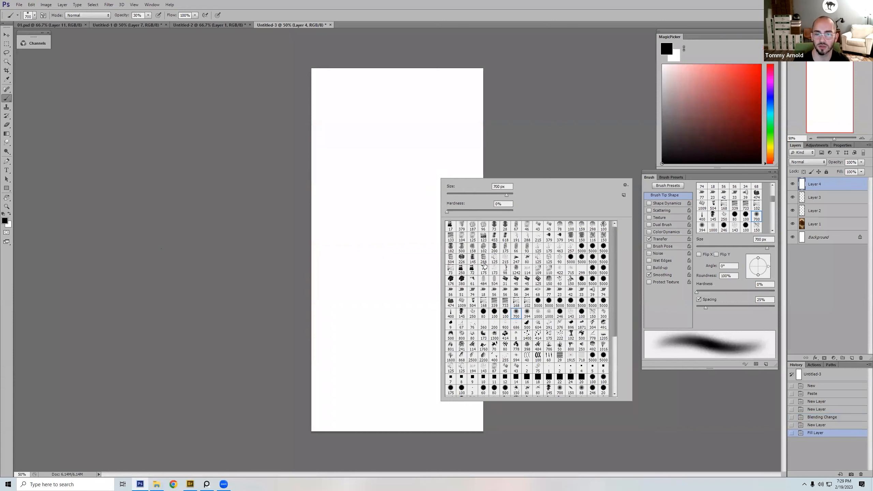
double_click(511, 313)
left_click_drag(837, 164, 833, 167)
Step: Add a drawing layer above the white veil, undo a test stroke, and set the brush to 100% opacity and a small size
left_click(851, 359)
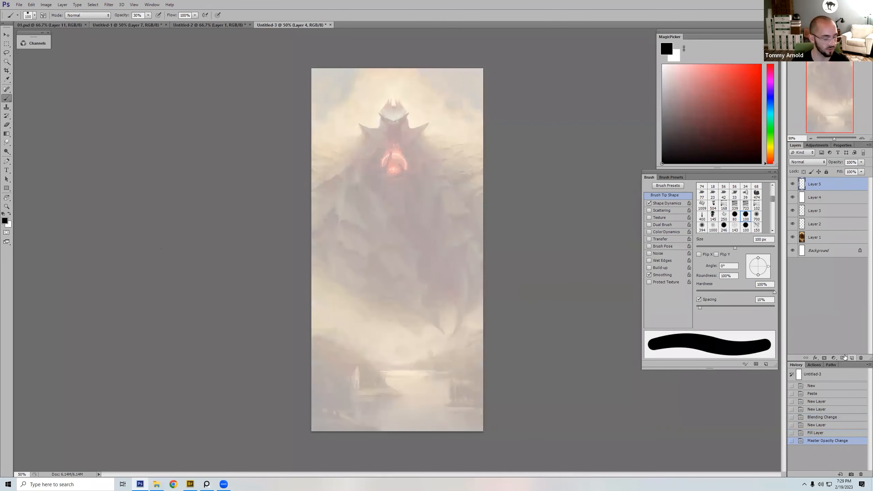
left_click_drag(426, 136, 369, 198)
key("ctrl+z")
key("0")
key("[")
key("[")
key("[")
key("]")
key("]")
key("]")
key("]")
key("]")
key("]")
key("]")
key("]")
key("]")
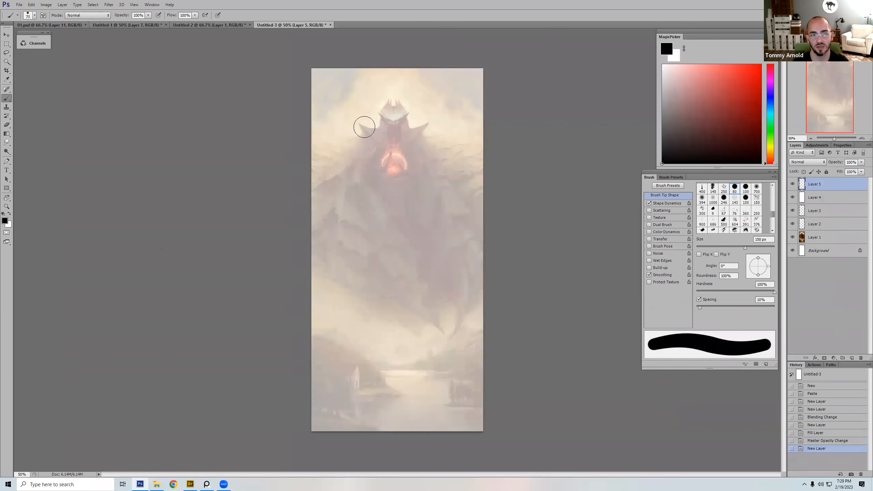
key("[")
key("[")
key("[")
key("[")
key("[")
key("[")
key("[")
key("[")
key("[")
key("[")
key("[")
key("[")
Step: Block in black shapes for the demon's left collar spike, horned head, chest and the area around the orb
mouse_move(360, 125)
left_mouse_down()
mouse_move(370, 136)
mouse_move(382, 120)
left_mouse_up()
left_click_drag(378, 111, 392, 120)
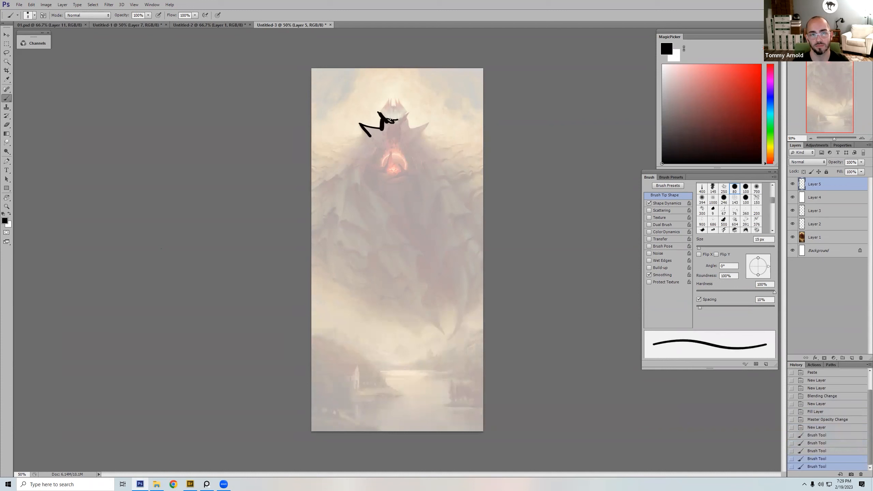
mouse_move(401, 119)
left_mouse_down()
mouse_move(385, 125)
mouse_move(386, 144)
mouse_move(401, 150)
mouse_move(407, 172)
mouse_move(388, 160)
left_mouse_up()
key("bracketright")
key("bracketright")
key("bracketright")
key("bracketleft")
key("bracketleft")
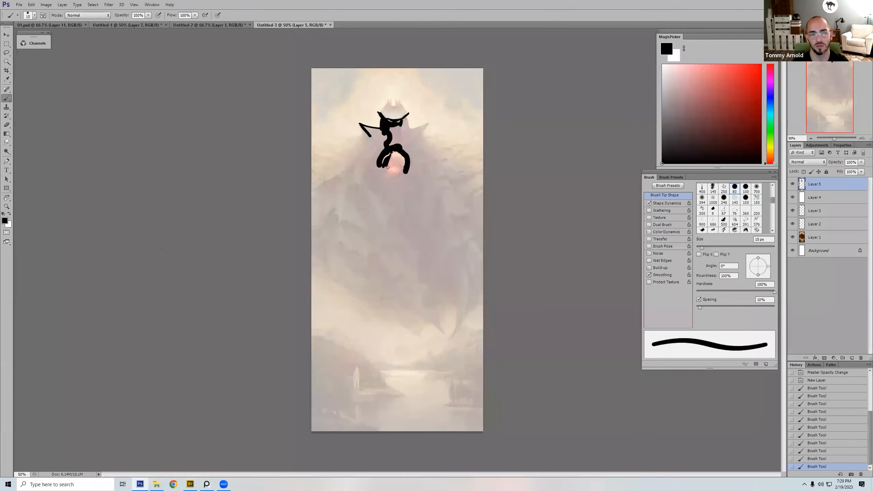
key("bracketright")
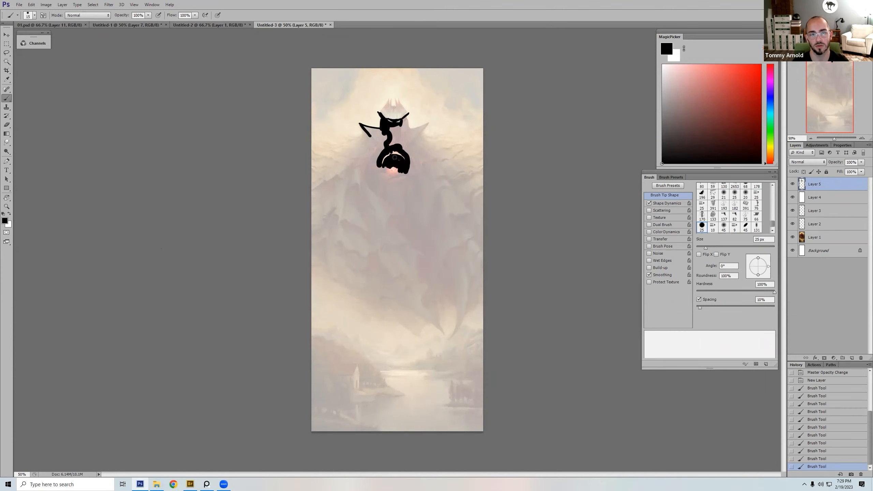
Step: Draw the demon's right collar spike in black, adjusting the brush size between strokes
key("bracketleft")
key("bracketleft")
left_click_drag(411, 144, 425, 127)
key("bracketright")
key("bracketright")
key("bracketright")
key("bracketleft")
key("bracketleft")
key("bracketleft")
key("bracketleft")
key("bracketleft")
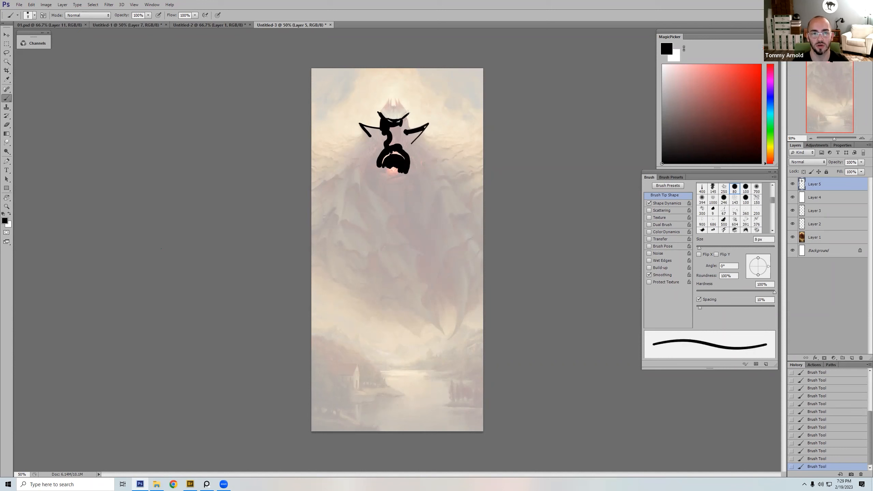
Step: Fill the demon's head, chest and the gap up to its right collar spike in black with a larger brush
key("bracketright")
key("bracketright")
key("bracketright")
key("bracketright")
key("bracketright")
key("bracketright")
key("bracketright")
key("bracketright")
mouse_move(394, 126)
left_mouse_down()
mouse_move(392, 139)
mouse_move(400, 144)
mouse_move(408, 133)
left_mouse_up()
key("bracketleft")
key("bracketleft")
key("bracketleft")
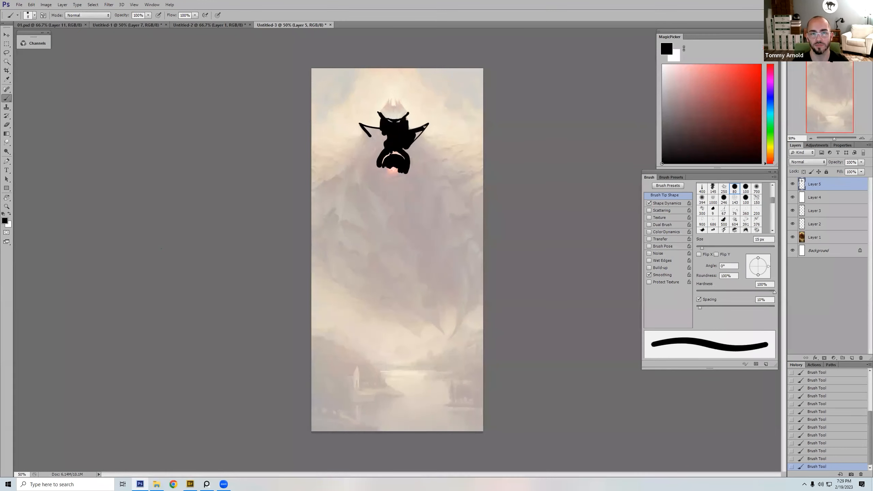
Step: Fill in the demon's left collar and upper arm beside the orb in black with a 35 px brush
key("bracketright")
key("bracketright")
key("bracketright")
key("bracketright")
key("bracketright")
mouse_move(364, 127)
left_mouse_down()
mouse_move(382, 144)
mouse_move(370, 168)
left_mouse_up()
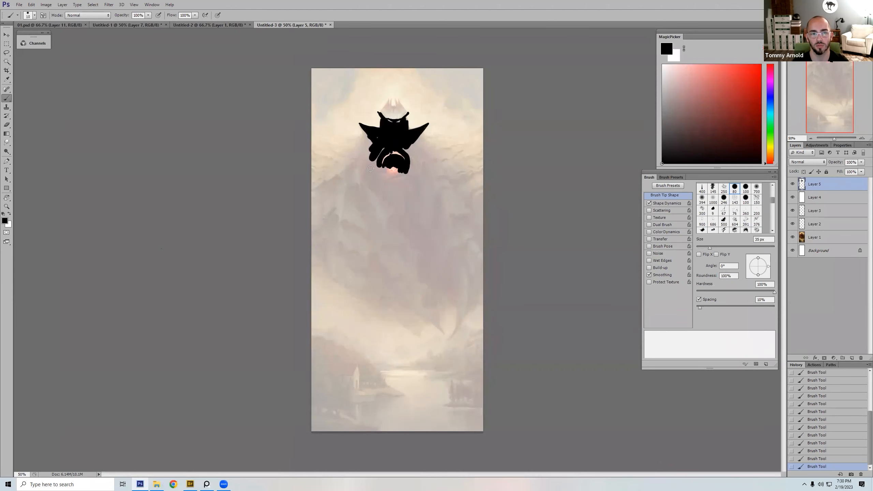
key("bracketright")
key("bracketright")
key("bracketright")
right_click(342, 111)
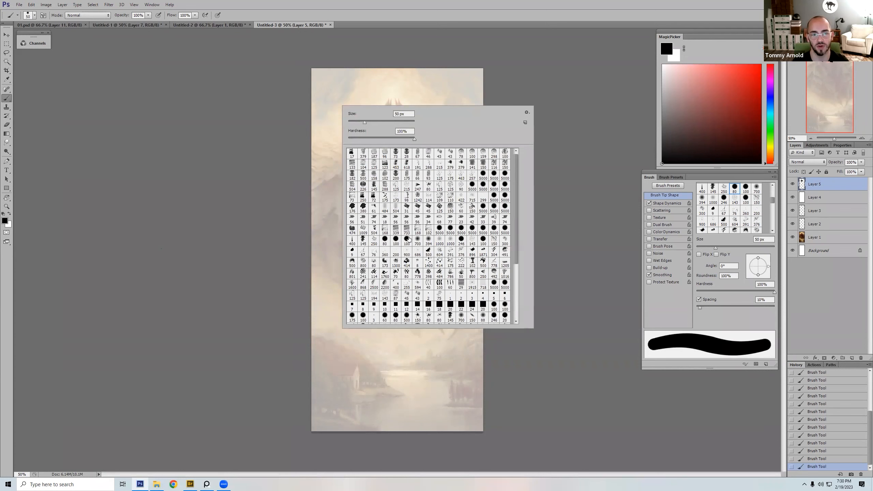
left_click(418, 240)
left_click(213, 196)
key("bracketleft")
key("bracketleft")
key("bracketleft")
key("bracketleft")
key("bracketleft")
key("bracketleft")
key("bracketleft")
mouse_move(373, 151)
left_mouse_down()
mouse_move(348, 148)
mouse_move(282, 167)
left_mouse_up()
key("ctrl+z")
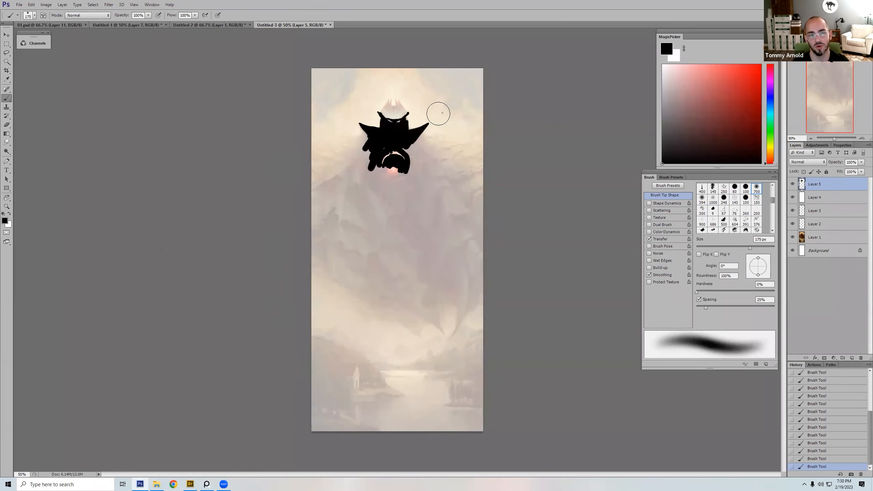
Step: Switch to a 50 px hard round brush and paint the demon's left shoulder in black out to the canvas edge
right_click(439, 114)
left_click(506, 248)
left_click(374, 149)
mouse_move(368, 138)
left_mouse_down()
mouse_move(304, 189)
mouse_move(367, 146)
mouse_move(352, 172)
left_mouse_up()
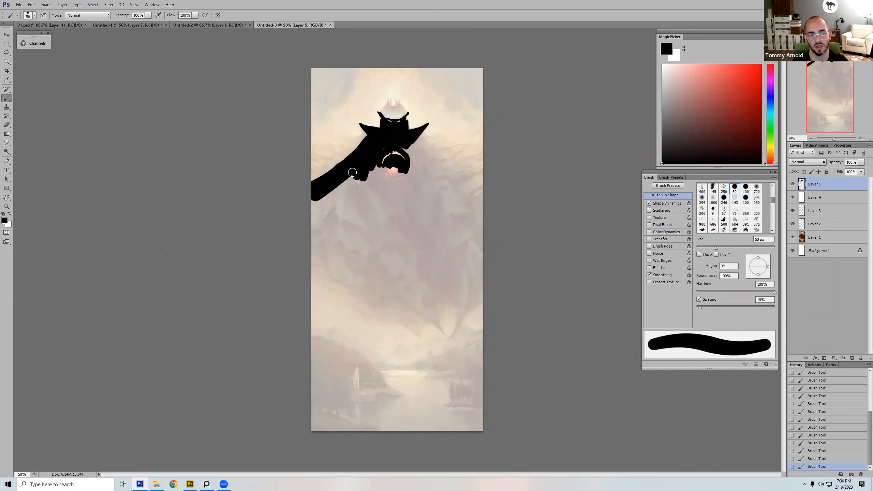
Step: Paint the demon's right shoulder and upper cloak in black with a larger brush
key("bracketright")
key("bracketright")
key("bracketright")
mouse_move(398, 143)
left_mouse_down()
mouse_move(436, 155)
mouse_move(483, 192)
mouse_move(413, 155)
mouse_move(443, 178)
mouse_move(423, 220)
left_mouse_up()
key("bracketright")
key("bracketright")
key("bracketright")
key("bracketleft")
key("bracketleft")
key("bracketleft")
key("bracketleft")
key("bracketleft")
key("bracketleft")
key("bracketleft")
key("bracketleft")
key("bracketleft")
key("bracketleft")
key("bracketleft")
key("bracketleft")
key("bracketleft")
Step: Paint the ragged lower edge and pointed tips of the cloak on its right side in black
mouse_move(486, 298)
left_mouse_down()
mouse_move(447, 341)
mouse_move(455, 316)
mouse_move(443, 303)
mouse_move(457, 315)
mouse_move(439, 298)
mouse_move(458, 322)
mouse_move(467, 313)
left_mouse_up()
key("bracketright")
key("bracketright")
mouse_move(481, 284)
left_mouse_down()
mouse_move(473, 310)
mouse_move(445, 301)
mouse_move(435, 318)
mouse_move(442, 332)
left_mouse_up()
key("bracketright")
key("bracketright")
key("bracketright")
key("bracketright")
key("bracketleft")
key("bracketleft")
key("bracketleft")
key("bracketleft")
key("bracketleft")
key("bracketleft")
key("bracketright")
left_click_drag(431, 320, 433, 283)
key("bracketright")
key("bracketright")
mouse_move(430, 315)
left_mouse_down()
mouse_move(417, 331)
mouse_move(430, 279)
mouse_move(460, 274)
mouse_move(467, 281)
mouse_move(444, 293)
mouse_move(498, 267)
mouse_move(472, 294)
mouse_move(440, 286)
left_mouse_up()
Step: Fill the rest of the demon's cloak with solid black down to its lower edge, using brush sizes up to 125 px
key("bracketright")
key("bracketright")
key("bracketright")
key("bracketright")
key("bracketright")
key("bracketright")
key("bracketright")
key("bracketright")
key("bracketright")
mouse_move(470, 275)
left_mouse_down()
mouse_move(472, 231)
mouse_move(458, 218)
mouse_move(420, 215)
left_mouse_up()
left_click_drag(419, 215, 431, 272)
mouse_move(439, 180)
left_mouse_down()
mouse_move(458, 296)
mouse_move(422, 269)
mouse_move(408, 300)
mouse_move(383, 295)
mouse_move(381, 309)
mouse_move(359, 272)
left_mouse_up()
key("bracketleft")
key("bracketleft")
key("bracketleft")
key("bracketleft")
key("bracketright")
key("bracketright")
key("bracketright")
mouse_move(403, 302)
left_mouse_down()
mouse_move(396, 273)
mouse_move(405, 283)
mouse_move(389, 269)
mouse_move(363, 290)
mouse_move(340, 277)
mouse_move(314, 234)
mouse_move(316, 201)
mouse_move(375, 167)
mouse_move(407, 178)
mouse_move(388, 178)
mouse_move(387, 185)
mouse_move(407, 187)
mouse_move(391, 213)
mouse_move(408, 201)
mouse_move(367, 190)
mouse_move(342, 200)
mouse_move(322, 253)
mouse_move(335, 261)
mouse_move(352, 202)
mouse_move(369, 230)
mouse_move(383, 210)
mouse_move(405, 285)
left_mouse_up()
key("bracketleft")
key("bracketleft")
key("bracketleft")
key("bracketleft")
key("bracketleft")
key("bracketleft")
key("bracketleft")
key("bracketright")
key("bracketright")
key("bracketright")
key("bracketright")
key("bracketright")
key("bracketright")
key("bracketright")
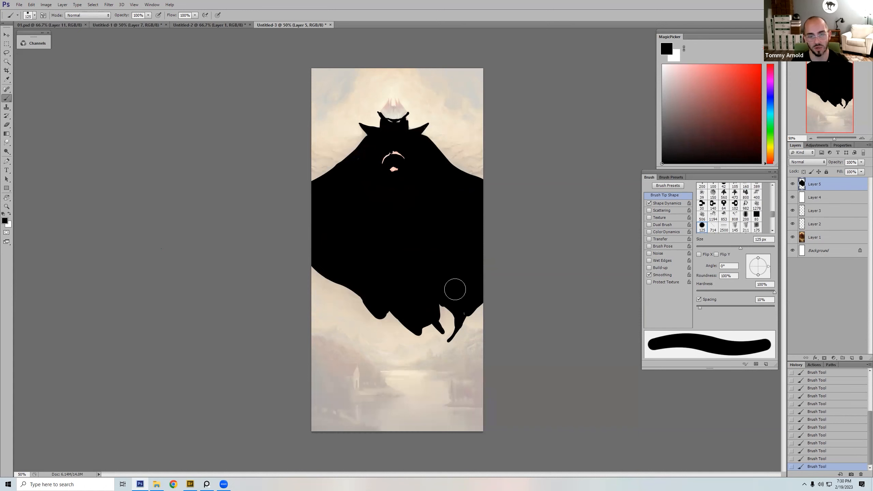
Step: Block in the left riverbank's hill and foreground in black, leaving the house's lit wall open
key("bracketleft")
key("bracketleft")
key("bracketleft")
key("bracketleft")
key("bracketleft")
key("bracketleft")
key("bracketleft")
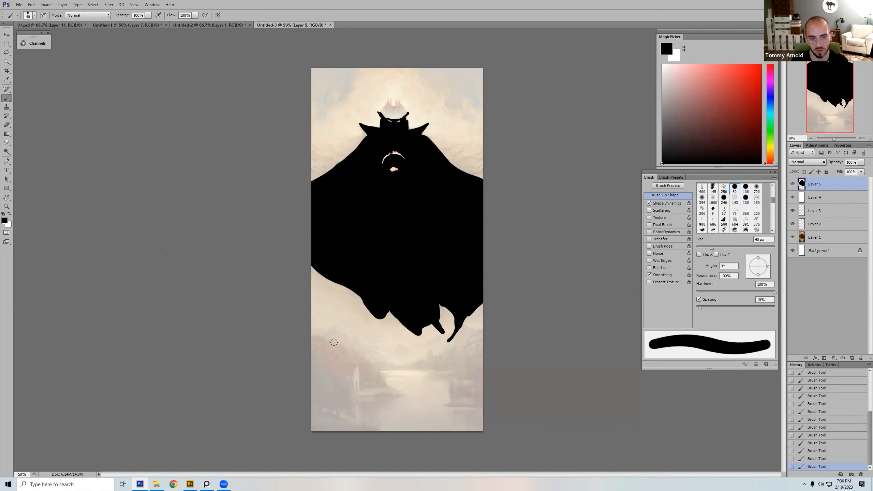
key("bracketright")
mouse_move(312, 336)
left_mouse_down()
mouse_move(353, 354)
mouse_move(350, 374)
mouse_move(362, 367)
mouse_move(363, 388)
mouse_move(357, 392)
mouse_move(352, 381)
mouse_move(350, 394)
mouse_move(348, 362)
mouse_move(312, 342)
mouse_move(328, 349)
mouse_move(343, 385)
mouse_move(311, 389)
mouse_move(327, 384)
mouse_move(316, 426)
mouse_move(365, 430)
mouse_move(323, 413)
mouse_move(349, 420)
mouse_move(373, 399)
left_mouse_up()
key("[")
key("[")
key("[")
Step: Hide the white veil on Layer 4 and toggle the silhouette on Layer 5 off and on to compare with the painting
left_click(793, 198)
left_click(792, 186)
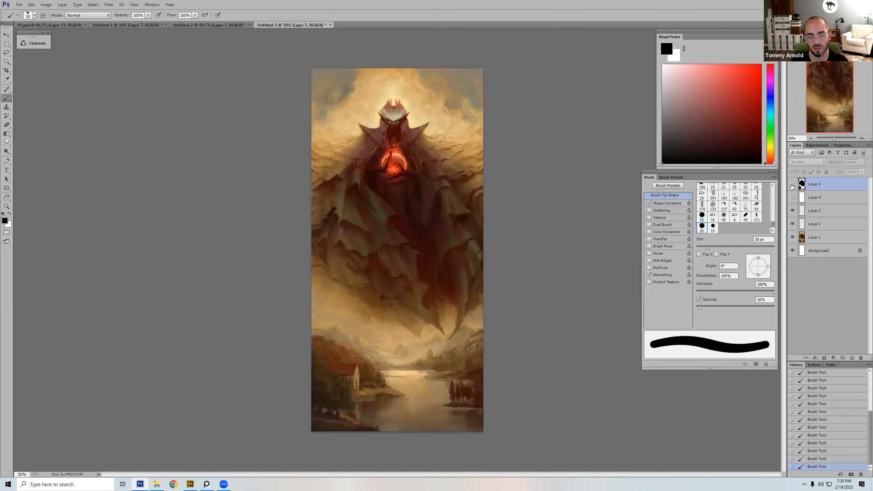
left_click(792, 185)
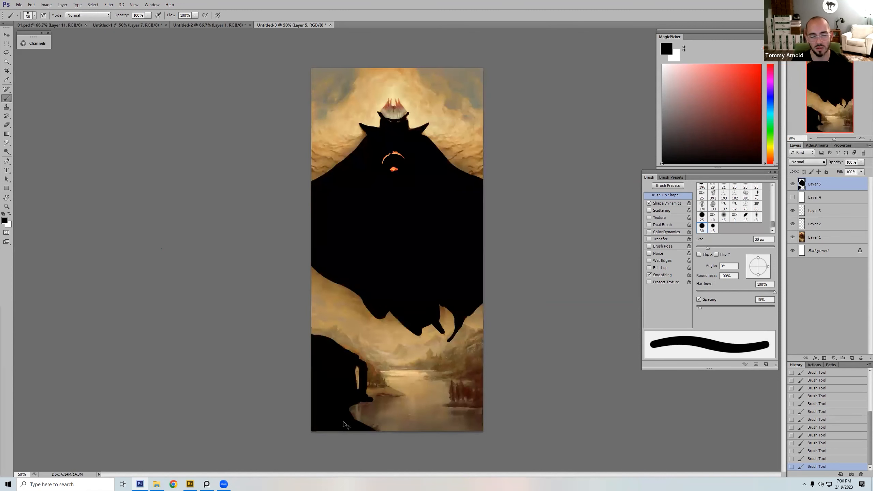
Step: Erase the black from the lower-left foreground below the house, choosing a different eraser brush for the cleanup
key("e")
left_click_drag(366, 433, 374, 428)
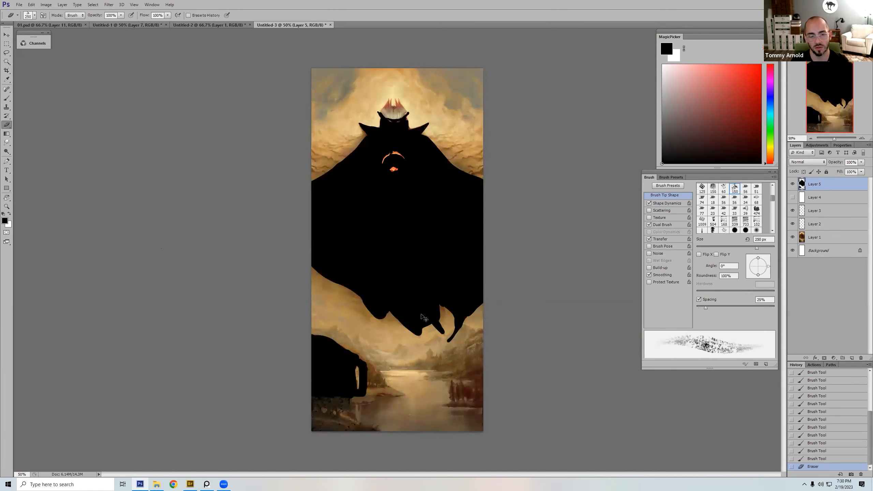
right_click(404, 298)
left_click(471, 388)
key("bracketright")
key("bracketright")
key("bracketright")
mouse_move(318, 428)
left_mouse_down()
mouse_move(366, 427)
mouse_move(294, 411)
mouse_move(330, 405)
left_mouse_up()
Step: Paint short vertical black strokes beneath the left riverbank with a 25 px hard round brush
key("b")
key("bracketleft")
left_click_drag(317, 403, 319, 415)
left_click_drag(330, 403, 330, 415)
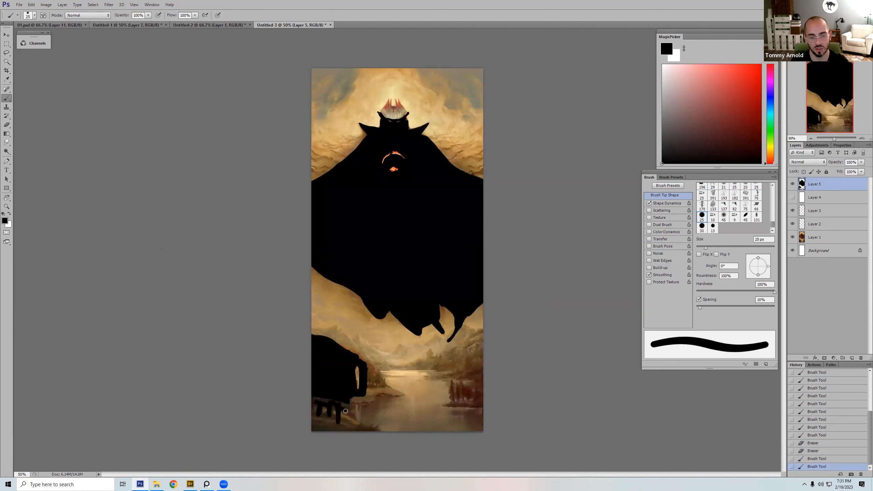
Step: Paint the left bank's land spits and the far shoreline in black across to the right canvas edge, varying the brush size
mouse_move(365, 412)
left_mouse_down()
mouse_move(398, 397)
mouse_move(373, 401)
mouse_move(368, 386)
mouse_move(387, 385)
mouse_move(361, 363)
mouse_move(390, 363)
mouse_move(377, 373)
mouse_move(424, 369)
mouse_move(412, 366)
mouse_move(429, 352)
mouse_move(438, 366)
mouse_move(434, 359)
mouse_move(485, 333)
mouse_move(439, 368)
mouse_move(482, 360)
left_mouse_up()
key("bracketleft")
key("bracketleft")
key("bracketright")
key("bracketright")
key("bracketleft")
key("bracketleft")
key("bracketleft")
key("bracketleft")
key("bracketright")
key("bracketright")
key("bracketleft")
key("bracketright")
key("bracketright")
key("bracketright")
key("bracketright")
key("bracketleft")
key("bracketleft")
key("bracketleft")
key("bracketleft")
key("bracketright")
key("bracketright")
Step: Fill the right hillside and the shore below it in black, adjusting the brush size
mouse_move(459, 357)
left_mouse_down()
mouse_move(433, 361)
mouse_move(470, 356)
mouse_move(475, 365)
mouse_move(443, 379)
mouse_move(484, 377)
mouse_move(457, 374)
mouse_move(481, 377)
left_mouse_up()
key("bracketleft")
key("bracketleft")
key("bracketleft")
key("bracketright")
key("bracketright")
key("bracketright")
key("bracketright")
Step: Paint the first tree silhouettes on the right riverbank in black with a small brush of about 15 px
key("bracketleft")
key("bracketleft")
key("bracketleft")
key("bracketleft")
key("bracketright")
key("bracketright")
key("bracketright")
key("bracketright")
key("bracketright")
left_click(453, 387)
key("bracketleft")
key("bracketleft")
key("bracketleft")
key("bracketleft")
key("bracketleft")
key("bracketleft")
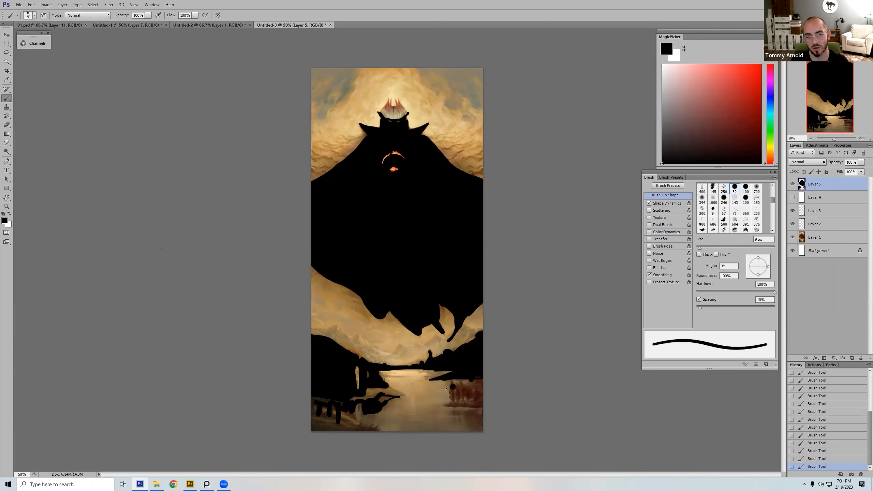
key("bracketleft")
key("bracketleft")
key("bracketright")
key("bracketright")
key("bracketright")
key("bracketright")
mouse_move(452, 385)
left_mouse_down()
mouse_move(452, 401)
mouse_move(463, 402)
left_mouse_up()
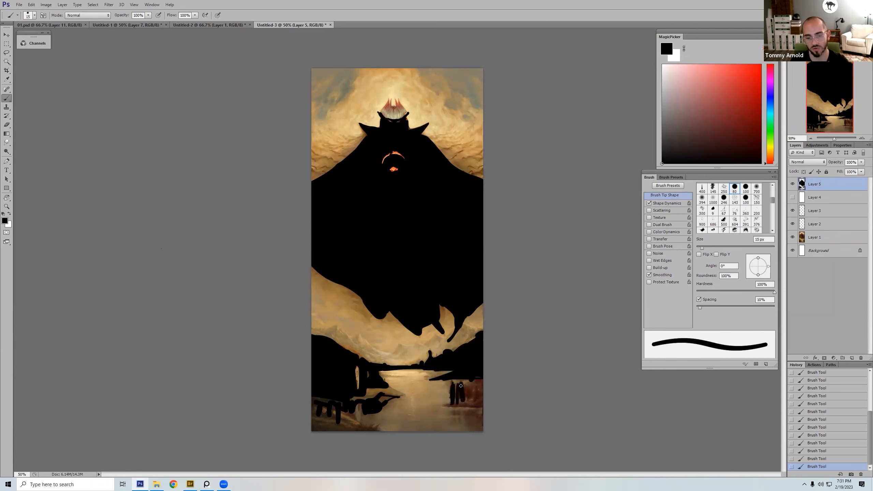
Step: Try a taller black treeline across the far shore with a 45 px brush, and undo it
key("bracketright")
key("bracketright")
key("bracketright")
mouse_move(474, 338)
left_mouse_down()
mouse_move(454, 345)
mouse_move(397, 357)
mouse_move(459, 343)
left_mouse_up()
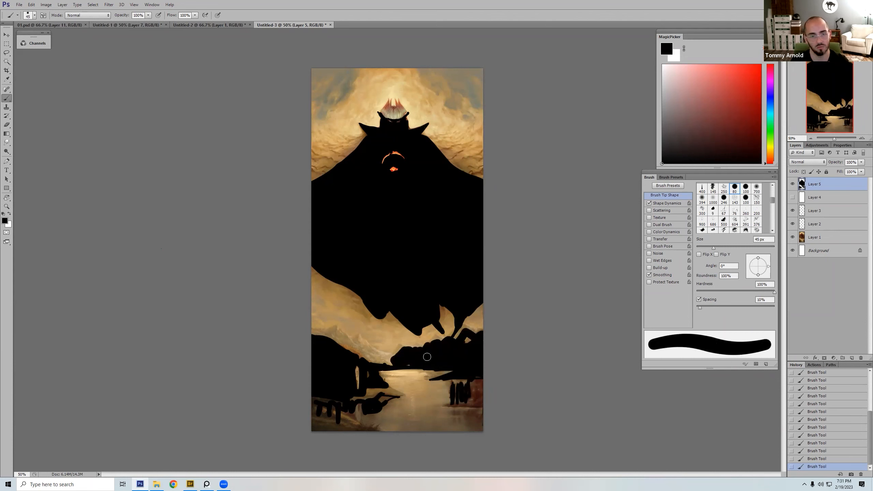
key("ctrl+z")
Step: Fill in the remaining trees and the ground line of the right riverbank in black, using 20 px and 9 px brush sizes
key("bracketleft")
key("bracketleft")
key("bracketleft")
key("bracketleft")
key("bracketleft")
left_click_drag(475, 379, 474, 381)
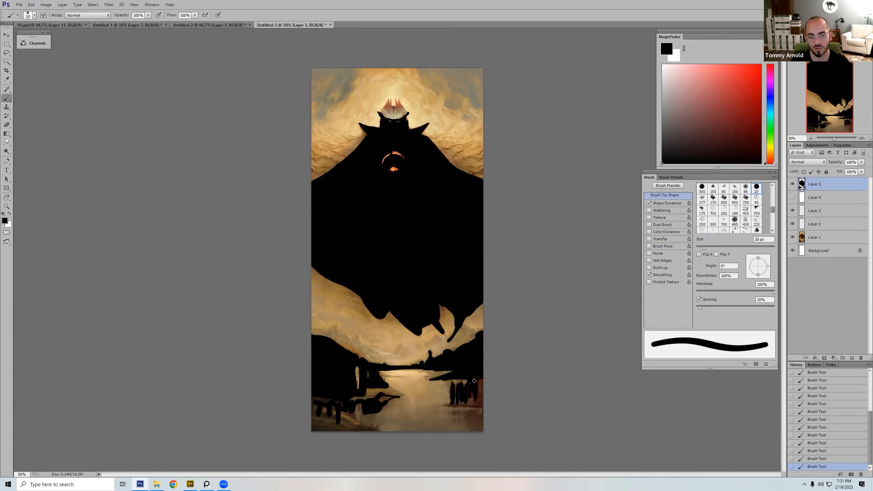
key("bracketleft")
key("bracketleft")
key("bracketleft")
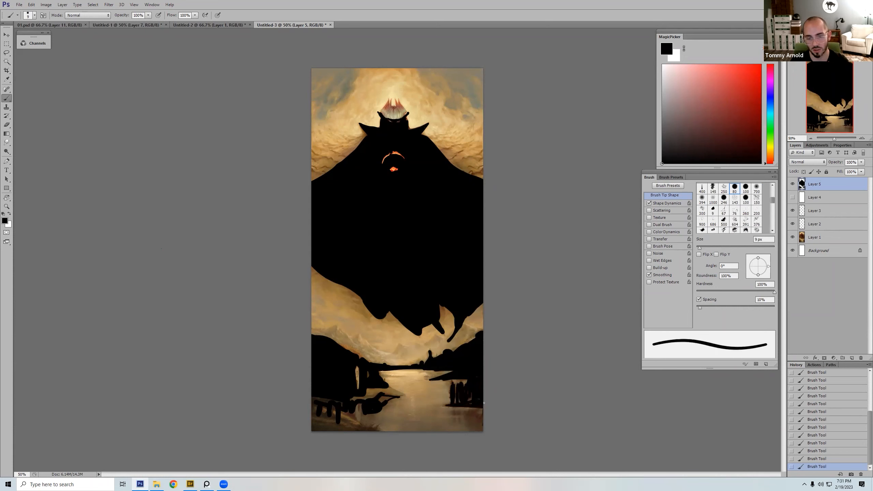
key("bracketright")
key("bracketright")
key("bracketright")
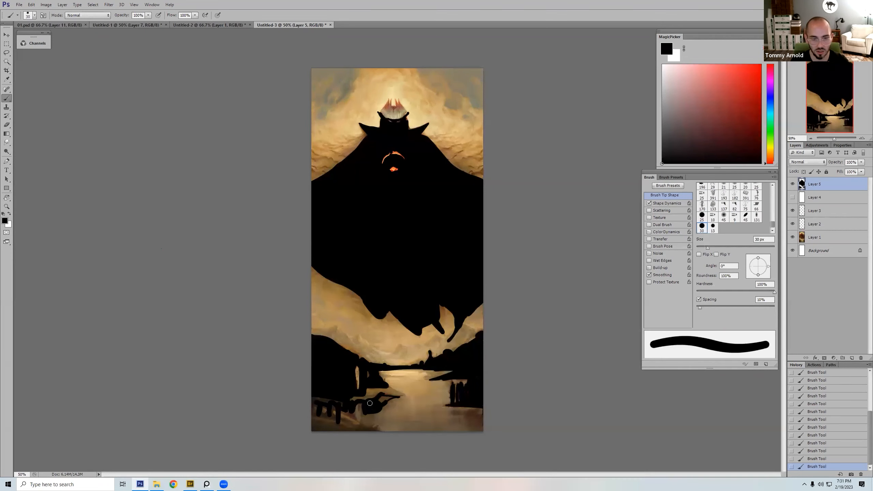
Step: Finish filling the foreground bank in the painting's lower left corner with black, enlarging the brush
mouse_move(352, 424)
left_mouse_down()
mouse_move(305, 397)
mouse_move(326, 418)
mouse_move(305, 408)
mouse_move(317, 414)
mouse_move(309, 435)
mouse_move(350, 433)
mouse_move(319, 424)
mouse_move(349, 424)
left_mouse_up()
key("bracketright")
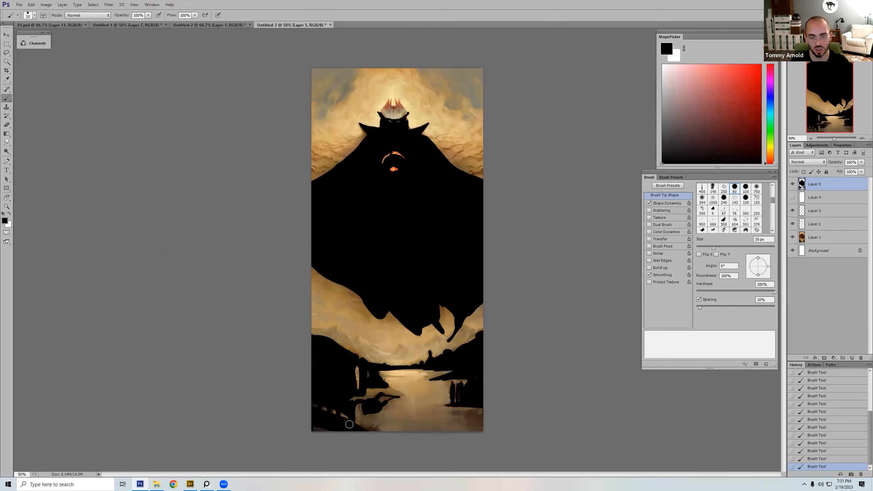
key("bracketright")
key("bracketright")
key("bracketright")
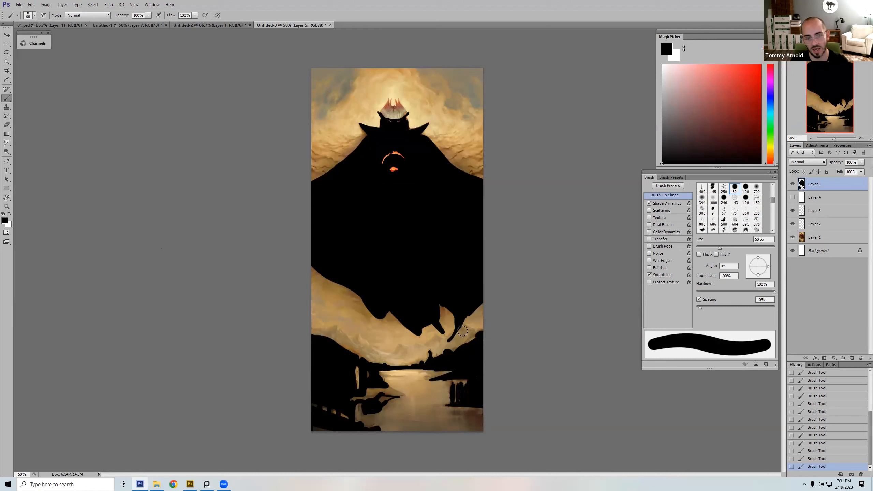
Step: Paint the demon's crown spikes in black with a fine brush of 4 to 6 px
key("bracketright")
key("bracketright")
key("bracketright")
key("bracketright")
key("bracketright")
key("bracketright")
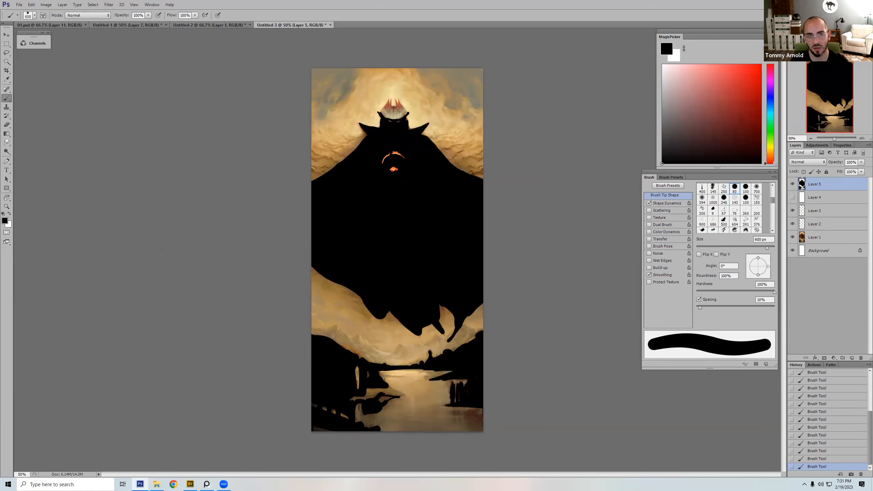
key("bracketleft")
key("bracketleft")
key("bracketleft")
key("bracketleft")
key("bracketleft")
key("bracketleft")
key("bracketleft")
key("bracketleft")
key("bracketleft")
key("bracketleft")
key("bracketleft")
key("bracketleft")
key("bracketleft")
key("bracketleft")
key("bracketleft")
key("bracketleft")
key("bracketleft")
key("bracketleft")
key("bracketleft")
key("bracketleft")
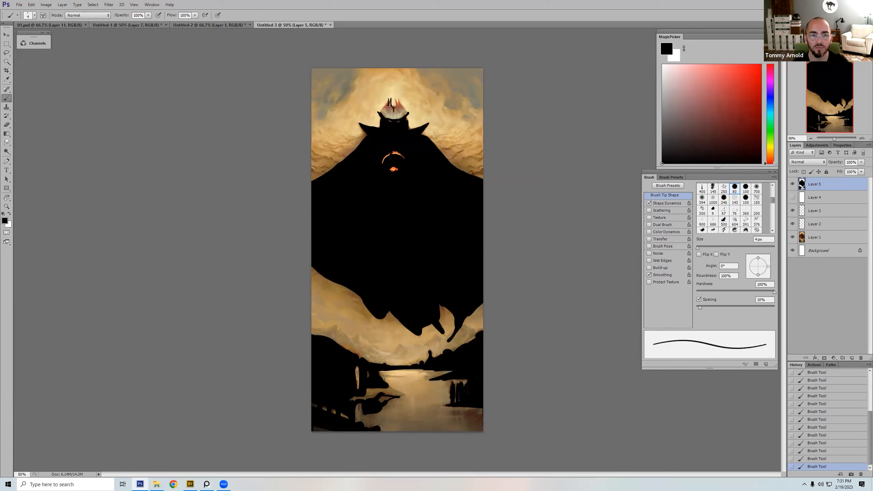
key("bracketright")
key("bracketright")
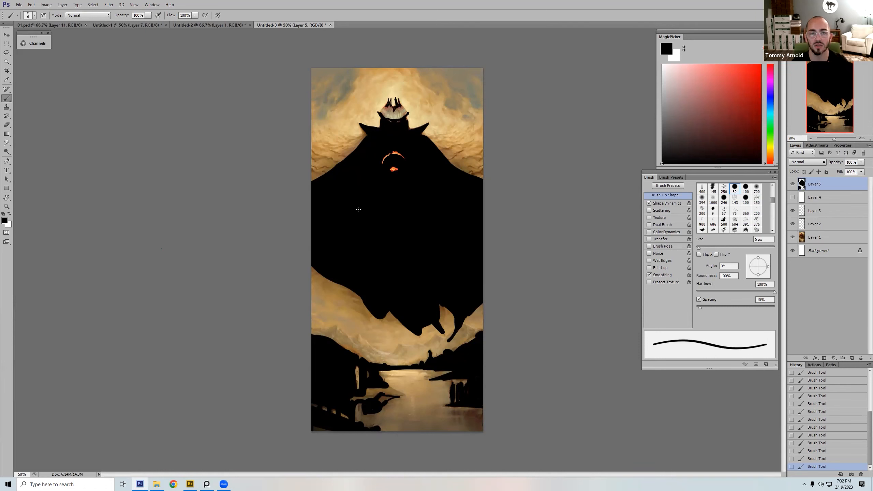
Step: Show the white Layer 4 behind the silhouette, keep full opacity, and check Layer 5 by toggling its visibility
left_click(793, 198)
left_click_drag(835, 163, 857, 163)
left_click(830, 187)
left_click_drag(379, 303, 362, 150)
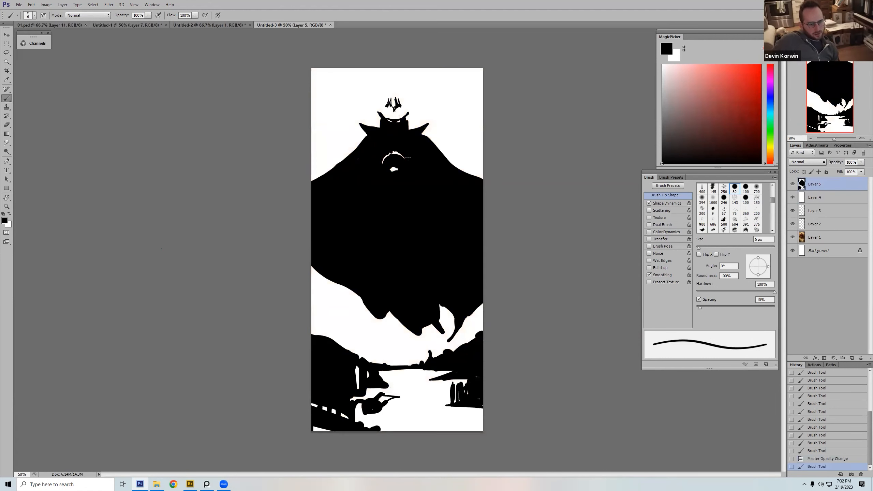
left_click(792, 185)
left_click(792, 184)
Step: Fill the remaining gaps inside the cloak's left side in black with a brush of about 25 px
key("bracketright")
key("bracketright")
key("bracketright")
key("bracketright")
key("bracketright")
key("bracketright")
key("bracketright")
key("bracketright")
key("bracketright")
key("bracketright")
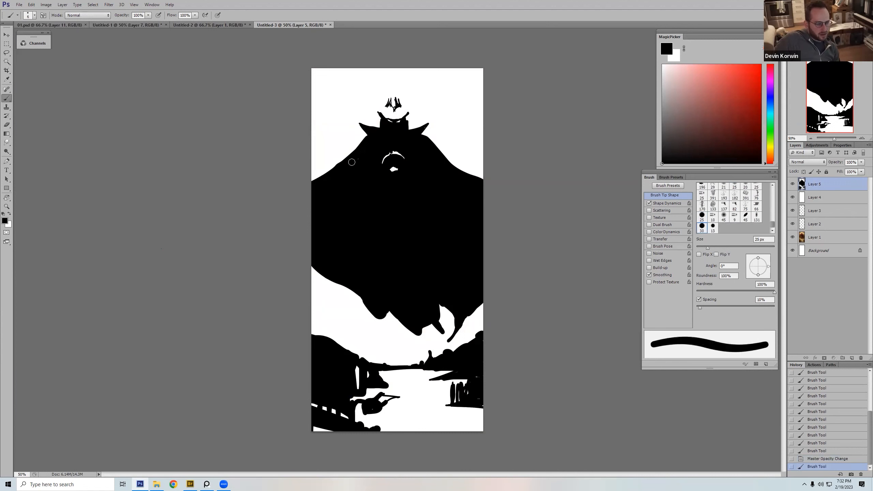
key("bracketright")
left_click_drag(363, 155, 350, 228)
Step: Refine the black crown shape above the head with a small brush of about 6 px
mouse_move(792, 185)
left_mouse_down()
mouse_move(792, 197)
mouse_move(791, 182)
left_mouse_up()
key("bracketleft")
key("bracketleft")
key("bracketleft")
key("bracketleft")
key("bracketleft")
key("bracketleft")
key("bracketleft")
key("bracketleft")
key("bracketleft")
mouse_move(400, 106)
left_mouse_down()
mouse_move(392, 103)
mouse_move(394, 110)
left_mouse_up()
key("bracketright")
key("bracketleft")
key("bracketleft")
key("bracketleft")
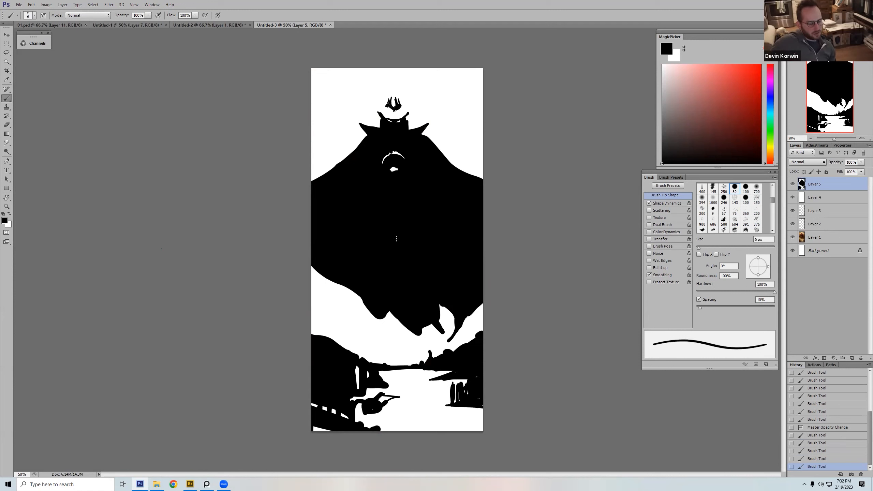
Step: Group Layer 4 and Layer 5, and select Layer 5 inside the group
key("bracketright")
key("bracketright")
key("bracketright")
key("bracketright")
key("bracketright")
key("bracketright")
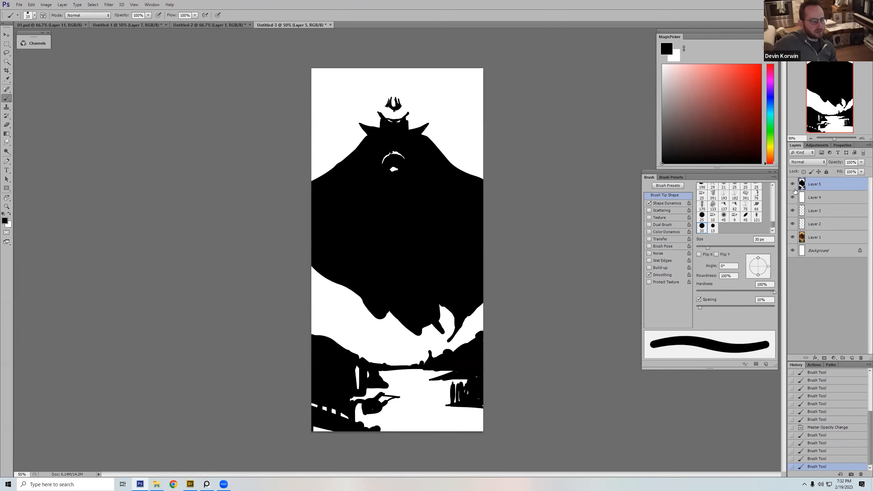
left_click(821, 197, "shift")
key("ctrl+g")
left_click(818, 189)
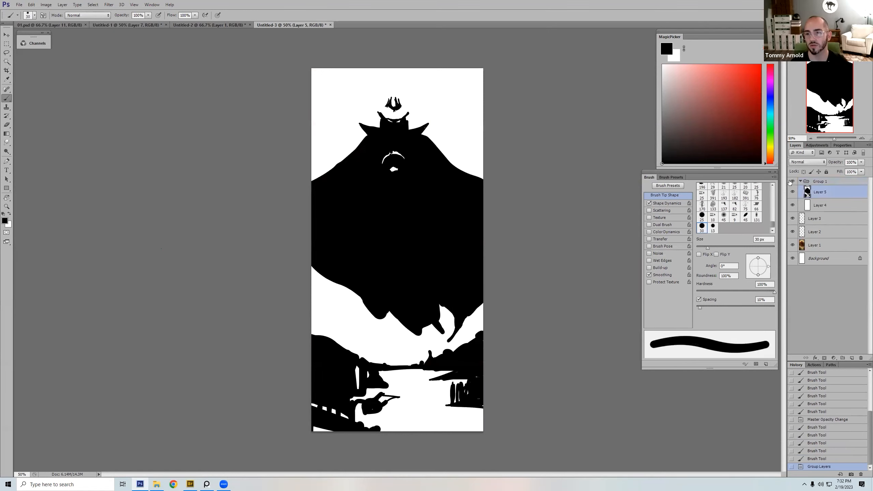
Step: Toggle the silhouette group's visibility repeatedly to compare the original painting with its black shapes
left_click(793, 181)
left_click(793, 182)
left_click(792, 182)
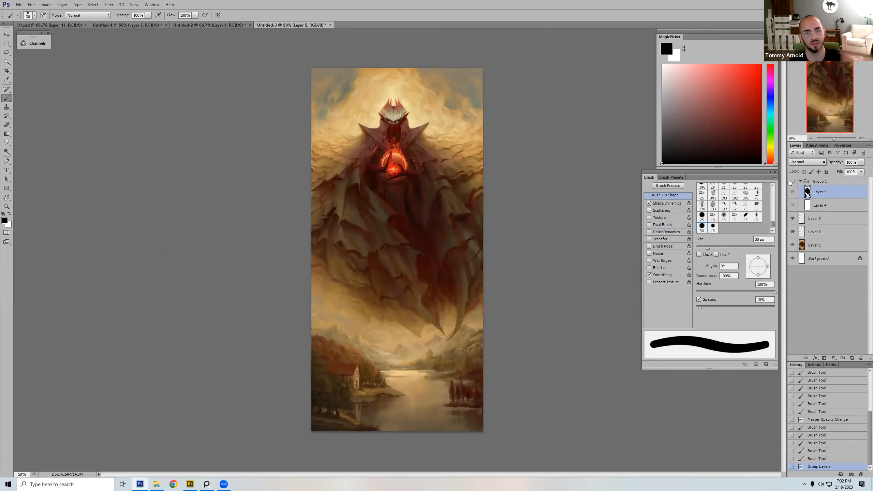
left_click(793, 182)
left_click(793, 182)
left_click(793, 182)
left_click(793, 182)
left_click(793, 182)
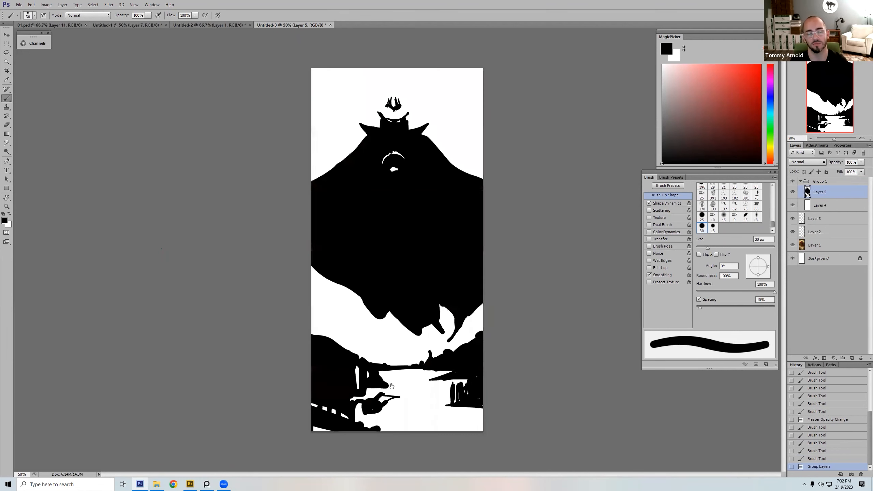
Step: Erase the lit wall of the house on the left bank with a 20 px eraser, and return to the Brush tool
key("e")
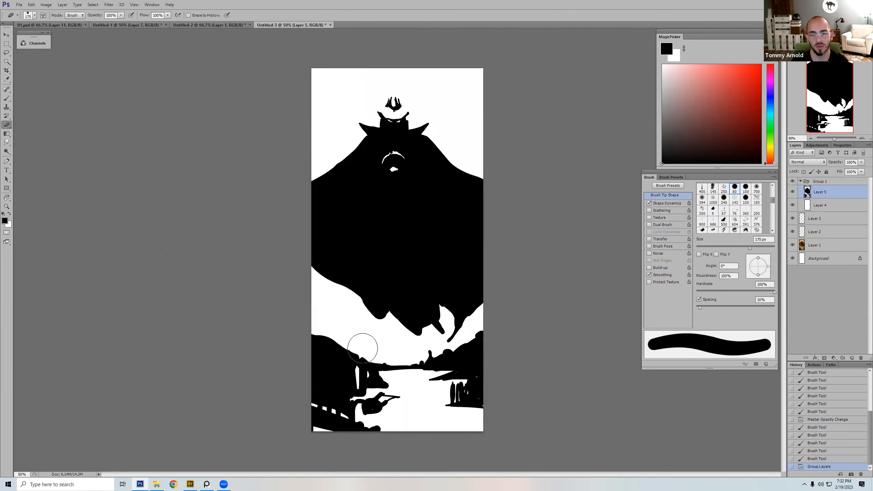
left_click_drag(357, 385, 357, 387)
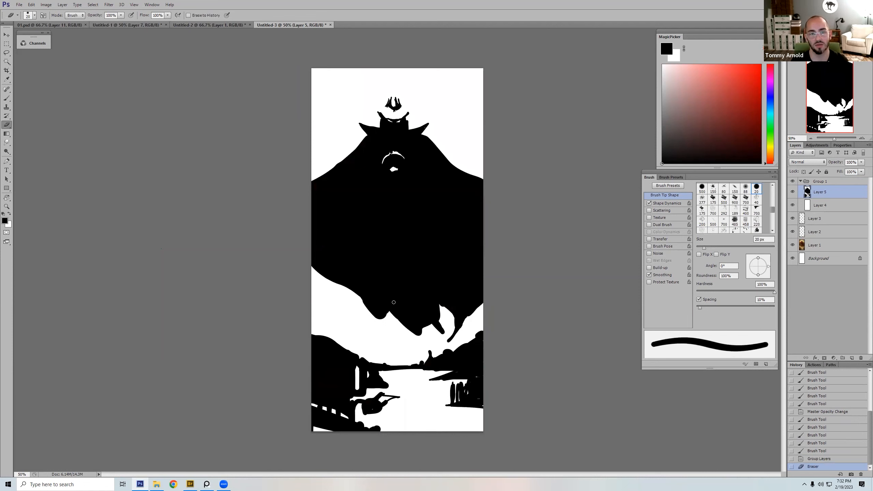
key("b")
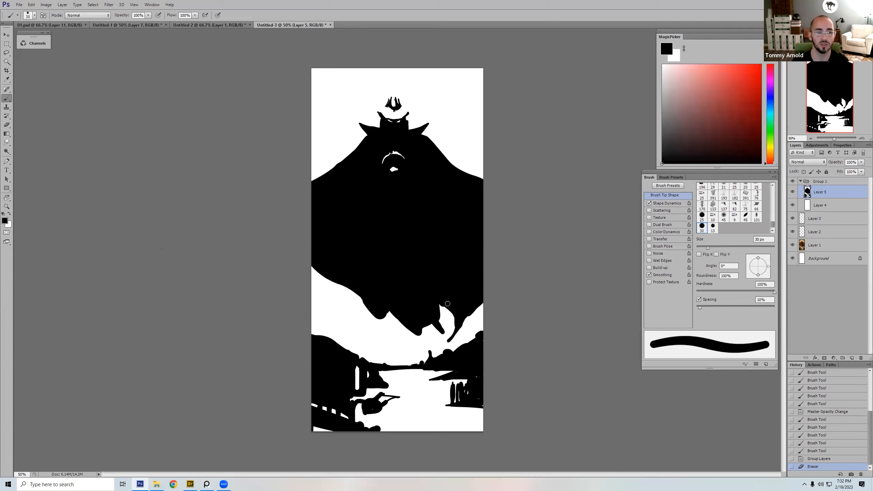
Step: Compare the silhouette with the original painting again by toggling the group's visibility
key("]")
key("]")
key("]")
key("]")
key("]")
key("]")
key("]")
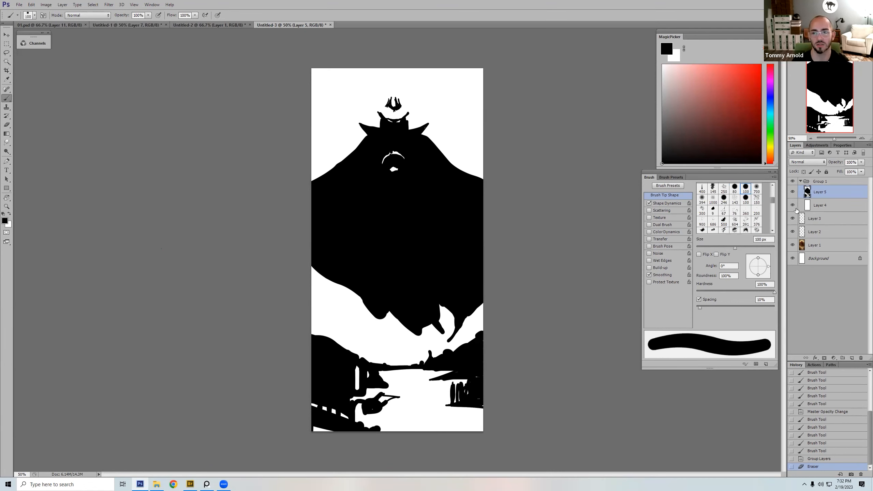
left_click(792, 181)
left_click(793, 181)
left_click(793, 182)
left_click(792, 182)
Step: Try a broad stroke along the painting's lower edge with a soft round brush, and undo it
key("bracketright")
key("bracketright")
key("bracketright")
key("bracketright")
right_click(434, 222)
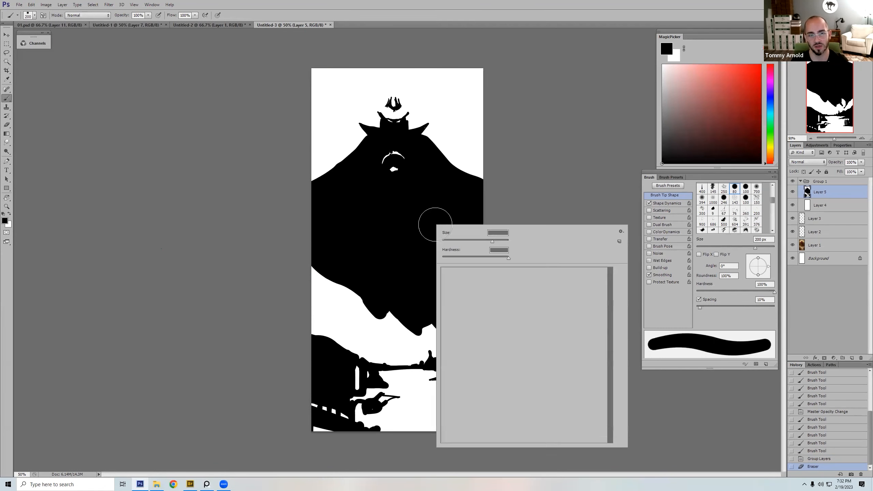
left_click(523, 360)
left_click(512, 360)
left_click(498, 449)
key("bracketleft")
key("bracketleft")
key("bracketleft")
left_click_drag(518, 450, 219, 446)
key("ctrl+z")
Step: Try joining both riverbanks with black along the far shore using a 60 px hard round brush, and undo it
right_click(434, 254)
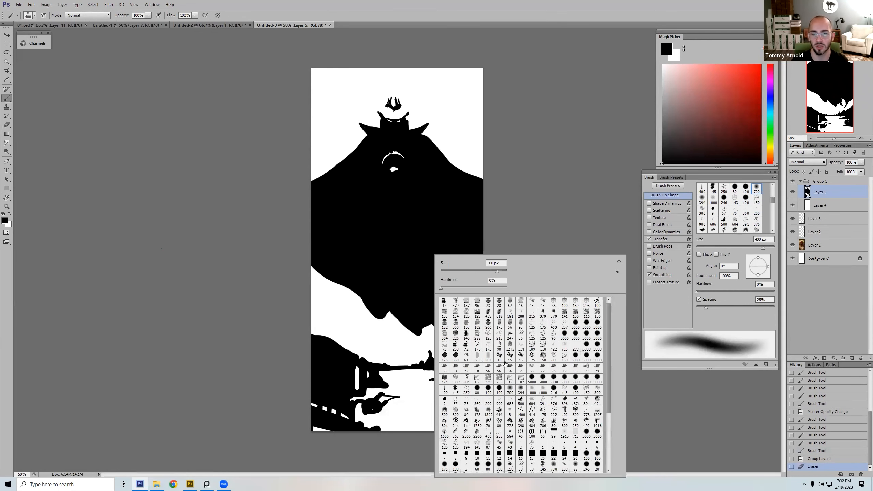
left_click(499, 391)
left_click(378, 385)
key("bracketleft")
key("bracketleft")
mouse_move(370, 374)
left_mouse_down()
mouse_move(425, 375)
mouse_move(387, 379)
mouse_move(397, 379)
left_mouse_up()
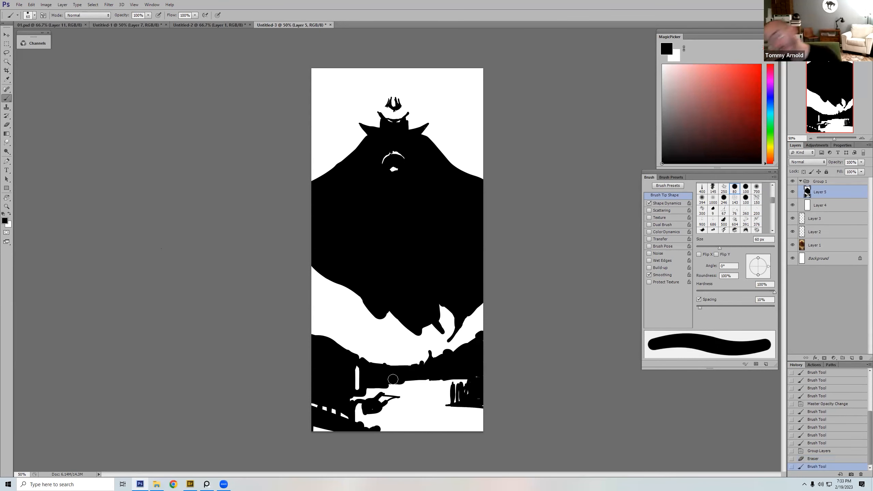
key("ctrl+z")
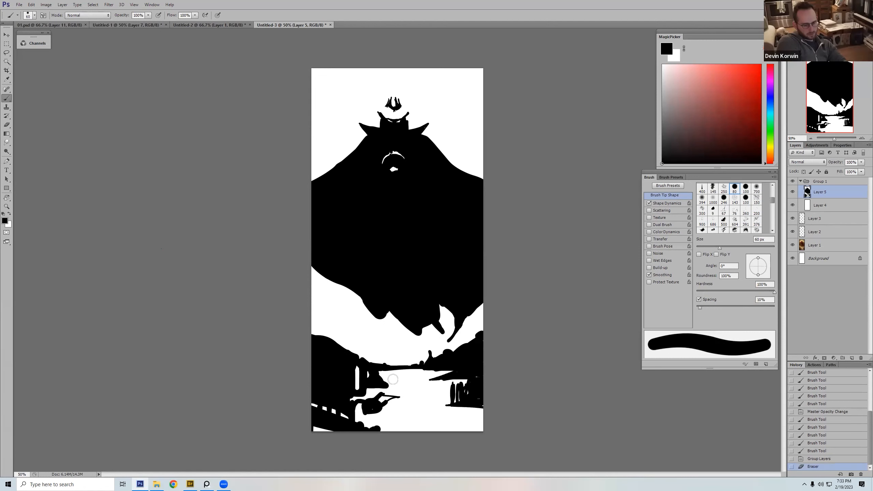
Step: Fill the foreground banks and the near water in black across the whole width, using brush sizes up to 60 px
key("bracketleft")
key("bracketleft")
key("bracketleft")
mouse_move(407, 385)
left_mouse_down()
mouse_move(370, 389)
mouse_move(446, 384)
mouse_move(310, 409)
mouse_move(441, 392)
mouse_move(355, 423)
mouse_move(382, 406)
mouse_move(427, 403)
mouse_move(379, 402)
mouse_move(359, 429)
mouse_move(439, 408)
mouse_move(475, 408)
mouse_move(373, 426)
mouse_move(467, 430)
mouse_move(512, 413)
left_mouse_up()
key("bracketleft")
key("bracketleft")
key("bracketleft")
key("bracketleft")
key("bracketright")
key("bracketright")
key("bracketright")
key("bracketright")
key("bracketright")
key("bracketright")
key("bracketright")
key("bracketright")
key("bracketright")
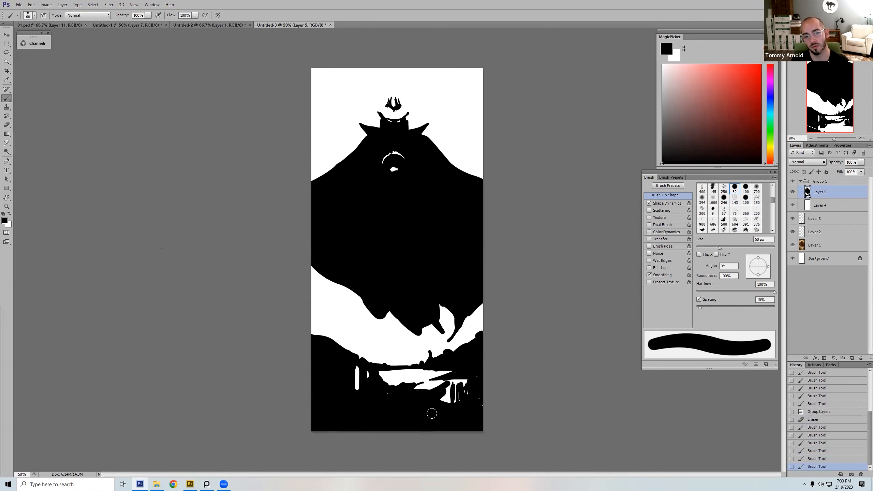
left_click_drag(431, 413, 350, 410)
Step: Paint the roof line of the house in white with a brush of about 9 px, after checking the original painting
key("x")
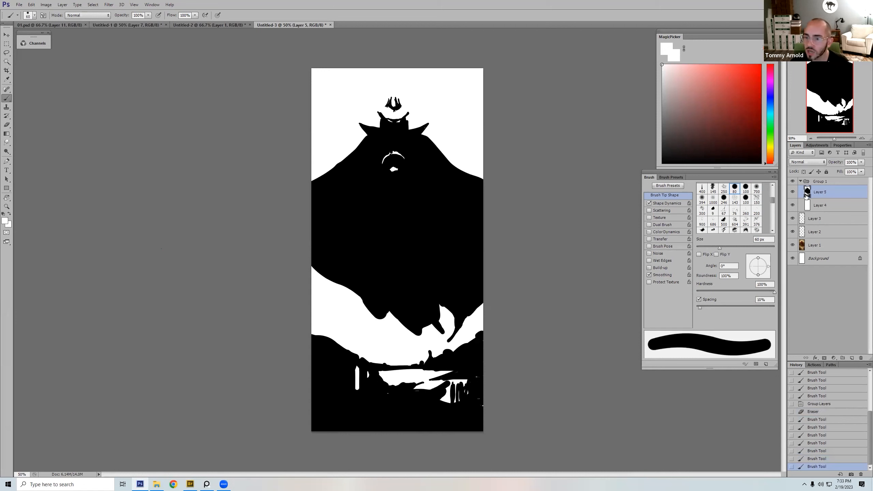
left_click(792, 181)
left_click(792, 182)
key("bracketleft")
key("bracketleft")
key("bracketleft")
key("bracketleft")
key("bracketleft")
key("bracketleft")
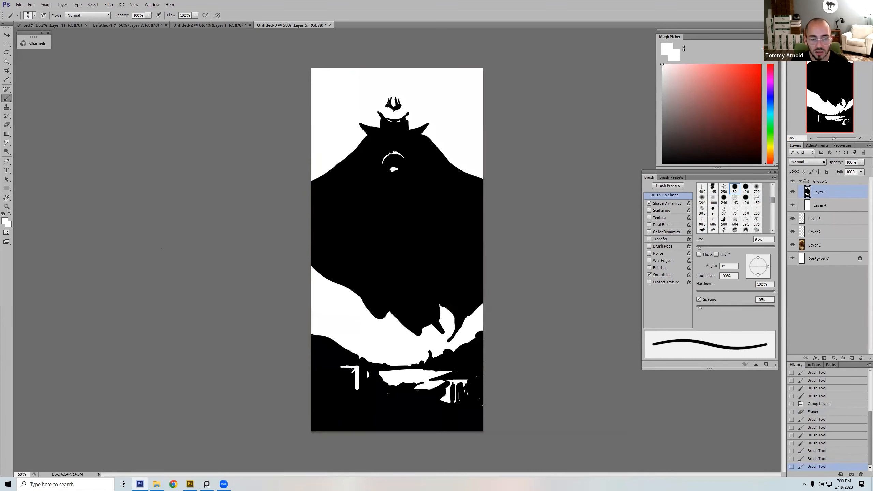
mouse_move(349, 368)
left_mouse_down()
mouse_move(369, 379)
mouse_move(361, 373)
left_mouse_up()
key("bracketleft")
left_click(376, 375, "alt")
Step: Add white flecks beside the house, between its wall and the river, with a brush of about 10 px
key("bracketright")
left_click(359, 375, "alt")
left_click(360, 377)
key("e")
key("b")
left_click(377, 376)
left_click(375, 378, "alt")
key("bracketright")
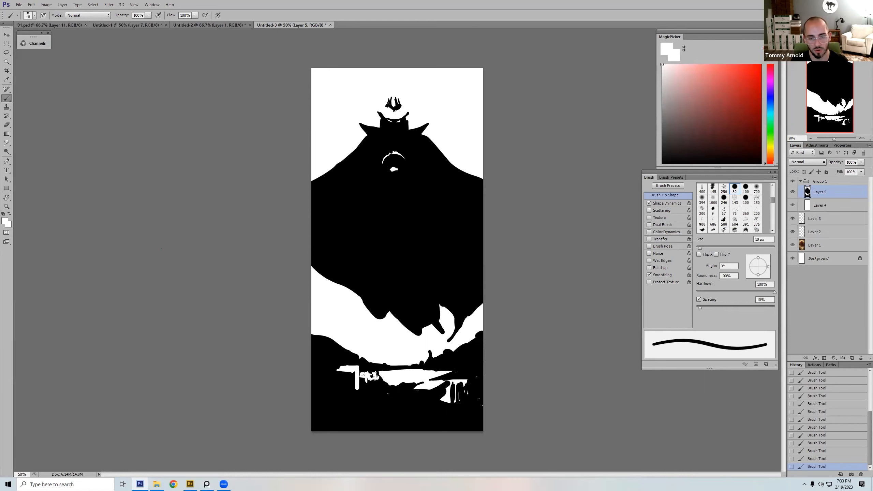
Step: Extend the white strip to the canvas's left edge and paint a tall white column up through the hillside, using up to 50 px
key("bracketright")
key("bracketright")
key("bracketright")
key("bracketright")
key("bracketright")
key("bracketleft")
left_click_drag(332, 367, 332, 370)
left_click_drag(327, 366, 331, 344)
key("bracketleft")
left_click(321, 360, "alt")
key("bracketright")
left_click(329, 369, "alt")
key("bracketright")
key("bracketright")
left_click_drag(334, 369, 333, 342)
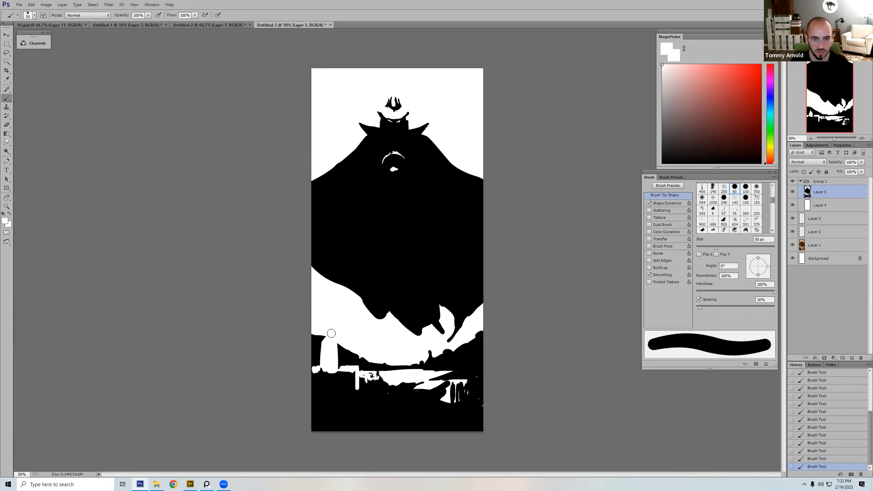
left_click(319, 344, "alt")
Step: Repaint the hillside beside the white column in black, and add a thin black spire rising above it
key("bracketleft")
key("bracketleft")
key("bracketleft")
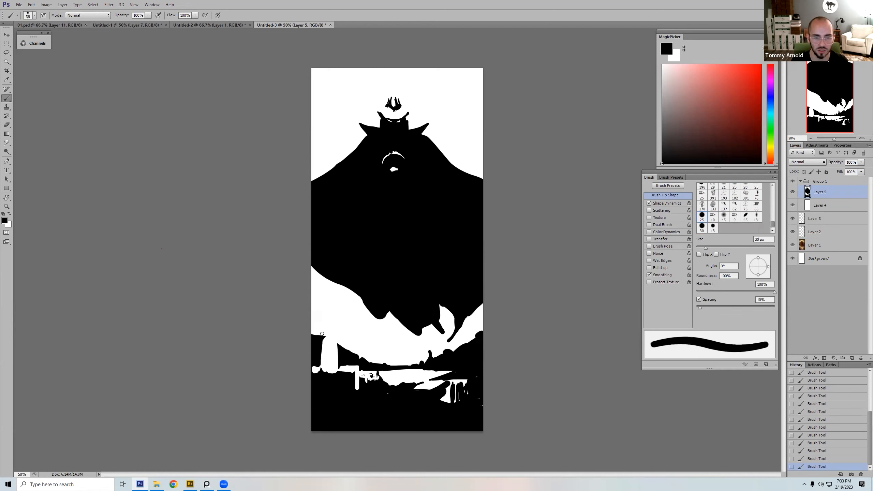
left_click(328, 343, "alt")
key("bracketright")
mouse_move(322, 361)
left_mouse_down()
mouse_move(322, 327)
mouse_move(319, 363)
left_mouse_up()
left_click(318, 342, "alt")
Step: Paint a small black treetop against the white column's right side with a 10 px brush
key("bracketleft")
key("bracketleft")
key("bracketleft")
key("bracketleft")
key("bracketright")
key("bracketright")
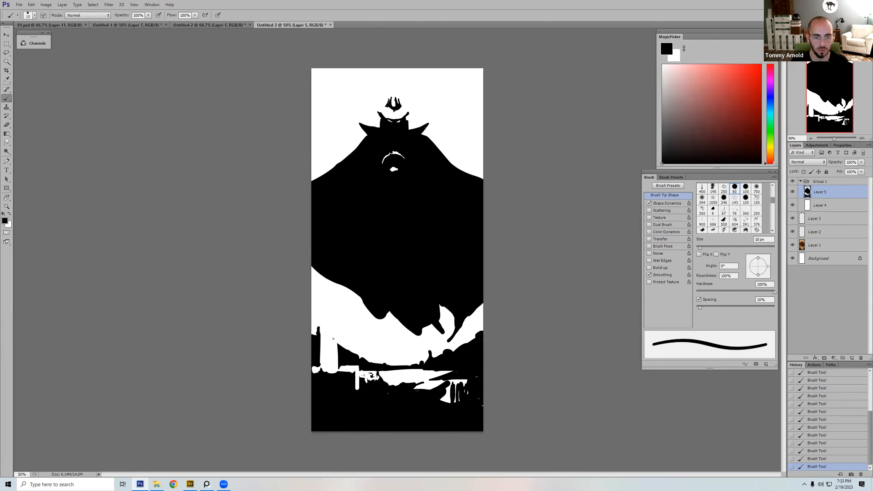
left_click(329, 358, "alt")
Step: Clean up the white strip beneath the column into a thin straight line, and fill the ground below it in black
key("bracketright")
key("bracketright")
key("bracketright")
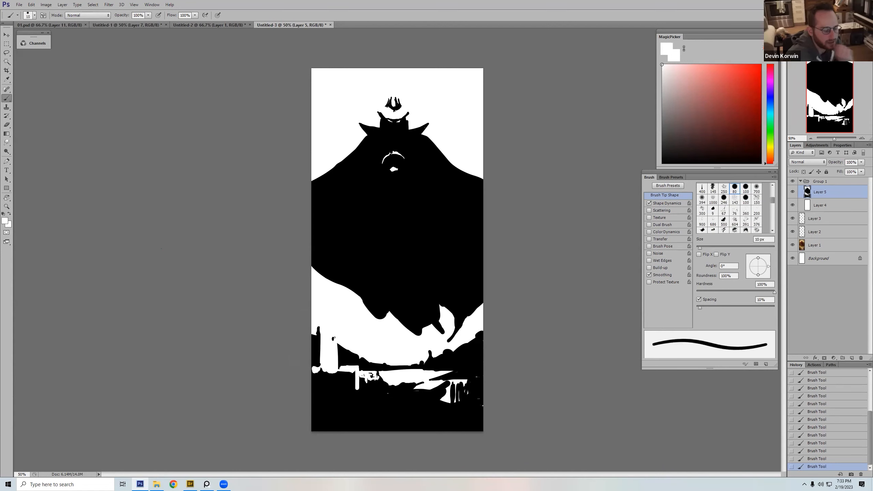
key("bracketright")
mouse_move(339, 368)
left_mouse_down()
mouse_move(353, 370)
mouse_move(314, 379)
mouse_move(311, 371)
mouse_move(357, 367)
mouse_move(317, 383)
left_mouse_up()
left_click(342, 366, "alt")
key("bracketleft")
key("bracketleft")
key("bracketright")
key("bracketright")
key("bracketright")
left_click(321, 385, "alt")
key("bracketleft")
key("bracketleft")
key("bracketleft")
key("bracketleft")
left_click(334, 369, "alt")
key("bracketright")
key("bracketright")
key("bracketright")
key("bracketright")
left_click(341, 384, "alt")
left_click(412, 376, "alt")
key("bracketleft")
key("bracketleft")
key("bracketleft")
key("bracketleft")
key("bracketleft")
key("bracketleft")
key("bracketleft")
key("bracketleft")
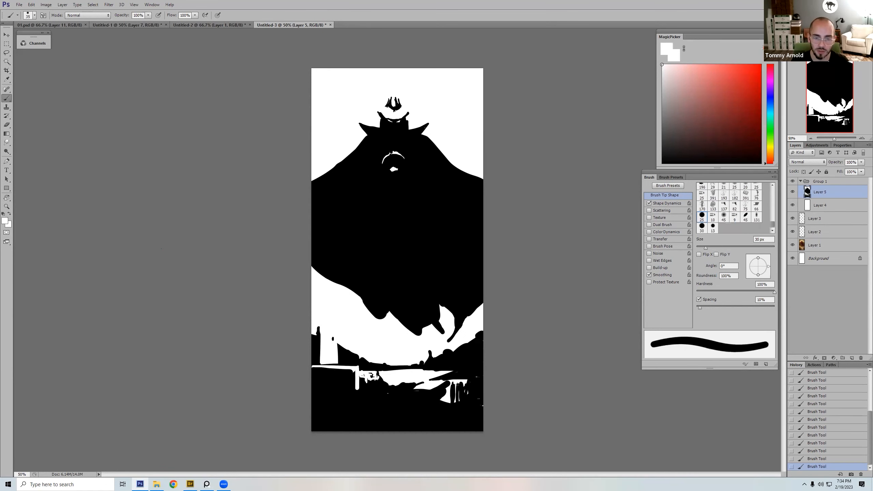
Step: Touch up the black and white shapes along the water's right shore with small brushes of up to 35 px
key("bracketright")
key("bracketright")
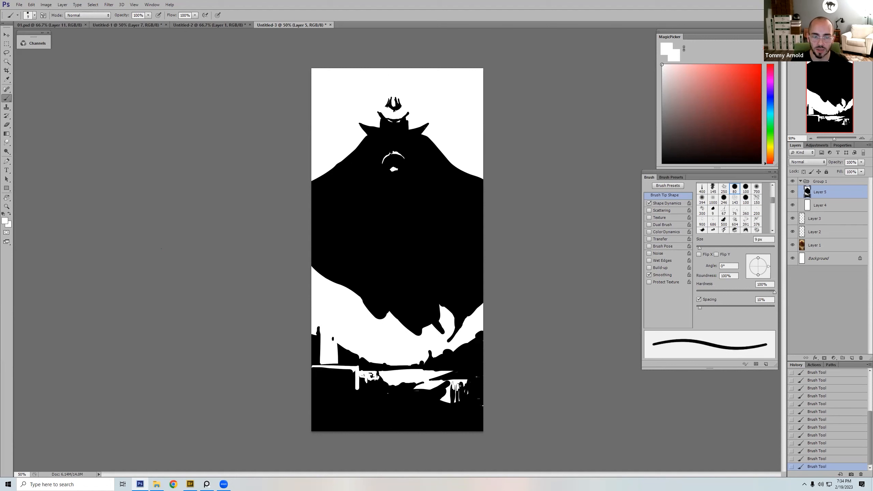
key("bracketright")
key("bracketright")
key("bracketright")
key("bracketright")
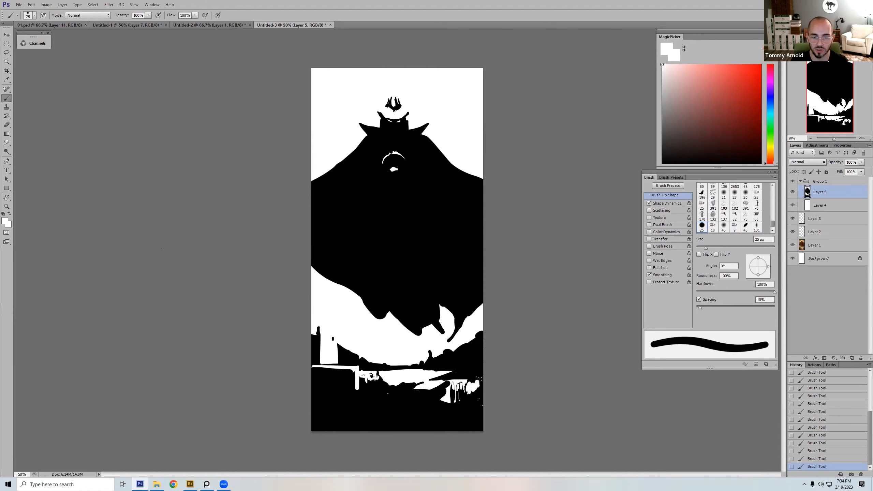
left_click(475, 368, "alt")
key("bracketleft")
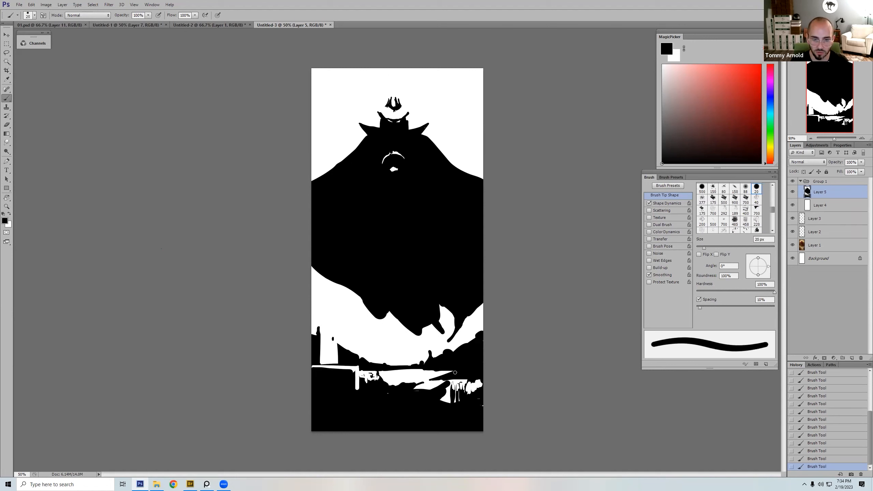
left_click(438, 371, "alt")
key("bracketleft")
key("bracketleft")
key("bracketleft")
key("bracketleft")
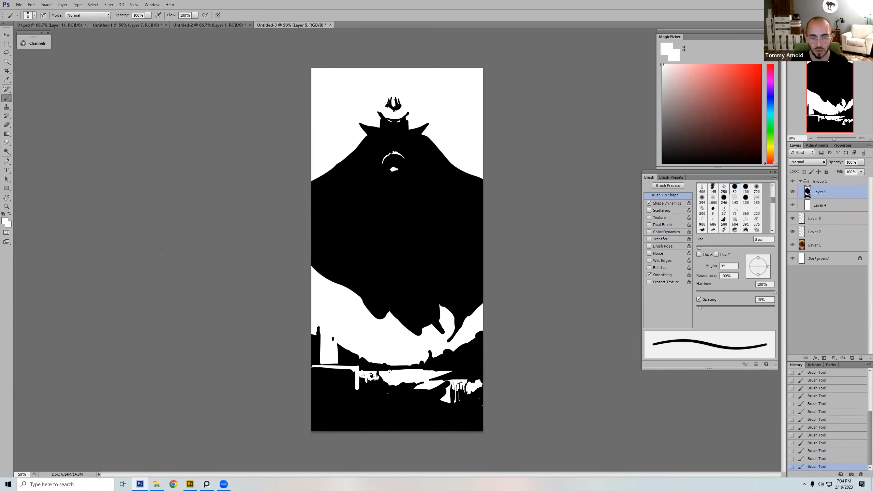
key("bracketright")
key("bracketright")
key("bracketright")
key("bracketright")
key("bracketright")
key("bracketright")
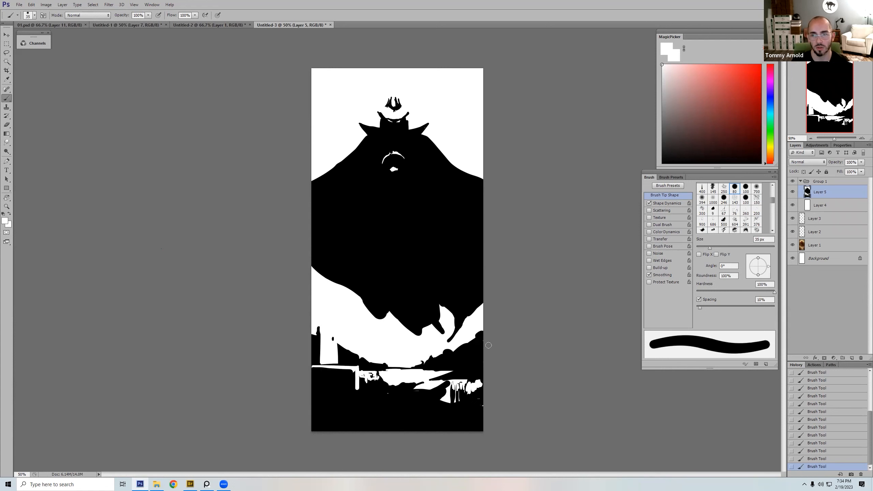
Step: Compare the silhouette with the painting underneath by hiding and reshowing Group 1
left_click(792, 182)
left_click(792, 181)
key("bracketright")
key("bracketright")
key("bracketright")
key("bracketleft")
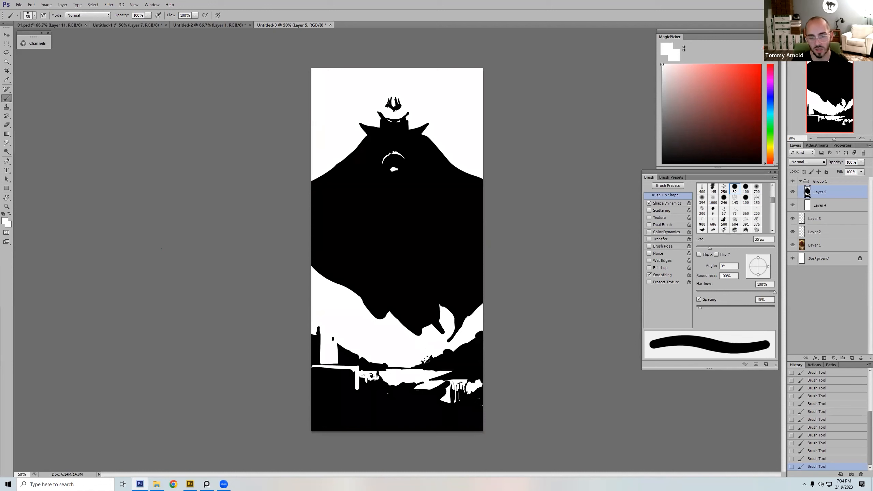
Step: Try toning the right hill to grey with a 70 px brush at 50% opacity
key("bracketright")
key("bracketright")
key("bracketright")
key("bracketright")
key("bracketright")
mouse_move(427, 357)
left_mouse_down()
mouse_move(505, 368)
mouse_move(482, 371)
mouse_move(503, 334)
mouse_move(480, 333)
left_mouse_up()
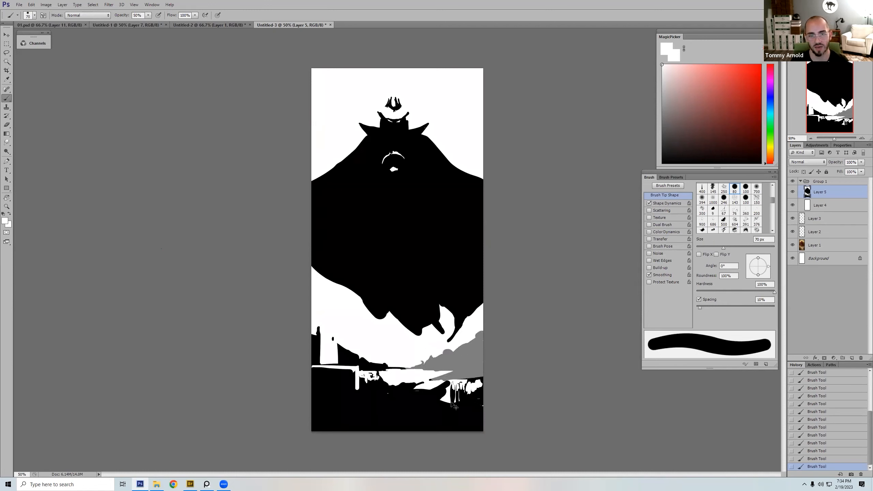
key("ctrl+z")
Step: Try painting out both hills in white down to the horizon, and step back to the earlier hill state in the history
mouse_move(424, 353)
left_mouse_down()
mouse_move(491, 361)
mouse_move(432, 359)
mouse_move(461, 344)
mouse_move(480, 365)
mouse_move(408, 355)
mouse_move(354, 359)
mouse_move(341, 344)
mouse_move(352, 362)
left_mouse_up()
key("bracketleft")
key("bracketleft")
key("bracketleft")
left_click_drag(314, 332, 313, 357)
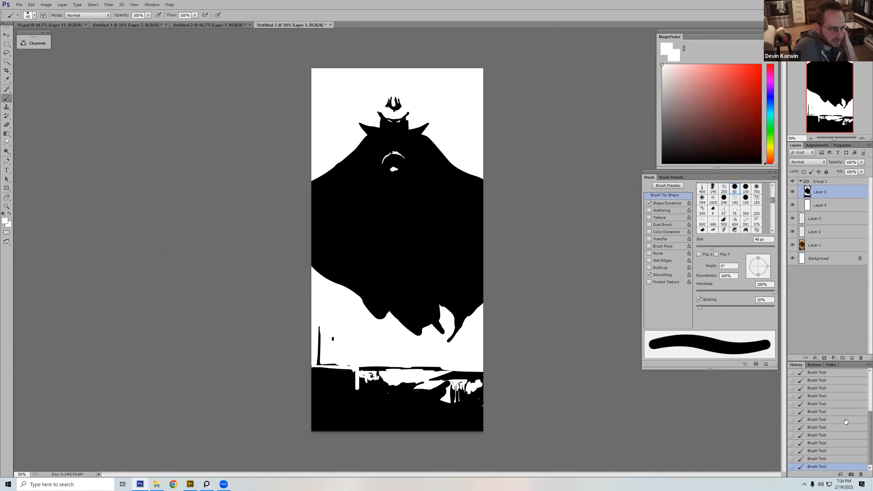
left_click(833, 405)
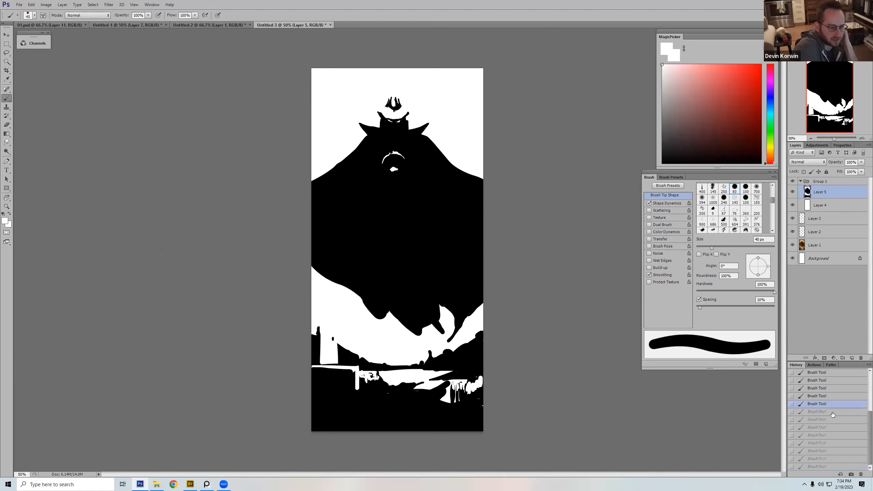
Step: Paint out the right hill in white, leaving only a low black strip along the horizon
key("x")
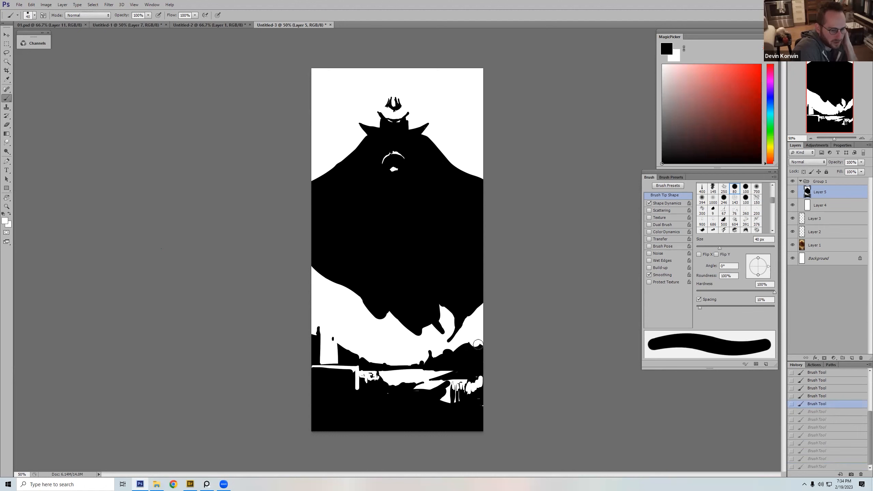
mouse_move(459, 354)
left_mouse_down()
mouse_move(431, 356)
mouse_move(475, 358)
mouse_move(465, 364)
mouse_move(466, 357)
mouse_move(479, 359)
left_mouse_up()
key("x")
key("bracketleft")
key("bracketleft")
key("bracketleft")
key("x")
key("bracketright")
key("bracketright")
key("bracketright")
key("x")
key("bracketleft")
key("bracketleft")
key("bracketleft")
key("bracketleft")
key("bracketleft")
key("bracketleft")
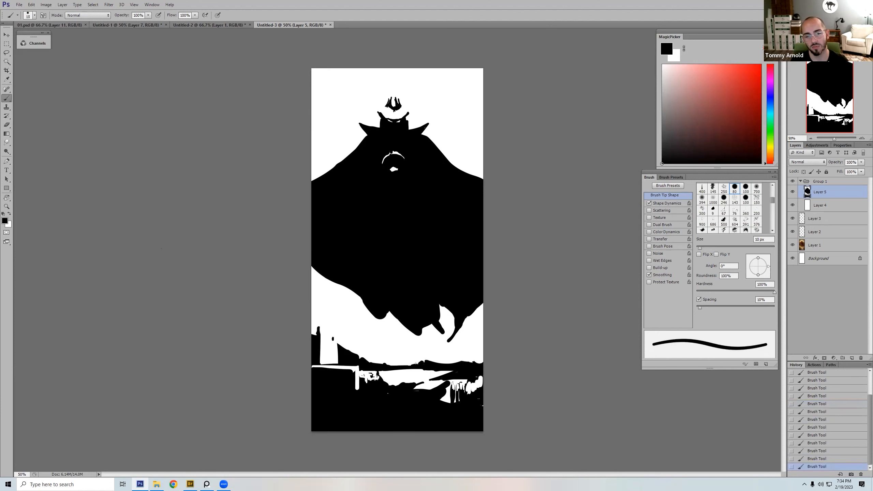
Step: Cover the white column's upper part in black, and paint out the left hill and spire in white with brushes up to 50 px
key("x")
key("bracketright")
key("bracketright")
key("bracketright")
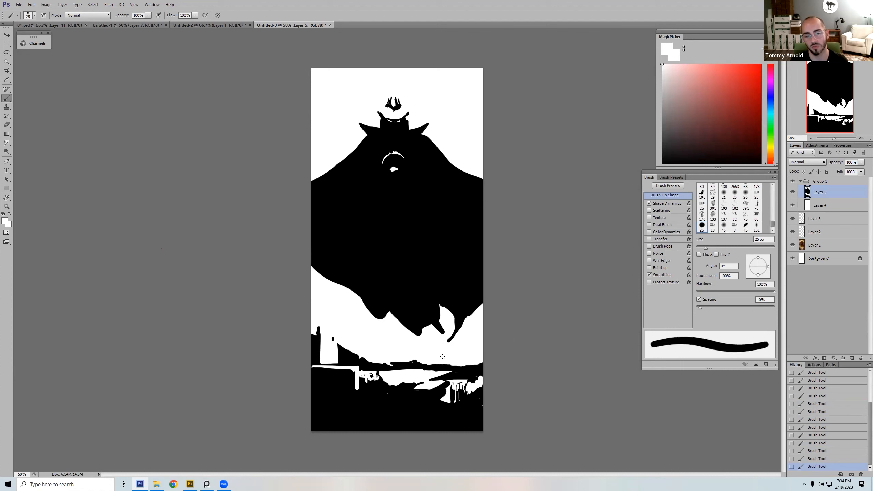
key("x")
key("bracketright")
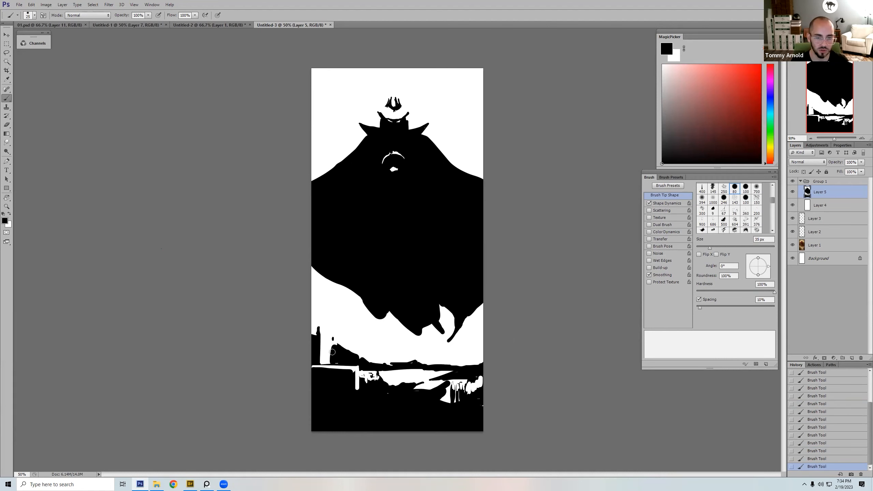
key("bracketright")
key("x")
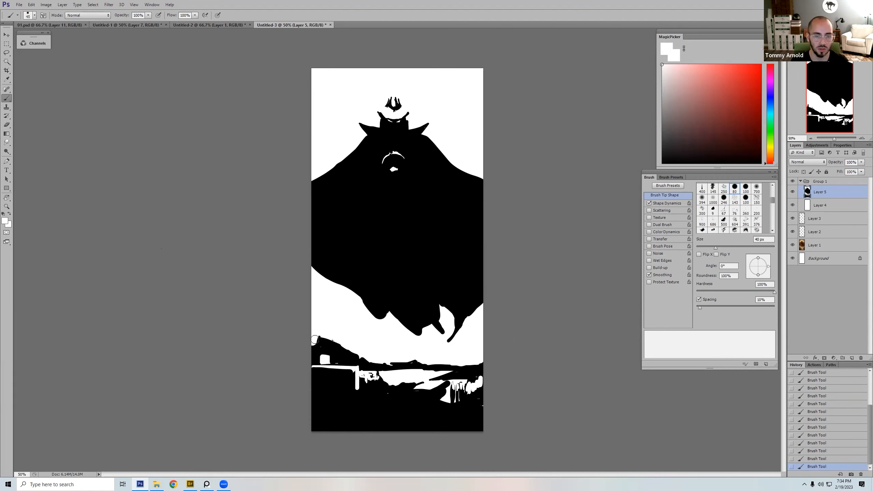
mouse_move(329, 346)
left_mouse_down()
mouse_move(349, 357)
mouse_move(337, 341)
mouse_move(356, 358)
mouse_move(416, 361)
left_mouse_up()
key("bracketright")
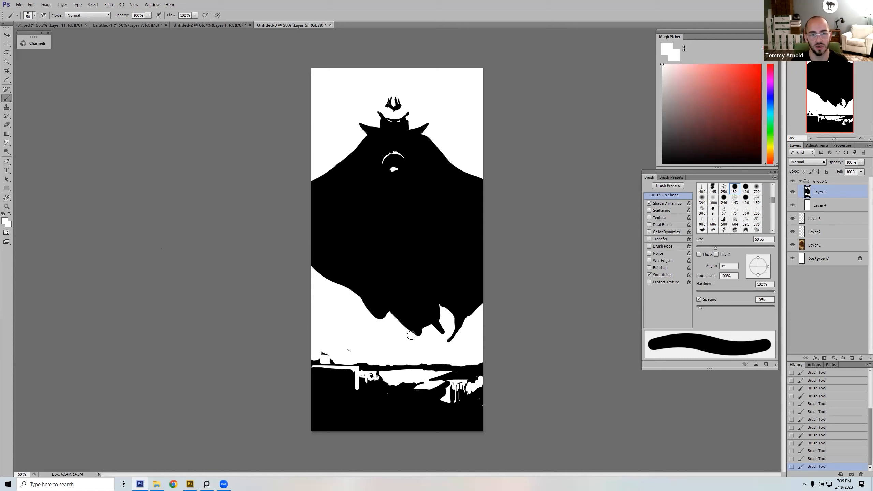
Step: Try brush strokes over the water and the figure's body and chest, and undo them
left_click(397, 396, "alt")
key("bracketleft")
key("bracketleft")
left_click_drag(412, 372, 409, 386)
mouse_move(425, 377)
left_mouse_down()
mouse_move(469, 382)
mouse_move(390, 313)
left_mouse_up()
key("ctrl+alt+z")
key("ctrl+alt+z")
key("ctrl+alt+z")
key("ctrl+alt+z")
left_click_drag(719, 86, 743, 70)
mouse_move(402, 148)
left_mouse_down()
mouse_move(386, 166)
mouse_move(382, 150)
mouse_move(495, 135)
mouse_move(440, 149)
mouse_move(478, 135)
mouse_move(457, 152)
mouse_move(474, 152)
mouse_move(443, 160)
left_mouse_up()
key("ctrl+alt+z")
key("ctrl+alt+z")
Step: Paint a thick black arm from the figure's right-hand shoulder out to the canvas edge with a 50 px brush
left_click(415, 160, "alt")
key("bracketright")
key("bracketright")
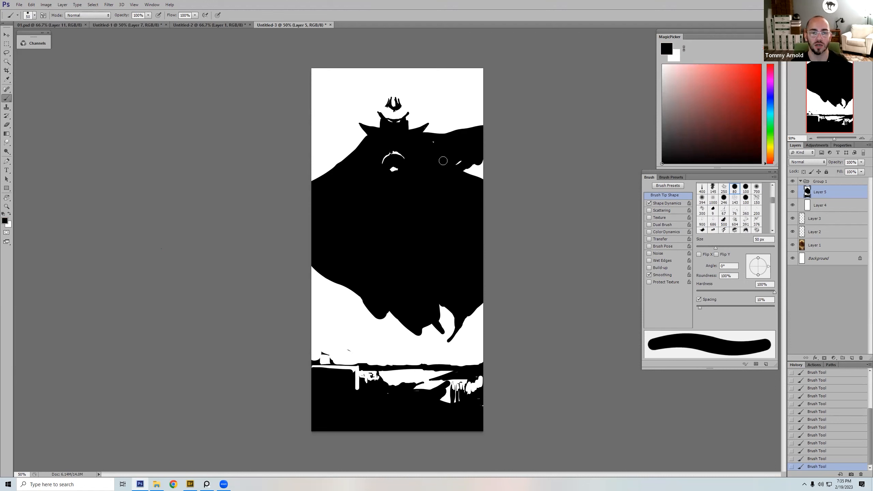
Step: Try painting a bulky black arm off the figure's left-hand shoulder with brushes up to 100 px
mouse_move(349, 167)
left_mouse_down()
mouse_move(318, 154)
mouse_move(361, 138)
mouse_move(308, 131)
mouse_move(340, 133)
mouse_move(350, 159)
left_mouse_up()
key("bracketright")
key("bracketright")
key("bracketright")
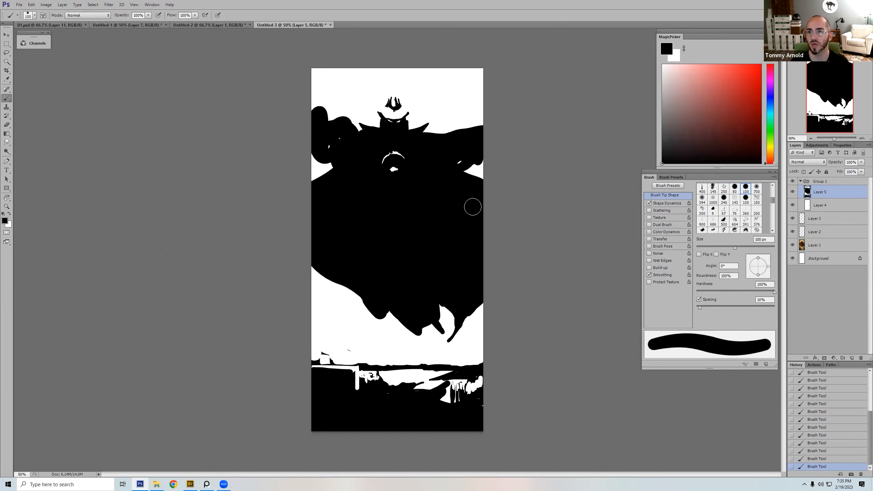
key("ctrl+z")
Step: Round out the cloak's lower-left contour in black with a large 250 px brush
key("bracketleft")
key("bracketleft")
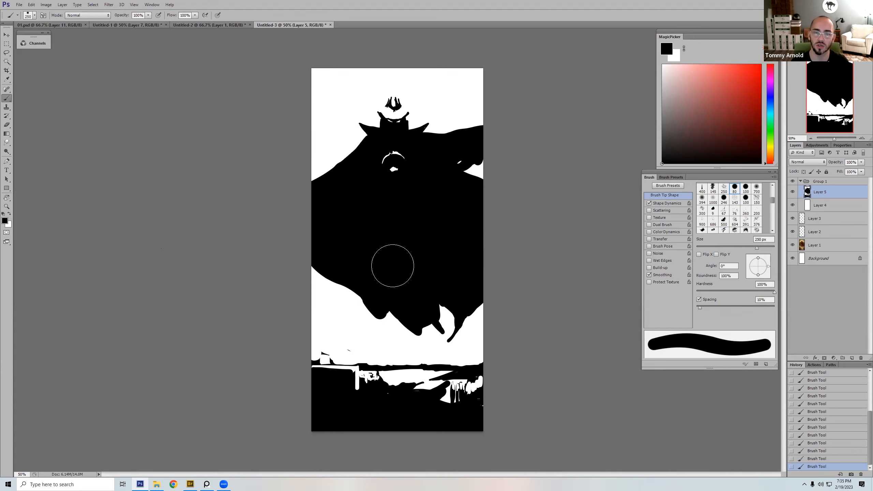
left_click_drag(341, 284, 328, 266)
key("bracketleft")
key("bracketleft")
key("bracketleft")
key("bracketleft")
key("bracketleft")
key("bracketleft")
key("bracketleft")
key("bracketleft")
Step: Paint a thin winding black tendril from the cloak's lower-left tip down to the horizon
left_click_drag(378, 319, 414, 354)
key("bracketleft")
key("bracketleft")
key("bracketleft")
key("bracketleft")
key("bracketleft")
key("bracketleft")
key("bracketleft")
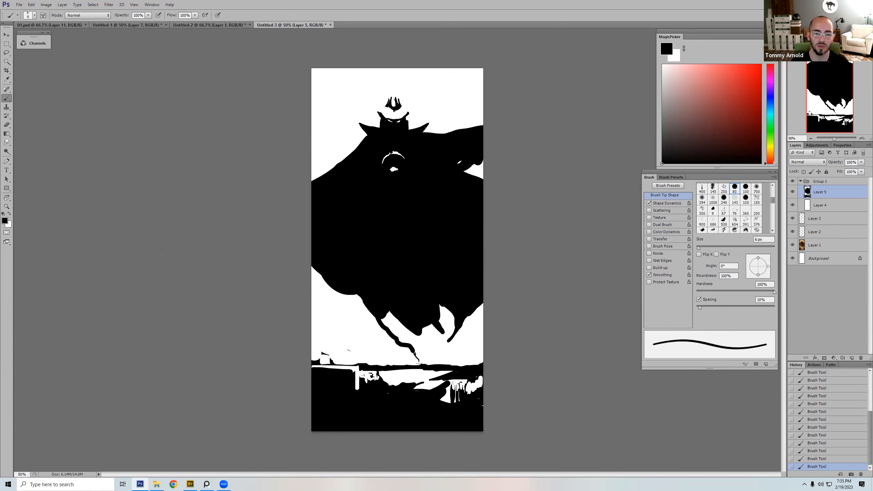
key("bracketleft")
Step: Extend the cloak's middle tip as a curved black tendril, and carve a narrow white gap up into the cloak's right side
key("bracketright")
key("bracketright")
key("bracketright")
key("bracketright")
key("bracketright")
key("bracketright")
key("bracketright")
key("bracketright")
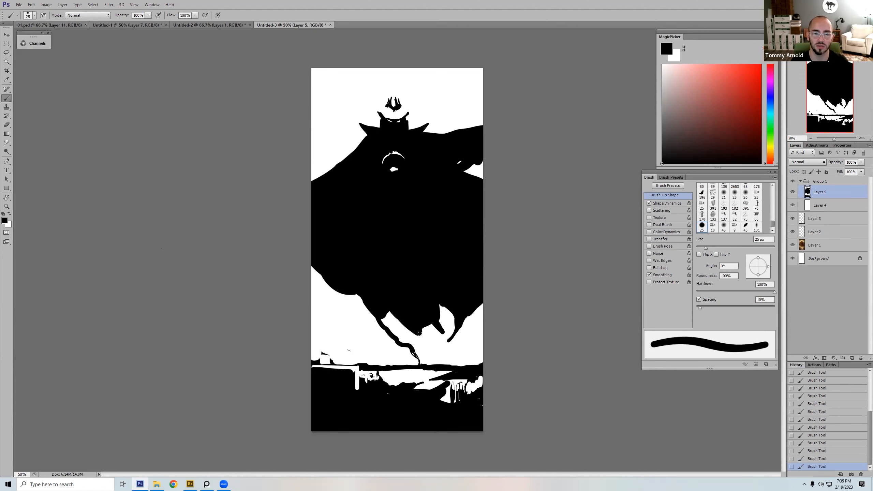
key("bracketright")
key("x")
mouse_move(441, 315)
left_mouse_down()
mouse_move(424, 323)
mouse_move(441, 309)
mouse_move(431, 315)
mouse_move(424, 298)
mouse_move(415, 319)
mouse_move(440, 299)
mouse_move(451, 303)
mouse_move(435, 302)
mouse_move(453, 323)
mouse_move(437, 326)
mouse_move(452, 332)
mouse_move(449, 313)
mouse_move(456, 326)
mouse_move(451, 270)
mouse_move(462, 241)
mouse_move(450, 234)
mouse_move(448, 270)
mouse_move(486, 264)
left_mouse_up()
Step: Widen the white gap to the canvas's right edge by painting out the remaining lower-right part of the cloak
key("x")
key("bracketright")
key("bracketright")
left_click(452, 226, "alt")
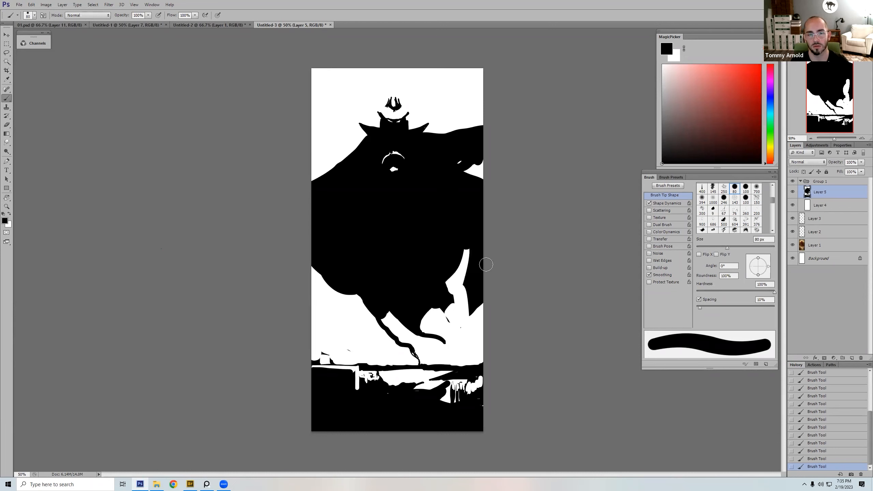
left_click(468, 312, "alt")
left_click_drag(470, 312, 475, 277)
key("bracketright")
key("bracketright")
key("bracketright")
key("bracketright")
key("bracketright")
key("bracketright")
key("bracketright")
key("bracketright")
key("x")
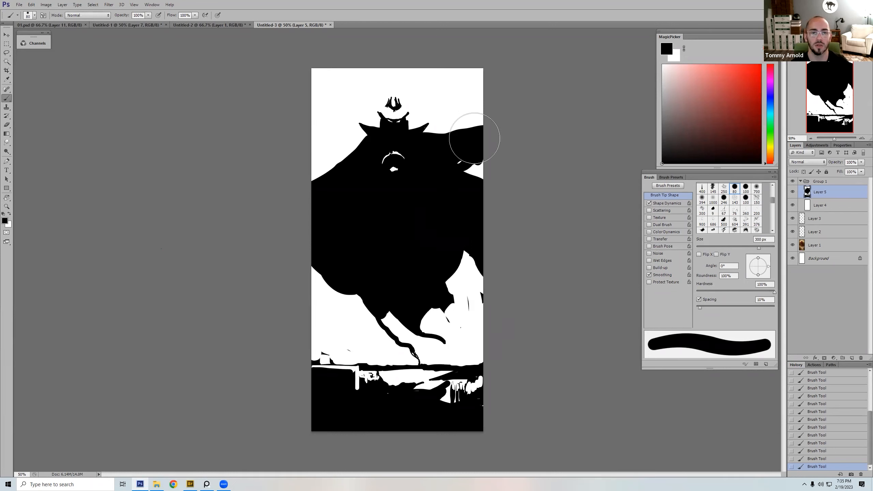
Step: Fill the sky around the figure's head and shoulders in black with brushes up to 150 px
key("bracketleft")
key("bracketleft")
key("bracketleft")
key("bracketleft")
key("bracketleft")
key("bracketleft")
key("bracketleft")
mouse_move(412, 125)
left_mouse_down()
mouse_move(420, 110)
mouse_move(397, 89)
mouse_move(374, 115)
mouse_move(387, 94)
mouse_move(376, 80)
mouse_move(370, 113)
mouse_move(382, 101)
mouse_move(325, 192)
mouse_move(320, 80)
mouse_move(436, 78)
mouse_move(418, 130)
mouse_move(476, 78)
left_mouse_up()
key("bracketright")
key("bracketright")
key("bracketright")
key("bracketright")
key("bracketright")
left_click(369, 69)
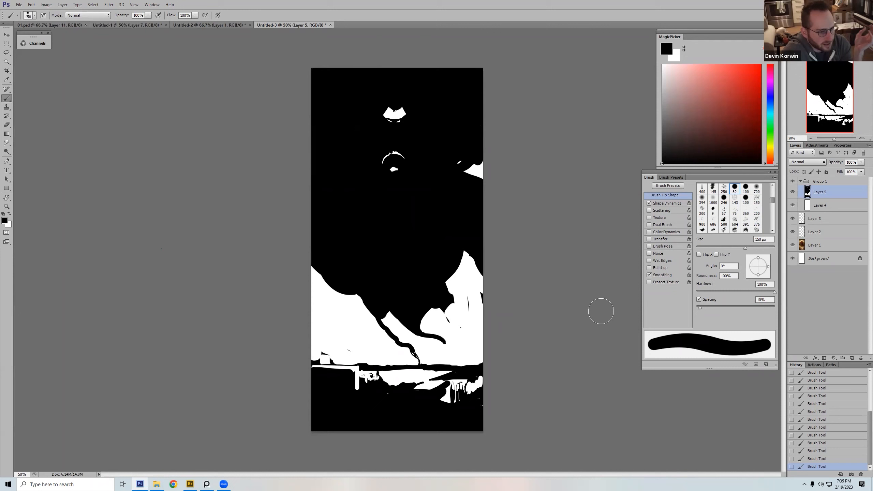
Step: Check the reworked silhouette against the painting underneath by hiding and reshowing Group 1
left_click(793, 181)
left_click(792, 181)
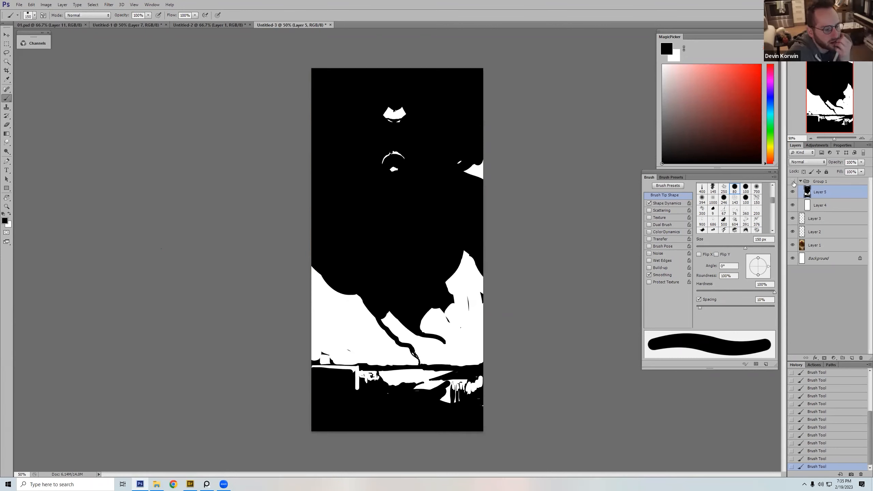
left_click(793, 181)
left_click(793, 182)
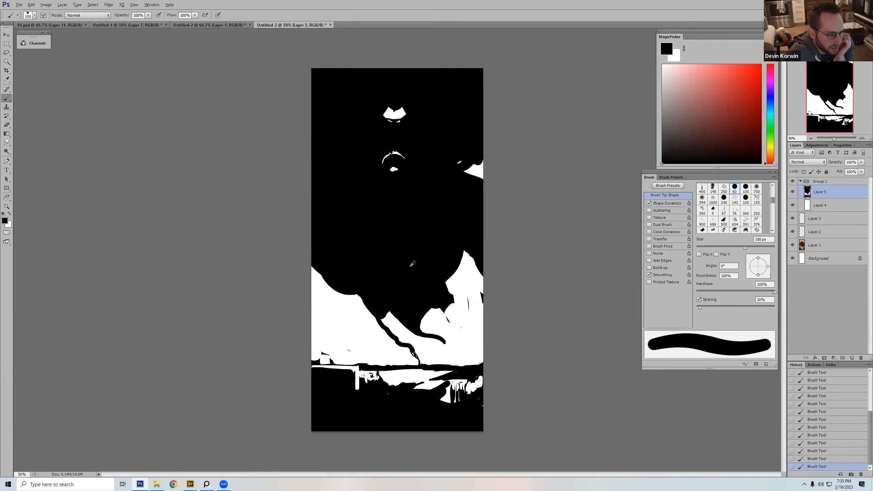
Step: Fill the area between the tendrils in black, forming one leg that tapers down to the horizon
key("[")
key("[")
key("[")
key("[")
mouse_move(389, 324)
left_mouse_down()
mouse_move(421, 363)
mouse_move(409, 321)
mouse_move(421, 350)
mouse_move(429, 302)
mouse_move(448, 332)
mouse_move(470, 343)
mouse_move(473, 337)
mouse_move(435, 336)
mouse_move(471, 334)
mouse_move(473, 347)
mouse_move(475, 334)
mouse_move(450, 331)
mouse_move(447, 287)
mouse_move(461, 329)
mouse_move(458, 269)
mouse_move(468, 302)
left_mouse_up()
Step: Paint a slim curved black limb near the canvas's right edge and clean up the stray specks beside the leg with 40 to 45 px
key("[")
key("[")
key("[")
key("[")
key("]")
key("]")
left_click(465, 351, "alt")
key("[")
mouse_move(470, 351)
left_mouse_down()
mouse_move(476, 339)
mouse_move(453, 330)
left_mouse_up()
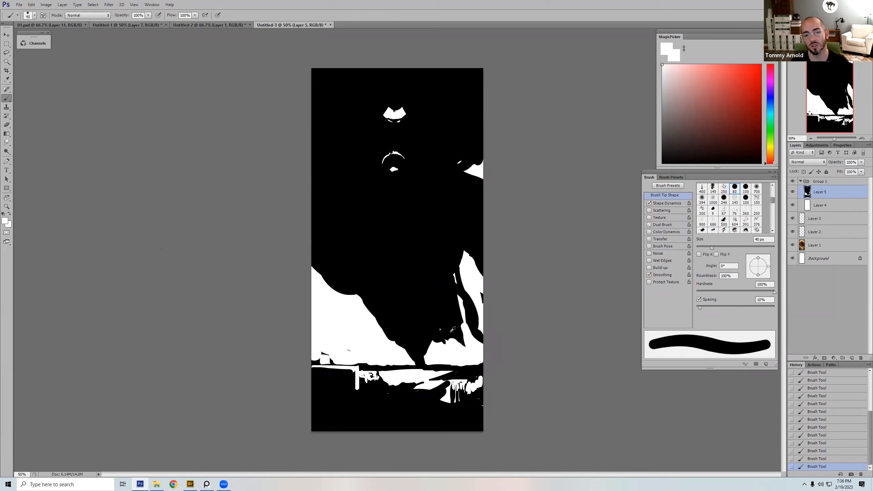
key("]")
key("]")
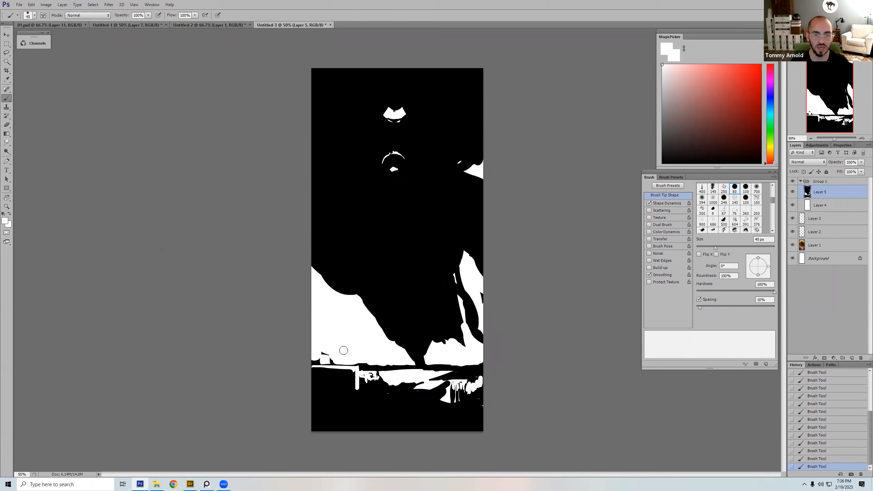
Step: Carve the white background higher into the body's left side beside the leg, and reshape its upper contour in black with up to 175 px
mouse_move(384, 340)
left_mouse_down()
mouse_move(375, 300)
mouse_move(356, 298)
mouse_move(392, 335)
mouse_move(377, 290)
mouse_move(374, 315)
mouse_move(362, 299)
mouse_move(382, 269)
mouse_move(408, 299)
mouse_move(378, 293)
mouse_move(394, 299)
mouse_move(367, 269)
mouse_move(332, 273)
mouse_move(305, 261)
mouse_move(322, 267)
mouse_move(302, 246)
mouse_move(319, 286)
left_mouse_up()
left_click(378, 260, "alt")
key("[")
key("[")
key("[")
left_click(382, 294, "alt")
key("]")
key("]")
key("]")
key("]")
key("]")
key("]")
key("]")
left_click(339, 232, "alt")
left_click_drag(468, 186, 464, 175)
key("]")
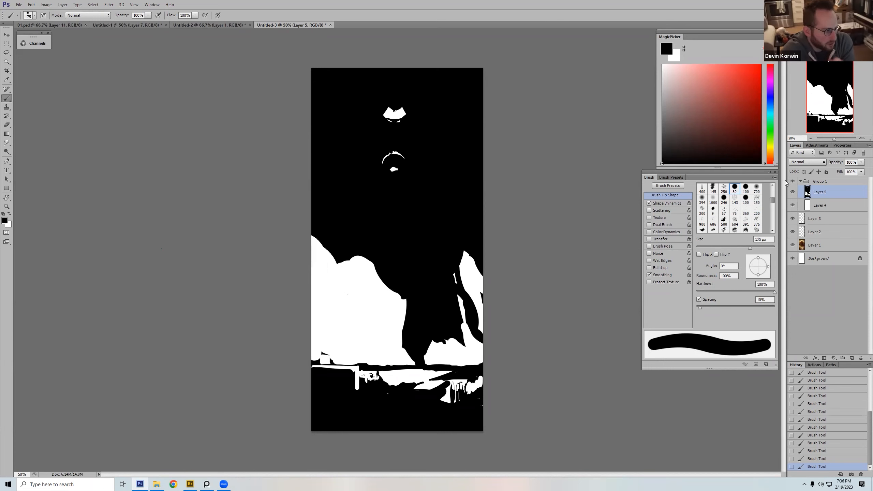
Step: Paint small white vertical spikes above the figure's head with a brush of 15 px or less
left_click(374, 266, "alt")
key("[")
key("[")
key("[")
key("[")
key("[")
key("[")
key("[")
key("[")
key("[")
key("[")
key("[")
key("[")
key("[")
key("[")
key("[")
key("[")
key("[")
key("[")
key("[")
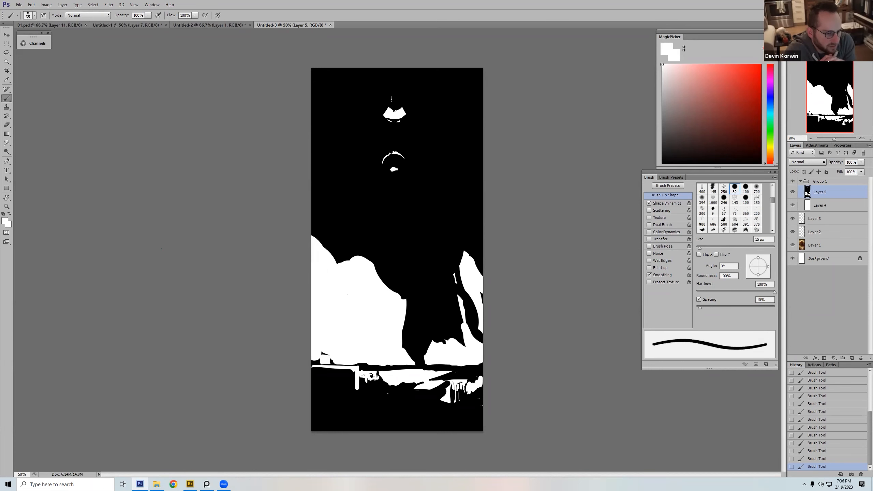
left_click_drag(392, 92, 400, 100)
key("]")
key("]")
key("]")
key("]")
key("]")
key("]")
key("]")
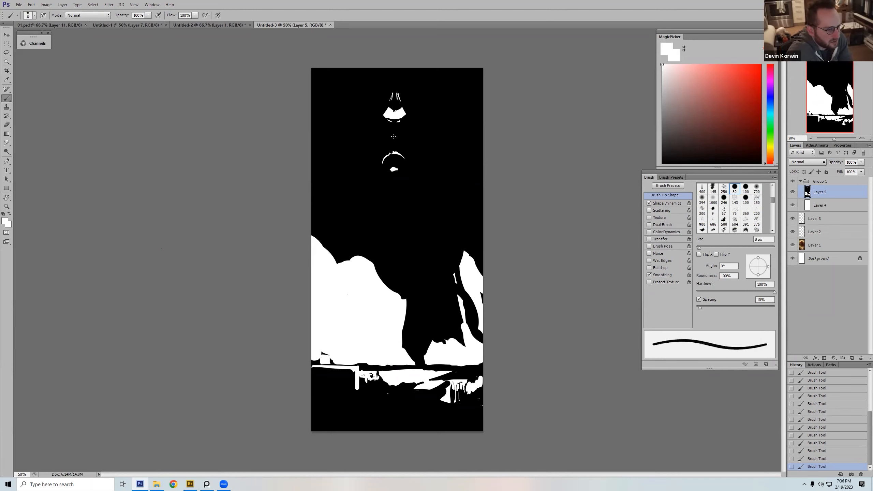
Step: Paint a thin white curved shoulder line on each side below the head, checking their placement against the original painting
left_click(792, 191)
left_click(792, 191)
key("[")
key("[")
key("[")
key("[")
left_click_drag(413, 129, 429, 126)
left_click(792, 192)
left_click(792, 193)
left_click(792, 182)
left_click(792, 182)
key("[")
key("[")
left_click_drag(381, 128, 360, 124)
Step: Shorten the outer end of the right-hand shoulder line in black with a brush of about 10 px
key("x")
key("bracketright")
key("bracketright")
key("bracketright")
key("bracketright")
key("bracketright")
key("bracketright")
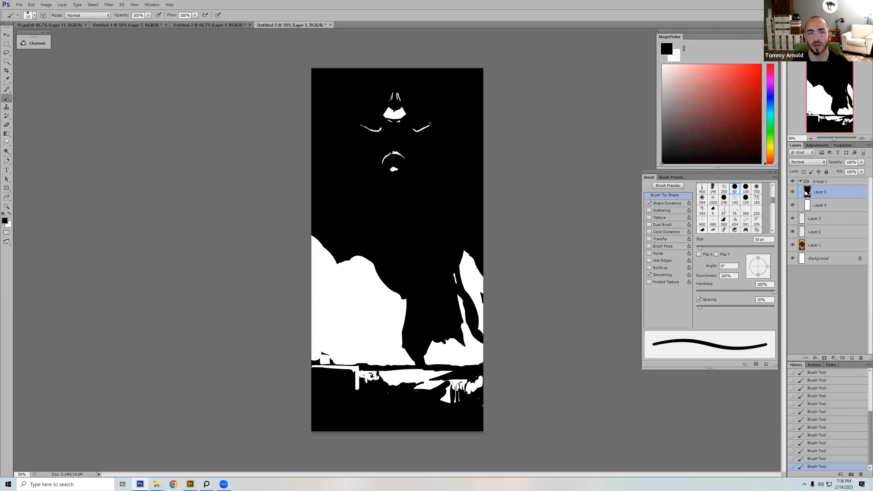
key("x")
key("bracketleft")
key("x")
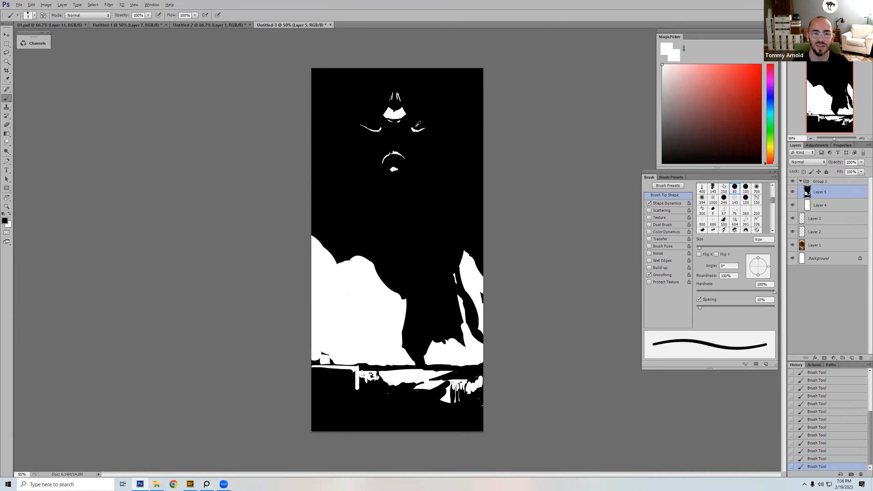
key("bracketright")
key("bracketright")
key("bracketright")
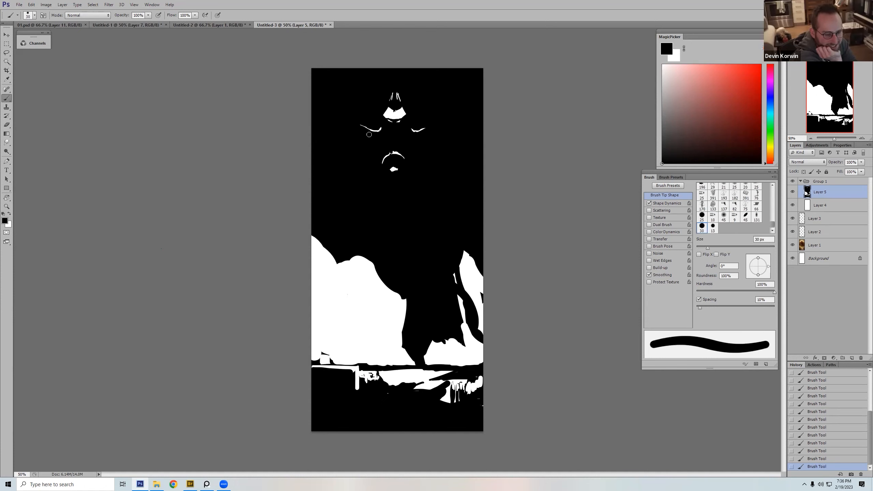
Step: Paint a vertical white stroke with an 8 px brush inside the chest arc, joining it to the spot below
key("x")
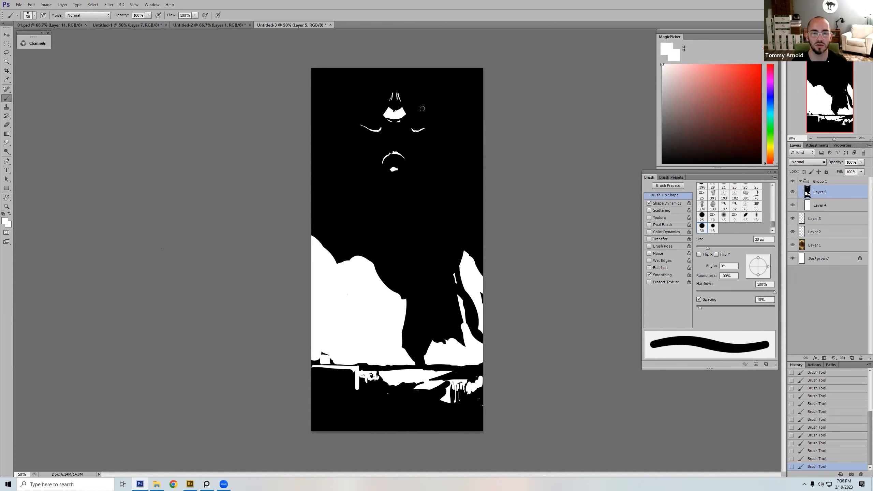
key("bracketright")
key("bracketright")
key("bracketright")
key("bracketright")
key("bracketright")
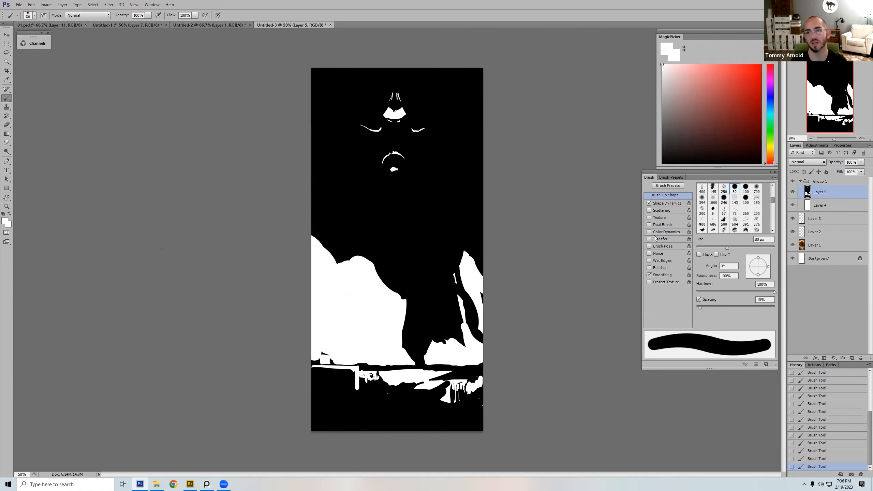
left_click(792, 182)
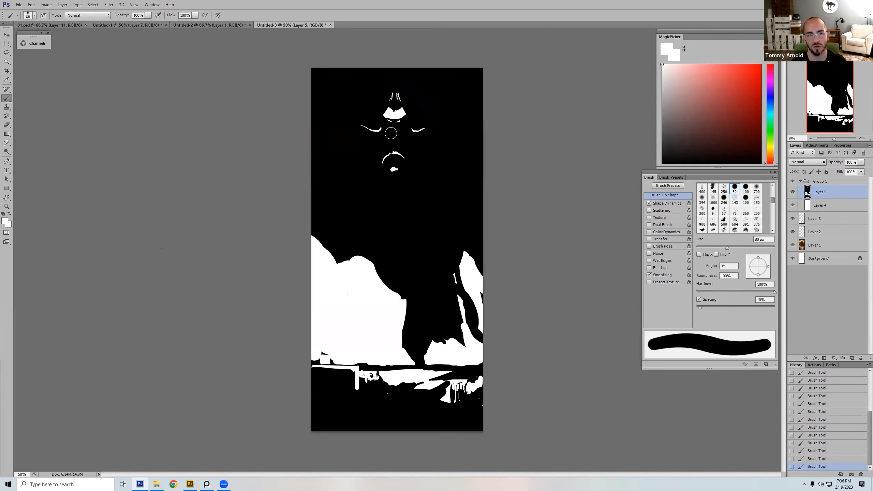
key("bracketleft")
key("bracketleft")
key("bracketleft")
key("bracketleft")
key("bracketleft")
key("bracketleft")
key("bracketleft")
key("bracketleft")
key("bracketleft")
mouse_move(393, 168)
left_mouse_down()
mouse_move(394, 156)
mouse_move(401, 159)
left_mouse_up()
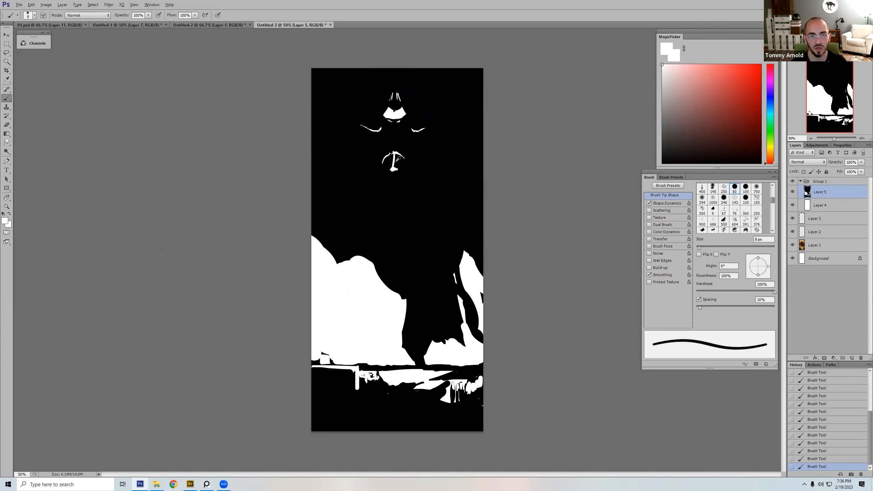
Step: Widen the lower part of the white stroke inside the chest arc into a small triangular form with 8 px
key("x")
key("bracketright")
key("bracketright")
left_click(792, 182)
left_click(791, 182)
left_click(394, 169, "alt")
key("bracketleft")
key("bracketleft")
left_click_drag(389, 166, 393, 158)
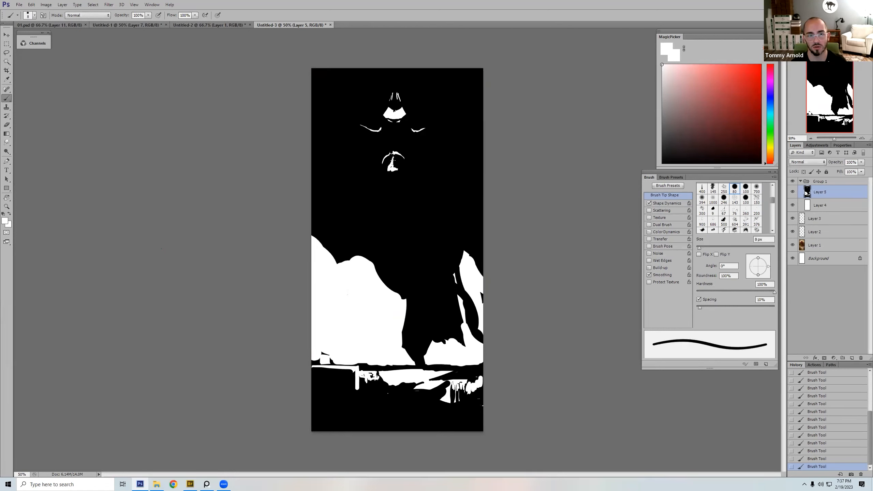
Step: Add fine 4 px white lines beside and below the chest form and trim them in black with 10 px
left_click(792, 182)
left_click(792, 181)
key("bracketleft")
key("bracketleft")
key("bracketleft")
left_click_drag(399, 167, 394, 176)
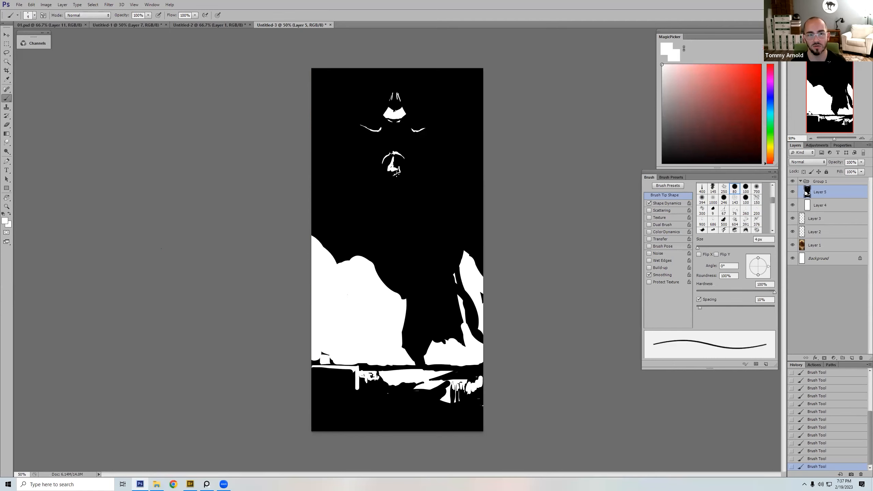
left_click(406, 172, "alt")
key("bracketright")
key("bracketright")
key("bracketright")
key("bracketright")
key("bracketright")
key("bracketright")
key("bracketright")
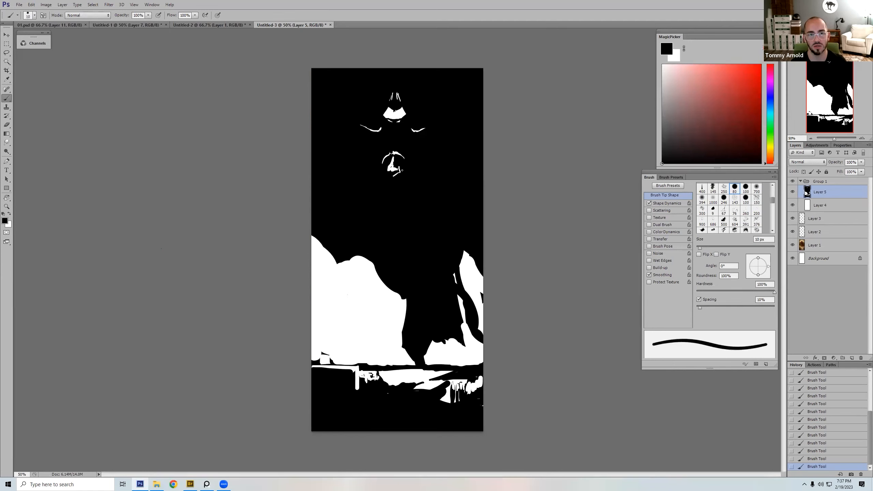
left_click(398, 167, "alt")
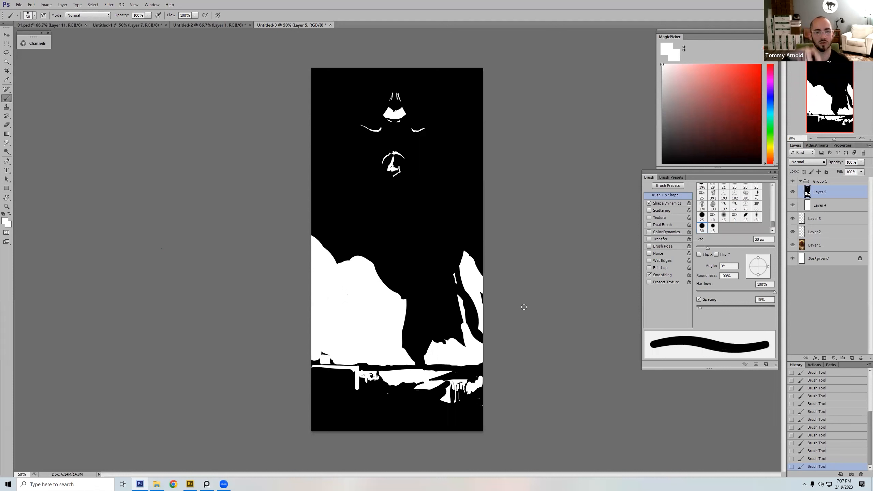
Step: Compare the black-and-white silhouette with the original painting and with an earlier history state
left_click(792, 182)
left_click(792, 182)
left_click(790, 185)
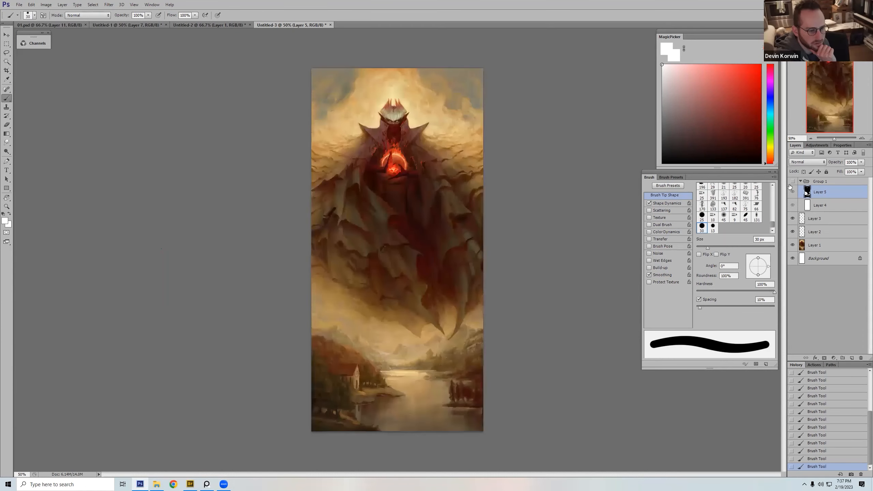
left_click(791, 183)
left_click(791, 192)
left_click(790, 193)
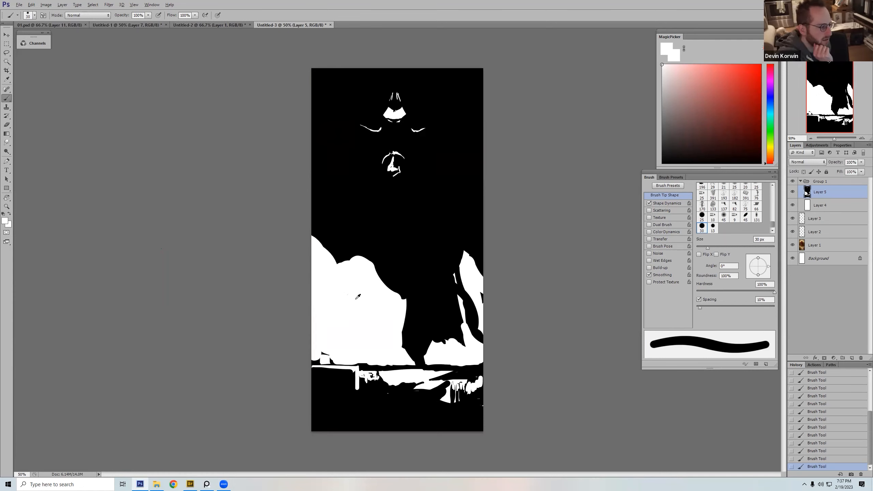
scroll(841, 383, "up", 5)
left_click(841, 387)
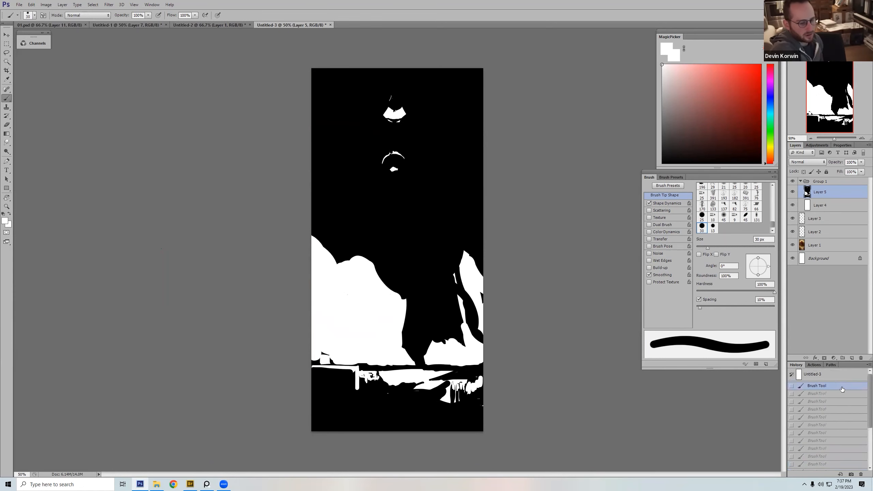
key("ctrl+z")
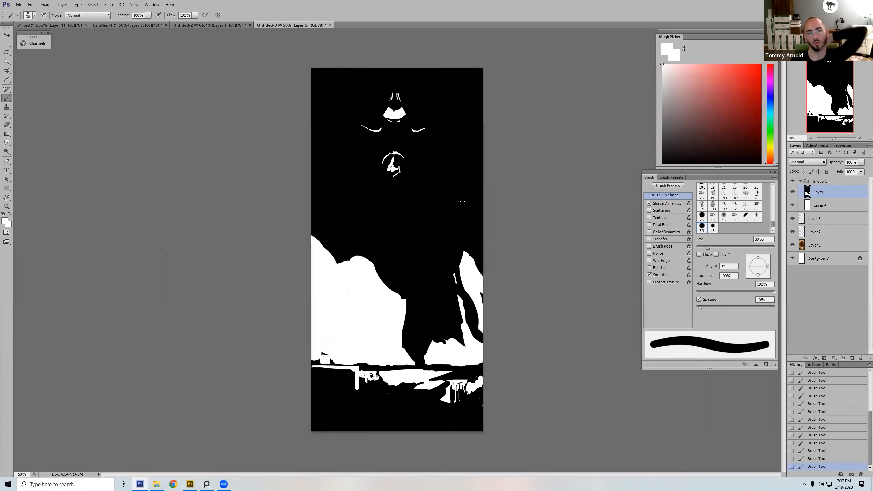
Step: Collapse Group 1 and hide it to show the original painting, comparing both versions once more
left_click(800, 181)
left_click(793, 182)
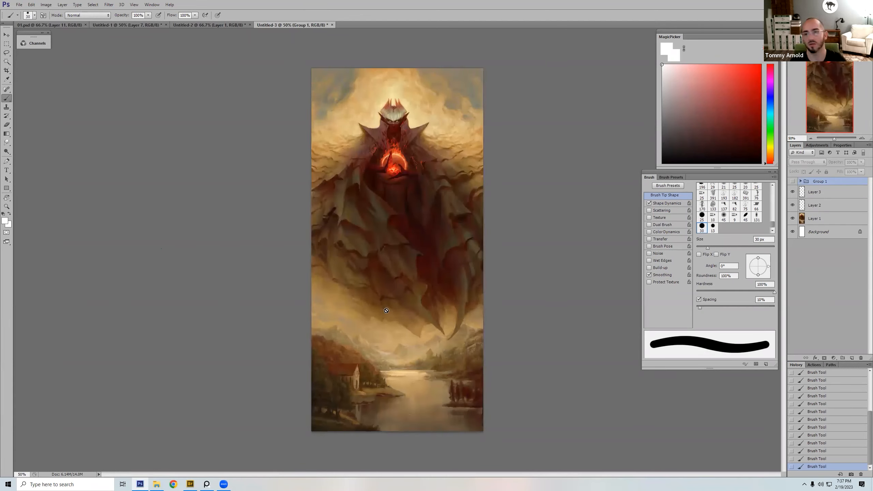
left_click(793, 182)
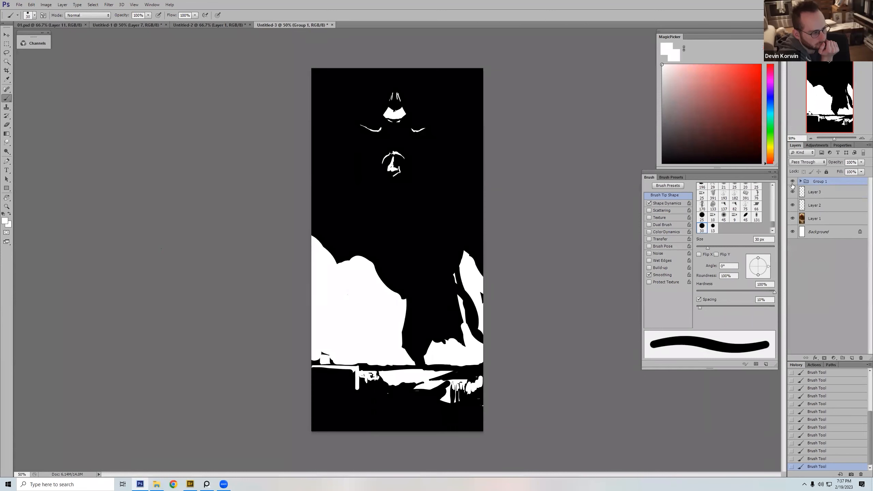
left_click(792, 182)
left_click(792, 182)
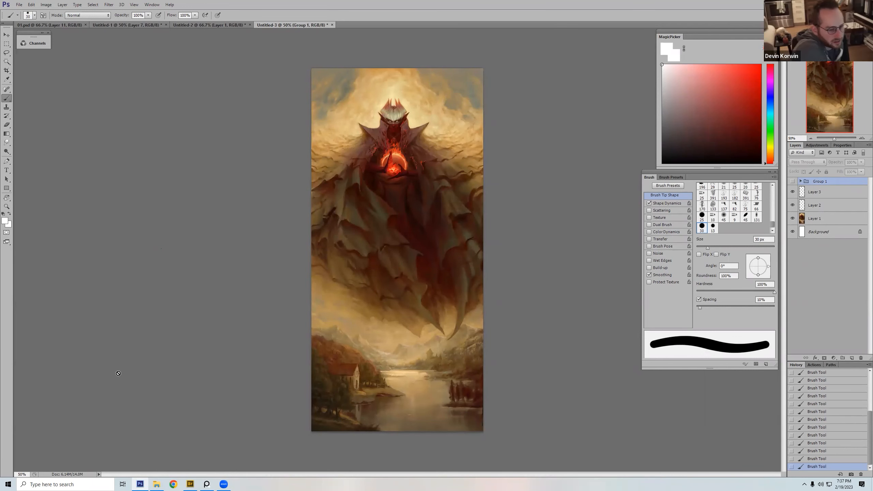
Step: Switch to the PureRef board and move the demon painting submission over to the separate group of critiqued submissions
left_click(206, 483)
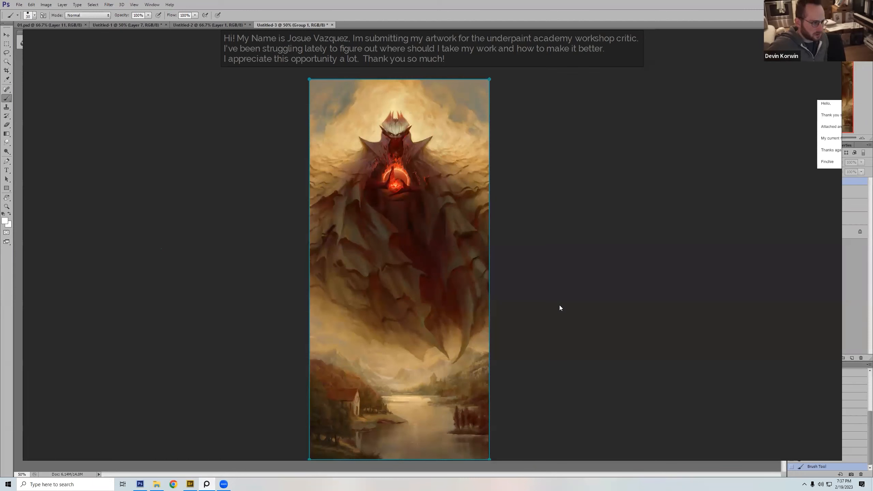
key("space")
key("space")
left_click(542, 304)
mouse_move(190, 316)
left_mouse_down()
mouse_move(316, 272)
mouse_move(729, 220)
left_mouse_up()
left_click(461, 307)
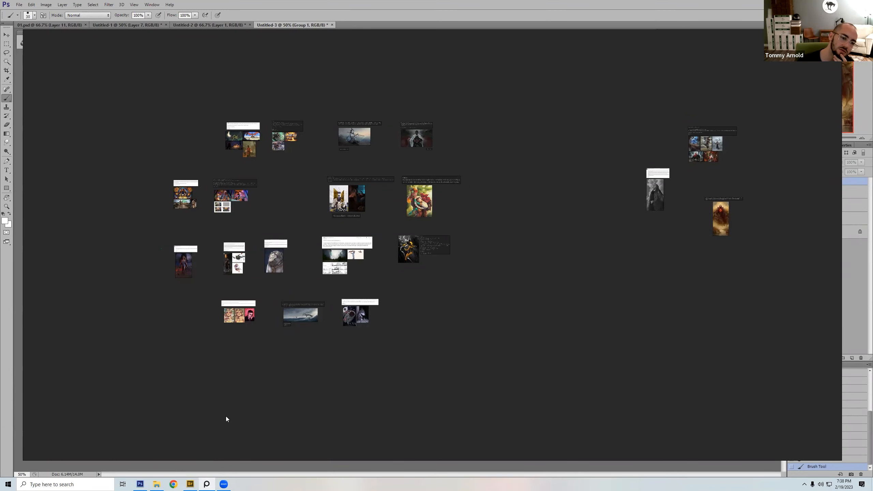
Step: Switch to Bridge and open the Name of the Wind #2 folder under Freelance, Mondadori Libri on the CHONK drive
left_click(190, 484)
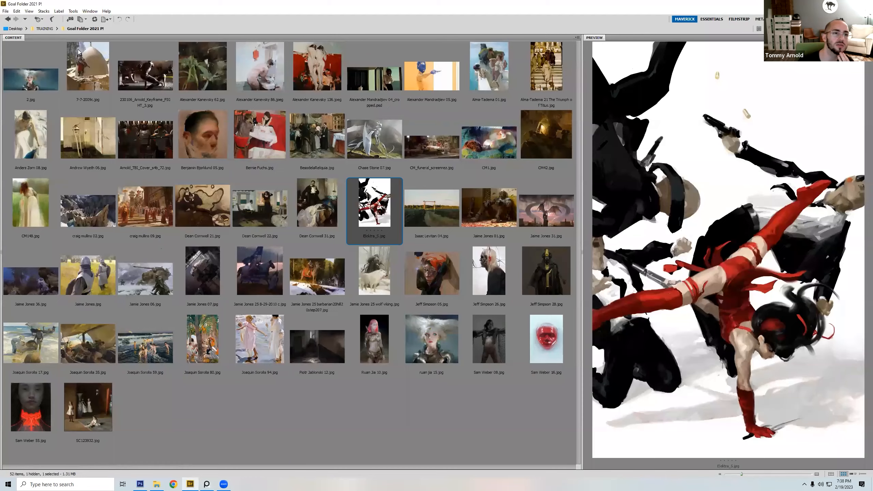
left_click(46, 28)
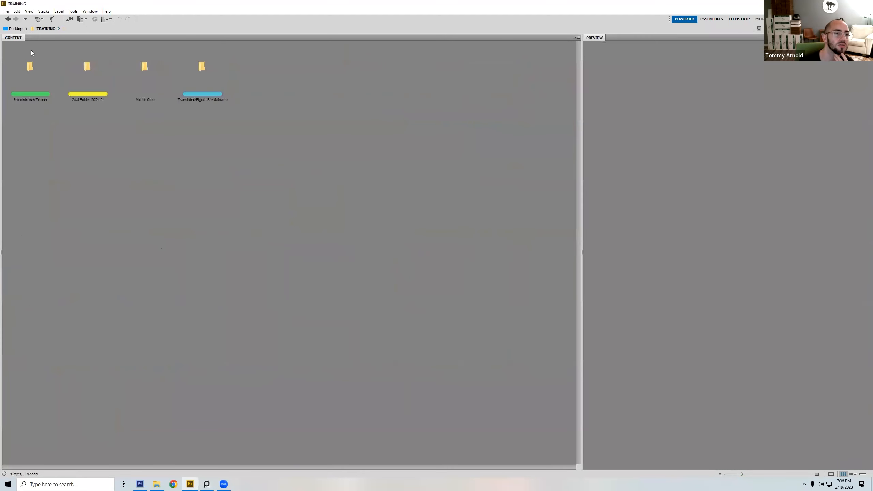
left_click(8, 19)
left_click(8, 21)
left_click(8, 20)
left_click(8, 20)
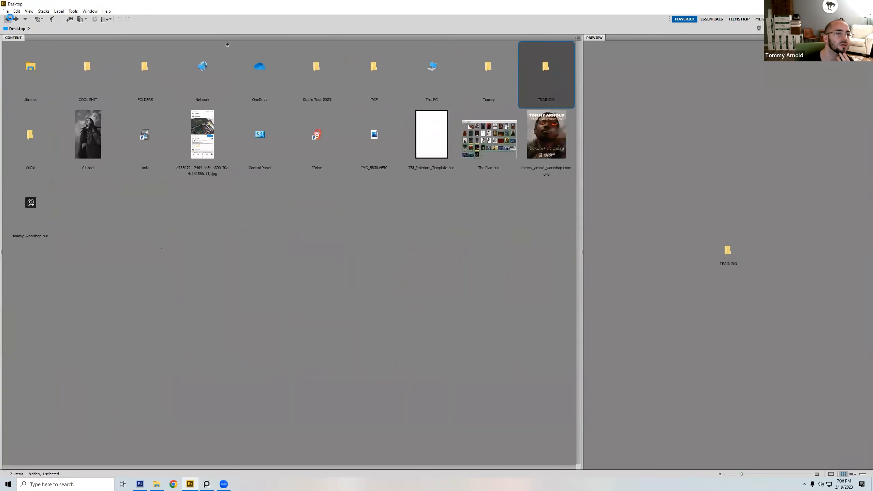
double_click(202, 67)
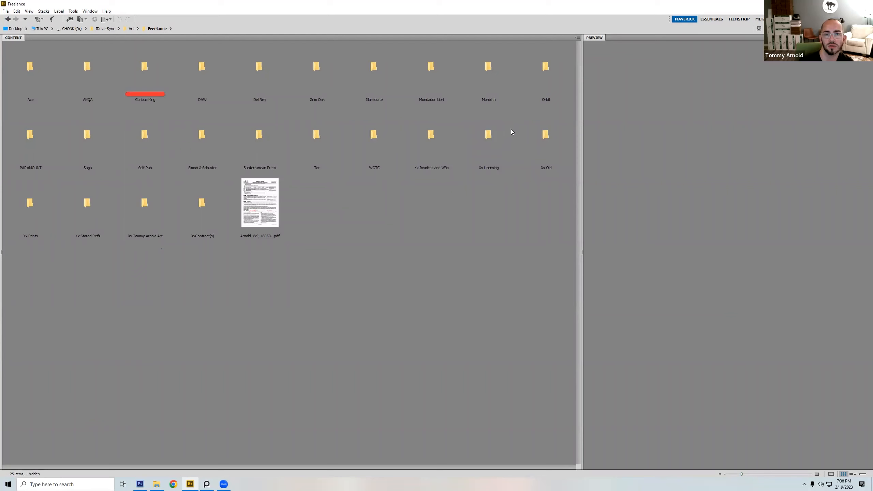
double_click(428, 81)
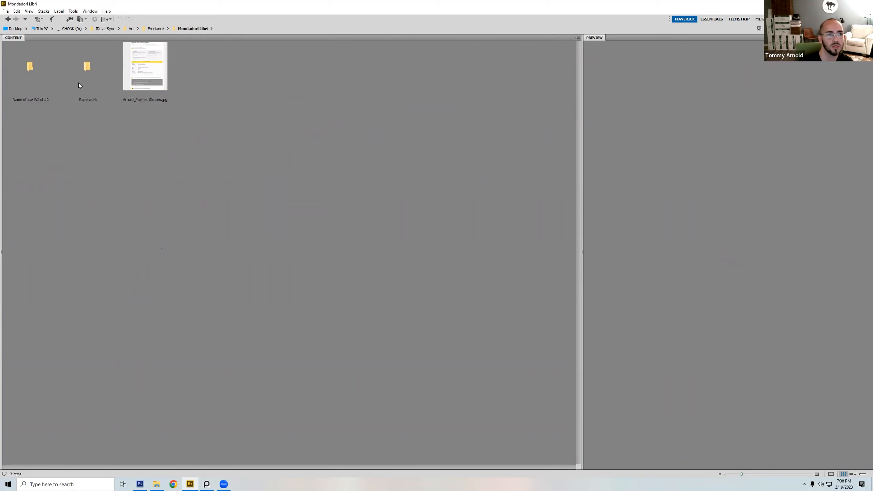
double_click(47, 83)
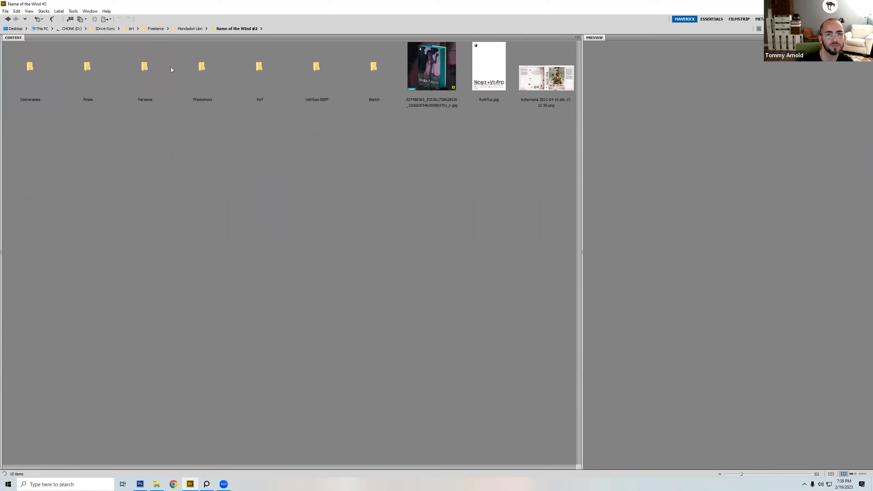
Step: Preview the printed book cover, then examine the butterfly, C2 moonlit, deer and forest compositions in the Sketch folder
left_click(416, 61)
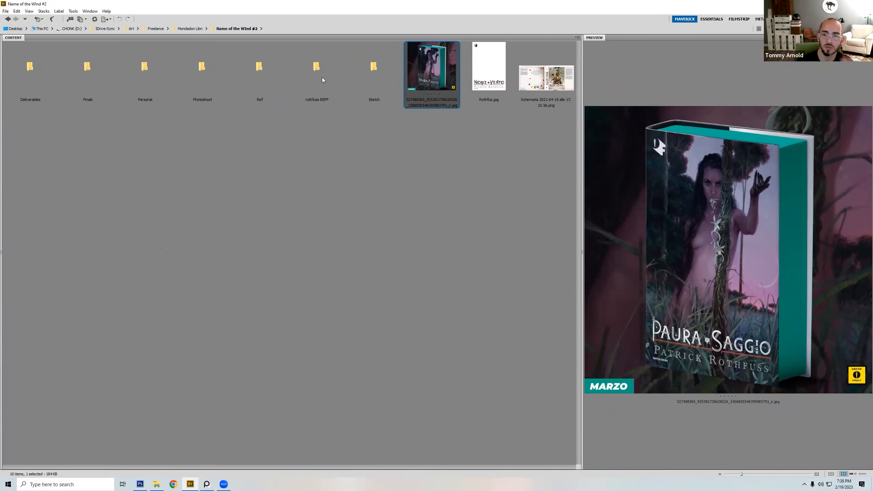
double_click(373, 82)
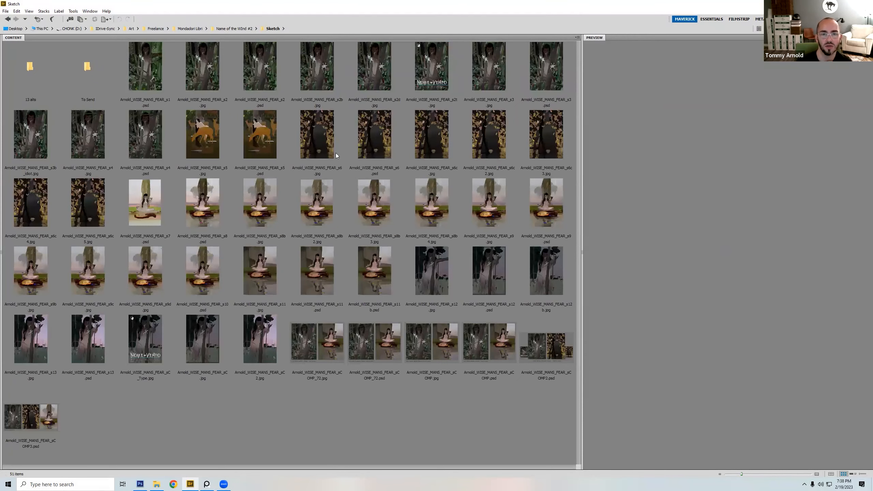
left_click(87, 200)
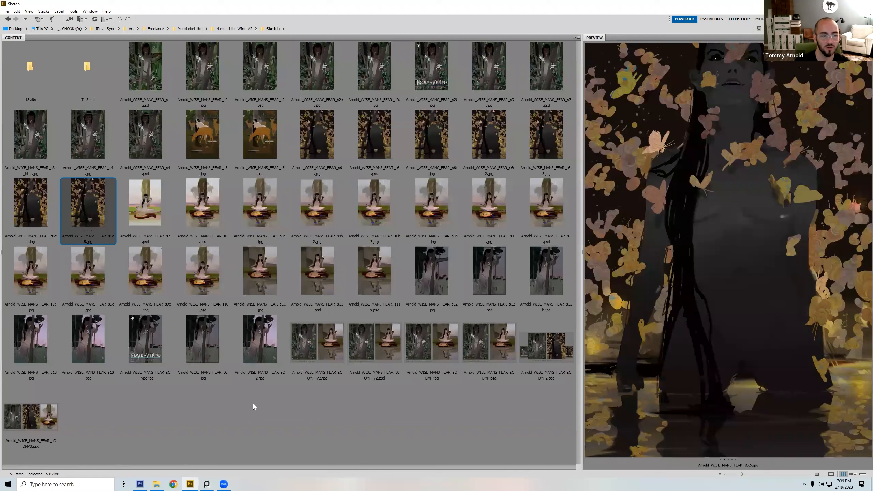
left_click(265, 345)
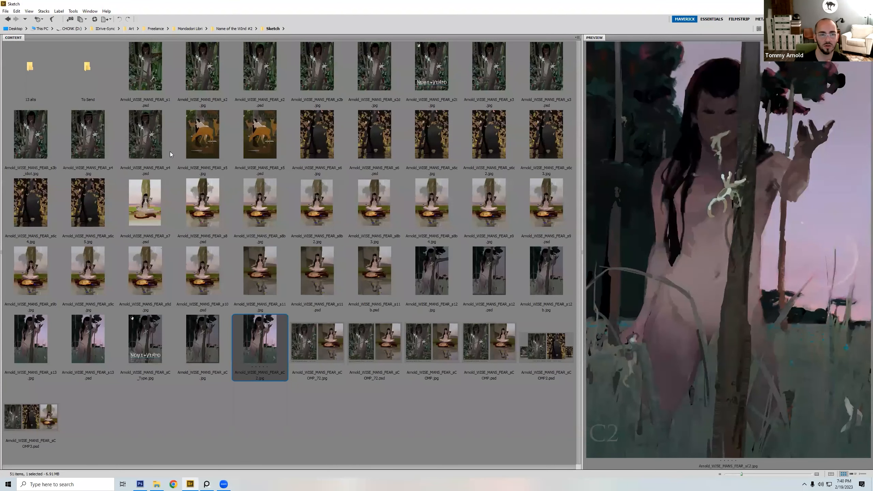
left_click(216, 141)
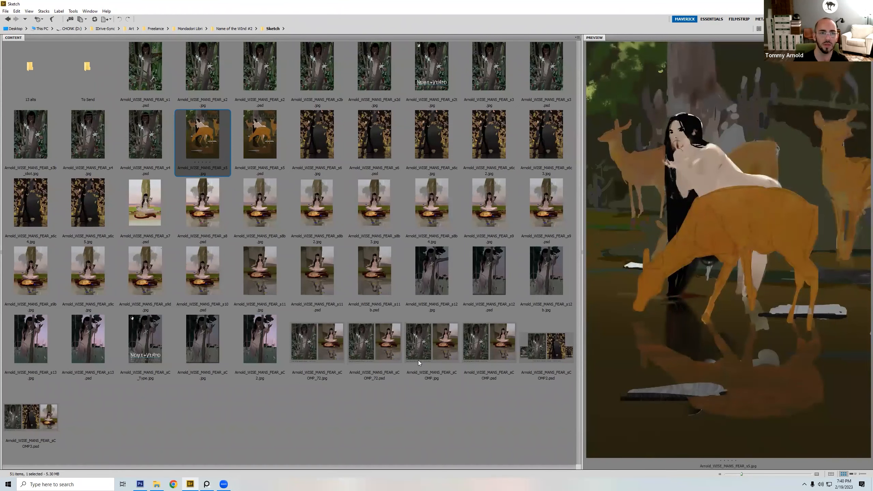
left_click(147, 148)
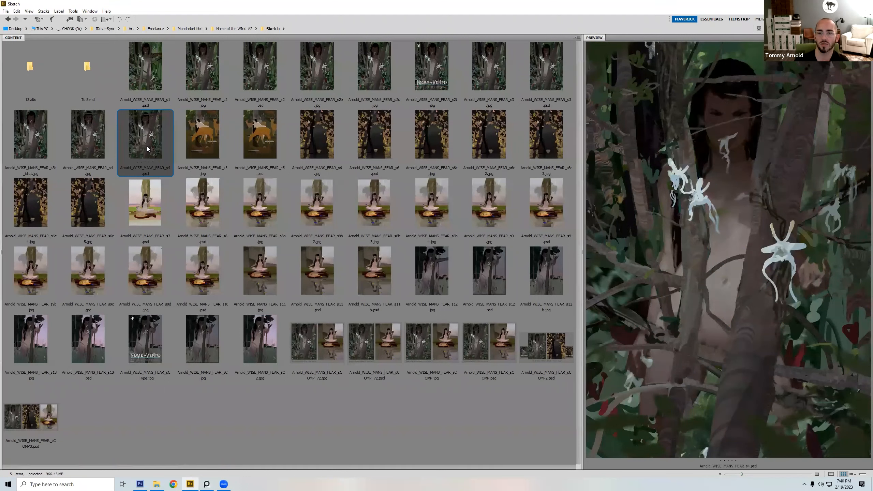
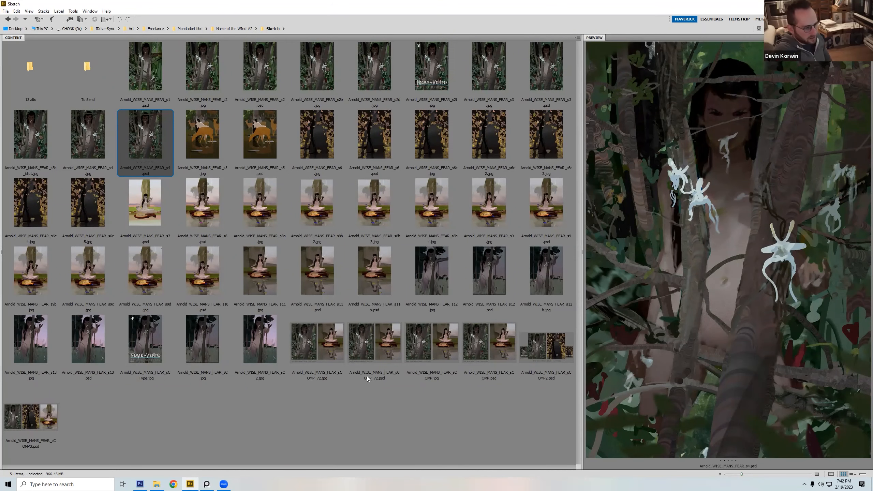
Step: Preview the two-sketch comparison files sCOMP_72.jpg and sCOMP_72.psd and widen the preview area
left_click(343, 354)
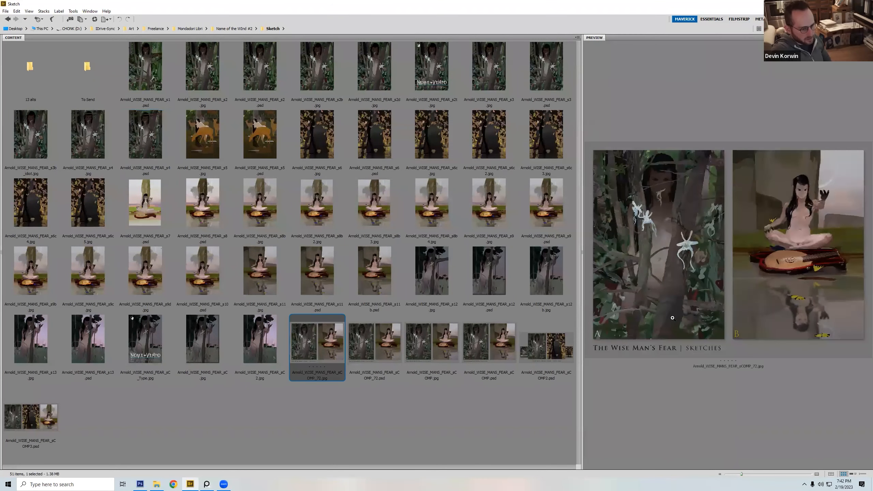
left_click_drag(582, 335, 580, 337)
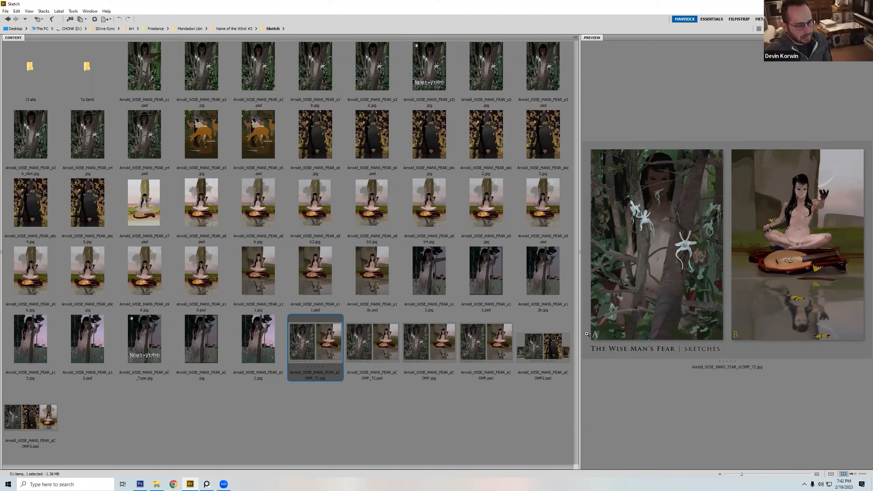
key("Right")
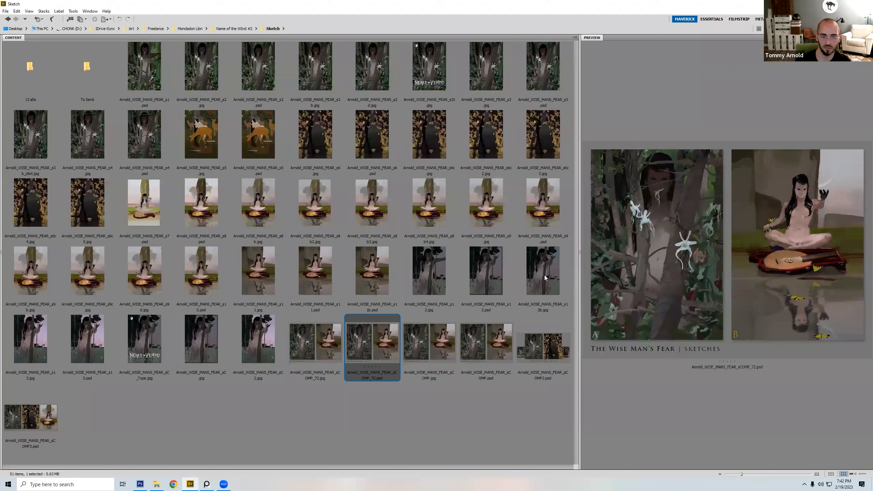
left_click_drag(580, 265, 445, 290)
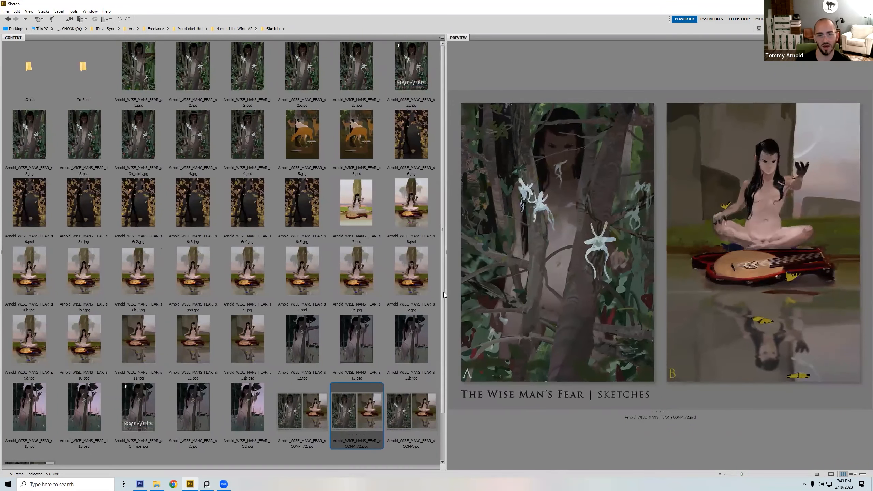
Step: Preview the C2 tree sketch, the seated lute sketch and the dark butterfly sketch, and look over the remaining thumbnails
scroll(442, 320, "down", 2)
left_click(240, 360)
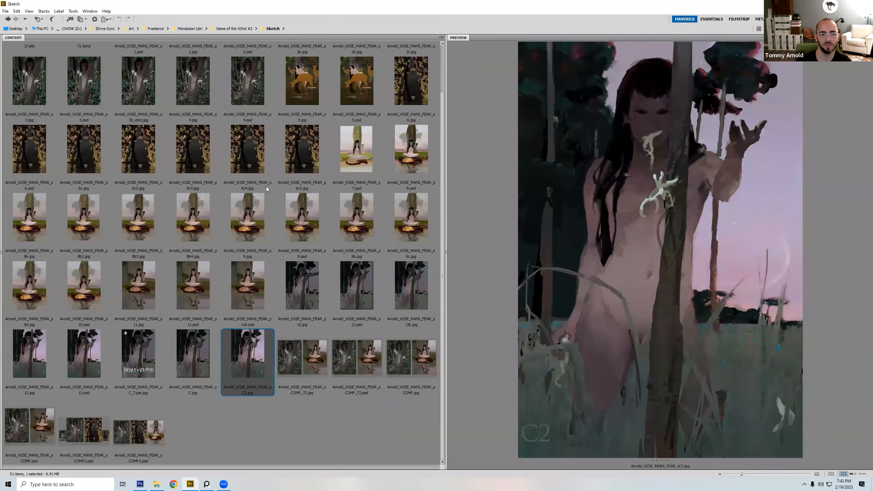
left_click(415, 215)
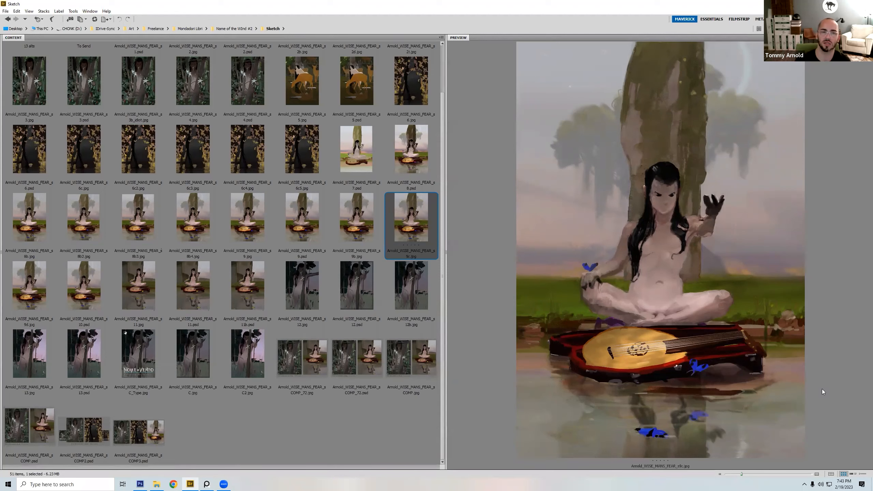
left_click(306, 160)
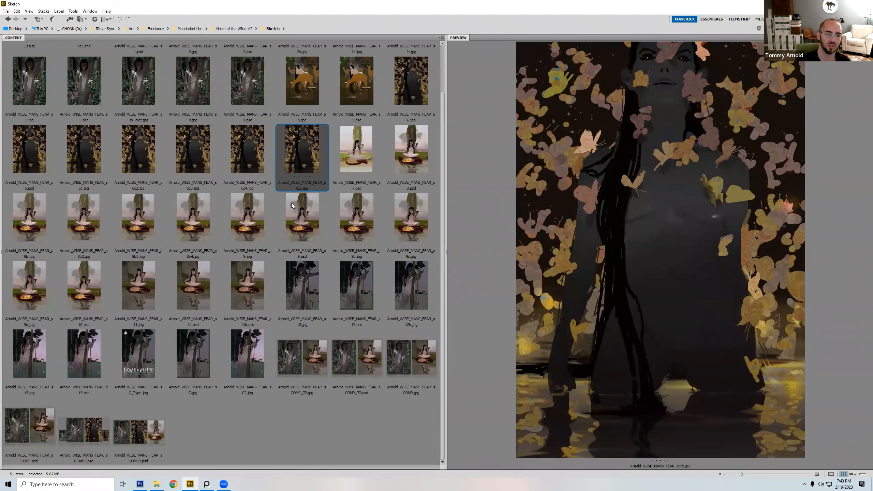
left_click_drag(444, 378, 450, 302)
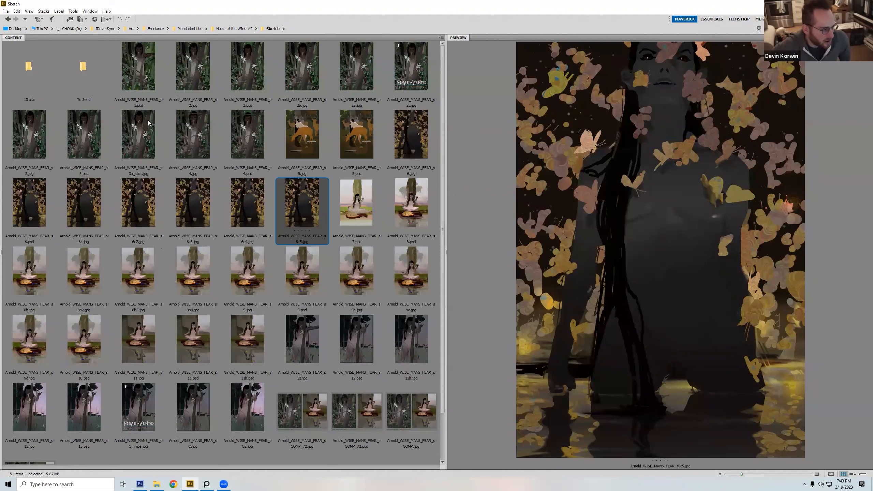
scroll(444, 324, "down", 3)
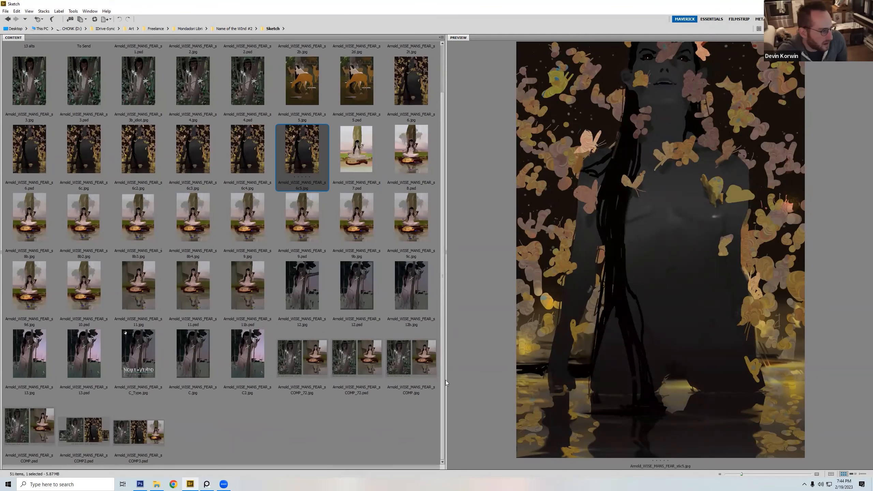
left_click_drag(440, 351, 437, 297)
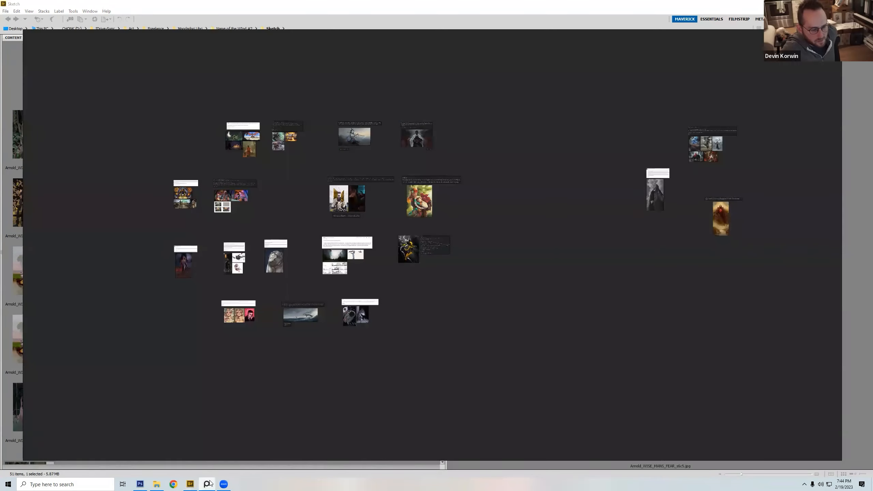
Step: Switch to the reference board and copy the black-and-gold lightning figure image
left_click(207, 484)
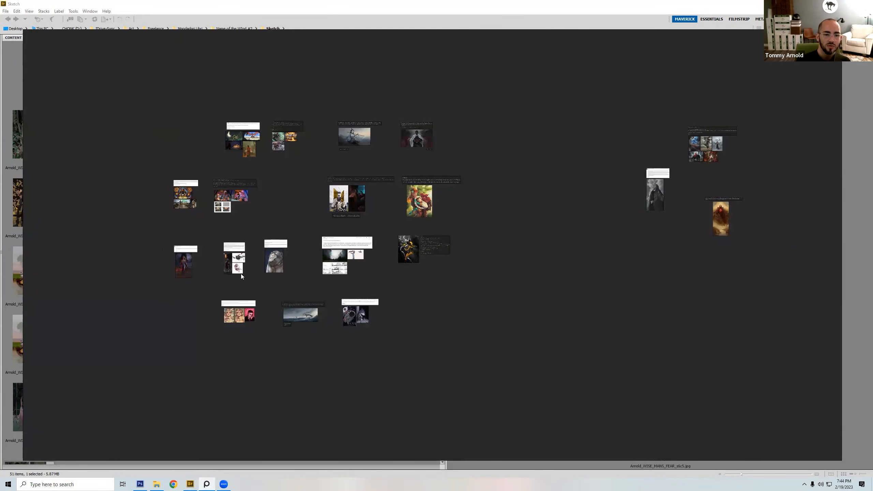
left_click_drag(393, 269, 459, 228)
left_click(407, 258)
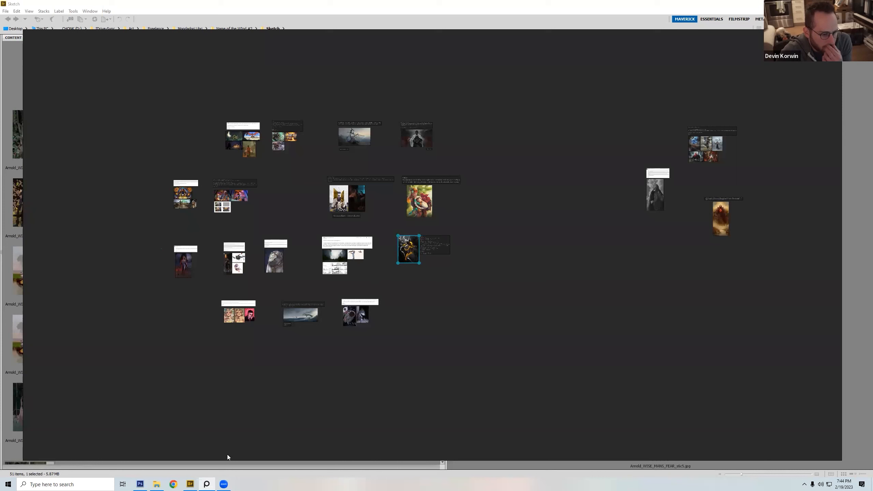
left_click(226, 481)
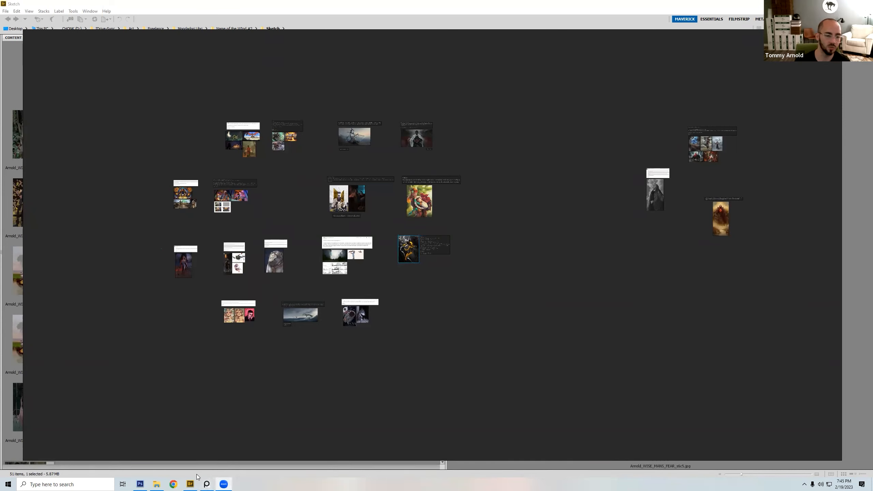
Step: Switch to Photoshop and paste the copied figure image into a new document
left_click(140, 483)
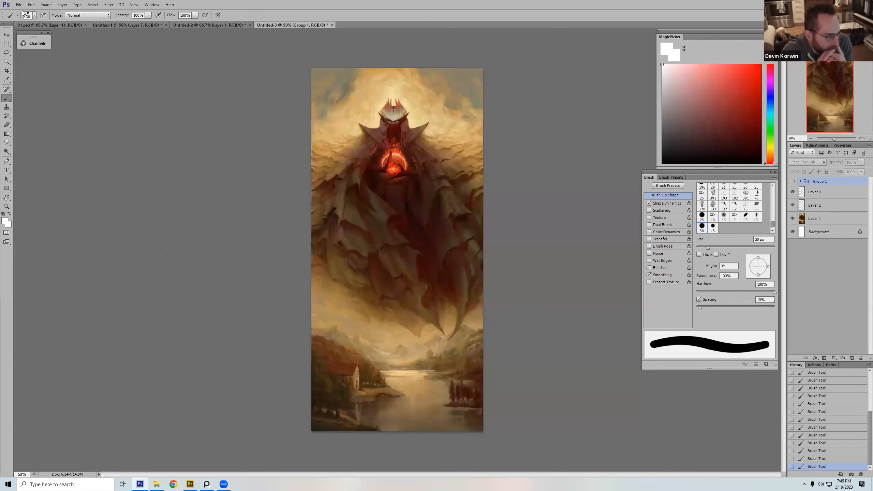
key("ctrl+n")
key("Return")
key("ctrl+v")
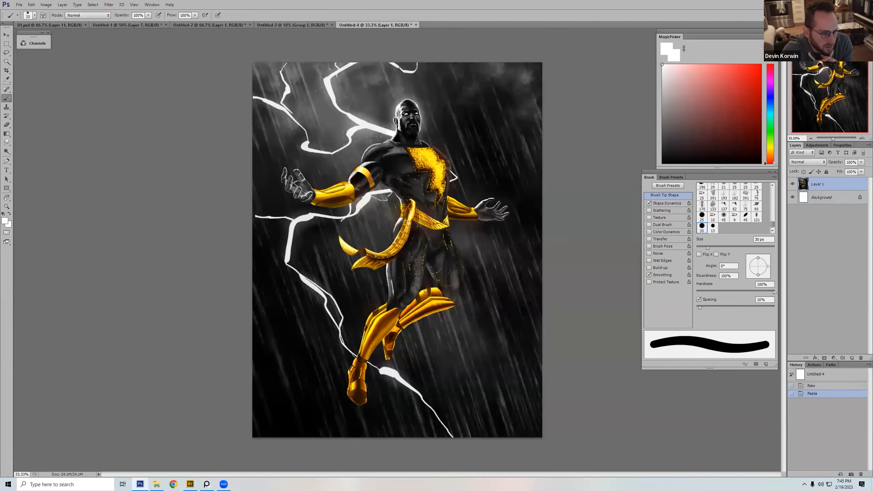
Step: Set the foreground colour to black and choose the textured 150 px dual brush preset
key("ctrl+minus")
left_click(709, 131)
left_click_drag(676, 139, 760, 163)
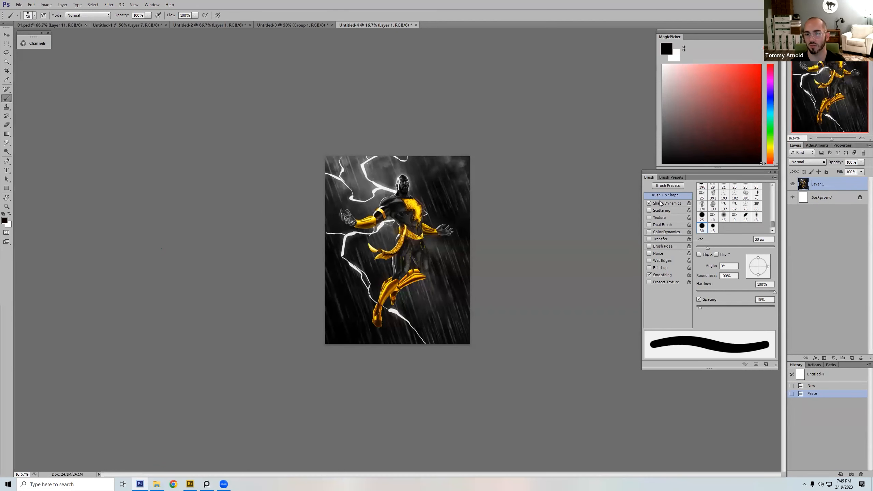
right_click(419, 195)
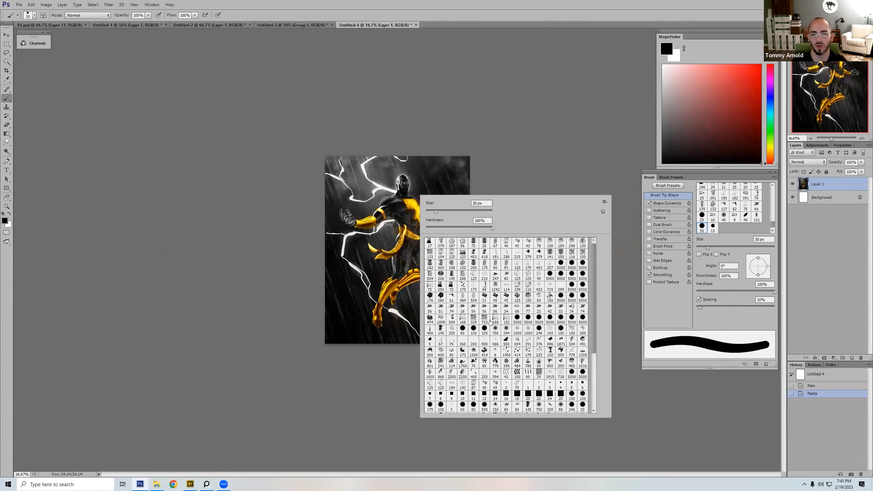
double_click(526, 297)
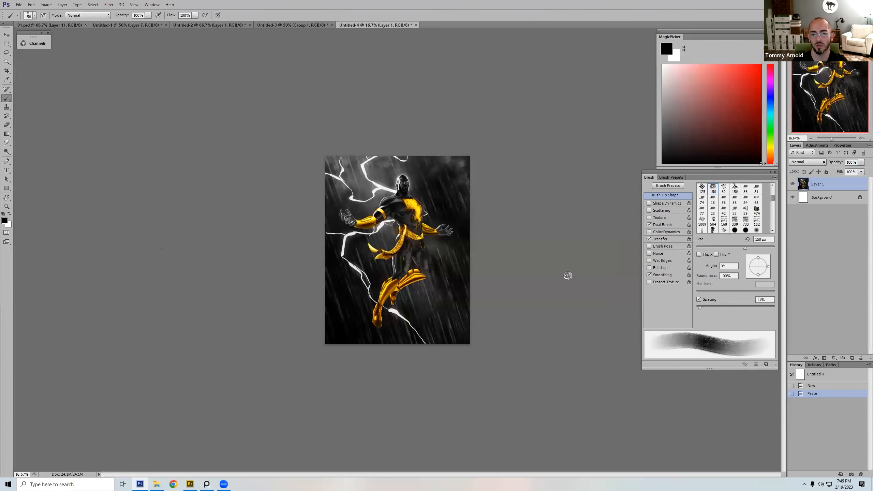
Step: Add a new layer above the pasted figure and set its blending mode to Darker Color
left_click(851, 358)
left_click(807, 162)
left_click(802, 203)
Step: Sample the costume's yellow, darken it to a brownish gold with a more orange hue, and set the brush to 60 px
right_click(416, 200, "alt+shift")
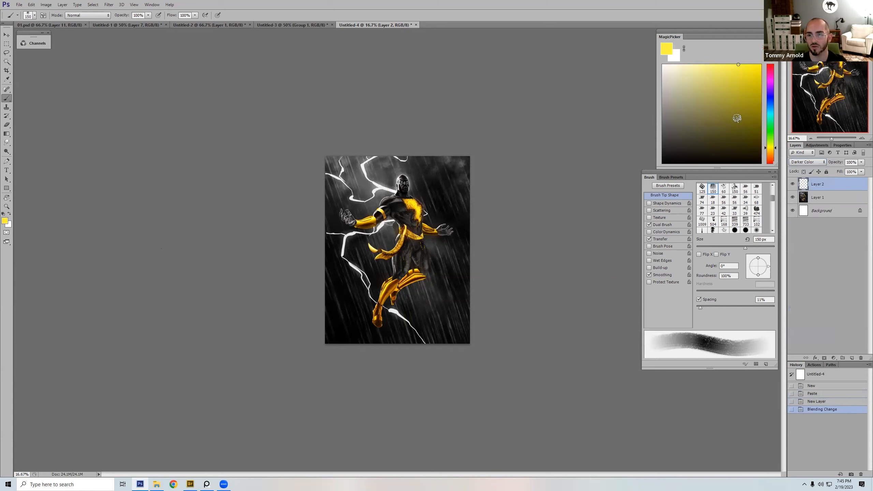
left_click(758, 121)
mouse_move(375, 221)
left_mouse_down()
mouse_move(355, 221)
mouse_move(376, 219)
left_mouse_up()
left_click_drag(770, 148, 769, 151)
key("ctrl+z")
key("bracketleft")
key("bracketleft")
key("bracketleft")
key("bracketleft")
key("bracketleft")
key("bracketleft")
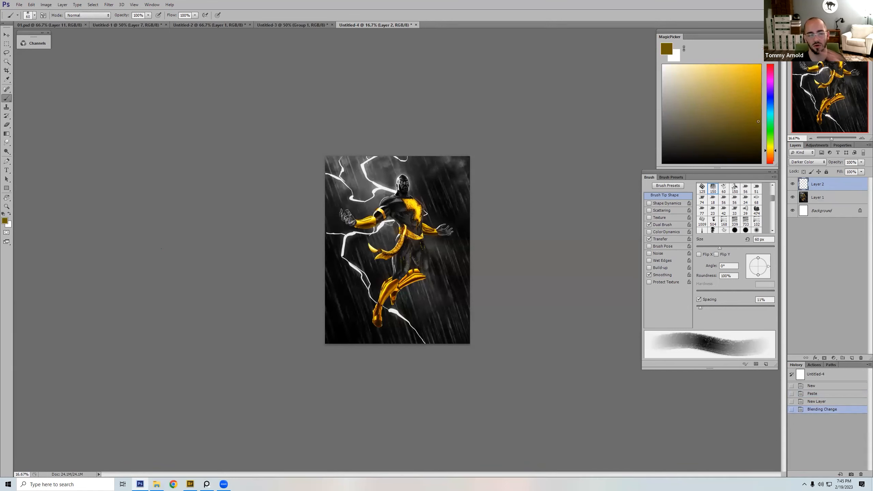
Step: Paint the dark gold over the bright highlights on the figure's forearm and chest emblem, varying the brush size
left_click_drag(358, 224, 376, 223)
key("ctrl+z")
key("bracketright")
key("bracketright")
key("bracketright")
key("bracketright")
key("bracketleft")
left_click(392, 211)
mouse_move(403, 205)
left_mouse_down()
mouse_move(413, 202)
mouse_move(418, 215)
left_mouse_up()
key("ctrl+z")
key("bracketright")
key("bracketright")
key("bracketright")
key("bracketright")
key("bracketright")
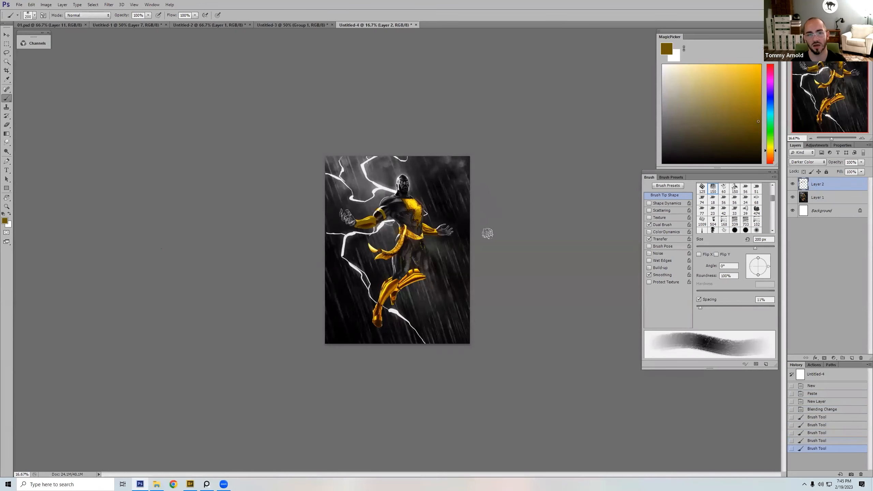
Step: Paint the dark gold over the belt, hanging sash and boots with a brush of 80 to 90 px
key("bracketleft")
key("bracketleft")
key("bracketleft")
key("bracketleft")
key("bracketleft")
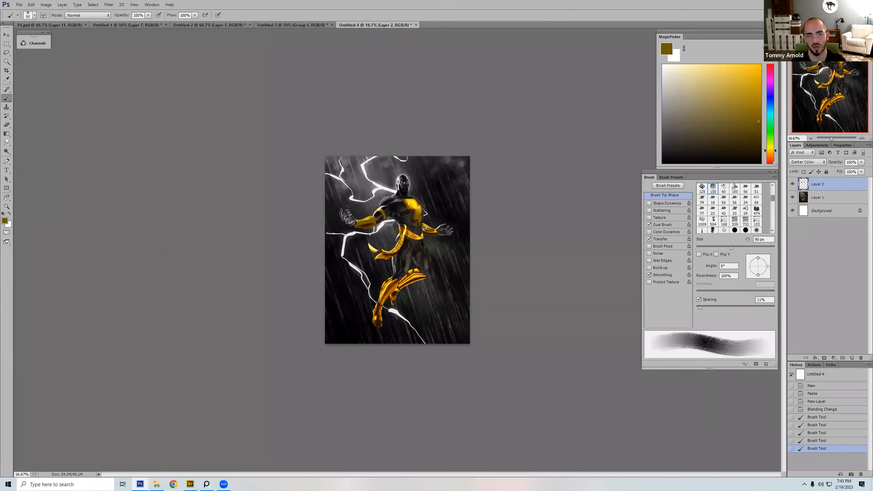
mouse_move(433, 231)
left_mouse_down()
mouse_move(421, 237)
mouse_move(400, 228)
mouse_move(397, 247)
mouse_move(373, 251)
mouse_move(386, 254)
left_mouse_up()
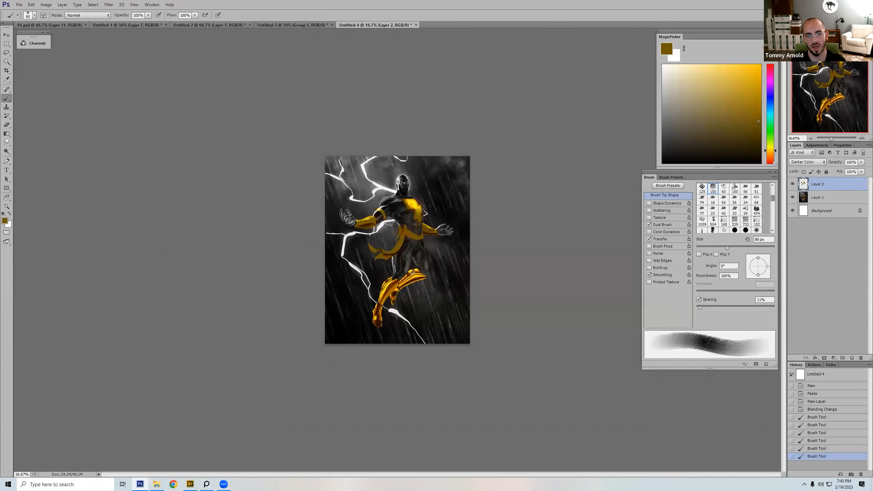
mouse_move(398, 289)
left_mouse_down()
mouse_move(393, 297)
mouse_move(391, 283)
mouse_move(383, 284)
mouse_move(380, 331)
left_mouse_up()
Step: Erase part of the dark gold around the rear boot with a soft round 250 px eraser, and reduce the eraser to 70 px
key("e")
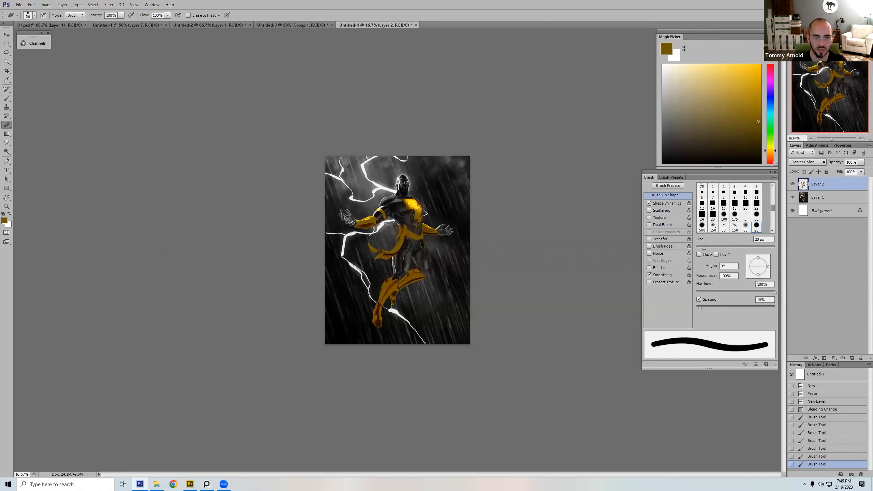
right_click(414, 323)
double_click(506, 361)
key("bracketleft")
key("bracketleft")
key("bracketleft")
key("bracketleft")
key("bracketleft")
left_click_drag(392, 309, 386, 305)
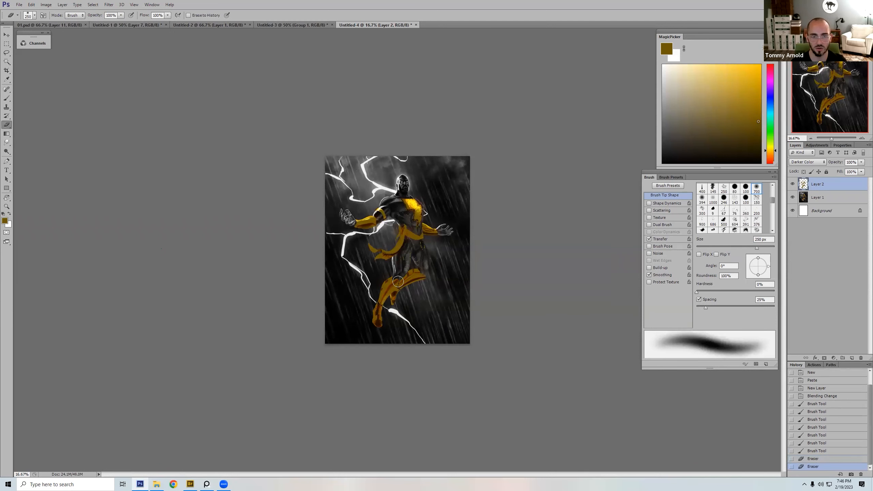
key("bracketleft")
key("bracketleft")
key("bracketleft")
key("bracketleft")
key("bracketleft")
key("bracketleft")
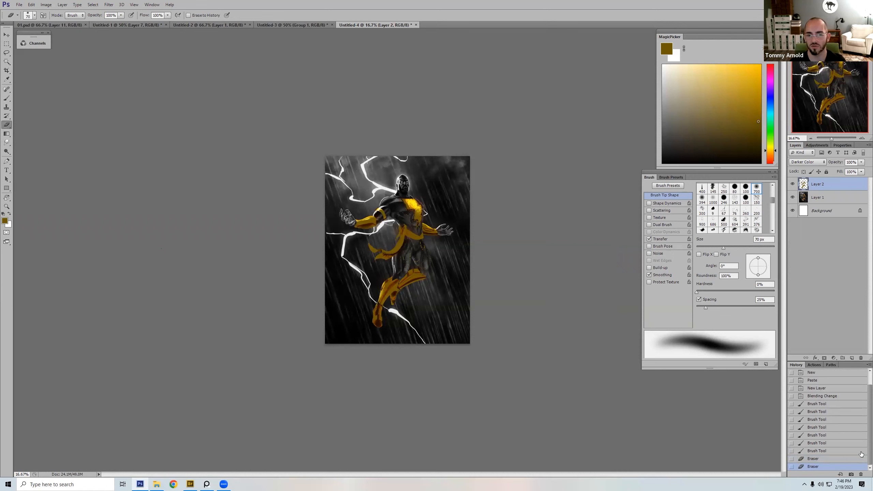
key("ctrl+z")
key("ctrl+z")
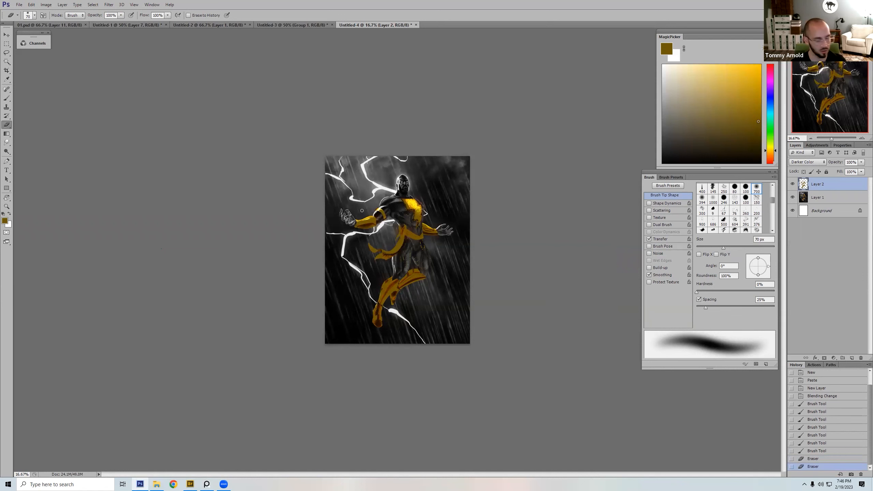
Step: Darken the face and upper torso with a sampled near-black, using a 45 px brush at 40% opacity
key("b")
left_click(400, 207, "alt")
key("bracketleft")
key("bracketleft")
key("bracketleft")
key("bracketleft")
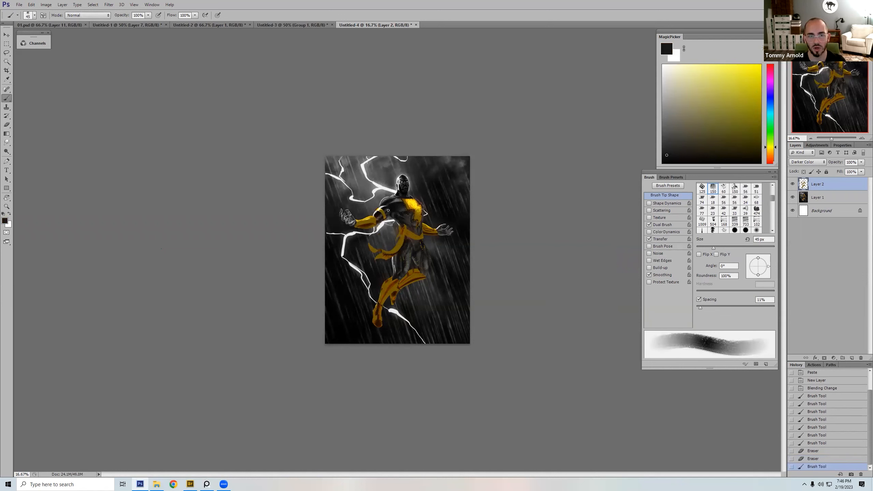
key("4")
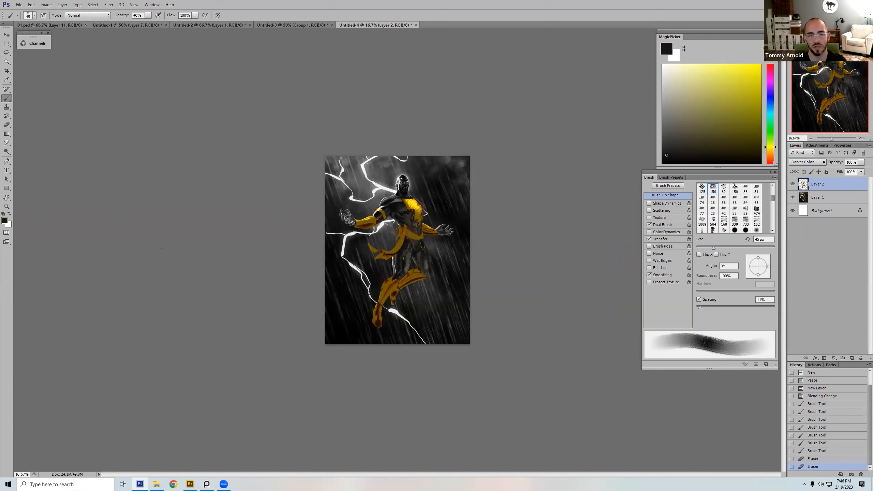
left_click_drag(405, 188, 401, 212)
Step: Darken the waist, sash and forearm with the near-black at 40% opacity, starting with a 70 px brush
key("bracketright")
key("bracketright")
key("bracketright")
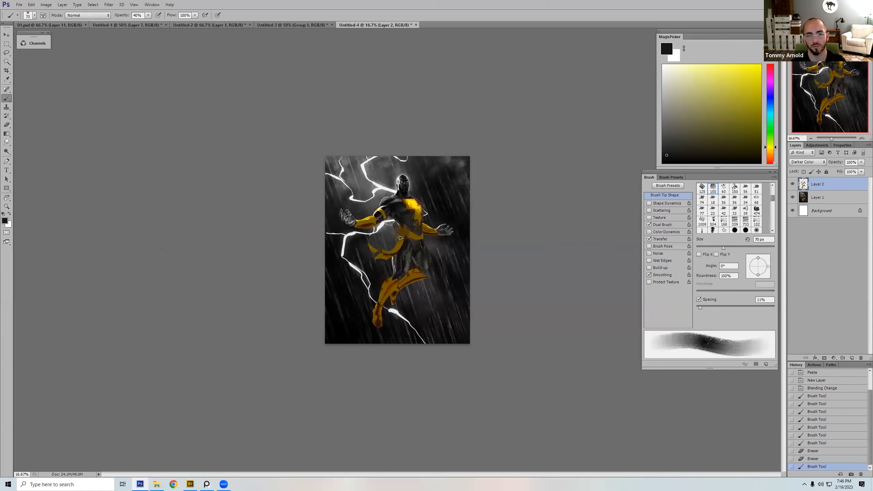
left_click_drag(419, 246, 420, 240)
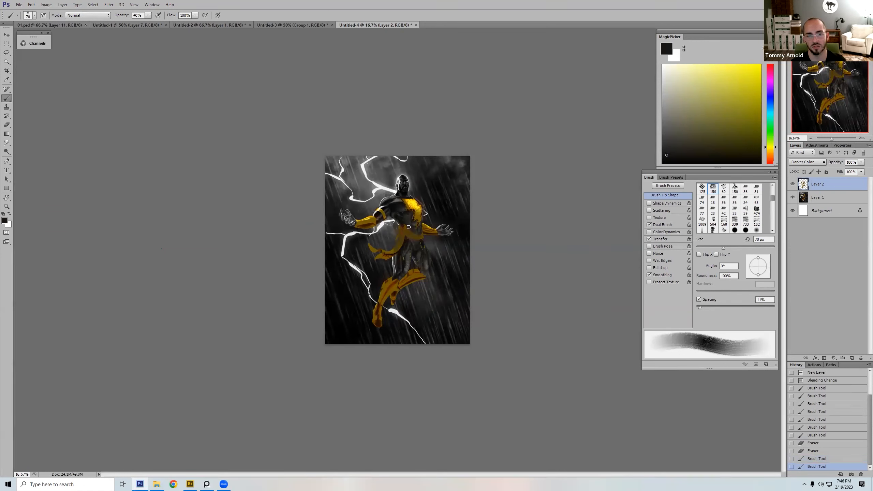
left_click_drag(384, 257, 419, 253)
key("bracketright")
key("bracketright")
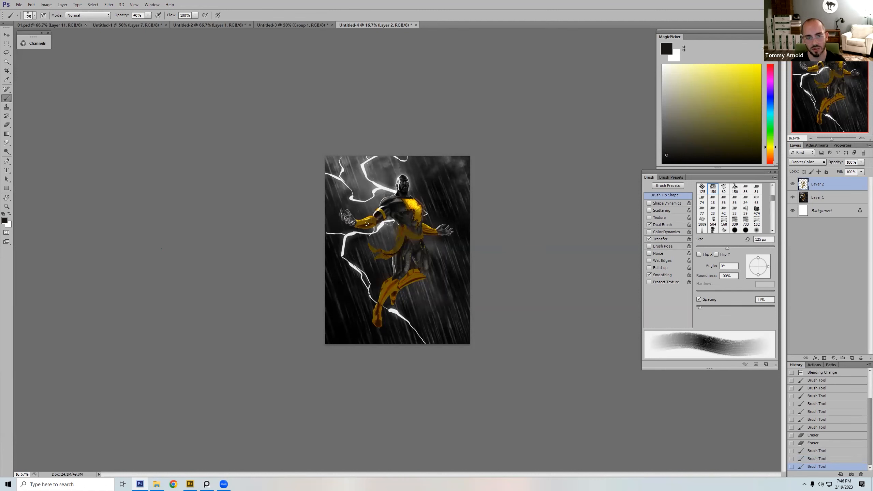
left_click_drag(371, 226, 444, 253)
Step: Darken both of the figure's hands with a sampled black and a 60 px brush, and enlarge the brush to 90 px
key("bracketleft")
key("bracketleft")
key("bracketleft")
left_click_drag(452, 228, 439, 232)
left_click(451, 235, "alt")
key("bracketright")
key("bracketright")
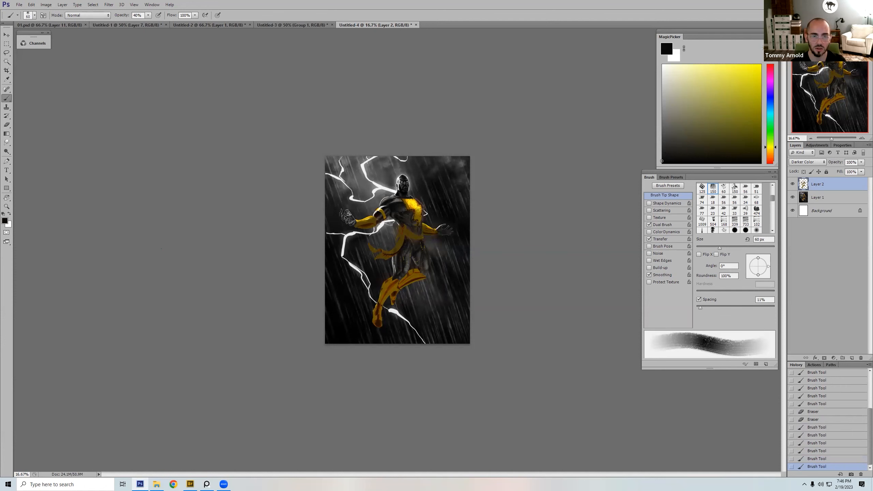
left_click_drag(341, 211, 347, 219)
key("bracketright")
key("bracketright")
key("bracketright")
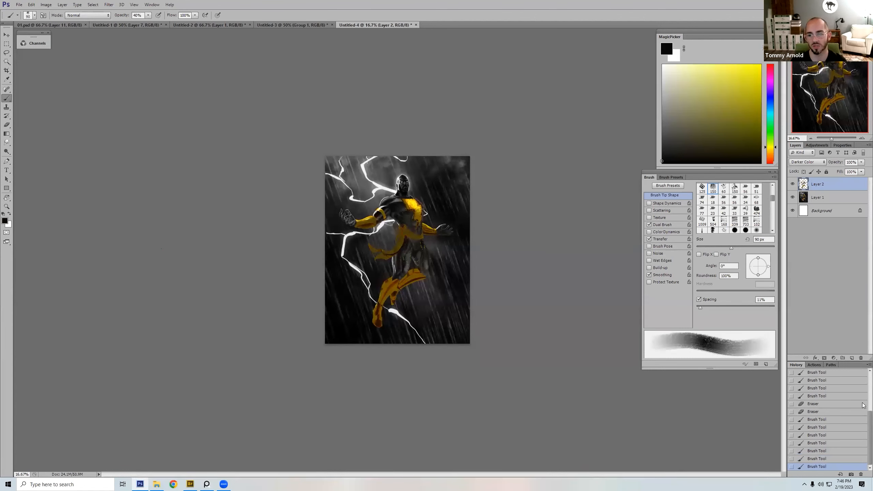
Step: Add a new layer and clone dark rain background over the lightning tip beside the figure's bent forearm
left_click(851, 358)
key("s")
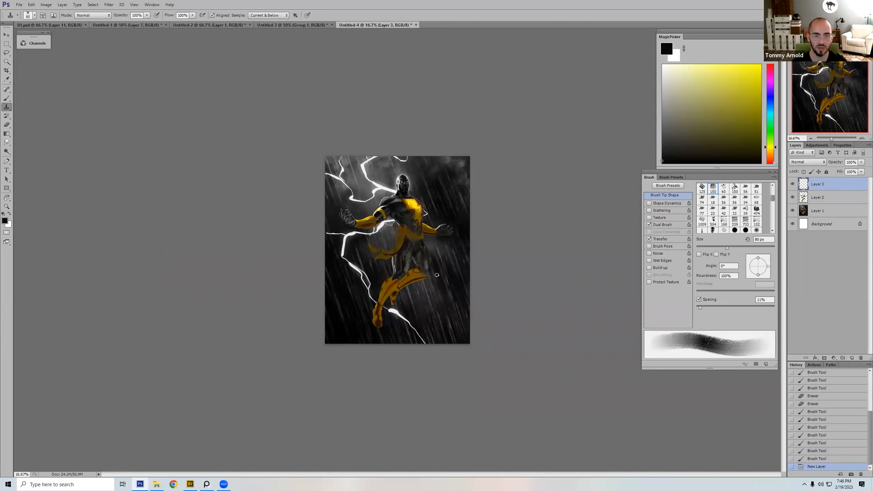
left_click(456, 270, "alt")
key("bracketright")
key("bracketright")
key("bracketright")
key("bracketright")
mouse_move(338, 234)
left_mouse_down()
mouse_move(342, 286)
mouse_move(342, 236)
left_mouse_up()
key("bracketleft")
left_click(348, 232)
Step: Clone rainy background over the lightning bolt in the artwork's upper left corner, enlarging the Clone Stamp from 150 to 200 px
left_click(449, 194, "alt")
key("bracketright")
key("bracketright")
left_click(346, 197)
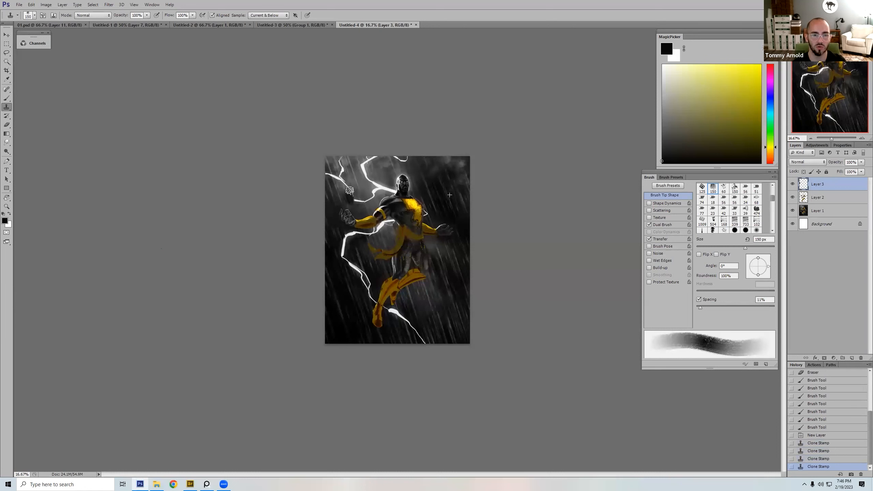
key("bracketright")
mouse_move(348, 199)
left_mouse_down()
mouse_move(337, 153)
mouse_move(326, 186)
mouse_move(338, 194)
mouse_move(336, 176)
left_mouse_up()
left_click(347, 167, "alt")
key("bracketright")
left_click(349, 174, "alt")
left_click(334, 167, "alt")
left_click(348, 174, "alt")
Step: Paint a white stroke along the upper lightning bolt with a 35 px textured brush at 40% opacity
right_click(442, 192)
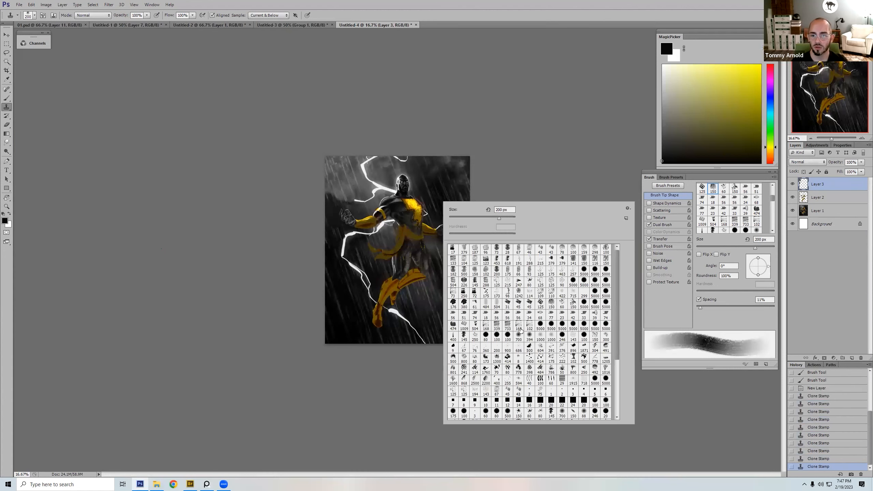
key("b")
key("bracketleft")
key("bracketleft")
key("bracketleft")
key("bracketleft")
key("bracketleft")
key("x")
key("bracketleft")
left_click_drag(365, 168, 374, 183)
Step: Choose a hard round brush and paint thin white branches along the upper lightning bolt at 40% opacity
right_click(396, 178)
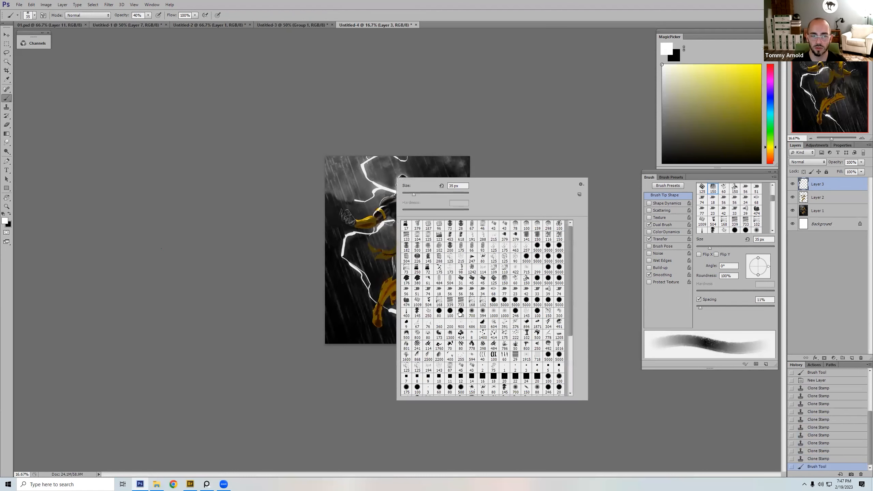
double_click(461, 312)
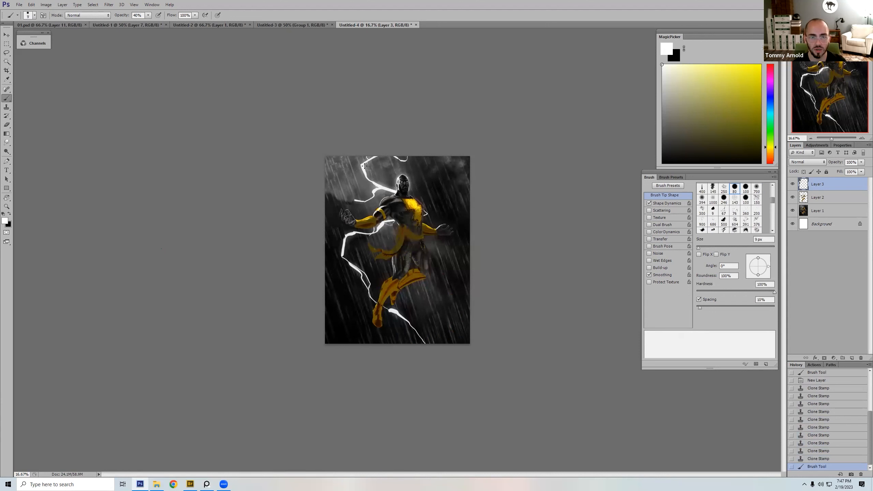
key("bracketleft")
key("bracketleft")
key("bracketleft")
key("bracketleft")
left_click_drag(362, 162, 366, 167)
left_click_drag(365, 163, 367, 169)
mouse_move(367, 165)
left_mouse_down()
mouse_move(369, 170)
mouse_move(357, 163)
mouse_move(378, 179)
left_mouse_up()
Step: Build up dense white branches on the upper bolt and along the artwork's top edge at 100% opacity, enlarging the brush to 15 px
key("0")
key("bracketright")
key("bracketright")
key("bracketright")
key("bracketright")
key("bracketright")
key("bracketright")
key("bracketright")
key("bracketleft")
key("bracketleft")
key("bracketleft")
key("bracketleft")
key("bracketleft")
key("e")
key("bracketleft")
key("bracketleft")
key("bracketleft")
key("bracketleft")
mouse_move(378, 179)
left_mouse_down()
mouse_move(385, 154)
mouse_move(413, 157)
left_mouse_up()
key("bracketright")
key("bracketright")
key("bracketright")
key("bracketright")
key("bracketright")
key("bracketright")
key("bracketleft")
key("bracketleft")
key("bracketleft")
key("bracketleft")
key("bracketleft")
key("bracketright")
key("bracketright")
key("bracketright")
key("bracketright")
key("bracketright")
key("bracketright")
key("bracketright")
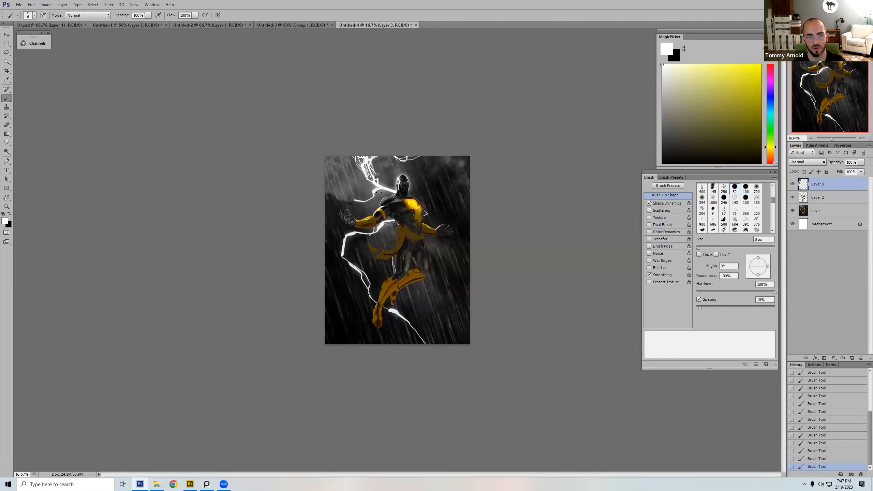
Step: Paint sampled background greys over part of the bolt's lower end above the shoulder, using a 30 to 45 px brush
key("bracketright")
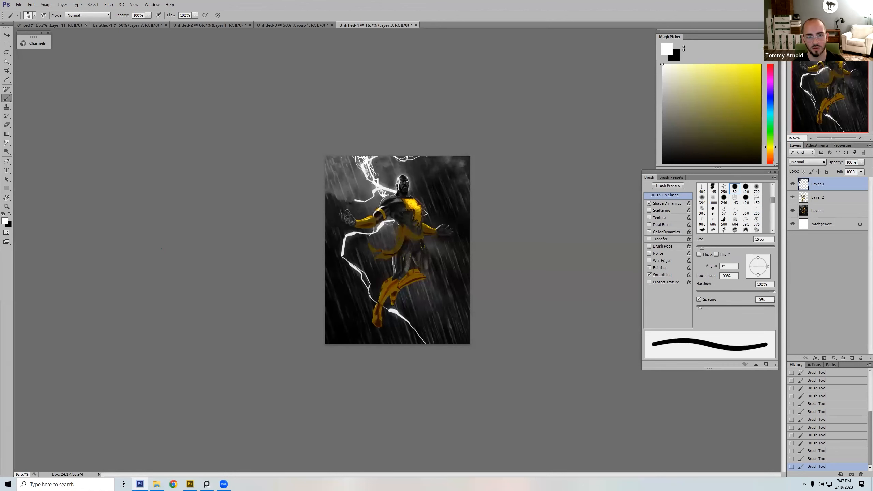
key("bracketright")
key("bracketright")
key("bracketright")
left_click(375, 196, "alt")
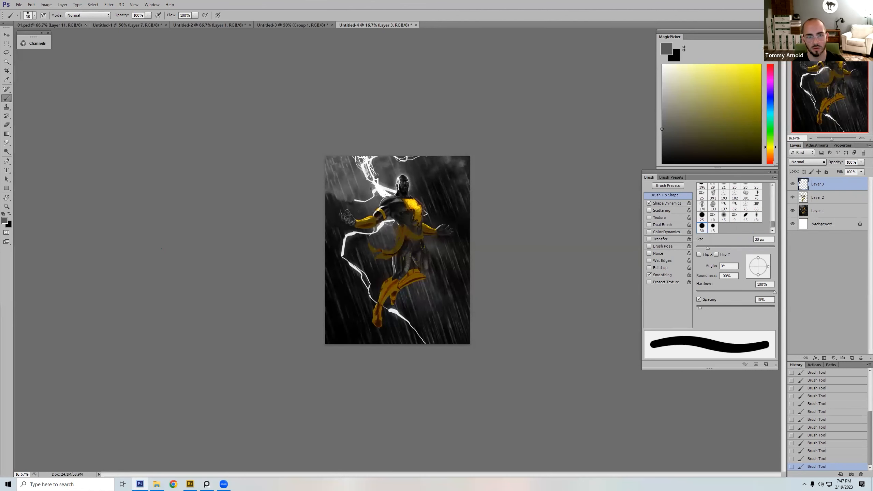
key("bracketright")
left_click(387, 183, "alt")
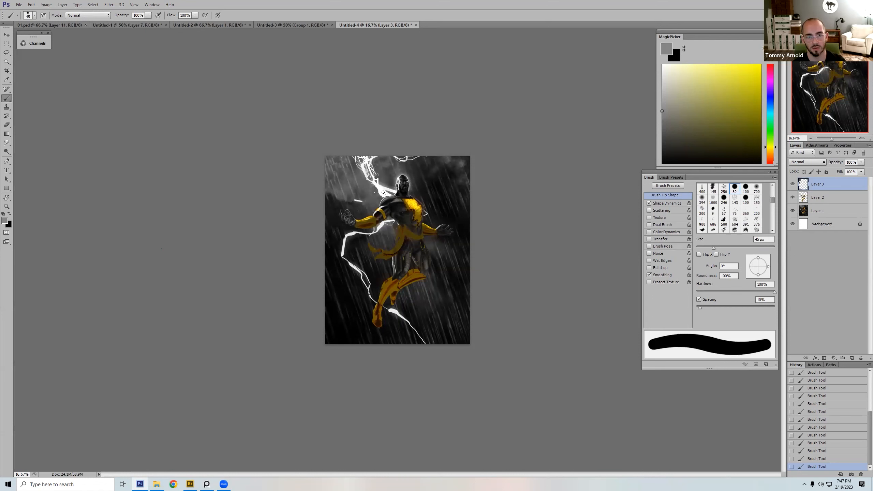
Step: Sample white and paint a jagged lightning bolt from the figure's hip toward the artwork's right edge, tapering to 10 px
key("bracketleft")
key("bracketleft")
key("bracketleft")
key("bracketleft")
key("bracketleft")
key("bracketleft")
key("bracketleft")
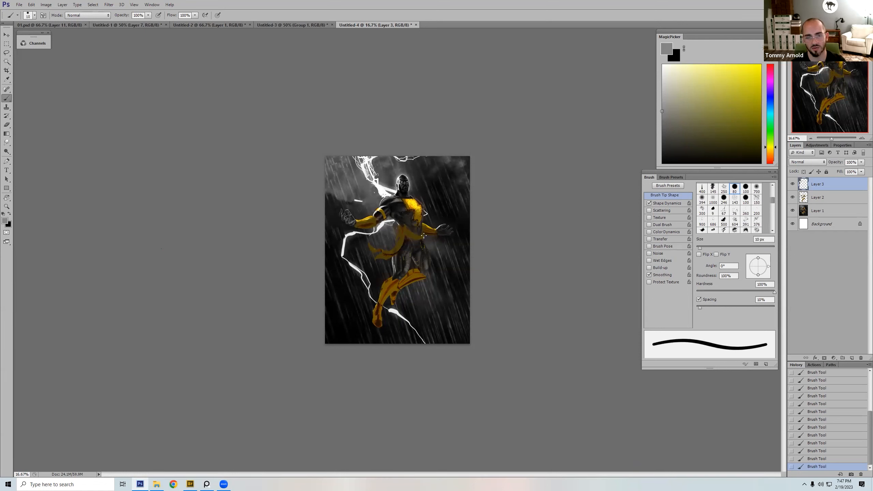
key("bracketright")
key("bracketright")
left_click(381, 189, "alt")
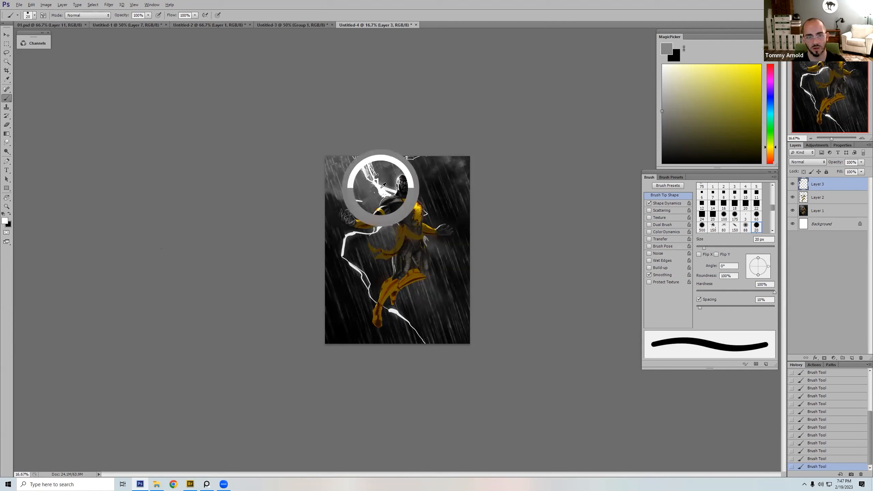
key("bracketleft")
left_click_drag(427, 239, 436, 248)
key("bracketleft")
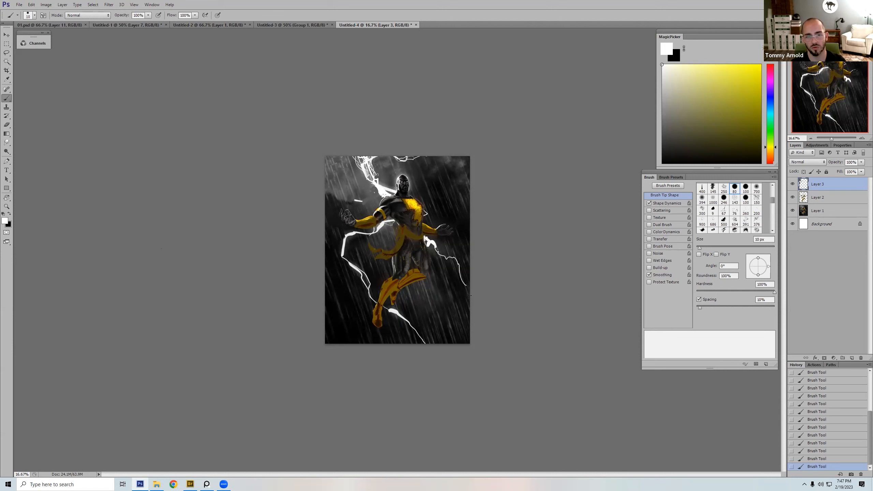
key("bracketright")
key("bracketright")
key("bracketright")
left_click(432, 168)
left_click(436, 207, "shift")
left_click(472, 214, "shift")
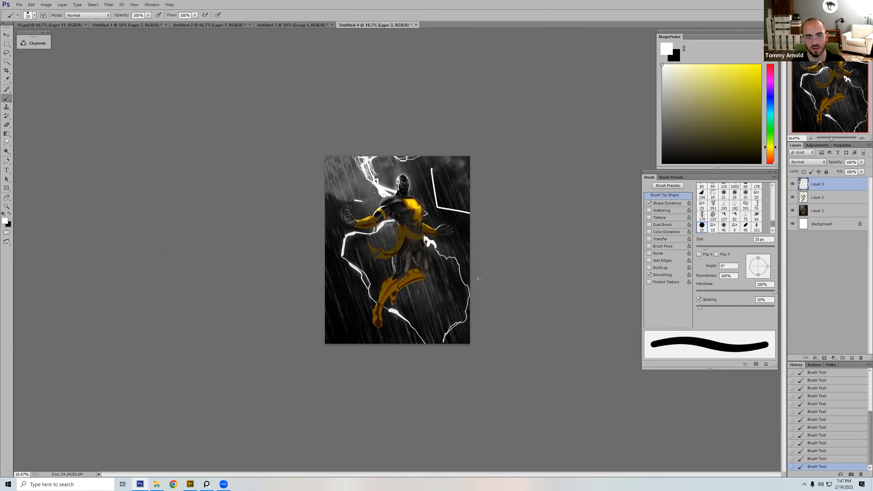
key("ctrl+z")
left_click_drag(472, 304, 421, 334)
key("ctrl+z")
Step: Add small white lightning branches between the upper bolt and the shoulder, varying the brush from 10 to 35 px
key("bracketleft")
key("bracketleft")
key("bracketleft")
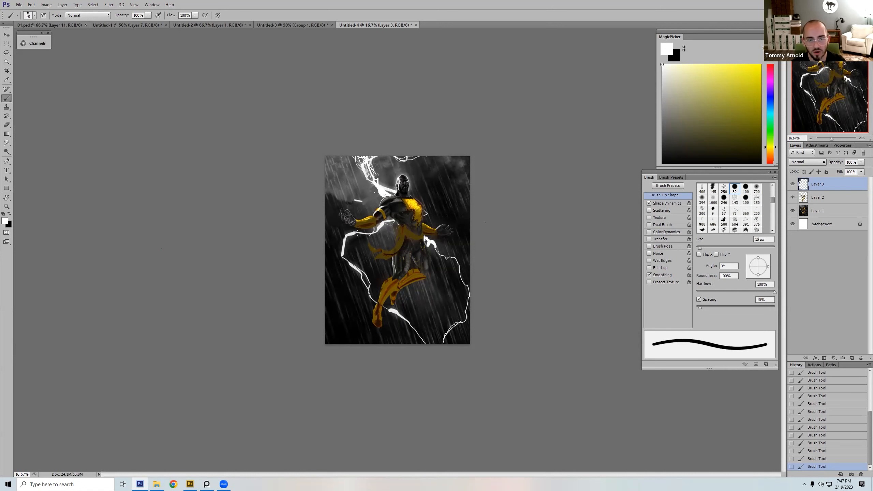
key("bracketright")
key("bracketright")
key("bracketright")
key("bracketright")
key("bracketright")
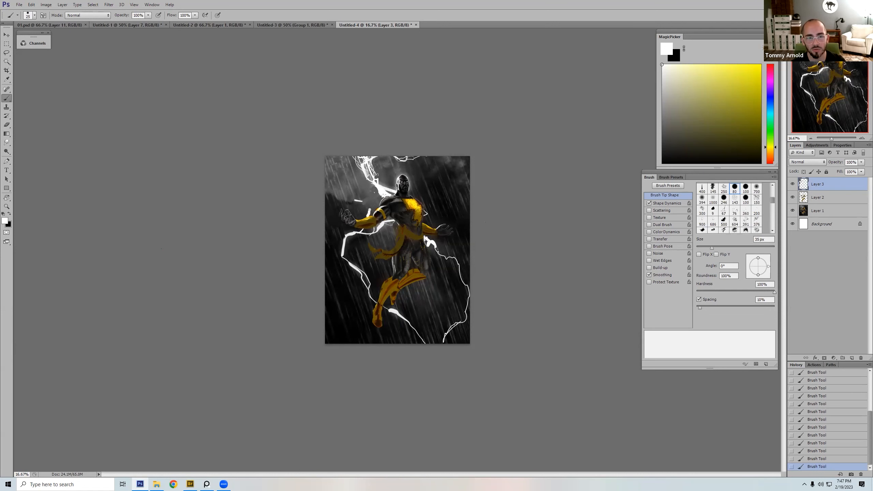
key("bracketleft")
key("bracketleft")
key("bracketright")
key("bracketright")
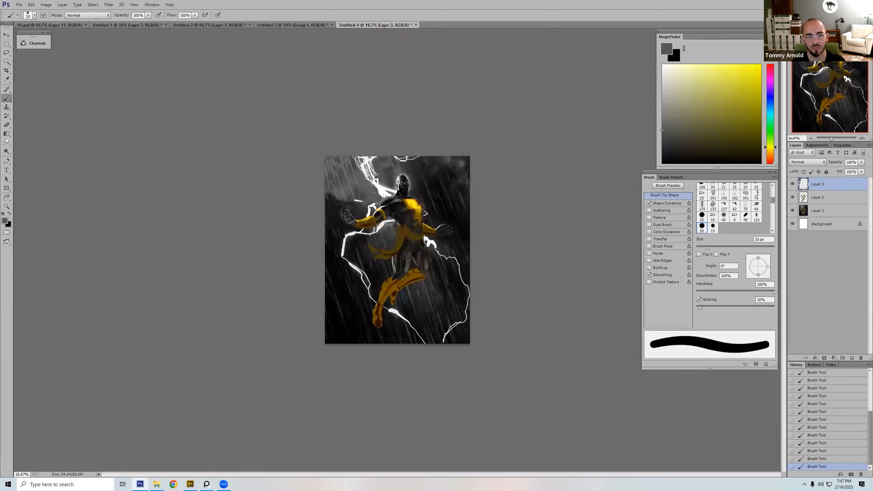
Step: Cover the stray lightning fragment beside the shoulder with sampled grey, then resample white and set the brush to 35 px
left_click(367, 205, "alt")
key("bracketright")
key("bracketright")
key("bracketright")
key("bracketright")
key("bracketright")
left_click(351, 203, "alt")
left_click(385, 188, "alt")
key("bracketleft")
key("bracketleft")
key("bracketleft")
key("bracketleft")
key("bracketleft")
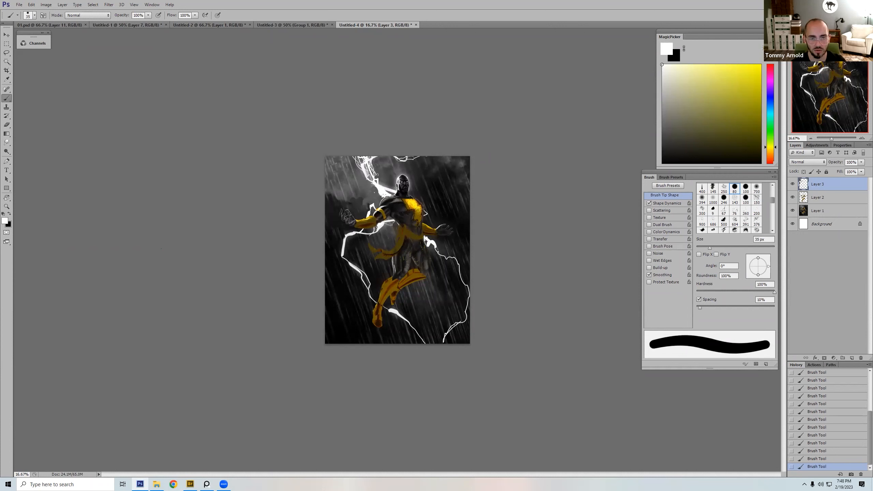
Step: Sample the forearm's dark gold and near-black, then extend the white bolt around the shoulder, reducing the brush to 20 px
left_click(374, 226, "alt")
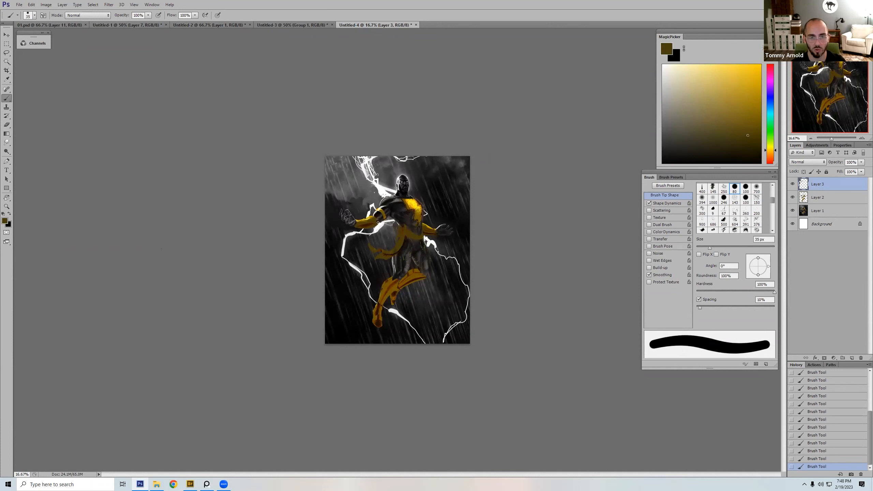
left_click(384, 210, "alt")
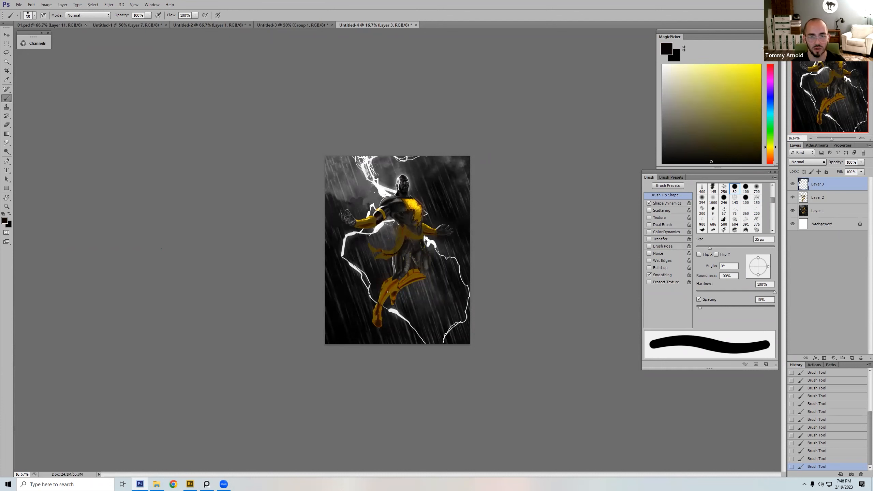
left_click(383, 186, "alt")
key("bracketleft")
key("bracketleft")
left_click_drag(384, 189, 374, 179)
key("bracketleft")
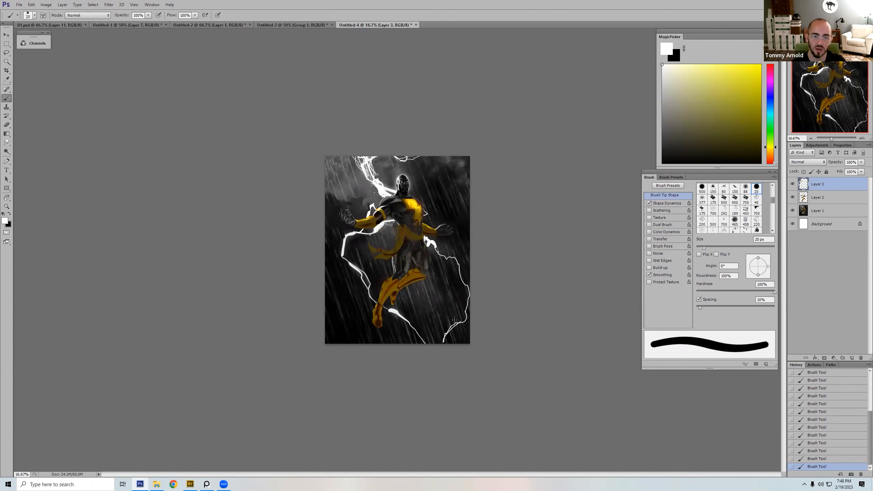
Step: Paint small thin white streaks beside the lightning in the artwork's lower right with a reduced hard round brush
key("bracketleft")
key("bracketleft")
key("bracketleft")
key("bracketleft")
key("bracketleft")
left_click_drag(460, 317, 457, 304)
Step: Smudge the small white streaks in the artwork's lower right along the rain direction with a soft round 125 px tip at 90% strength
key("r")
right_click(432, 234)
double_click(496, 303)
right_click(434, 254)
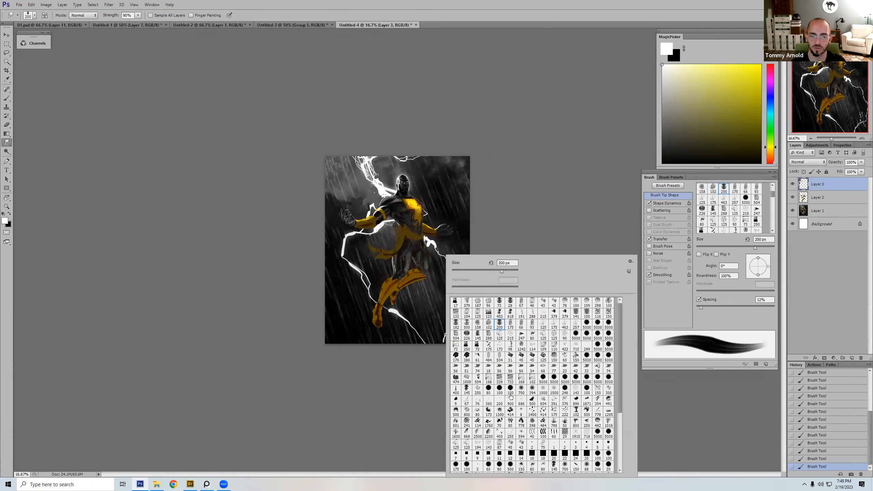
double_click(520, 391)
left_click_drag(458, 314, 454, 302)
left_click_drag(456, 312, 444, 280)
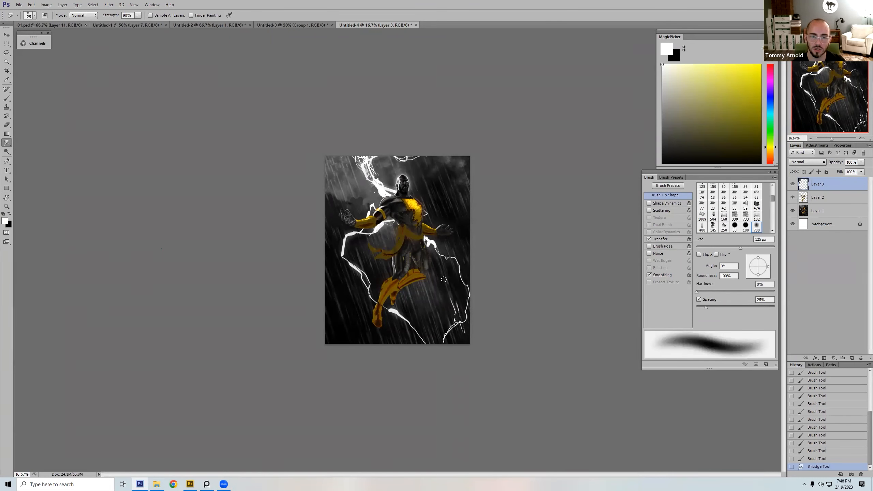
mouse_move(458, 315)
left_mouse_down()
mouse_move(454, 301)
mouse_move(468, 351)
mouse_move(464, 341)
left_mouse_up()
key("bracketright")
key("bracketright")
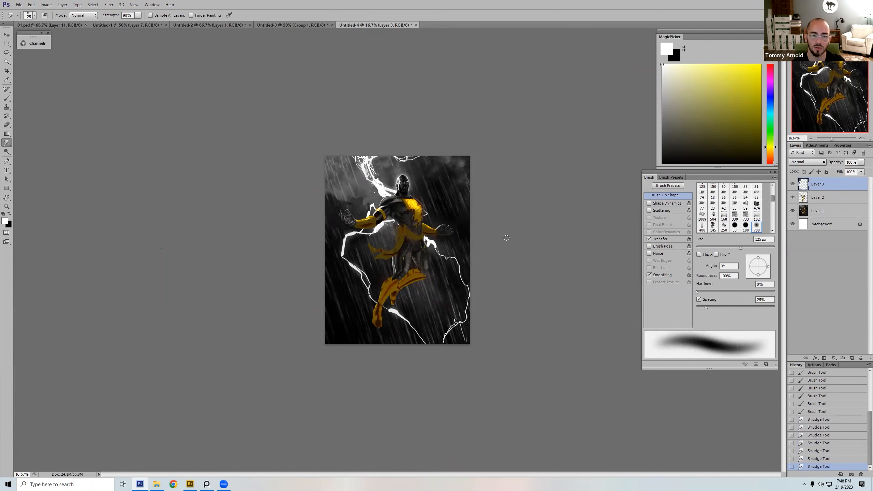
Step: Toggle the visibility of the top paint layer to compare the artwork with and without it
left_click(793, 186)
left_click(794, 185)
left_click(794, 186)
Step: Thicken the white bolt running from the hip to the artwork's right edge with a hard round brush, ending at 40 px
key("b")
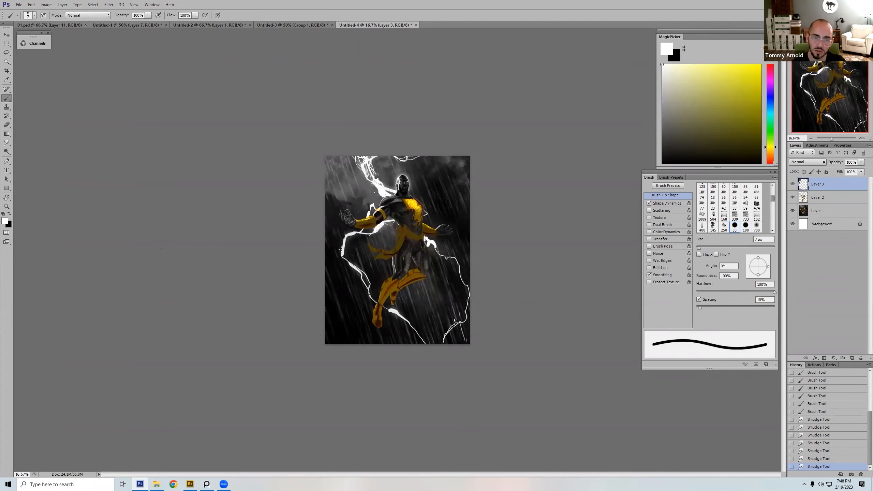
right_click(421, 189)
double_click(488, 324)
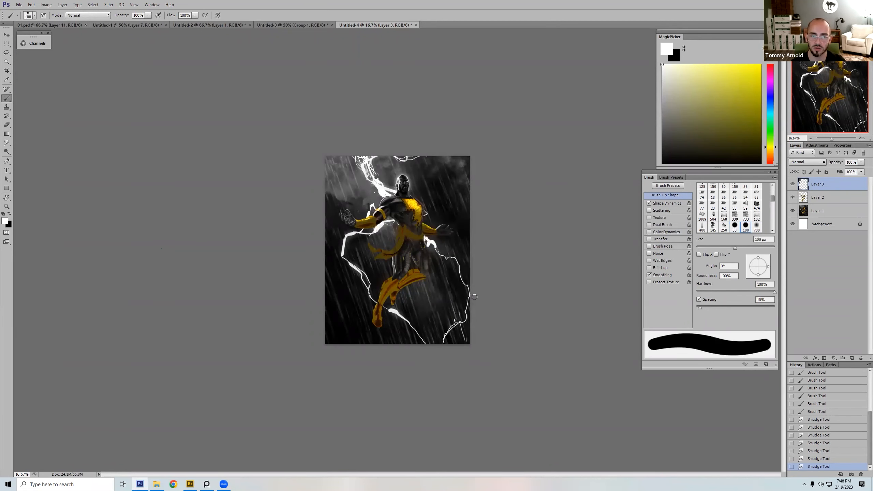
left_click(382, 191, "alt")
key("bracketleft")
key("bracketleft")
key("bracketleft")
key("bracketleft")
key("bracketleft")
key("bracketleft")
key("bracketleft")
key("bracketleft")
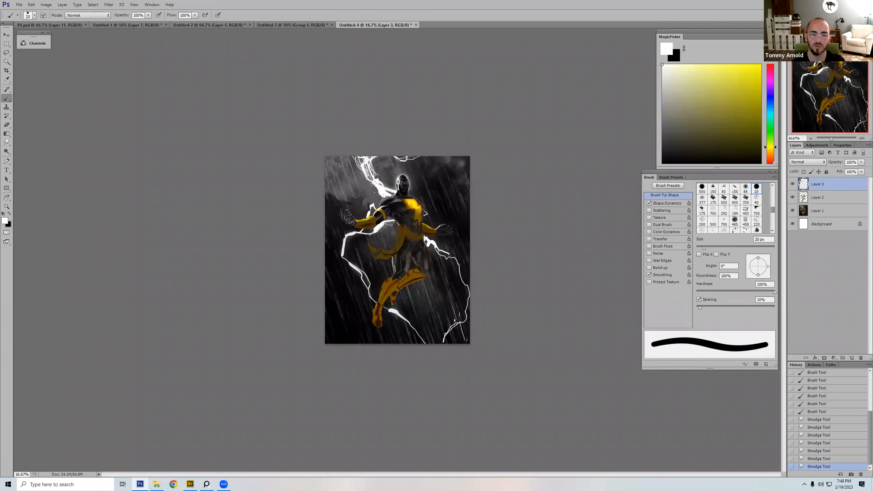
key("bracketleft")
mouse_move(451, 258)
left_mouse_down()
mouse_move(472, 292)
mouse_move(455, 263)
left_mouse_up()
key("bracketright")
key("bracketright")
key("bracketright")
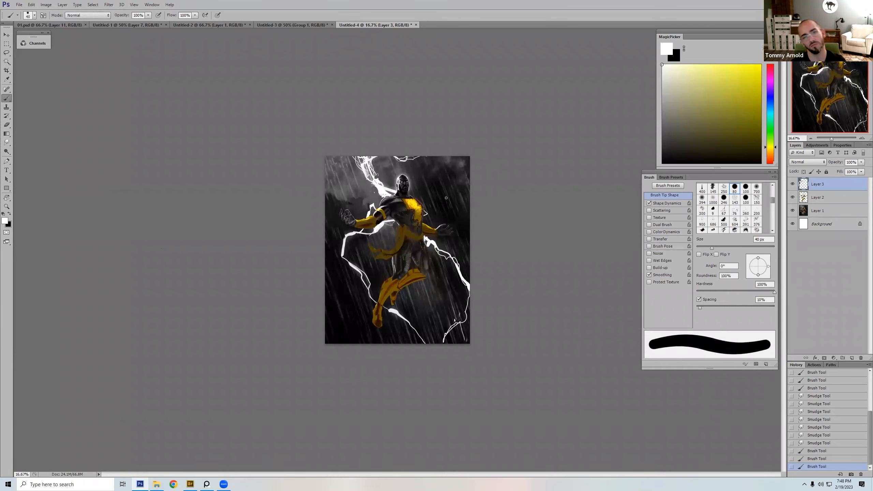
Step: Flip the canvas horizontally and reinforce the lightning bolt beside the hip with white, using a 20 px brush
key("ctrl+shift+h")
key("bracketleft")
key("bracketleft")
key("bracketleft")
key("bracketleft")
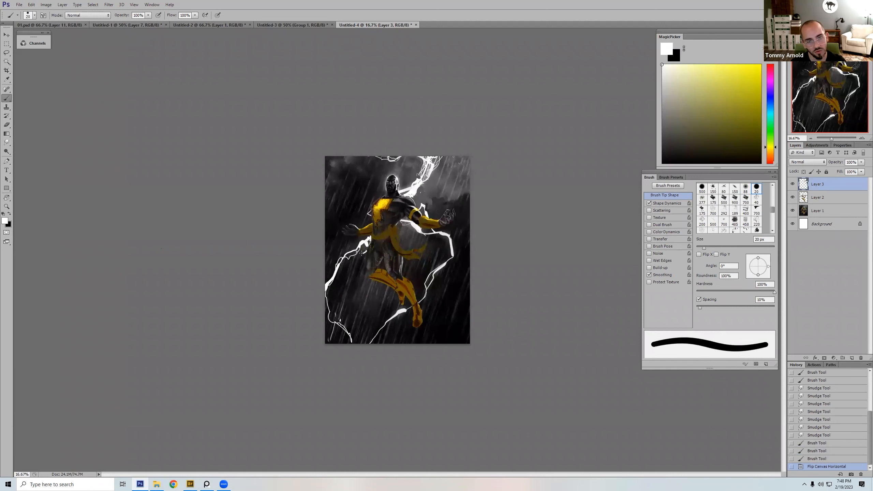
left_click_drag(343, 268, 369, 238)
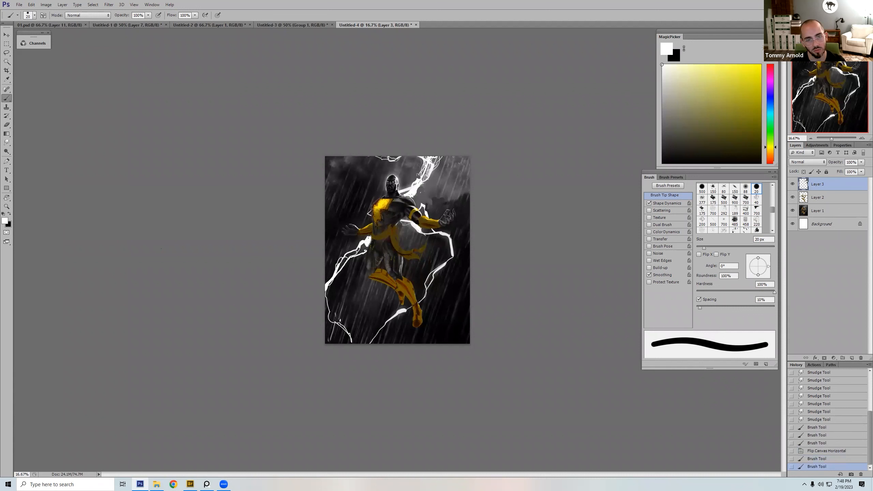
Step: Reinforce the white bolt beside the hip and add a branch along its lower course, reducing the hard round brush to 6 px
left_click_drag(364, 247, 366, 244)
key("bracketright")
key("bracketright")
key("bracketright")
key("bracketright")
key("bracketright")
key("bracketright")
key("bracketleft")
key("bracketleft")
key("bracketleft")
key("bracketleft")
key("bracketleft")
key("bracketleft")
key("bracketleft")
key("bracketleft")
left_click_drag(345, 265, 337, 295)
key("bracketleft")
key("bracketleft")
key("bracketleft")
key("bracketleft")
key("bracketleft")
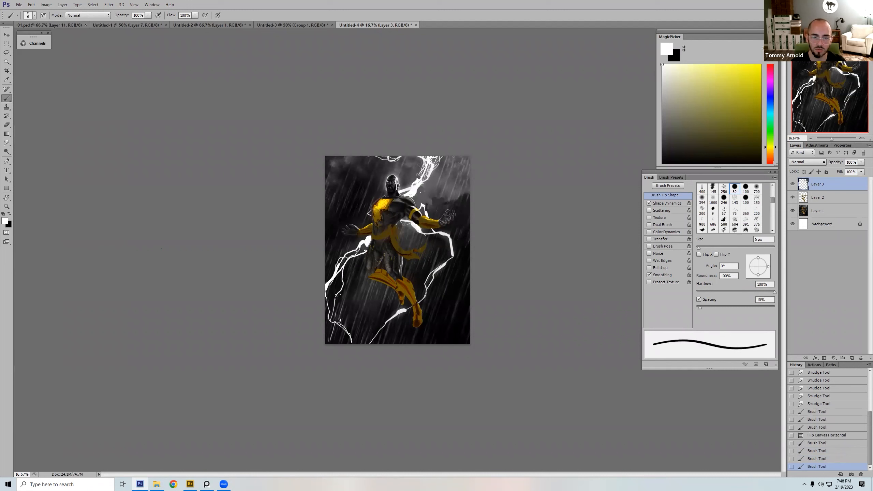
Step: Paint out the lower bolt beneath the legs with sampled dark background tones, enlarging the hard round brush to 70 px
key("bracketright")
key("bracketright")
key("bracketright")
key("bracketright")
key("bracketright")
key("bracketright")
key("bracketright")
key("bracketright")
key("bracketright")
left_click(422, 296, "alt")
key("bracketright")
key("bracketright")
key("bracketright")
key("bracketright")
left_click_drag(422, 297, 399, 314)
key("bracketright")
left_click_drag(404, 309, 374, 336)
left_click(408, 305, "alt")
left_click(393, 310, "alt")
key("bracketleft")
left_click(427, 298, "alt")
left_click(409, 301, "alt")
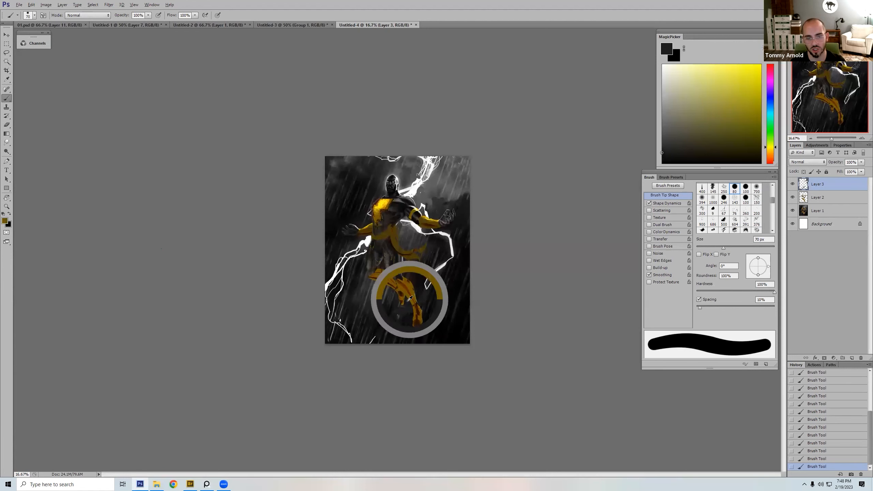
Step: Cover the leftover bolt segment beside the legs and draw a white branch from the bolt below the hand to the artwork's right edge
key("bracketright")
left_click(425, 276, "alt")
mouse_move(433, 271)
left_mouse_down()
mouse_move(449, 239)
mouse_move(433, 275)
mouse_move(469, 240)
left_mouse_up()
left_click(410, 193, "alt")
key("bracketright")
key("bracketright")
key("bracketleft")
key("bracketleft")
key("bracketleft")
key("bracketleft")
key("bracketleft")
key("bracketleft")
key("bracketleft")
key("bracketleft")
key("bracketleft")
key("bracketleft")
key("bracketleft")
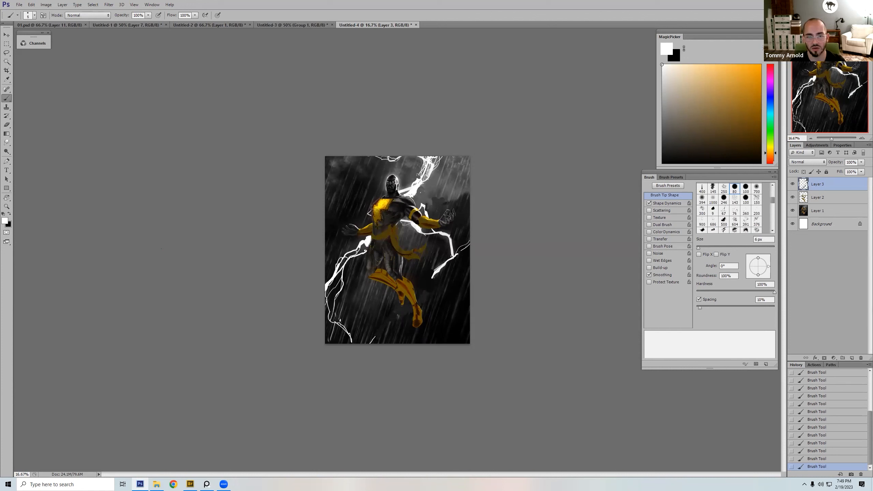
key("bracketright")
key("bracketright")
key("bracketright")
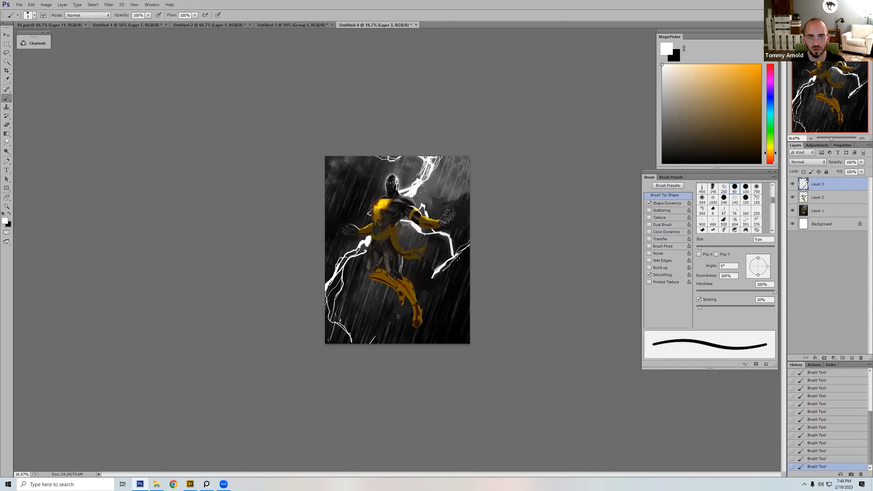
Step: Cut into the lower tip of the bolt below the hand with dark gray and resample its white with a 15 px brush
left_click(434, 263, "alt")
key("bracketright")
key("bracketright")
key("bracketright")
key("bracketright")
key("bracketright")
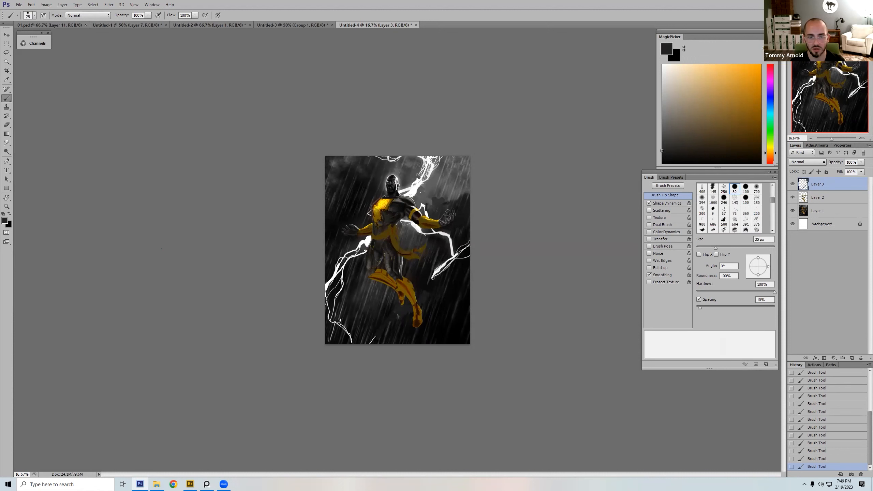
mouse_move(436, 278)
left_mouse_down()
mouse_move(455, 248)
mouse_move(439, 272)
left_mouse_up()
key("bracketleft")
key("bracketleft")
key("bracketright")
key("bracketright")
key("bracketright")
key("bracketright")
left_click(443, 261, "alt")
key("bracketleft")
key("bracketleft")
key("bracketleft")
key("bracketleft")
key("bracketleft")
key("bracketleft")
left_click(452, 251, "alt")
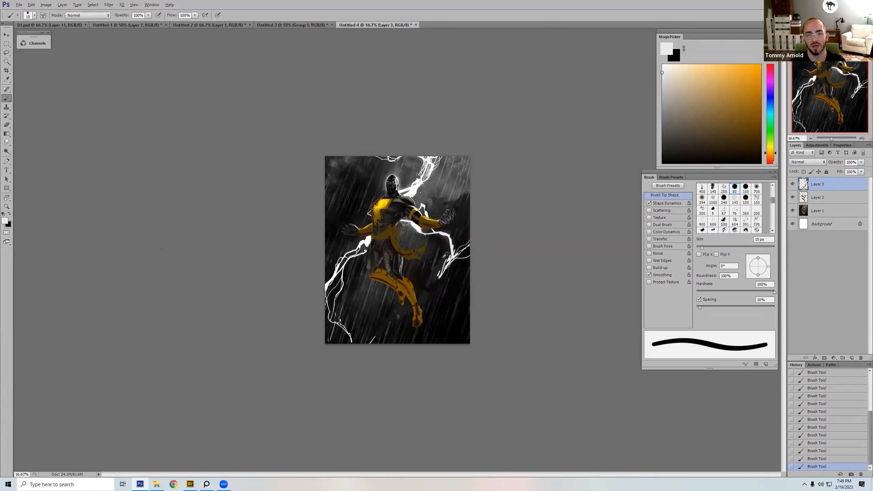
Step: Trim the inner edge of the bolt's lower tip with sampled near-black, enlarging the brush to 50 px
key("bracketright")
key("bracketright")
key("bracketright")
left_click(440, 272, "alt")
left_click(435, 279, "alt")
key("bracketright")
key("bracketright")
key("bracketright")
key("bracketright")
key("bracketright")
key("bracketright")
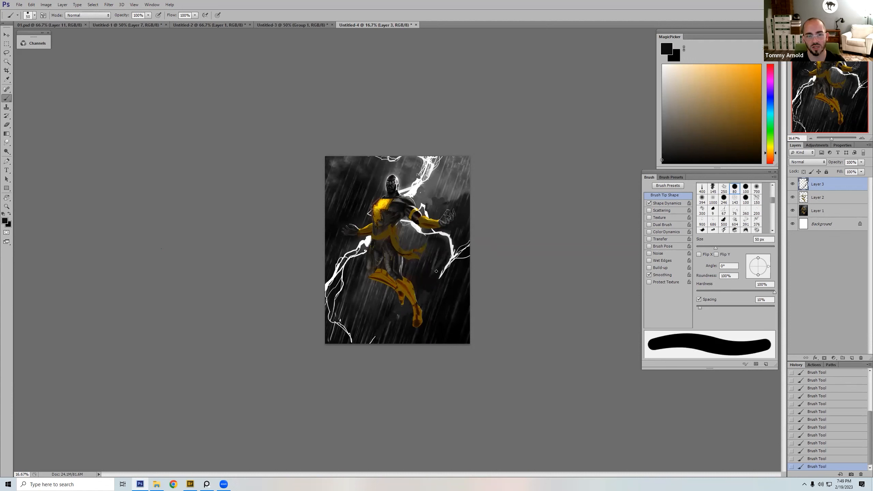
Step: Draw thin white branches from the forked bolt up along the artwork's right edge with an 8 px brush
left_click(452, 249, "alt")
key("bracketleft")
key("bracketleft")
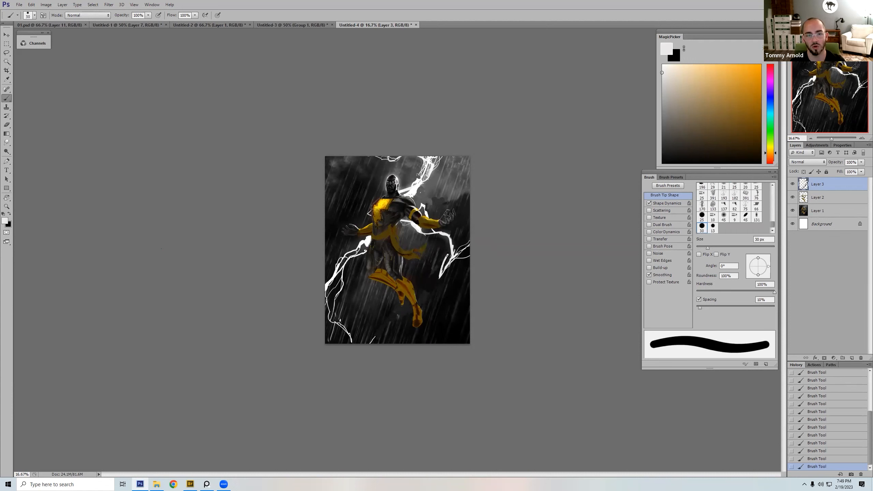
key("bracketleft")
key("bracketleft")
left_click_drag(461, 242, 470, 208)
left_click(439, 230, "alt")
key("bracketright")
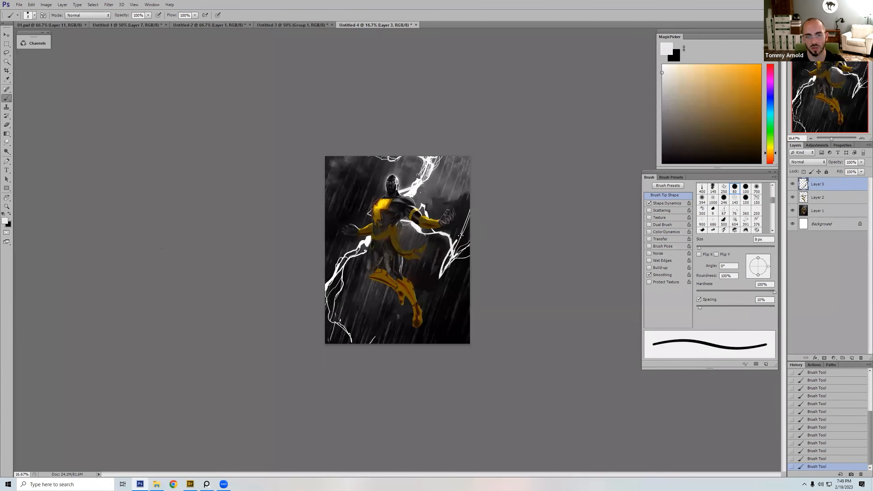
Step: Refine the fork and lower tip of the bolt below the hand, resampling its white with a 20 px brush
left_click(443, 255, "alt")
key("bracketright")
key("bracketright")
key("bracketright")
key("bracketright")
left_click_drag(449, 251, 440, 277)
left_click(455, 243, "alt")
key("bracketleft")
key("bracketleft")
key("bracketleft")
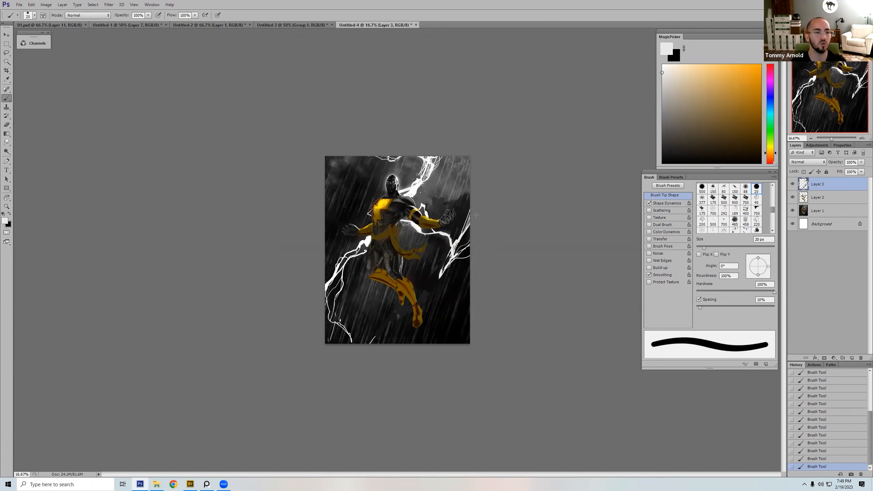
Step: Flip the canvas horizontally and shorten the forked bolt's lower tip with dark paint, using a brush up to 45 px
key("ctrl+shift+h")
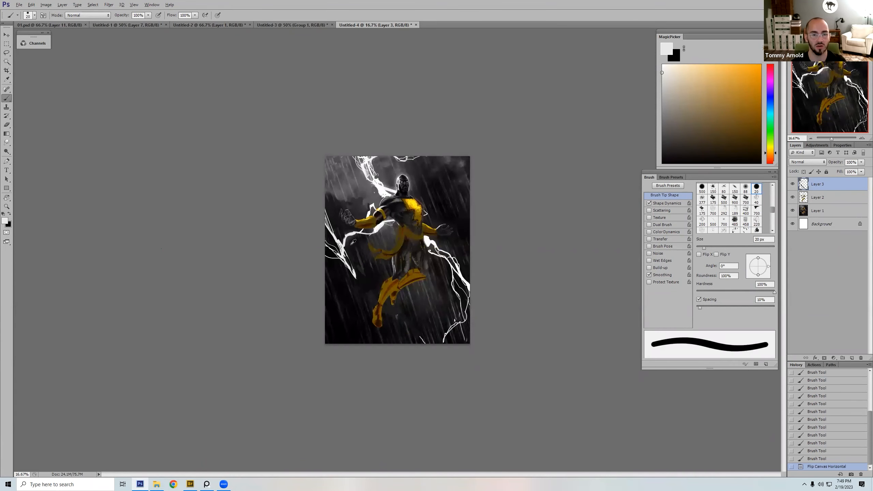
key("]")
mouse_move(342, 246)
left_mouse_down()
mouse_move(327, 224)
mouse_move(346, 270)
mouse_move(349, 249)
mouse_move(356, 279)
left_mouse_up()
key("[")
key("]")
key("]")
key("[")
left_click(347, 248, "alt")
key("[")
key("]")
key("]")
key("]")
key("]")
left_click(341, 244, "alt")
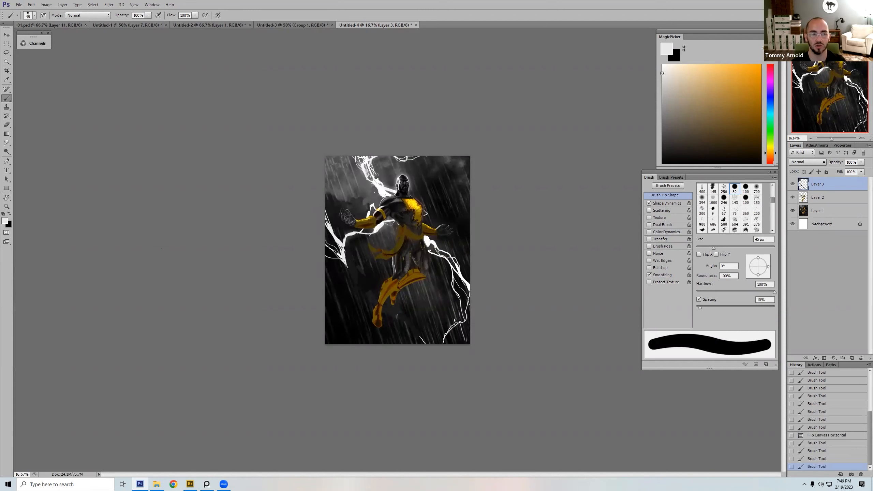
Step: Extend the forked bolt's lower tip downward in white and rework its side branches with a small hard round brush
key("[")
key("[")
key("[")
left_click_drag(372, 206, 375, 225)
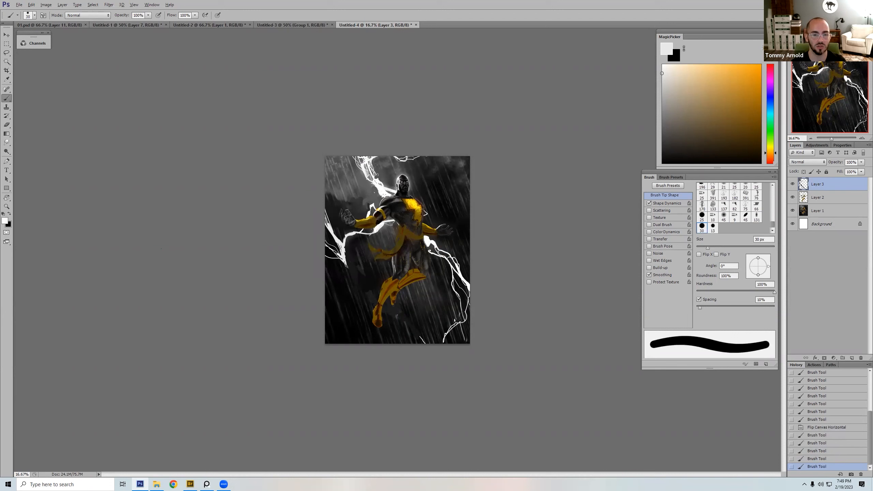
left_click(342, 247, "alt")
key("[")
key("[")
key("[")
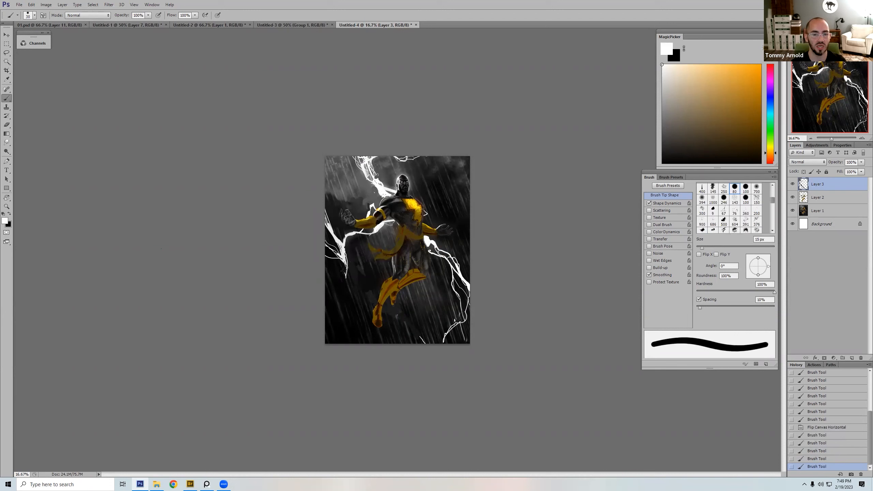
key("bracketright")
mouse_move(343, 275)
left_mouse_down()
mouse_move(348, 304)
mouse_move(344, 254)
mouse_move(347, 264)
mouse_move(330, 251)
left_mouse_up()
left_click(350, 301, "alt")
Step: Paint out the fork and branches of the bolt below the hand with sampled dark tones, enlarging the brush to 200 px
key("bracketright")
key("bracketright")
key("bracketright")
key("bracketright")
key("bracketright")
key("bracketright")
left_click(341, 239, "alt")
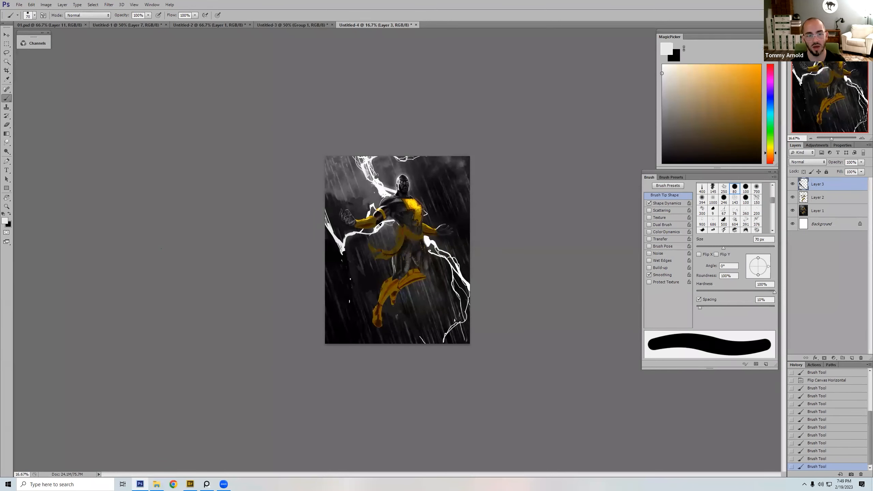
left_click(350, 245, "alt")
key("bracketright")
key("bracketright")
key("bracketright")
mouse_move(343, 254)
left_mouse_down()
mouse_move(326, 221)
mouse_move(335, 220)
mouse_move(327, 219)
mouse_move(341, 253)
left_mouse_up()
left_click(335, 220, "alt")
key("bracketright")
key("bracketright")
key("bracketright")
key("bracketright")
left_click(350, 238, "alt")
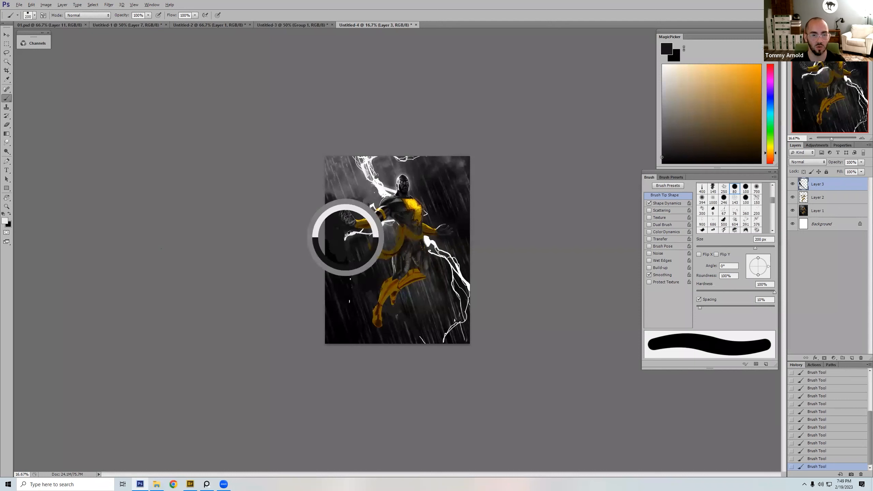
Step: Sample the bolt's white and redraw its cut end below the hand as a tapering streak pointing toward the artwork's left edge
key("bracketleft")
key("bracketleft")
key("bracketleft")
key("bracketleft")
key("bracketleft")
key("bracketleft")
key("bracketleft")
key("bracketleft")
key("bracketleft")
key("bracketleft")
key("bracketleft")
key("bracketleft")
key("bracketleft")
key("bracketleft")
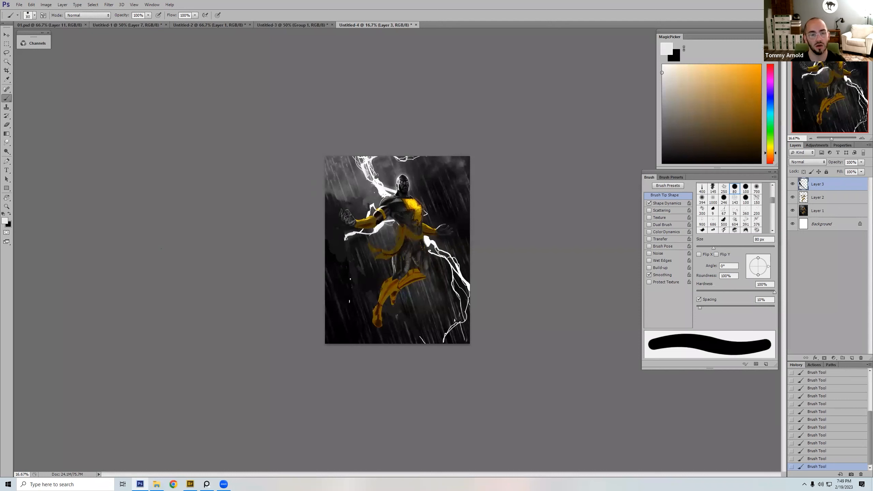
left_click_drag(354, 238, 376, 233)
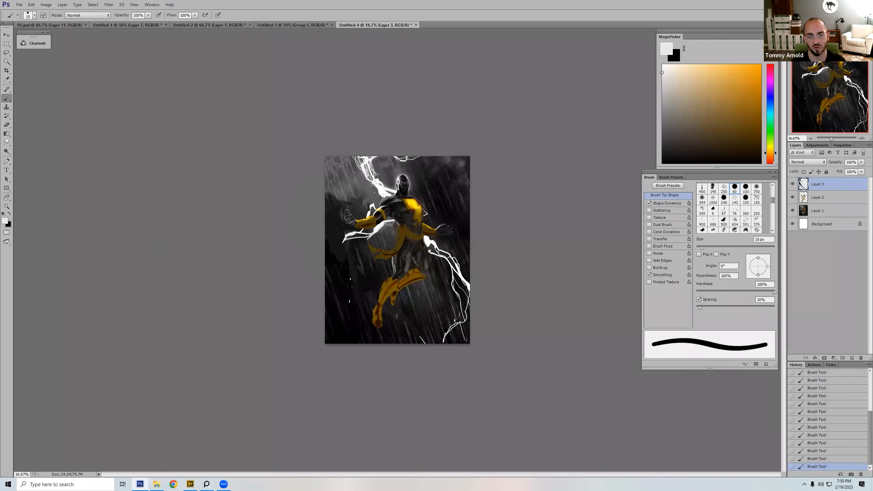
Step: Extend the bolt to the artwork's left edge with thin branching white strokes, using a brush down to 7 px
key("bracketleft")
key("bracketleft")
key("bracketleft")
key("bracketleft")
mouse_move(326, 242)
left_mouse_down()
mouse_move(367, 236)
mouse_move(332, 248)
mouse_move(326, 240)
mouse_move(340, 246)
mouse_move(324, 237)
left_mouse_up()
key("bracketright")
key("bracketright")
key("bracketright")
key("bracketright")
key("bracketright")
key("bracketleft")
key("bracketleft")
key("bracketleft")
key("bracketleft")
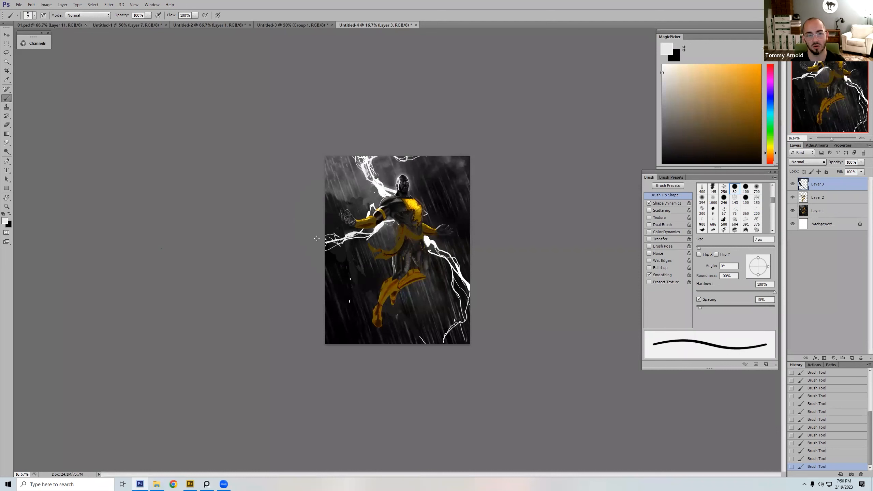
Step: Smudge the leftover white specks below the redrawn bolt along the rain direction with a soft 125 px tip at 90% strength
left_click(350, 283, "alt")
key("r")
left_click_drag(346, 272, 351, 301)
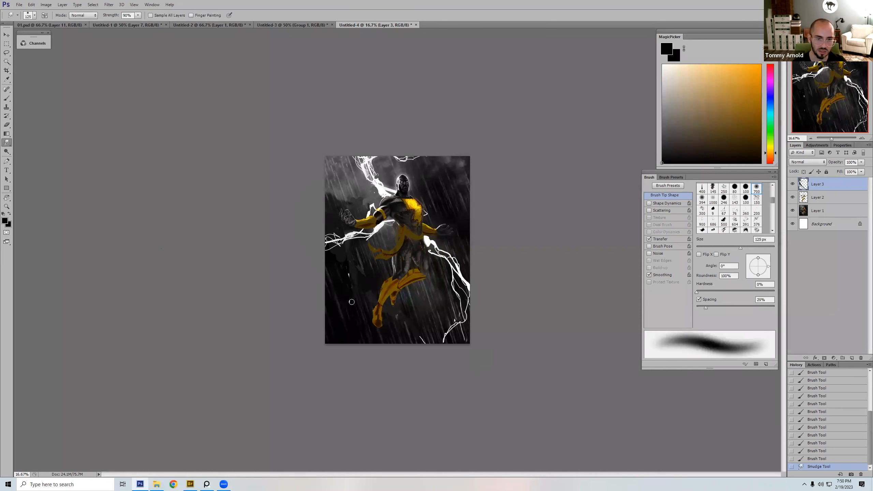
mouse_move(348, 267)
left_mouse_down()
mouse_move(337, 231)
mouse_move(352, 312)
left_mouse_up()
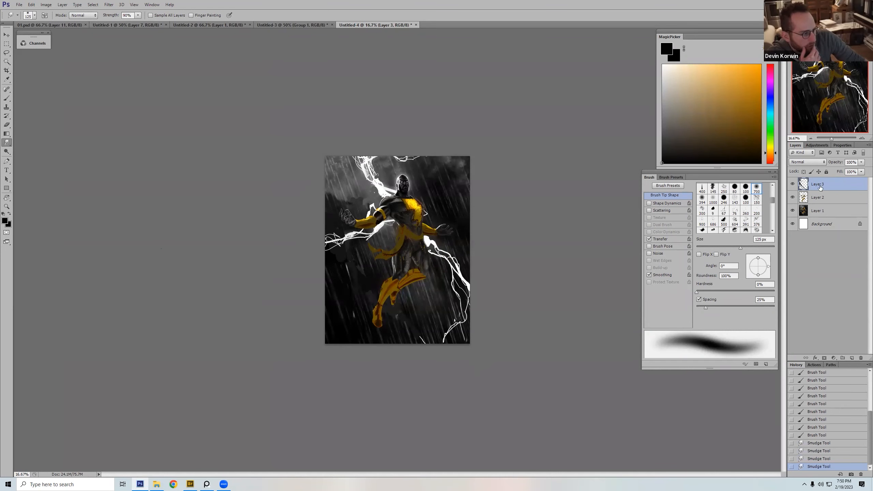
Step: Toggle the visibility of Layer 3 and Layer 2 to compare the paint-over with the original artwork
left_click(791, 184)
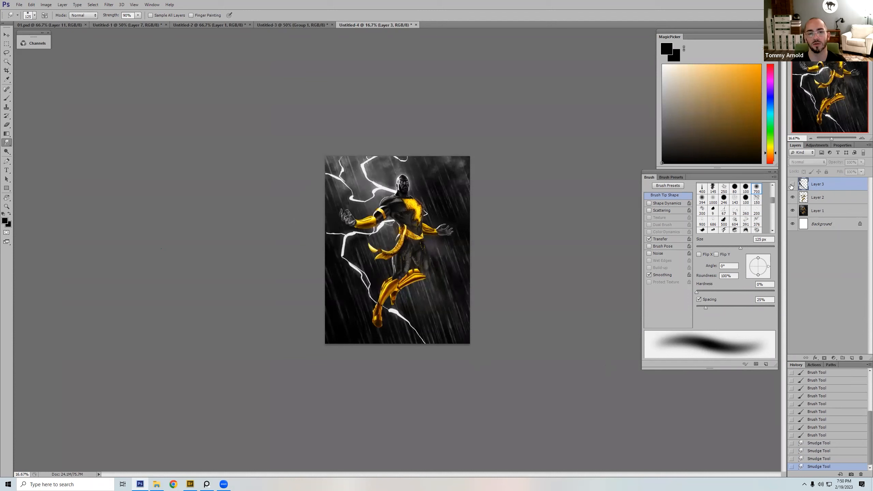
left_click(792, 197)
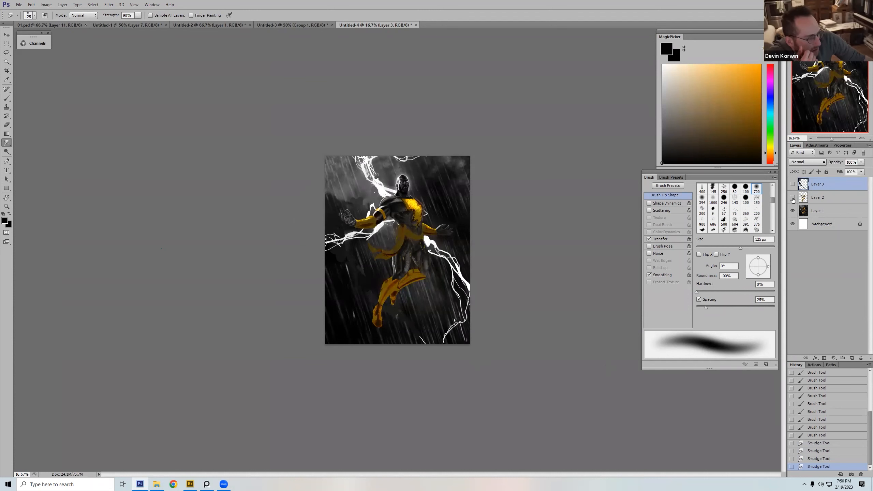
left_click(792, 186)
left_click(792, 198)
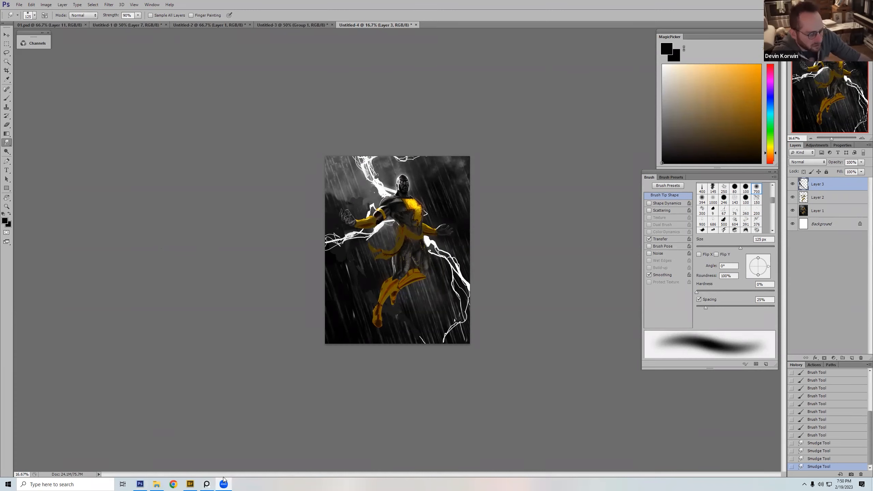
Step: Switch to Adobe Bridge, browse to the Art folder, and open ValueScaleBUILD.psd in Photoshop
left_click(191, 484)
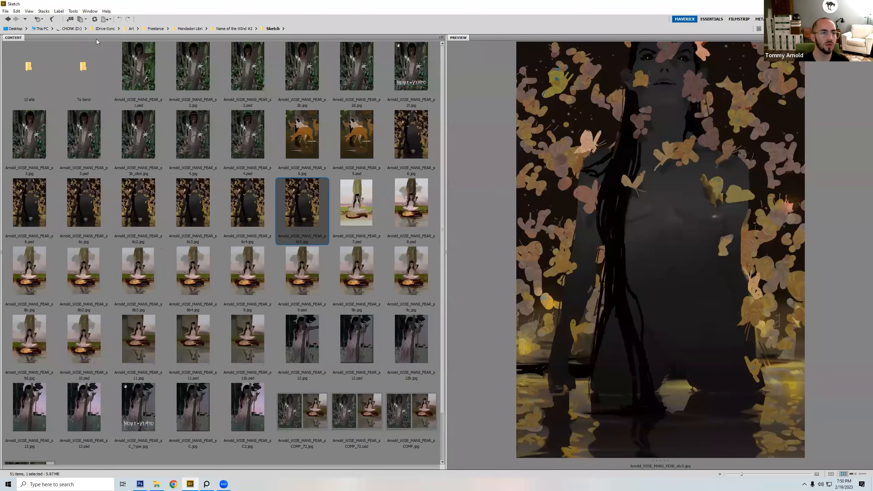
left_click(132, 29)
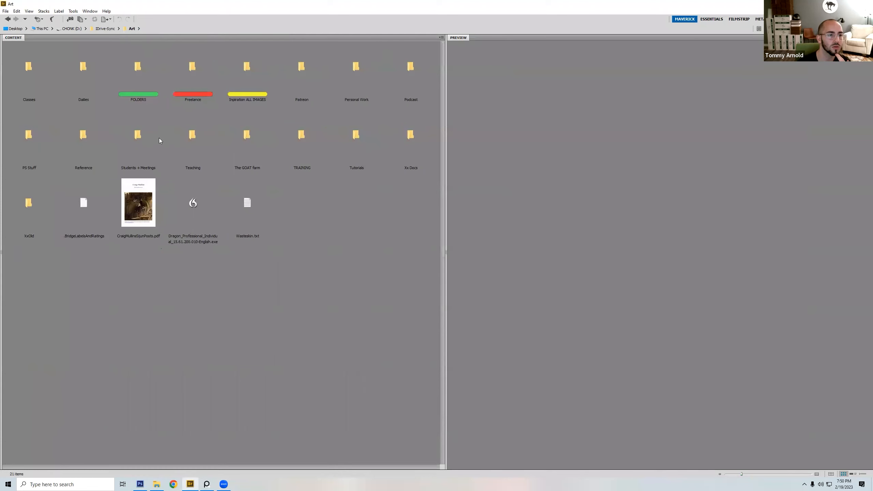
key("alt+Tab")
key("ctrl+minus")
key("ctrl+minus")
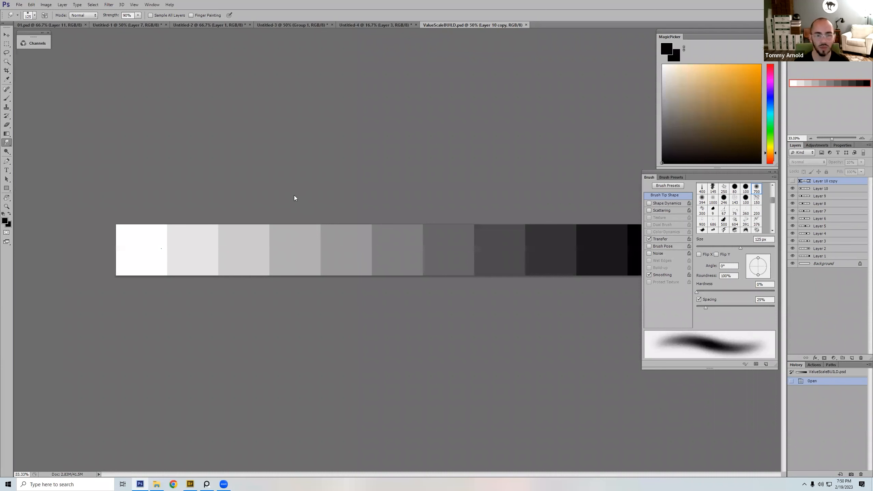
key("ctrl+minus")
Step: Choose a saturated orange for the brush and add a new layer above the value scale
key("b")
left_click(747, 72)
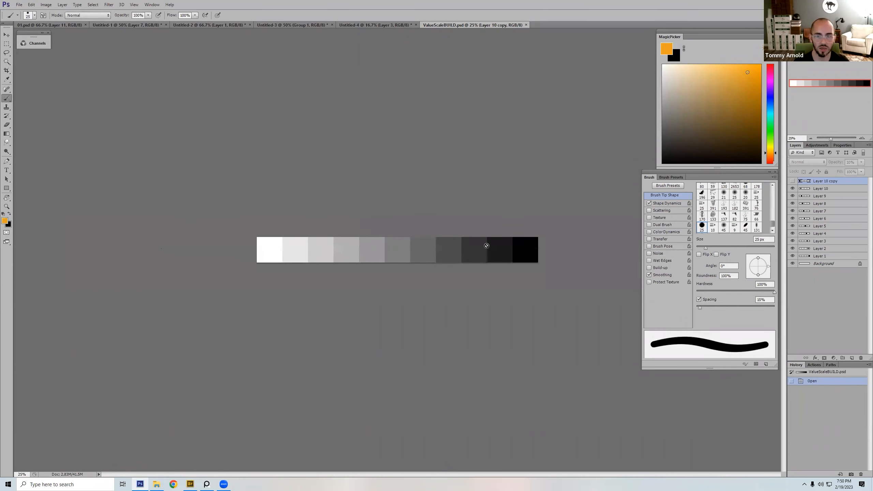
left_click(852, 358)
Step: Try painting a vertical orange stripe across the border of two mid-gray swatches with an 80 px brush, and undo it
key("bracketright")
key("bracketright")
key("bracketright")
key("bracketright")
key("bracketright")
key("bracketright")
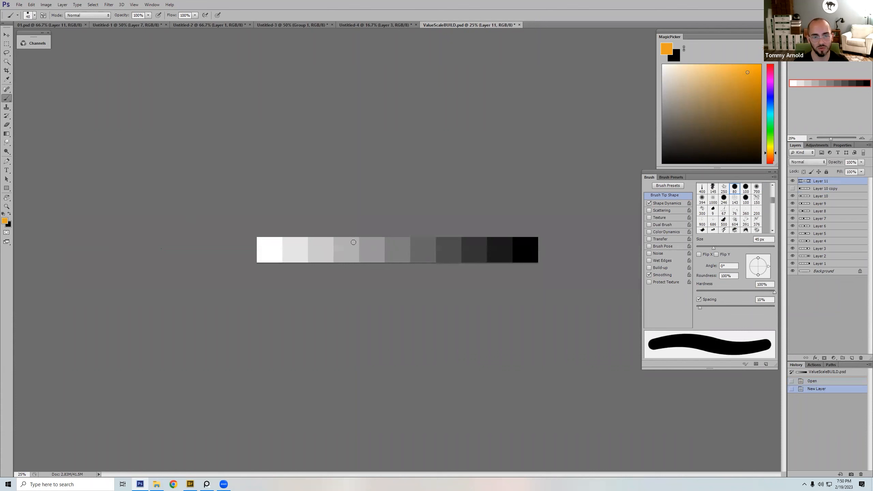
left_click_drag(386, 230, 381, 280)
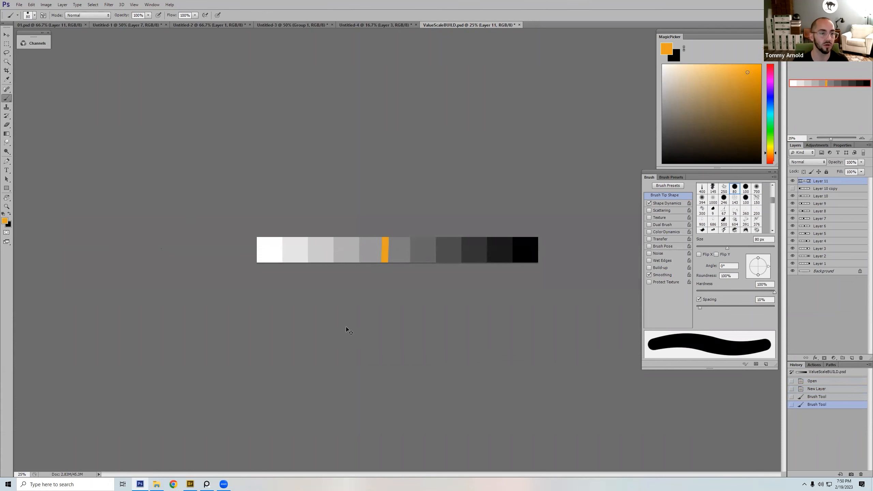
key("ctrl+z")
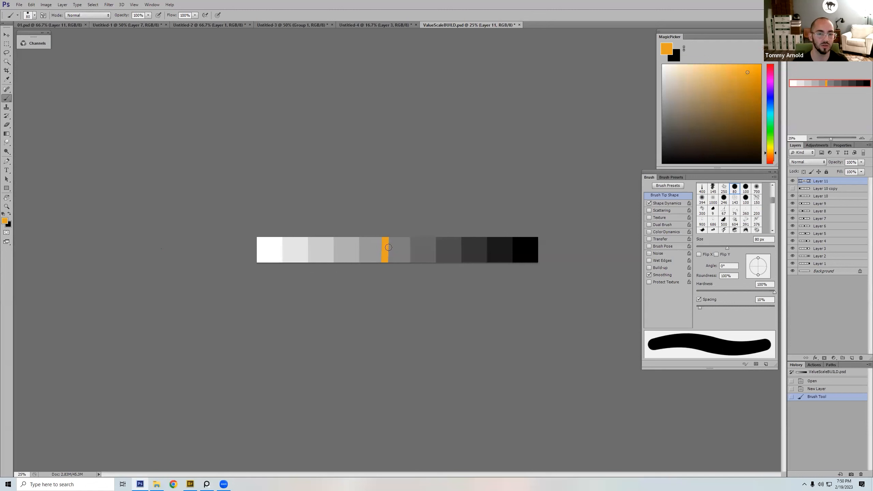
left_click(816, 388)
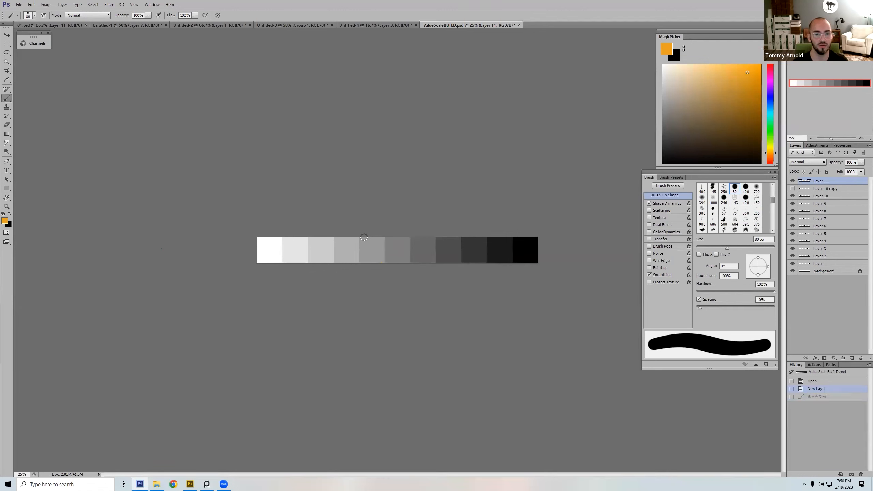
Step: Paint an orange frame around the swatches from mid-gray to black with the 80 px brush
mouse_move(361, 236)
left_mouse_down()
mouse_move(360, 265)
mouse_move(385, 269)
mouse_move(529, 266)
mouse_move(535, 238)
mouse_move(361, 240)
mouse_move(361, 259)
mouse_move(482, 262)
left_mouse_up()
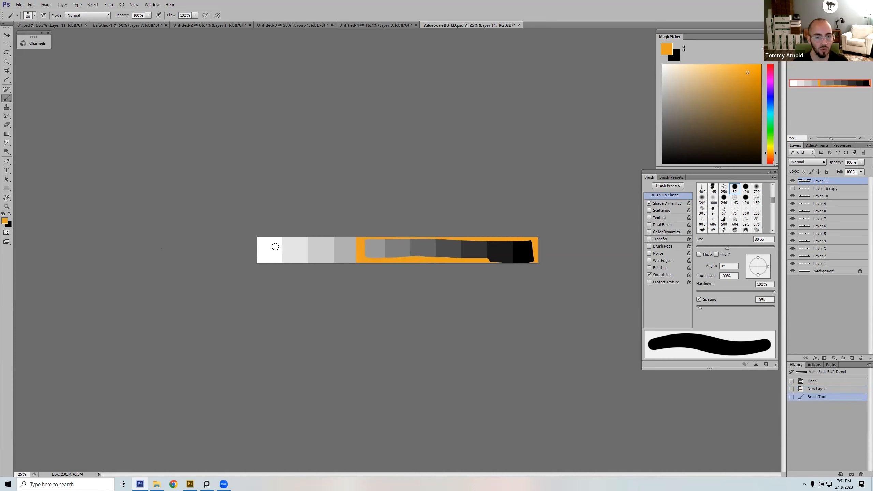
Step: Try painting horizontal orange strokes across the light and mid-gray swatches, and undo them
left_click_drag(275, 246, 345, 246)
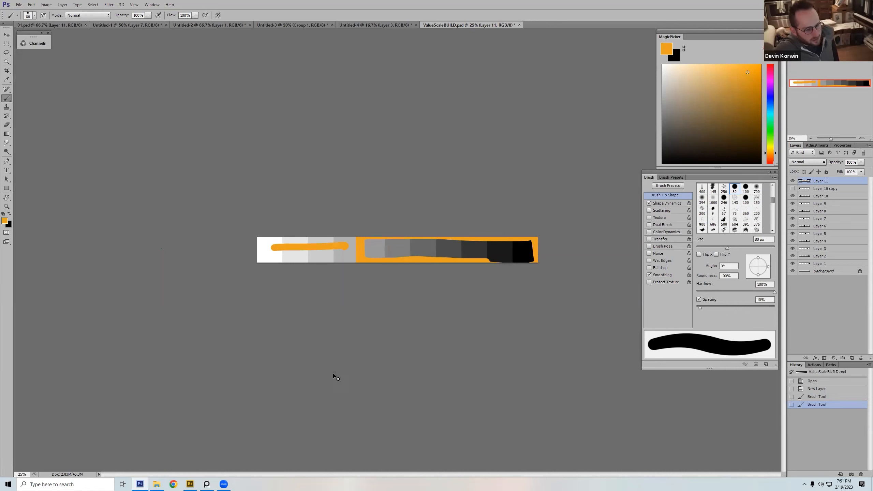
key("ctrl+z")
left_click_drag(338, 248, 379, 252)
key("ctrl+z")
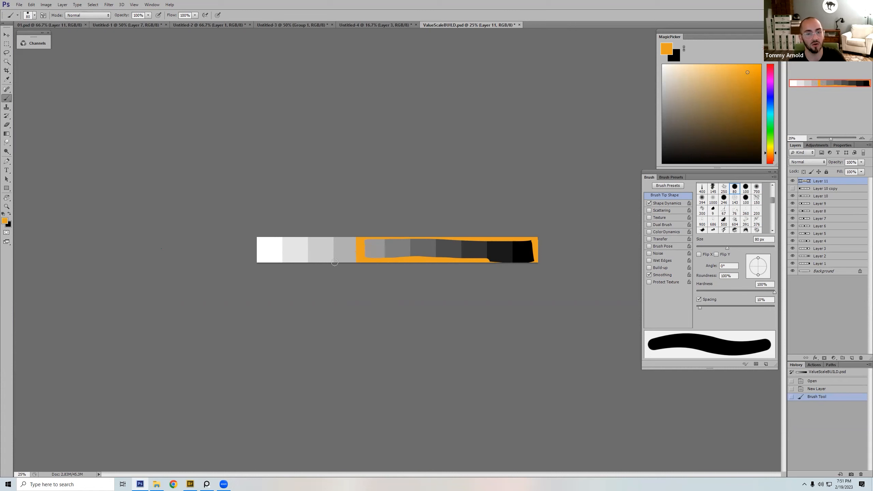
Step: Paint an orange frame around the two lightest swatches and even out the frame around the dark group
key("bracketleft")
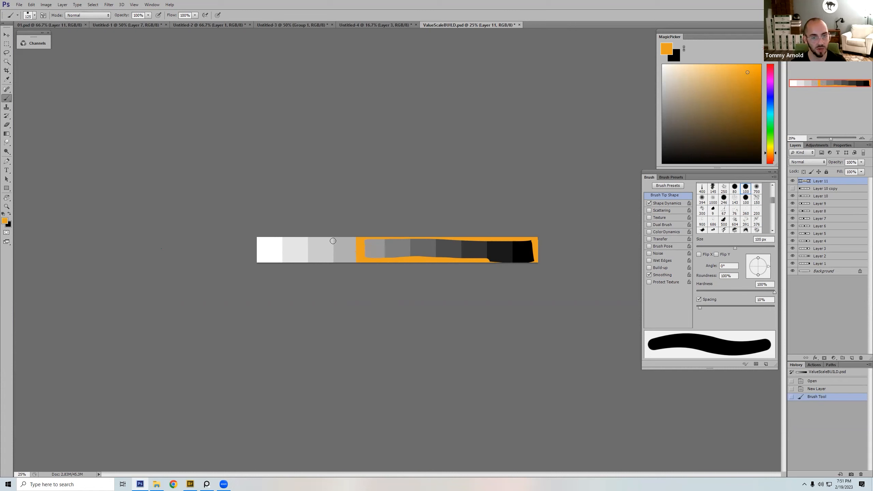
mouse_move(334, 238)
left_mouse_down()
mouse_move(335, 269)
mouse_move(307, 238)
mouse_move(302, 262)
mouse_move(250, 258)
mouse_move(257, 236)
mouse_move(302, 236)
mouse_move(257, 233)
mouse_move(304, 237)
mouse_move(261, 237)
mouse_move(301, 237)
left_mouse_up()
key("ctrl+z")
key("bracketright")
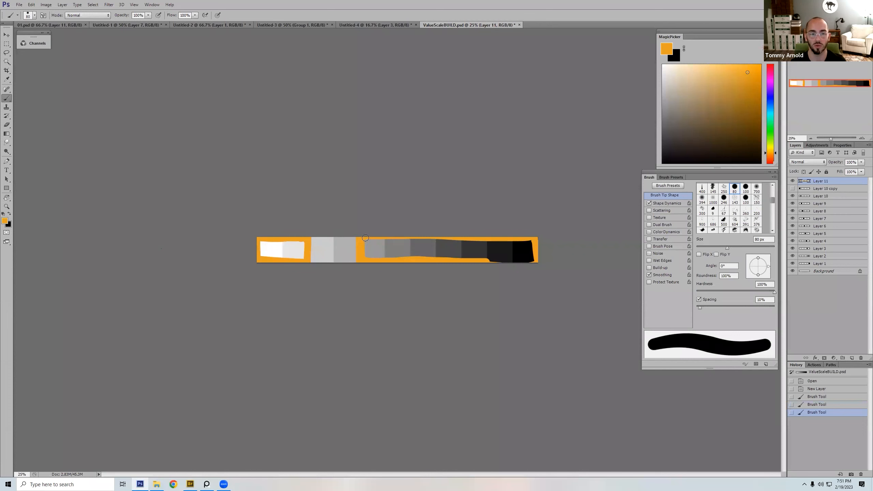
mouse_move(374, 237)
left_mouse_down()
mouse_move(532, 238)
mouse_move(535, 263)
mouse_move(368, 260)
left_mouse_up()
Step: Mark the framed white swatches with a short orange stroke and the framed dark swatches with a long one, using a 35 px brush
key("[")
key("[")
key("[")
key("[")
key("[")
key("[")
left_click_drag(318, 249, 346, 249)
key("ctrl+z")
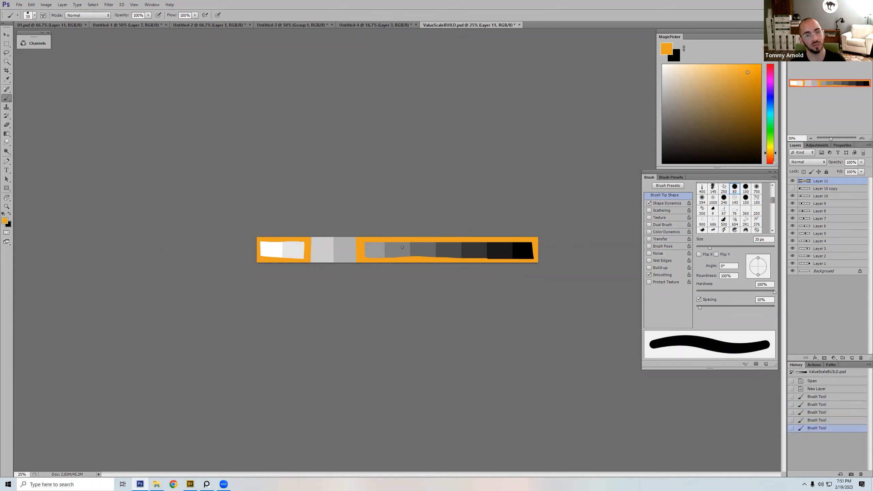
key(".")
left_click_drag(380, 248, 520, 247)
key("ctrl+z")
mouse_move(295, 250)
left_mouse_down()
mouse_move(268, 250)
mouse_move(286, 248)
left_mouse_up()
key("ctrl+z")
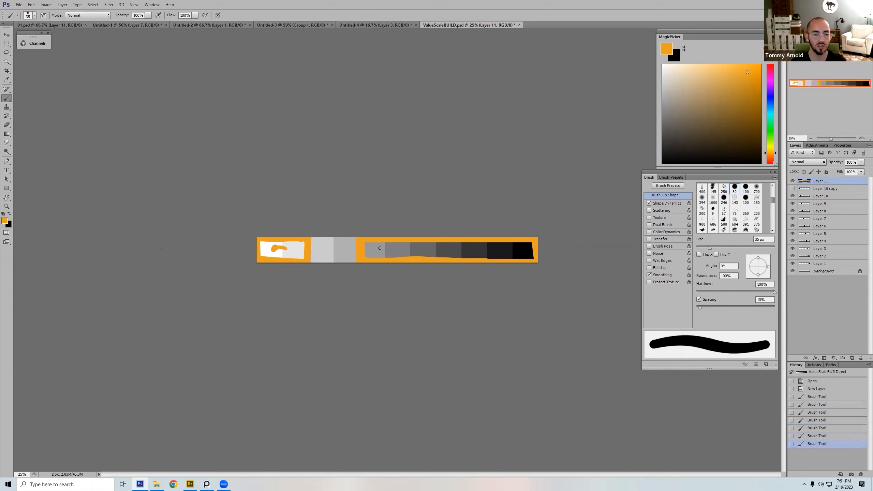
left_click_drag(378, 249, 520, 249)
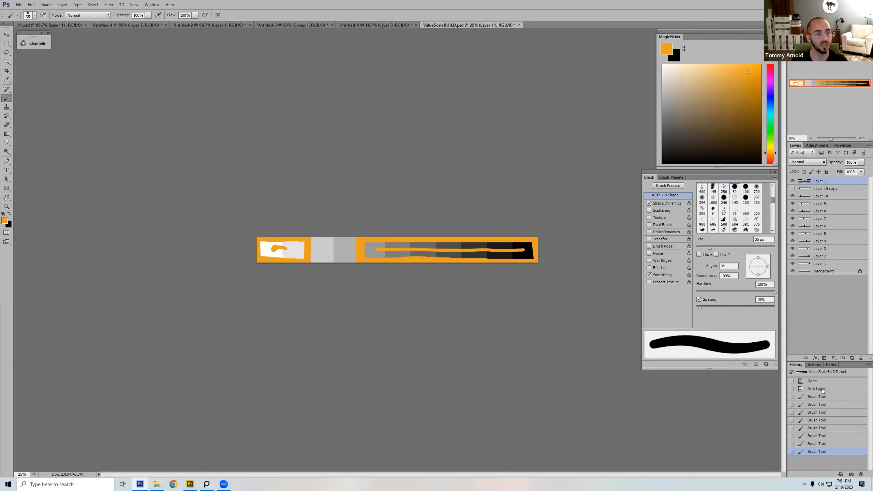
Step: Switch to PureRef and move the lightning-figure submission over to the separate group of artworks
left_click(206, 482)
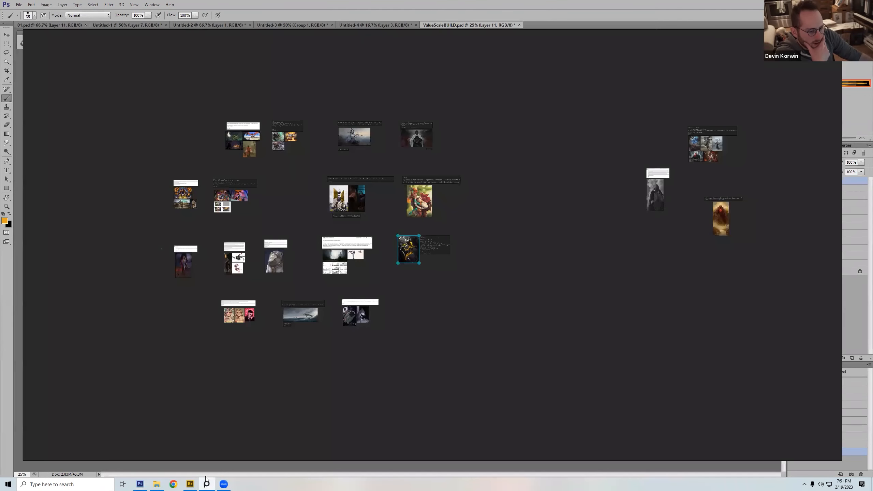
left_click_drag(404, 279, 667, 258)
left_click(429, 269)
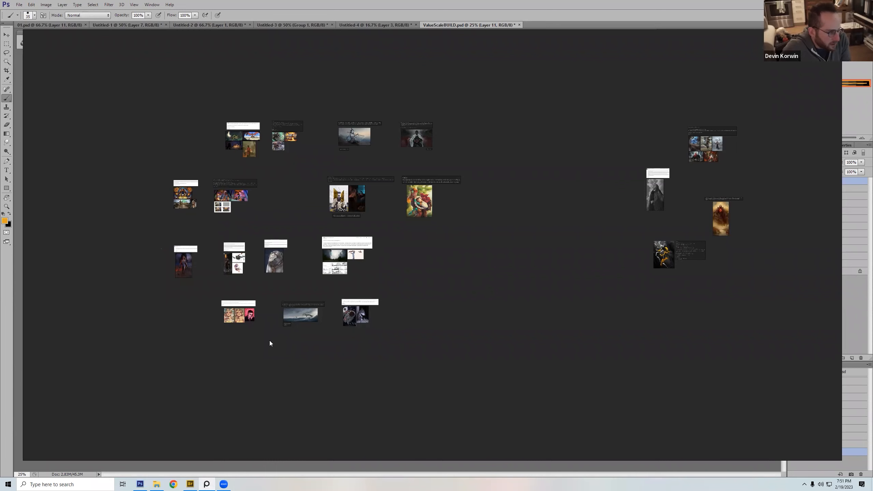
Step: Select the submission with the two blonde portraits and the red "Sideways" portrait, and focus the view on it
left_click_drag(261, 340, 212, 301)
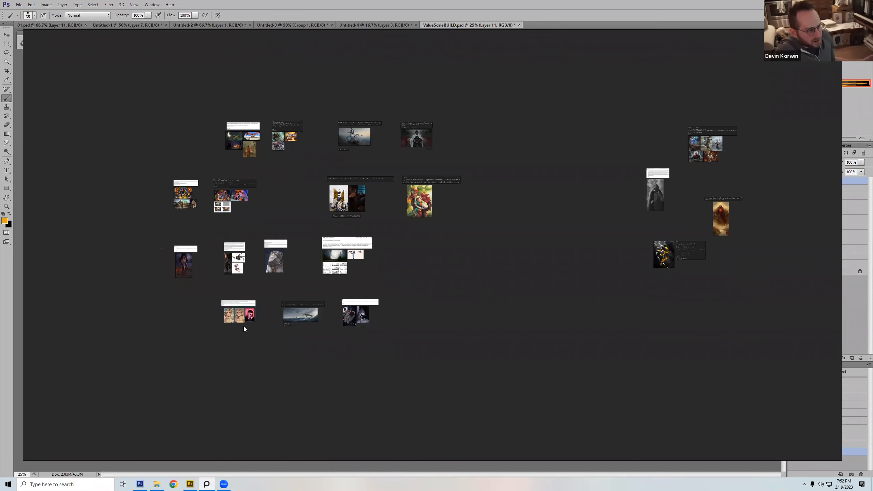
left_click_drag(270, 316, 271, 288)
key("space")
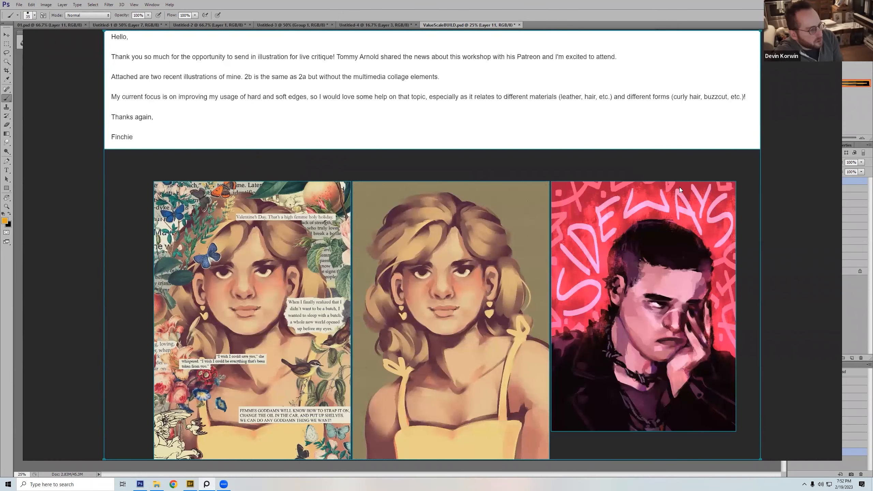
left_click(779, 167)
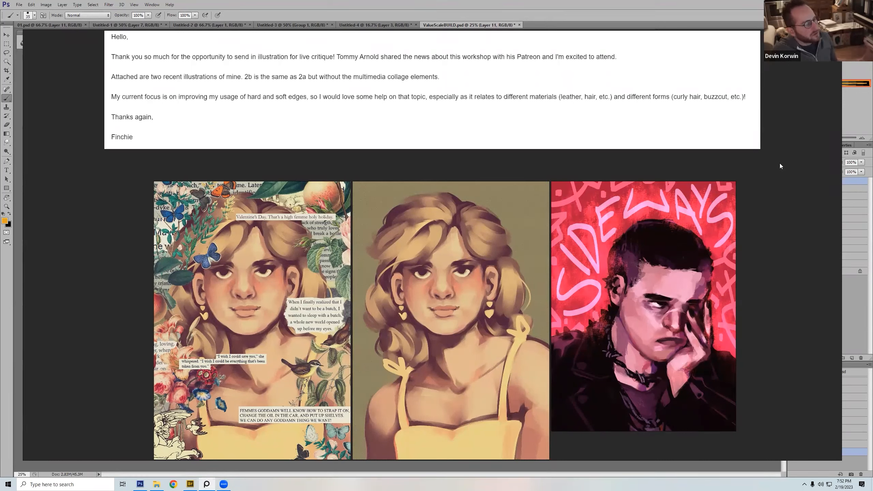
Step: Search Google Images in Chrome for "tomer hanuka" and enlarge the green New Yorker cover with the seated figure and black cat
type("tomer hanuka")
key("Return")
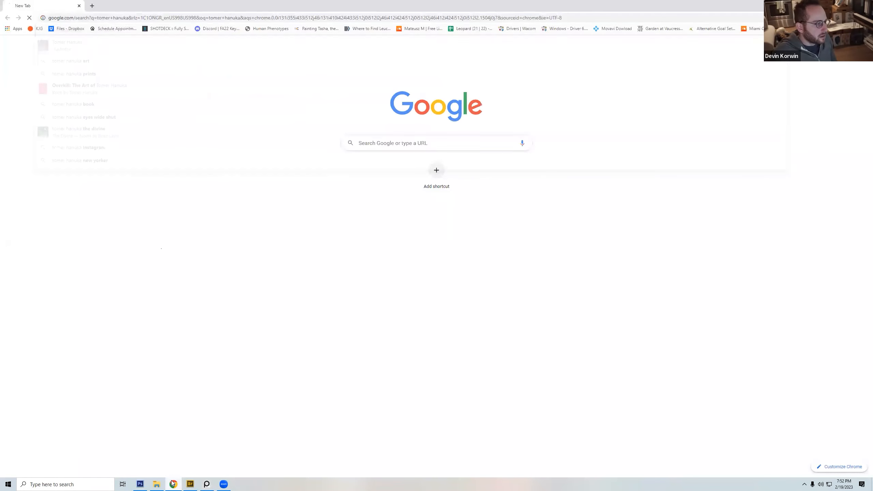
left_click(115, 62)
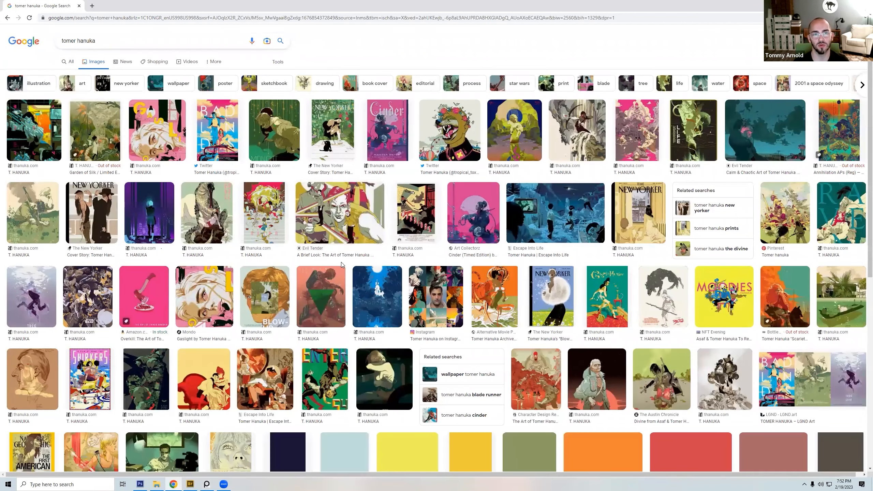
left_click(343, 145)
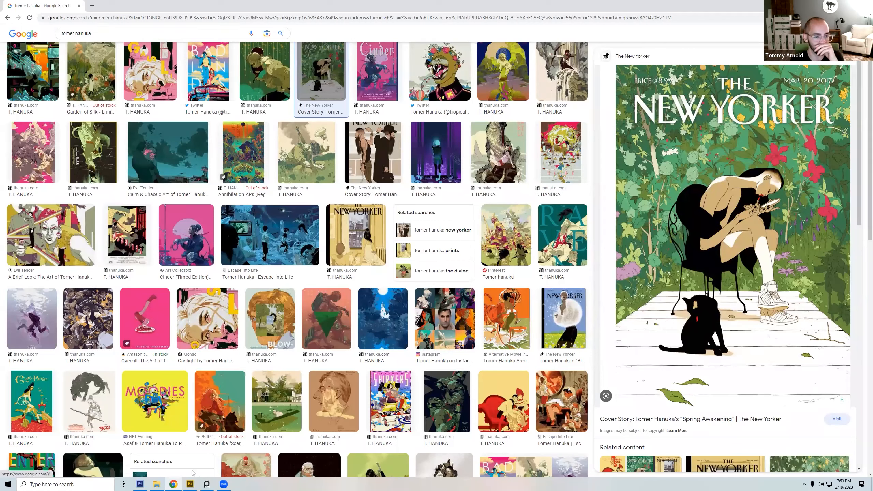
Step: Return to PureRef, copy the blonde portrait without the collage elements, and switch to Photoshop
left_click(207, 484)
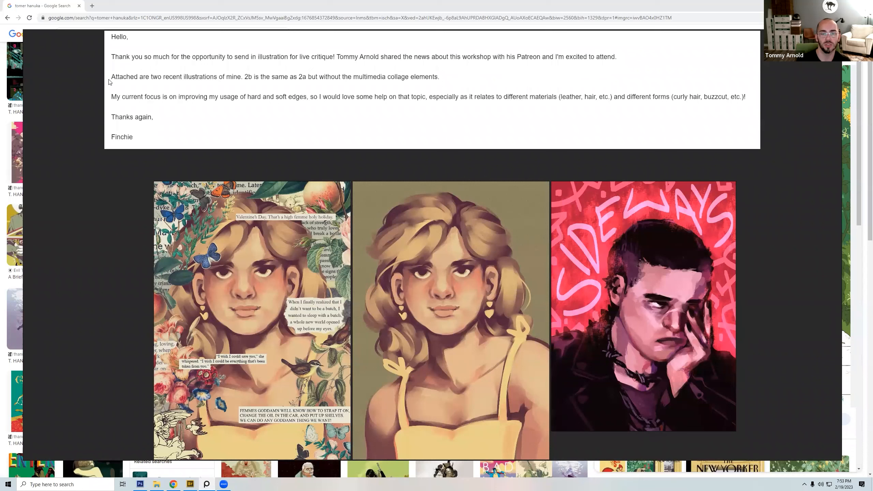
left_click(460, 341)
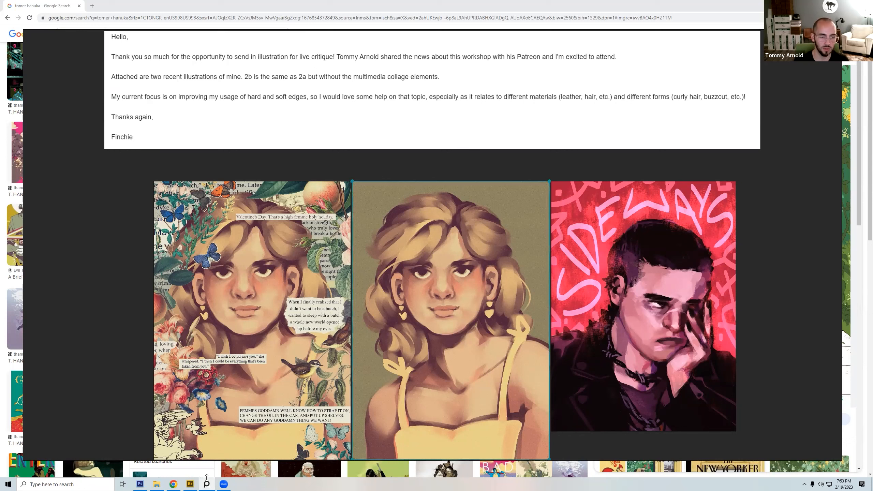
mouse_move(177, 483)
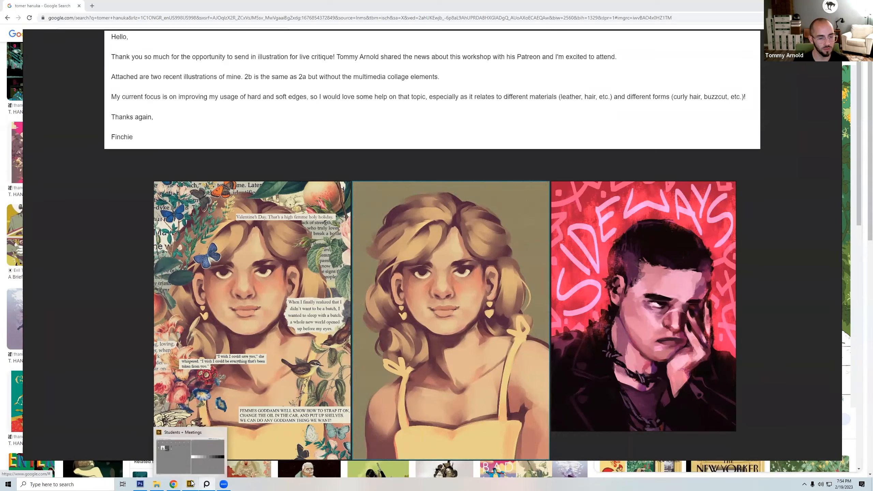
left_click(191, 483)
left_click(140, 484)
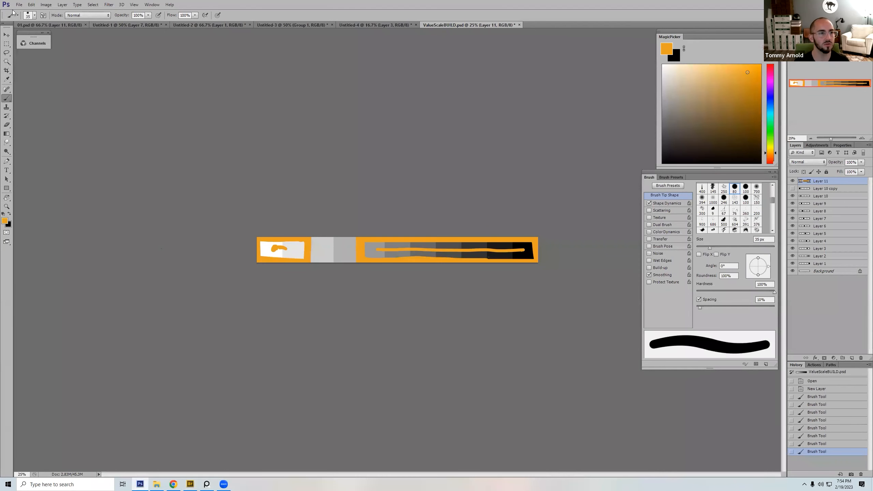
Step: Create a new 1241 × 1754 pixel document from the Clipboard preset and paste the portrait into it
left_click(19, 4)
left_click(25, 12)
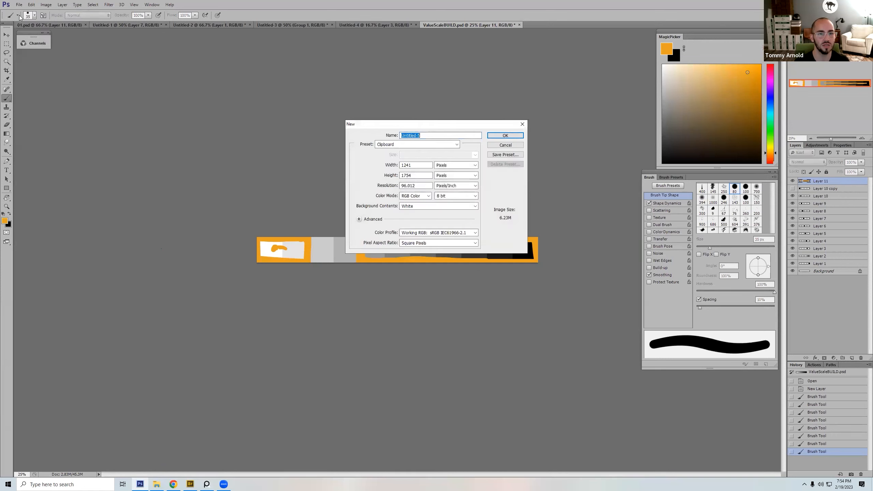
left_click(506, 135)
key("ctrl+v")
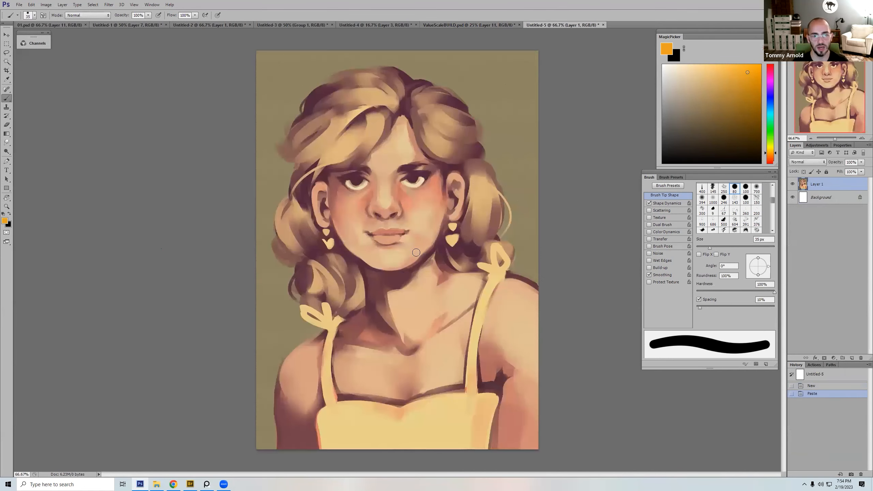
key("ctrl+minus")
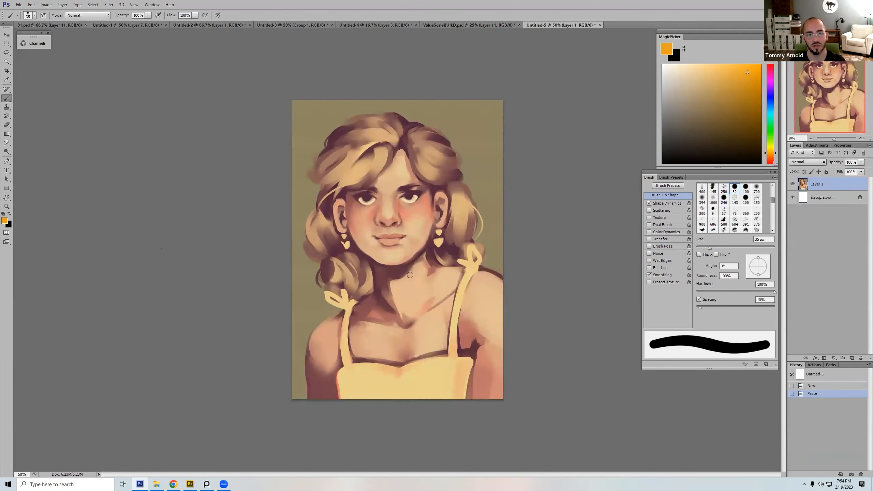
Step: Try a bristle brush preset, and replace it with a hard round one
right_click(415, 271)
double_click(518, 324)
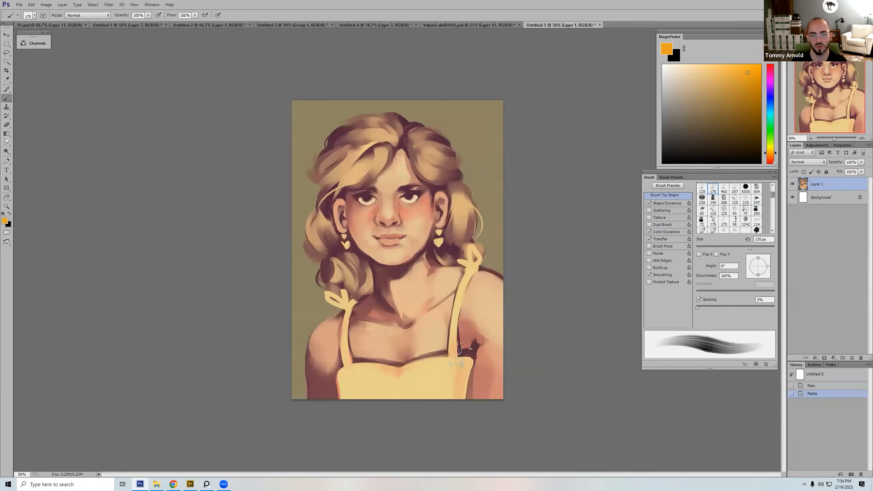
right_click(474, 242)
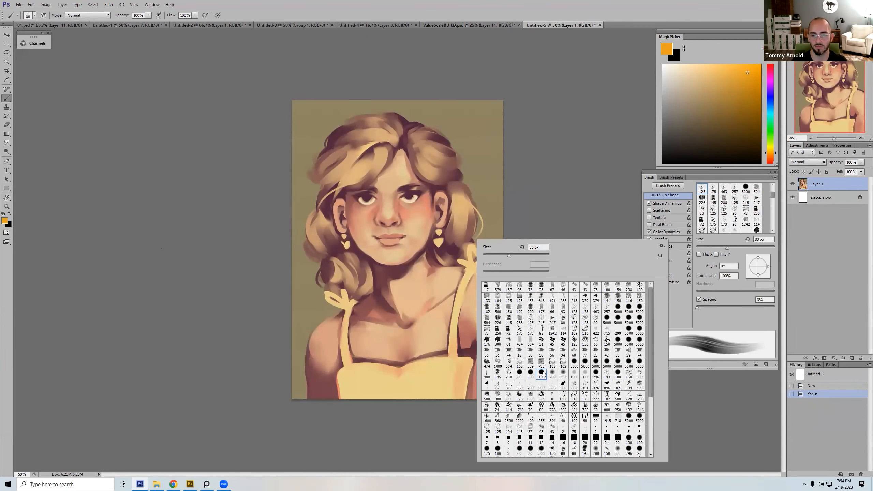
double_click(540, 373)
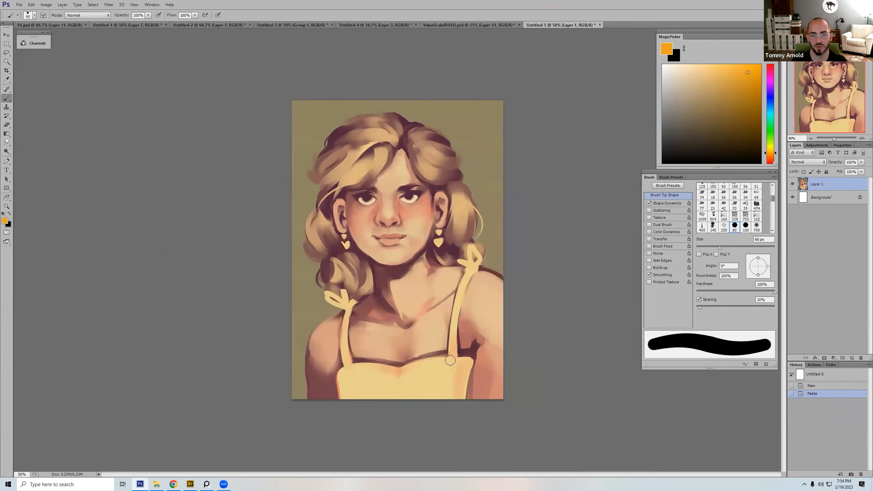
Step: Paint a small off-white highlight along the dress's neckline with a tapered brush at 45 px
left_click(671, 67)
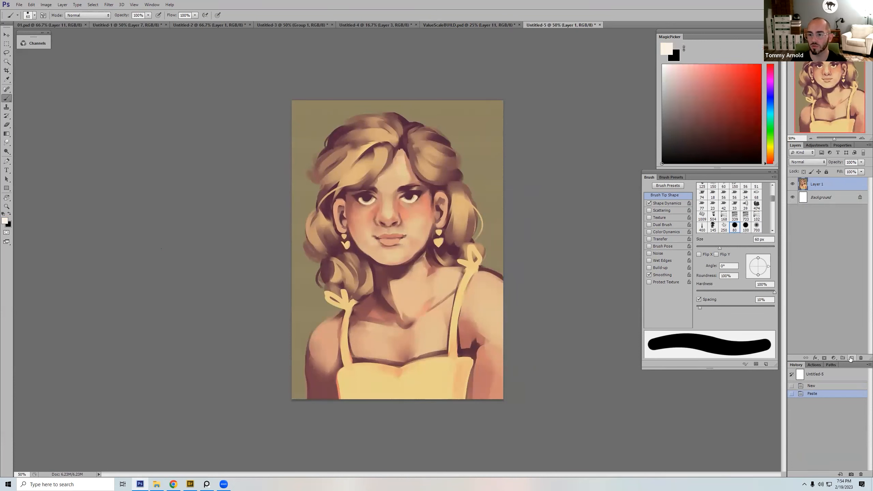
right_click(444, 264)
double_click(461, 390)
key("bracketleft")
key("bracketleft")
key("bracketleft")
key("bracketleft")
key("bracketleft")
key("bracketleft")
key("bracketleft")
key("bracketleft")
key("bracketleft")
key("bracketleft")
key("bracketleft")
key("bracketleft")
key("bracketleft")
left_click_drag(432, 363, 448, 360)
left_click_drag(434, 364, 448, 360)
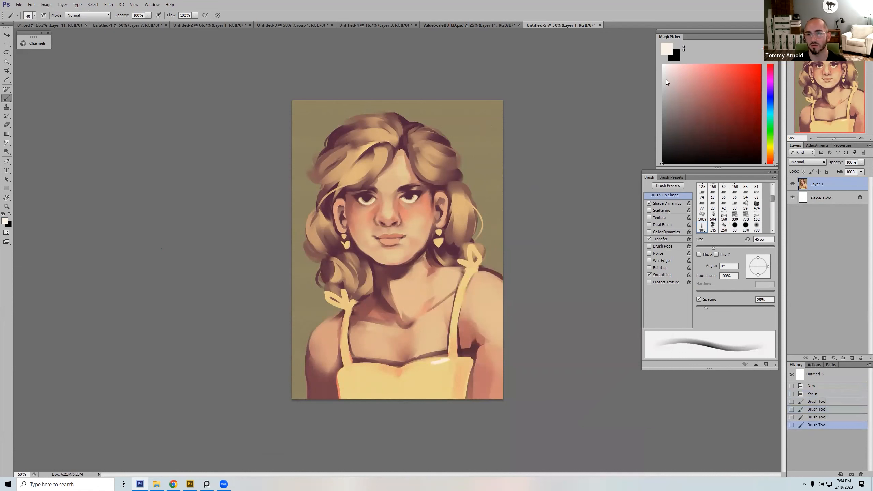
Step: Pick a near-white color and extend the highlight with streaks across the dress's upper edge
left_click(668, 51)
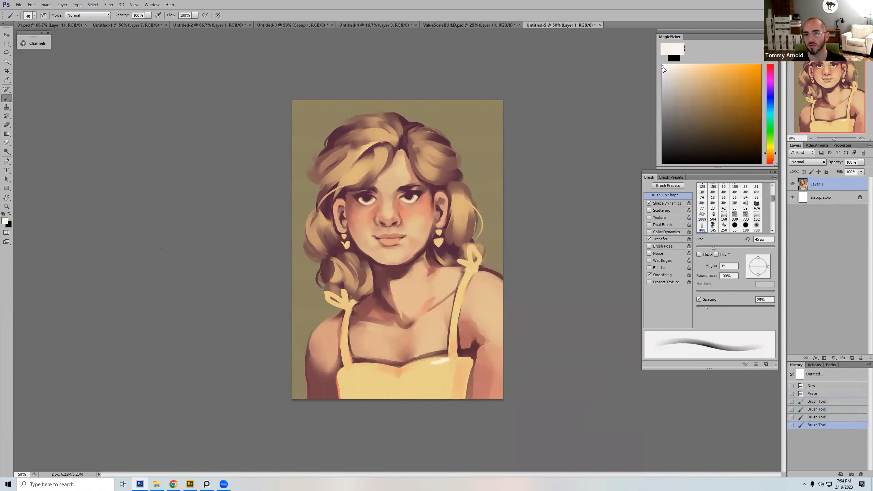
left_click_drag(418, 364, 445, 361)
mouse_move(416, 365)
left_mouse_down()
mouse_move(464, 367)
mouse_move(407, 371)
mouse_move(459, 366)
left_mouse_up()
mouse_move(412, 369)
left_mouse_down()
mouse_move(459, 373)
mouse_move(399, 373)
left_mouse_up()
key("bracketright")
key("bracketright")
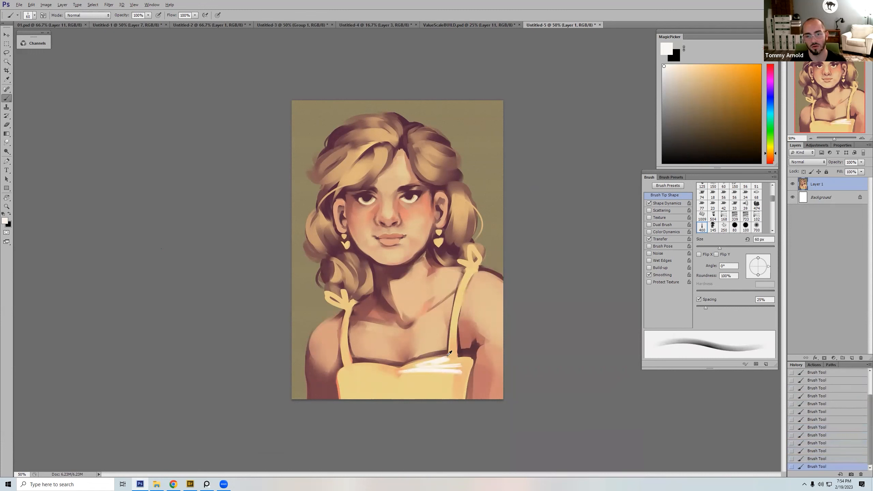
Step: Sample a brown from the shadow above the neckline and paint it around the white streaks
left_click(448, 355, "alt")
key("bracketleft")
key("bracketleft")
key("bracketright")
key("bracketright")
key("bracketright")
mouse_move(407, 374)
left_mouse_down()
mouse_move(461, 373)
mouse_move(470, 363)
left_mouse_up()
Step: Shade the sides of the dress with the sampled brown using a larger brush at 50% opacity
key("bracketright")
key("bracketright")
key("bracketright")
key("bracketright")
key("bracketright")
key("5")
left_click_drag(463, 398, 470, 365)
key("bracketright")
key("bracketright")
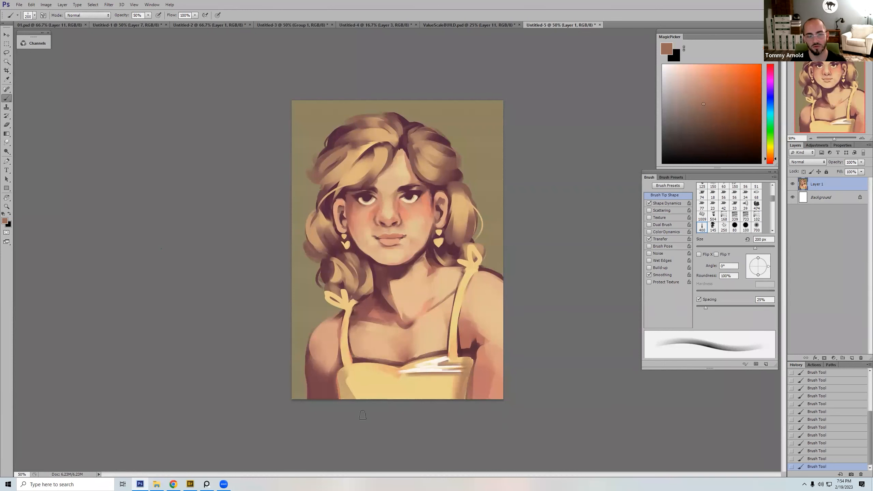
Step: Choose a darker brown and shade the lower part of the dress with a 500 px brush at 100% opacity
left_click(703, 117)
key("bracketright")
key("bracketright")
key("bracketright")
key("bracketright")
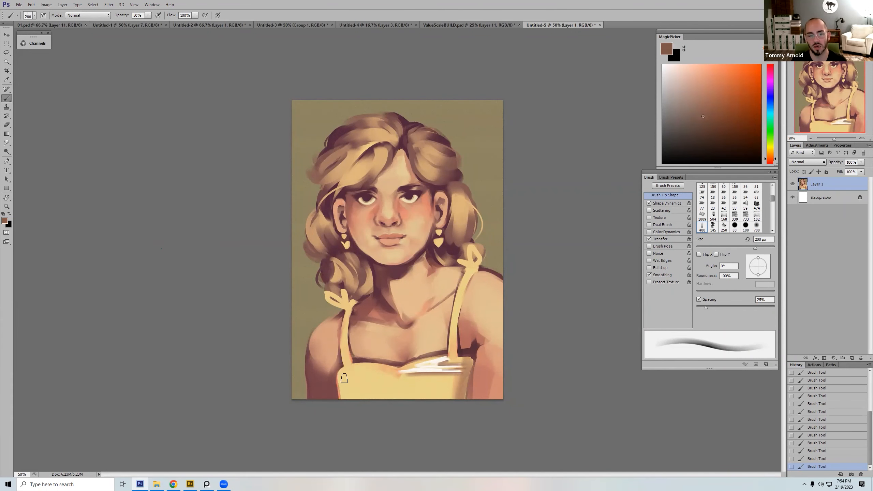
key("0")
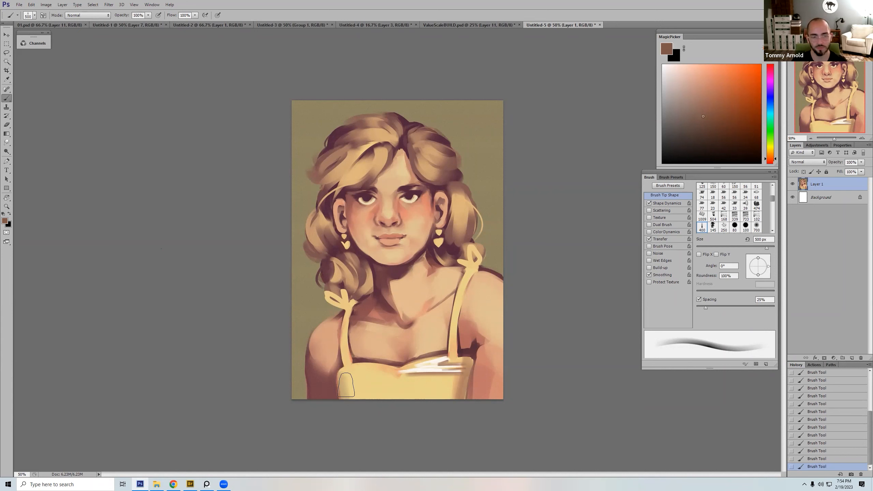
mouse_move(360, 393)
left_mouse_down()
mouse_move(460, 399)
mouse_move(409, 391)
left_mouse_up()
Step: Reduce the brush size and darken the upper part of the dress with the brown
key("bracketleft")
key("bracketleft")
key("bracketleft")
key("bracketleft")
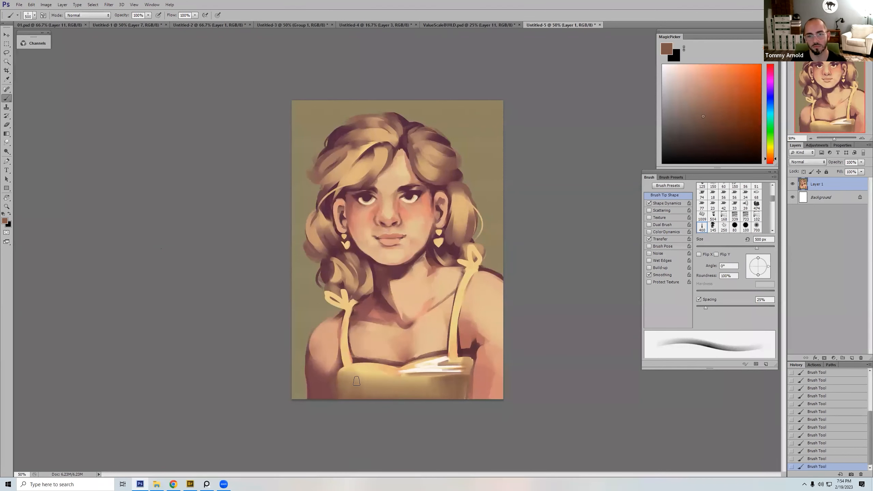
key("bracketleft")
key("bracketleft")
key("bracketleft")
mouse_move(340, 378)
left_mouse_down()
mouse_move(395, 370)
mouse_move(361, 366)
mouse_move(340, 378)
mouse_move(349, 377)
mouse_move(351, 391)
mouse_move(381, 378)
mouse_move(447, 384)
mouse_move(436, 396)
mouse_move(405, 375)
mouse_move(464, 375)
mouse_move(454, 378)
left_mouse_up()
Step: Cover the remaining yellow of the dress around the white streaks with brown, varying the brush size
key("bracketright")
key("bracketright")
key("bracketright")
key("bracketright")
key("bracketright")
key("bracketleft")
key("bracketleft")
key("bracketleft")
key("bracketleft")
Step: Sample a light tan from the painting and switch to a streaky bristle brush with Color Dynamics
left_click(427, 365, "alt")
key("bracketright")
key("bracketright")
key("bracketright")
key("bracketright")
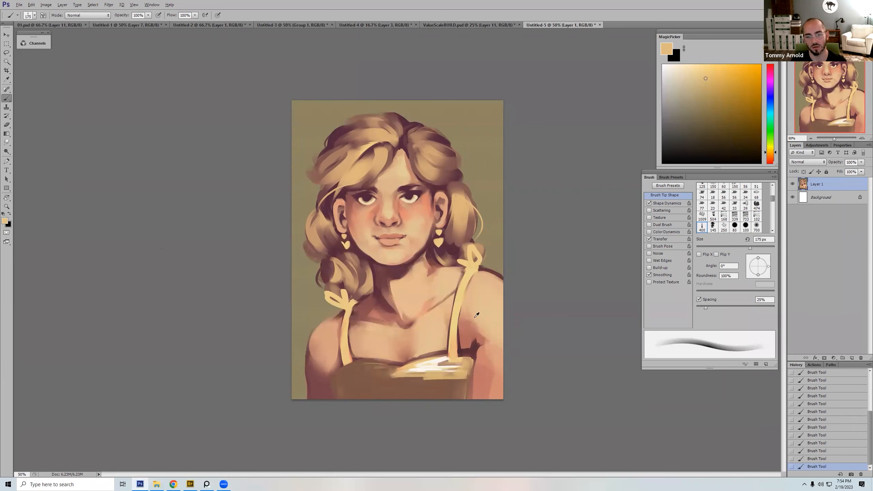
right_click(477, 315)
double_click(582, 325)
left_click(450, 376, "alt")
key("bracketleft")
key("bracketleft")
key("bracketleft")
key("bracketleft")
key("bracketleft")
Step: Paint a lighter tan band across the upper dress below the neckline
mouse_move(445, 363)
left_mouse_down()
mouse_move(461, 364)
mouse_move(451, 382)
mouse_move(343, 366)
mouse_move(332, 388)
left_mouse_up()
key("bracketleft")
key("bracketleft")
key("bracketleft")
key("bracketleft")
key("bracketleft")
key("bracketleft")
key("bracketright")
key("bracketright")
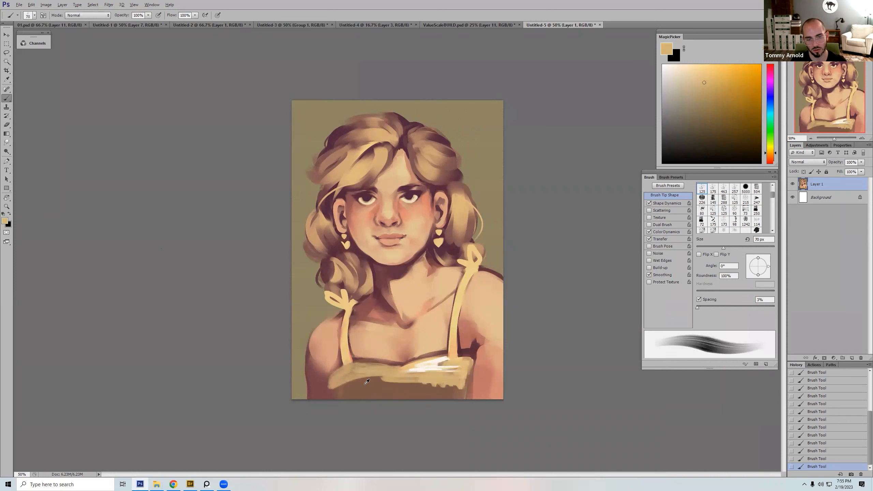
Step: Sample brown from the dress and blend it over the tan band at 65% opacity, undoing the last stroke
left_click(340, 383, "alt")
key("bracketright")
key("bracketright")
key("6")
mouse_move(335, 385)
left_mouse_down()
mouse_move(404, 382)
mouse_move(383, 373)
mouse_move(439, 366)
mouse_move(441, 377)
mouse_move(453, 366)
mouse_move(454, 393)
mouse_move(464, 371)
mouse_move(455, 399)
mouse_move(446, 382)
mouse_move(460, 389)
mouse_move(371, 376)
mouse_move(455, 355)
mouse_move(439, 364)
mouse_move(464, 366)
mouse_move(451, 343)
mouse_move(455, 321)
left_mouse_up()
key("ctrl+z")
Step: Switch to the textured 150 px dual-brush tip and reduce it to 50 px
key("bracketleft")
key("bracketleft")
key("bracketleft")
key("bracketleft")
key("bracketleft")
right_click(465, 216)
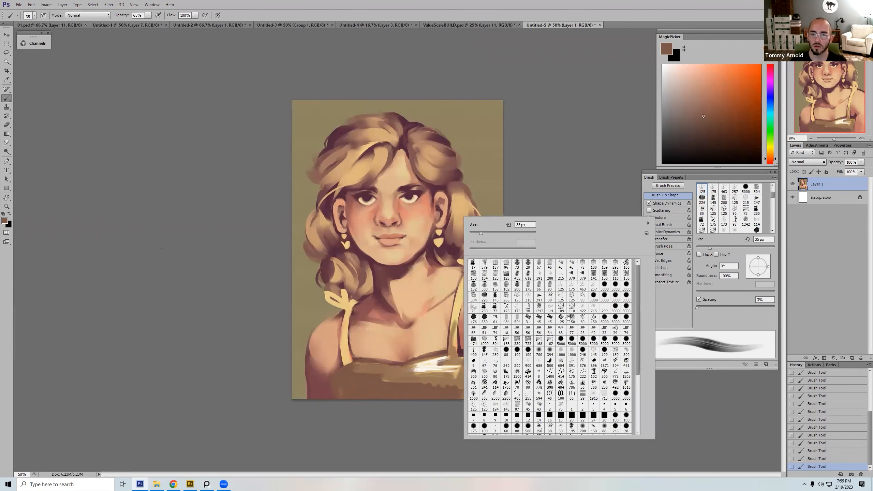
double_click(565, 316)
key("bracketleft")
key("bracketleft")
key("bracketleft")
key("bracketleft")
key("bracketleft")
key("bracketleft")
key("bracketleft")
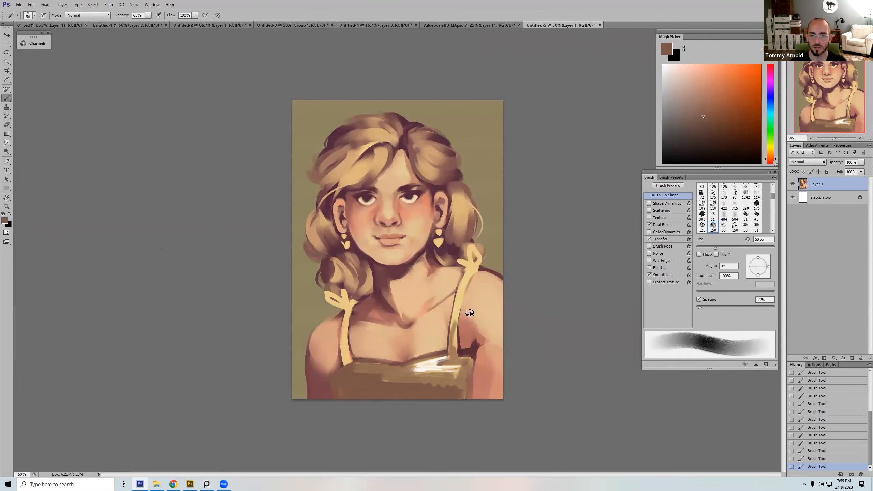
Step: Paint the strap on the image's right side brown up to the bow, using a brush reduced to 35 px
left_click(454, 349, "alt")
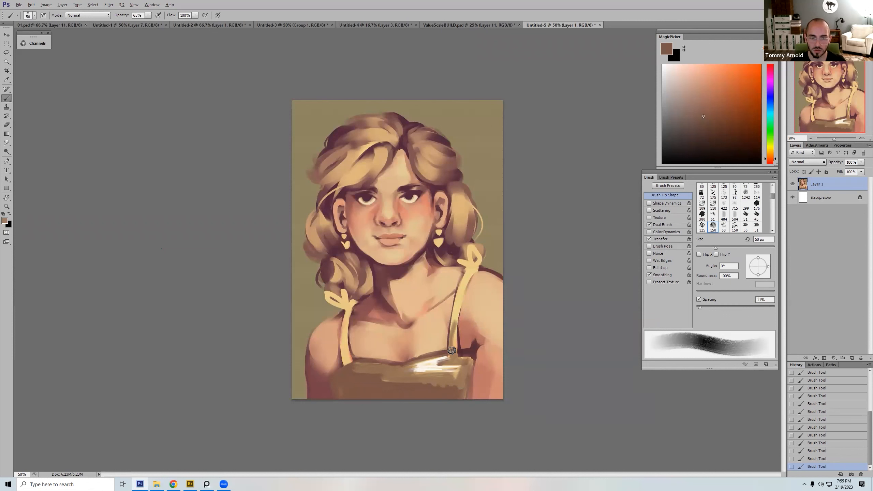
key("bracketleft")
mouse_move(454, 316)
left_mouse_down()
mouse_move(461, 293)
mouse_move(455, 326)
mouse_move(474, 267)
mouse_move(459, 289)
mouse_move(470, 274)
left_mouse_up()
key("bracketleft")
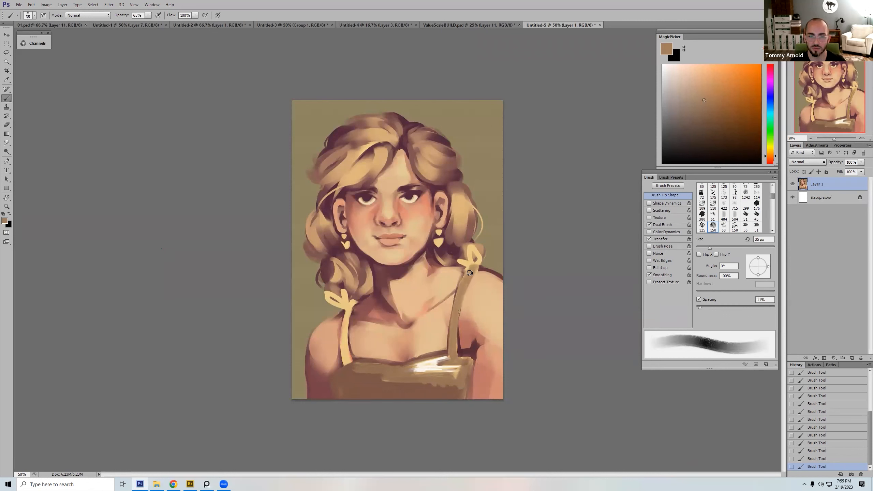
Step: Add a new layer, choose its blend mode, and darken the bow on the right-hand strap with brown
left_click(852, 359)
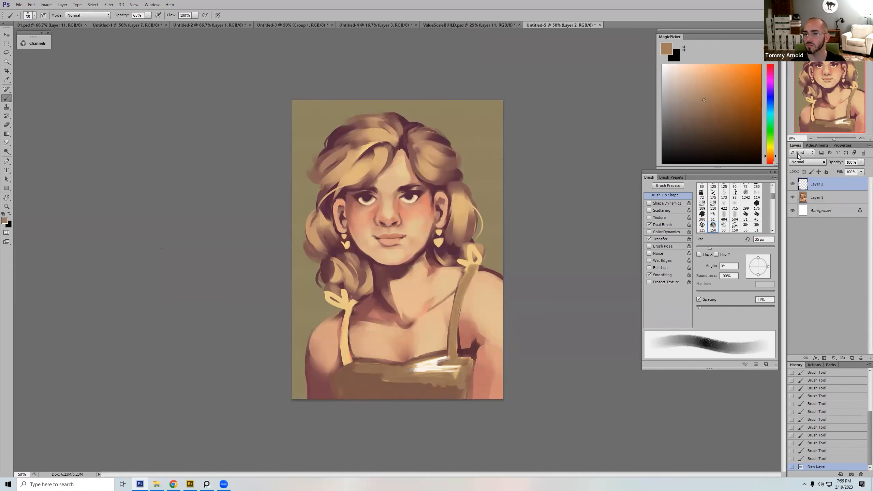
left_click(807, 162)
left_click(808, 206)
mouse_move(460, 262)
left_mouse_down()
mouse_move(468, 268)
mouse_move(476, 251)
mouse_move(468, 264)
left_mouse_up()
key("]")
mouse_move(468, 253)
left_mouse_down()
mouse_move(459, 260)
mouse_move(472, 246)
mouse_move(469, 273)
left_mouse_up()
key("]")
key("[")
Step: Sample brown from the dress and paint it across the middle of the bodice at 100% opacity
left_click(394, 373, "alt")
key("]")
key("]")
key("]")
key("]")
key("0")
left_click_drag(398, 369, 402, 368)
mouse_move(403, 368)
left_mouse_down()
mouse_move(368, 368)
mouse_move(373, 356)
mouse_move(397, 362)
mouse_move(386, 384)
mouse_move(420, 382)
mouse_move(370, 365)
mouse_move(398, 367)
mouse_move(361, 370)
left_mouse_up()
Step: Add another new layer and paint the brown over the left half of the bodice up to the strap base
left_click(852, 358)
key("[")
key("[")
key("[")
key("]")
key("]")
key("]")
mouse_move(360, 371)
left_mouse_down()
mouse_move(379, 372)
mouse_move(365, 374)
left_mouse_up()
mouse_move(378, 376)
left_mouse_down()
mouse_move(342, 380)
mouse_move(345, 355)
left_mouse_up()
Step: Paint the strap on the image's left side brown with progressively smaller brush sizes
key("[")
key("[")
key("[")
left_click_drag(348, 364, 344, 347)
left_click_drag(345, 354, 345, 327)
mouse_move(344, 349)
left_mouse_down()
mouse_move(347, 314)
mouse_move(344, 326)
left_mouse_up()
key("[")
key("[")
key("[")
key("[")
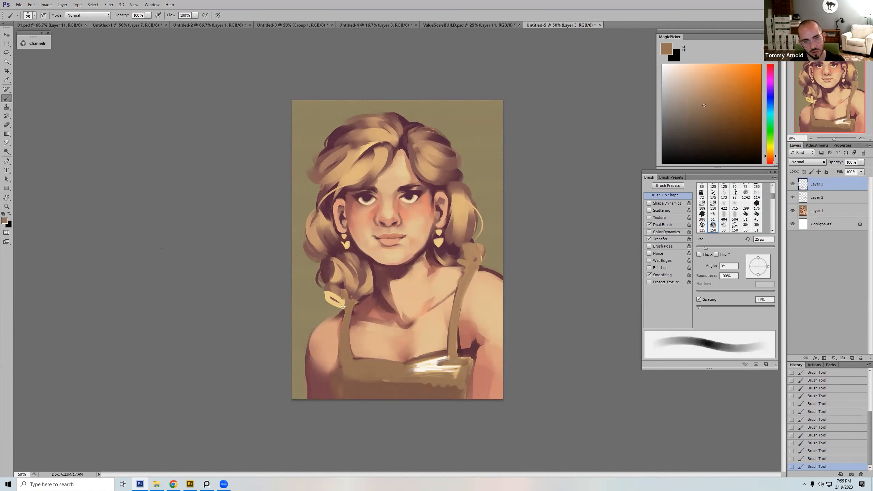
Step: Paint the bow on the left-hand strap brown with a 25 px brush
left_click_drag(355, 304, 340, 303)
key("[")
key("[")
key("bracketright")
key("bracketright")
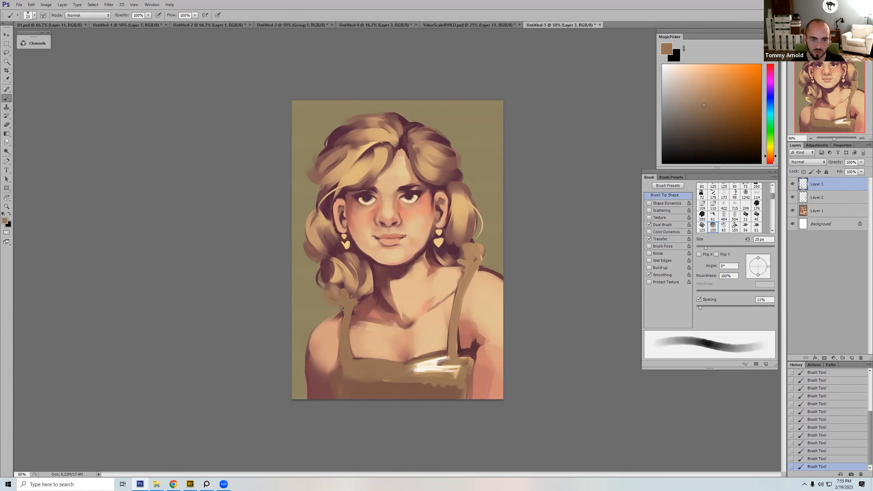
Step: Sample a dark mauve from the hair shadow, touch up the left-hand bow's edges, and resample the strap's brown
left_click(341, 284, "alt")
key("bracketleft")
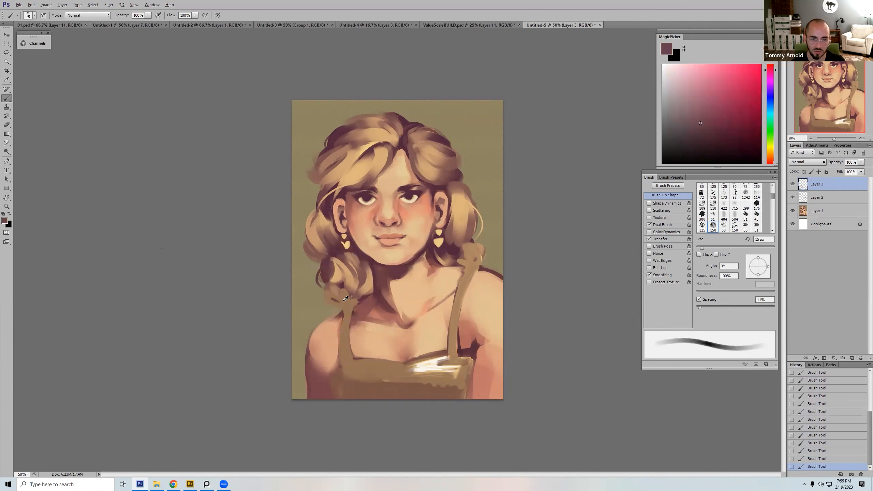
left_click(345, 299, "alt")
left_click(342, 299, "alt")
key("bracketright")
Step: Refine the right-hand bow and strap with a slightly lighter sampled tan
key("bracketright")
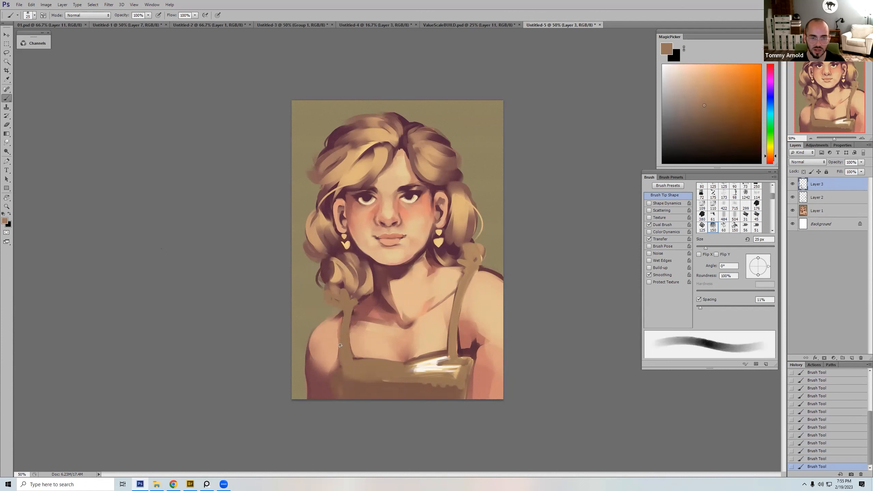
key("bracketleft")
key("bracketleft")
key("bracketright")
key("bracketright")
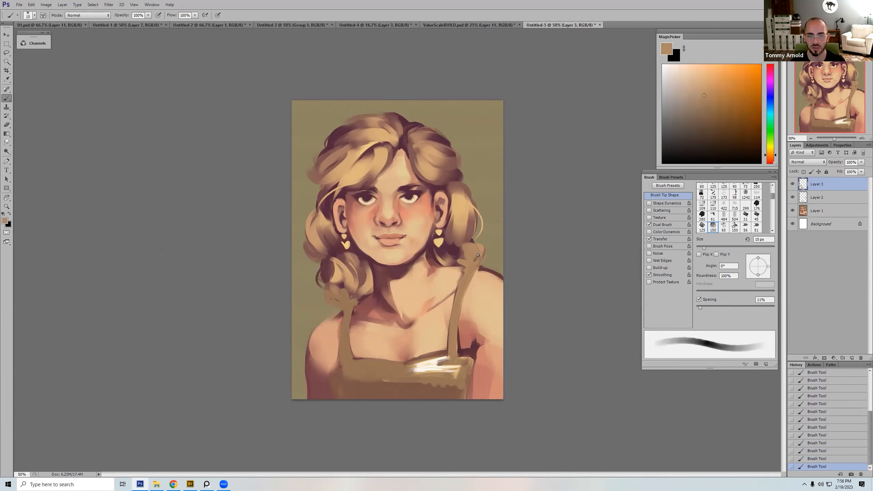
left_click(454, 311, "alt")
key("bracketright")
key("bracketright")
key("bracketright")
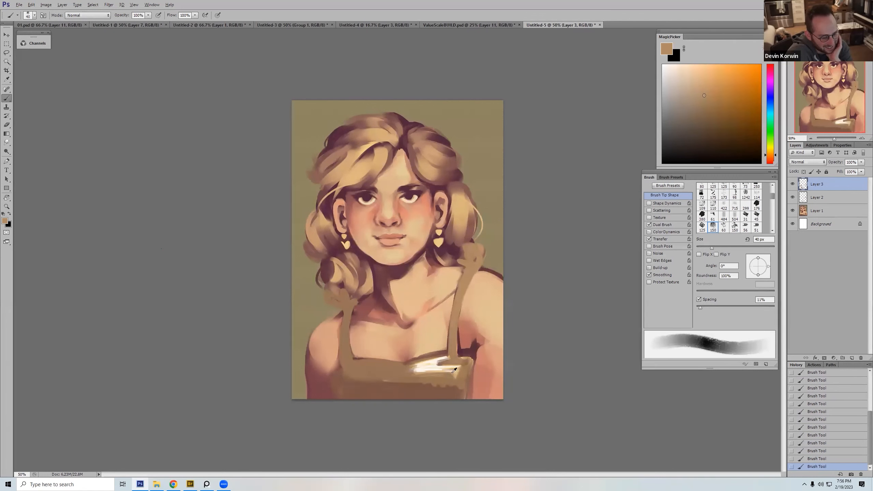
Step: Paint sampled browns around the strap base and below the white streaks with a 40 to 50 px brush
left_click_drag(450, 356, 456, 357)
left_click(456, 357, "alt")
left_click(455, 379, "alt")
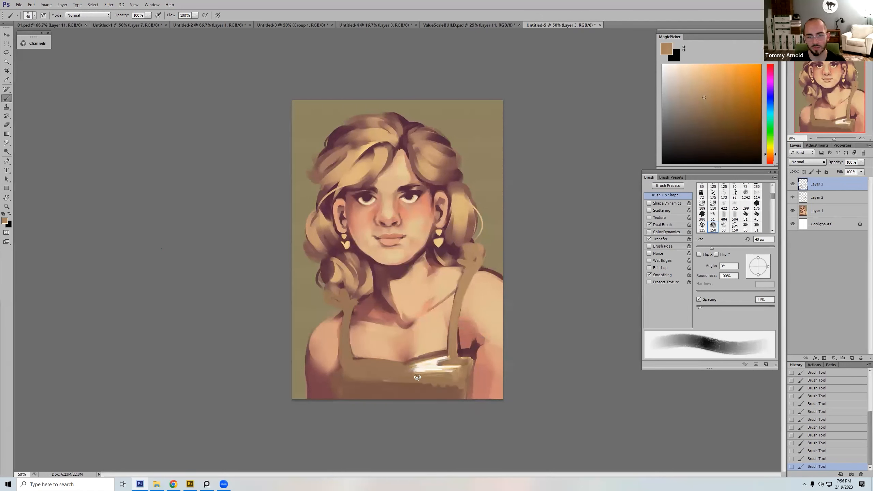
left_click(434, 380, "alt")
key("bracketright")
left_click(451, 396, "alt")
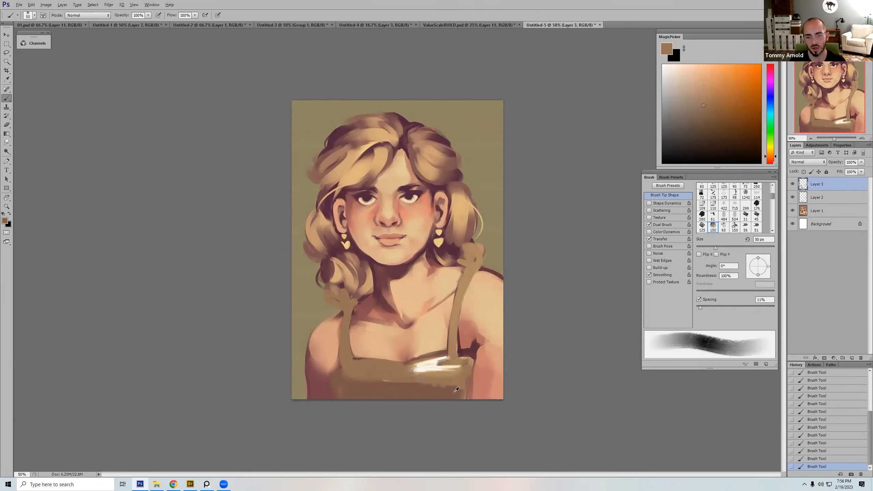
Step: Blend the brown tones across the lower dress and its left edge with a larger brush
key("bracketright")
key("bracketright")
left_click(435, 379, "alt")
mouse_move(432, 383)
left_mouse_down()
mouse_move(374, 392)
mouse_move(339, 375)
left_mouse_up()
left_click(391, 387, "alt")
left_click(371, 379, "alt")
left_click(326, 379, "alt")
key("bracketleft")
key("bracketleft")
key("bracketleft")
key("bracketleft")
key("bracketleft")
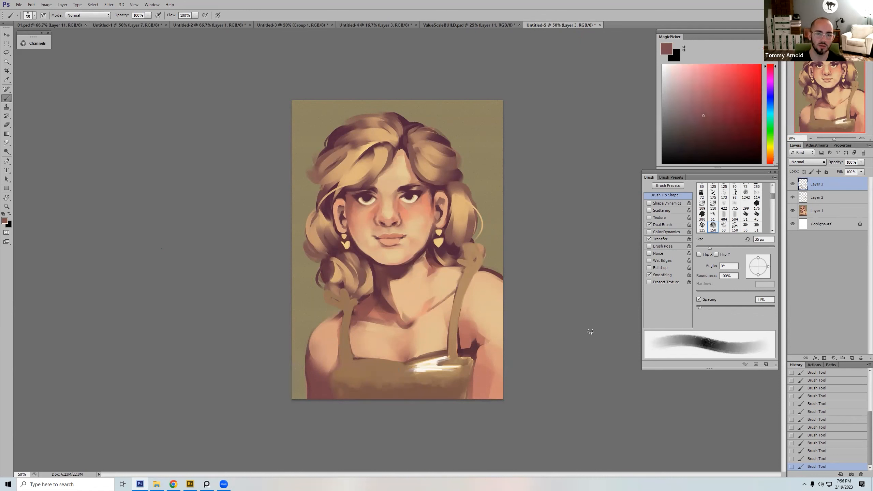
Step: Sample the cream from the dress highlight and save a history snapshot of the current painting
left_click(432, 363, "alt")
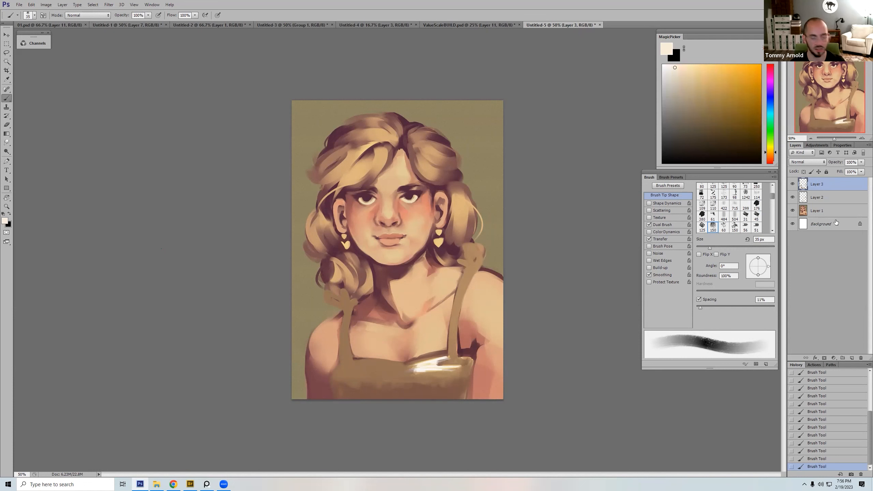
key("ctrl+minus")
key("ctrl+minus")
key("ctrl+minus")
key("ctrl+minus")
key("ctrl+minus")
key("ctrl+minus")
left_click_drag(792, 186, 791, 196)
left_click_drag(870, 418, 849, 376)
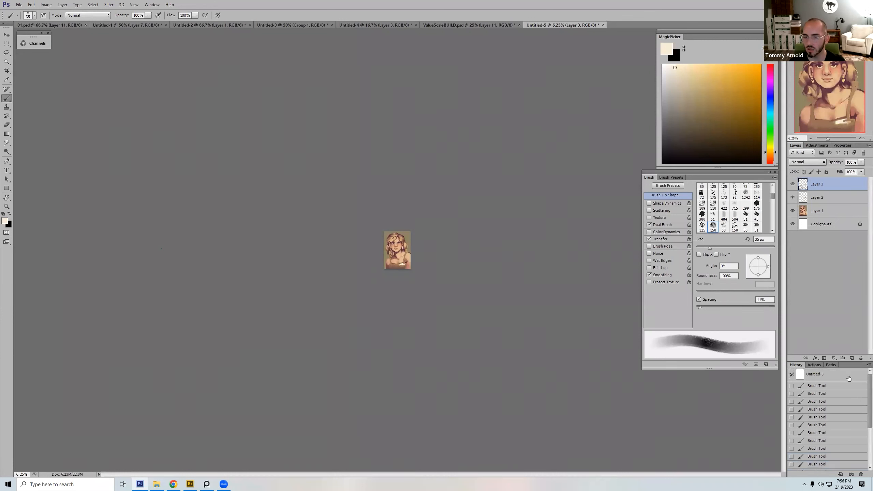
left_click(852, 475)
left_click(821, 388)
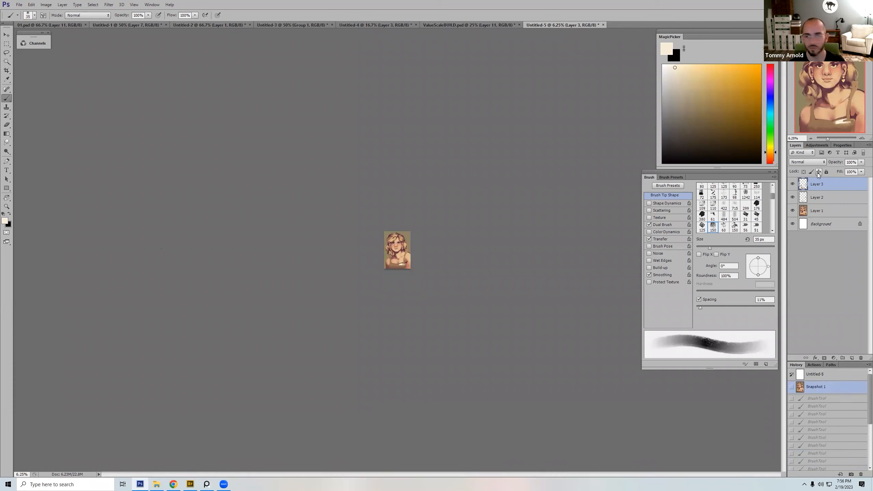
Step: Paste the copied version of the portrait as a new top layer and hide it to compare the dress values
key("ctrl+v")
left_click(793, 184)
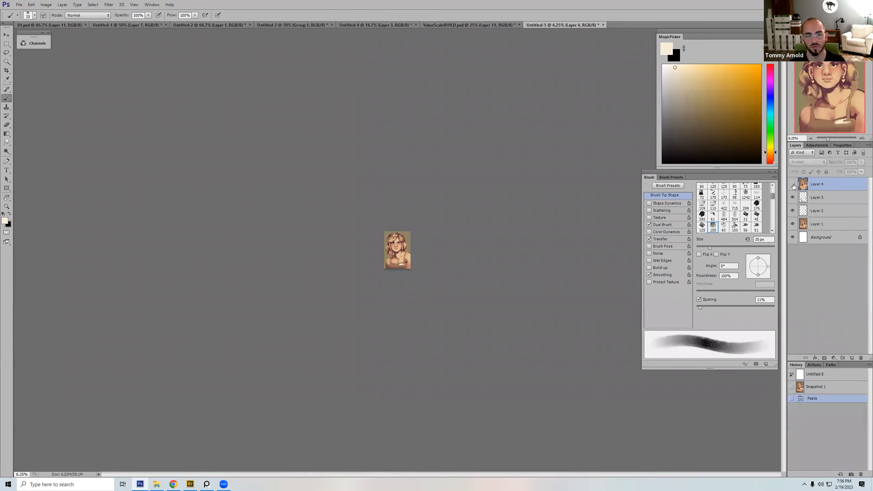
left_click(793, 185)
key("z")
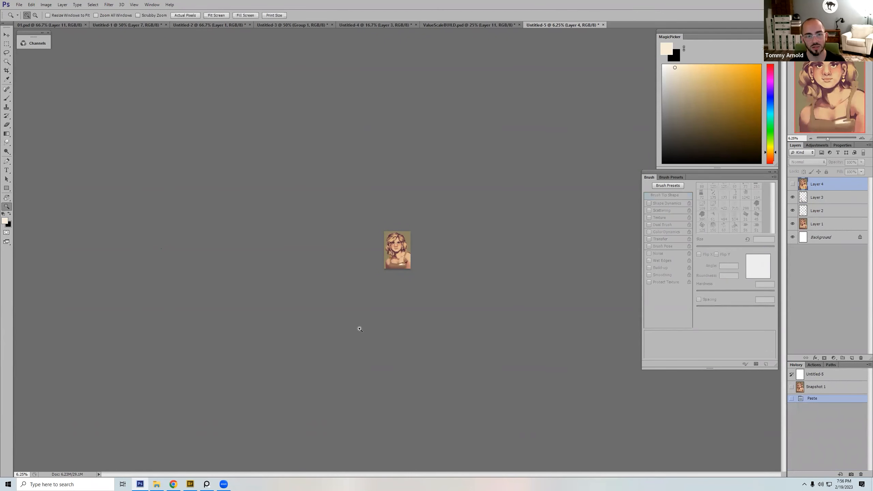
key("ctrl+0")
key("b")
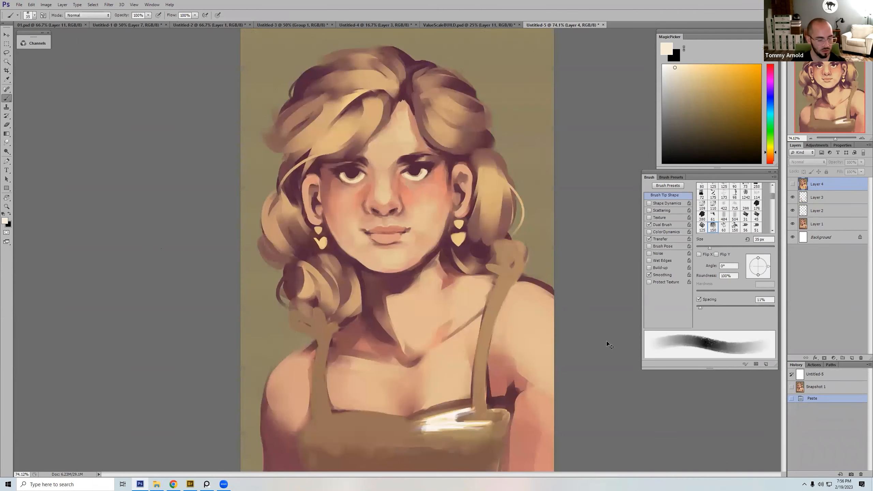
key("ctrl+minus")
key("ctrl+minus")
Step: Add a new layer above Layer 3, paint cream strokes on the dress highlight, and step back the last strokes
left_click(820, 196)
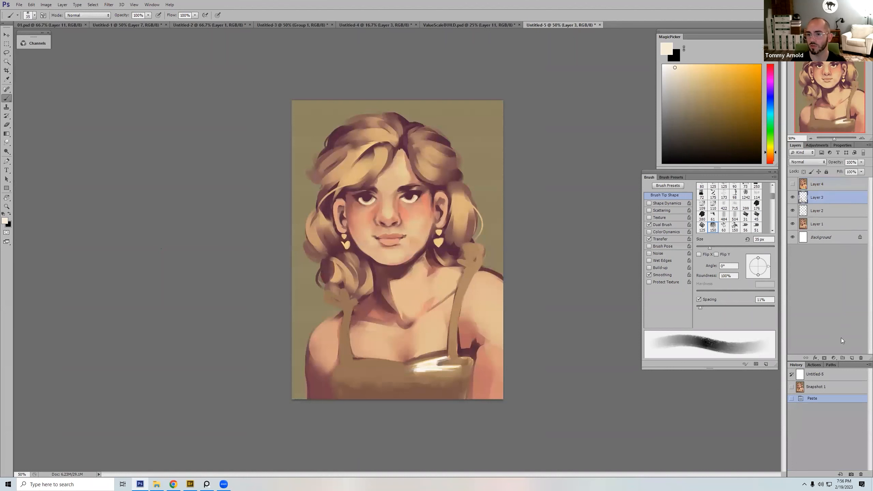
left_click(852, 358)
mouse_move(441, 365)
left_mouse_down()
mouse_move(422, 373)
mouse_move(450, 369)
mouse_move(413, 376)
mouse_move(423, 374)
left_mouse_up()
left_click(402, 371)
key("bracketleft")
key("bracketleft")
key("bracketleft")
left_click(419, 362, "alt")
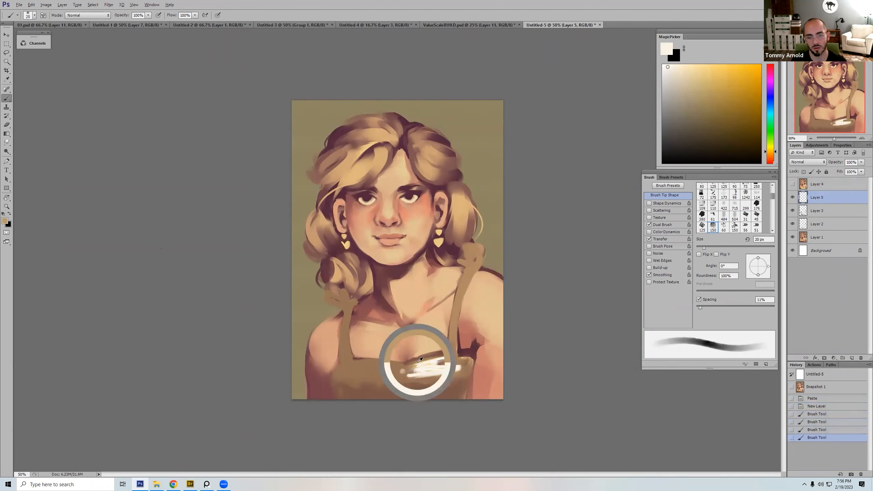
left_click(815, 422)
Step: Add thin cream streaks below and beside the dress highlight to extend the reflection
mouse_move(418, 375)
left_mouse_down()
mouse_move(451, 371)
mouse_move(406, 378)
left_mouse_up()
key("bracketleft")
left_click(453, 370, "alt")
key("bracketleft")
left_click(409, 378, "alt")
key("bracketright")
key("bracketright")
key("bracketright")
Step: Reshape the highlight into a sharper zigzag with smaller strokes along its edges
left_click(430, 364, "alt")
key("bracketleft")
key("bracketleft")
mouse_move(464, 373)
left_mouse_down()
mouse_move(433, 379)
mouse_move(410, 370)
mouse_move(425, 361)
mouse_move(416, 358)
mouse_move(439, 355)
mouse_move(416, 356)
left_mouse_up()
left_click(428, 376, "alt")
key("bracketright")
key("bracketright")
Step: Sample a peach skin tone and paint it along the neckline above the highlight with an enlarged brush
left_click(431, 347, "alt")
key("bracketright")
left_click(409, 356, "alt")
key("bracketright")
left_click(426, 349, "alt")
key("bracketright")
key("bracketright")
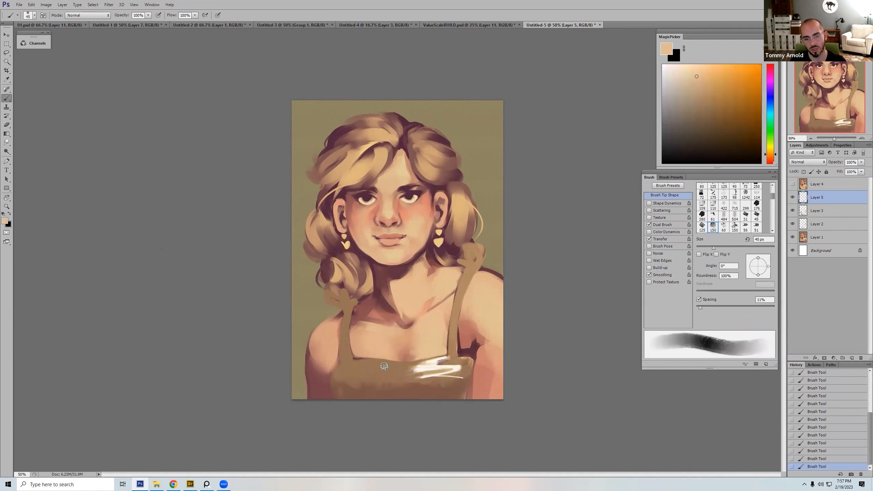
Step: Sample peach skin tones and blend them along the neckline beside the viewer's left strap, varying the brush between 25 and 35 px
left_click(363, 351, "alt")
key("bracketleft")
key("bracketleft")
key("bracketleft")
key("bracketleft")
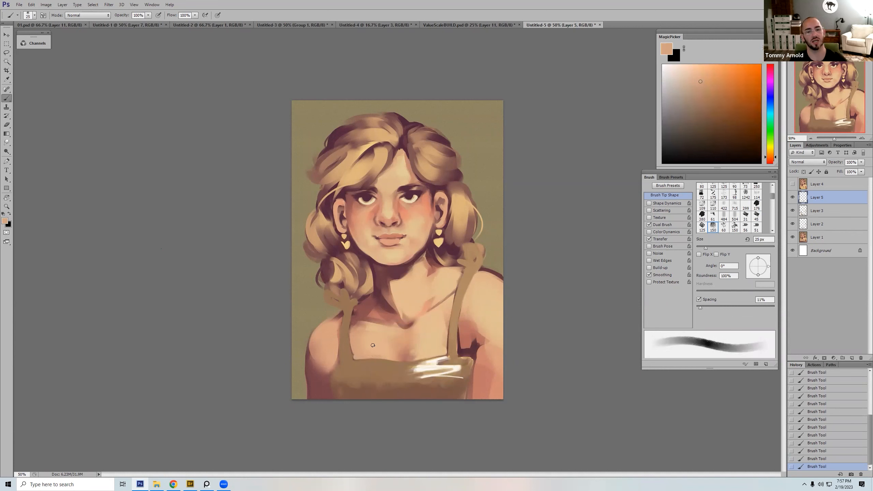
left_click(382, 356, "alt")
key("bracketright")
key("bracketright")
left_click(354, 351, "alt")
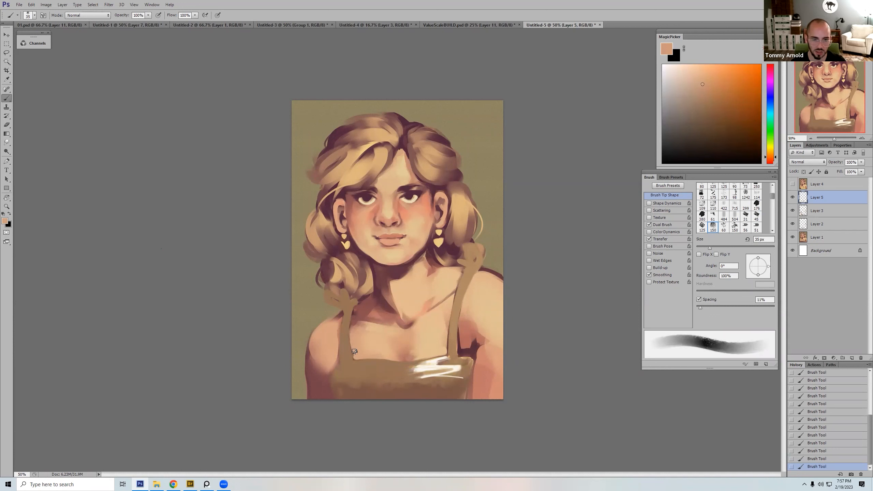
Step: Sample the dress brown and refine the inner lower edge of the viewer's left strap with a 15 px brush
key("bracketleft")
key("bracketleft")
key("bracketleft")
key("bracketleft")
left_click(350, 353, "alt")
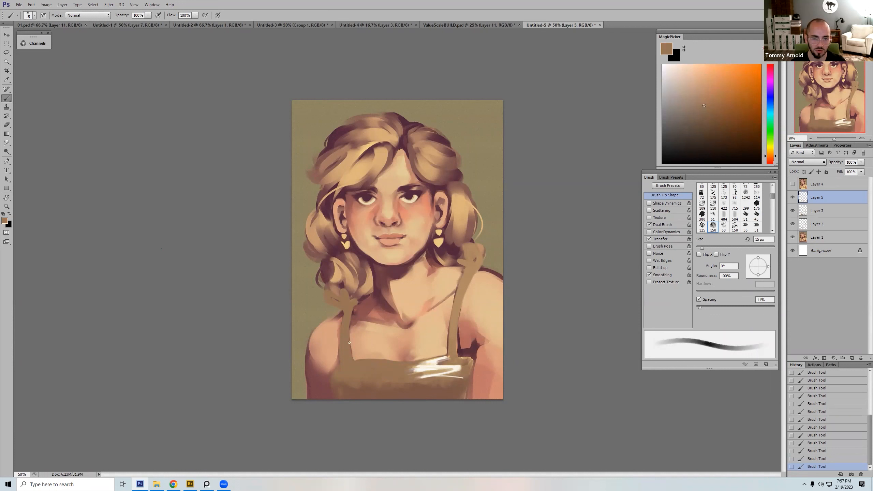
left_click(352, 346, "alt")
key("bracketright")
key("bracketright")
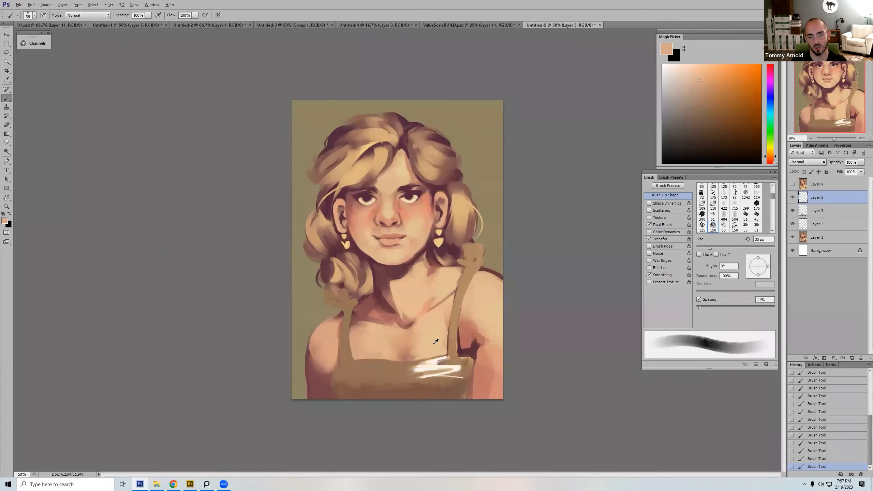
Step: Sample peach from the chest, repaint the skin above the dress neckline at 40 px, and sharpen the edge with sampled brown at 15 px
left_click(436, 341, "alt")
key("bracketright")
left_click(374, 356, "alt")
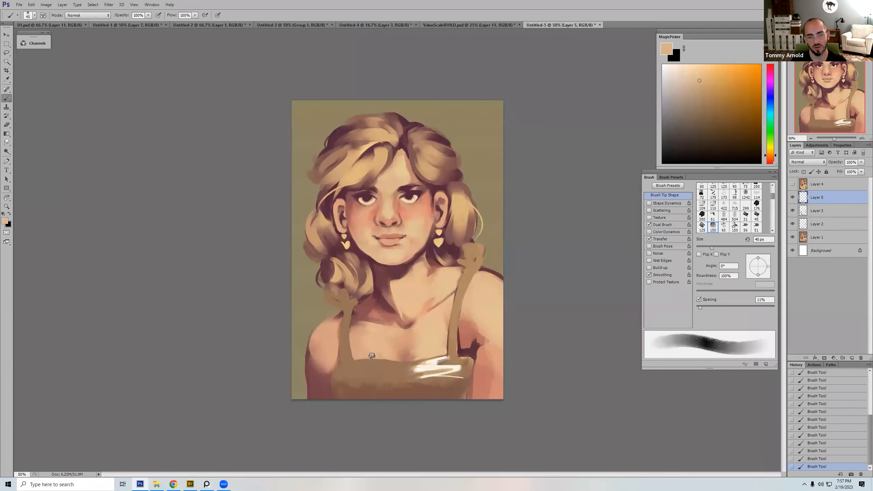
left_click(360, 362, "alt")
key("bracketleft")
key("bracketleft")
key("bracketleft")
key("bracketleft")
key("bracketleft")
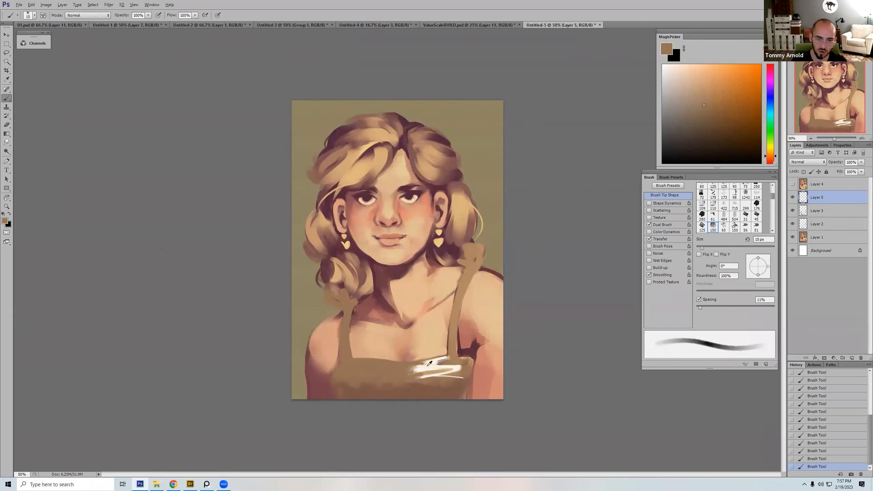
Step: Touch up the viewer's left end of the dress highlight with sampled tan and brown tones, using small brush sizes
left_click(427, 365, "alt")
left_click(406, 367, "alt")
key("bracketright")
left_click(443, 281, "alt")
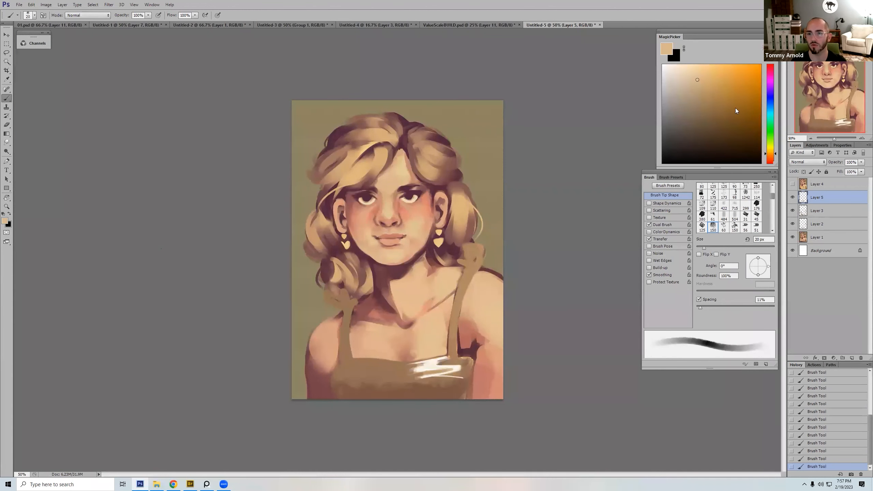
key("bracketleft")
key("bracketleft")
key("bracketleft")
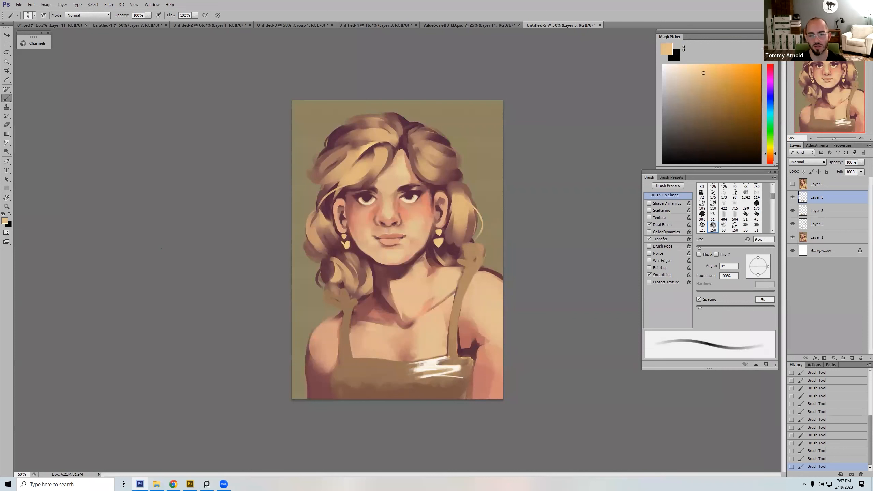
key("bracketright")
key("bracketright")
key("bracketright")
left_click(407, 369, "alt")
key("bracketleft")
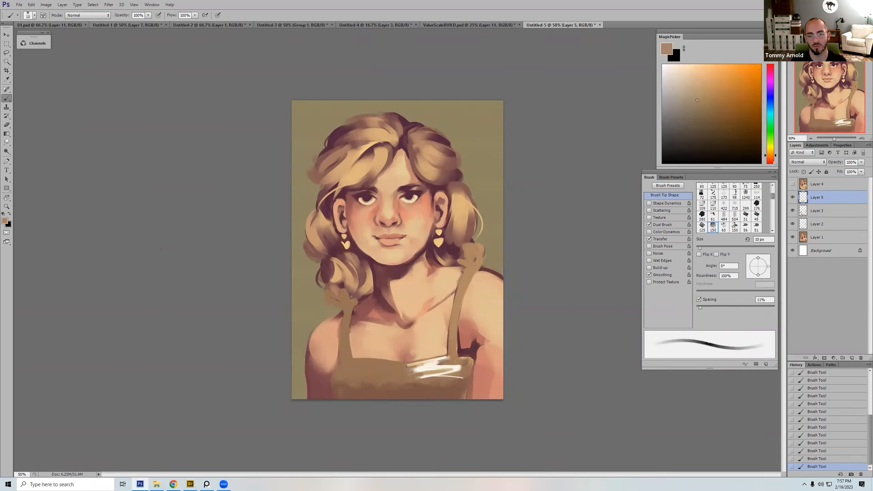
Step: Refine the upper edge of the dress highlight up to the strap base with sampled peach, cream and brown at about 20 px
left_click(442, 359, "alt")
key("bracketleft")
key("bracketleft")
key("bracketright")
key("bracketright")
key("bracketright")
left_click(416, 364, "alt")
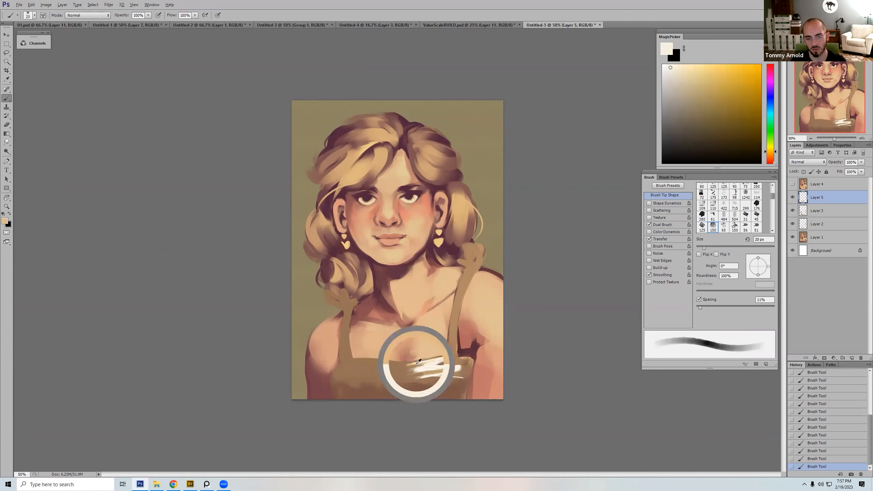
left_click(439, 364, "alt")
left_click(434, 362, "alt")
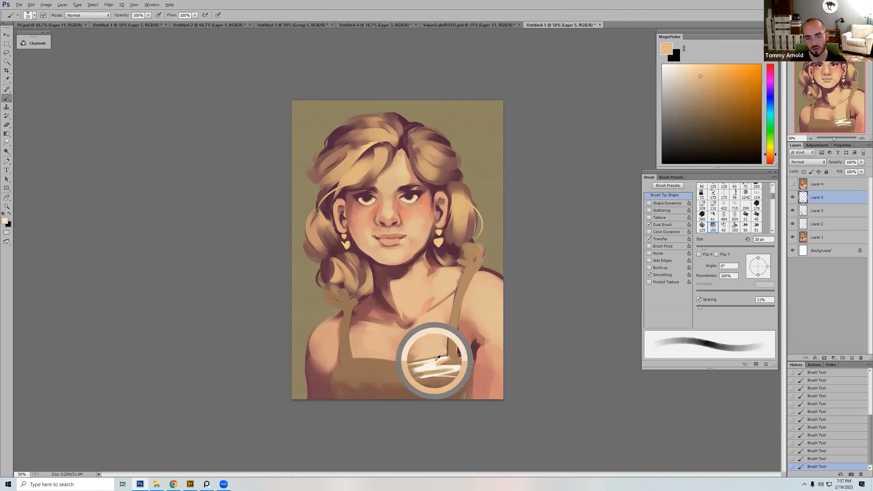
left_click(450, 356, "alt")
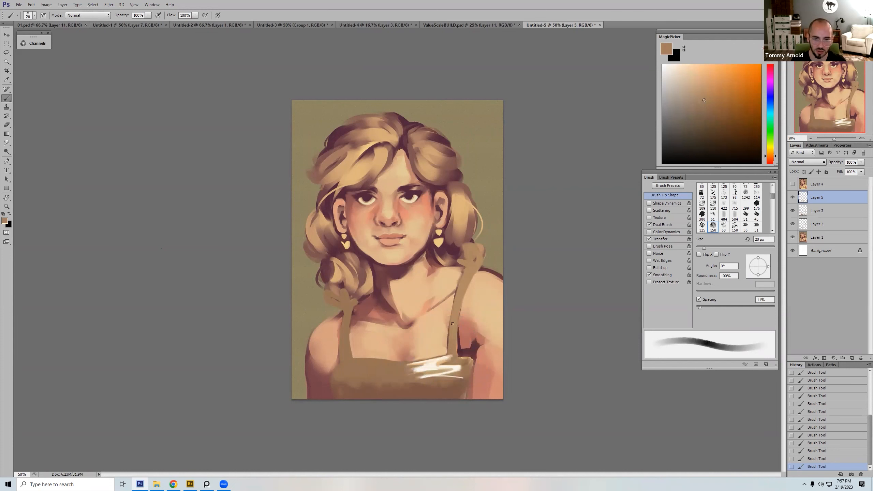
Step: Clean up the inner lower edge of the viewer's right strap with sampled brown and peach strokes
left_click(445, 341, "alt")
key("bracketleft")
left_click(448, 348, "alt")
key("bracketright")
key("bracketright")
key("bracketright")
left_click(448, 321, "alt")
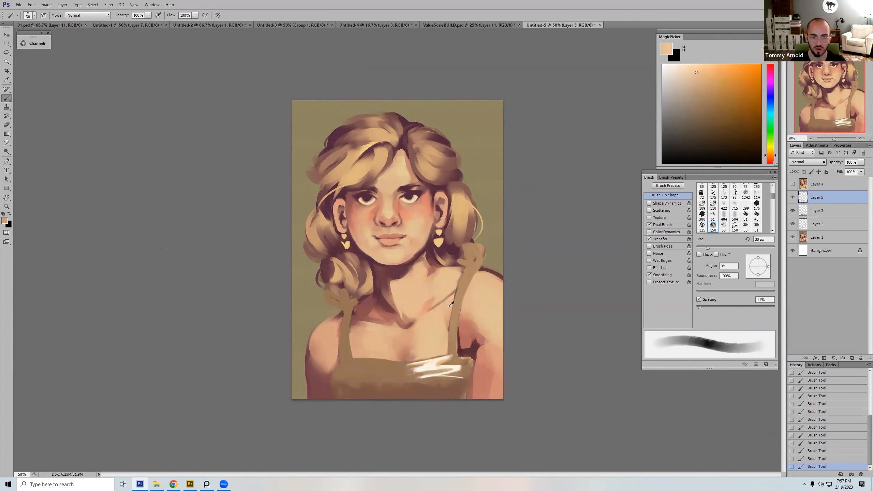
Step: Paint sampled peach over the chest beside the viewer's right strap, up to the collarbone, with a 30 px brush
key("bracketright")
key("bracketright")
key("bracketleft")
key("bracketleft")
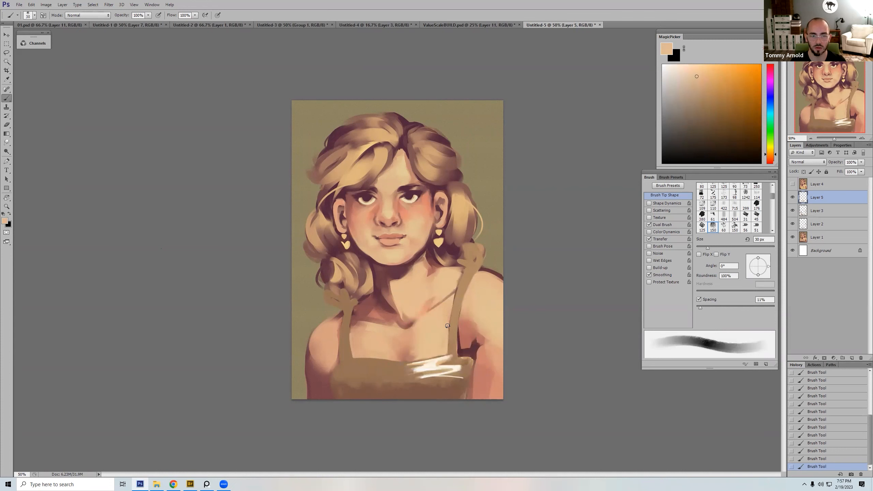
left_click(450, 299, "alt")
key("bracketleft")
key("bracketleft")
key("bracketleft")
key("bracketright")
key("bracketright")
key("bracketright")
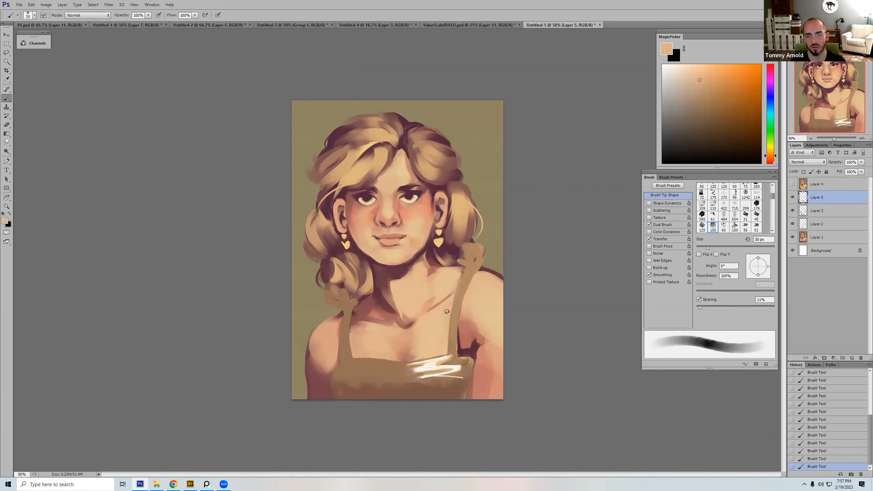
Step: Soften the collarbone shadow beside the viewer's right strap with sampled peach, setting the brush opacity to 50%
left_click(459, 294, "alt")
left_click(449, 288, "alt")
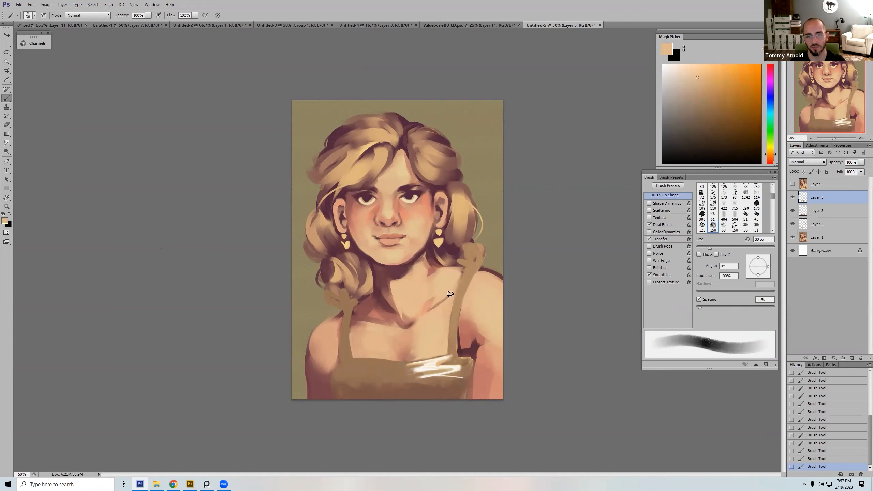
key("bracketright")
left_click(438, 325, "alt")
key("5")
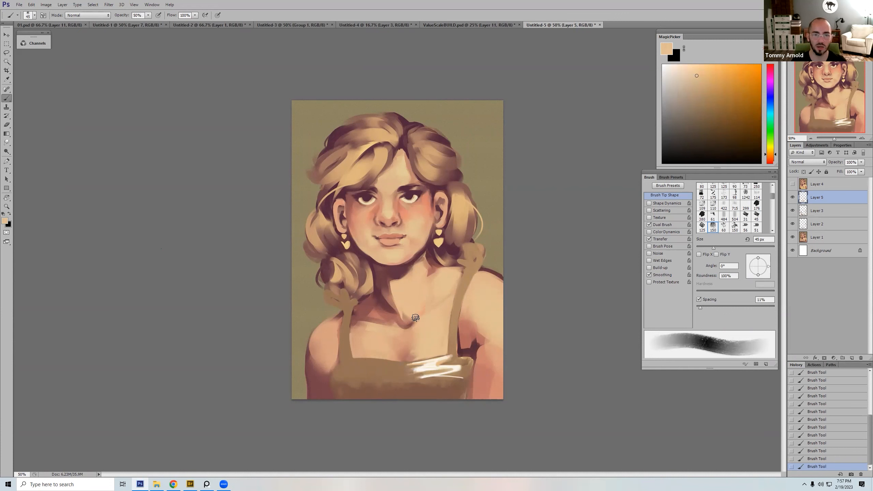
Step: Lighten the shadow at the neck base with sampled tan at 50% opacity, and sample a muted brown for a 30 px brush
left_click(370, 332, "alt")
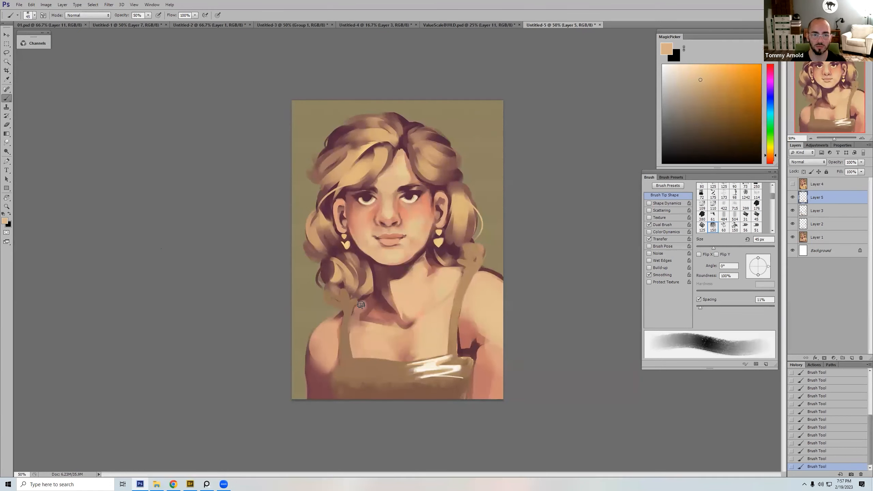
mouse_move(367, 299)
left_mouse_down()
mouse_move(376, 296)
mouse_move(359, 318)
mouse_move(354, 313)
mouse_move(379, 316)
mouse_move(391, 329)
mouse_move(406, 325)
mouse_move(404, 318)
left_mouse_up()
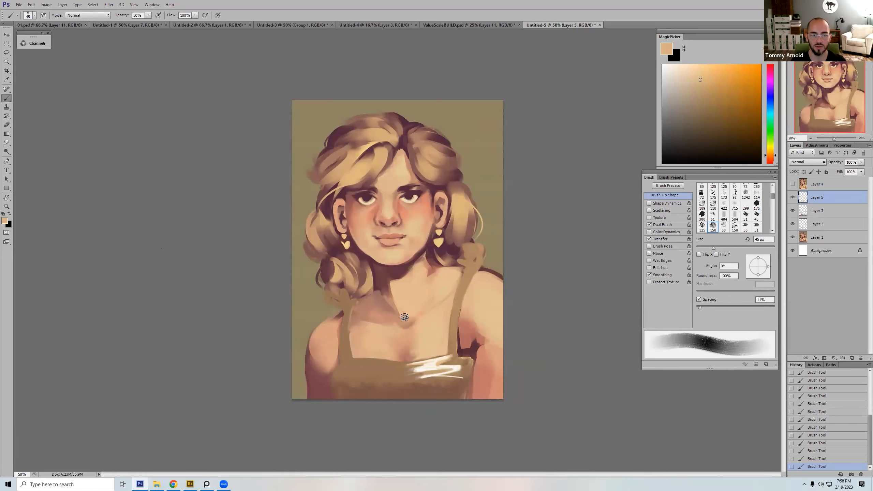
key("bracketleft")
key("bracketleft")
key("bracketleft")
left_click(380, 293, "alt")
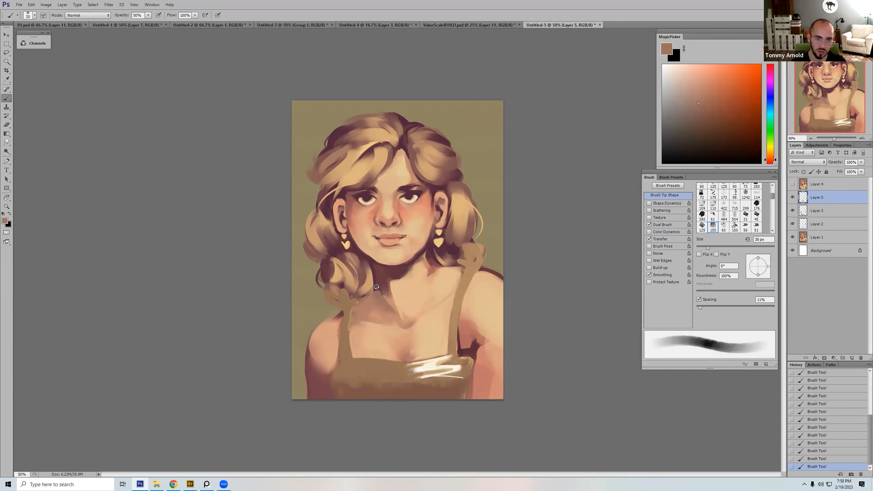
Step: Restore full brush opacity and retouch the shoulder around the viewer's left strap with a sampled peach tone
key("0")
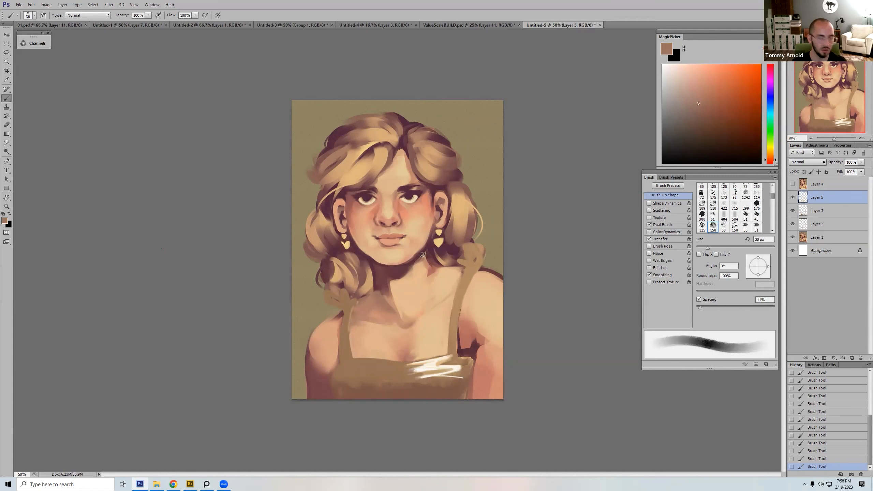
left_click(350, 311, "alt")
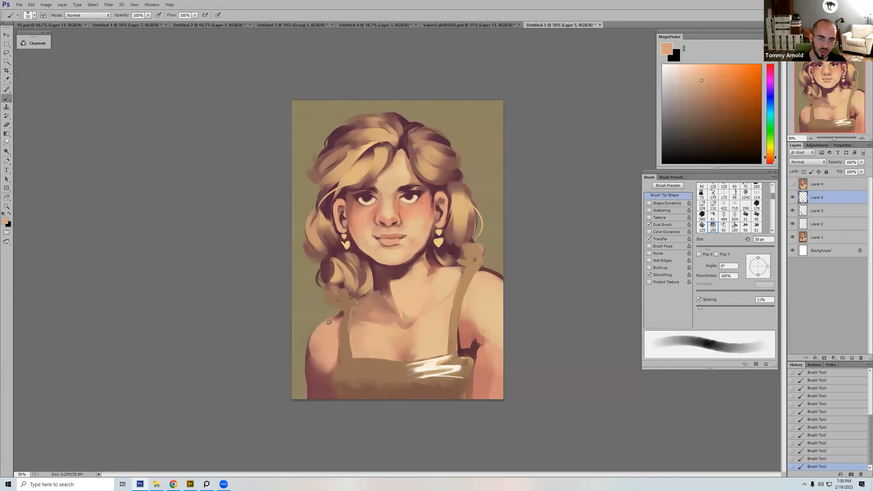
key("bracketleft")
key("bracketleft")
key("bracketright")
key("bracketright")
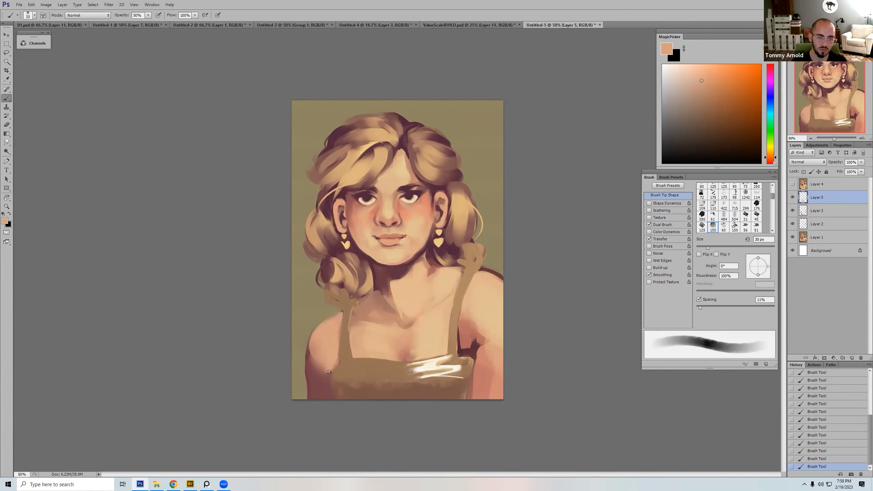
Step: Lighten the dark shadow on the viewer's left upper arm with 50% peach strokes, and retouch its outer edge with the background olive
left_click_drag(327, 375, 322, 382)
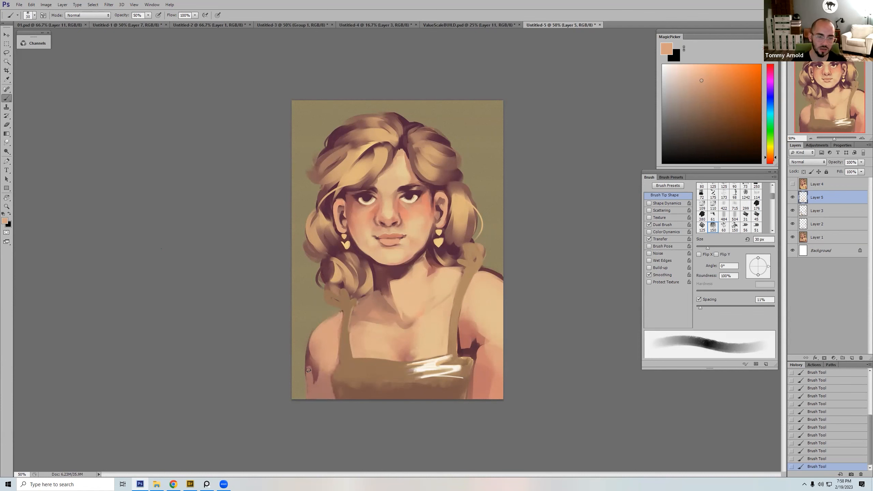
left_click_drag(312, 336, 314, 388)
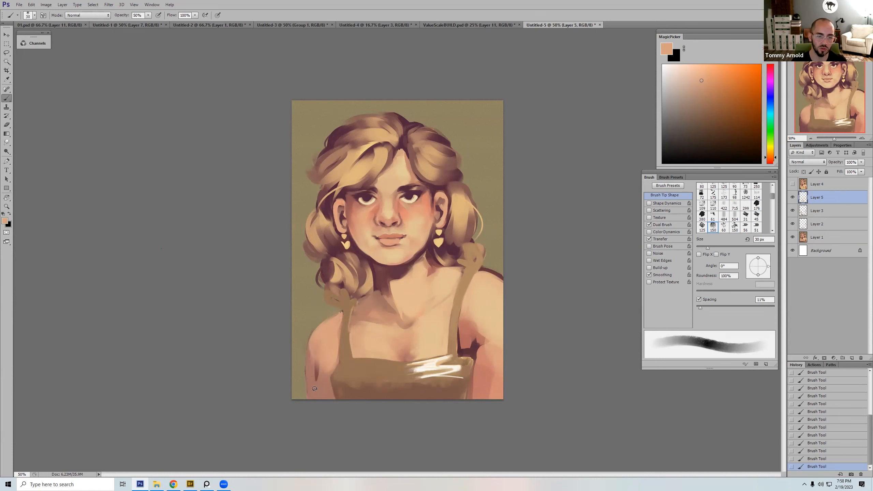
key("0")
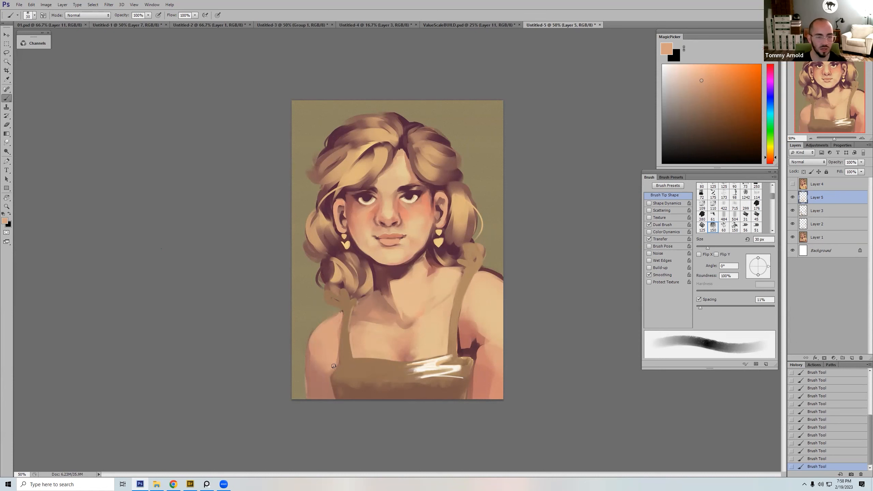
left_click(301, 371, "alt")
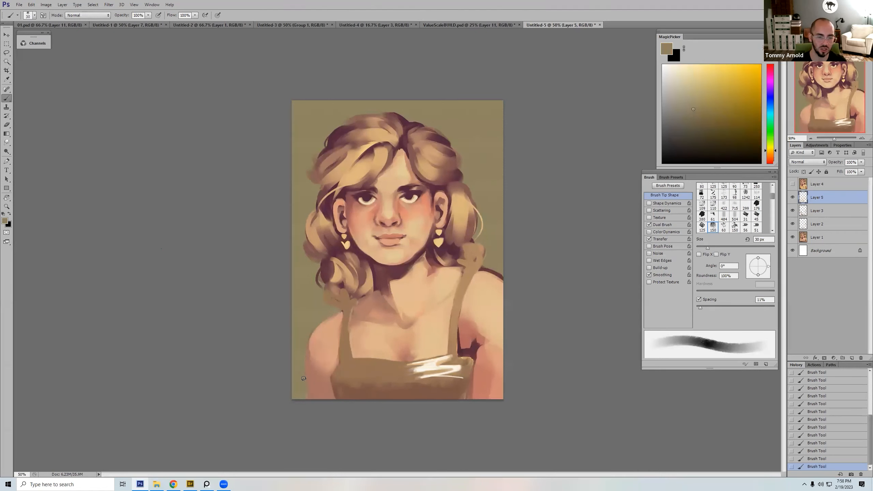
Step: Try a 175 px olive stroke across the chest and another with a 125 px bristle brush, and undo both
key("bracketright")
key("bracketright")
key("bracketright")
key("bracketright")
key("bracketright")
key("bracketright")
key("bracketright")
key("bracketright")
key("bracketright")
key("bracketright")
left_click_drag(400, 318, 425, 332)
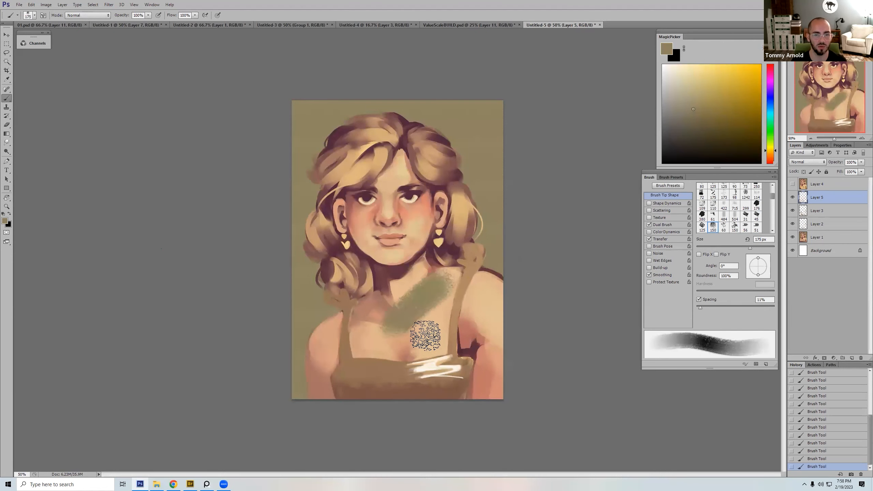
right_click(401, 312)
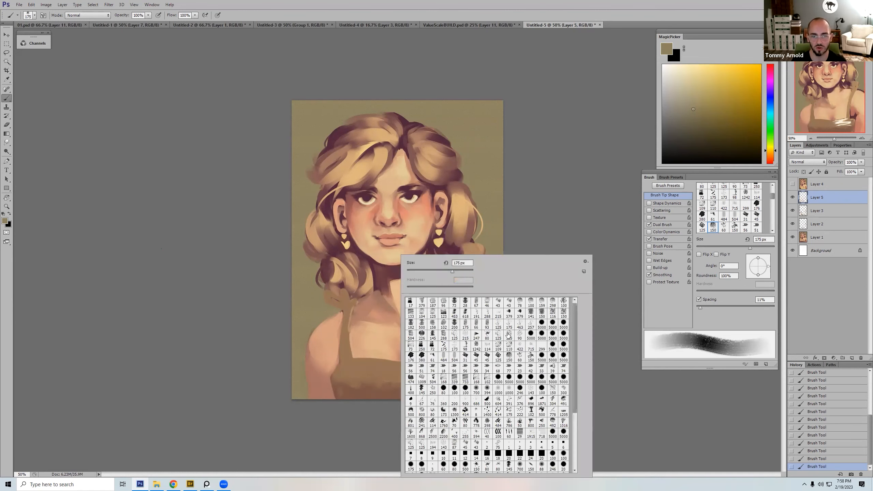
double_click(500, 324)
mouse_move(442, 306)
left_mouse_down()
mouse_move(443, 271)
mouse_move(407, 321)
mouse_move(476, 237)
mouse_move(449, 267)
left_mouse_up()
key("ctrl+z")
Step: Switch back to the 150 textured brush, scribble test marks over the shoulder with its size at 15 px, and undo them
key("ctrl+z")
right_click(426, 295)
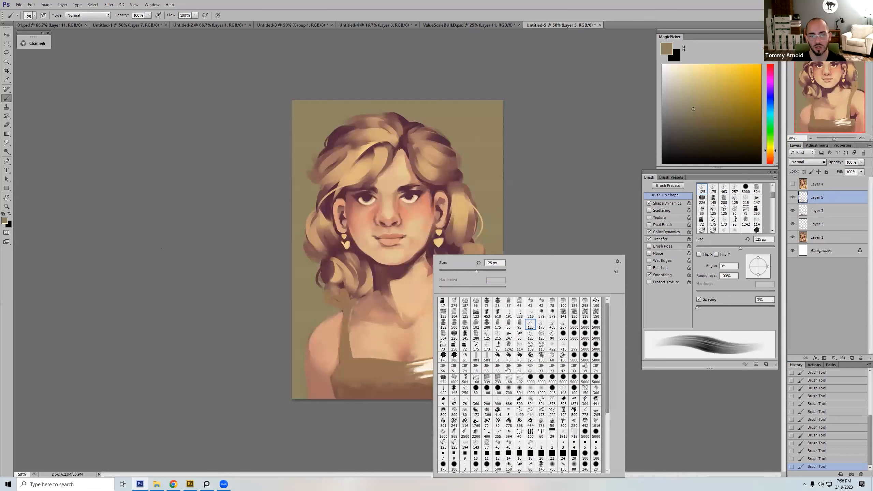
double_click(542, 357)
left_click_drag(425, 312, 473, 263)
key("ctrl+z")
key("bracketleft")
mouse_move(440, 288)
left_mouse_down()
mouse_move(490, 289)
mouse_move(478, 313)
left_mouse_up()
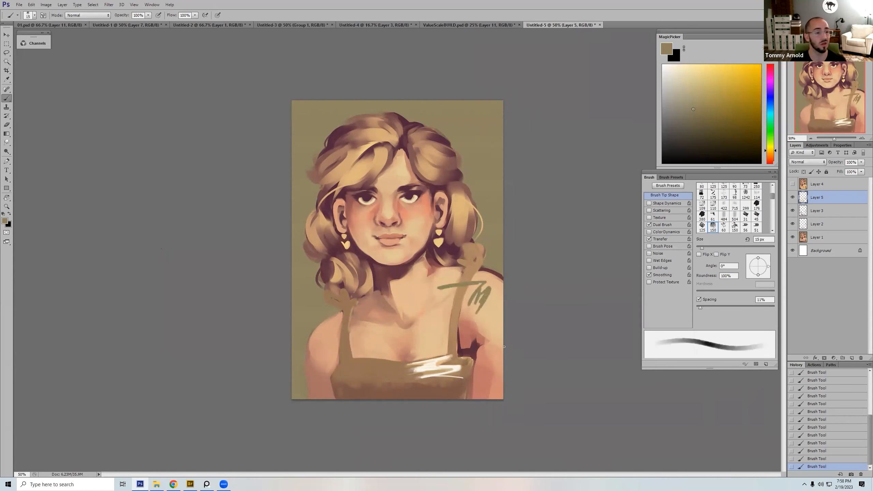
key("ctrl+z")
Step: Test a soft round brush and a 175 px hard round brush with strokes across the chest, undoing each one
right_click(447, 326)
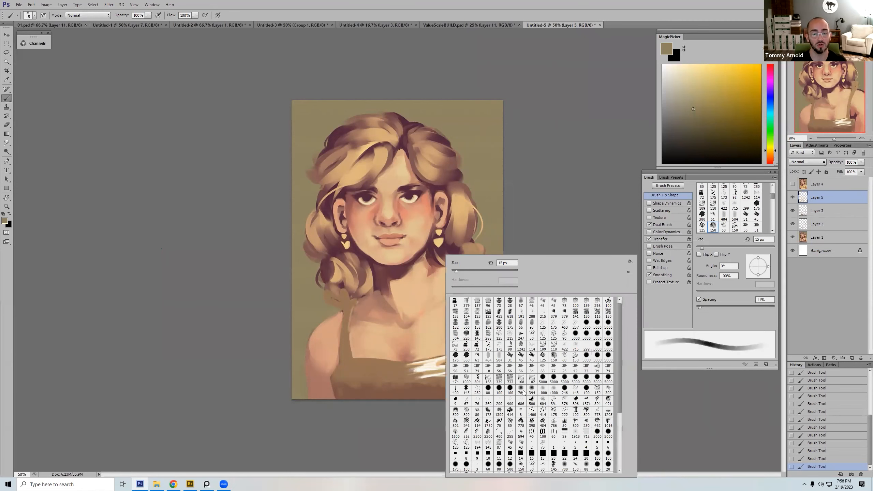
double_click(522, 392)
left_click_drag(503, 332, 371, 339)
key("ctrl+z")
right_click(456, 267)
double_click(515, 391)
left_click_drag(449, 295, 365, 333)
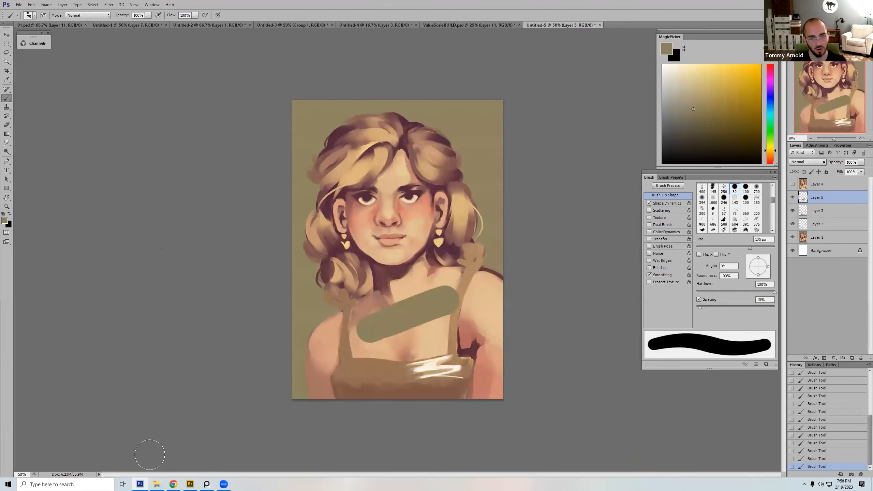
key("ctrl+z")
Step: Choose the 400 px brush with 25% spacing, try a stroke over the shoulder, and undo it
right_click(459, 186)
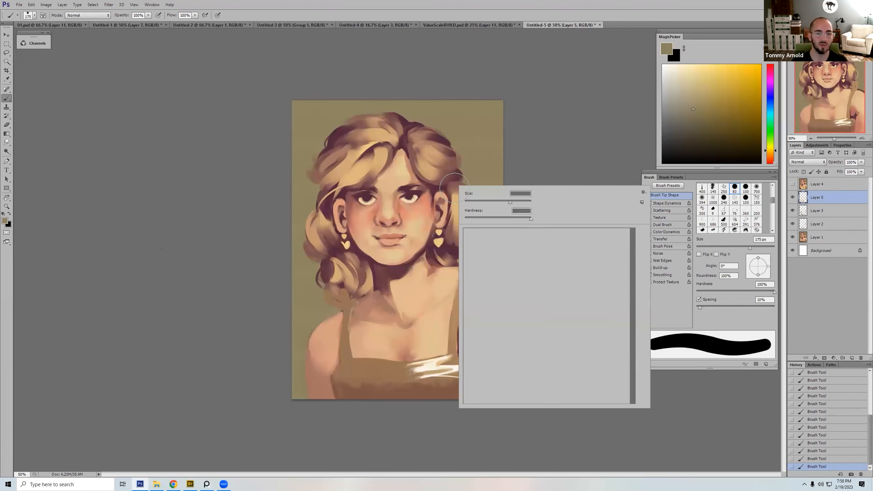
left_click(469, 320)
left_click(468, 320)
left_click_drag(419, 310, 473, 288)
key("ctrl+z")
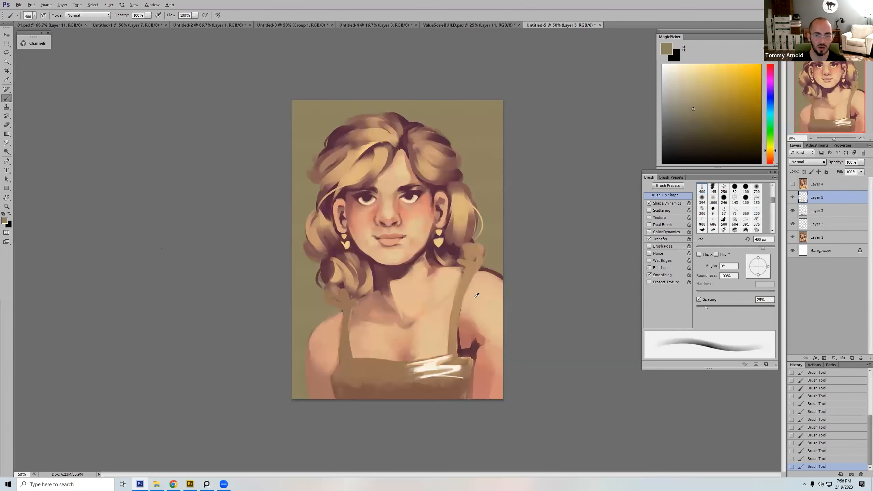
Step: Try skin-tone strokes beside the right strap and over the armpit shadow with the brush at 300 px, and undo them
left_click(469, 321, "alt")
left_click_drag(467, 306, 474, 362)
left_click(468, 318, "alt")
key("bracketright")
key("bracketright")
key("bracketright")
key("bracketright")
mouse_move(467, 317)
left_mouse_down()
mouse_move(469, 360)
mouse_move(477, 359)
left_mouse_up()
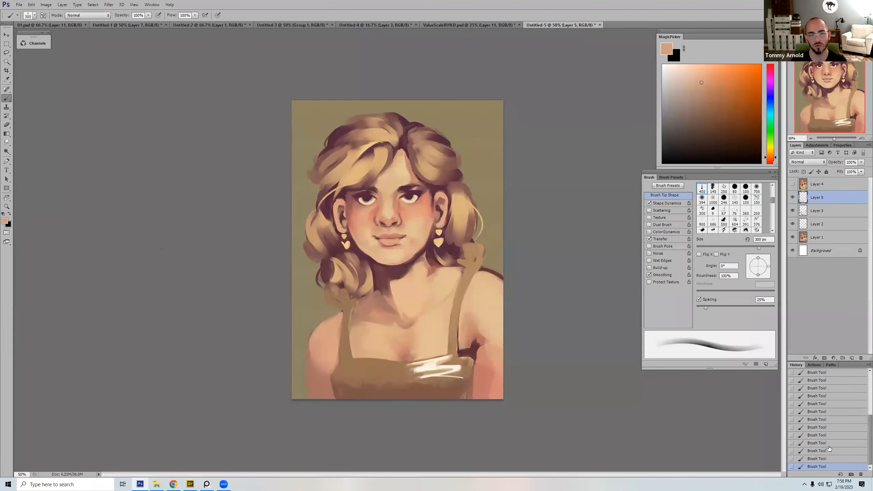
key("ctrl+alt+z")
key("ctrl+alt+z")
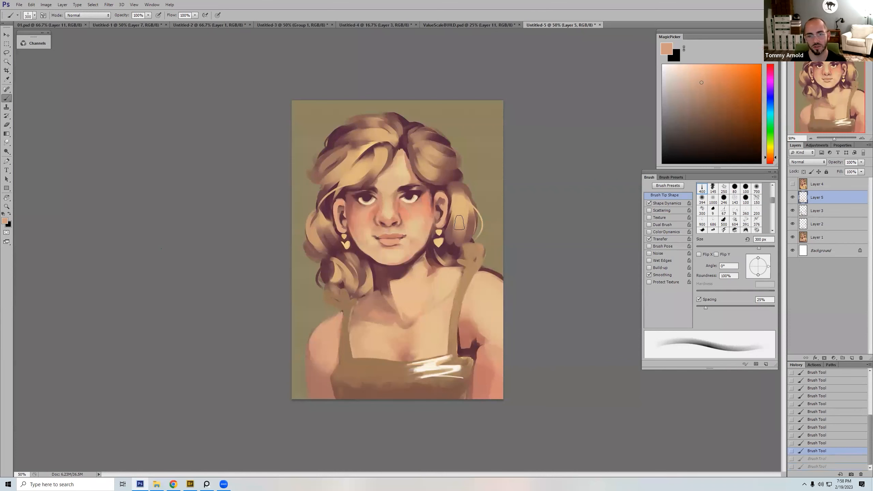
Step: Switch to the 150 textured brush at 70 px and paint sampled skin tone over the dark shadow beside the right strap
right_click(459, 223)
left_click(570, 320)
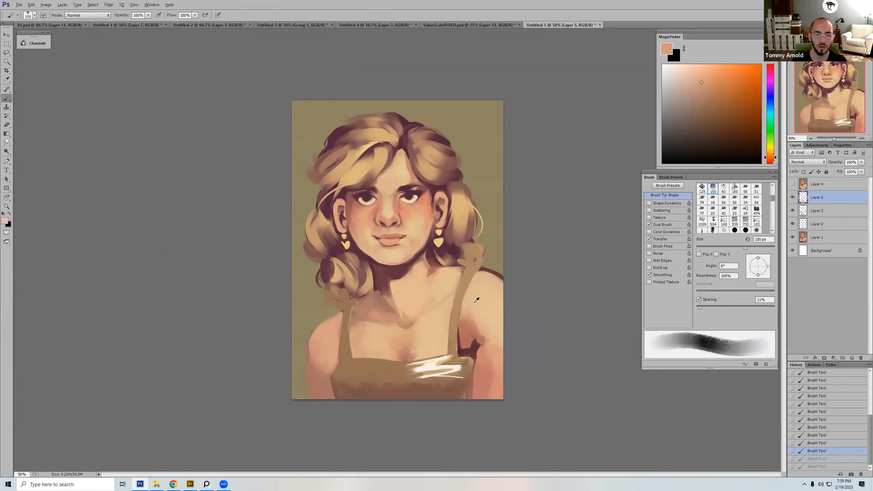
left_click(479, 303, "alt")
key("bracketleft")
key("bracketleft")
key("bracketleft")
key("bracketleft")
key("bracketleft")
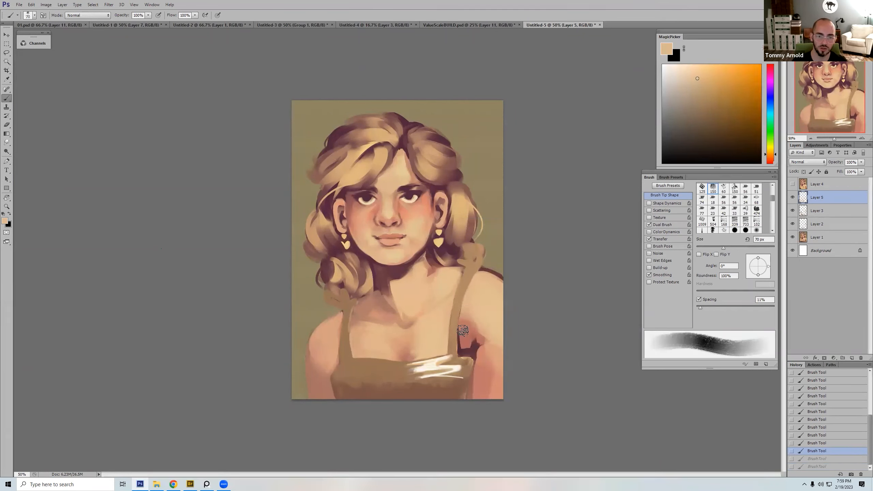
left_click_drag(466, 316, 466, 351)
Step: Set the brush opacity to 50% and blend light skin tone down the right upper arm beside the dress
key("5")
left_click(472, 309, "alt")
mouse_move(466, 313)
left_mouse_down()
mouse_move(462, 350)
mouse_move(474, 355)
mouse_move(471, 318)
mouse_move(484, 348)
mouse_move(480, 368)
mouse_move(488, 355)
mouse_move(487, 406)
left_mouse_up()
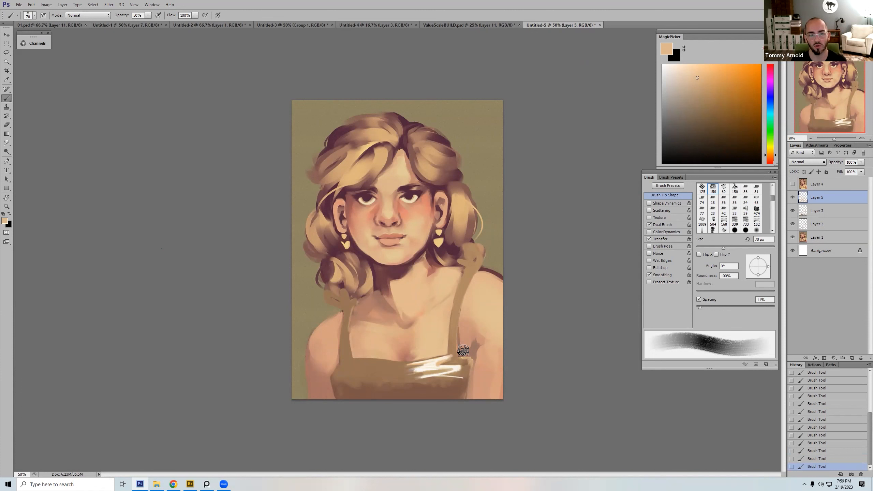
Step: Clean up the dress's right corner and the adjoining armpit with sampled brown and skin tones at 45 px
left_click(465, 366, "alt")
key("bracketleft")
key("bracketleft")
key("bracketleft")
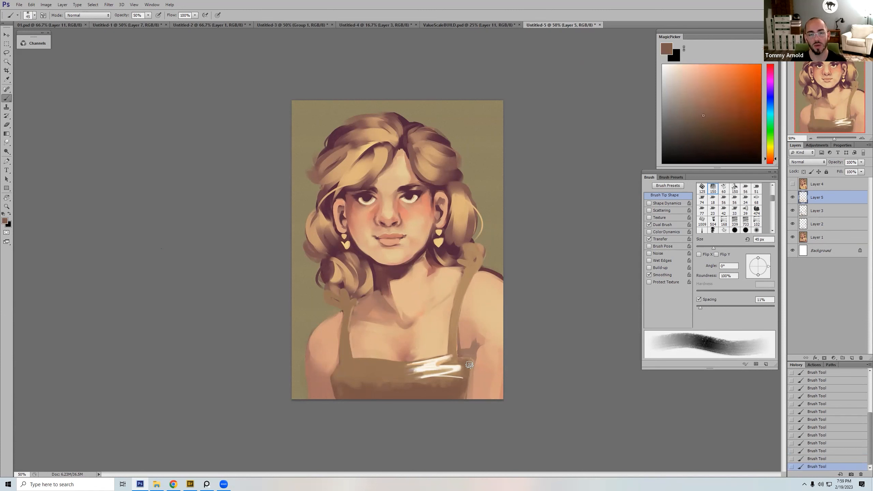
left_click(471, 332, "alt")
key("0")
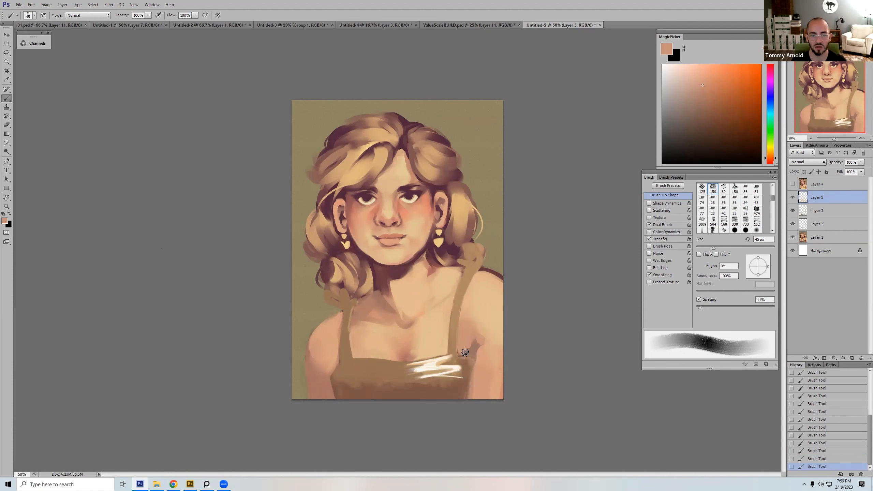
Step: Repaint the top edge of the right shoulder, replacing its dark outline with skin tone and olive background colour at 25 px
left_click(486, 276, "alt")
mouse_move(482, 273)
left_mouse_down()
mouse_move(509, 290)
mouse_move(497, 271)
left_mouse_up()
left_click(498, 260, "alt")
key("[")
key("[")
key("[")
key("[")
left_click(492, 263, "alt")
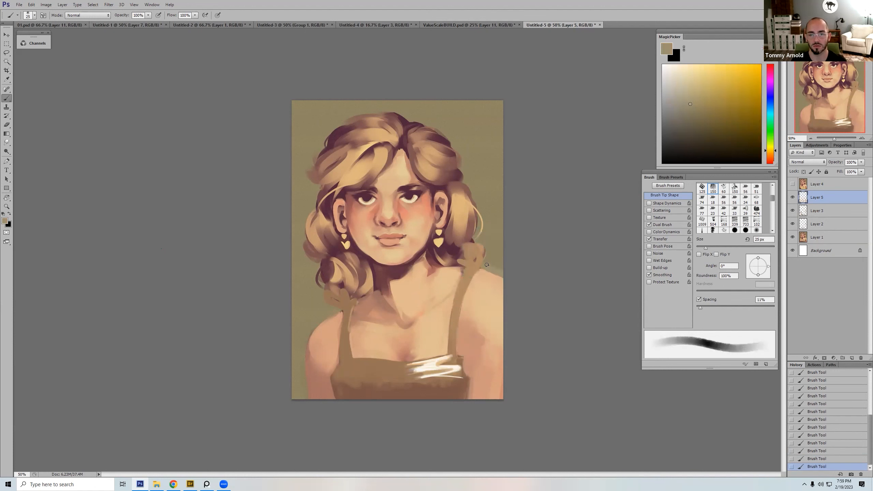
Step: Touch up the left shoulder edge beside the strap with background colour at 40 px and sampled strap brown at 20 px
key("bracketright")
key("bracketright")
left_click(340, 320, "alt")
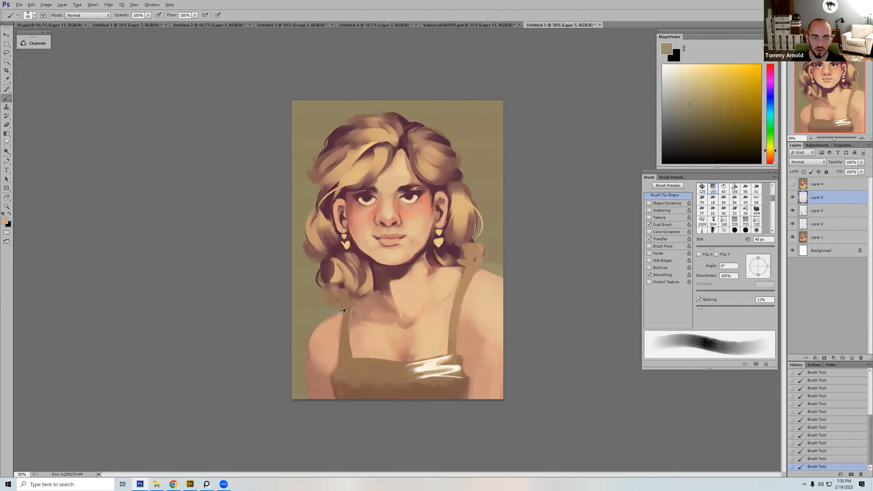
key("bracketleft")
key("bracketleft")
key("bracketleft")
left_click(343, 311, "alt")
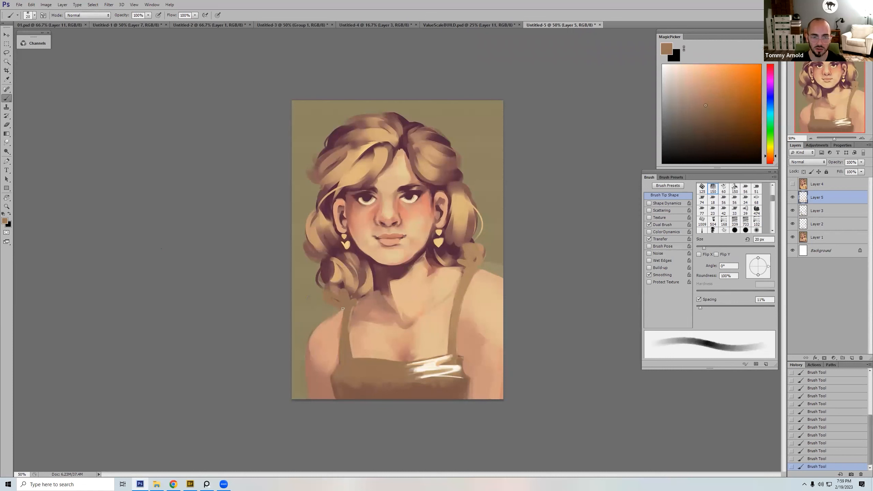
Step: Sample the dark neck shadow, try a thin line across the shoulders, and undo it
key("bracketright")
key("bracketright")
key("bracketright")
key("alt")
left_click(385, 271, "alt")
key("bracketleft")
key("bracketleft")
key("bracketleft")
key("bracketleft")
left_click_drag(292, 314, 525, 260)
key("ctrl+z")
key("bracketright")
key("bracketright")
key("bracketright")
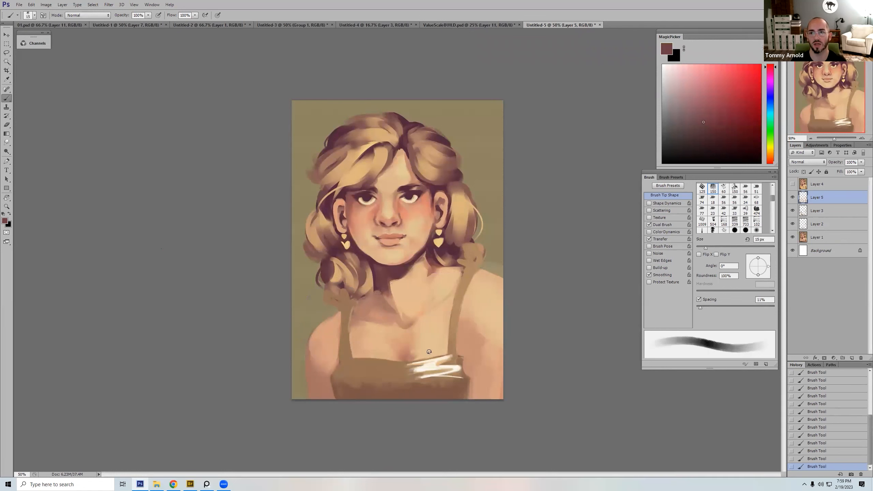
Step: Paint sampled dress brown over the lower white highlight scribbles at 45 px, and reduce the brush to 25 px
left_click(415, 368, "alt")
key("bracketright")
key("bracketright")
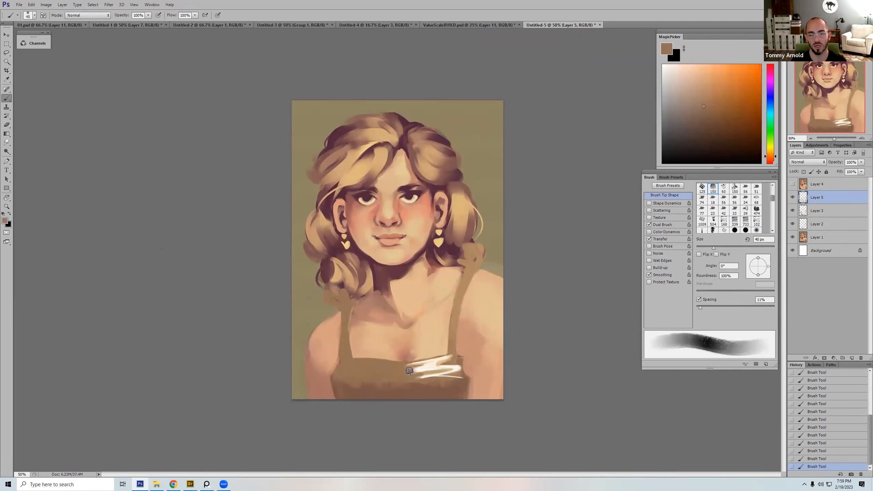
key("bracketright")
mouse_move(436, 370)
left_mouse_down()
mouse_move(458, 370)
mouse_move(419, 378)
mouse_move(453, 375)
left_mouse_up()
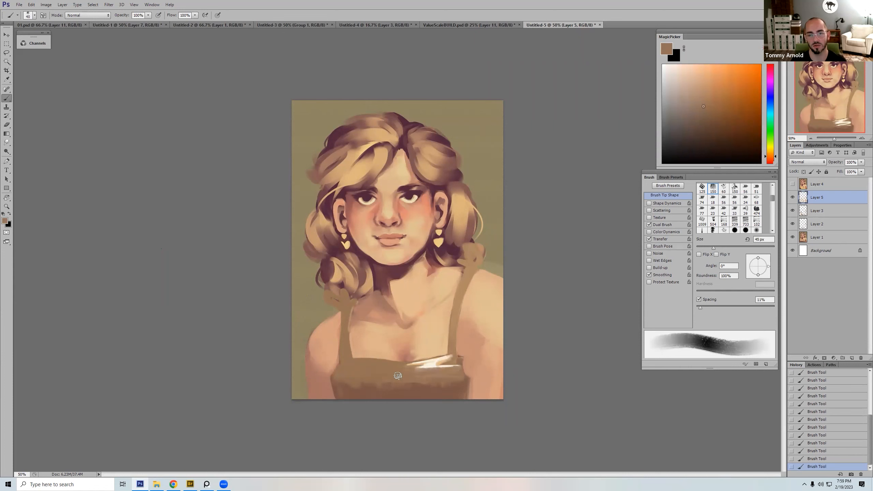
key("bracketleft")
key("bracketleft")
key("bracketleft")
key("bracketleft")
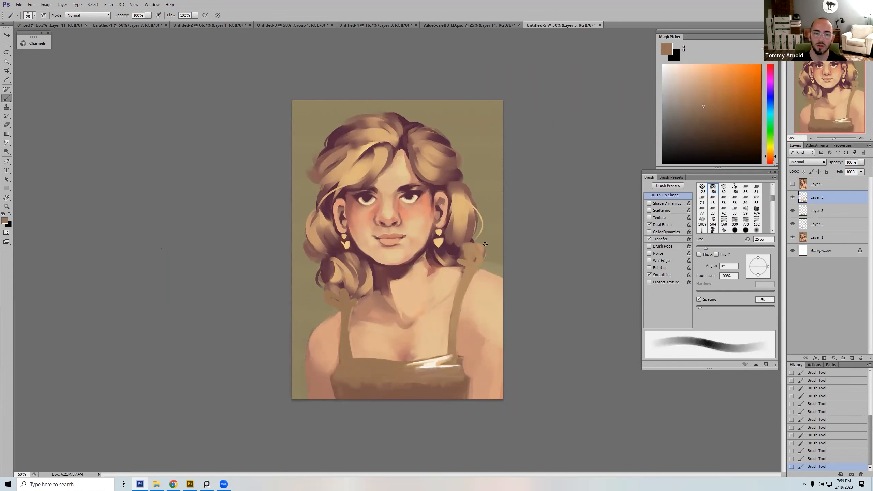
Step: Choose the 400 px brush, sample the left arm's skin tone, and enlarge the brush to 600 px
right_click(486, 244)
double_click(497, 378)
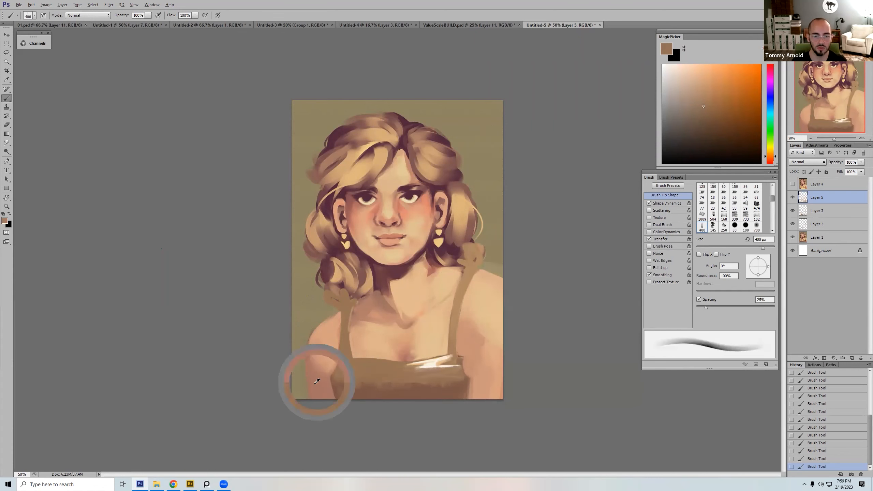
left_click(317, 381, "alt")
key("bracketright")
key("bracketright")
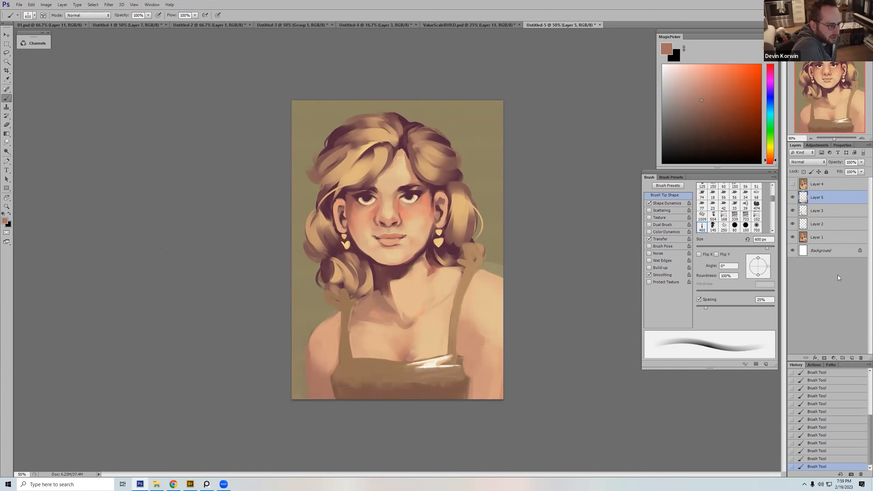
Step: Compare the paint-over with the original portrait by repeatedly showing and hiding Layer 4
left_click(792, 184)
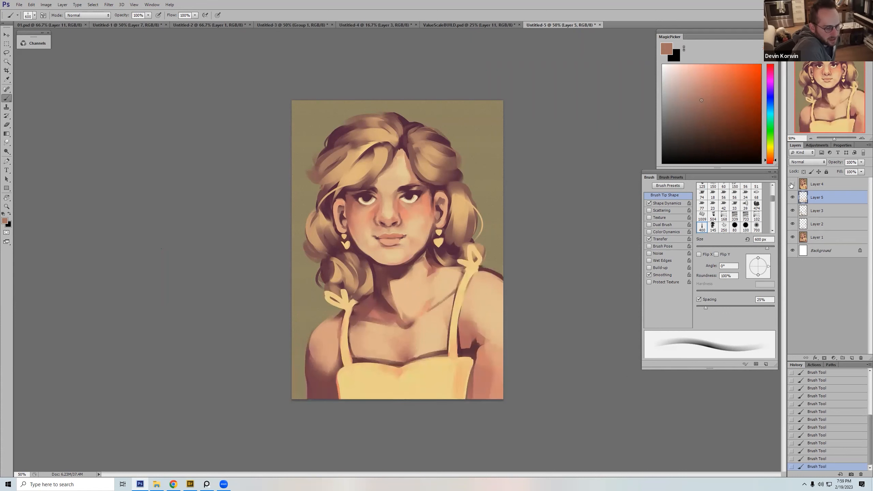
left_click(792, 184)
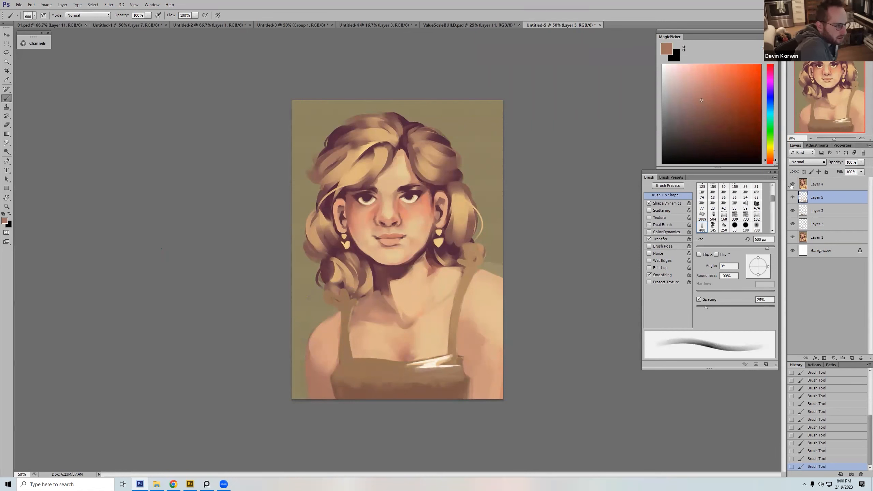
left_click(792, 184)
left_click(792, 184)
left_click(792, 184)
left_click(792, 185)
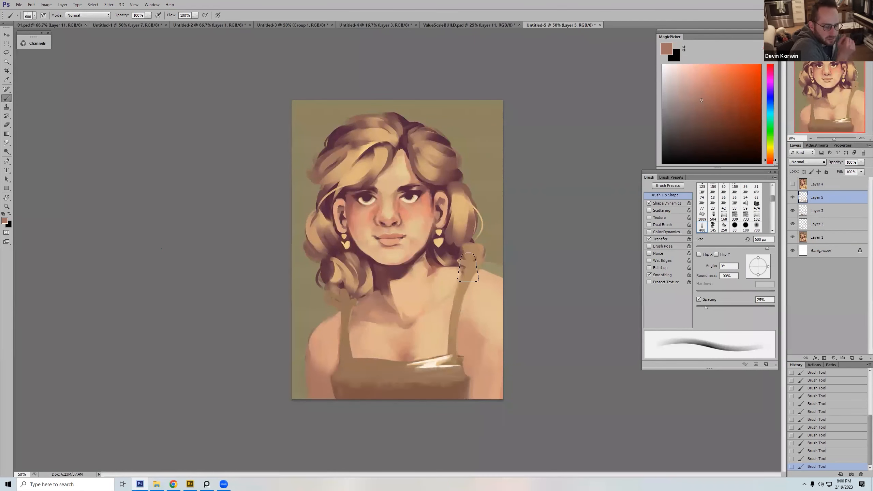
Step: Switch back to the 150 textured brush at 35 px, try a brown contour stroke down the right arm, and undo it
right_click(468, 268)
double_click(583, 357)
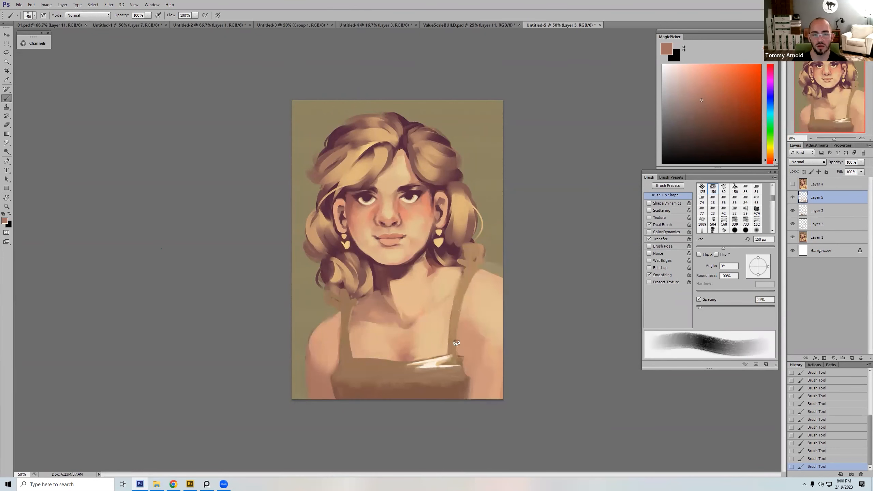
key("bracketleft")
key("bracketleft")
key("bracketleft")
key("bracketleft")
key("bracketleft")
key("bracketleft")
key("bracketleft")
key("bracketleft")
key("bracketleft")
key("bracketleft")
mouse_move(461, 309)
left_mouse_down()
mouse_move(495, 376)
mouse_move(492, 392)
left_mouse_up()
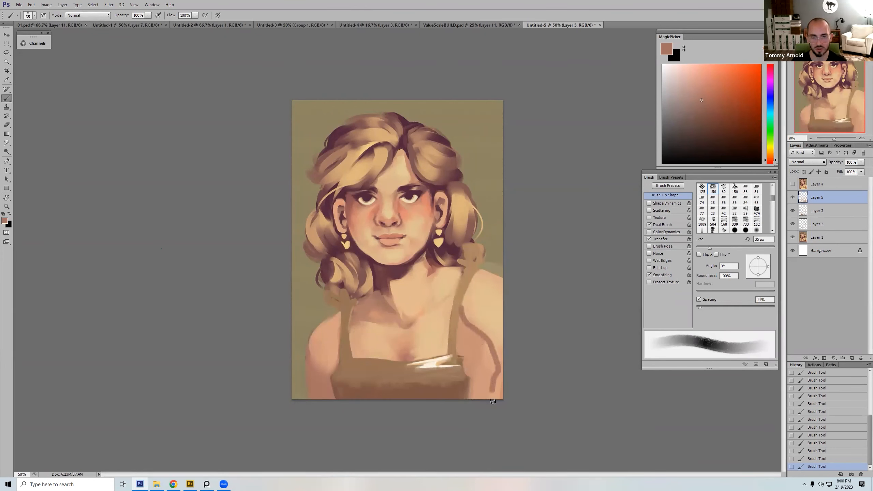
key("ctrl+z")
Step: Refine the left strap's upper edges with sampled skin tones and strap brown, reducing the brush to 10 px
left_click(356, 334, "alt")
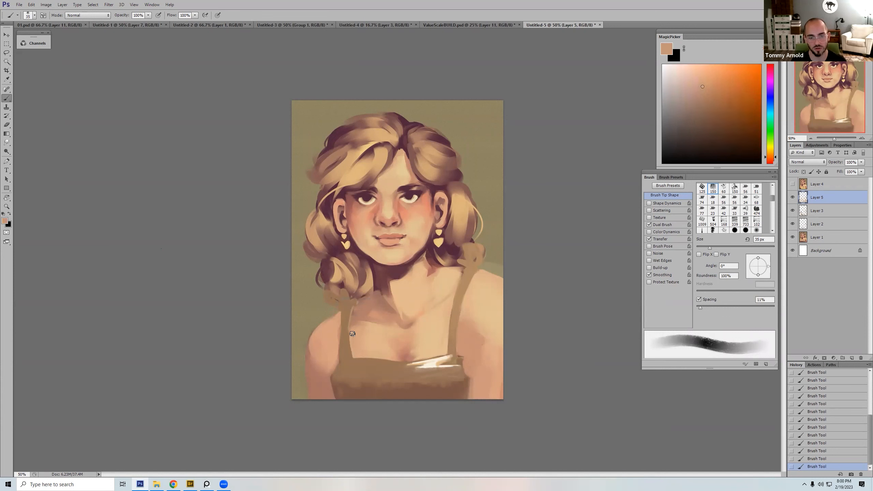
left_click(347, 318, "alt")
key("bracketleft")
key("bracketleft")
key("bracketleft")
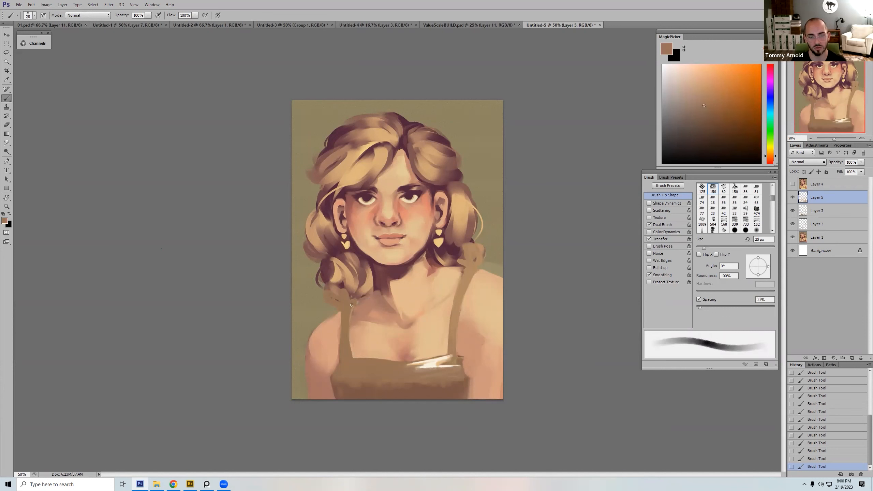
left_click(353, 314, "alt")
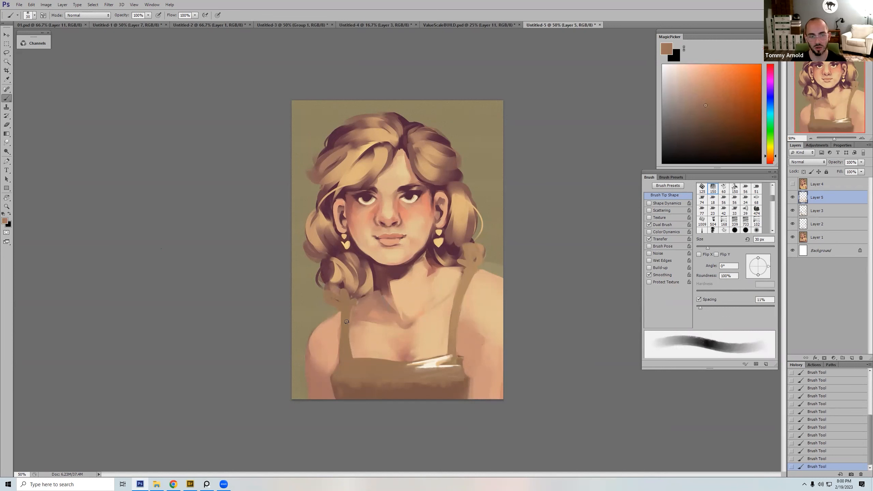
left_click(347, 322, "alt")
key("bracketleft")
left_click(339, 315, "alt")
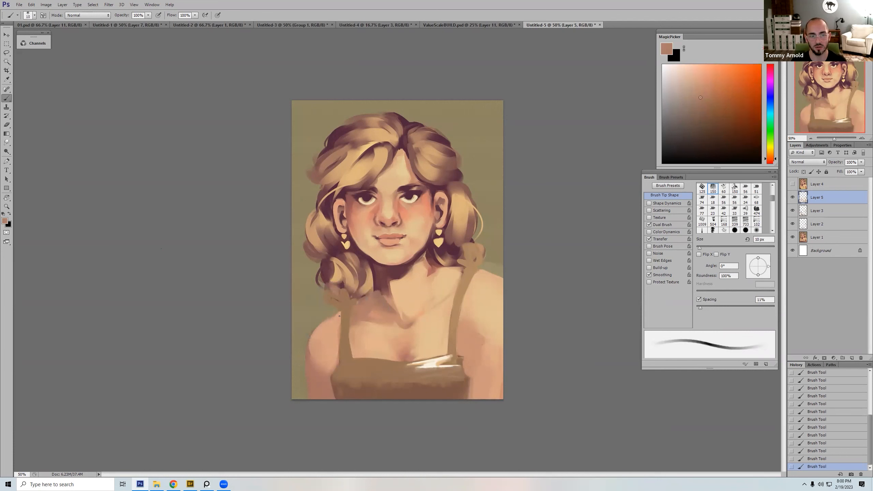
Step: Reshape the top edge of the left shoulder outside the strap with sampled background olive at 30 px
key("bracketright")
key("bracketright")
left_click(331, 320, "alt")
key("bracketright")
left_click(325, 310, "alt")
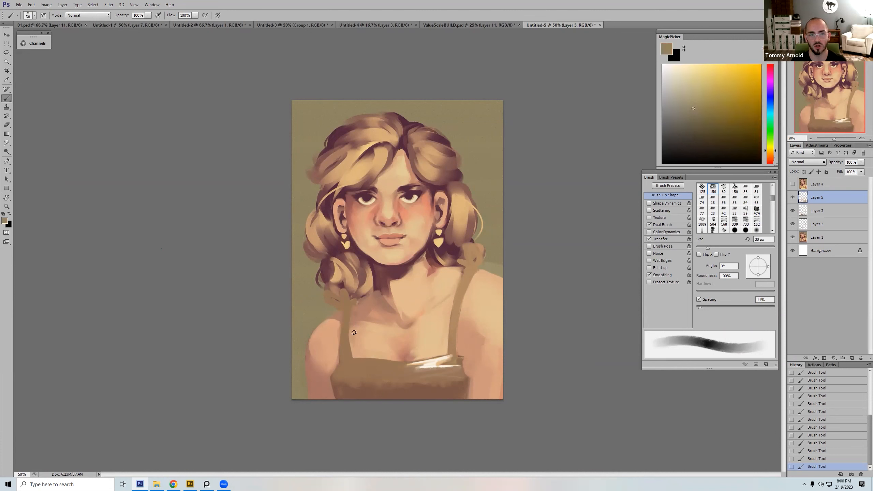
Step: Simplify the dark shadow beneath the left curls and beside the neck with sampled mid skin tones at 45 px
left_click(365, 295, "alt")
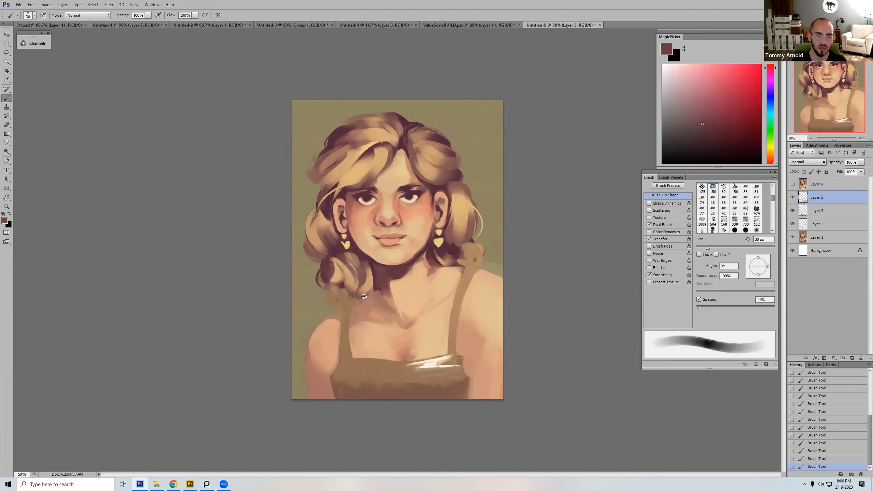
key("bracketright")
key("bracketright")
left_click(373, 298, "alt")
key("bracketleft")
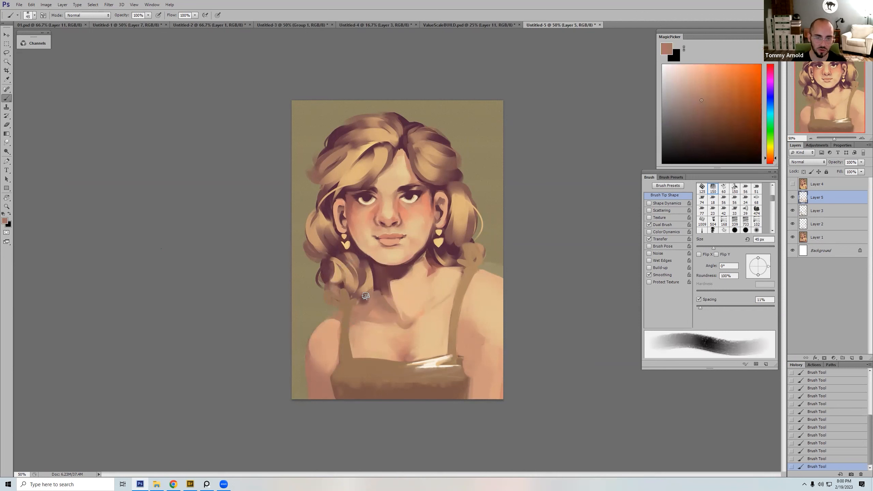
left_click(366, 289, "alt")
left_click_drag(367, 289, 363, 305)
left_click(371, 302, "alt")
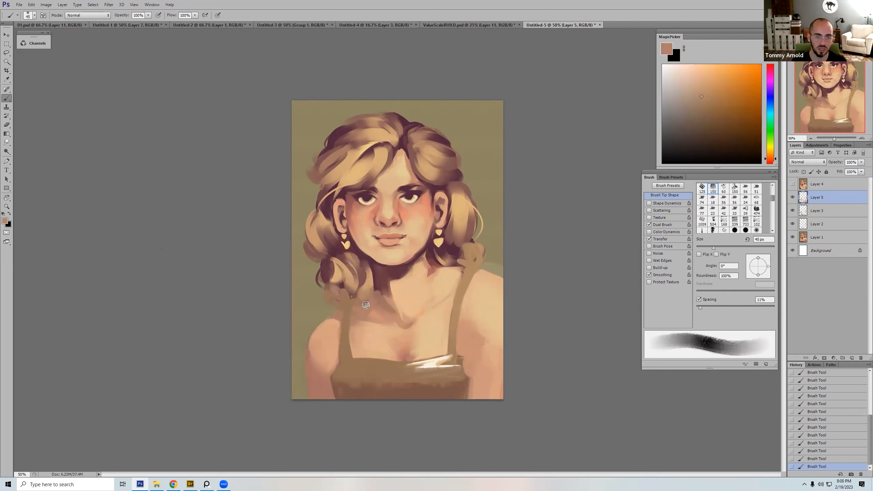
Step: Toggle Layer 5 off and on to compare, and keep blending the skin and hair edge below the left curls at 50 px
key("bracketright")
left_click(793, 197)
left_click(793, 197)
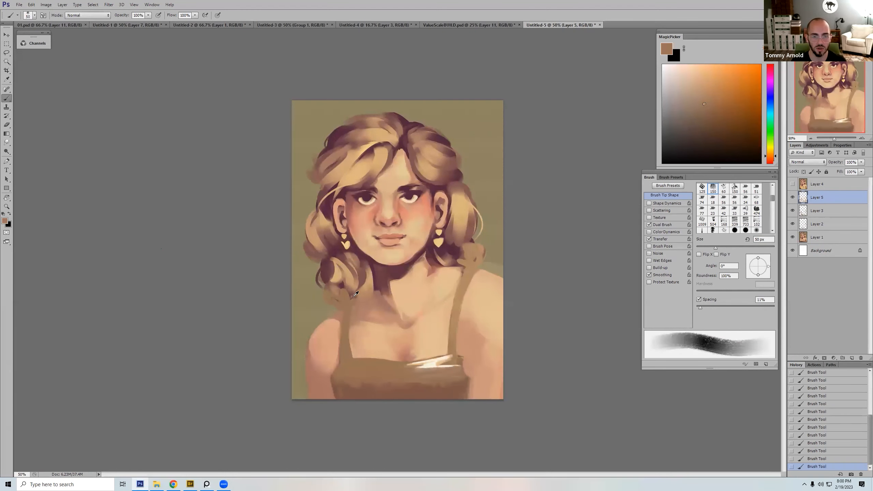
left_click(357, 298, "alt")
left_click(380, 265, "alt")
left_click(360, 298, "alt")
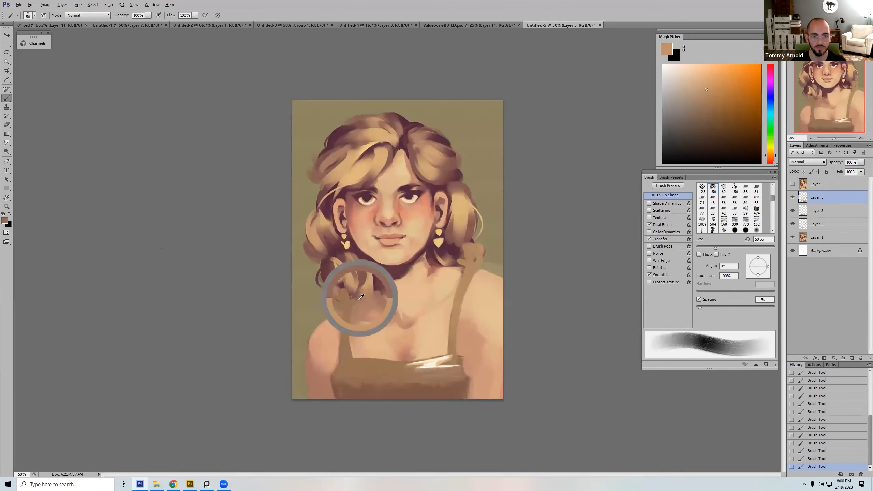
left_click(364, 298, "alt")
left_click(365, 309, "alt")
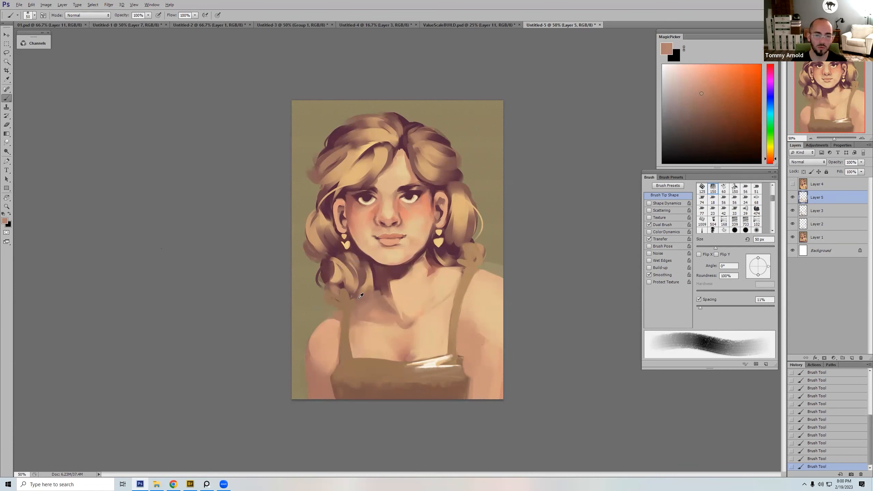
Step: Rework the lower ends of the left curls above the strap with sampled hair tones and dark purple at 40 px
left_click(356, 295, "alt")
left_click(346, 285, "alt")
key("bracketleft")
key("bracketleft")
key("bracketleft")
key("bracketleft")
key("bracketleft")
key("bracketleft")
key("bracketleft")
key("bracketleft")
key("bracketright")
left_click(347, 303, "alt")
key("bracketright")
key("bracketright")
key("bracketright")
key("bracketright")
key("bracketright")
left_click(344, 291, "alt")
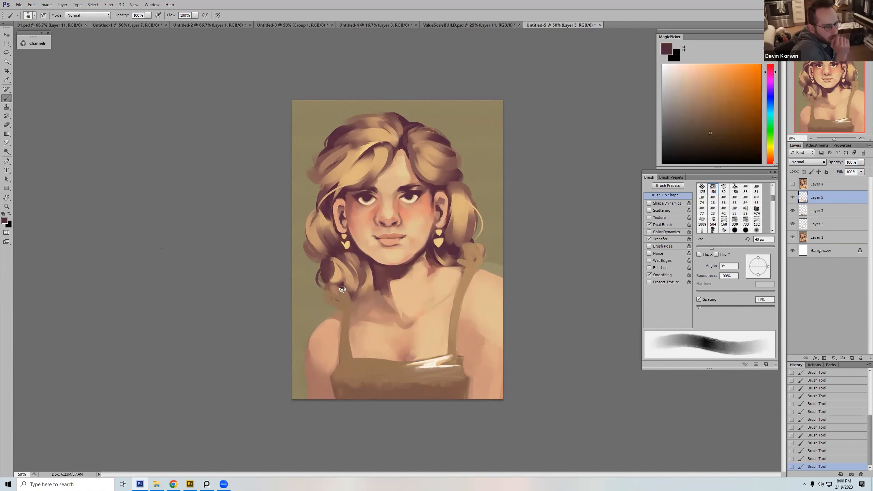
Step: Refine the lower tips of the left curls above the strap with sampled warm browns, varying the brush between 15 and 30 px
left_click(345, 294, "alt")
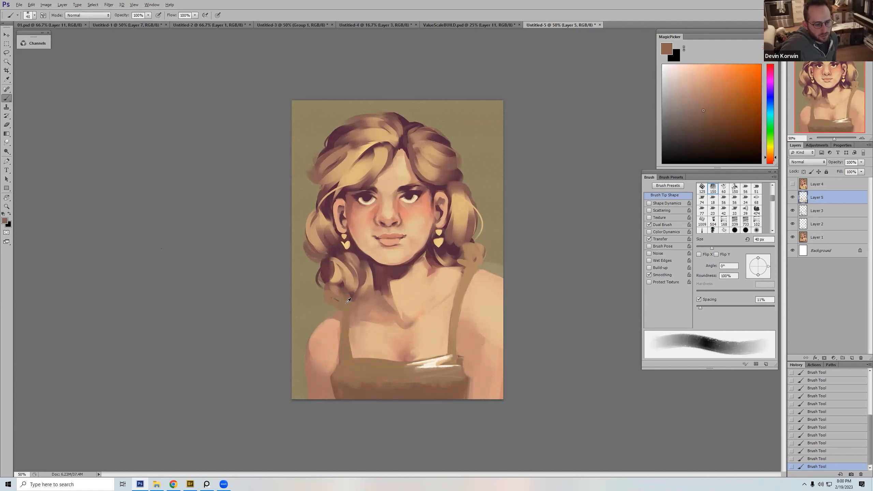
left_click(348, 309, "alt")
key("bracketleft")
key("bracketleft")
key("bracketleft")
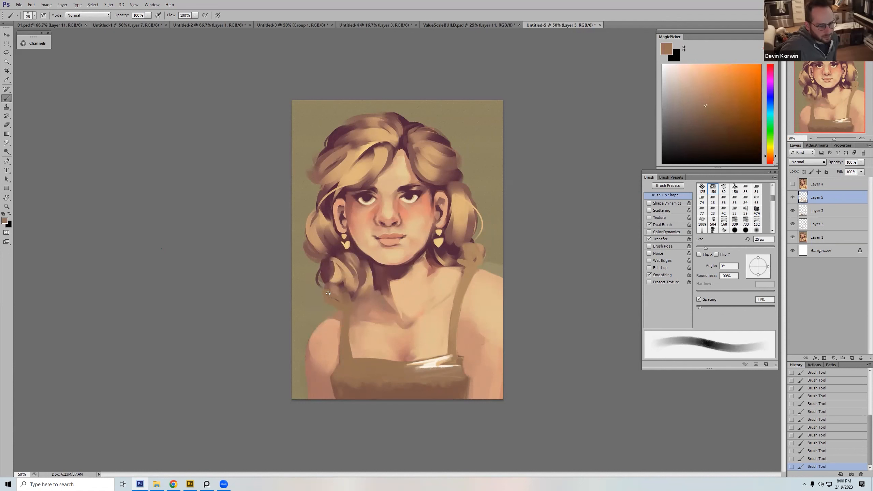
left_click(327, 283, "alt")
key("bracketleft")
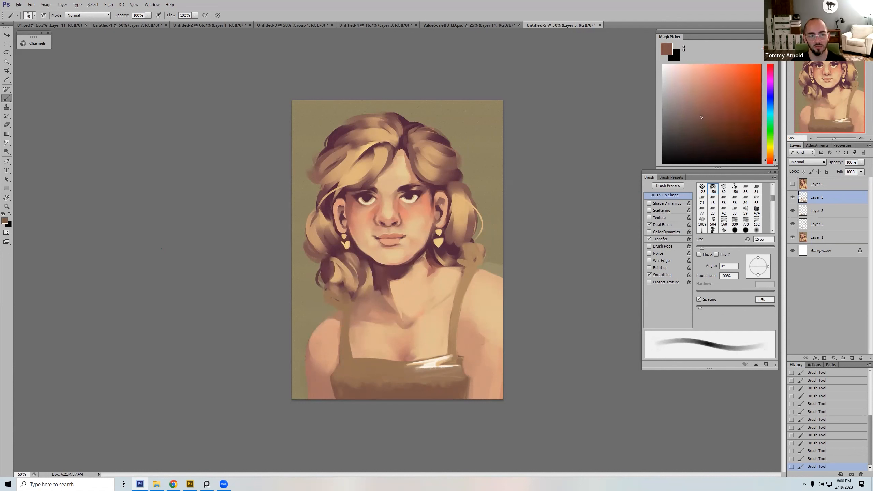
key("bracketright")
key("bracketright")
key("bracketright")
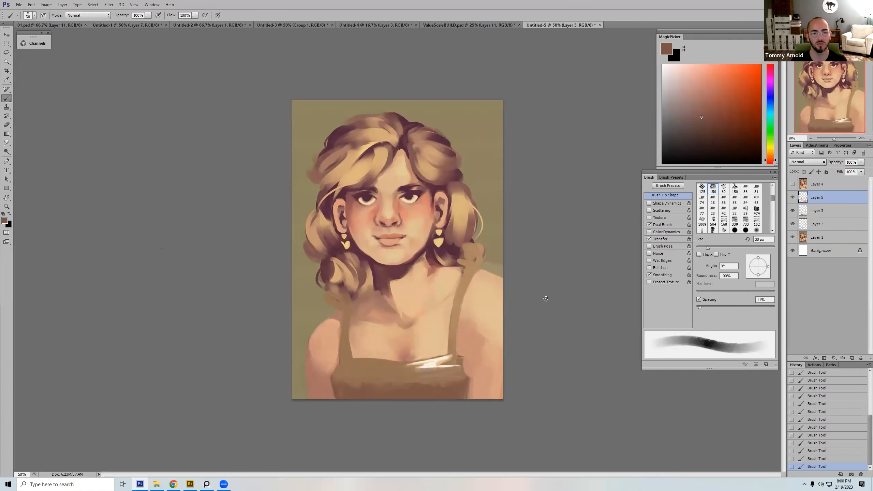
Step: Undo the test stroke beside the dress's right strap and clean the background above the right shoulder with sampled olive at 35 px
mouse_move(454, 352)
left_mouse_down()
mouse_move(446, 378)
mouse_move(465, 347)
left_mouse_up()
key("ctrl+z")
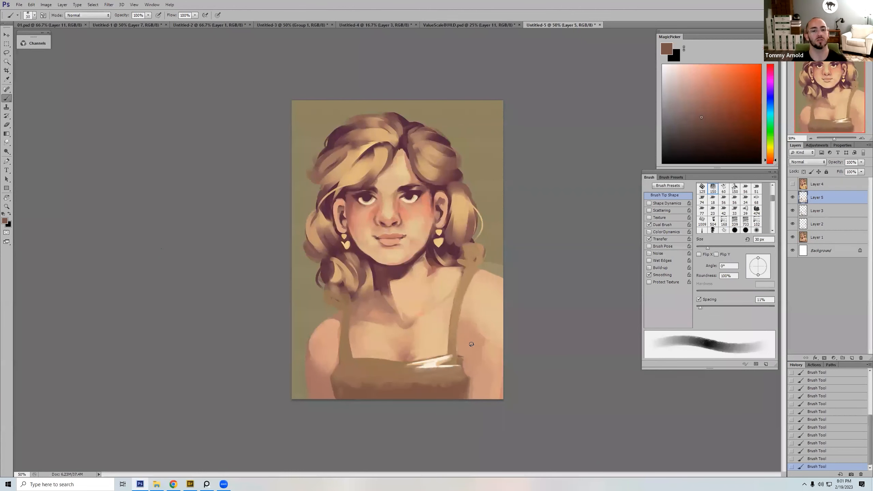
left_click(495, 261, "alt")
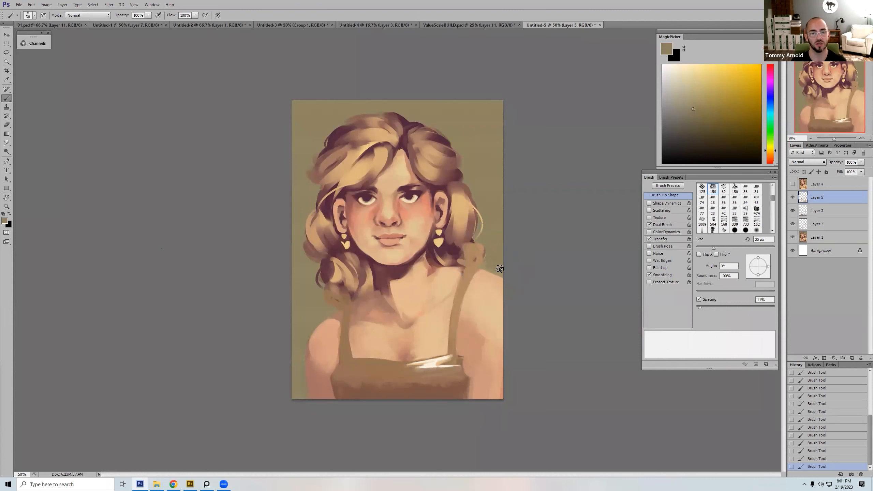
key("bracketright")
left_click(462, 185, "alt")
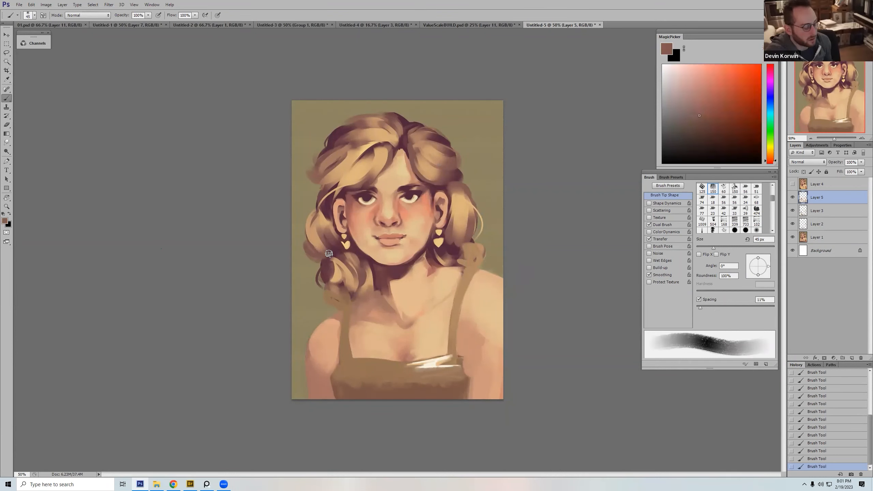
Step: Choose the 125 bristle brush and break up the outer edge of the left curls with sampled tan and dusty brown at 50 px
left_click(314, 230, "alt")
right_click(406, 160)
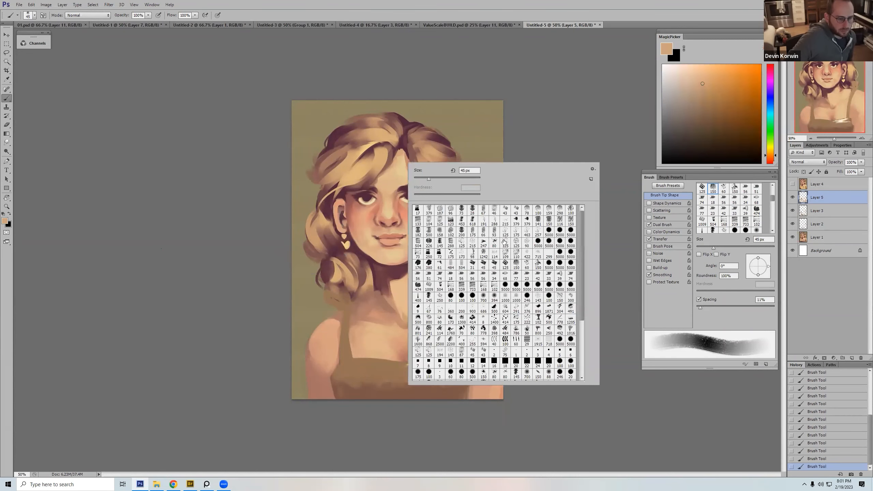
double_click(515, 231)
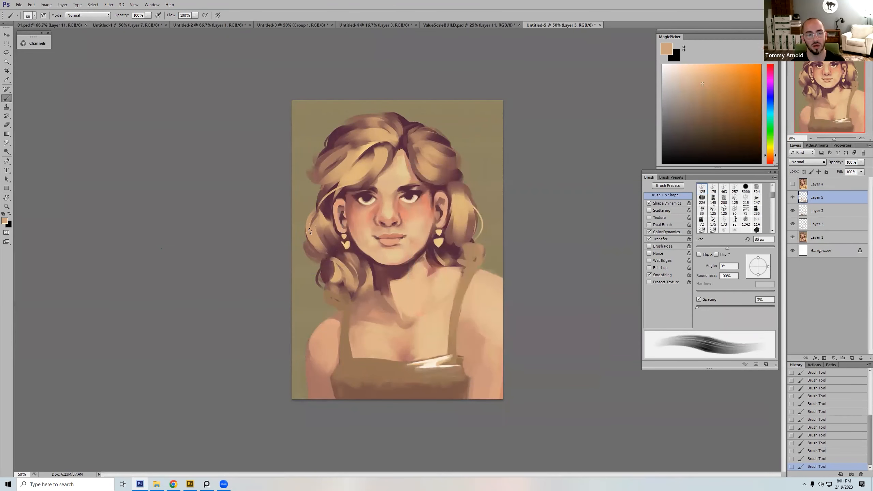
left_click(314, 252, "alt")
key("bracketright")
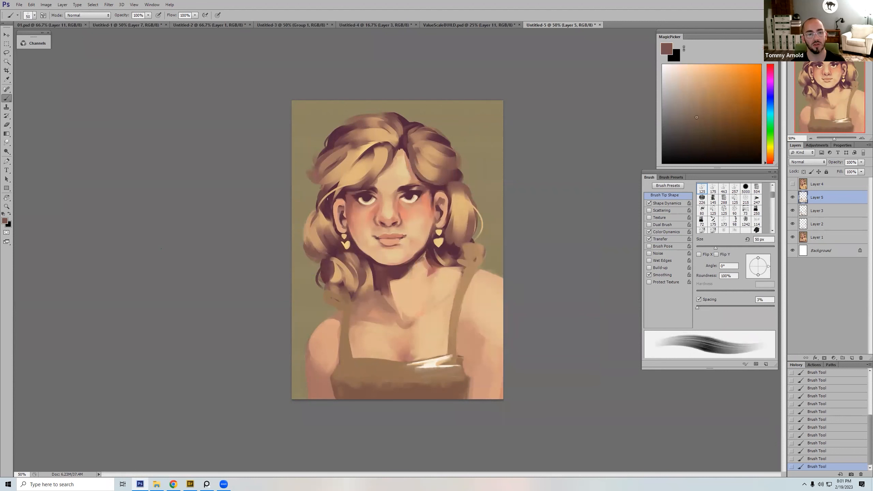
left_click(309, 237, "alt")
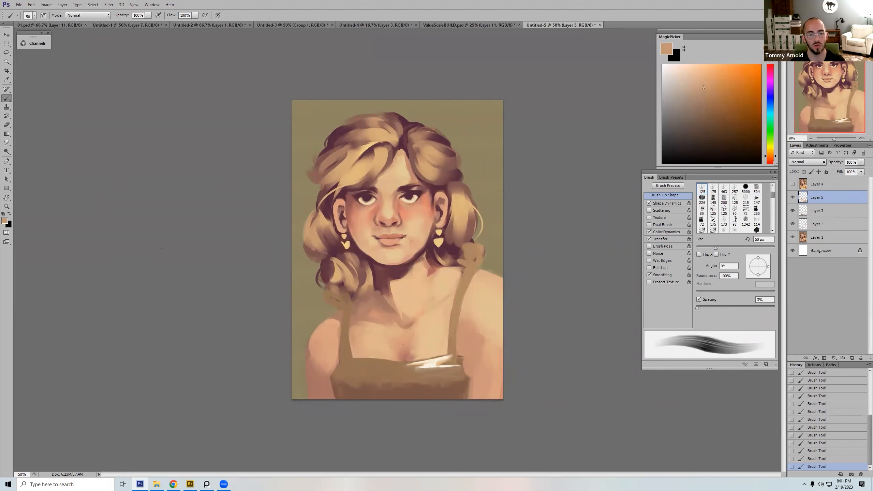
Step: Add soft strand texture to the right-side hair and the crown with sampled golden and reddish-brown tones at 70 px
left_click(455, 195, "alt")
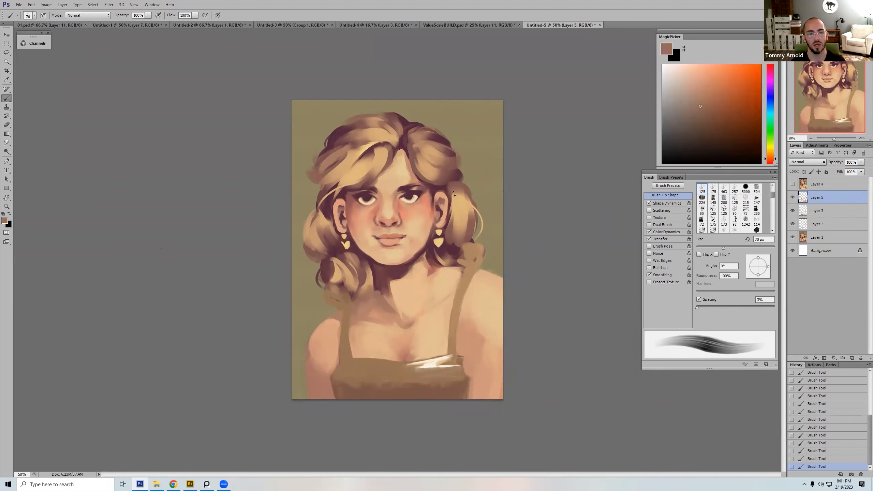
left_click(460, 199, "alt")
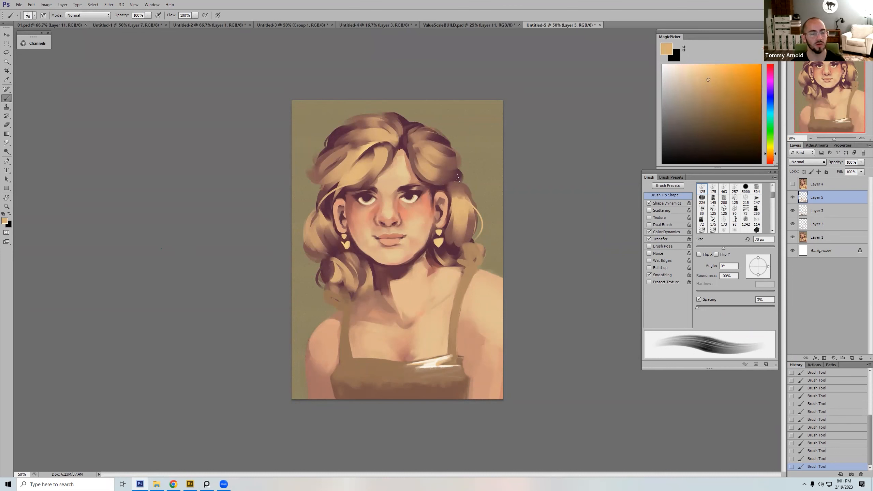
left_click(416, 148, "alt")
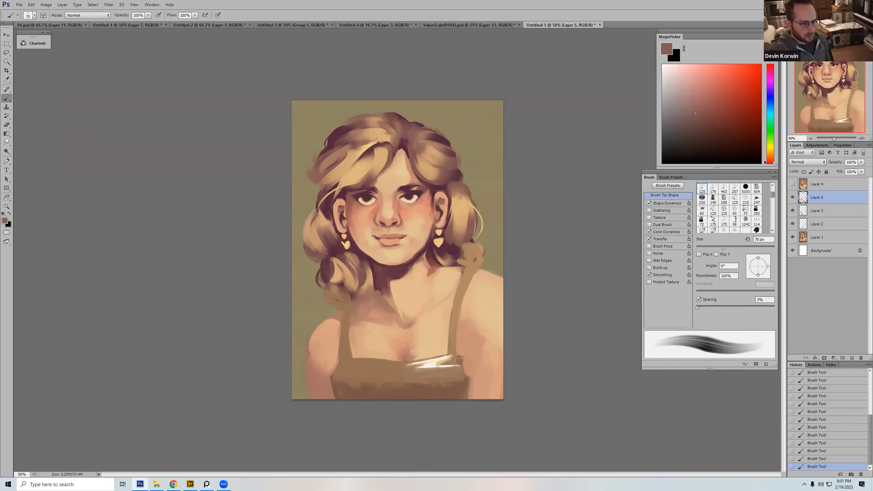
left_click(384, 142, "alt")
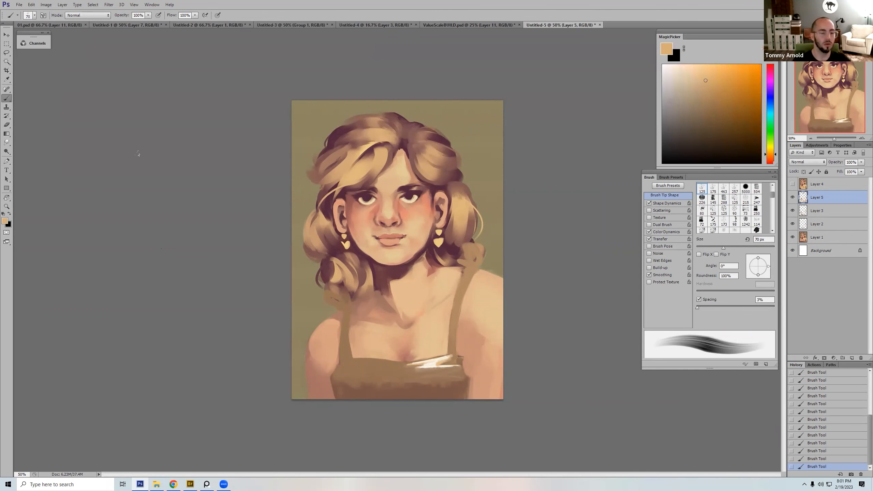
Step: Switch to the PureRef board, show all submissions, and check the dark figure entry in the upper row
left_click(207, 484)
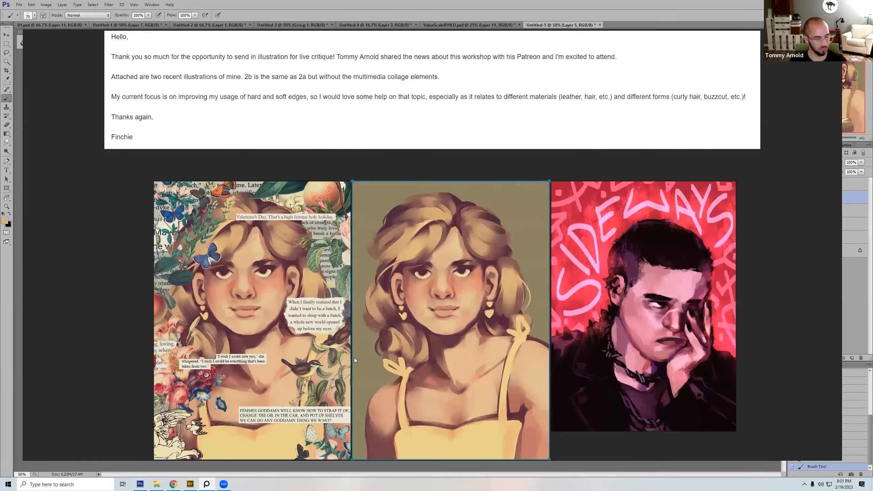
left_click(136, 390)
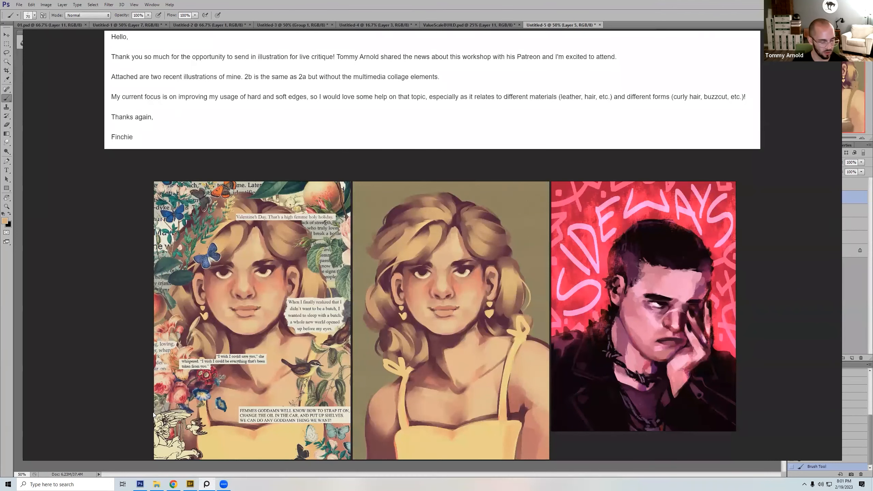
key("space")
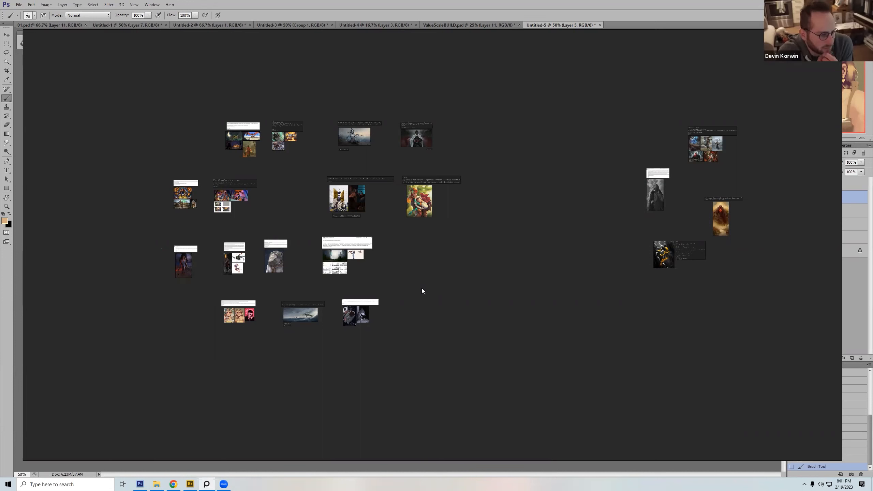
left_click_drag(391, 113, 474, 161)
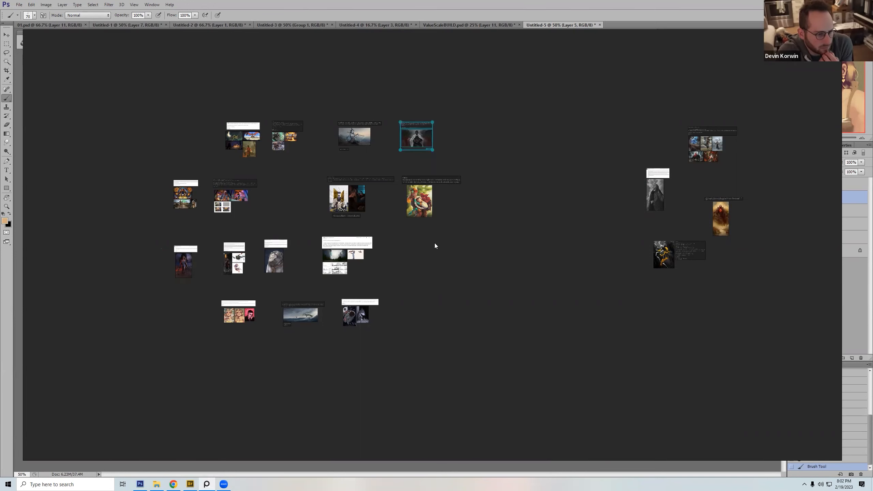
left_click(415, 139)
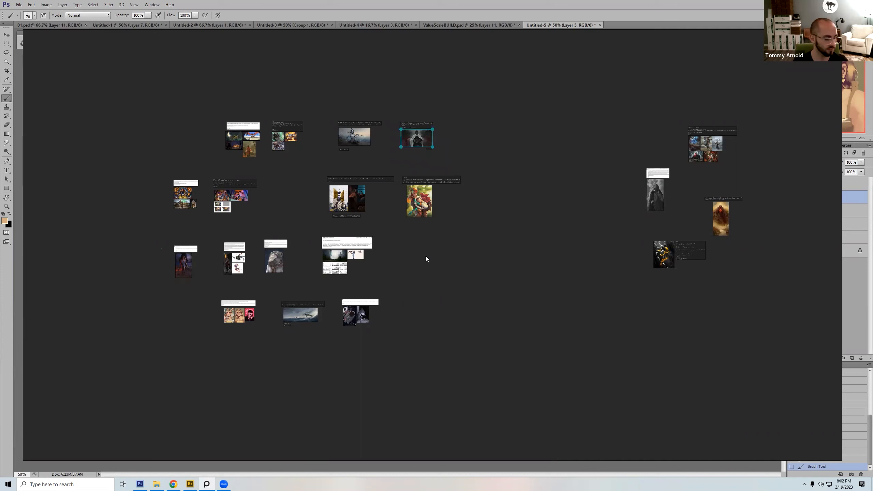
left_click(399, 225)
Step: Select the seated blue elf submission with its note, fill the view with it, and select the illustration
left_click_drag(337, 157, 385, 99)
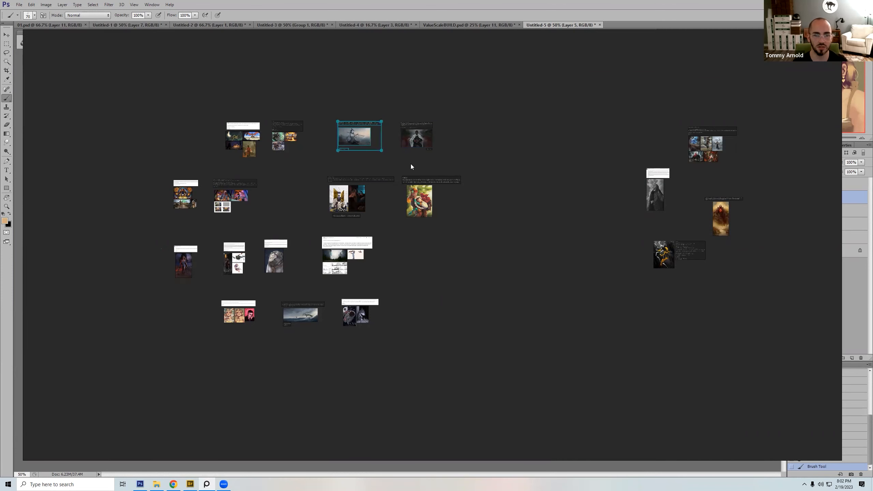
key("space")
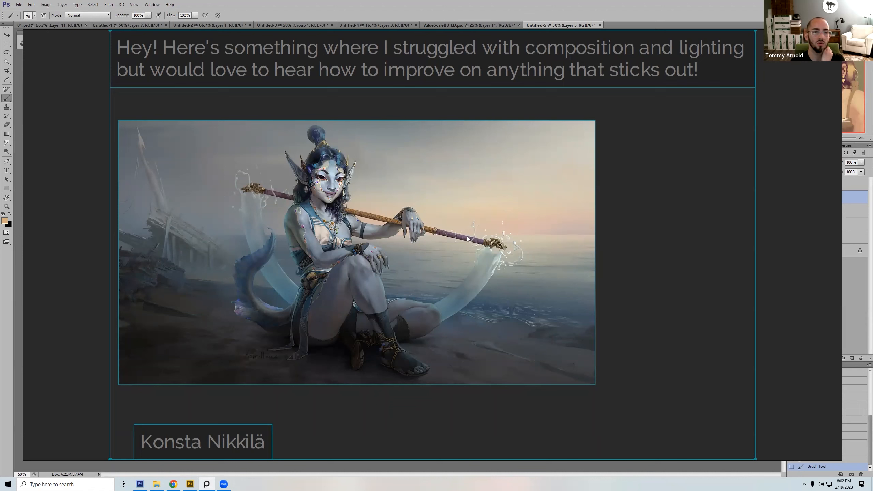
left_click(415, 234)
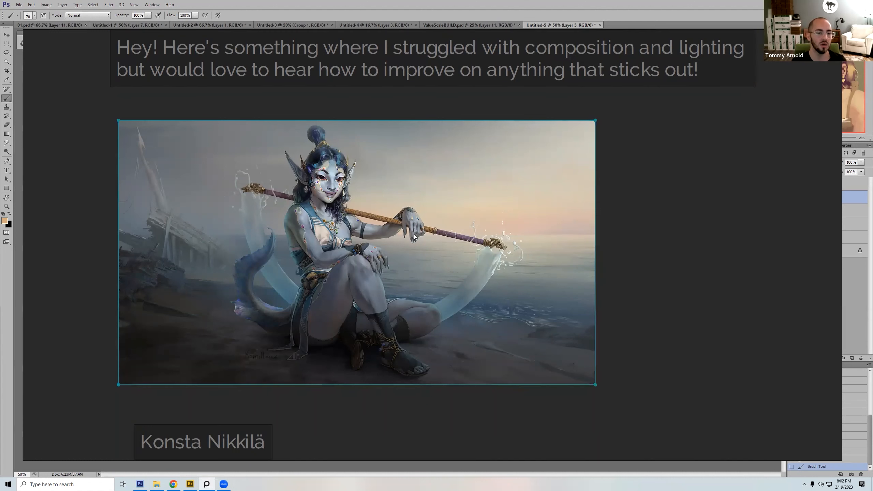
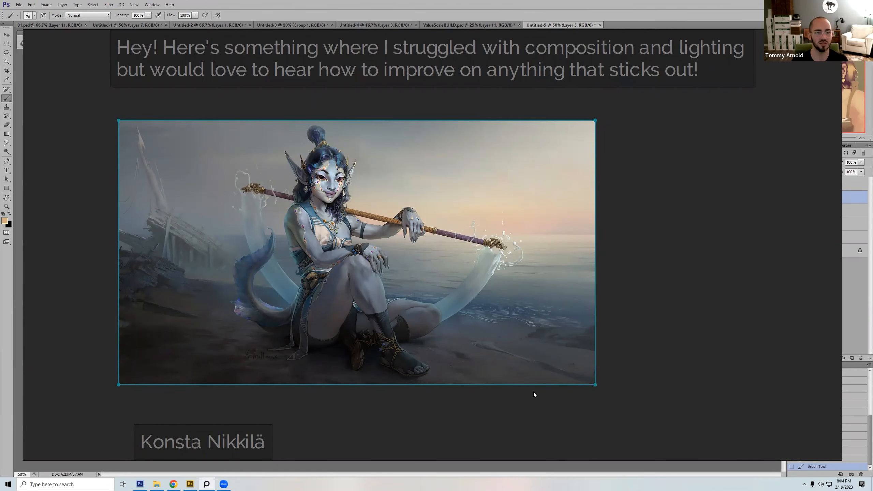
Step: Fill the view with the seated blue elf illustration for inspection, and return to the overview of all submissions
double_click(510, 369)
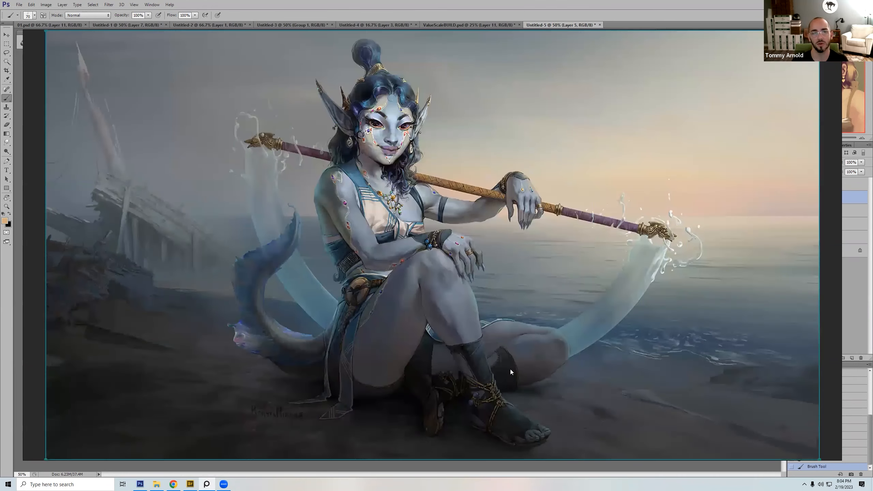
double_click(459, 305)
left_click_drag(367, 137, 592, 150)
left_click(493, 201)
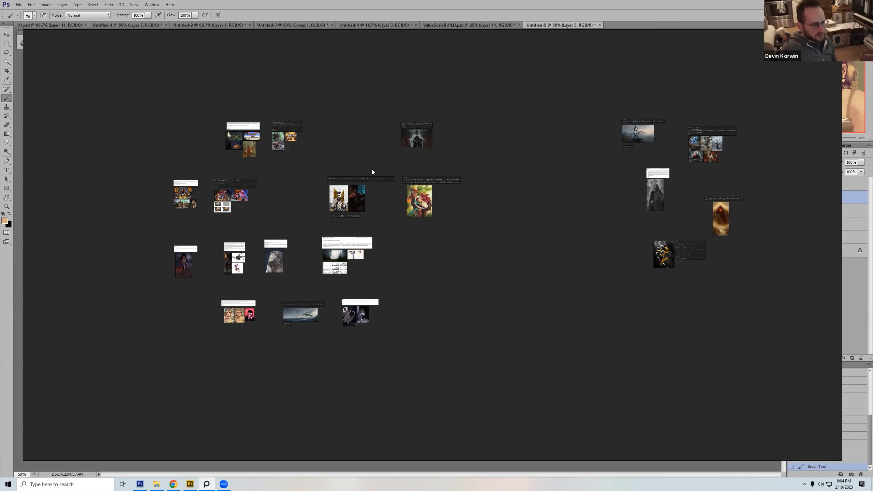
Step: Copy the dark figure illustration from the upper row of the board and paste it into a new Photoshop document
left_click(422, 138)
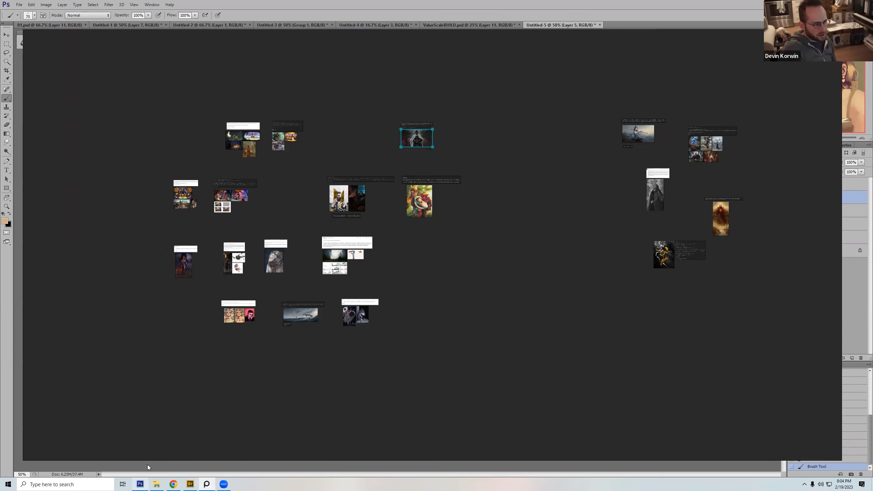
left_click(140, 484)
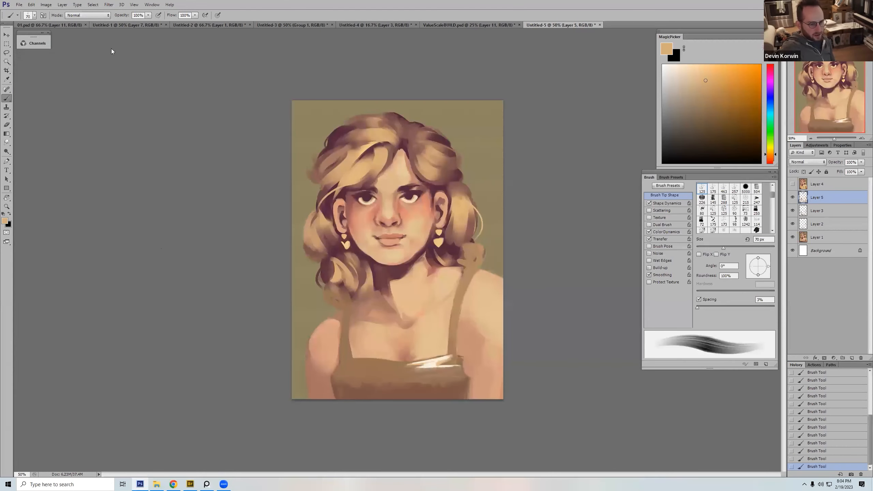
key("ctrl+n")
left_click(505, 135)
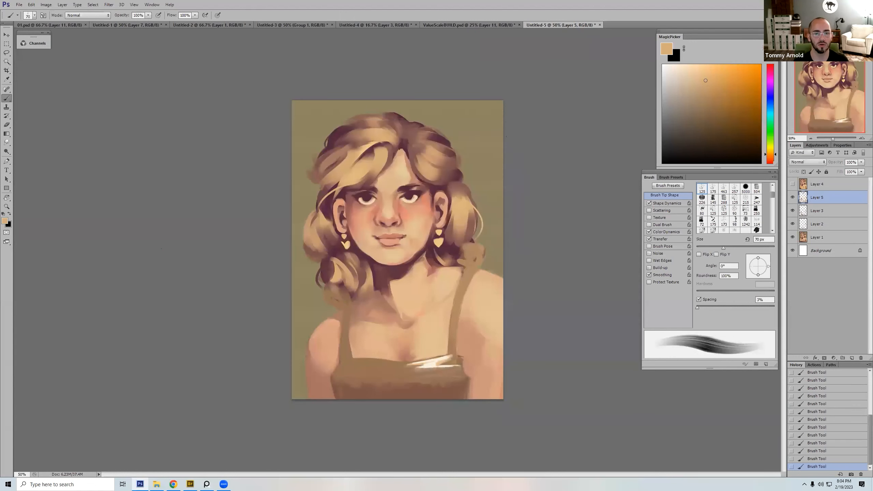
key("ctrl+minus")
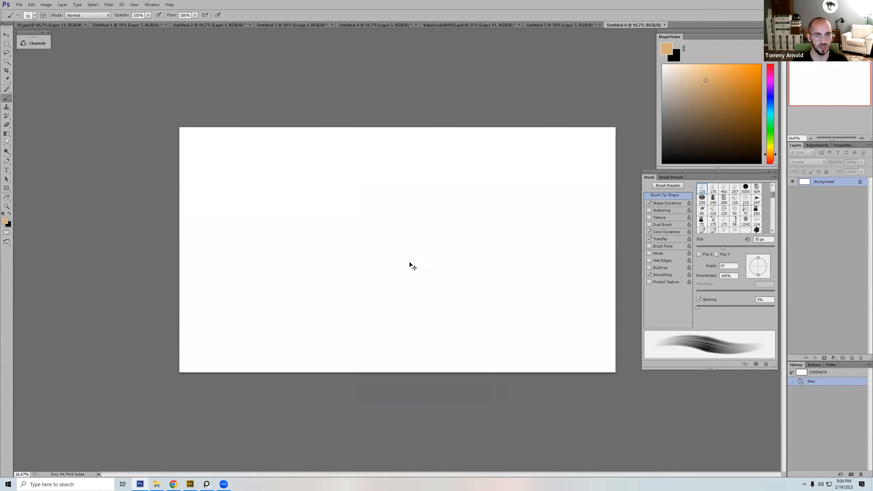
key("ctrl+v")
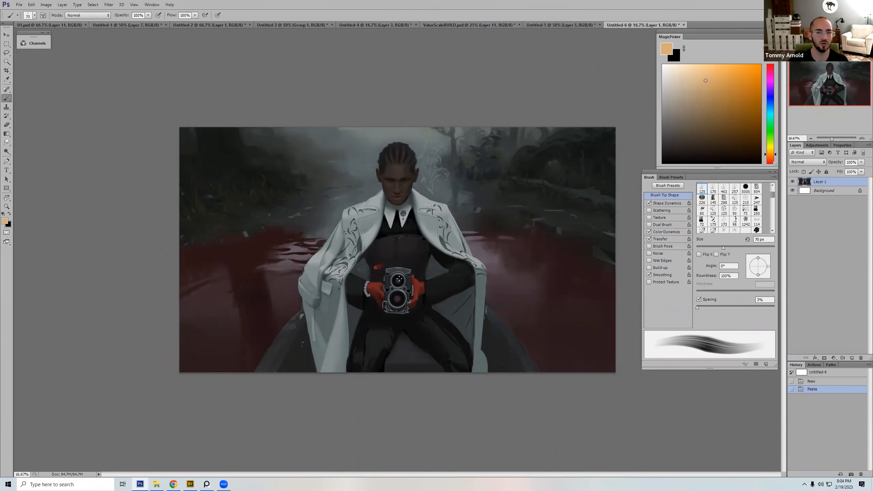
Step: Add a layer above the pasted illustration, set its blending mode to Darker Color, and choose the 175 bristle brush
left_click(852, 358)
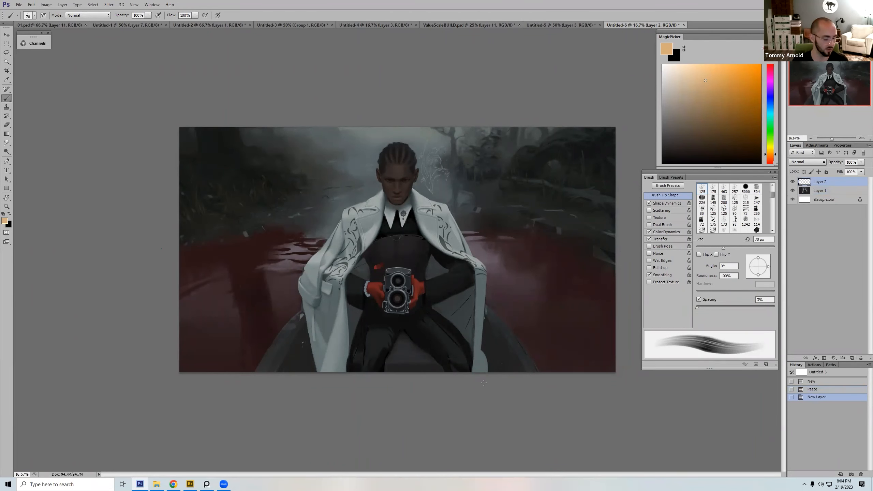
right_click(426, 228)
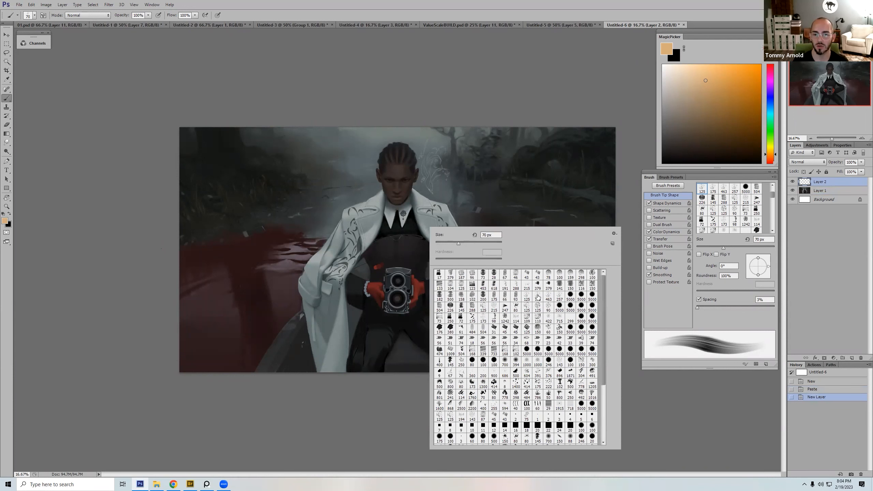
double_click(536, 295)
left_click(808, 162)
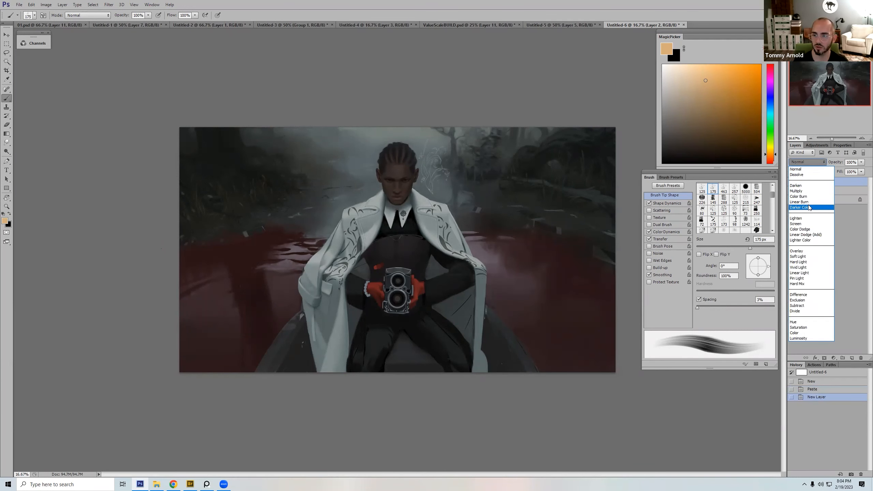
left_click(810, 206)
Step: Mute the white coat on both sides with sampled dark grey, using a 400 px brush at 40% opacity
left_click(436, 267, "alt")
key("bracketright")
key("4")
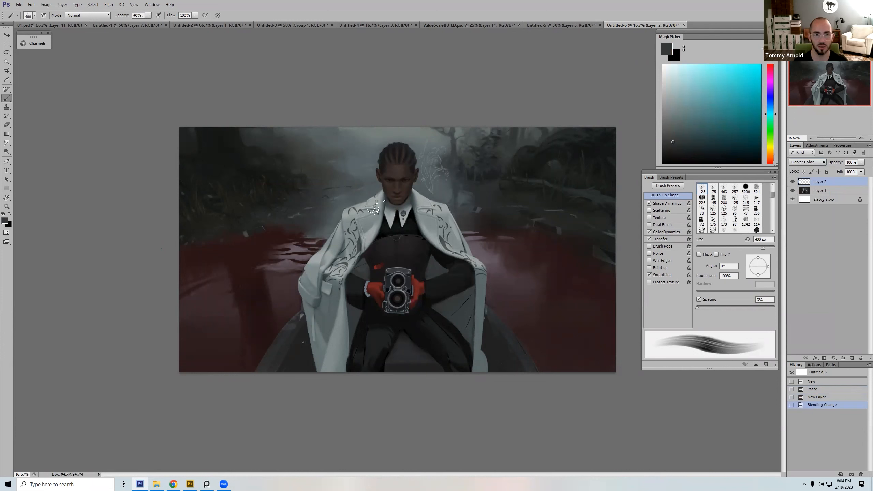
key("bracketright")
key("bracketright")
key("bracketright")
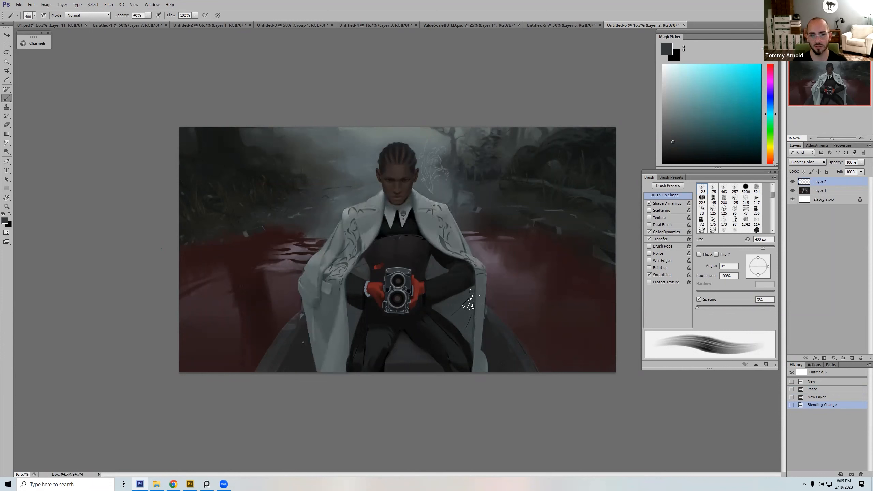
left_click(438, 245)
Step: Erase excess grey around the coat with the textured 150 brush, enlarging it from 80 to 175 px
key("e")
right_click(476, 173)
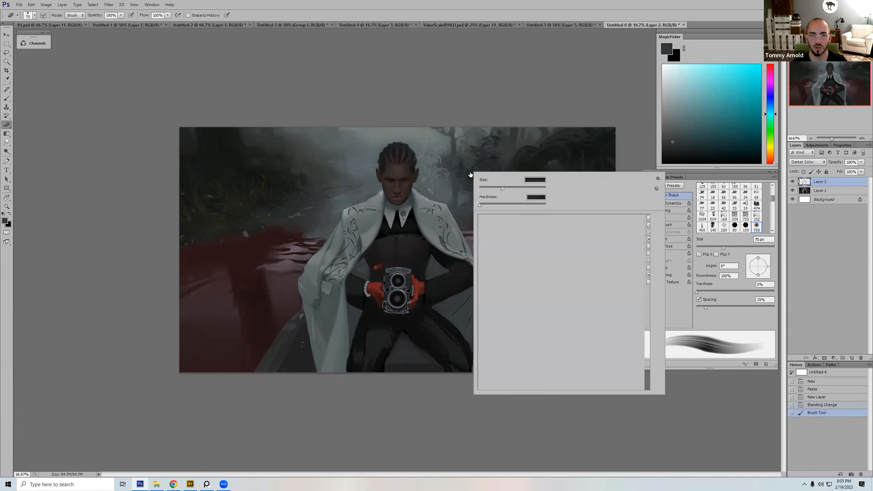
double_click(581, 274)
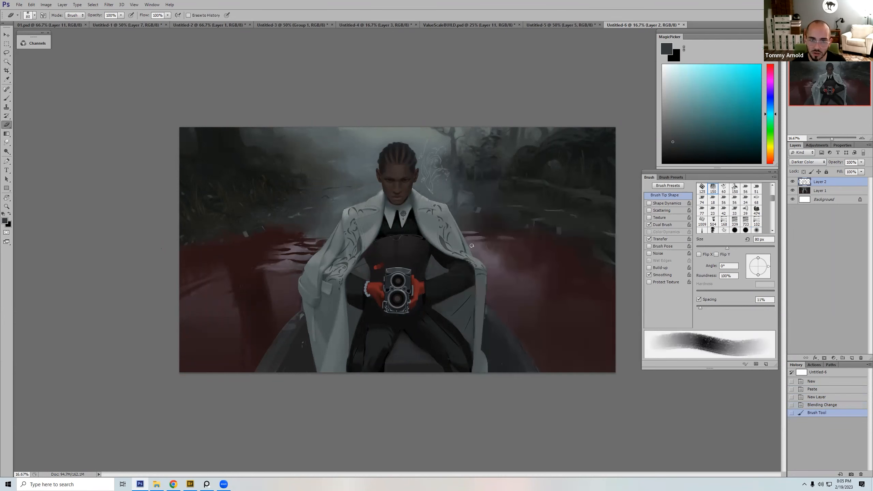
left_click_drag(486, 260, 488, 264)
key("bracketright")
key("bracketright")
key("bracketright")
key("bracketright")
key("bracketright")
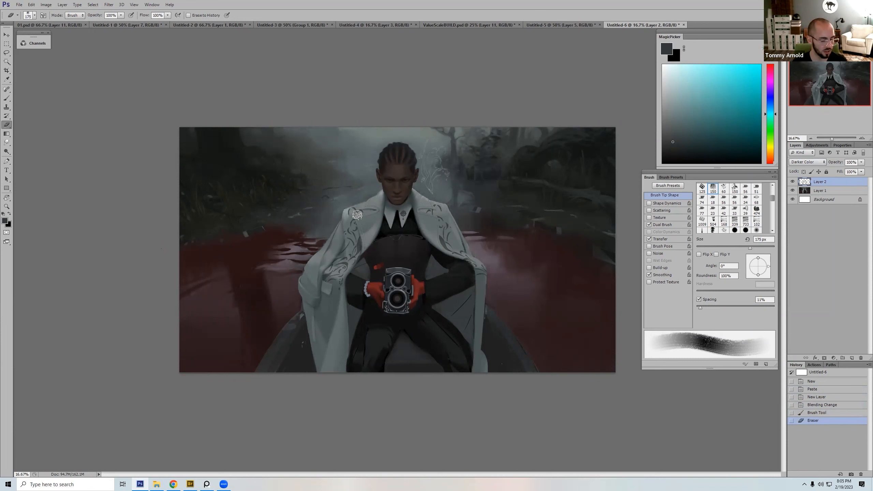
Step: Add a new paint layer with white as the foreground colour and choose the textured 247 brush
key("b")
left_click(852, 358)
key("d")
key("x")
right_click(514, 195)
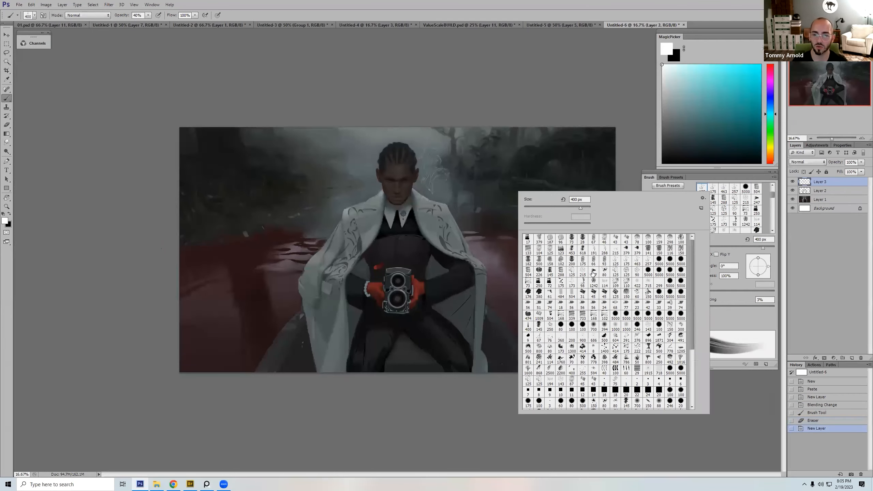
double_click(591, 271)
Step: Try a white highlight stroke on the coat collar beside the neck at 90 px, and undo it
key("x")
key("x")
key("bracketleft")
key("bracketleft")
key("bracketleft")
key("bracketleft")
key("bracketleft")
key("bracketleft")
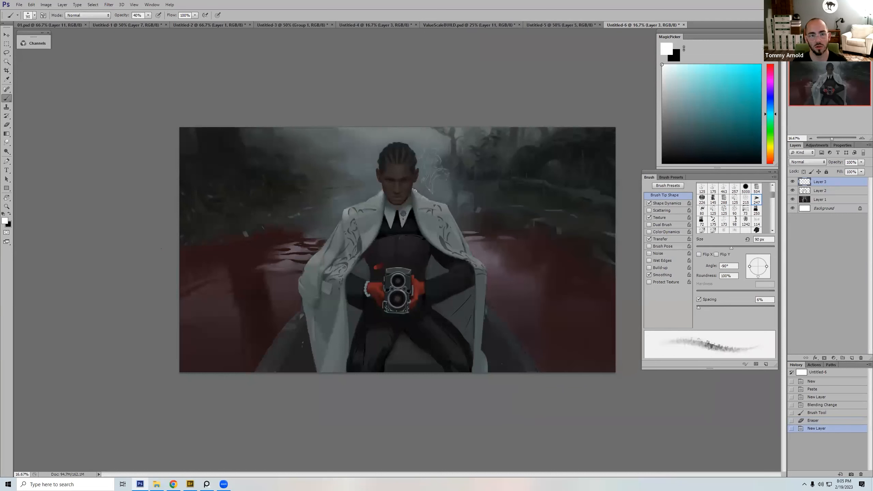
left_click(419, 194)
key("0")
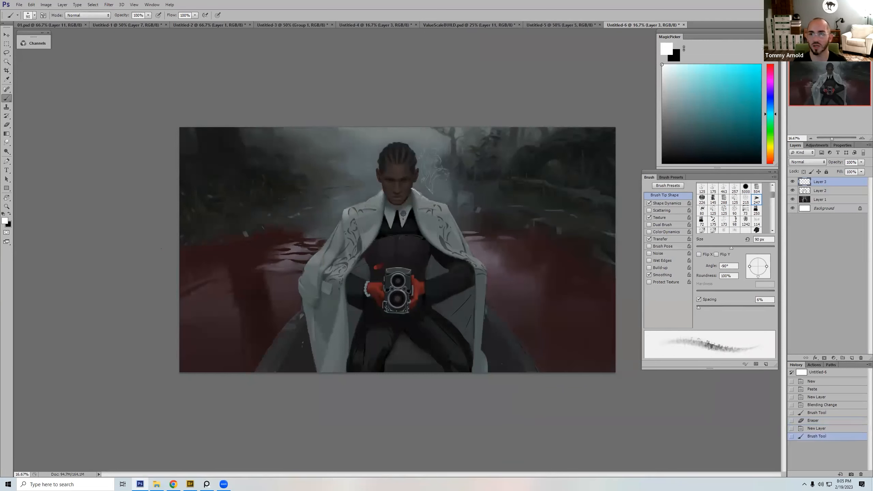
key("ctrl+z")
Step: Paint sampled dark red over the pale water reflections on both sides of the figure at 400 px and 50% opacity
key("bracketright")
key("bracketright")
key("bracketright")
key("bracketright")
key("bracketright")
key("bracketright")
key("bracketright")
key("bracketright")
left_click(278, 242, "alt")
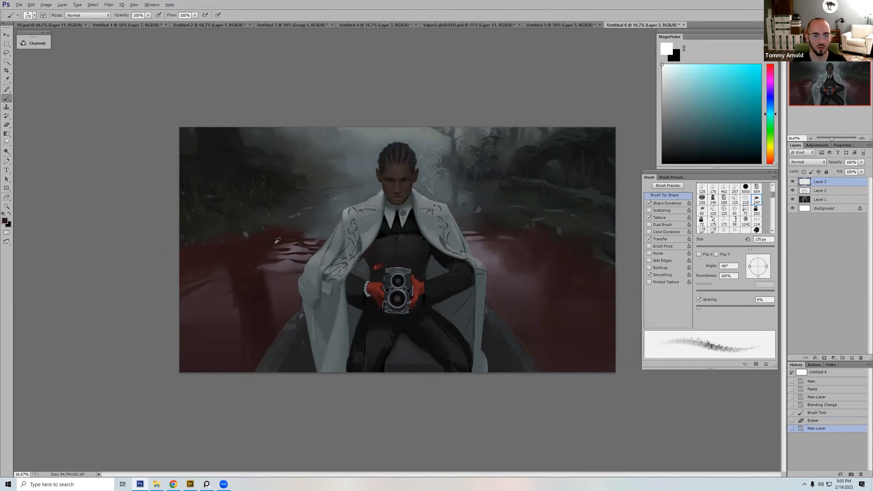
key("5")
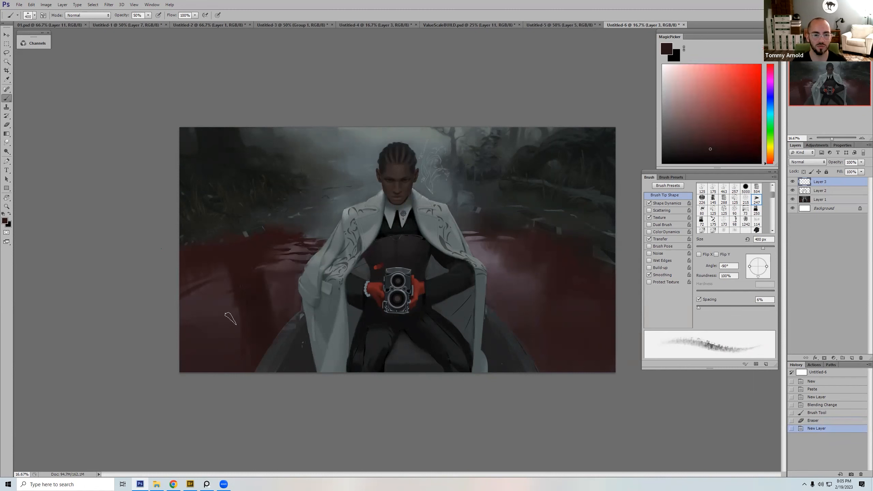
left_click_drag(198, 398, 478, 240)
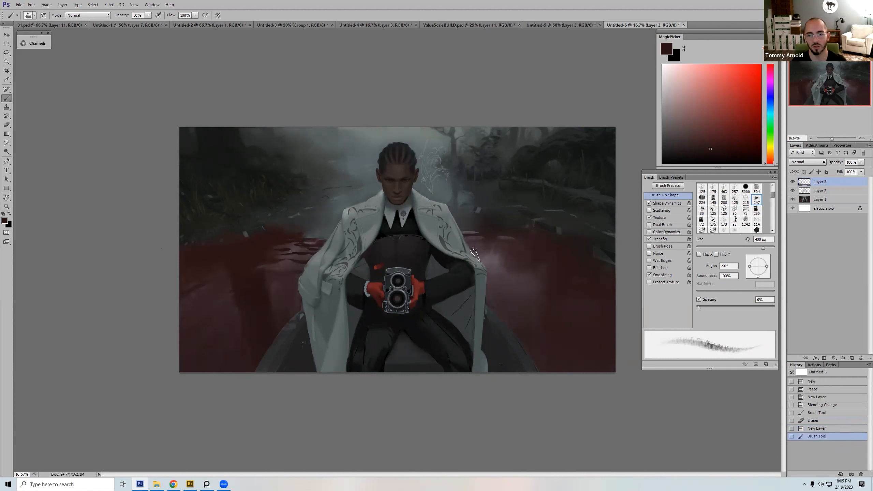
mouse_move(482, 251)
left_mouse_down()
mouse_move(492, 270)
mouse_move(489, 300)
mouse_move(507, 288)
left_mouse_up()
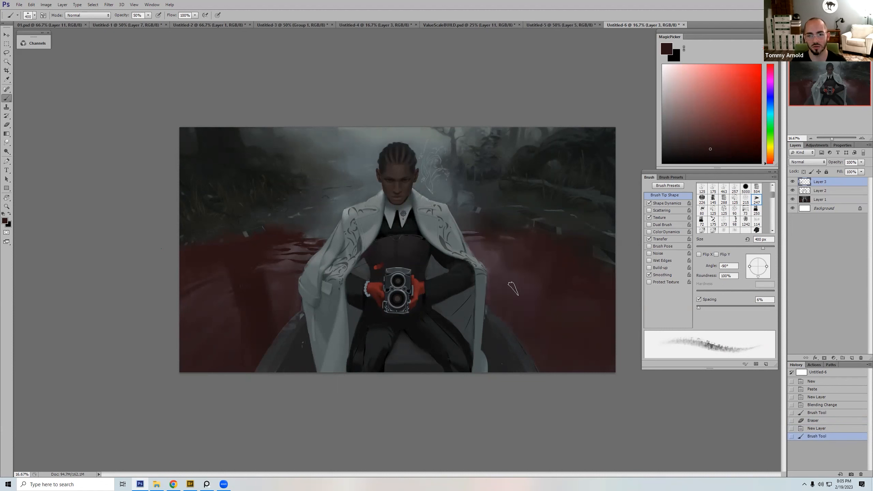
Step: Erase the red paint spilling onto the coat's right-hand sleeve edge at 175 px
key("e")
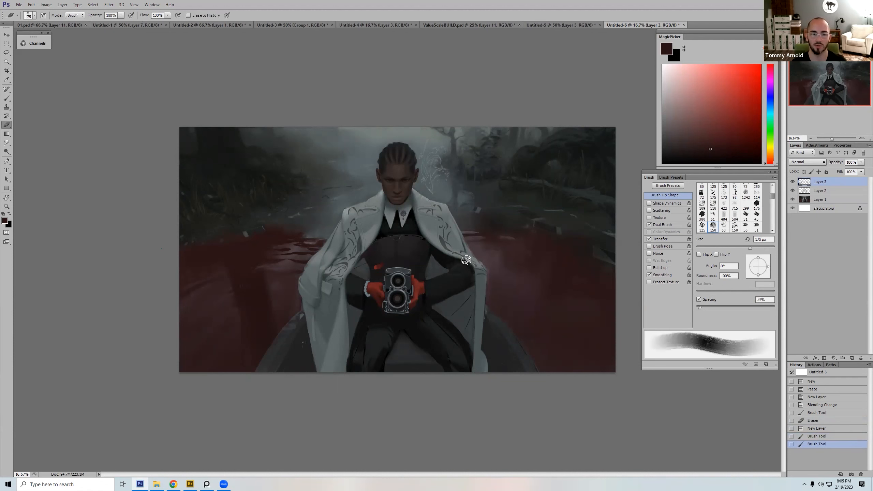
left_click_drag(463, 243, 472, 278)
key("b")
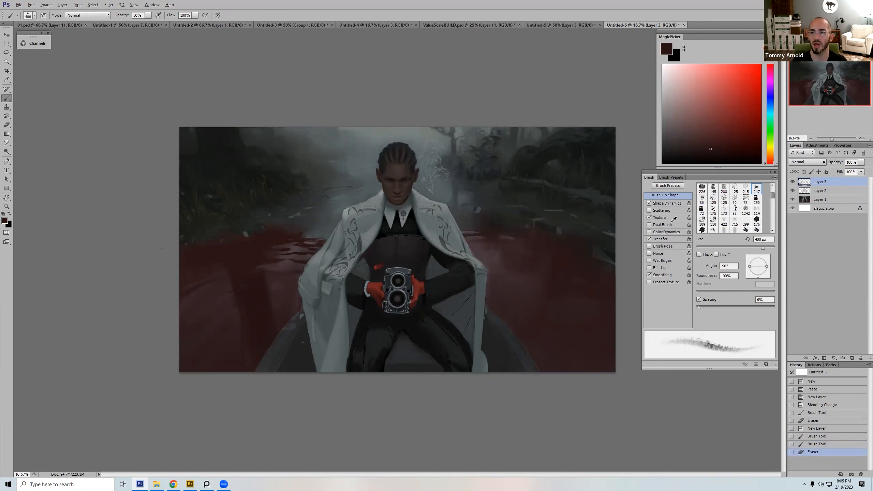
Step: Pick a deeper, more saturated dark red and repaint the water to the right of the figure at 700 px
left_click(287, 238, "alt")
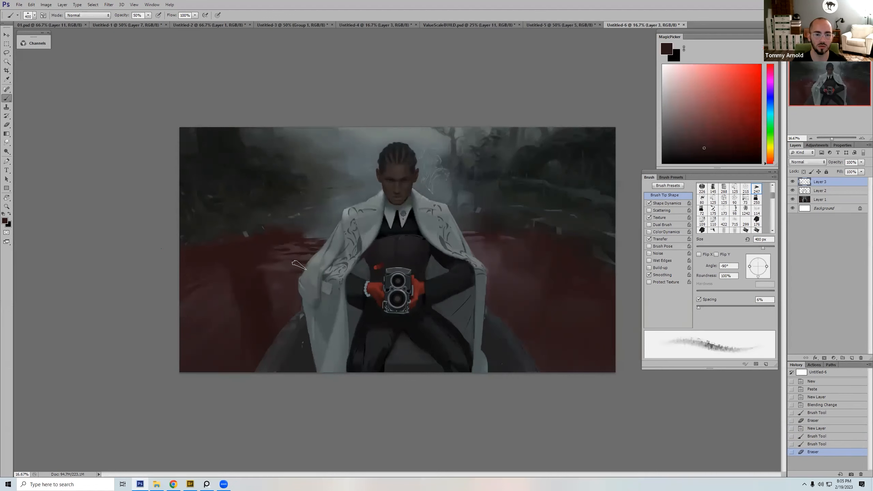
left_click_drag(257, 275, 290, 263)
mouse_move(712, 65)
left_mouse_down()
mouse_move(725, 106)
mouse_move(722, 143)
mouse_move(745, 150)
left_mouse_up()
key("bracketright")
key("bracketright")
key("bracketright")
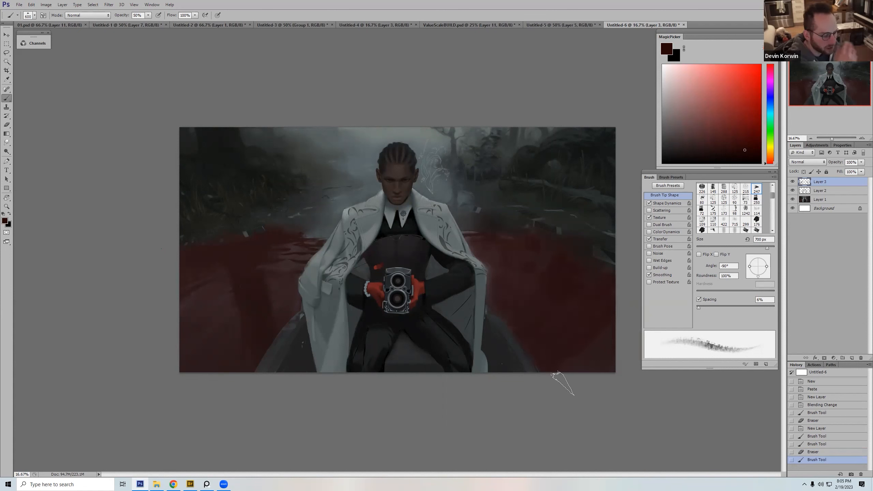
Step: Extend the deep red over the water to the left of the figure and along the boat edge at 400 px
key("bracketleft")
key("bracketleft")
key("bracketleft")
mouse_move(324, 252)
left_mouse_down()
mouse_move(304, 251)
mouse_move(290, 238)
mouse_move(305, 242)
left_mouse_up()
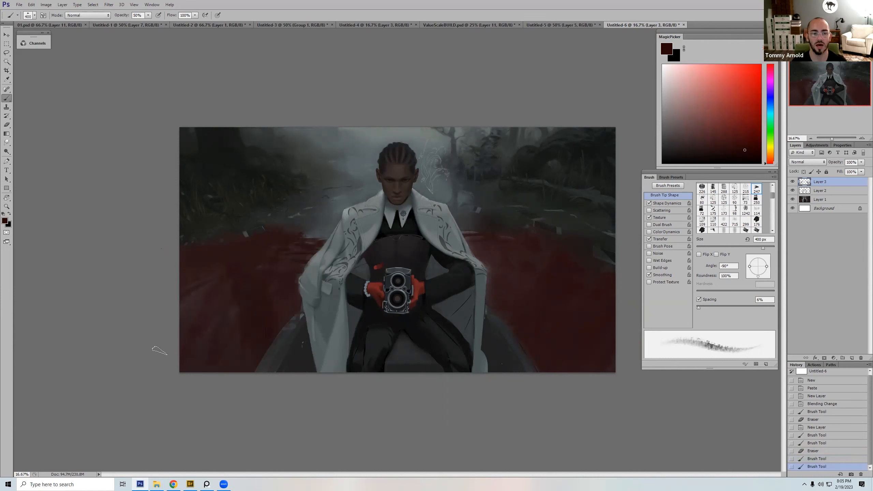
mouse_move(252, 271)
left_mouse_down()
mouse_move(274, 302)
mouse_move(272, 336)
left_mouse_up()
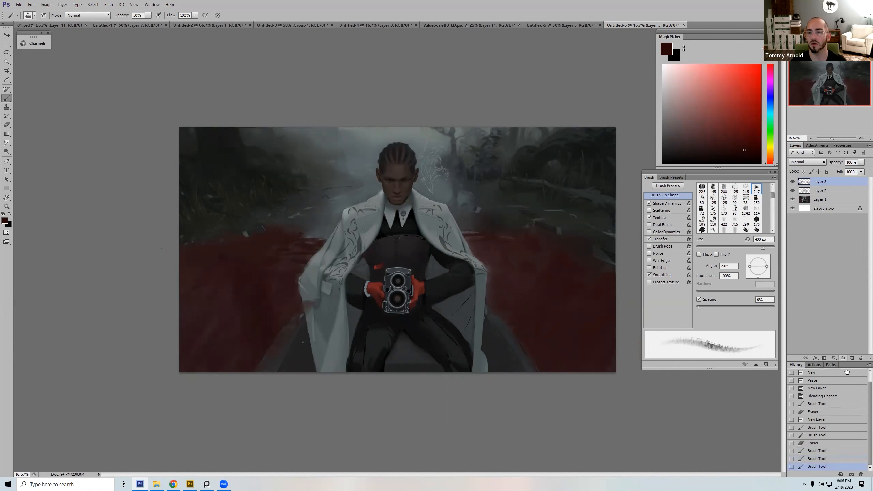
Step: Add a new layer and paint white highlights along the left side of the collar with the tapered 400 brush at 60 px
left_click(851, 359)
key("d")
key("x")
right_click(436, 148)
double_click(449, 282)
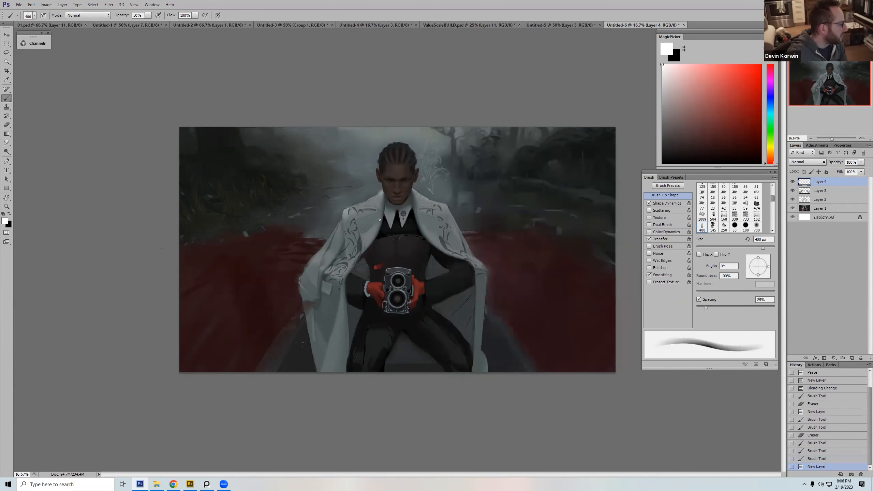
left_click_drag(379, 194, 381, 192)
left_click_drag(368, 203, 380, 195)
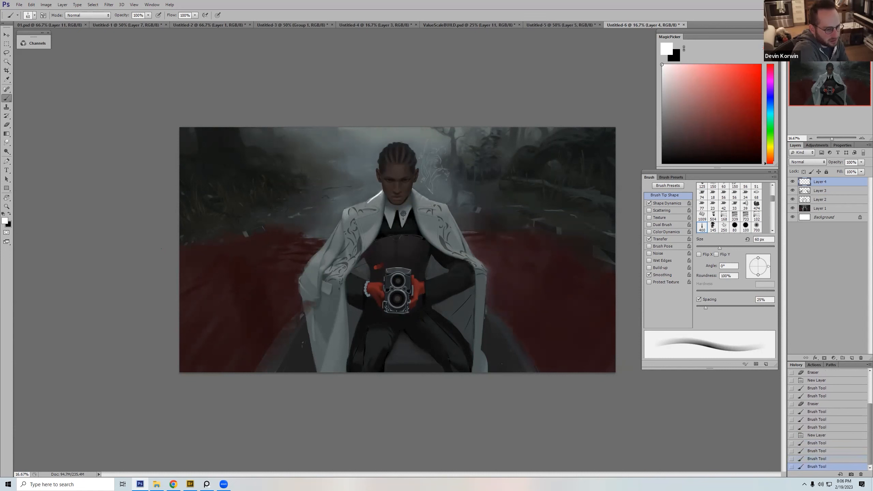
Step: Brighten the coat's left shoulder with white strokes, varying the brush size up to 100 px
key("bracketright")
key("bracketright")
key("bracketright")
key("bracketright")
left_click_drag(375, 198, 347, 209)
key("bracketleft")
key("bracketleft")
key("bracketleft")
key("bracketleft")
key("bracketleft")
key("bracketright")
key("bracketright")
key("bracketright")
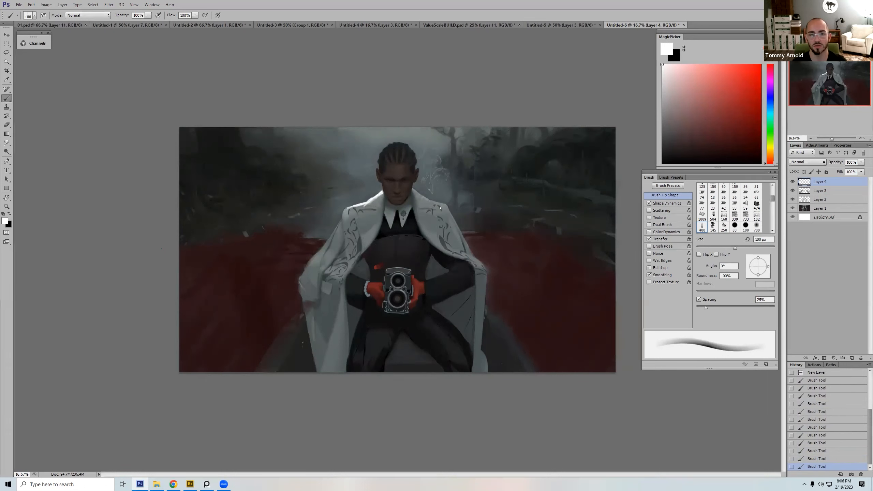
Step: Select the textured 247 brush and rework the left side of the face in sampled brown tones at 125 px and 45 px
right_click(394, 150)
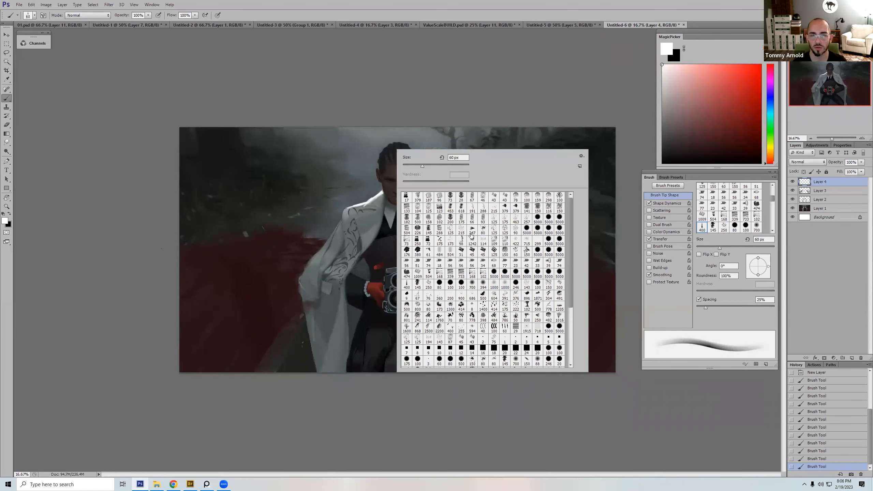
double_click(471, 229)
left_click(376, 172, "alt")
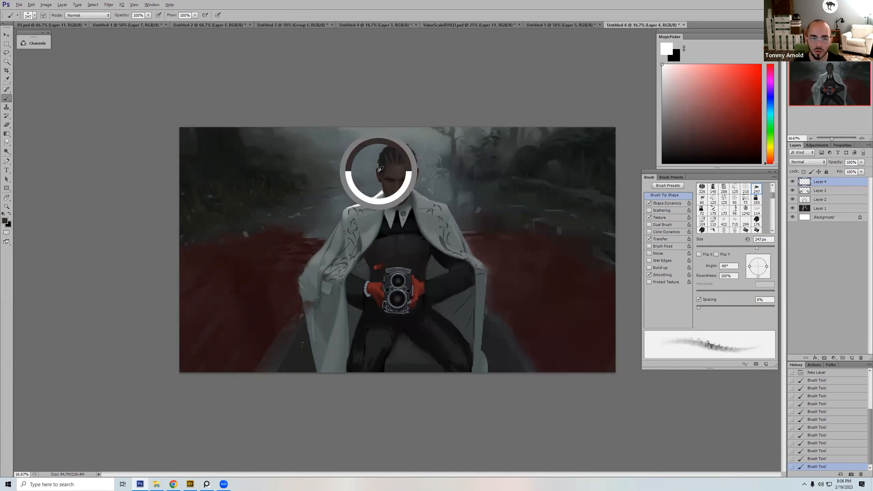
key("bracketleft")
key("bracketleft")
key("bracketleft")
key("bracketleft")
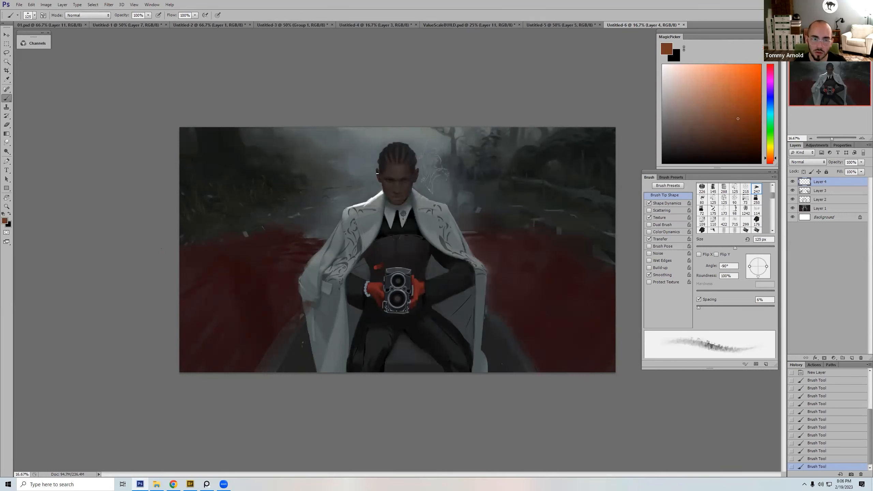
left_click(377, 171)
left_click(381, 173, "alt")
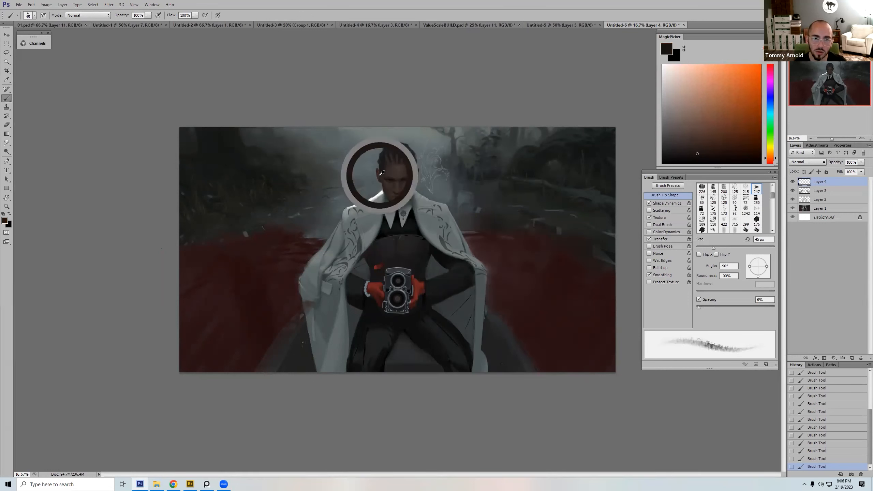
Step: Switch to the speckled 250 dual brush and paint warm grey texture onto the left side of the braided hair at up to 60 px
left_click(382, 155, "alt")
left_click_drag(669, 149, 669, 141)
left_click(771, 157)
right_click(478, 169)
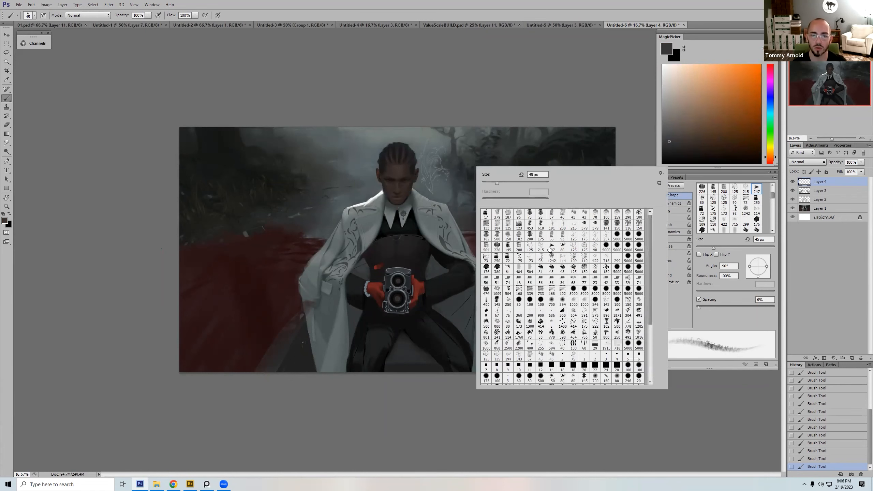
double_click(508, 301)
key("bracketright")
key("bracketright")
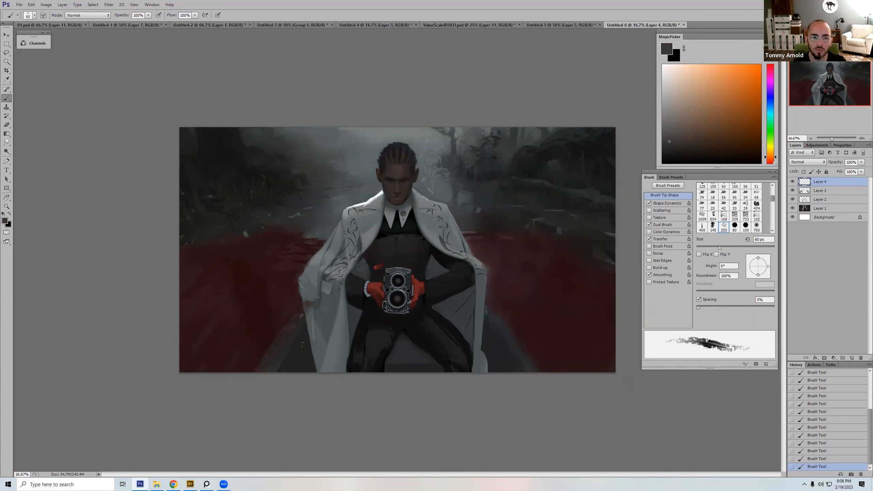
left_click_drag(670, 124, 672, 121)
key("bracketleft")
key("bracketleft")
Step: Pick a lighter warm grey and add fine highlights along the top of the hair at 20 to 25 px
key("bracketleft")
key("bracketleft")
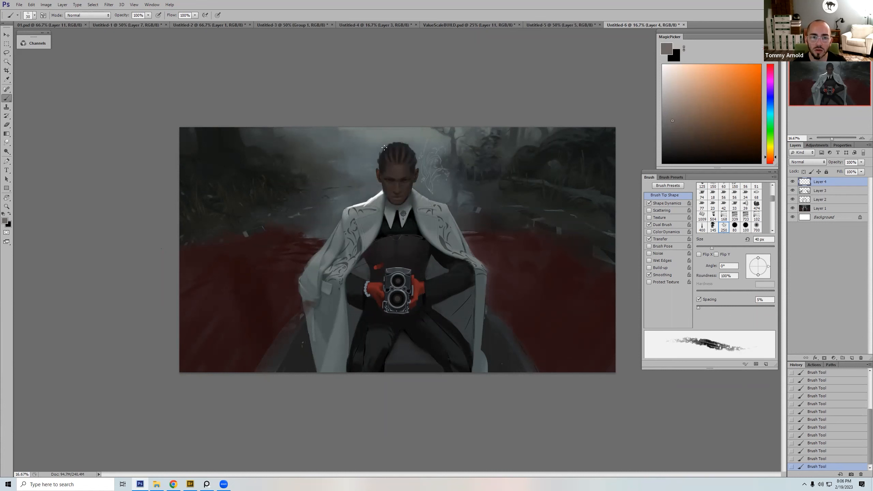
left_click(669, 97)
key("bracketleft")
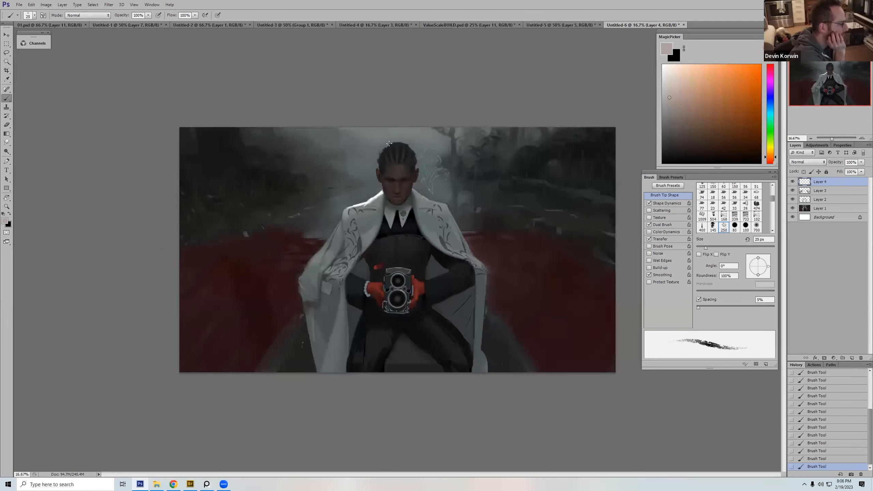
key("bracketleft")
key("bracketright")
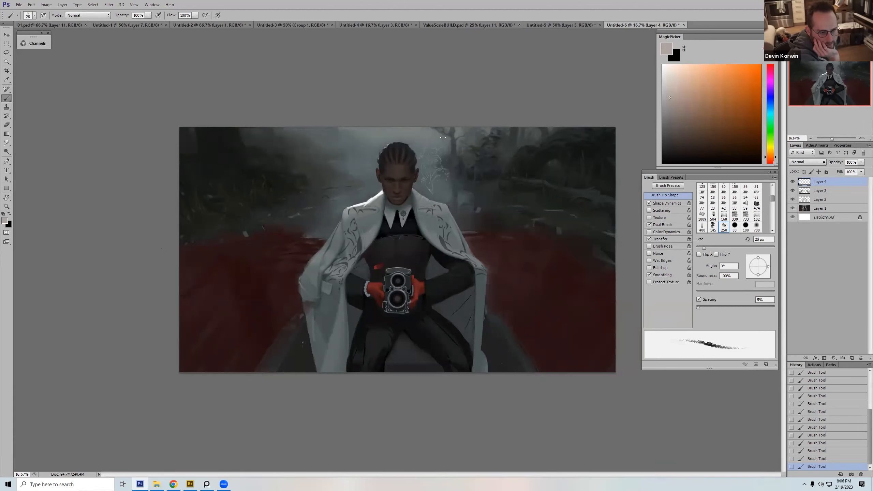
Step: Return to the tapered 400 brush and brighten the left side of the collar with sampled tones at 125 to 150 px
right_click(490, 147)
left_click(500, 280)
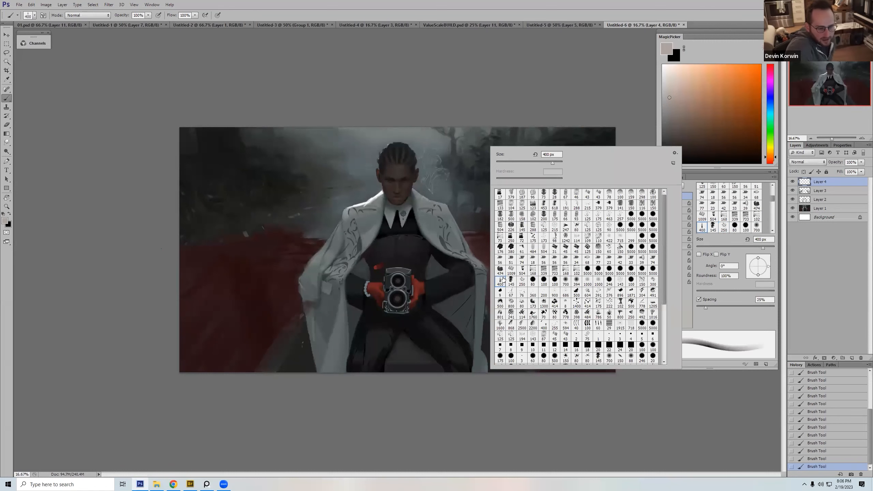
double_click(503, 280)
left_click(379, 195, "alt")
key("bracketleft")
key("bracketleft")
key("bracketleft")
key("bracketleft")
key("bracketleft")
key("bracketleft")
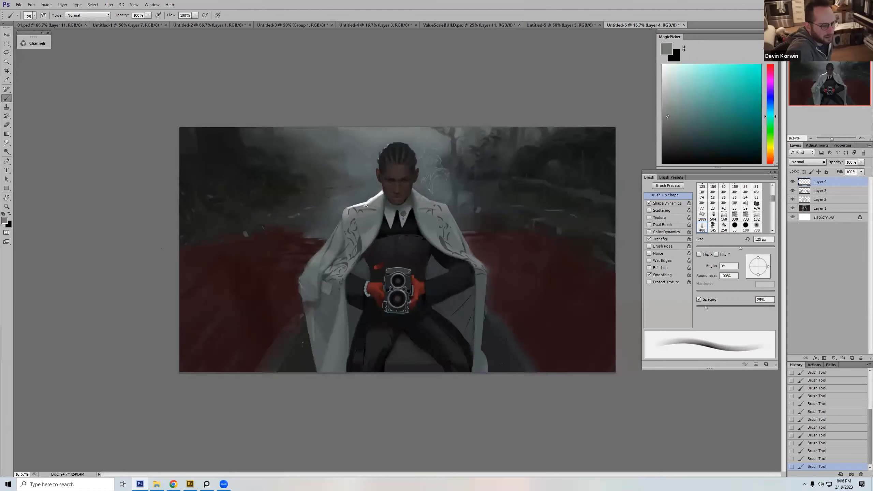
left_click(378, 197, "alt")
left_click(369, 200, "alt")
left_click(373, 199, "alt")
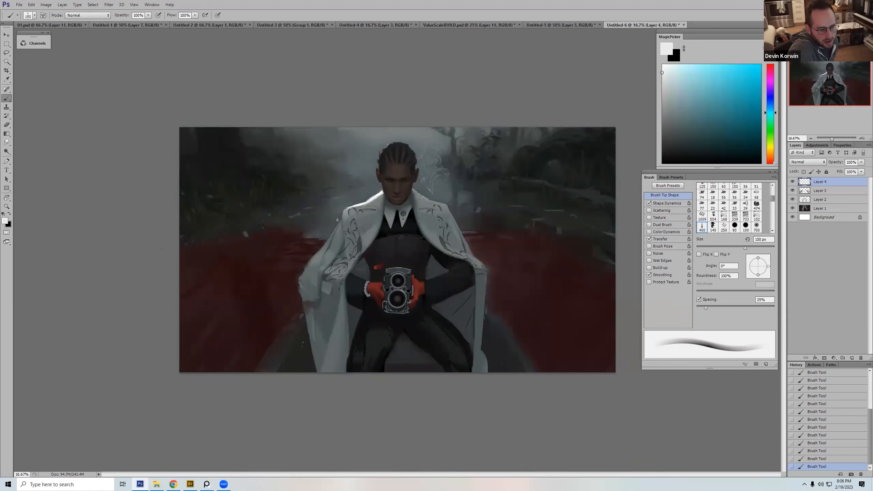
Step: Refine the collar and left shoulder edge with sampled dark and light greys at 90 to 100 px
left_click(348, 203, "alt")
key("bracketleft")
key("bracketleft")
key("bracketleft")
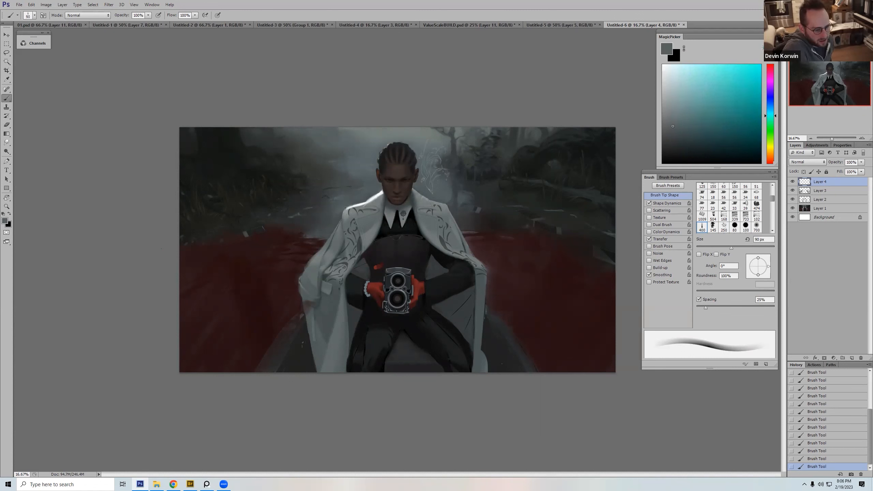
left_click(364, 205, "alt")
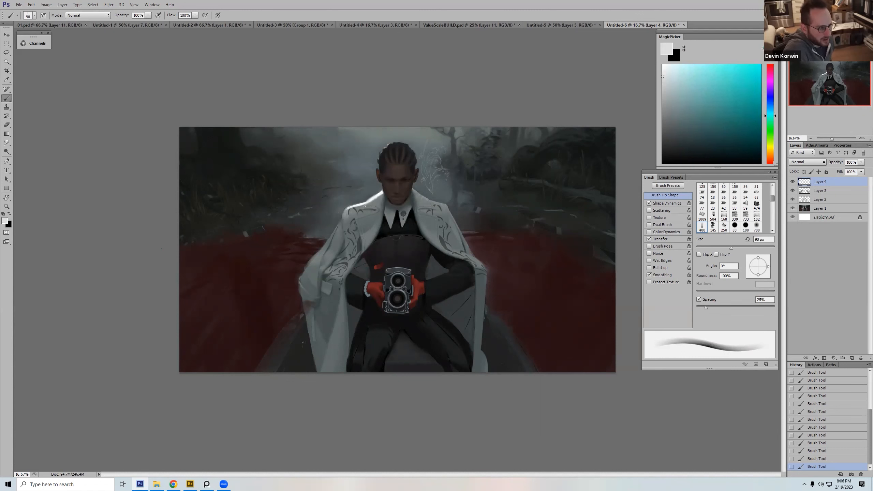
left_click(368, 204, "alt")
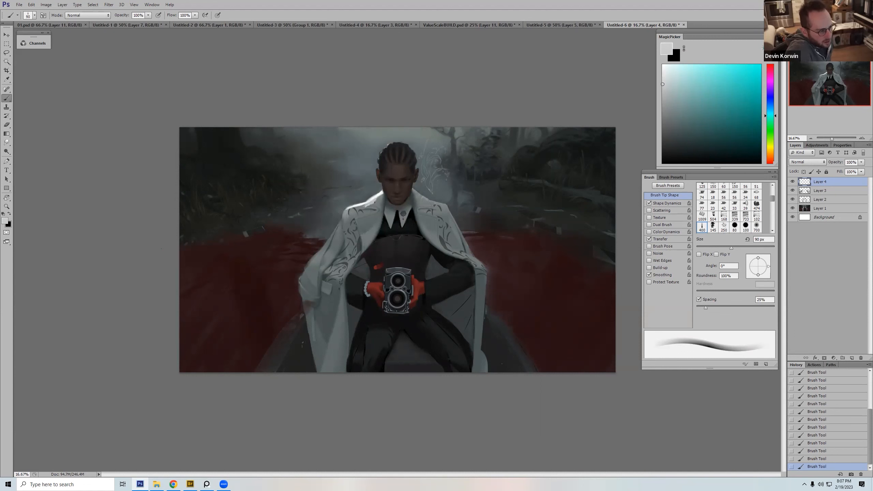
left_click(376, 202, "alt")
key("bracketright")
left_click(377, 200, "alt")
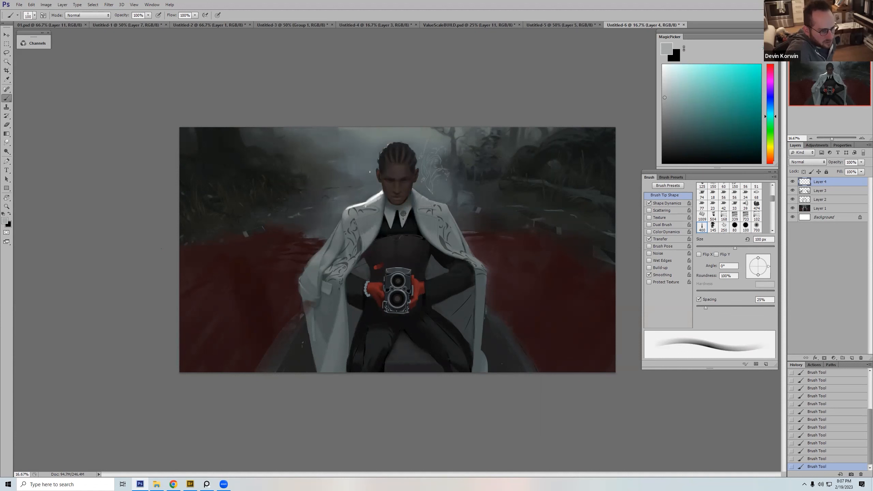
Step: Pick a light greenish grey, add a new layer and block in a bright sky patch left of the head with a large brush
left_click(379, 136, "alt")
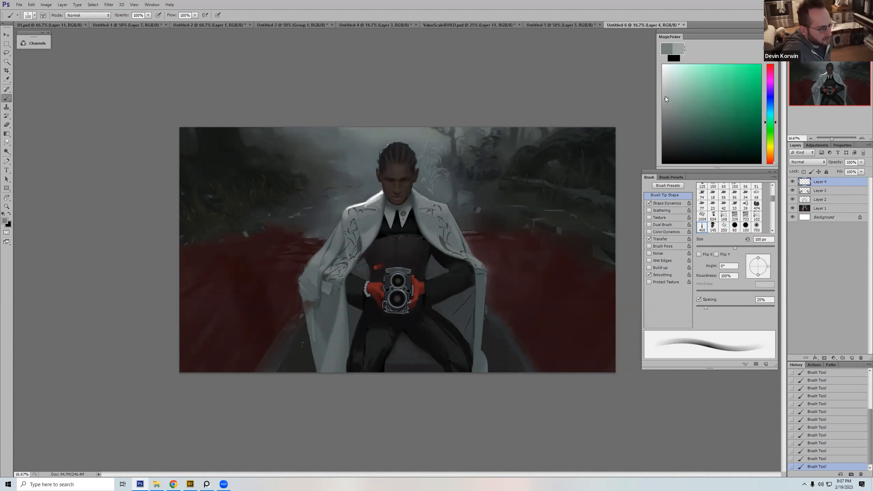
left_click(764, 134)
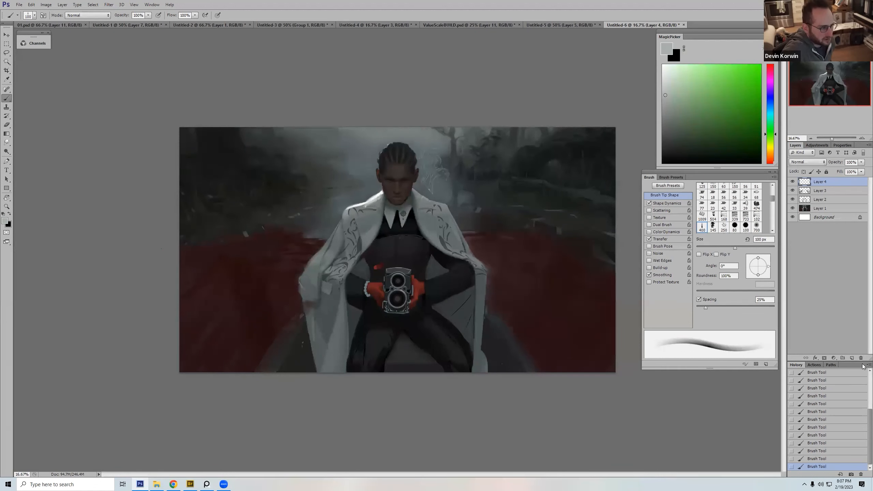
left_click(852, 358)
key("bracketright")
key("bracketright")
key("bracketright")
key("bracketright")
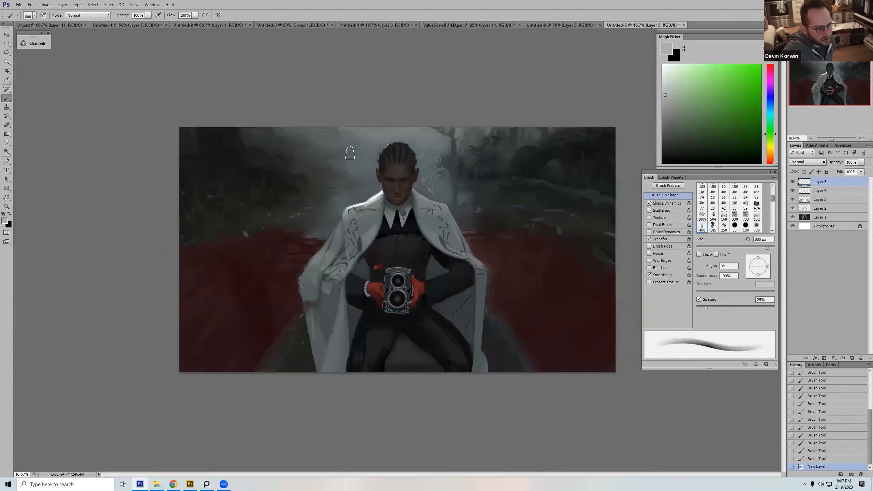
mouse_move(348, 152)
left_mouse_down()
mouse_move(380, 151)
mouse_move(327, 144)
mouse_move(371, 141)
mouse_move(375, 103)
left_mouse_up()
key("bracketright")
key("bracketright")
key("bracketright")
key("bracketright")
key("bracketright")
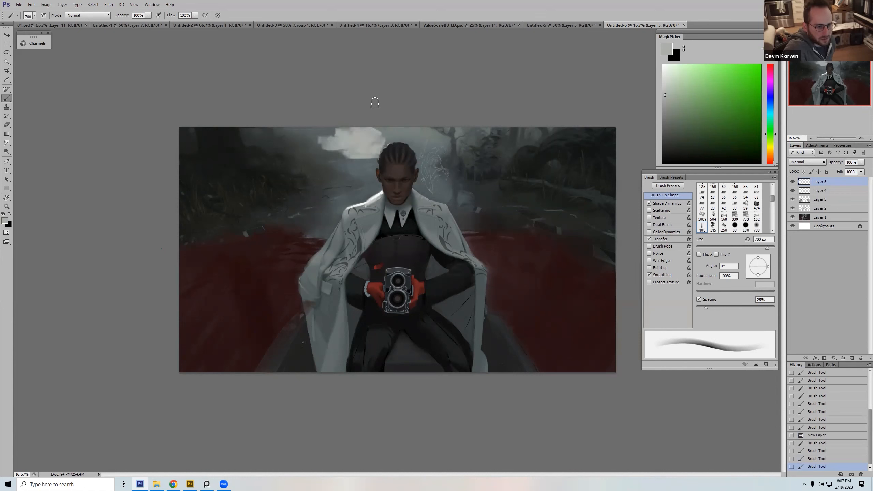
Step: Shift the colour to a pale yellow-green, undo the last sky stroke and repaint the bright patch beside the head
left_click_drag(666, 85, 679, 100)
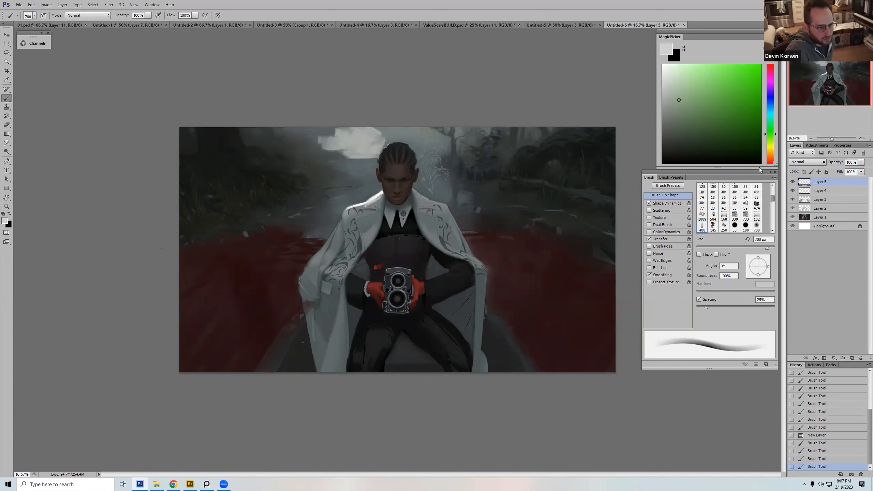
left_click(770, 145)
left_click(675, 81)
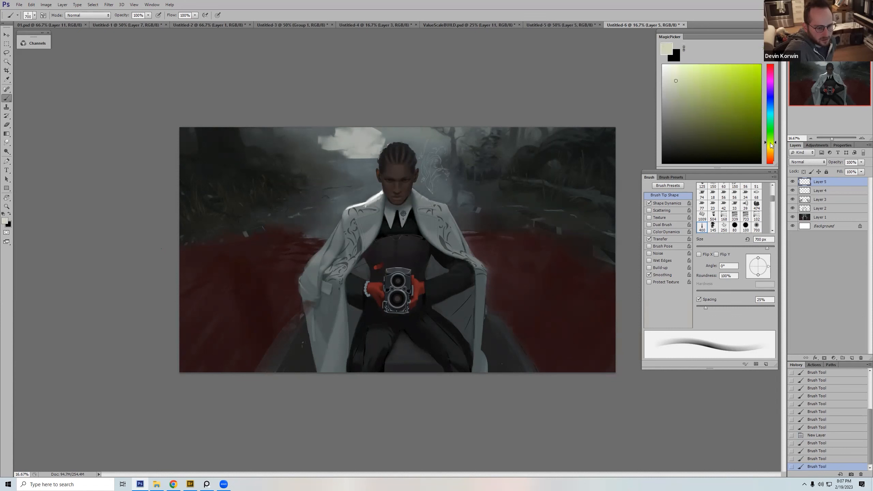
key("ctrl+z")
mouse_move(364, 134)
left_mouse_down()
mouse_move(340, 143)
mouse_move(349, 160)
mouse_move(378, 158)
mouse_move(346, 157)
left_mouse_up()
key("[")
key("[")
key("[")
key("[")
key("[")
key("[")
key("[")
key("[")
key("[")
key("]")
key("]")
key("]")
key("]")
Step: Shape the lower edge of the bright sky patch with pale yellow and grey strokes, varying the brush size down to 100 px
left_click(346, 161, "alt")
left_click(339, 155, "alt")
left_click(353, 155, "alt")
key("]")
key("]")
key("]")
key("]")
left_click(354, 158, "alt")
key("[")
left_click(360, 137, "alt")
key("[")
key("[")
key("[")
key("[")
key("[")
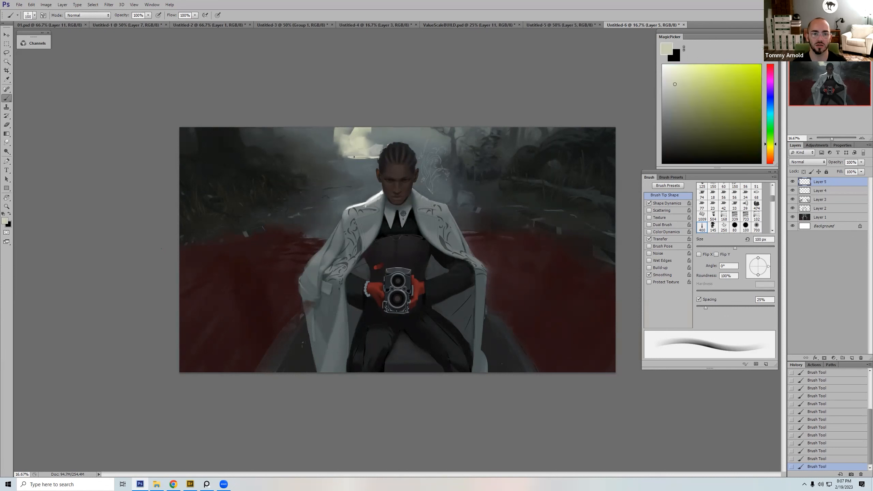
Step: Even out the patch down to the horizon with sampled pale yellow tones at 500 px
left_click(363, 159, "alt")
left_click(366, 151, "alt")
key("]")
key("]")
key("]")
key("]")
key("]")
key("]")
key("]")
key("]")
key("]")
left_click(372, 145, "alt")
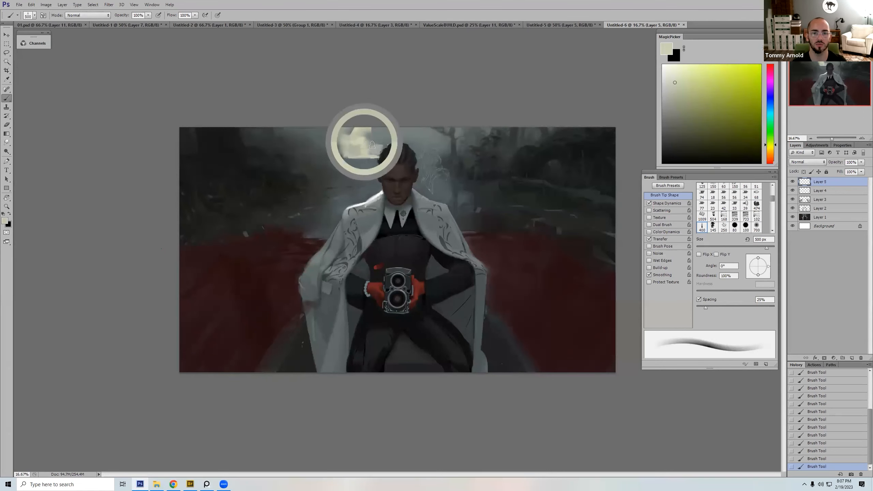
left_click_drag(354, 153, 360, 141)
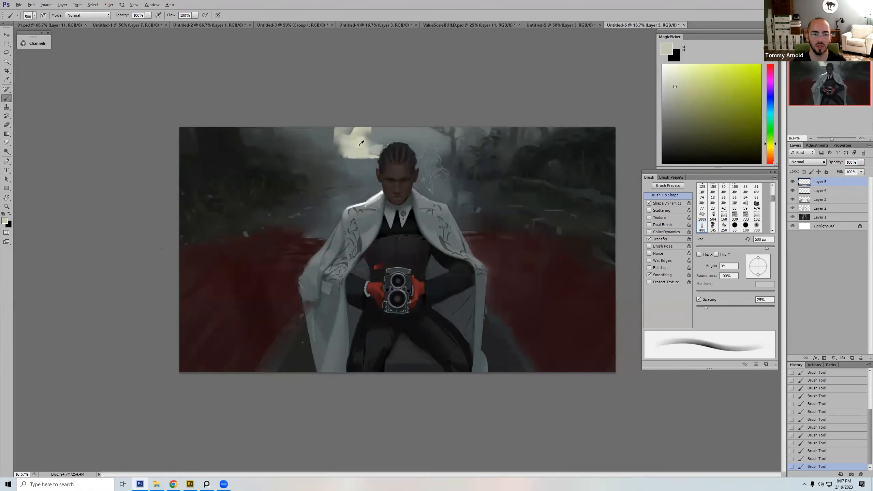
Step: Paint sampled mist grey over the upper part of the bright patch at 600 px, leaving a thin light band at the horizon
left_click(381, 140, "alt")
key("]")
left_click_drag(367, 139, 342, 133)
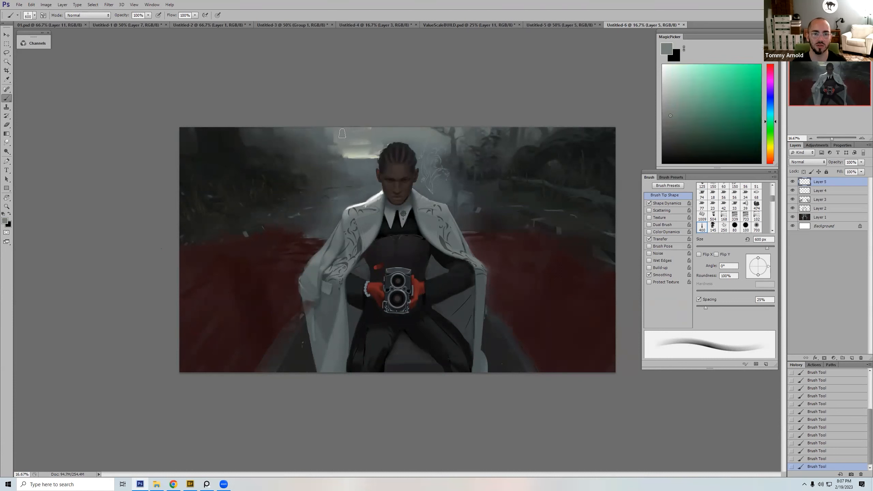
left_click(326, 129, "alt")
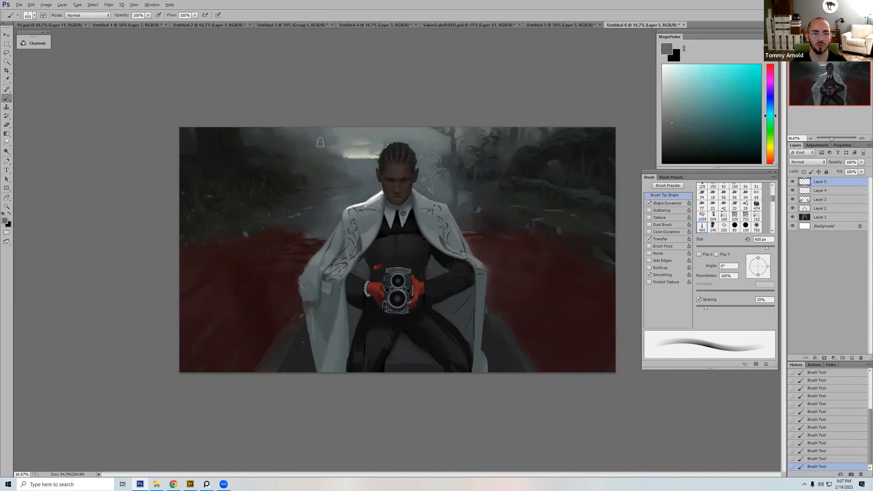
left_click(345, 155, "alt")
key("]")
left_click(331, 137, "alt")
left_click(361, 138, "alt")
Step: Soften the haze around the left end of the horizon band with grey-green strokes, varying the brush between 175 and 600 px
key("[")
key("[")
key("[")
key("[")
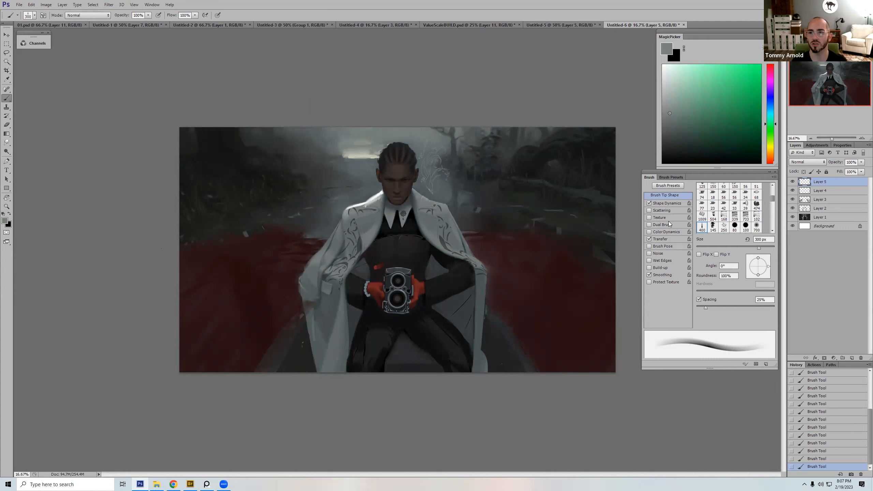
key("[")
key("[")
key("[")
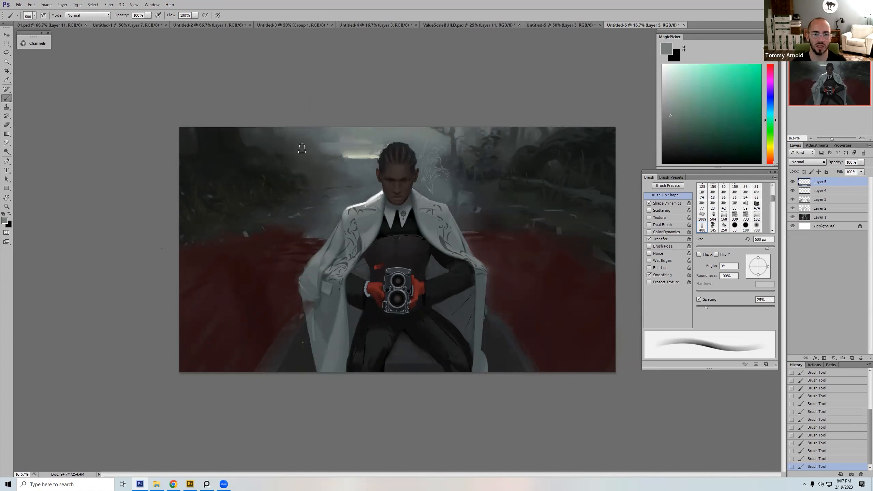
left_click(354, 156, "alt")
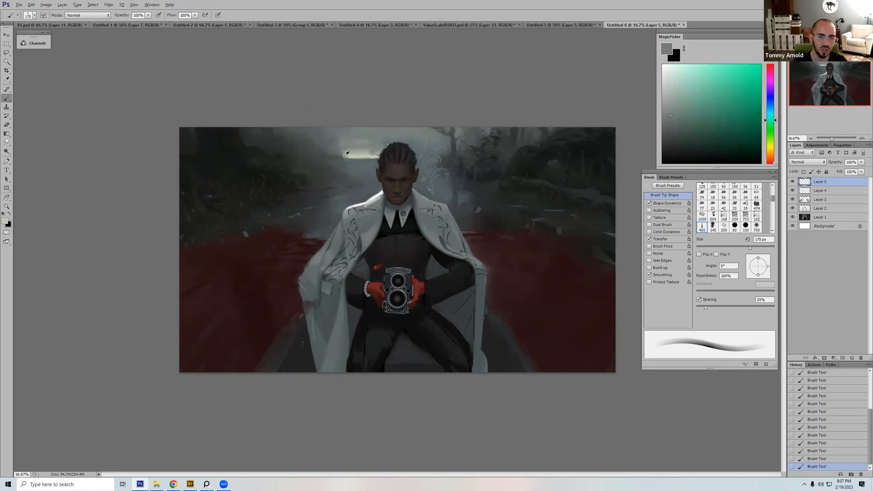
Step: Extend the pale yellow horizon light to the right of the head with sampled yellow and grey strokes, at 50 to 80 px
key("[")
key("[")
key("[")
key("[")
key("[")
key("[")
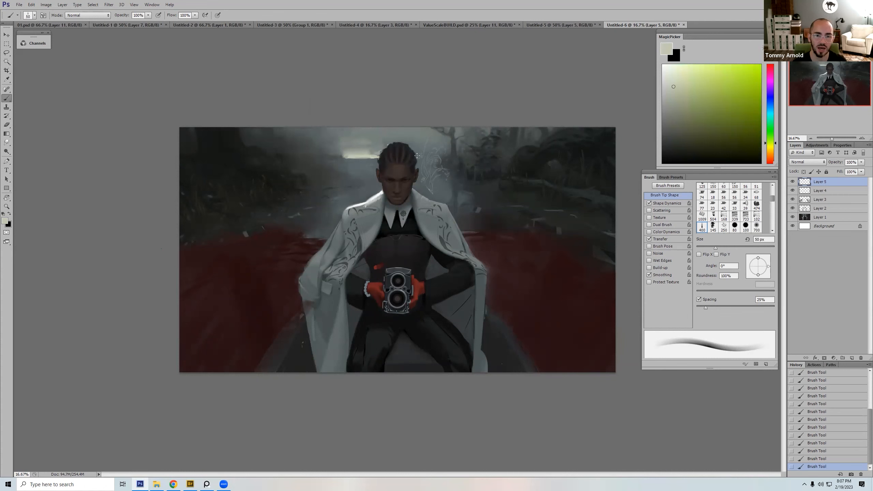
left_click(418, 155, "alt")
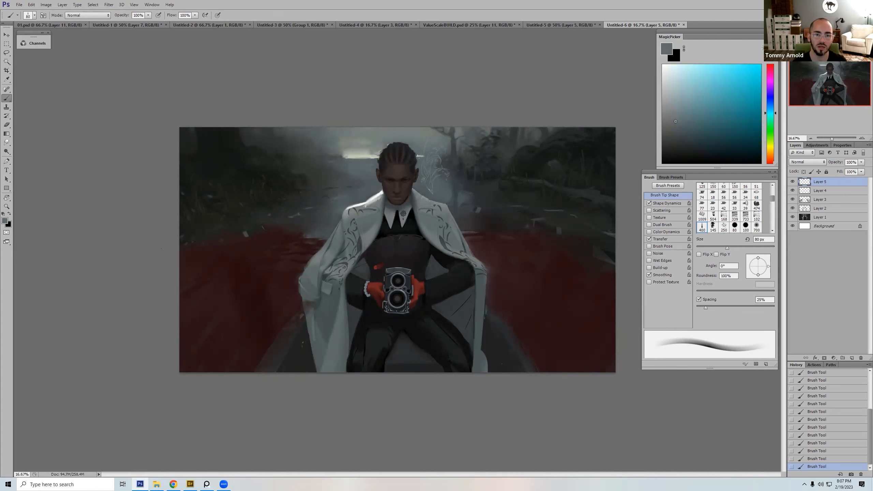
left_click(431, 157, "alt")
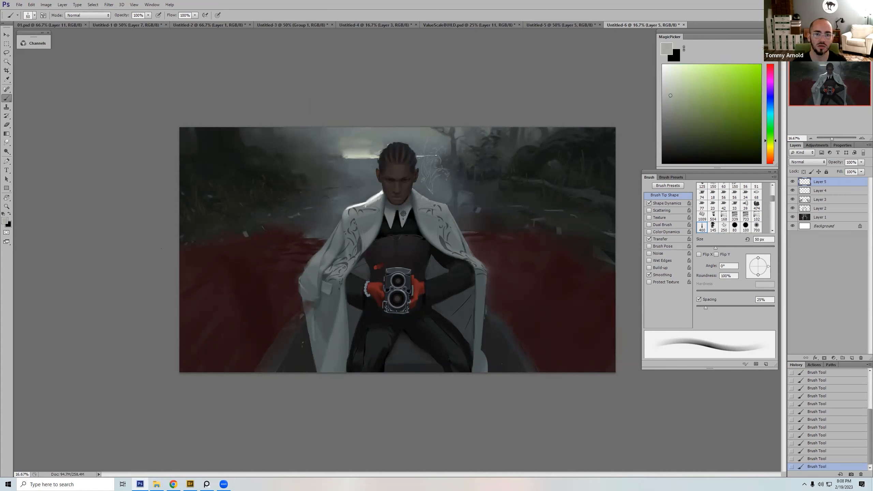
left_click(425, 152, "alt")
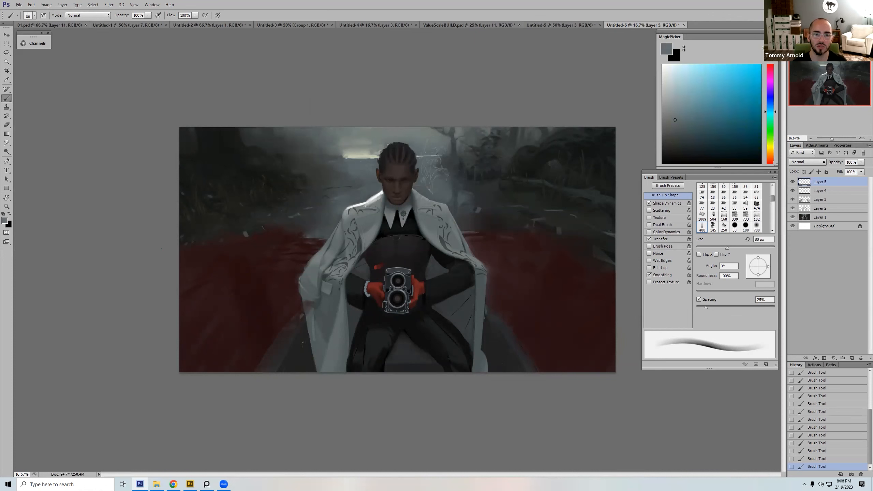
left_click(355, 156, "alt")
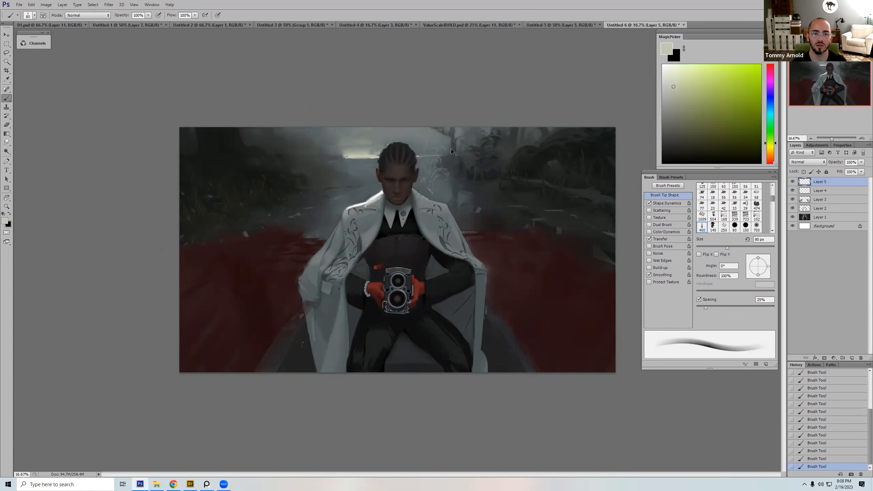
Step: Compare the painting with Layer 5 hidden and shown
key("ctrl+shift+h")
key("ctrl+z")
key("bracketright")
key("bracketright")
key("bracketright")
key("bracketright")
left_click(372, 198, "alt")
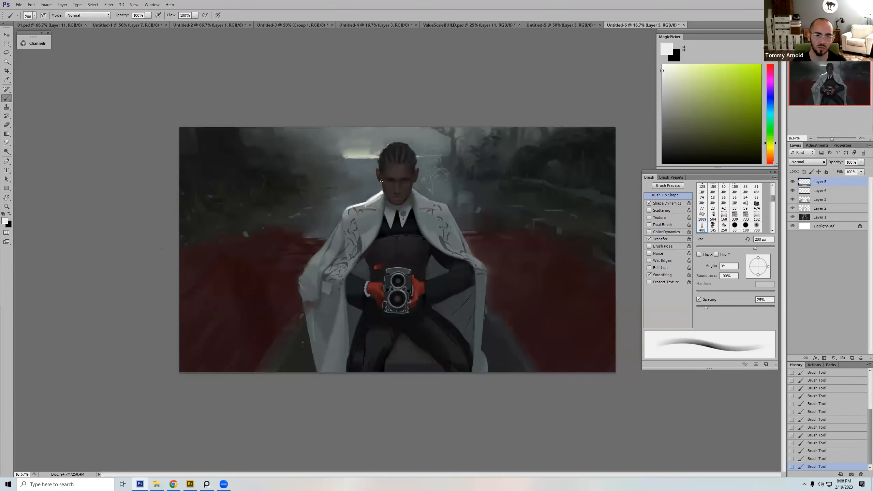
left_click(792, 183)
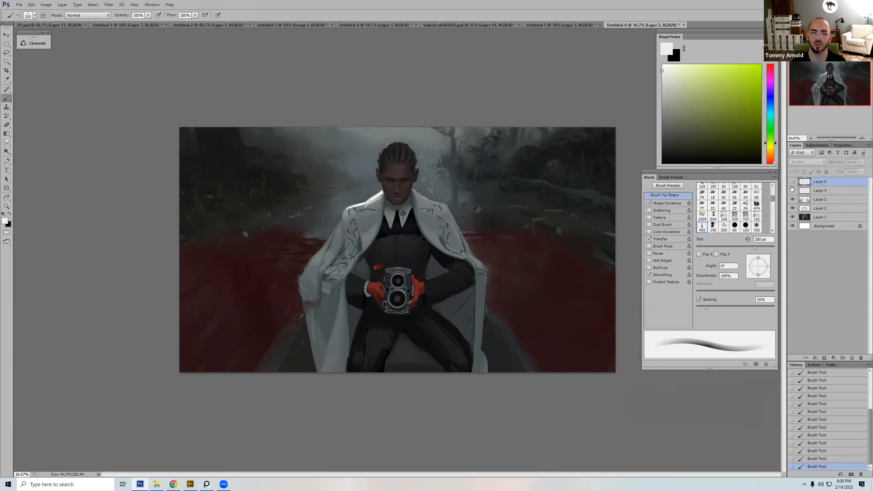
left_click(793, 182)
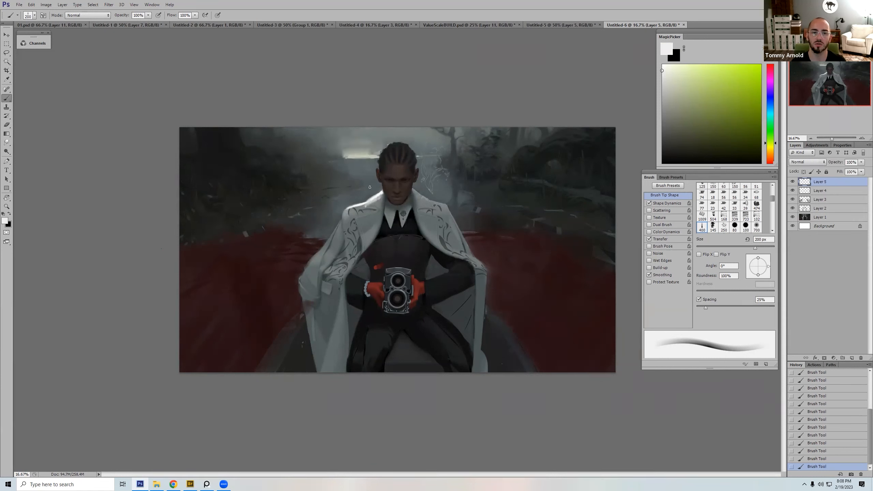
Step: Block pale yellow light into the upper-left sky at 300 px and soften it towards the head with sampled grey at 1200 px
key("ctrl+minus")
key("ctrl+minus")
key("ctrl+minus")
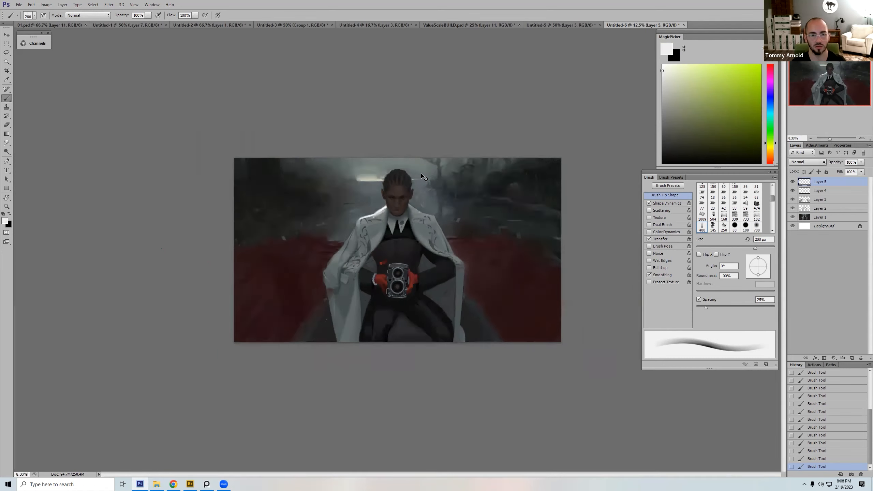
left_click(382, 215, "alt")
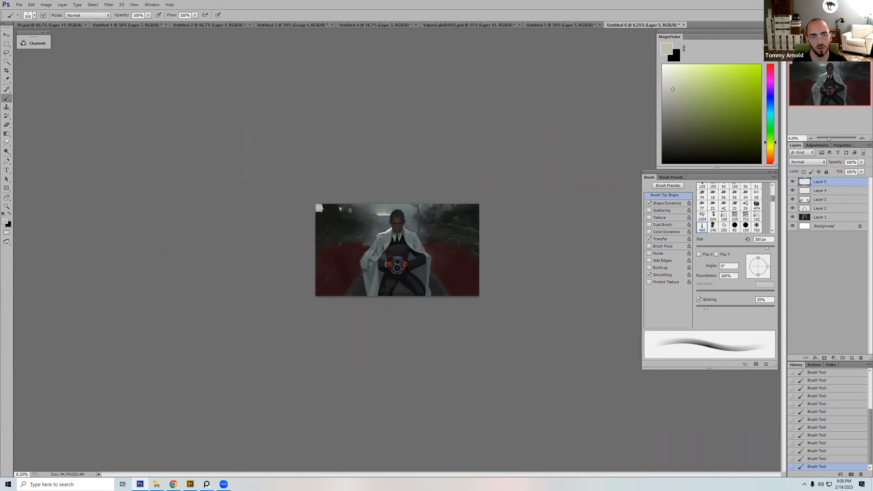
key("]")
left_click_drag(351, 211, 358, 212)
left_click(358, 213, "alt")
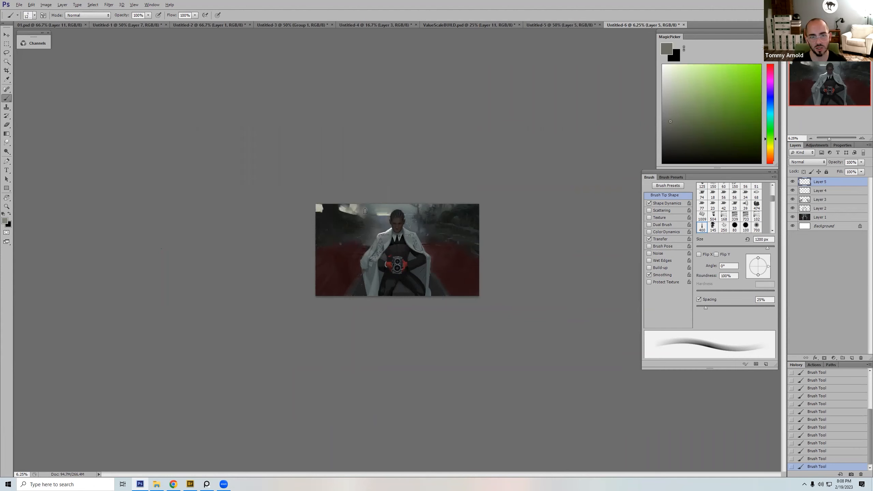
left_click(374, 215, "alt")
left_click_drag(369, 214, 366, 209)
left_click(368, 211, "alt")
Step: Paint sampled near-black over the upper-left corner of the sky with the brush reduced to 600 px
key("[")
key("[")
key("[")
key("[")
left_click(343, 209, "alt")
key("[")
key("[")
left_click(323, 210, "alt")
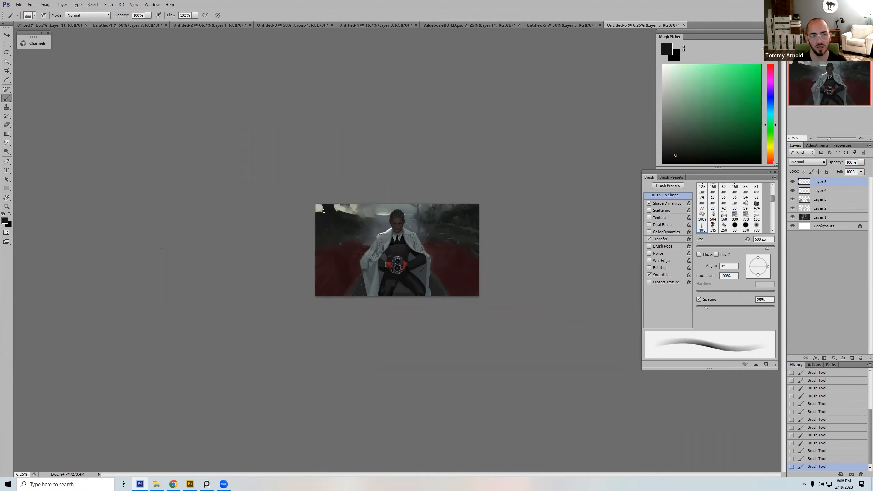
Step: Darken the upper-left background with broad near-black strokes at 900 px and undo the last stroke
left_click(319, 209, "alt")
left_click(341, 211, "alt")
key("bracketright")
key("bracketright")
key("bracketright")
left_click_drag(318, 214, 392, 212)
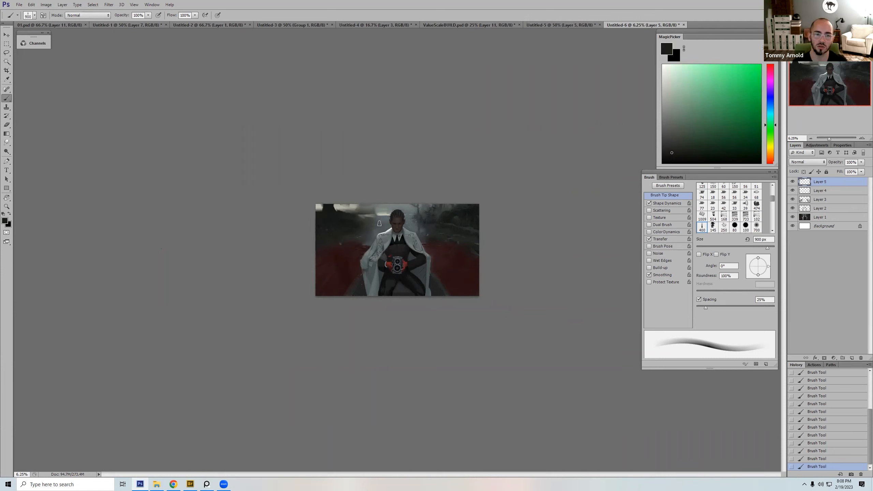
key("ctrl+z")
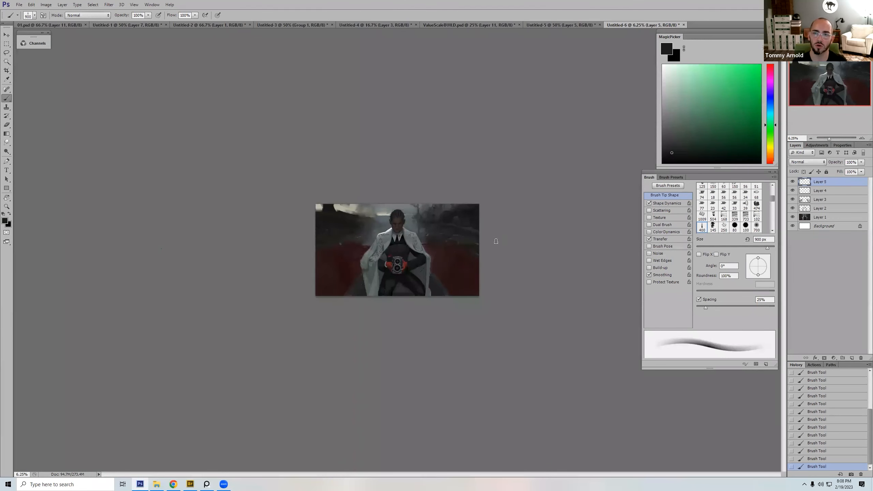
Step: Blend sampled dark grey into the background left of the figure, varying the brush between 400 and 800 px
left_click(365, 242, "alt")
key("bracketleft")
key("bracketleft")
key("bracketleft")
key("bracketleft")
key("bracketleft")
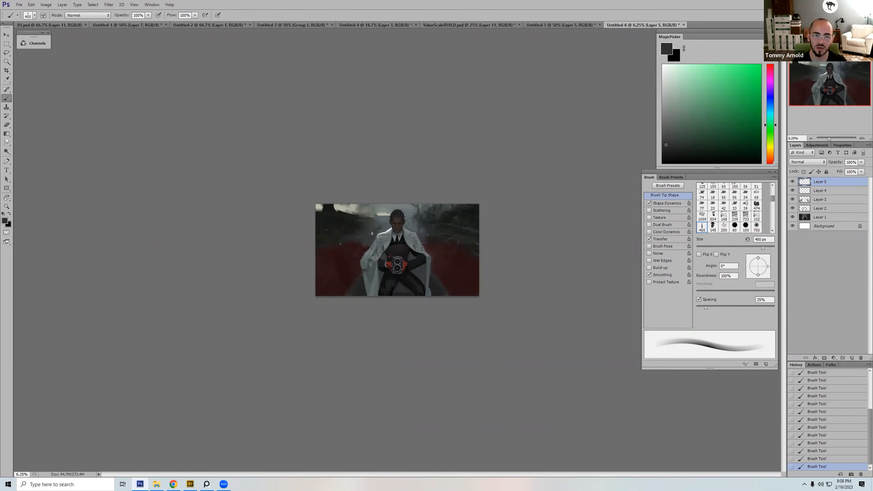
key("bracketright")
key("bracketright")
key("bracketright")
key("bracketright")
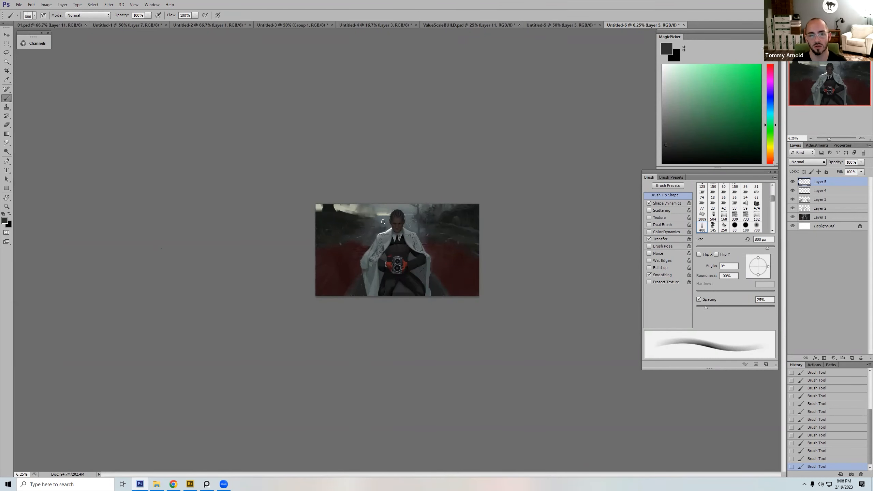
Step: Set the brush opacity to 50% and switch to a textured dual-brush tip at 150 px
key("5")
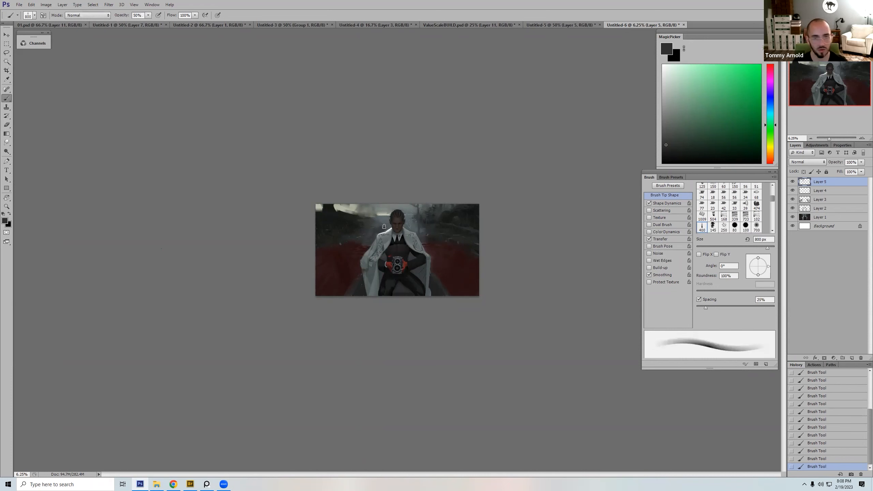
right_click(388, 206)
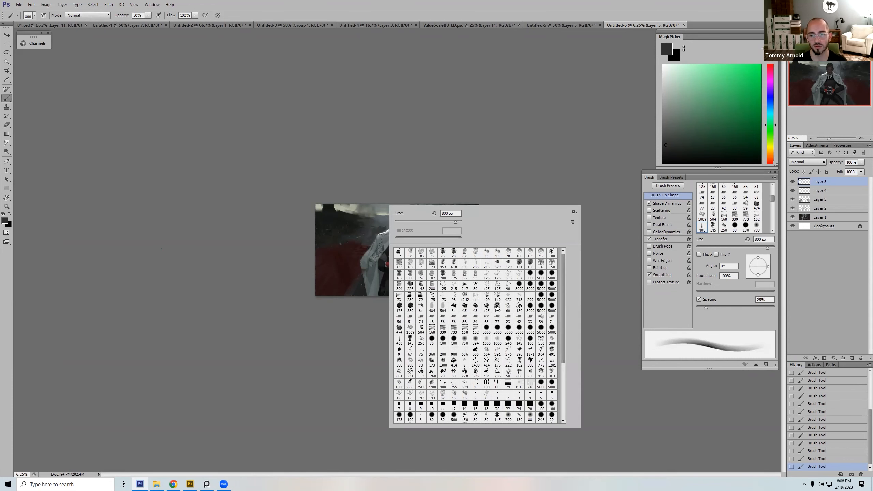
double_click(497, 307)
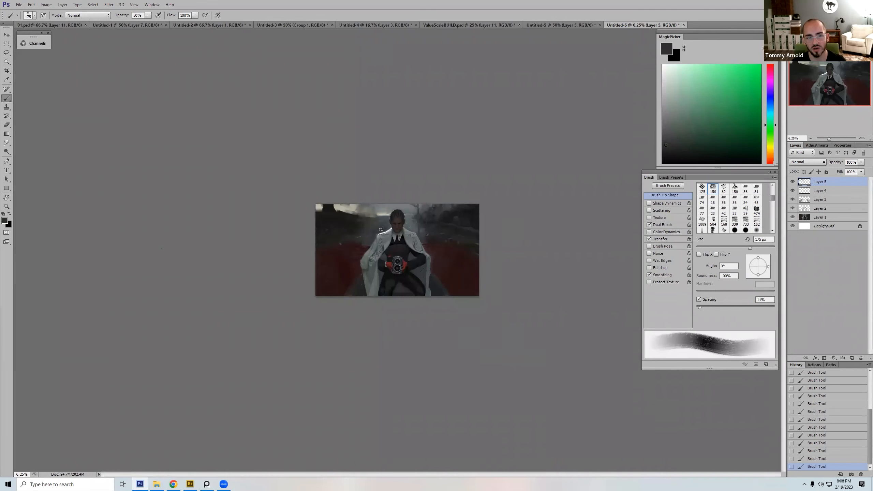
key("bracketleft")
key("bracketleft")
key("bracketleft")
key("bracketleft")
key("bracketleft")
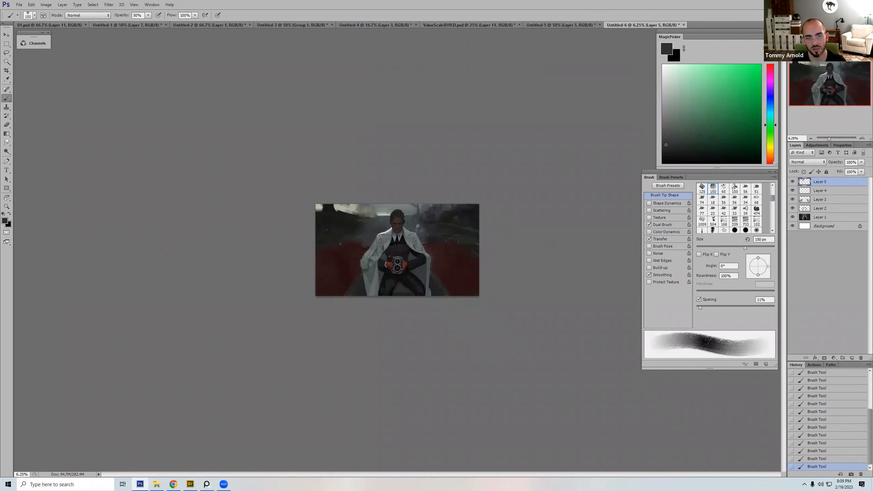
Step: Work dark grey texture into the background around the figure with the brush at 250 px
key("bracketright")
key("bracketright")
key("bracketright")
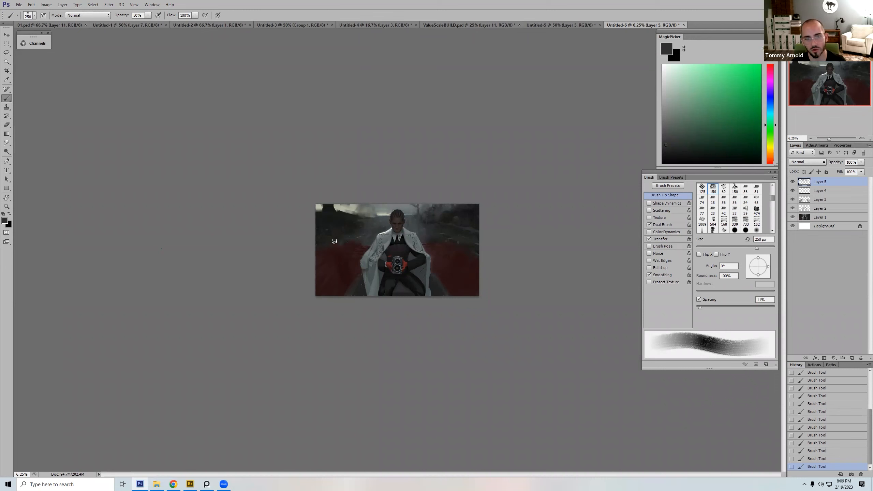
key("bracketright")
key("bracketright")
key("bracketright")
key("bracketright")
Step: Darken the white coat and the body with sampled black at 50% opacity
left_click(393, 243, "alt")
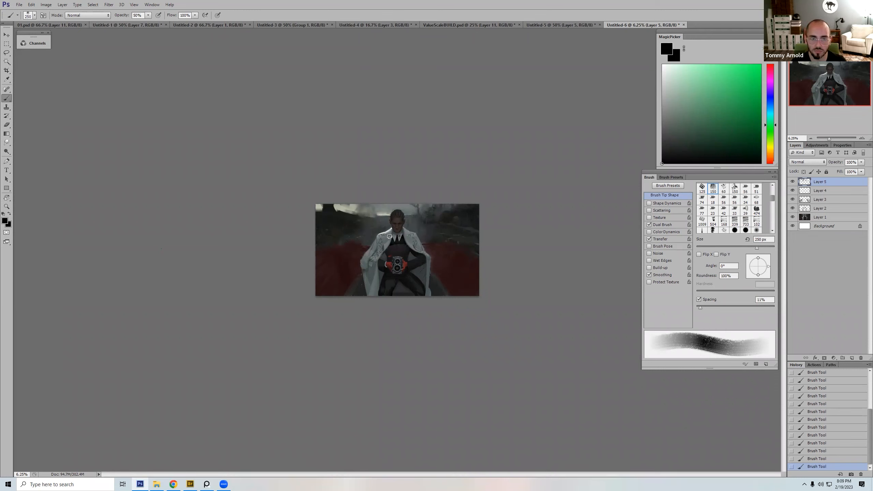
key("bracketleft")
key("bracketleft")
key("bracketleft")
mouse_move(384, 238)
left_mouse_down()
mouse_move(364, 260)
mouse_move(367, 296)
mouse_move(388, 236)
mouse_move(385, 244)
mouse_move(406, 232)
mouse_move(428, 257)
mouse_move(427, 299)
mouse_move(427, 261)
mouse_move(419, 269)
mouse_move(429, 287)
mouse_move(406, 271)
mouse_move(410, 255)
mouse_move(413, 280)
mouse_move(390, 297)
mouse_move(426, 282)
mouse_move(382, 285)
mouse_move(383, 258)
left_mouse_up()
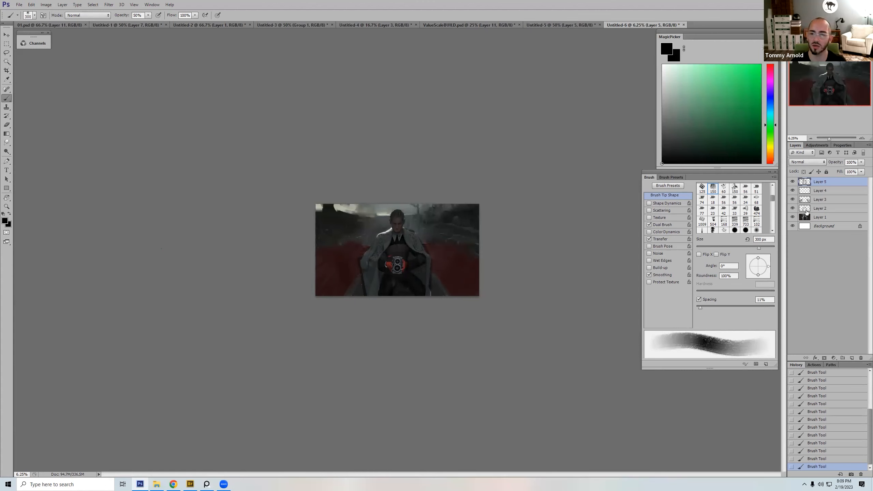
Step: Compare Layer 5 hidden and shown, and step the history back to before the coat darkening
left_click(792, 182)
left_click(792, 182)
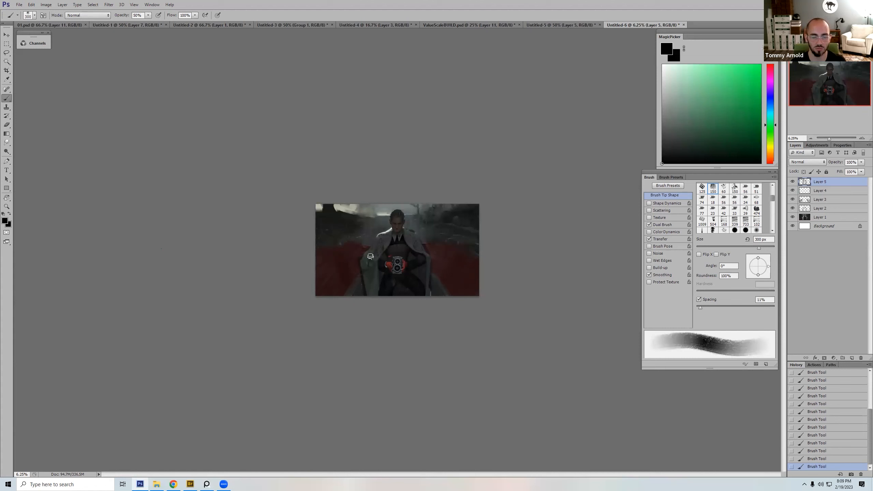
left_click(829, 459)
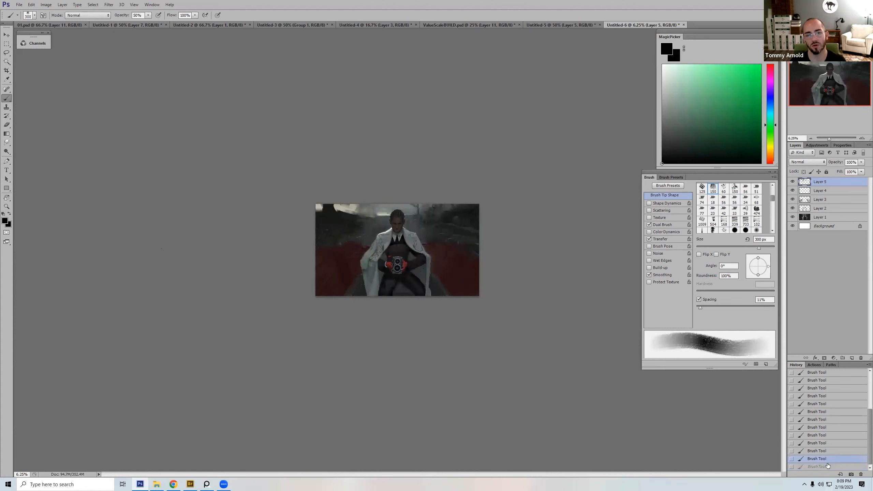
left_click(827, 466)
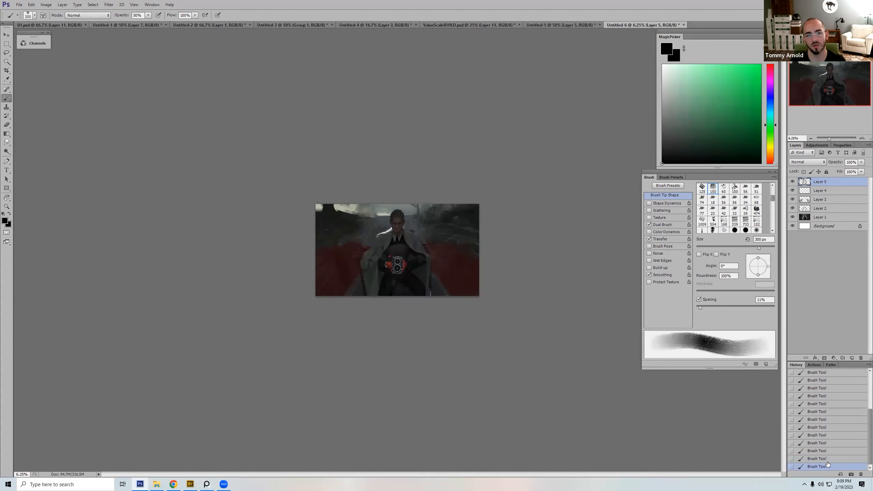
left_click(828, 459)
Step: Shade both sides of the coat with black at 30% opacity, varying the brush between 150 and 300 px
key("3")
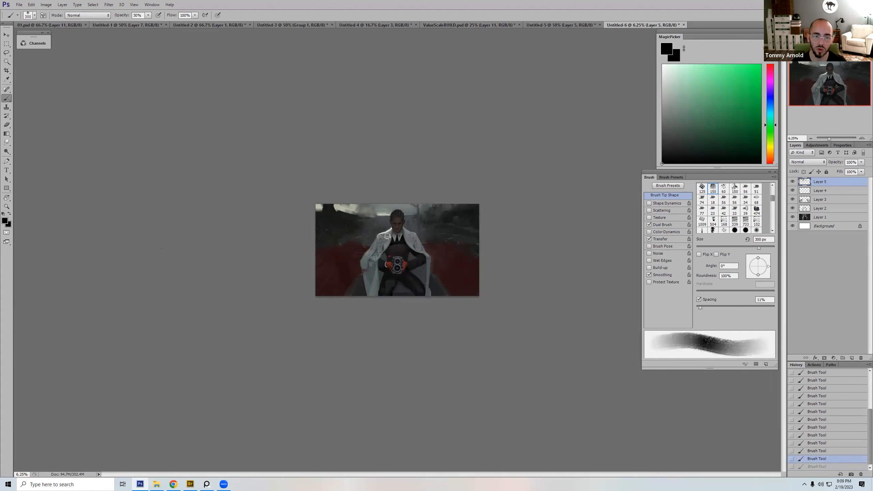
mouse_move(391, 235)
left_mouse_down()
mouse_move(376, 252)
mouse_move(381, 249)
mouse_move(363, 264)
mouse_move(369, 299)
mouse_move(370, 281)
mouse_move(381, 277)
mouse_move(370, 297)
left_mouse_up()
key("bracketleft")
key("bracketleft")
key("bracketleft")
key("bracketleft")
mouse_move(400, 233)
left_mouse_down()
mouse_move(411, 249)
mouse_move(420, 252)
mouse_move(420, 242)
mouse_move(428, 286)
left_mouse_up()
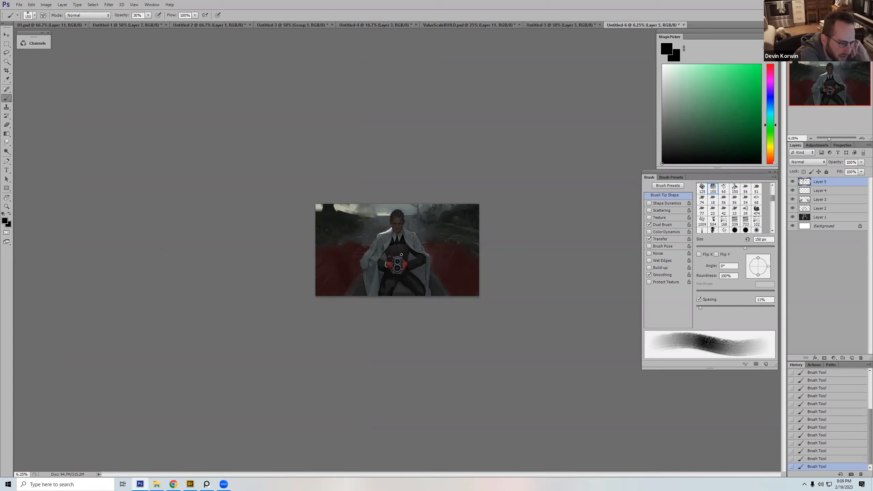
key("bracketright")
key("bracketright")
key("bracketright")
key("bracketright")
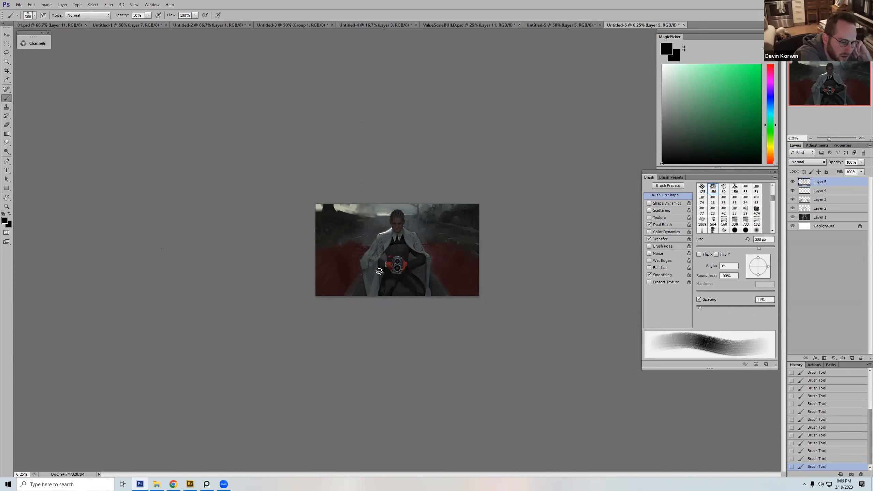
Step: Paint out the stray red mark above the red glove with the sampled dark suit tone at 100% opacity and 80 px
key("z")
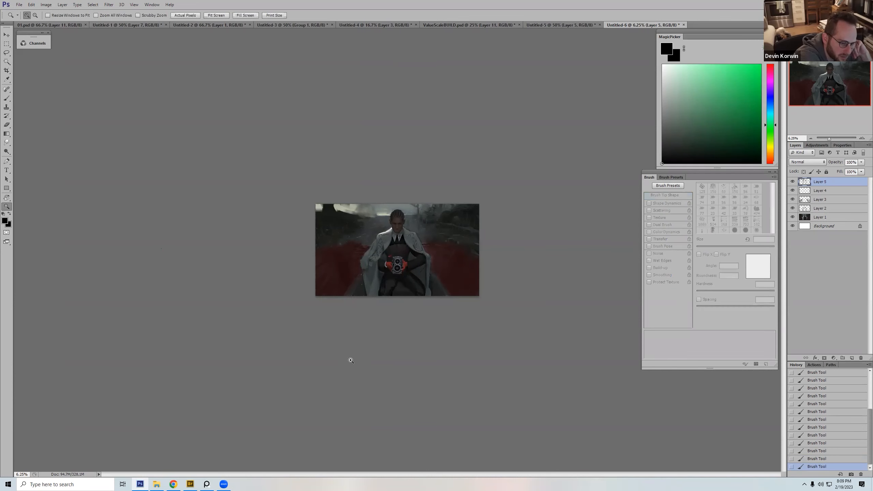
left_click_drag(350, 361, 482, 201)
left_click_drag(433, 356, 497, 247)
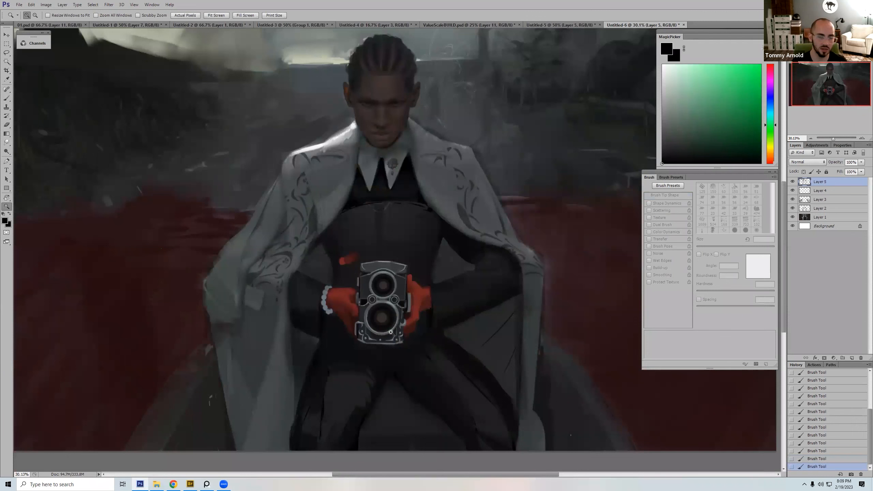
key("b")
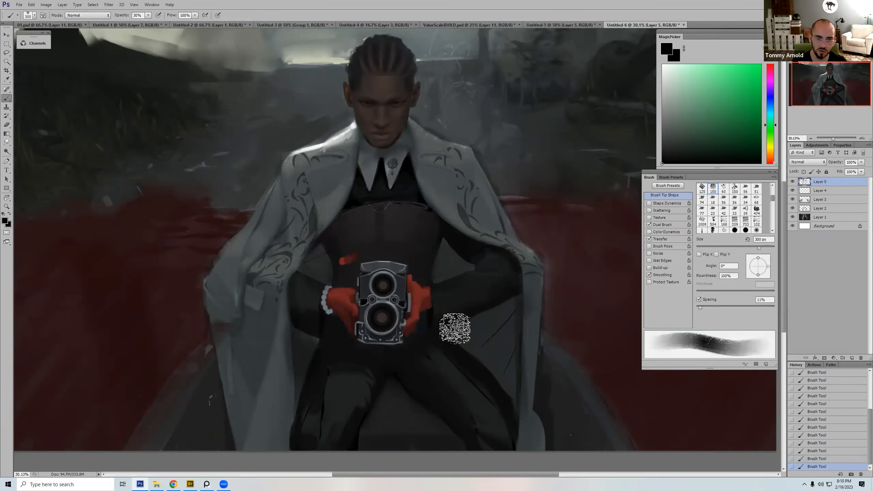
key("bracketleft")
key("bracketleft")
key("bracketleft")
key("bracketleft")
key("bracketleft")
key("bracketleft")
key("bracketleft")
key("bracketleft")
key("bracketleft")
key("0")
key("bracketright")
left_click(358, 260, "alt")
left_click_drag(354, 260, 352, 257)
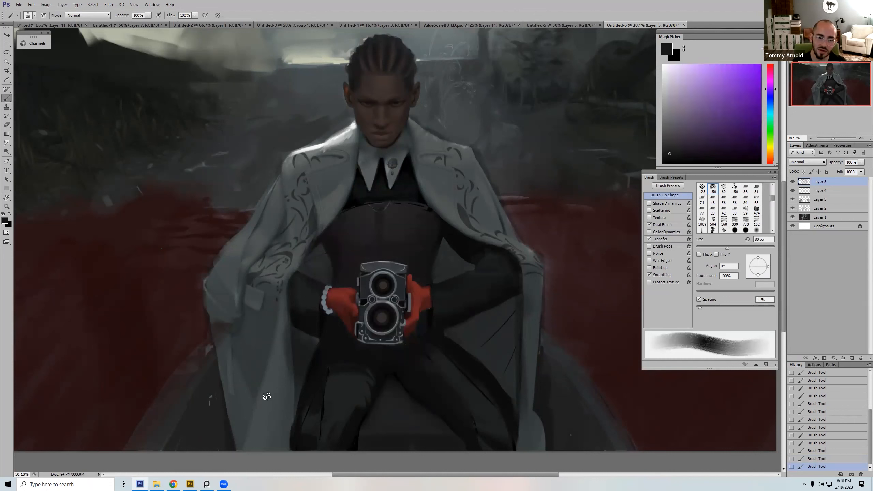
Step: Tone down the white bracelet beside the red glove with sampled dark grey strokes at 40 px
left_click(326, 290, "alt")
key("bracketleft")
key("bracketleft")
key("bracketleft")
key("bracketleft")
left_click_drag(326, 287, 323, 311)
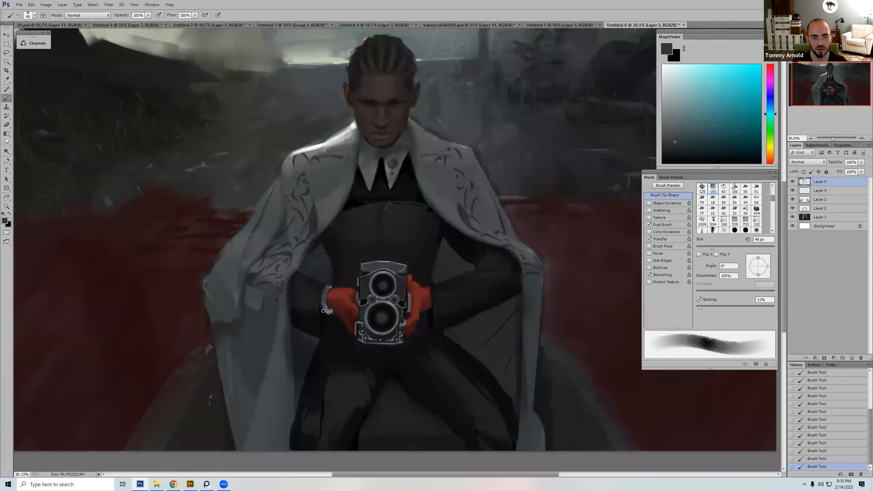
left_click(327, 314, "alt")
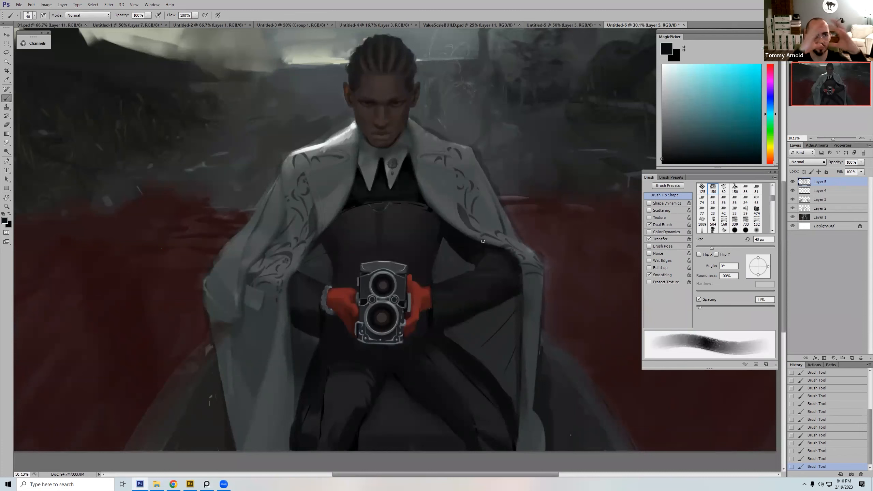
Step: Add a new layer above Layer 5 and set up a white hard round brush at 50 px
key("ctrl+minus")
key("ctrl+minus")
key("ctrl+minus")
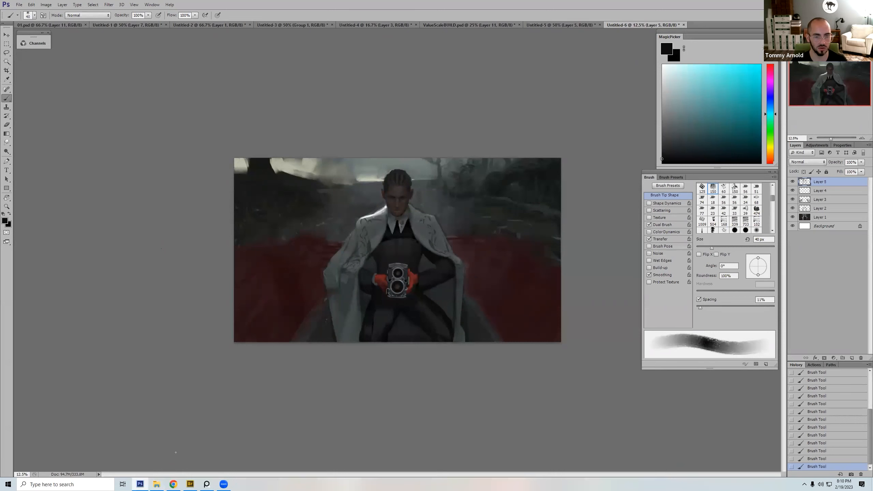
left_click(853, 358)
key("d")
key("x")
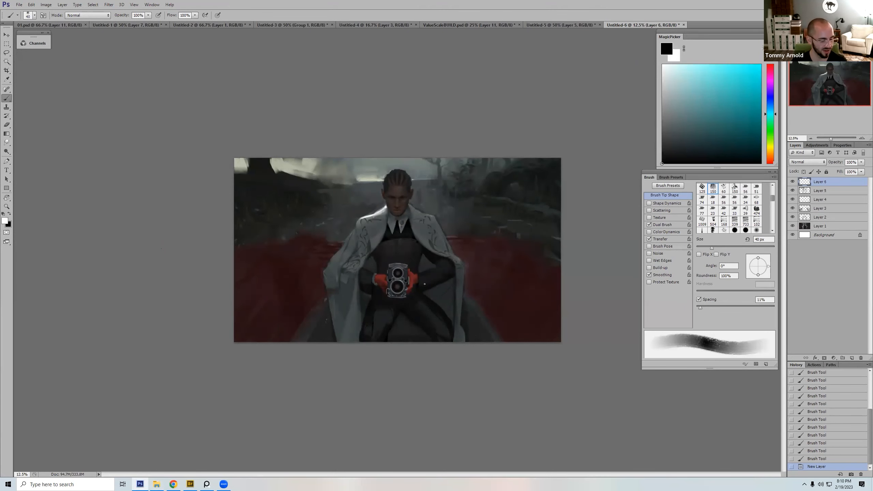
right_click(481, 374)
double_click(460, 374)
key("bracketleft")
key("bracketleft")
key("bracketleft")
Step: Handwrite the artist's first name in white across the figure's torso
left_click_drag(297, 282, 310, 272)
left_click_drag(312, 262, 337, 274)
left_click_drag(329, 268, 337, 260)
mouse_move(339, 261)
left_mouse_down()
mouse_move(351, 267)
mouse_move(344, 274)
left_mouse_up()
left_click_drag(357, 268, 367, 262)
mouse_move(371, 263)
left_mouse_down()
mouse_move(382, 249)
mouse_move(393, 260)
left_mouse_up()
mouse_move(411, 245)
left_mouse_down()
mouse_move(420, 257)
mouse_move(420, 250)
left_mouse_up()
mouse_move(411, 244)
left_mouse_down()
mouse_move(423, 243)
mouse_move(429, 255)
left_mouse_up()
left_click_drag(428, 241, 431, 249)
left_click_drag(432, 247, 446, 255)
Step: Handwrite the artist's surname in white beneath the first name, redoing one faulty letter stroke
left_click_drag(333, 304, 356, 298)
left_click_drag(358, 299, 375, 286)
mouse_move(376, 279)
left_mouse_down()
mouse_move(376, 295)
mouse_move(391, 278)
mouse_move(399, 292)
left_mouse_up()
key("ctrl+z")
mouse_move(394, 278)
left_mouse_down()
mouse_move(404, 280)
mouse_move(399, 291)
left_mouse_up()
left_click_drag(413, 278, 417, 288)
mouse_move(410, 275)
left_mouse_down()
mouse_move(428, 284)
mouse_move(446, 280)
left_mouse_up()
left_click_drag(435, 275, 457, 260)
mouse_move(453, 261)
left_mouse_down()
mouse_move(450, 278)
mouse_move(464, 272)
left_mouse_up()
left_click_drag(472, 257, 485, 260)
left_click_drag(469, 255, 498, 242)
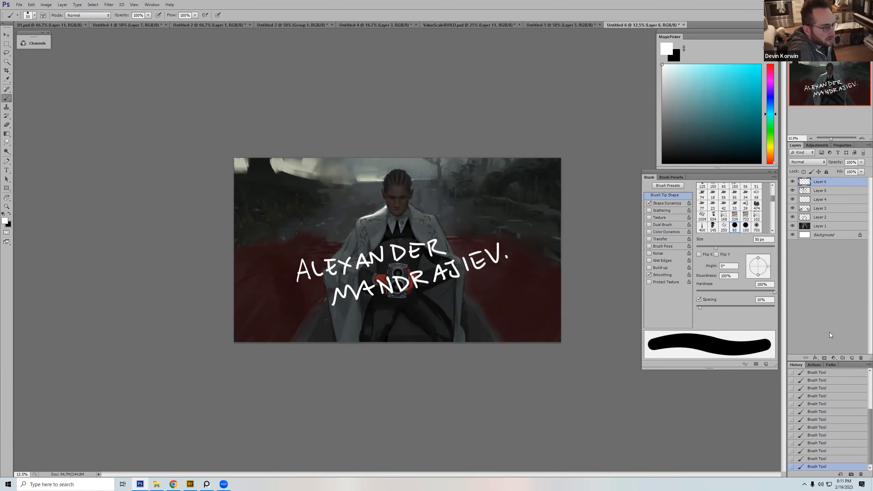
Step: Hide the layer with the handwritten name and compare Layer 5 hidden and shown
left_click(792, 182)
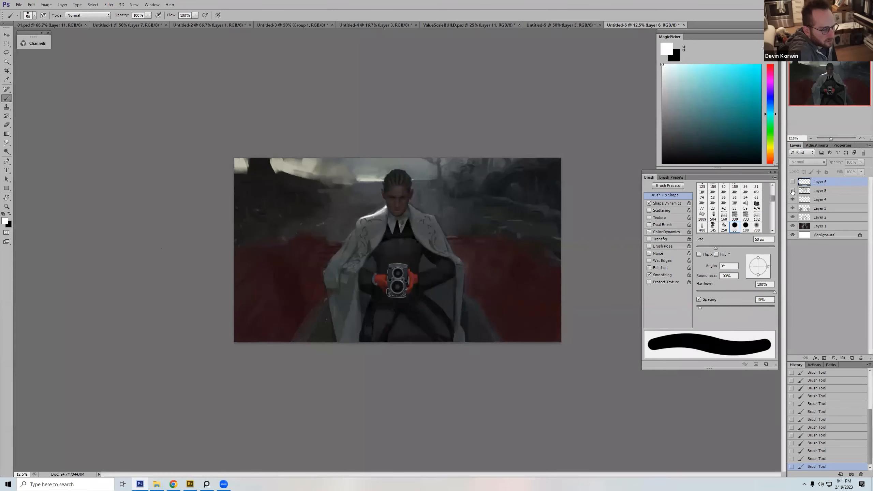
left_click(792, 192)
left_click(792, 192)
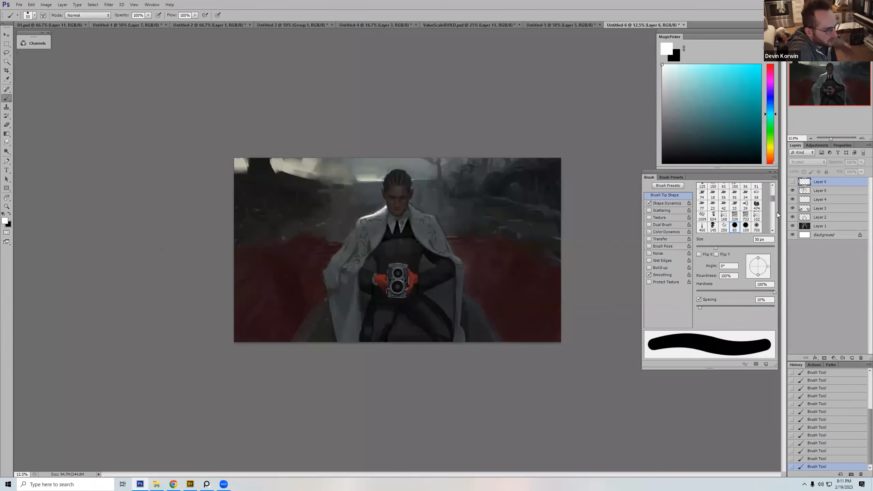
Step: Group the paint-over Layers 3, 4 and 5 together
key("ctrl+minus")
key("ctrl+minus")
key("ctrl+minus")
left_click(820, 191)
left_click(822, 208, "shift")
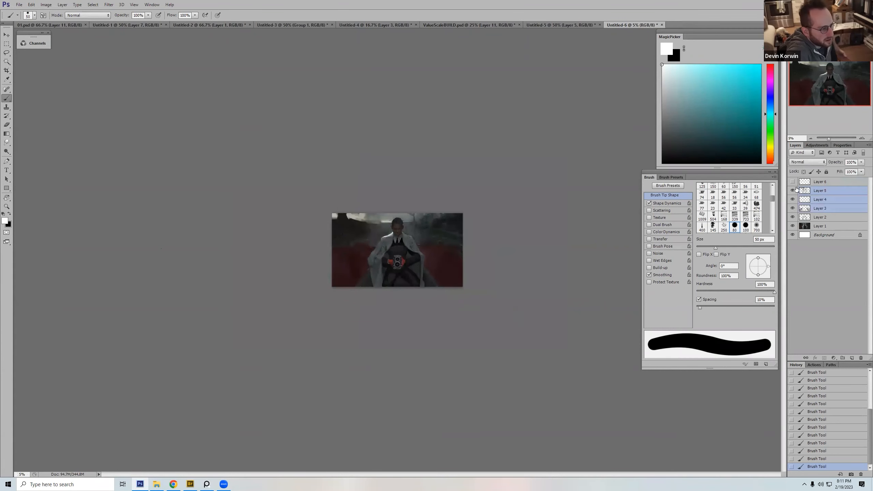
key("ctrl+g")
Step: Compare the image with the paint-over group hidden and shown at thumbnail size
left_click(793, 191)
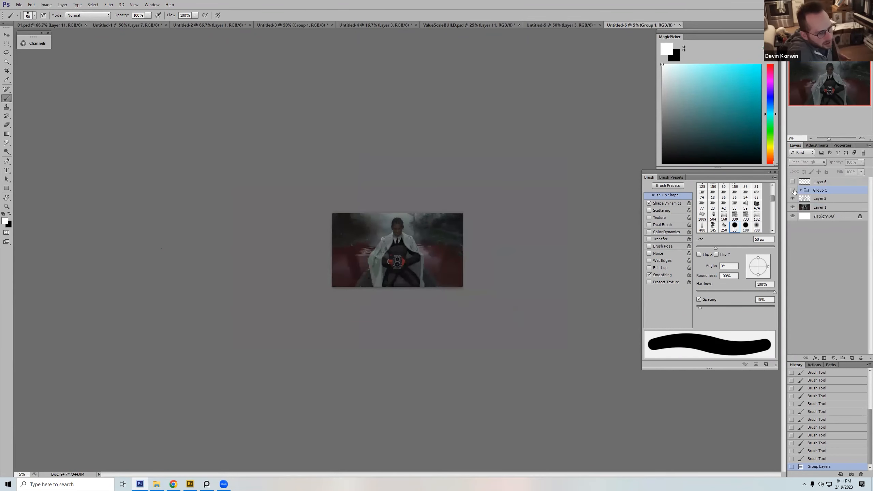
left_click(793, 191)
left_click(793, 191)
left_click(793, 190)
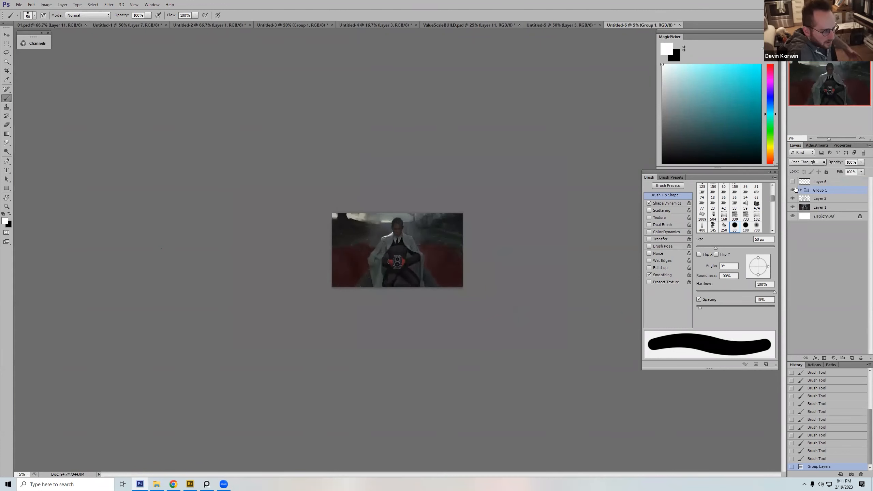
key("ctrl+equal")
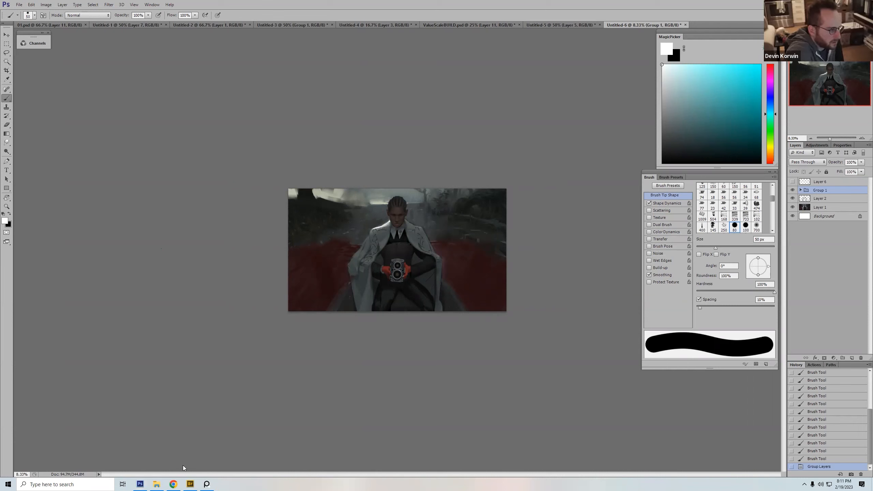
Step: Switch to the PureRef board and bring the submission with three fantasy illustrations and its message into view
left_click(208, 484)
left_click(348, 268)
left_click_drag(430, 137, 733, 93)
double_click(232, 139)
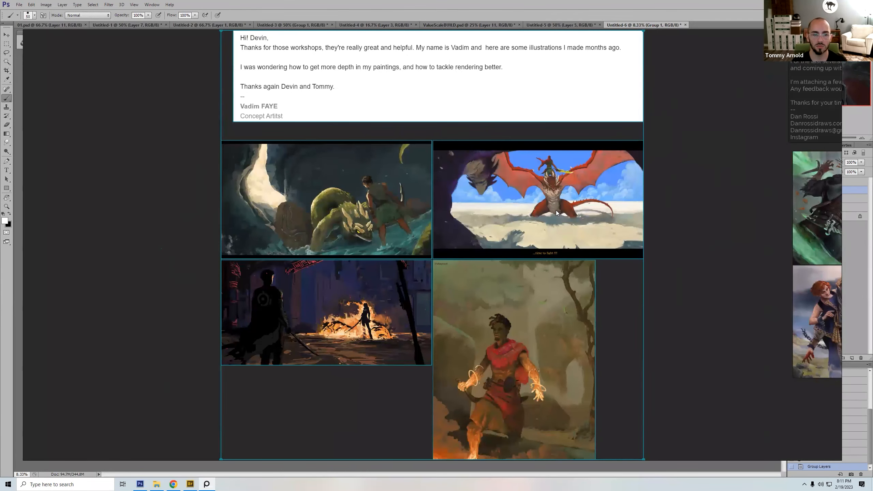
double_click(537, 220)
double_click(278, 143)
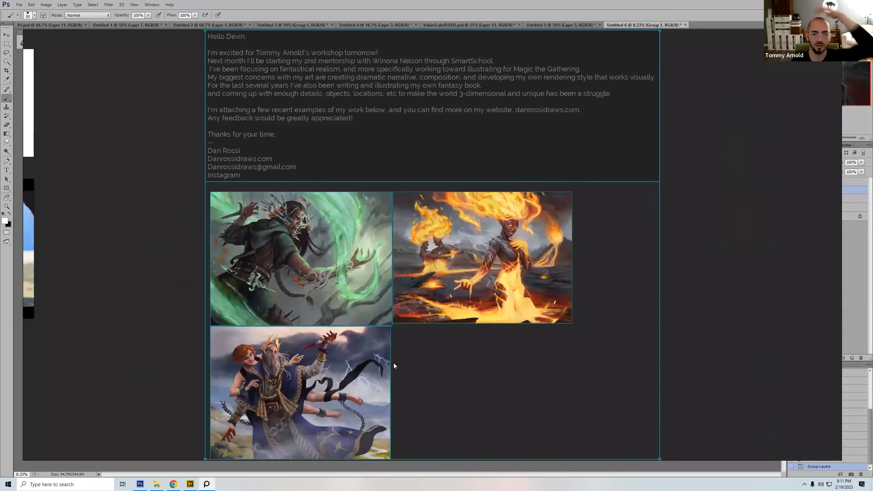
left_click(583, 267)
left_click_drag(564, 291, 675, 294)
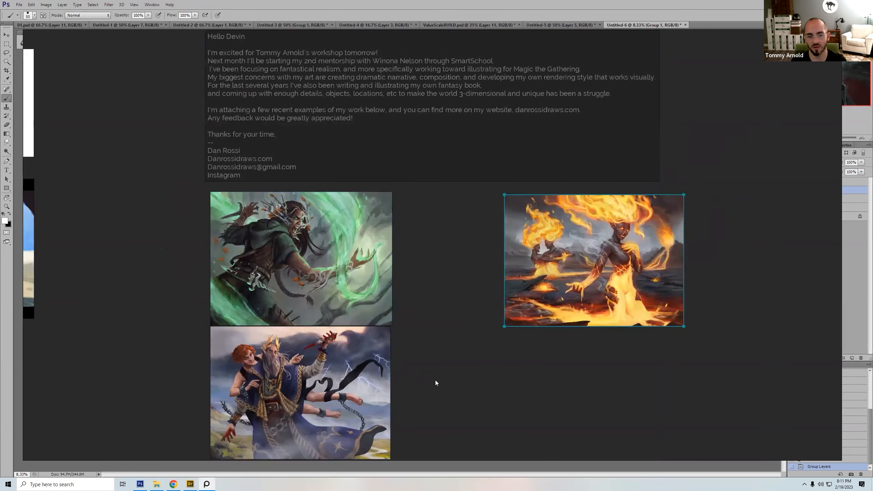
key("ctrl+z")
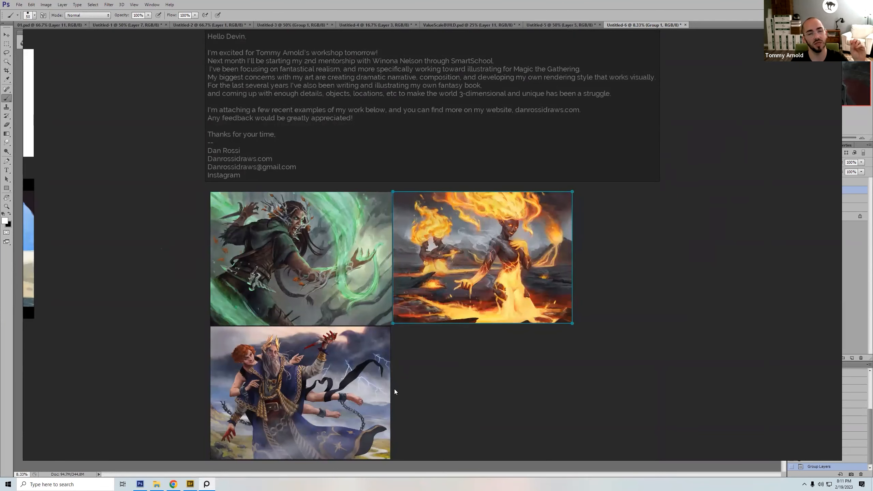
Step: Arrange the three illustrations in one row, placing the robed king beside the fire woman and nudging her image up
left_click_drag(389, 383, 724, 259)
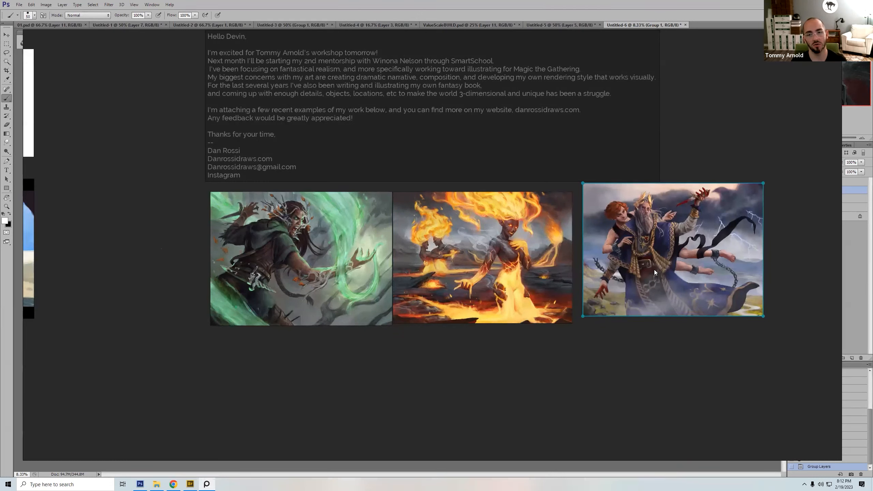
left_click(489, 284)
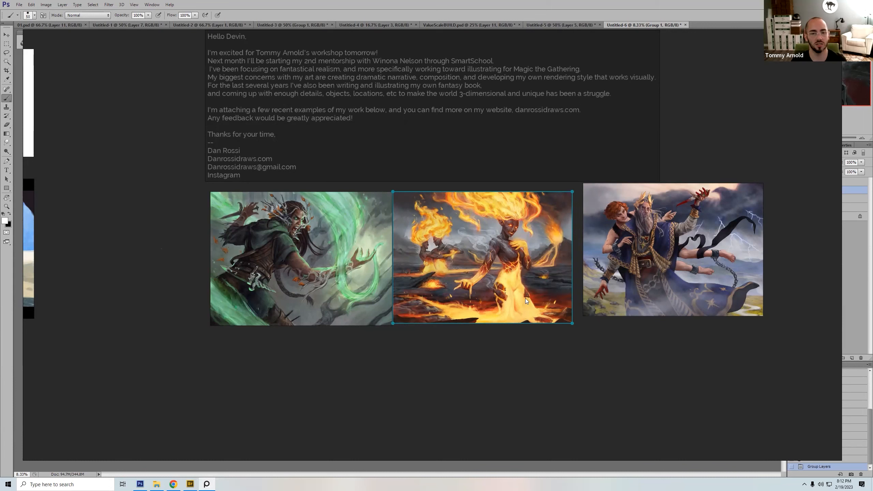
mouse_move(497, 276)
left_mouse_down()
mouse_move(504, 282)
mouse_move(499, 269)
left_mouse_up()
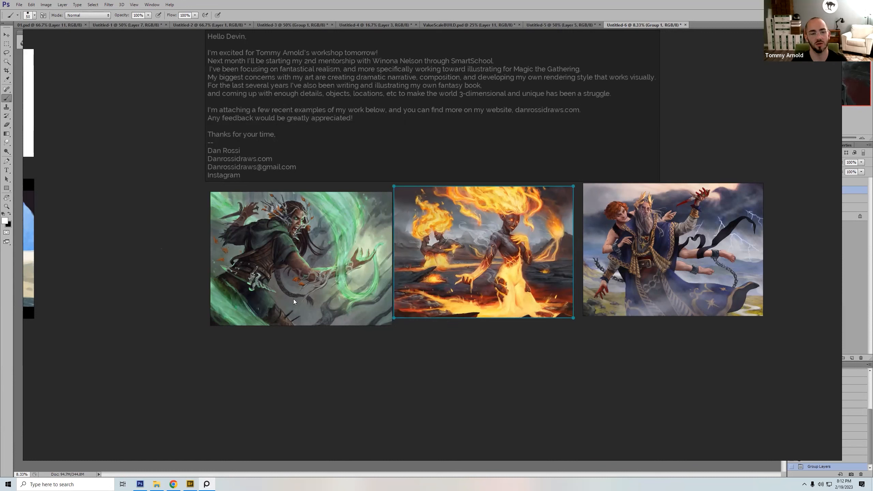
Step: Copy the fire woman illustration from the board and paste it into a new Photoshop document
left_click(485, 312)
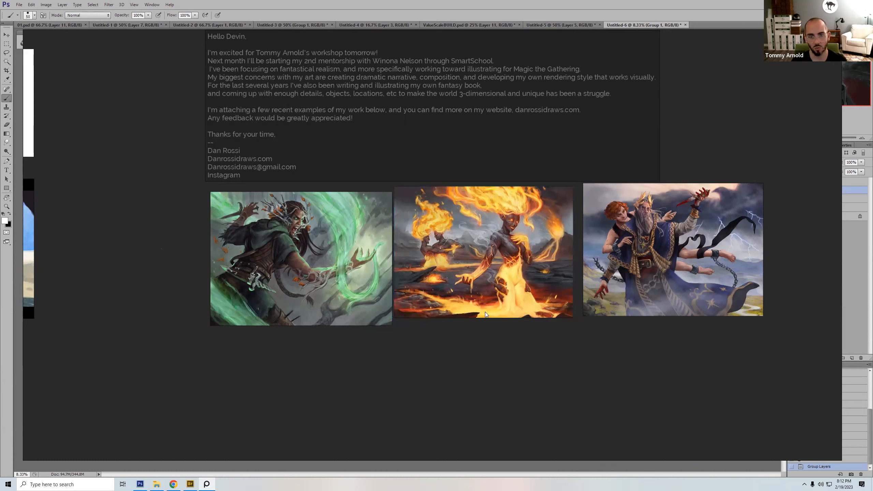
left_click(484, 292)
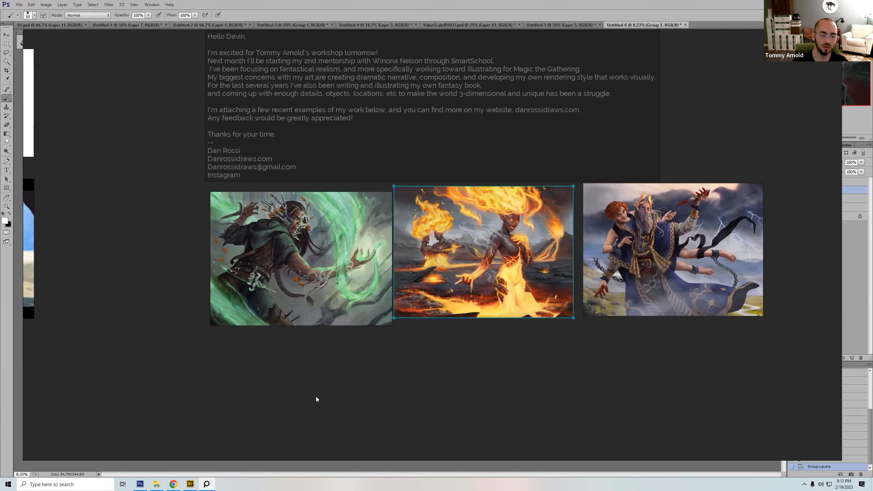
left_click(139, 484)
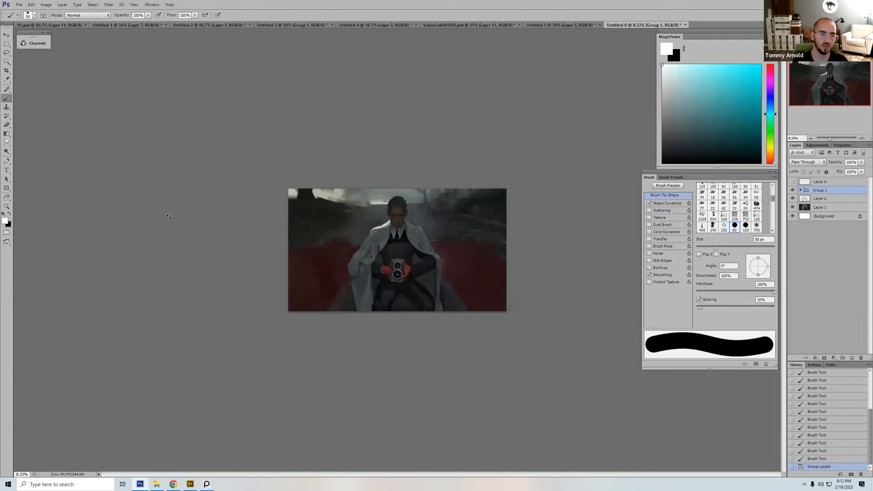
left_click(19, 5)
left_click(21, 12)
key("Escape")
key("ctrl+v")
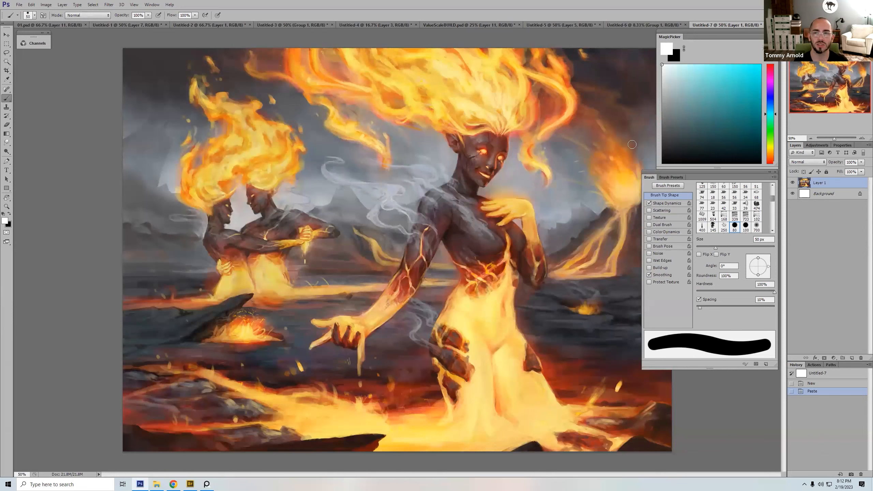
Step: Add a new layer and set up a textured round brush at 9 px with a sampled dark red
left_click(851, 358)
right_click(388, 245)
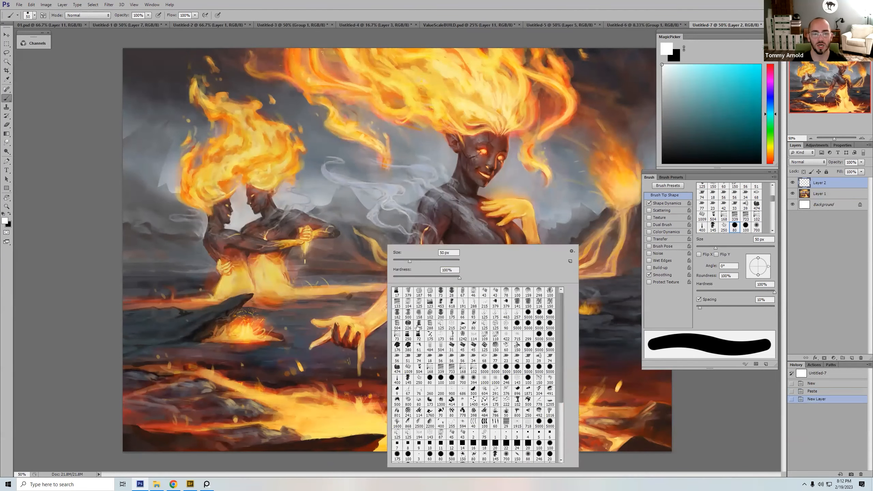
double_click(429, 380)
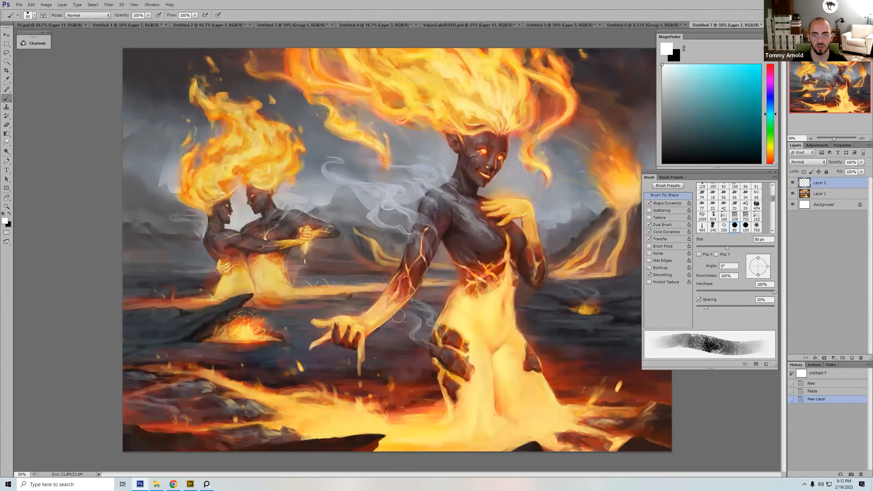
key("bracketleft")
key("bracketleft")
key("bracketleft")
left_click(479, 304, "alt")
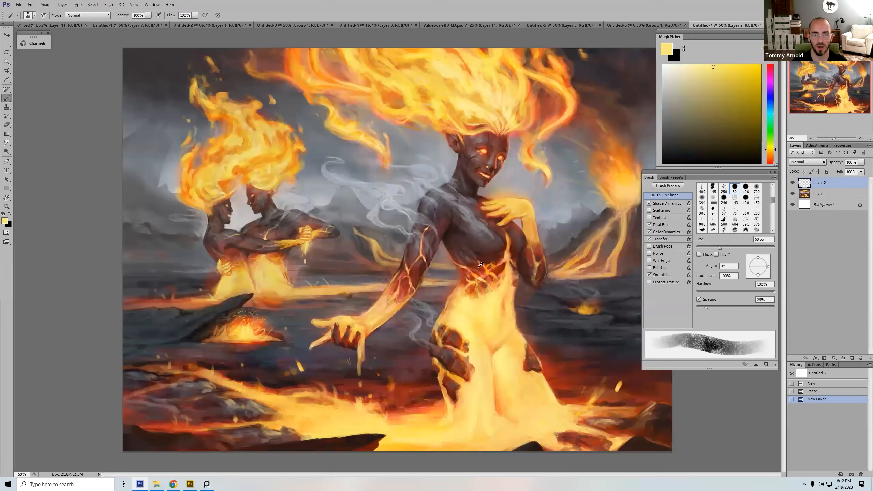
key("[")
key("[")
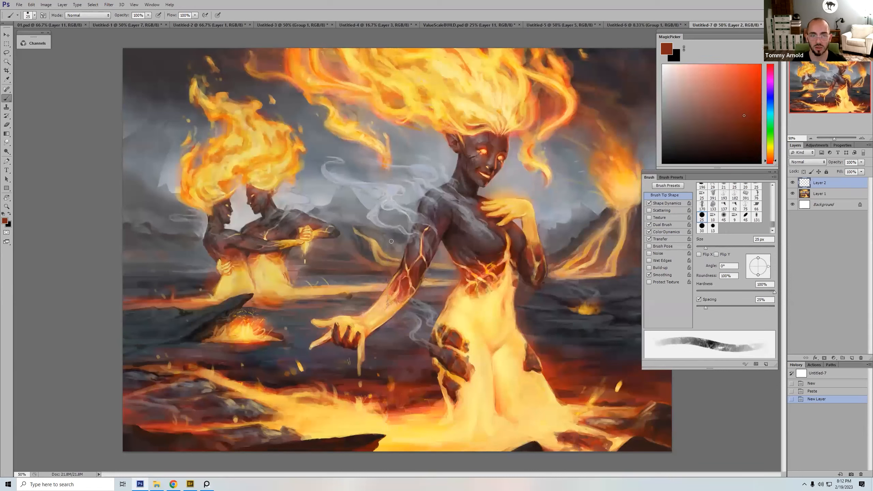
key("bracketleft")
key("bracketleft")
key("bracketleft")
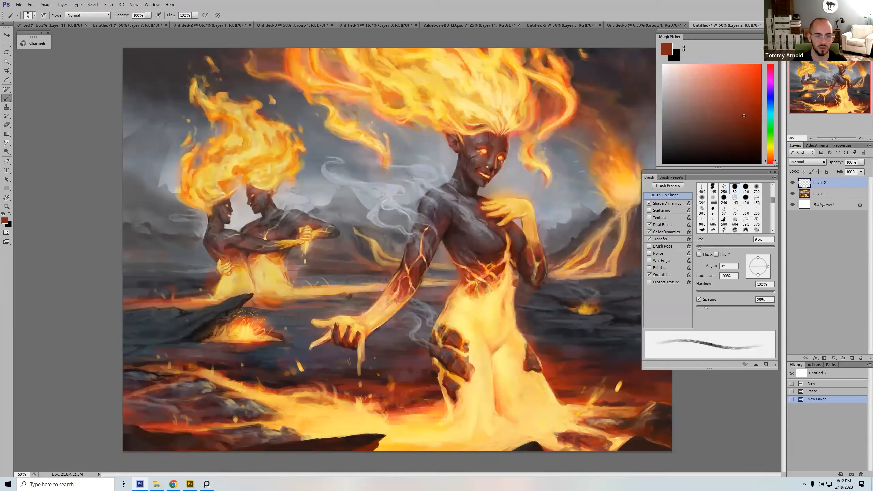
Step: Paint red strokes over the lava ground below the outstretched dripping hand, varying the brush up to 45 px
key("]")
key("]")
left_click(368, 381, "alt")
key("]")
key("]")
left_click_drag(367, 382, 363, 384)
left_click_drag(363, 383, 369, 383)
left_click_drag(369, 384, 363, 384)
left_click(374, 386, "alt")
key("]")
key("]")
key("]")
mouse_move(364, 382)
left_mouse_down()
mouse_move(385, 381)
mouse_move(365, 381)
left_mouse_up()
key("bracketleft")
key("bracketleft")
key("bracketleft")
key("bracketright")
key("bracketright")
key("bracketright")
left_click_drag(377, 381, 411, 376)
mouse_move(415, 375)
left_mouse_down()
mouse_move(341, 379)
mouse_move(351, 378)
mouse_move(334, 371)
left_mouse_up()
key("bracketleft")
key("bracketright")
key("bracketright")
key("bracketright")
key("bracketright")
left_click_drag(338, 370, 333, 363)
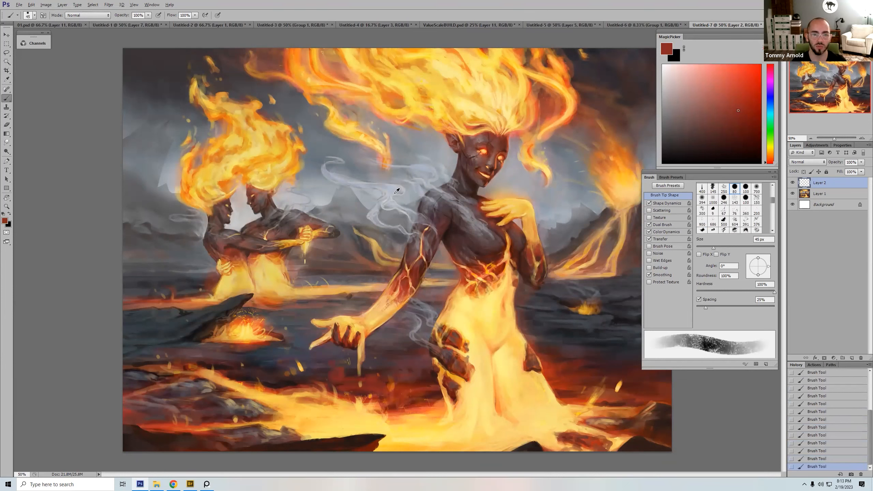
Step: Try a sampled light grey stroke at 15 px on the fire woman's shoulder beside the smoke
left_click(398, 209, "alt")
key("bracketleft")
key("bracketleft")
key("bracketleft")
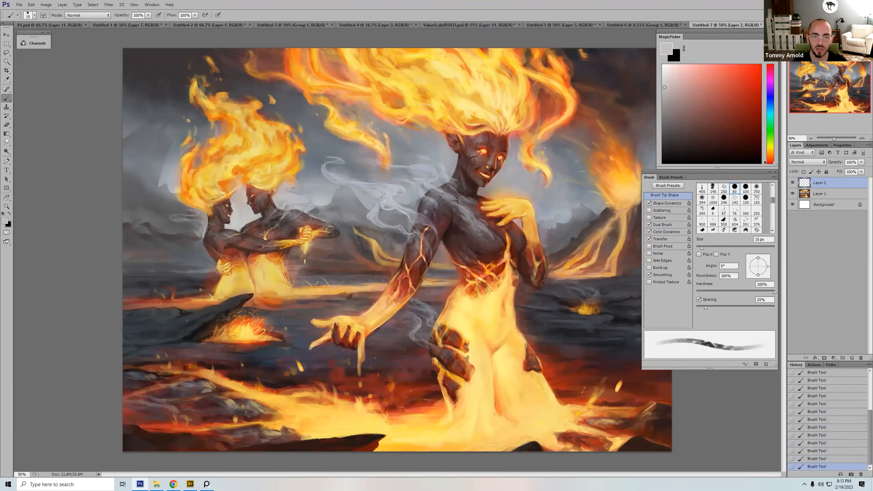
left_click_drag(431, 208, 434, 214)
key("ctrl+z")
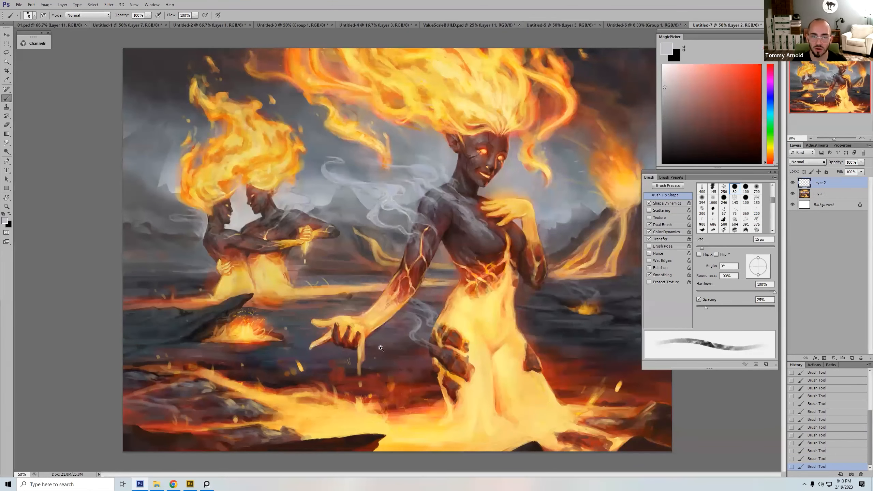
Step: Try a finer light grey stroke at 8 px where the smoke meets the fire woman's upper arm
key("z")
left_click_drag(381, 346, 509, 119)
key("b")
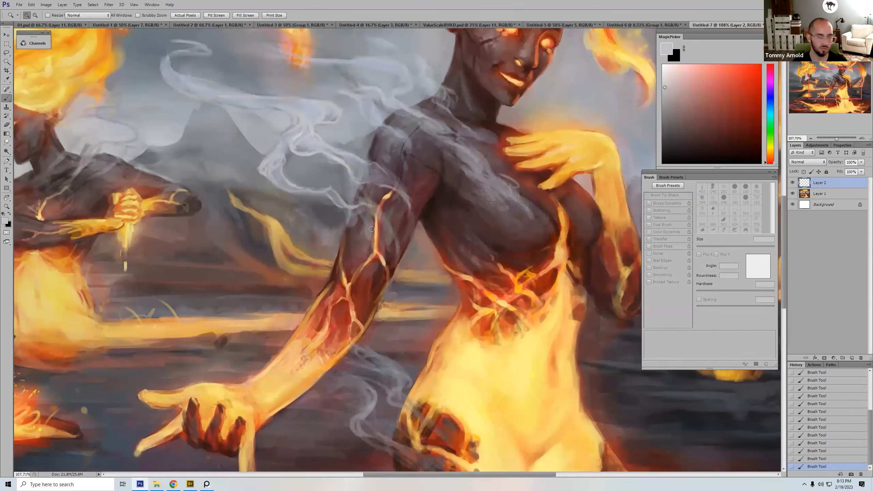
key("bracketleft")
key("bracketleft")
key("bracketleft")
left_click_drag(355, 208, 356, 209)
key("ctrl+z")
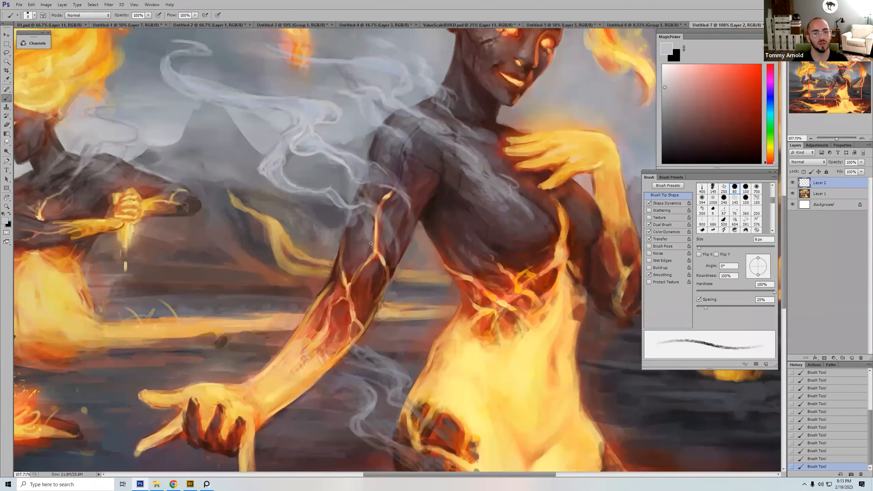
Step: Revert the document to its opening history snapshot and paste the fire woman illustration in again
mouse_move(344, 391)
left_mouse_down()
mouse_move(622, 412)
mouse_move(337, 395)
mouse_move(354, 219)
left_mouse_up()
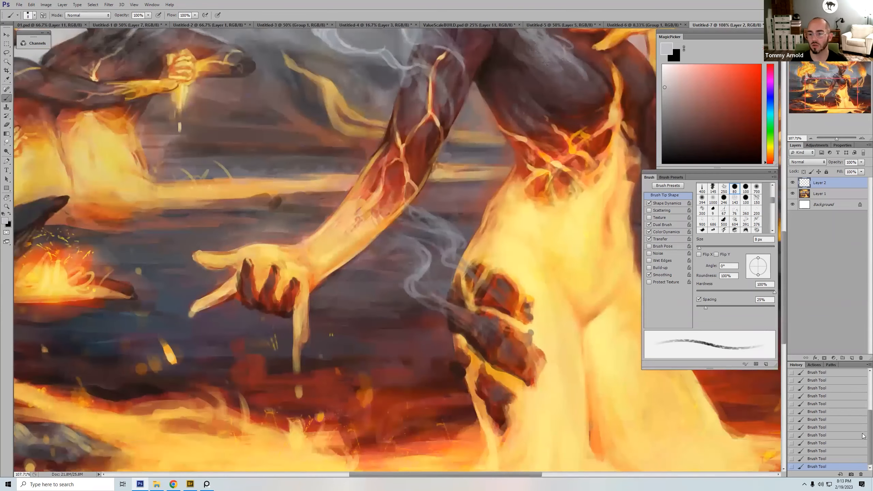
left_click_drag(870, 423, 869, 377)
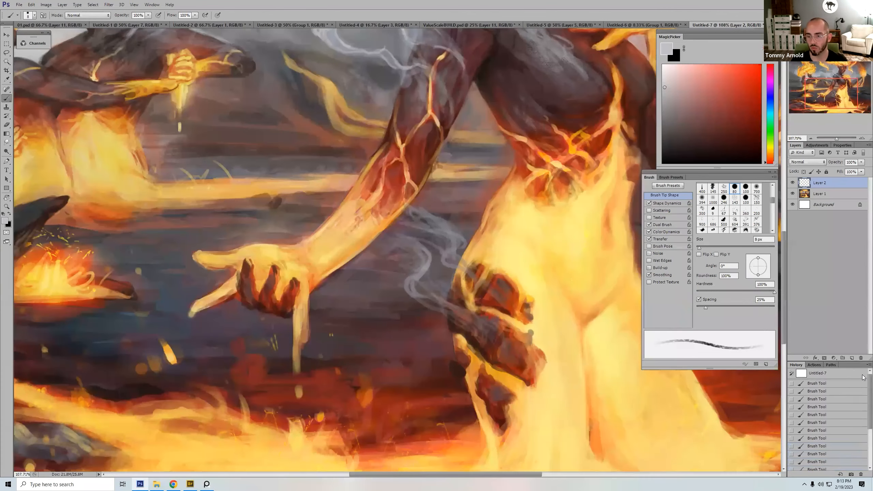
left_click(835, 385)
key("ctrl+minus")
key("ctrl+minus")
key("ctrl+minus")
key("ctrl+minus")
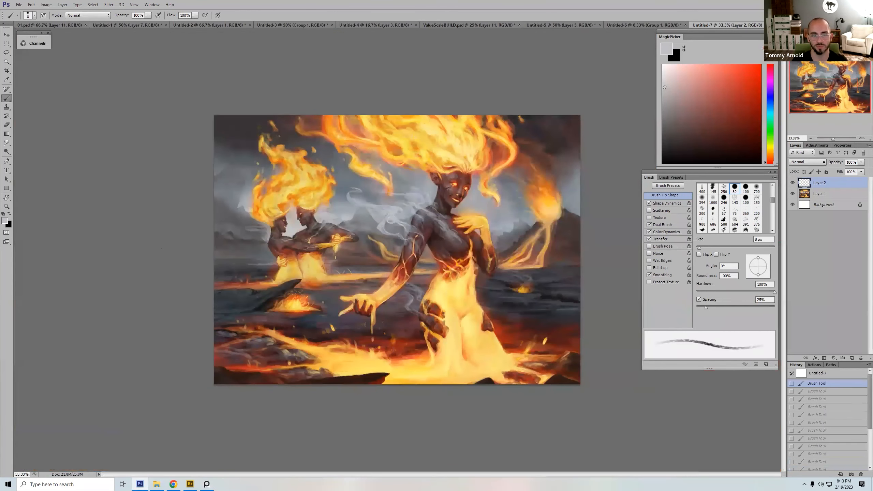
left_click(830, 375)
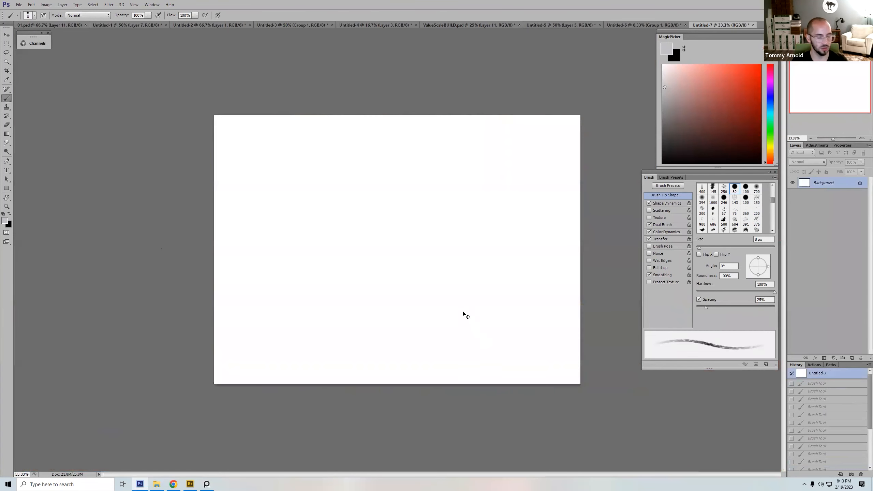
key("ctrl+v")
Step: Switch to the hard round 100 px brush, and check and accept the grip pen's pressure profile in Wacom Tablet Properties
right_click(399, 227)
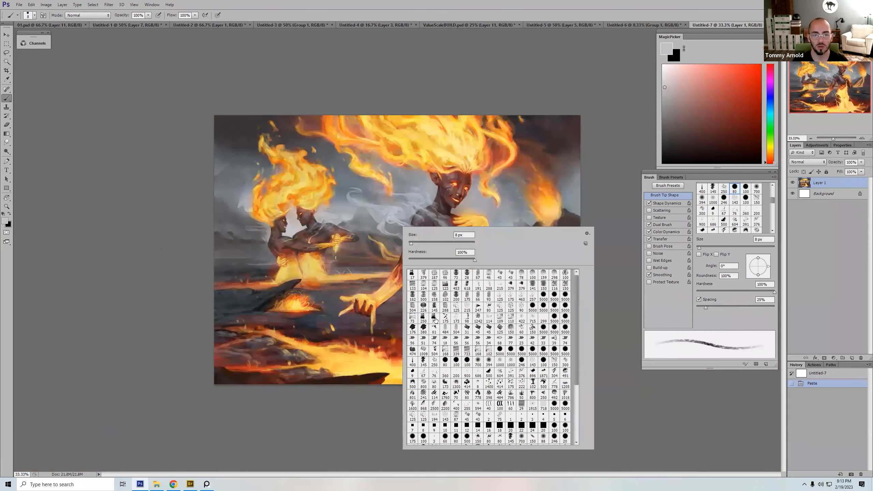
double_click(467, 363)
left_click(85, 483)
type("waco")
key("Return")
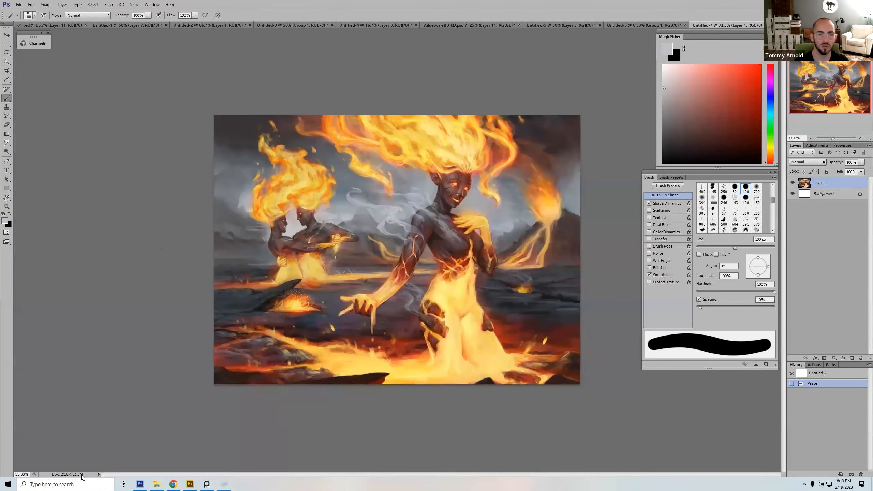
left_click_drag(158, 150, 472, 171)
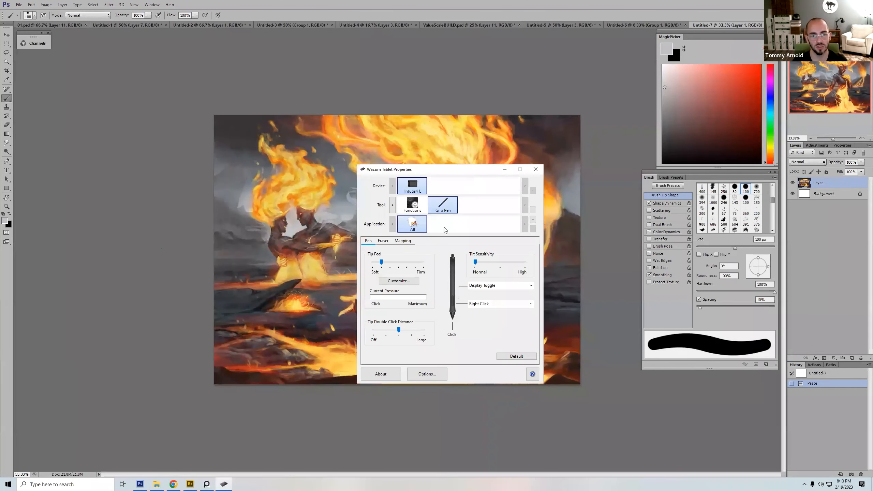
left_click(401, 282)
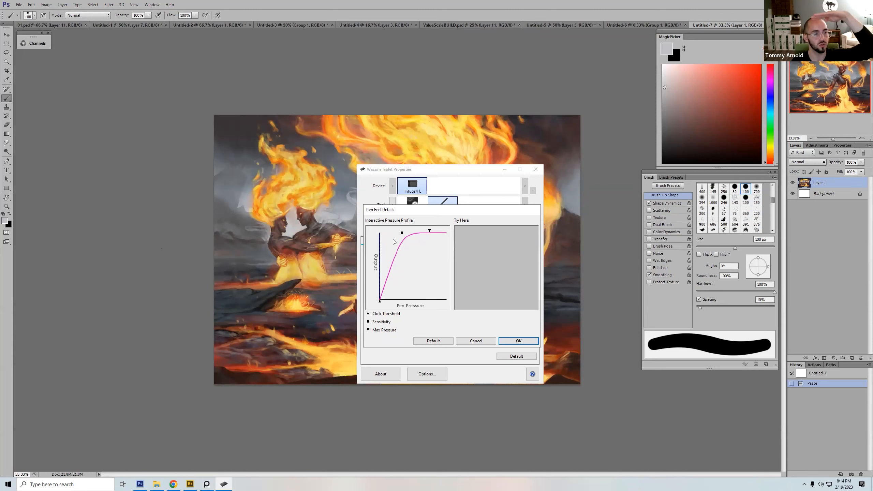
left_click(519, 341)
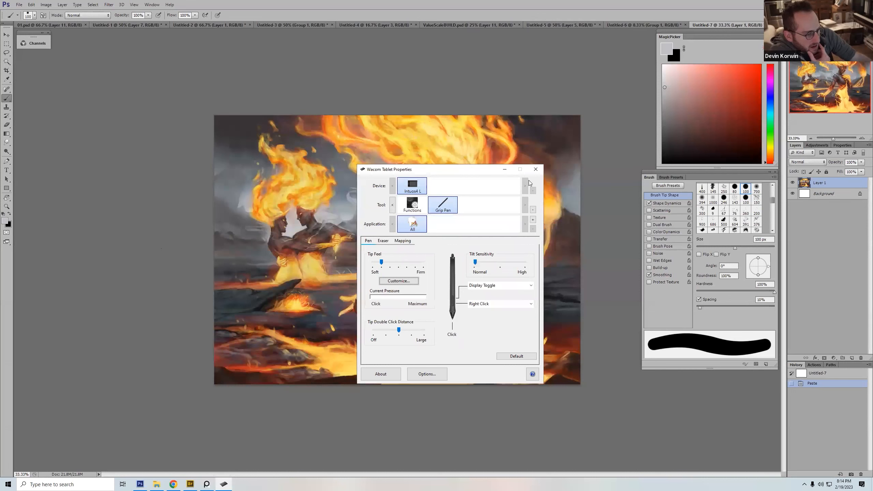
left_click(535, 169)
Step: Paint sampled light orange strokes over the distant fireball behind the fire woman, using a bristle brush at up to 100 px
right_click(424, 232)
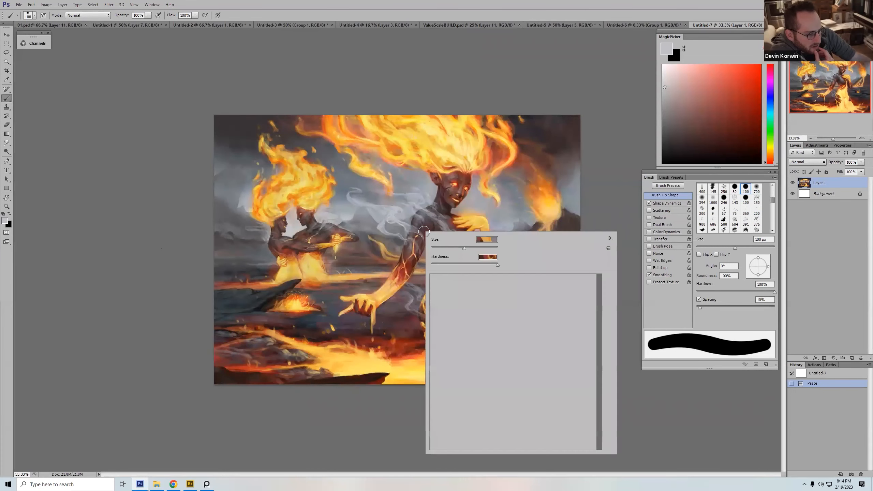
double_click(531, 304)
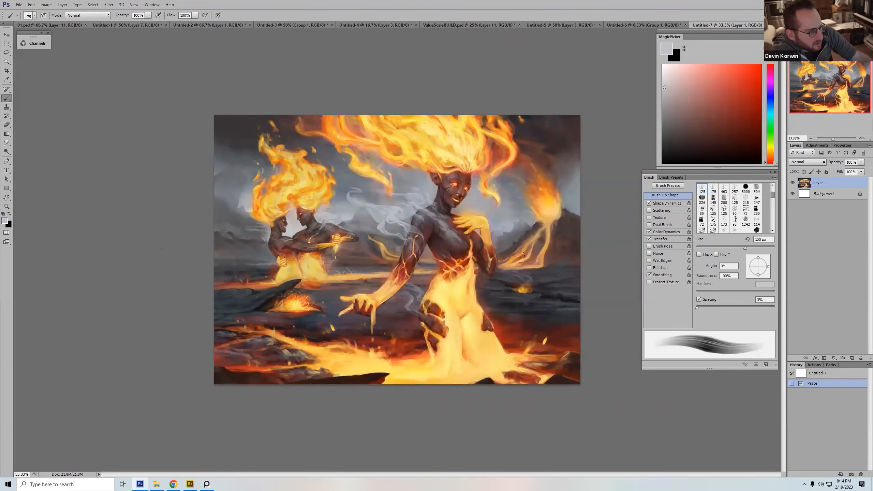
left_click(551, 188, "alt")
key("bracketleft")
key("bracketleft")
key("bracketleft")
key("bracketleft")
mouse_move(547, 187)
left_mouse_down()
mouse_move(531, 192)
mouse_move(546, 204)
mouse_move(543, 183)
mouse_move(554, 191)
left_mouse_up()
key("bracketright")
left_click(547, 206, "alt")
left_click(552, 209, "alt")
left_click_drag(553, 196, 553, 181)
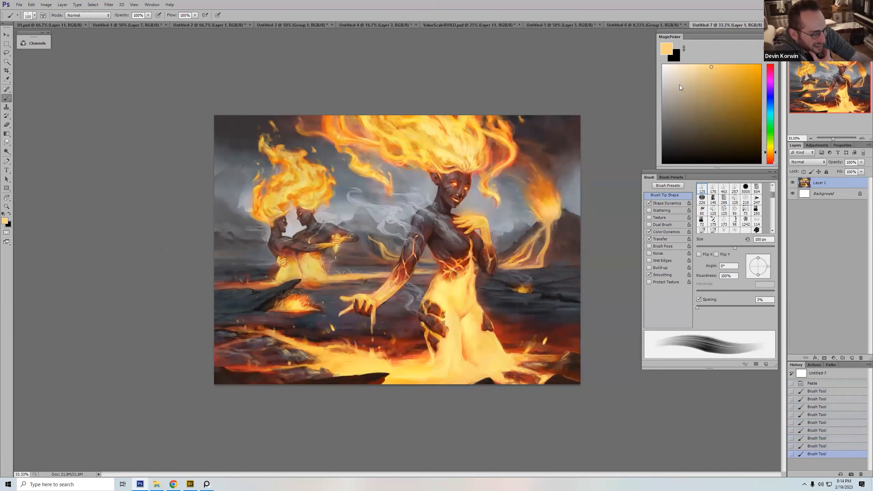
Step: Extend the distant fireball's flame upward into the dark sky with orange-brown bristle strokes, varying the brush size
left_click(543, 175, "alt")
key("bracketright")
key("bracketright")
left_click_drag(548, 181, 544, 176)
left_click_drag(551, 190, 550, 180)
key("bracketright")
key("bracketright")
left_click(548, 162, "alt")
left_click_drag(549, 169, 563, 160)
left_click(555, 170, "alt")
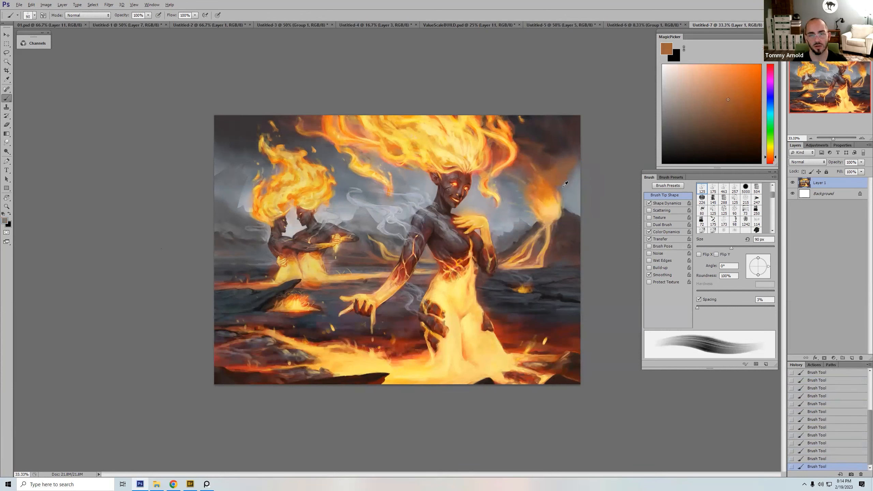
Step: Refine the fireball's outer edge with sampled blue-grey at 90 px and sampled orange at 70 px
left_click(565, 190, "alt")
left_click(565, 197, "alt")
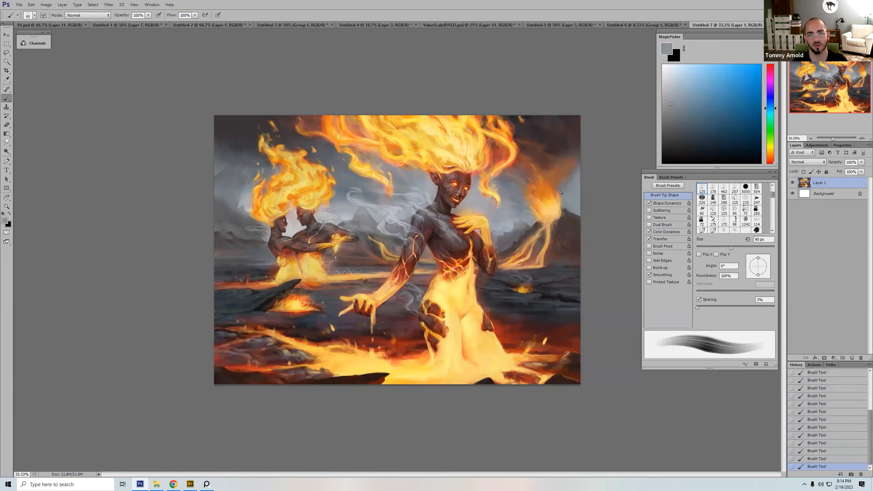
left_click(554, 188, "alt")
key("bracketleft")
key("bracketleft")
left_click(555, 183, "alt")
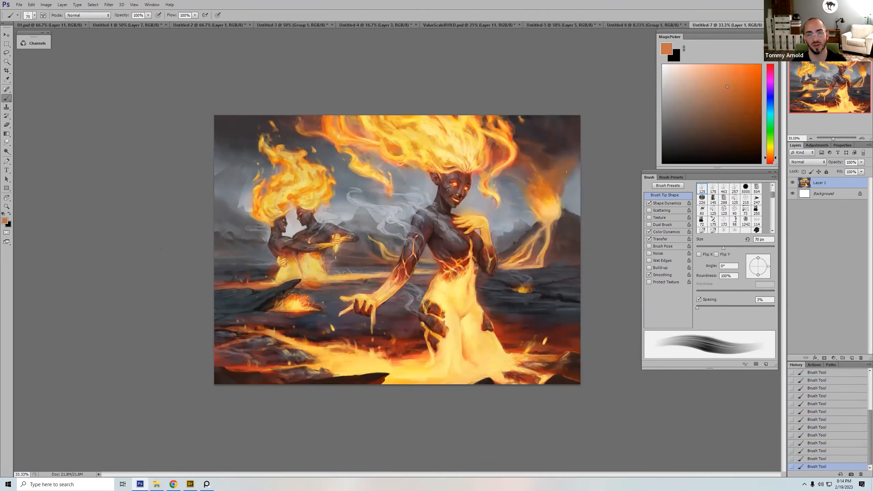
Step: Try a broad orange bristle stroke at 200 px across the ground and the fire woman's lower body, and undo it
key("bracketleft")
key("bracketleft")
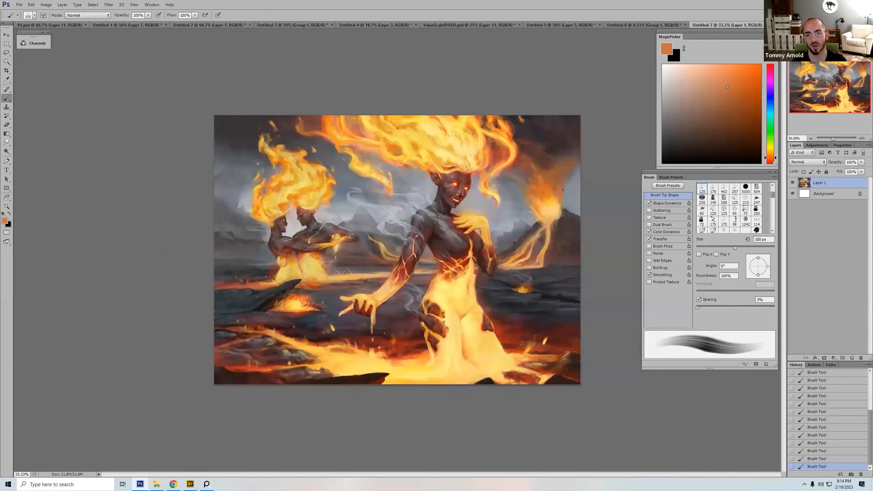
key("bracketright")
key("bracketright")
key("bracketright")
key("bracketright")
key("bracketright")
key("bracketright")
key("bracketright")
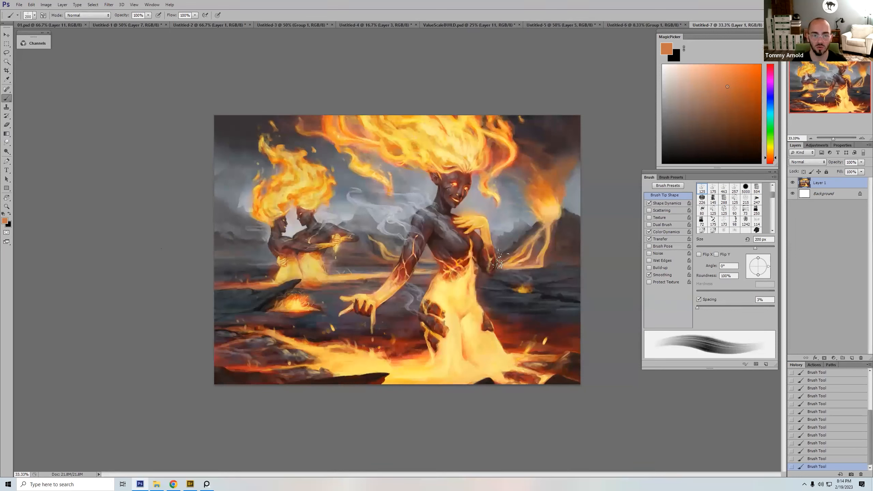
left_click_drag(540, 269, 479, 304)
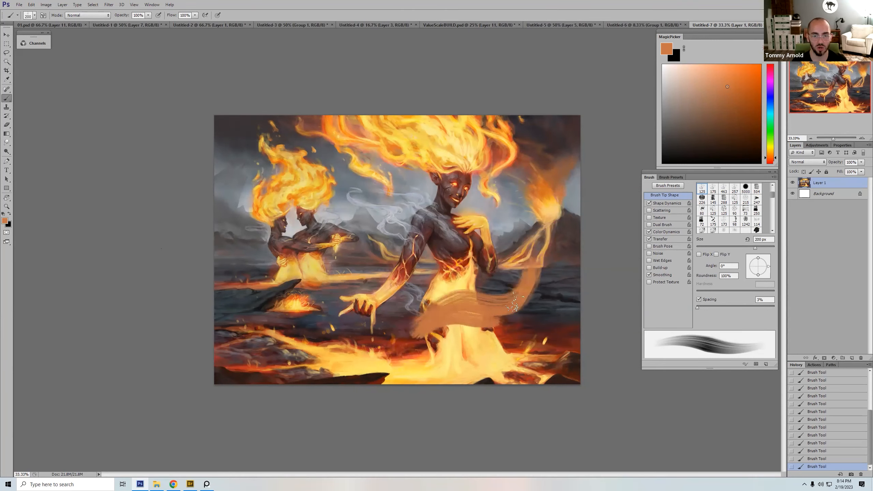
key("ctrl+z")
Step: Switch to the tapered 400 brush preset at 200 px and sample the light grey of the smoke beside the woman's shoulder
right_click(520, 222)
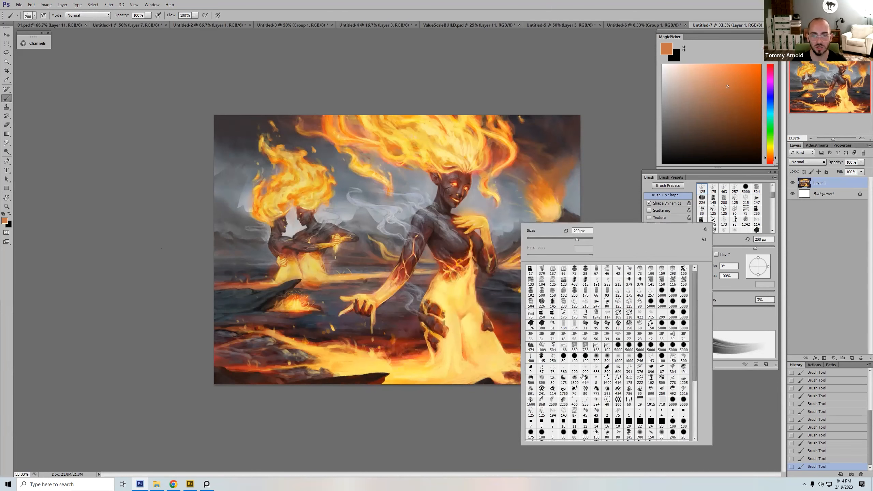
left_click(596, 358)
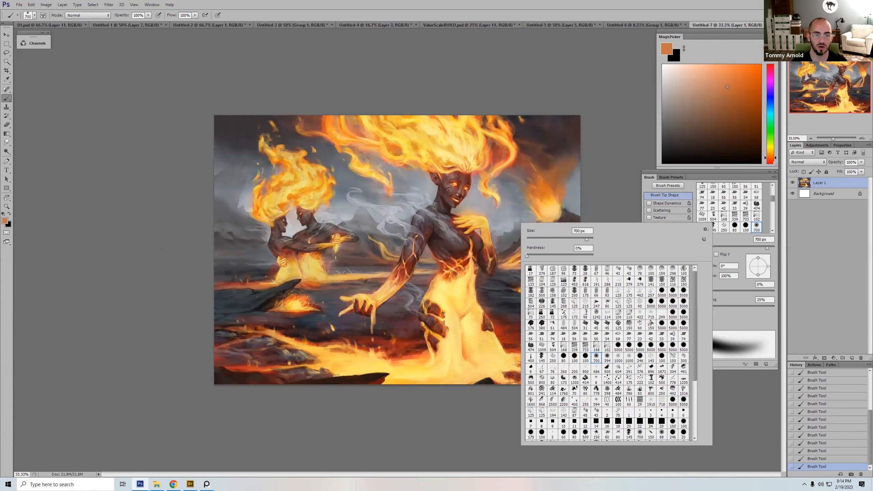
double_click(532, 358)
key("bracketleft")
key("bracketleft")
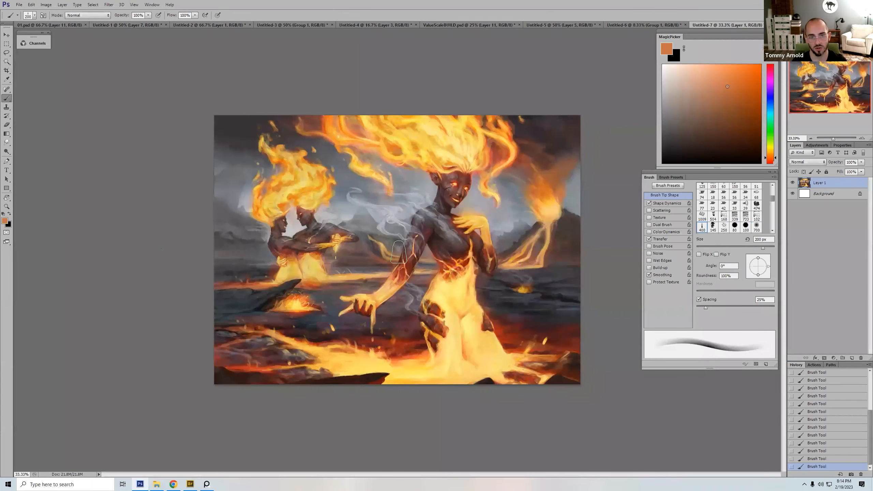
left_click(382, 213, "alt")
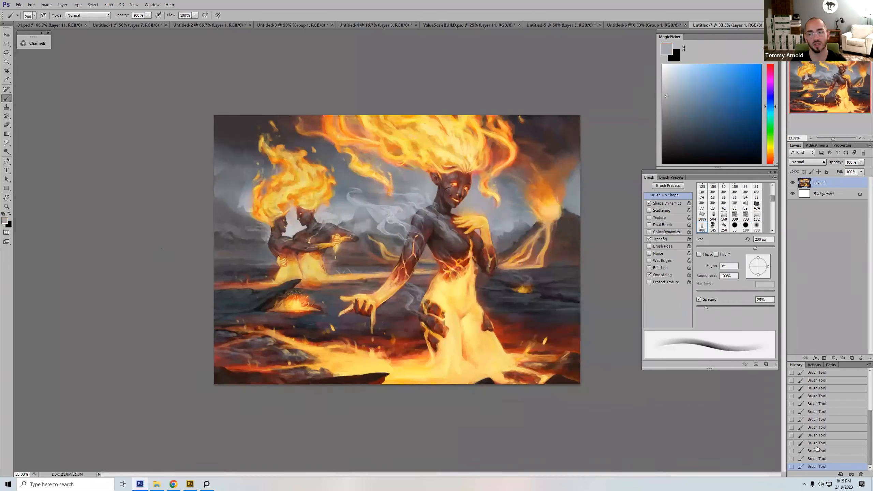
Step: Step back through the history to an earlier state of the fireball brush strokes
left_click(828, 427)
left_click(829, 419)
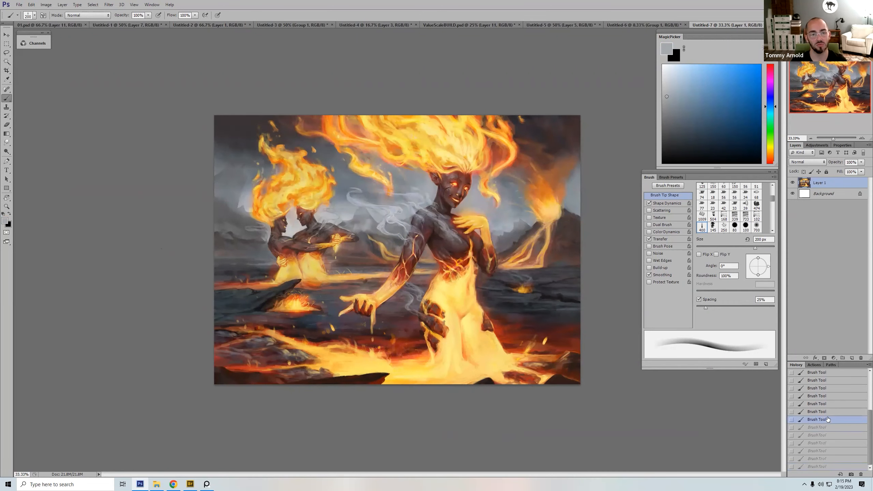
left_click(823, 397)
left_click(819, 380)
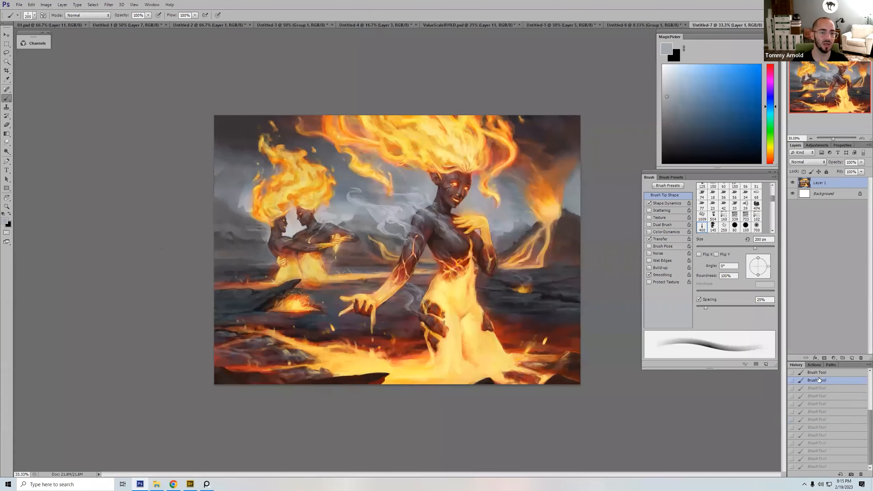
Step: Sample the molten yellow of the woman's torso, reduce the brush to 45 px and restore the stepped-back fireball strokes
key("bracketright")
key("bracketright")
key("bracketright")
left_click(452, 295, "alt")
key("bracketleft")
key("bracketleft")
key("bracketleft")
key("bracketleft")
key("bracketleft")
key("bracketleft")
key("bracketleft")
key("bracketleft")
key("bracketleft")
key("bracketleft")
key("bracketleft")
key("bracketleft")
key("bracketleft")
key("bracketleft")
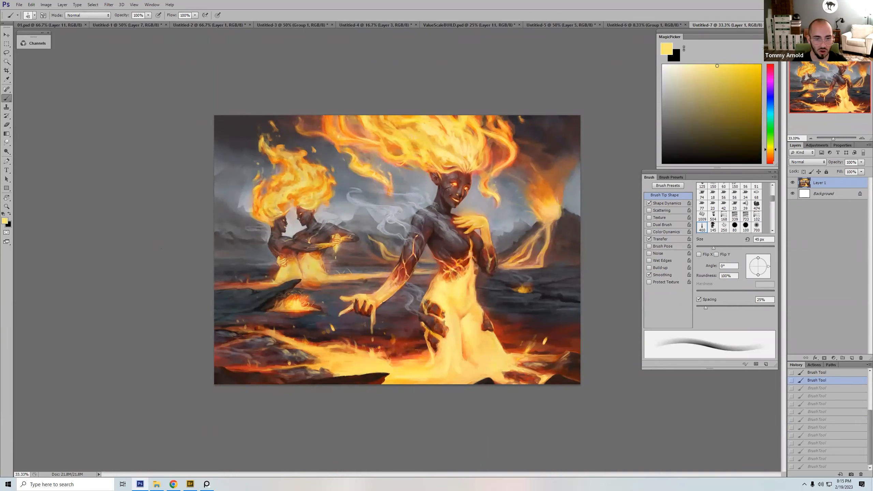
key("ctrl+shift+z")
key("ctrl+shift+z")
key("ctrl+shift+z")
key("ctrl+shift+z")
key("ctrl+shift+z")
key("ctrl+shift+z")
key("ctrl+shift+z")
key("ctrl+shift+z")
key("ctrl+shift+z")
key("ctrl+shift+z")
key("ctrl+shift+z")
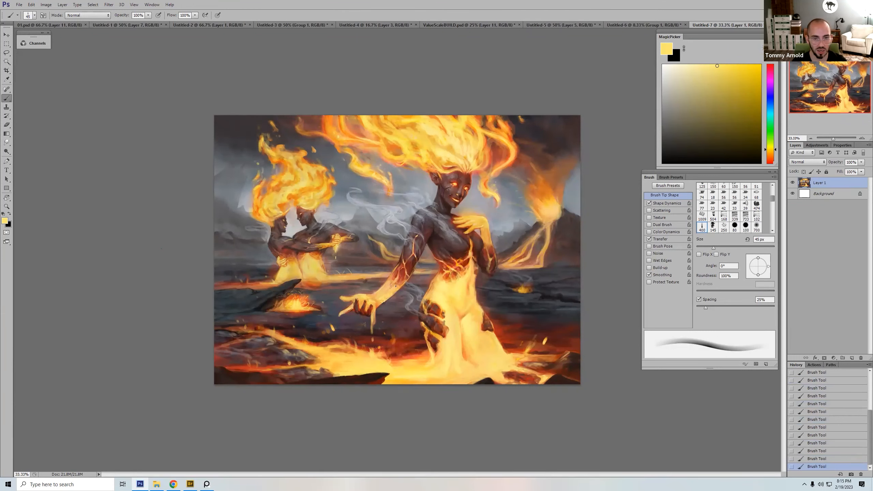
Step: Sample a peach tone near the outstretched hand at 60 px and shift it to a slightly more saturated orange
key("bracketright")
key("bracketright")
left_click(380, 296, "alt")
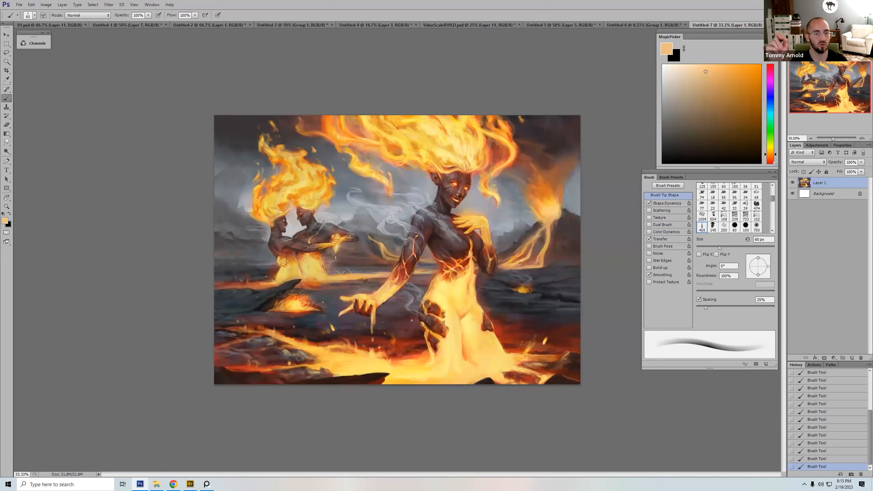
left_click(712, 72)
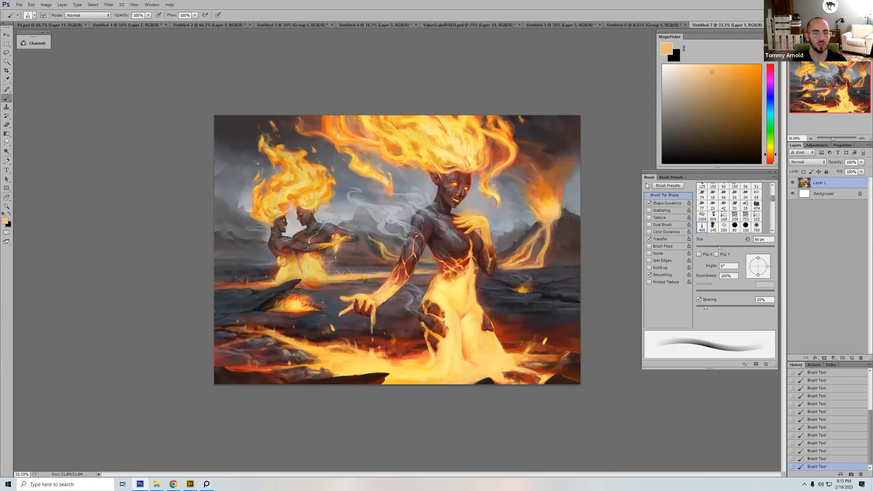
Step: Try a sampled orange-red glow at 500 px in the smoky sky between the couple and the fire woman, and undo it
left_click(447, 275, "alt")
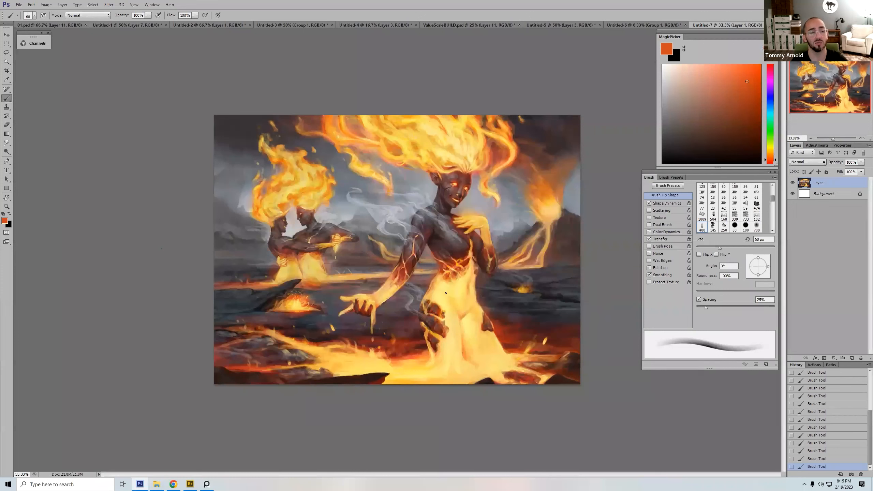
key("bracketright")
key("bracketright")
key("bracketright")
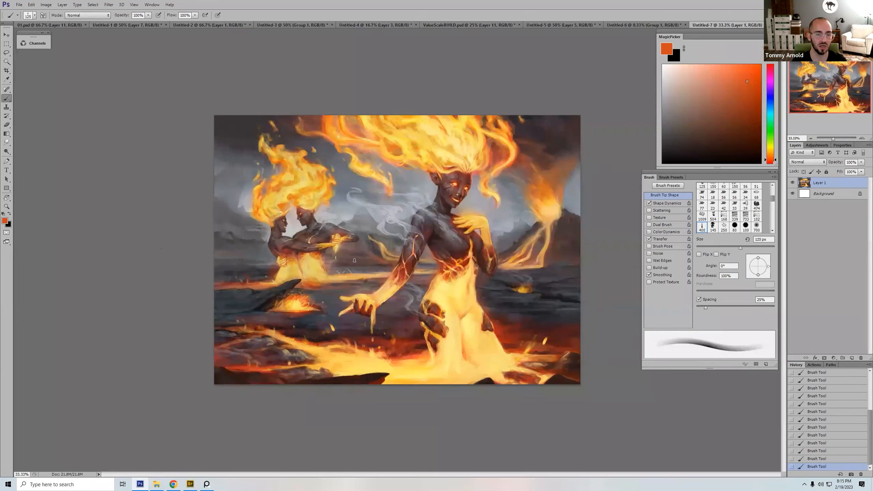
key("bracketright")
key("bracketright")
key("bracketright")
key("bracketright")
key("bracketright")
key("bracketright")
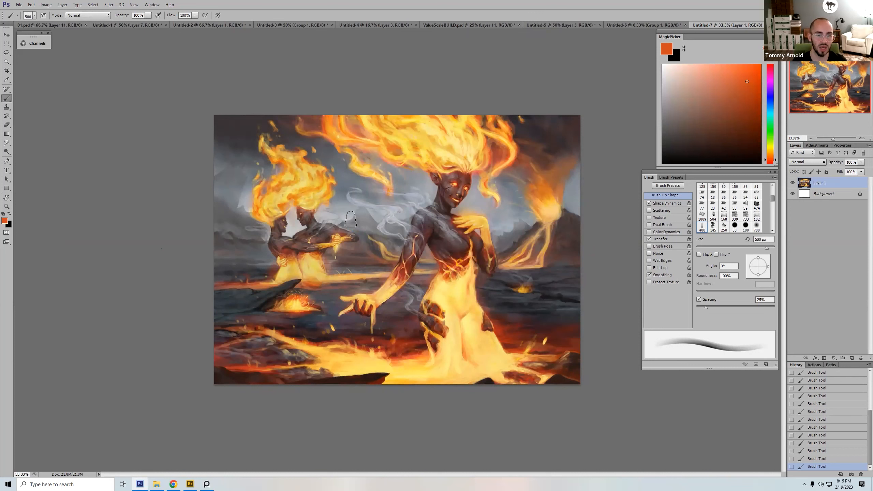
left_click(360, 216, "alt")
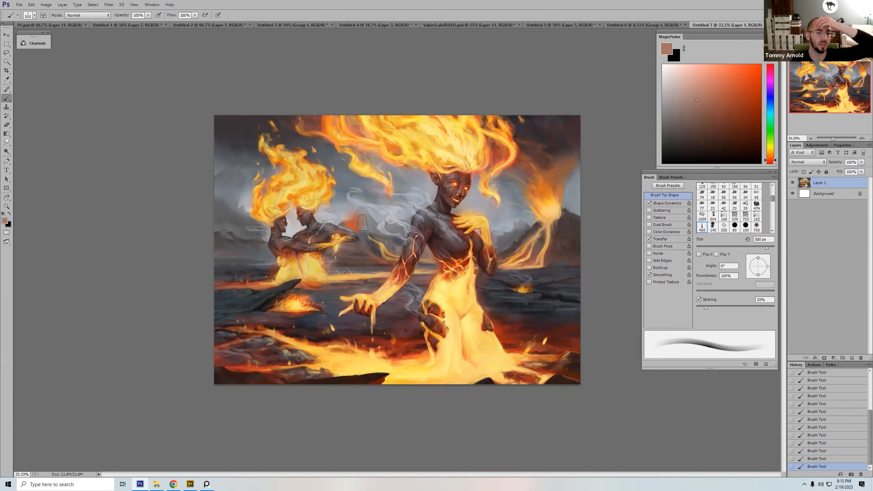
key("ctrl+z")
Step: Paint a muted red glow into the dark sky along the outer edge of the woman's flame hair, at 250 and 300 px
left_click_drag(700, 96, 721, 94)
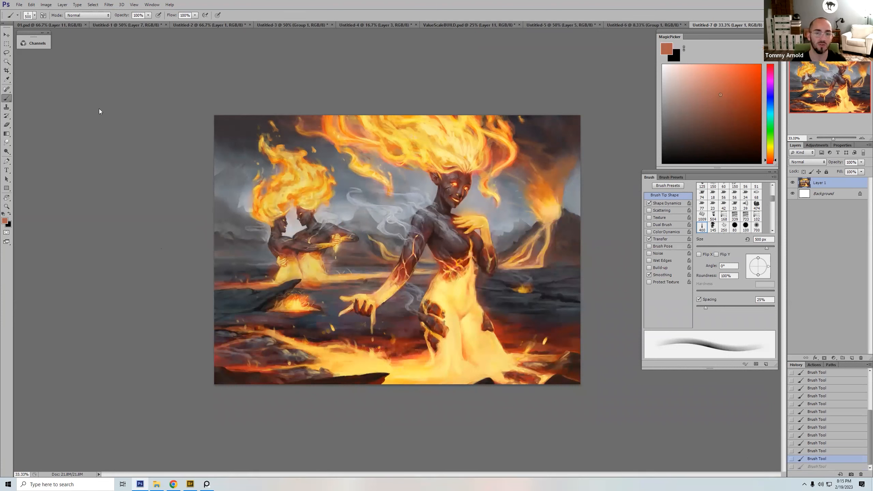
left_click(498, 152, "alt")
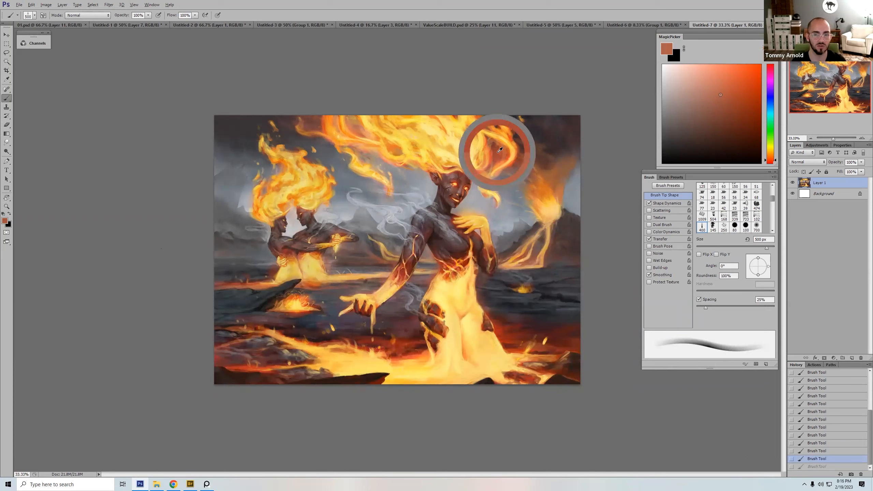
key("bracketleft")
key("bracketleft")
key("bracketleft")
left_click_drag(513, 141, 516, 139)
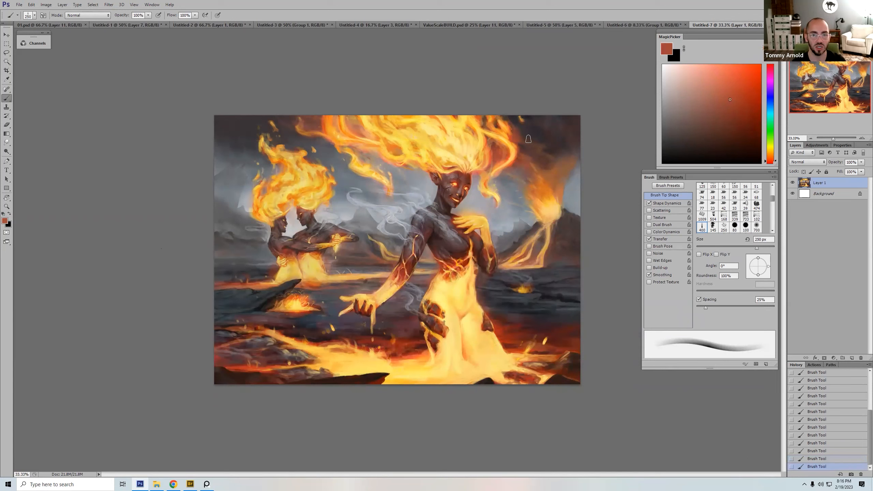
key("bracketright")
left_click(527, 129, "alt")
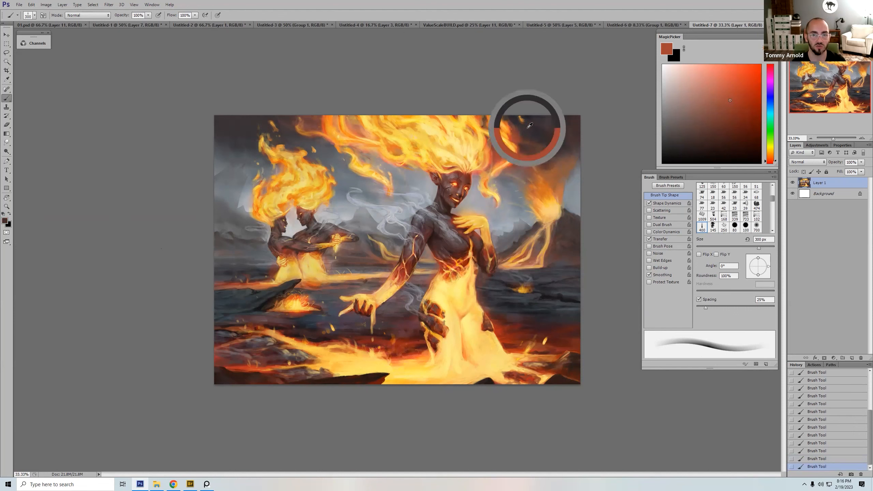
left_click(519, 132, "alt")
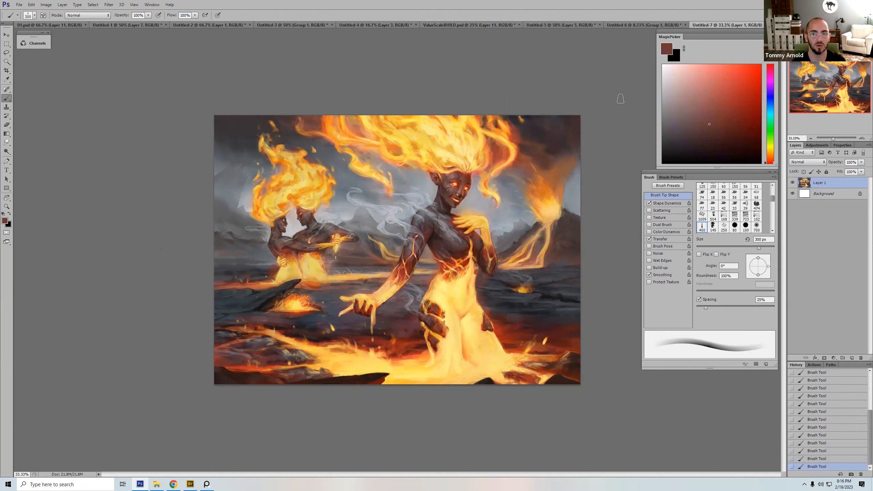
Step: Choose a streaky textured brush at 80 px, shift the colour slightly toward red-orange and touch up the dark sky beside the flame hair
right_click(533, 127)
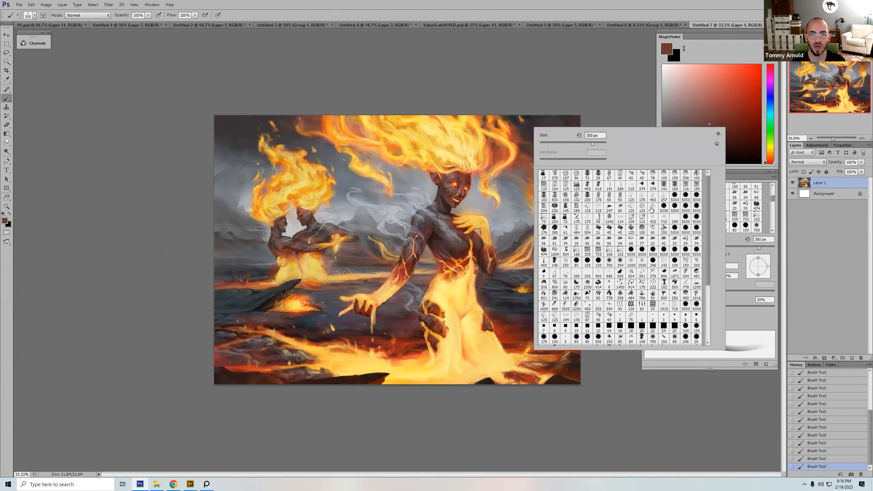
double_click(642, 196)
left_click(721, 121)
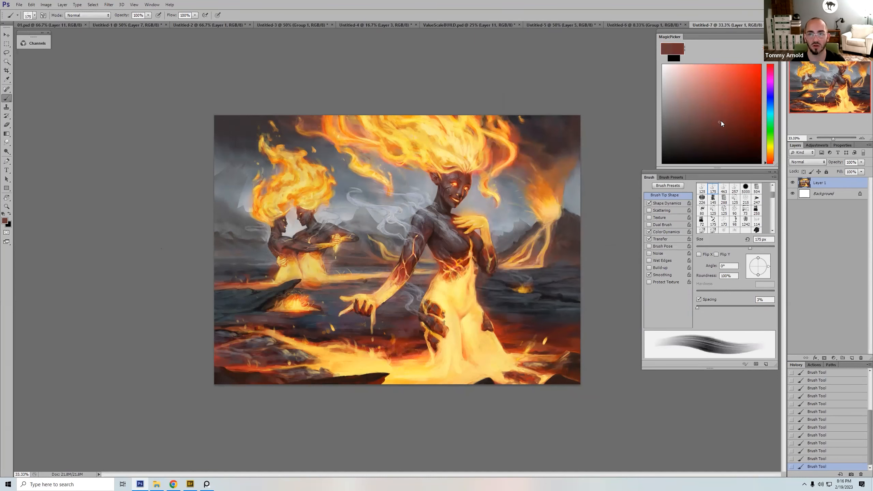
left_click_drag(771, 164, 773, 162)
key("bracketleft")
key("bracketleft")
key("bracketleft")
key("bracketleft")
key("bracketleft")
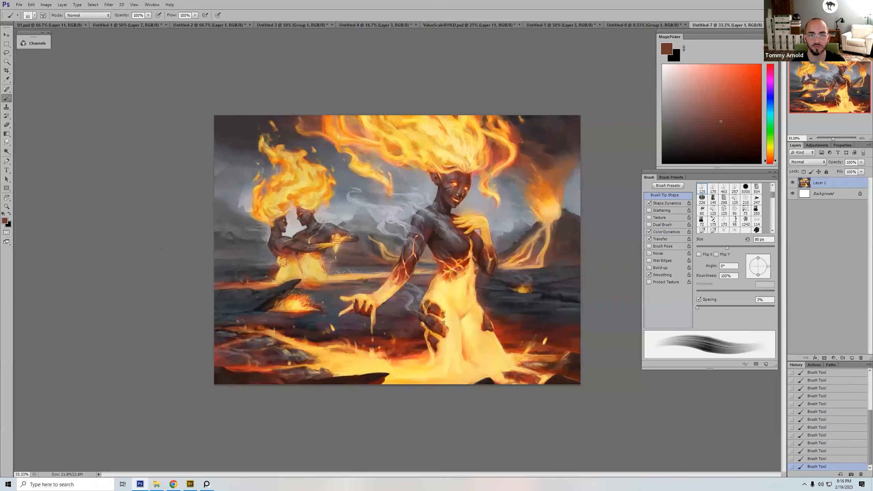
left_click(520, 131, "alt")
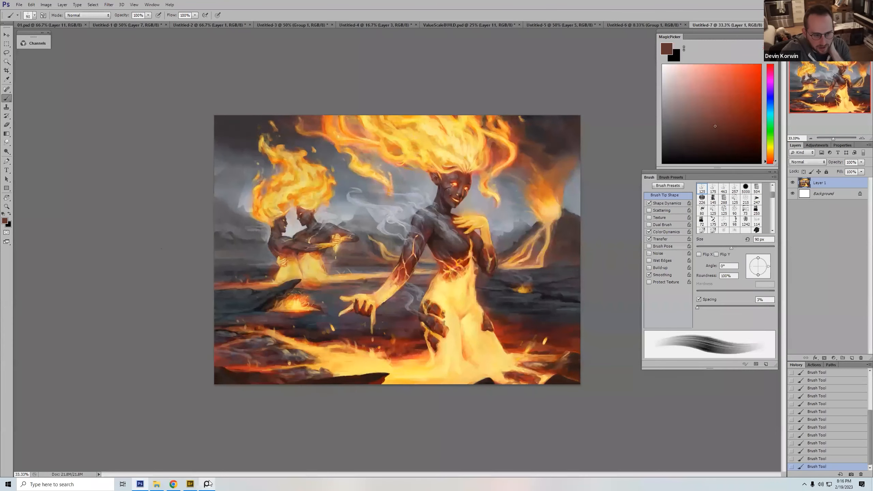
Step: Switch to the PureRef board and move the three-illustration submission containing the fire woman over to the reviewed group
mouse_move(208, 484)
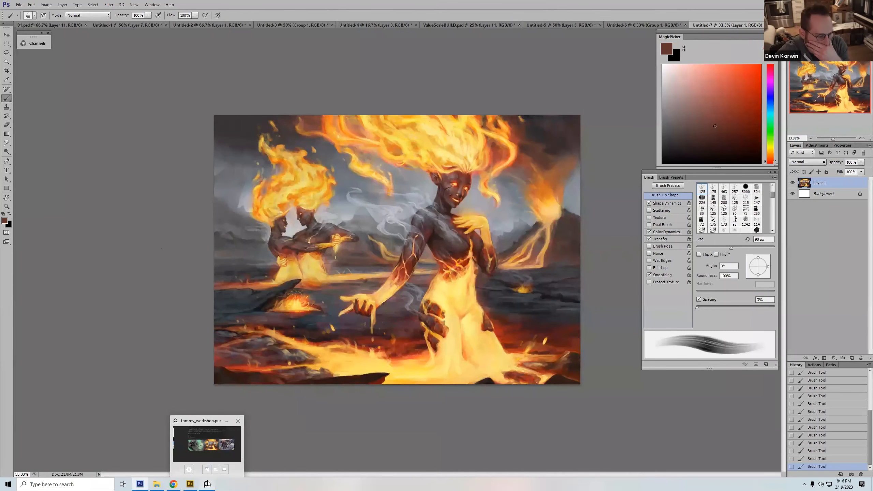
left_click(207, 483)
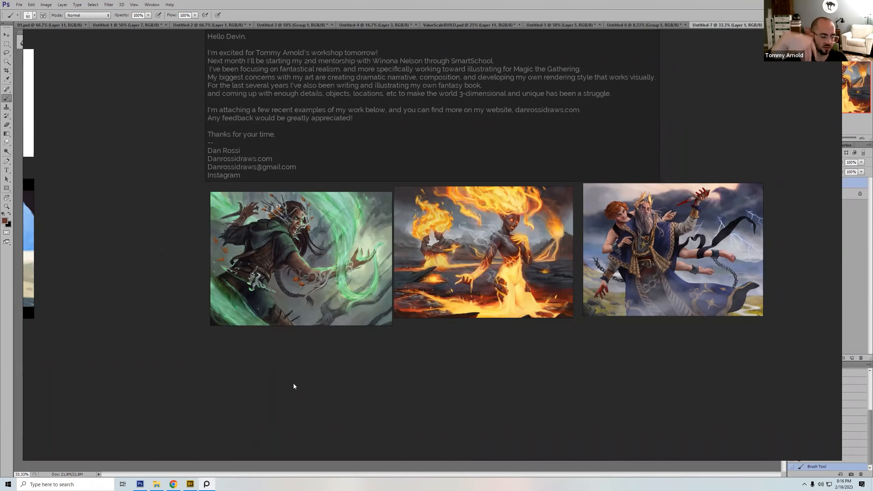
scroll(433, 330, "down", 12)
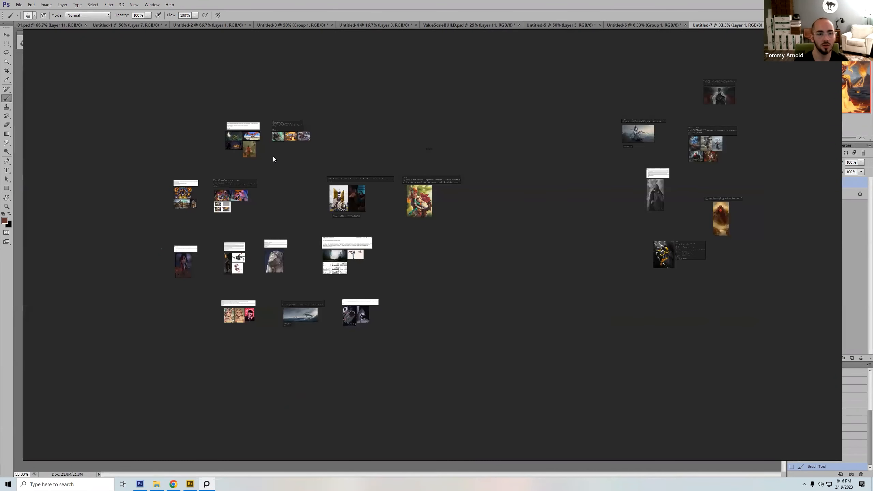
left_click_drag(295, 125, 594, 69)
left_click(467, 254)
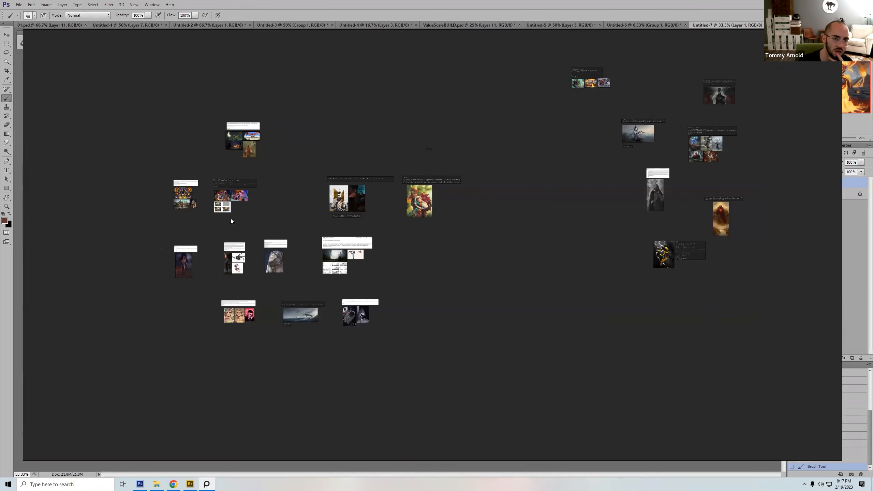
Step: Select the submission with the colourful battle scene and its 3D mock-up, enlarge it for review and return to the board overview
left_click_drag(207, 220, 266, 175)
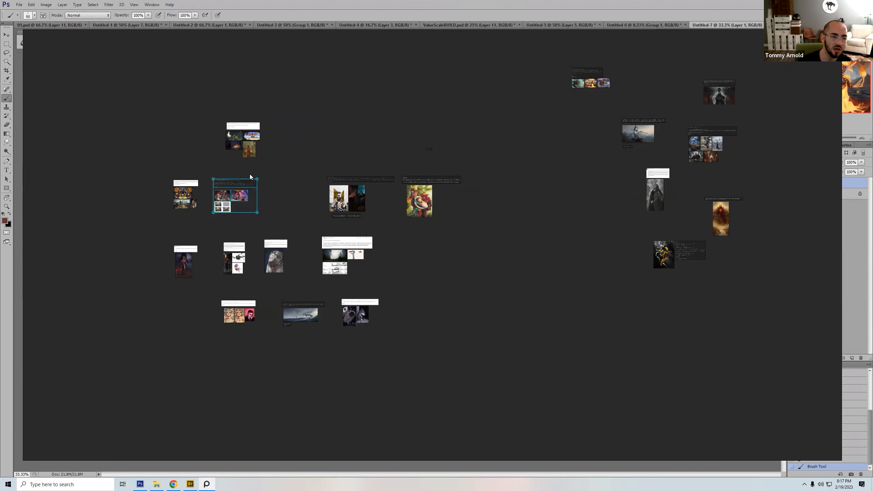
left_click(250, 198)
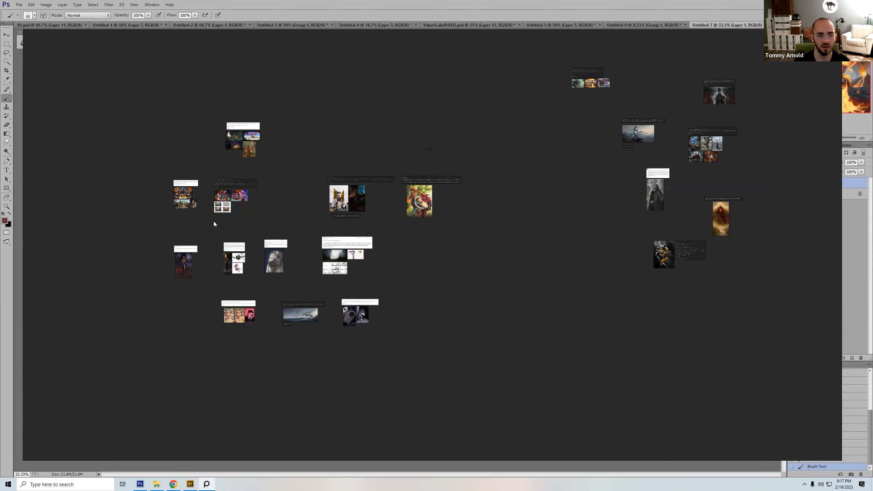
left_click_drag(210, 215, 269, 177)
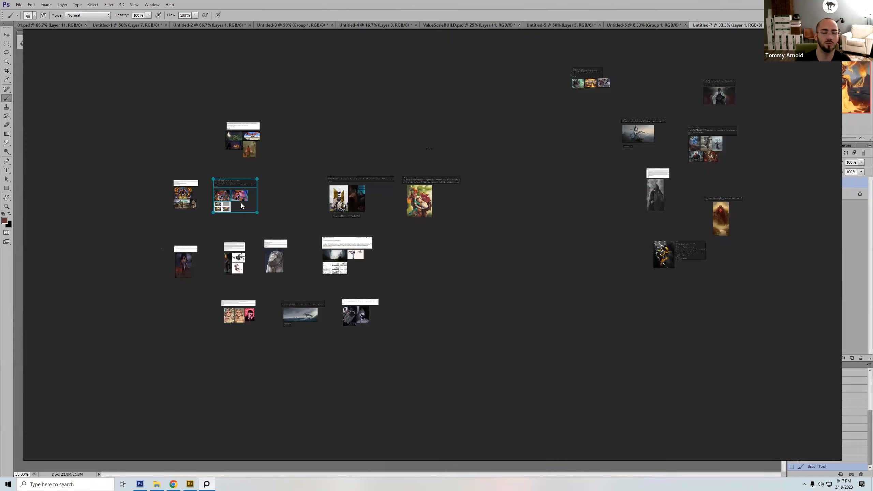
key("space")
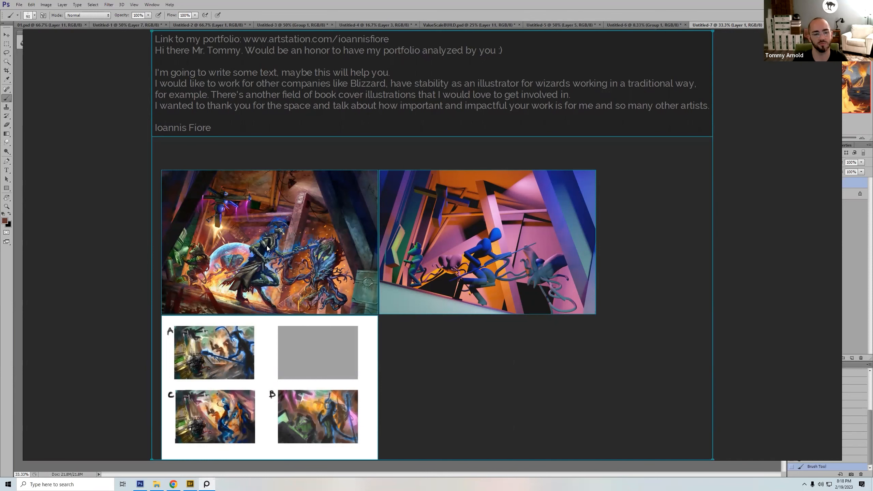
key("space")
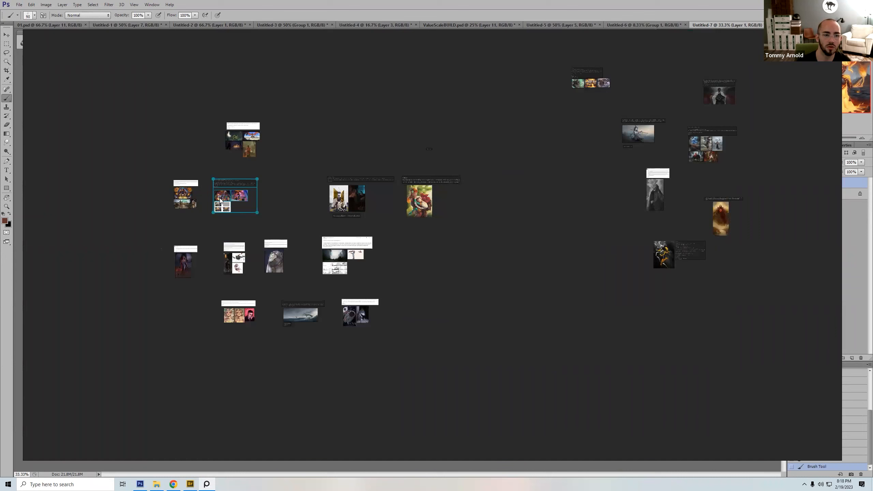
Step: Move the battle-scene submission below the reviewed group and enlarge the submission with the winged sea creatures
left_click_drag(237, 182, 738, 279)
left_click(285, 332)
left_click(315, 323)
key("space")
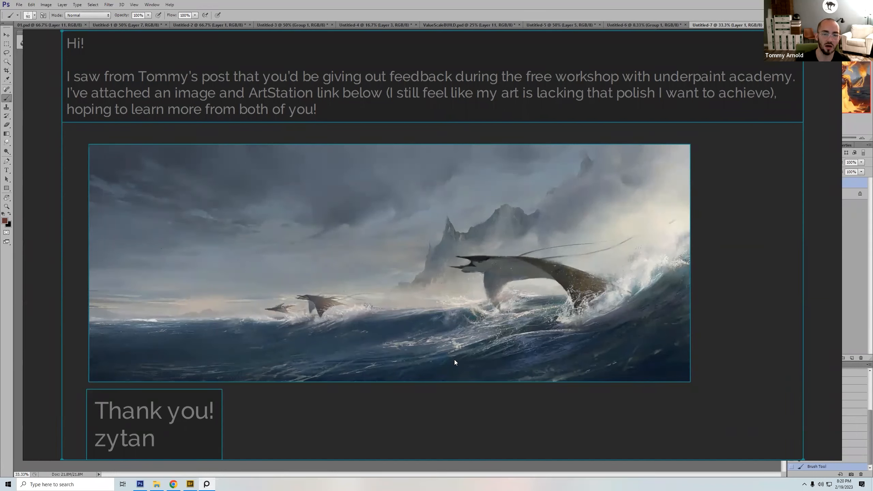
Step: Switch to Photoshop and try a stroke with the soft round 700 px brush at 0% hardness over the couple, and undo it
left_click(140, 483)
right_click(323, 255)
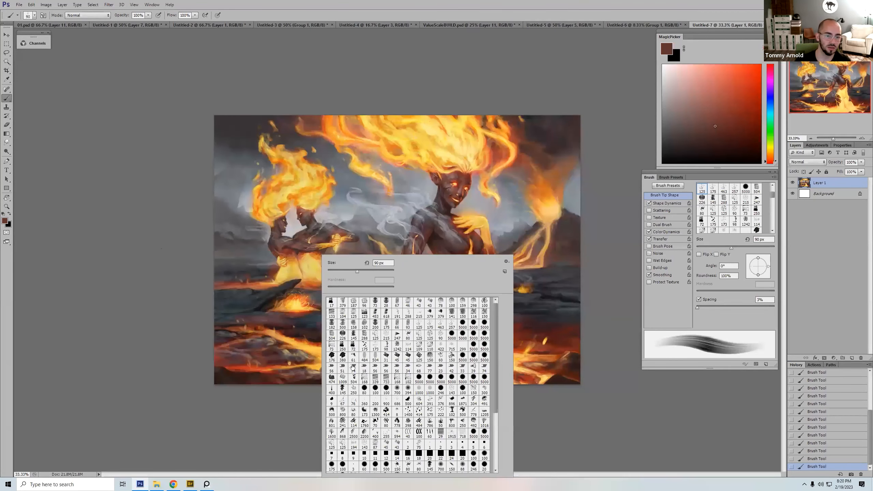
left_click(397, 392)
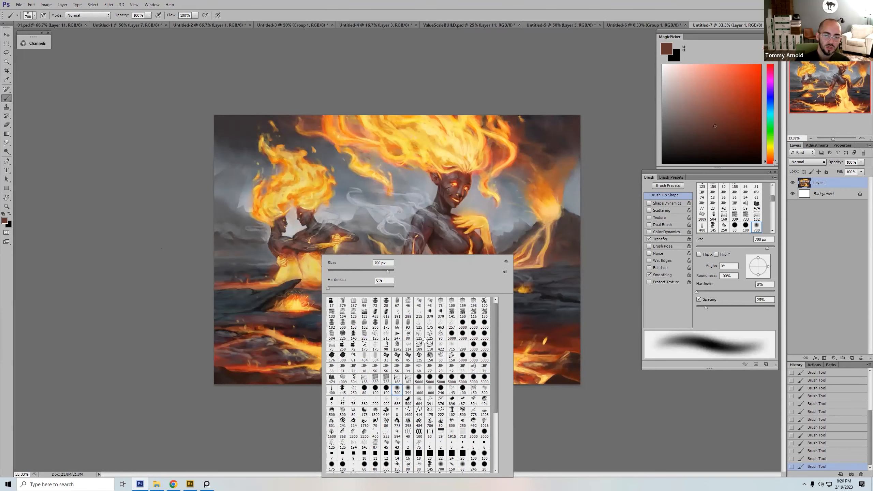
mouse_move(319, 229)
left_mouse_down()
mouse_move(497, 202)
mouse_move(479, 294)
mouse_move(331, 269)
mouse_move(288, 223)
mouse_move(267, 170)
mouse_move(275, 241)
left_mouse_up()
key("ctrl+z")
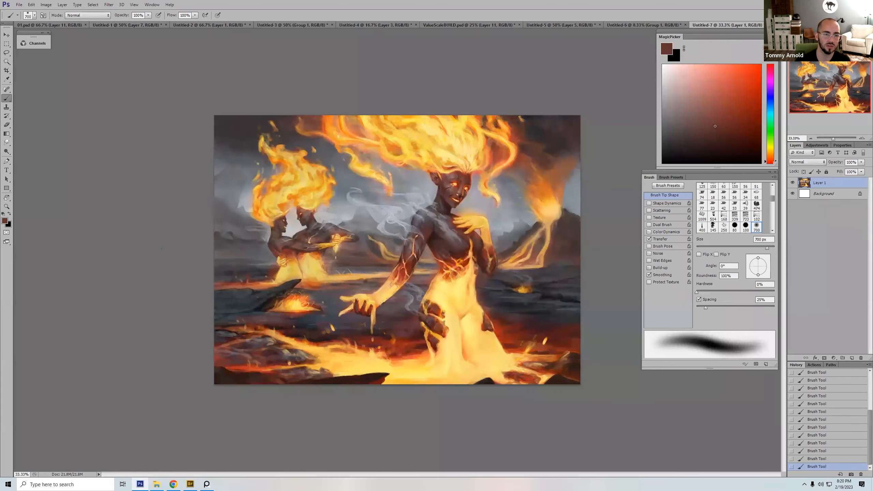
Step: Try speckled strokes over the couple with the soft 394 px dual brush, and undo them
right_click(311, 219)
left_click(396, 357)
left_click_drag(298, 292, 287, 292)
mouse_move(276, 212)
left_mouse_down()
mouse_move(301, 205)
mouse_move(309, 243)
mouse_move(399, 161)
mouse_move(309, 289)
left_mouse_up()
key("ctrl+z")
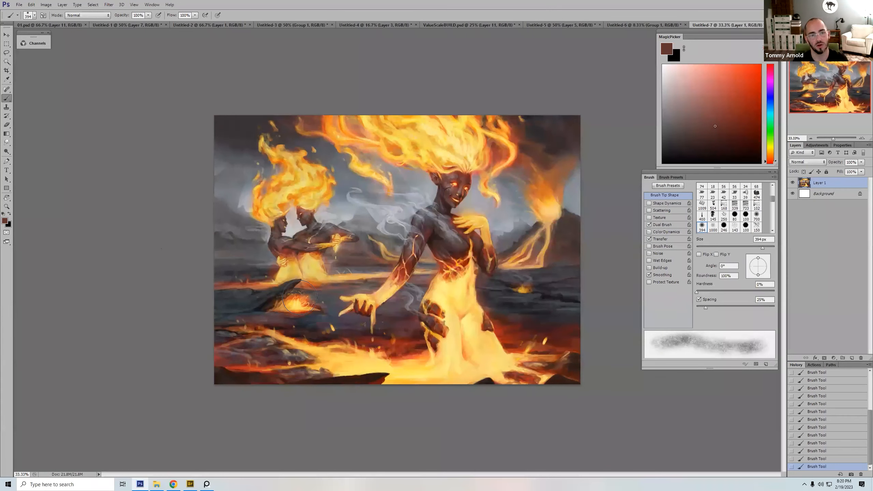
Step: Try the grainy 150 px brush enlarged to 250 px and 175 px with strokes beside the woman, and undo them
right_click(380, 261)
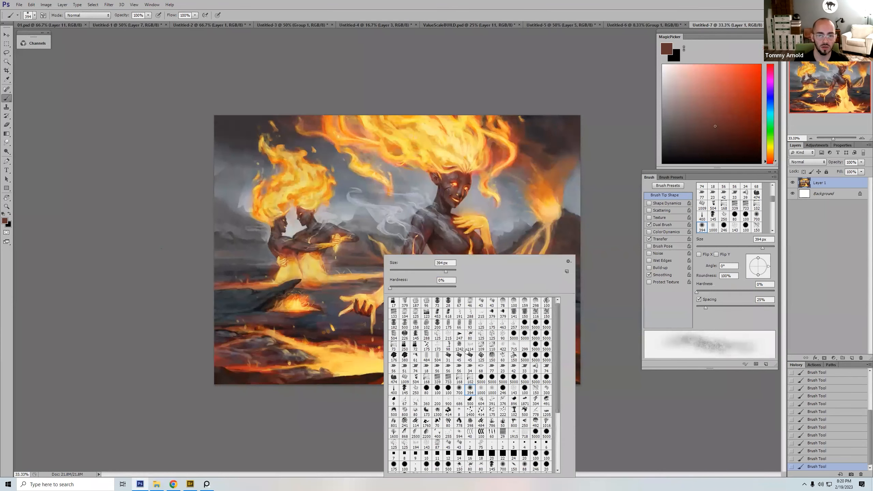
left_click(491, 356)
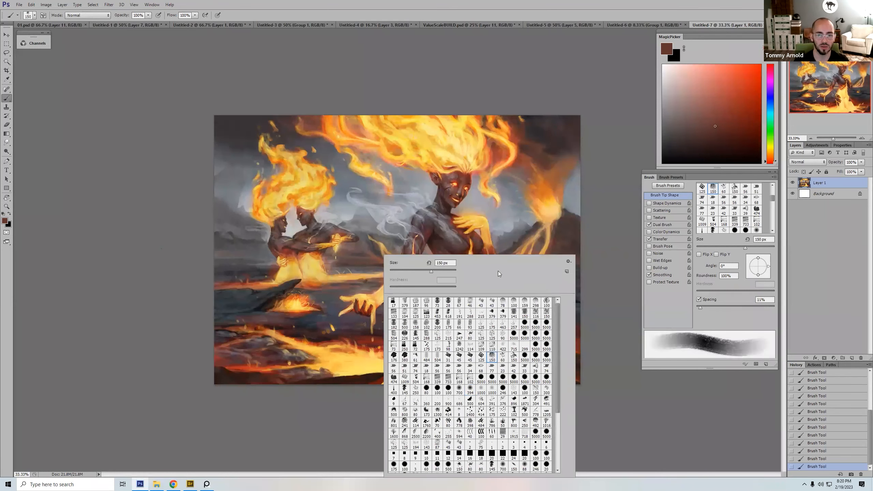
double_click(493, 357)
key("bracketright")
key("bracketright")
key("bracketright")
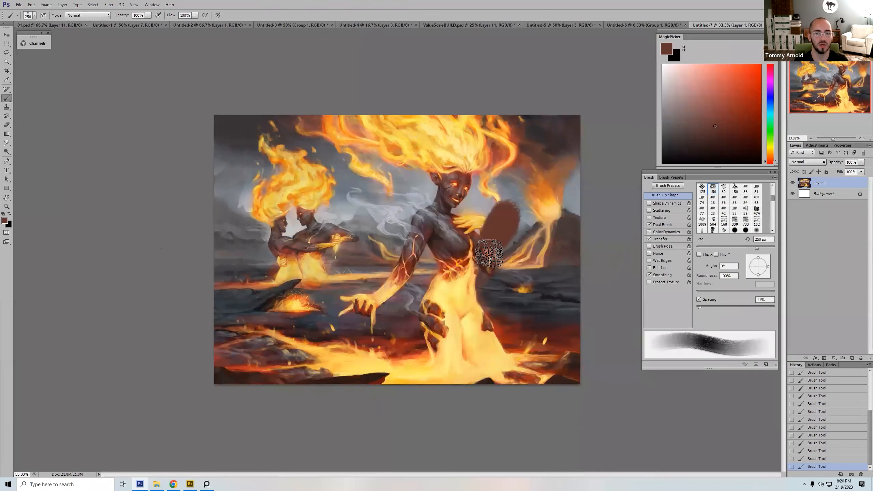
key("bracketleft")
key("bracketleft")
left_click_drag(371, 215, 384, 199)
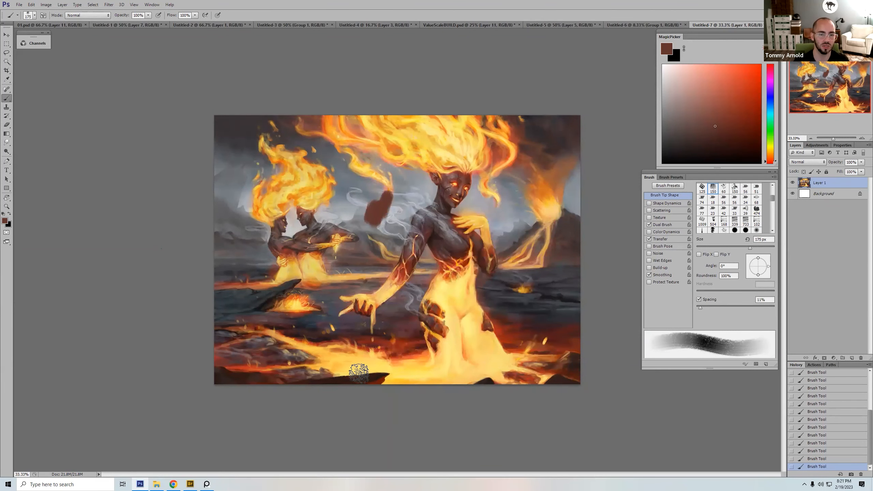
key("ctrl+z")
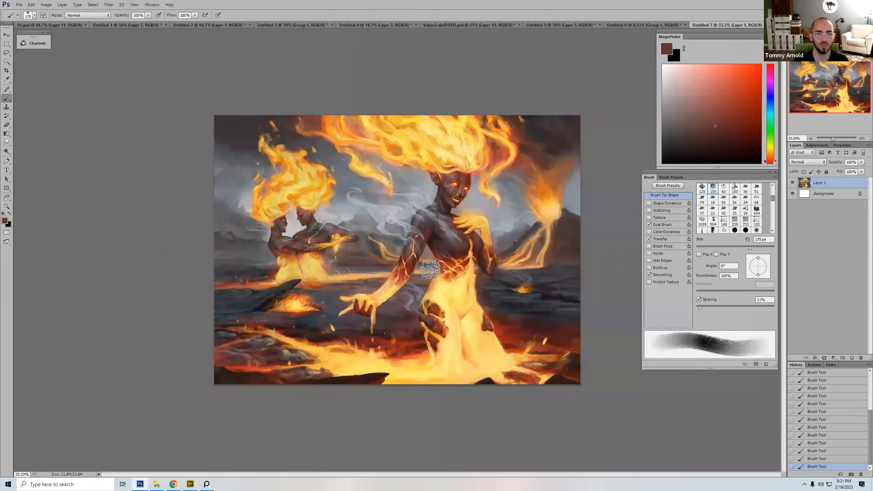
Step: Add a new layer filled with white, set black as the foreground colour and enlarge the textured brush to 400 px
left_click(852, 358)
key("d")
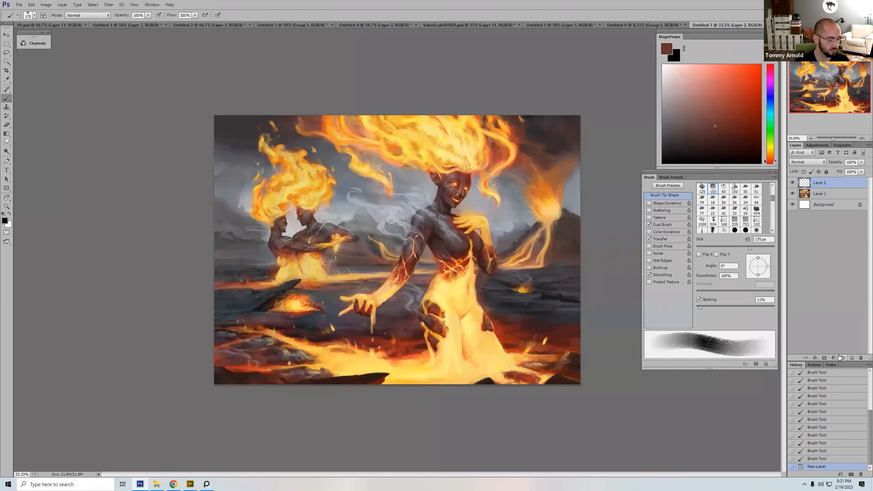
key("x")
key("alt+BackSpace")
key("x")
key("bracketright")
key("bracketright")
key("bracketright")
key("bracketright")
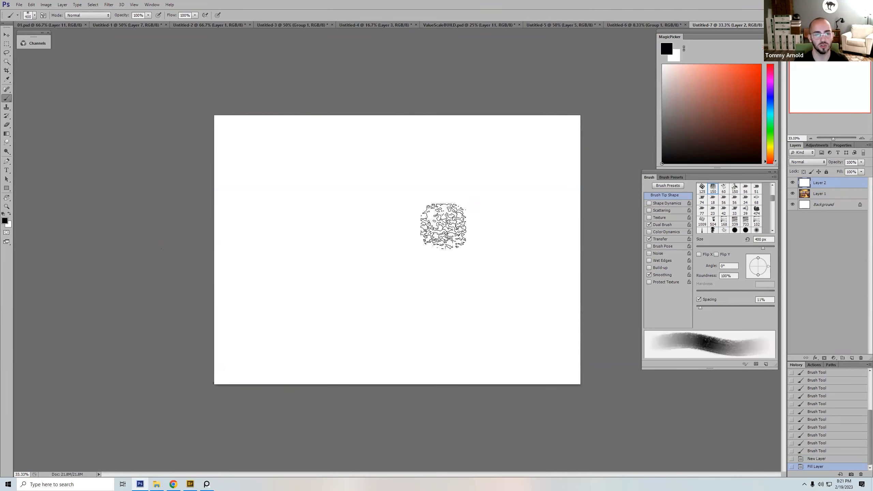
Step: Paint broad black ground bands and jagged mountain shapes on the white layer with the flat tapered brush, enlarged to 1500 px
right_click(406, 245)
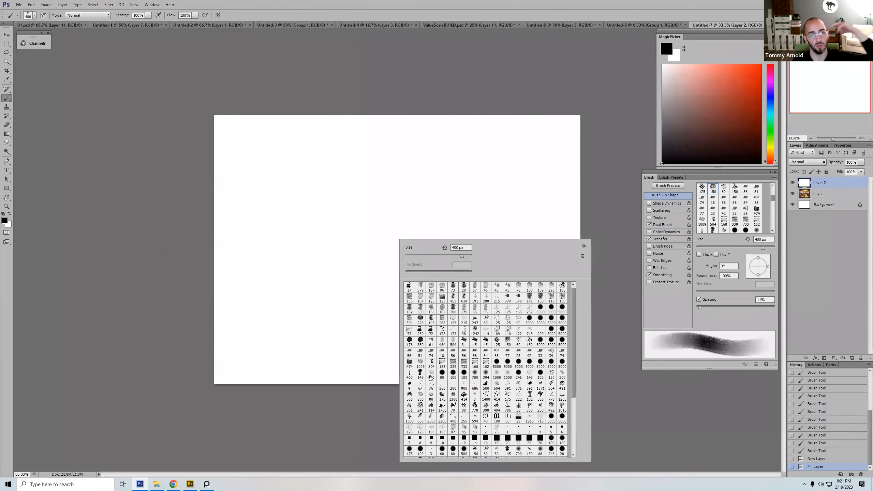
left_click(409, 376)
key("bracketright")
key("bracketright")
key("bracketright")
key("bracketright")
key("bracketright")
key("bracketright")
key("bracketright")
key("bracketright")
key("bracketright")
key("bracketright")
key("bracketright")
key("bracketright")
mouse_move(233, 297)
left_mouse_down()
mouse_move(606, 315)
mouse_move(572, 307)
mouse_move(274, 309)
mouse_move(570, 298)
mouse_move(534, 276)
mouse_move(250, 280)
mouse_move(461, 305)
left_mouse_up()
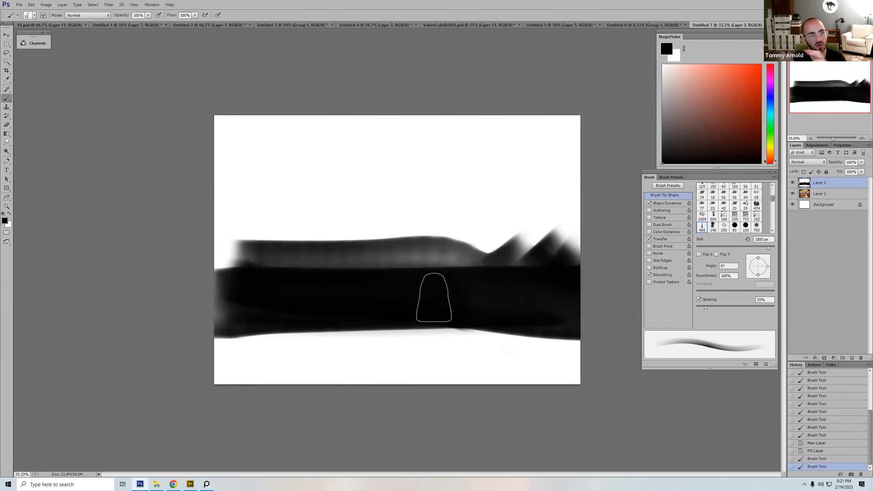
Step: Demonstrate the soft round 0% hardness brush with black marks above the bands at several sizes, up to 700 px
right_click(454, 254)
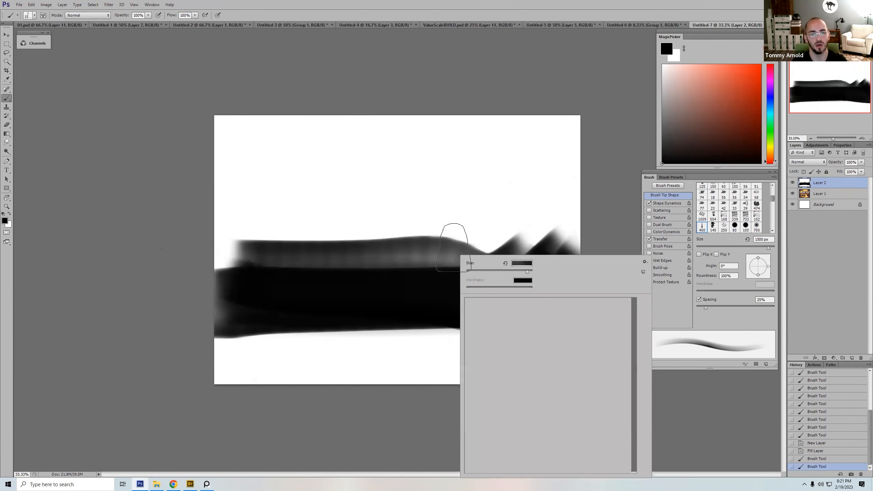
double_click(535, 394)
key("bracketleft")
key("bracketleft")
key("bracketleft")
key("bracketleft")
key("bracketleft")
key("bracketleft")
key("bracketleft")
key("bracketleft")
key("bracketleft")
key("bracketleft")
mouse_move(436, 238)
left_mouse_down()
mouse_move(441, 224)
mouse_move(474, 212)
mouse_move(482, 191)
mouse_move(472, 230)
mouse_move(484, 181)
mouse_move(475, 119)
mouse_move(469, 127)
mouse_move(497, 125)
mouse_move(444, 193)
left_mouse_up()
key("bracketleft")
key("bracketleft")
key("bracketleft")
key("bracketleft")
key("bracketleft")
key("bracketleft")
key("bracketleft")
key("bracketleft")
key("bracketright")
key("bracketright")
key("bracketright")
key("bracketright")
key("bracketright")
key("bracketright")
key("bracketright")
key("bracketright")
key("bracketright")
key("bracketright")
key("bracketright")
key("bracketright")
key("bracketright")
key("bracketright")
key("bracketright")
key("bracketright")
key("bracketright")
key("bracketright")
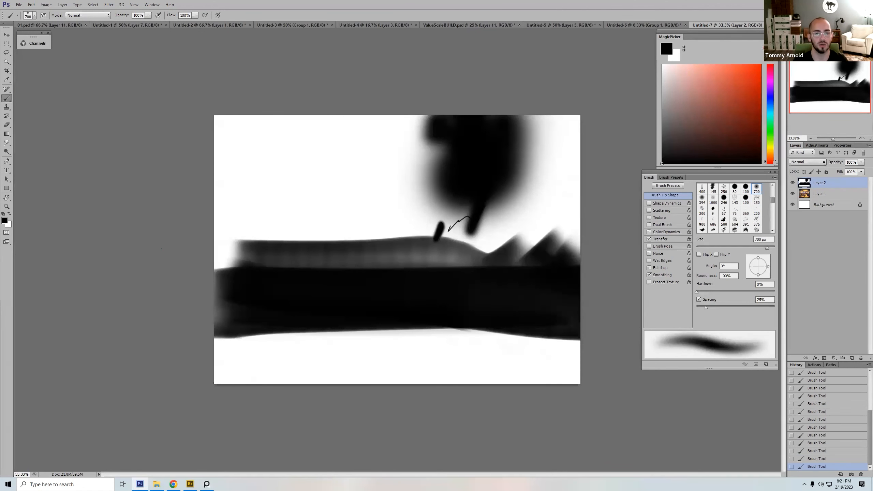
Step: Draw scratchy black vertical and curved strokes across the bands with a Flat Point bristle brush at 300 px
right_click(427, 252)
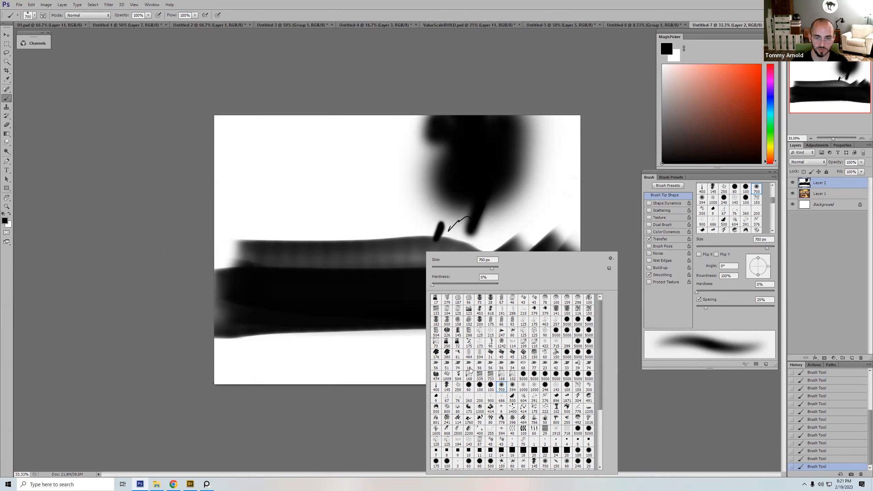
double_click(436, 365)
mouse_move(320, 240)
left_mouse_down()
mouse_move(399, 161)
mouse_move(311, 235)
mouse_move(268, 124)
mouse_move(313, 340)
left_mouse_up()
Step: Cover most of the demo layer with black using a stiffer Flat Point bristle brush at 300 px, and hide the layer
right_click(415, 207)
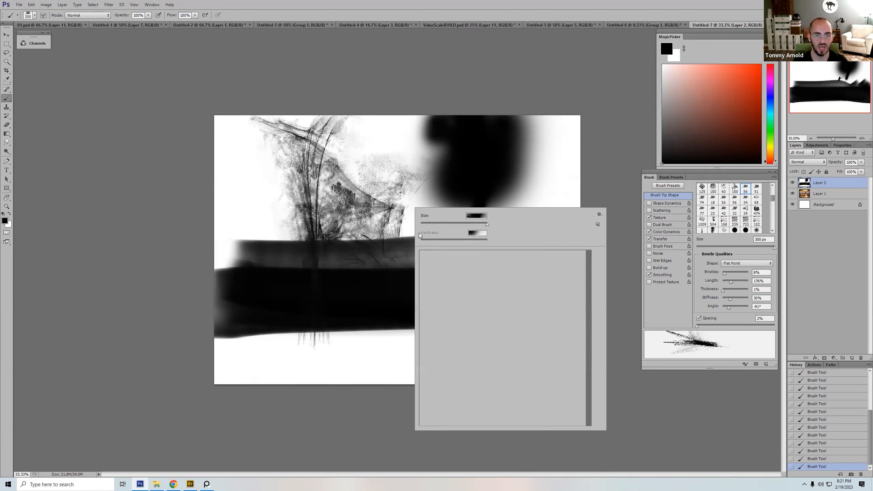
double_click(489, 323)
mouse_move(560, 236)
left_mouse_down()
mouse_move(468, 294)
mouse_move(422, 215)
mouse_move(420, 289)
mouse_move(256, 255)
mouse_move(285, 274)
mouse_move(272, 365)
mouse_move(430, 340)
mouse_move(574, 365)
mouse_move(461, 372)
mouse_move(477, 241)
mouse_move(412, 186)
mouse_move(361, 174)
mouse_move(285, 263)
mouse_move(261, 337)
mouse_move(258, 234)
mouse_move(275, 196)
left_mouse_up()
mouse_move(425, 160)
left_mouse_down()
mouse_move(310, 141)
mouse_move(423, 201)
mouse_move(370, 267)
mouse_move(289, 188)
mouse_move(204, 312)
left_mouse_up()
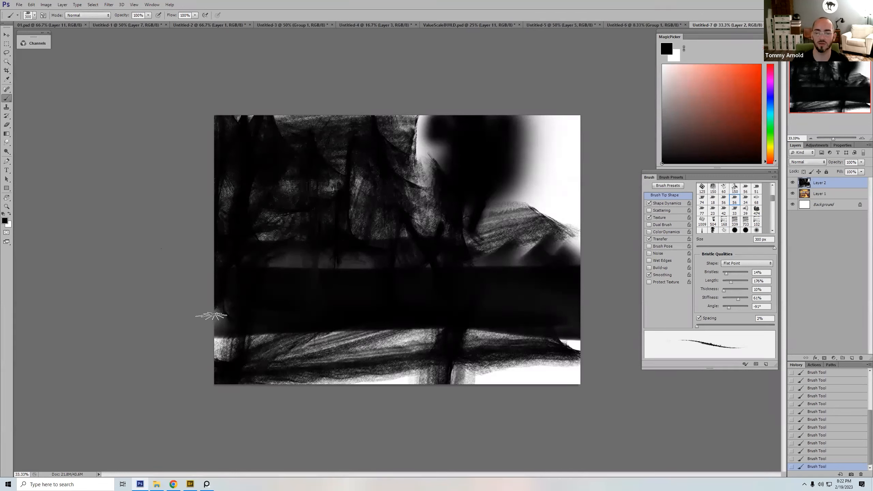
left_click(793, 183)
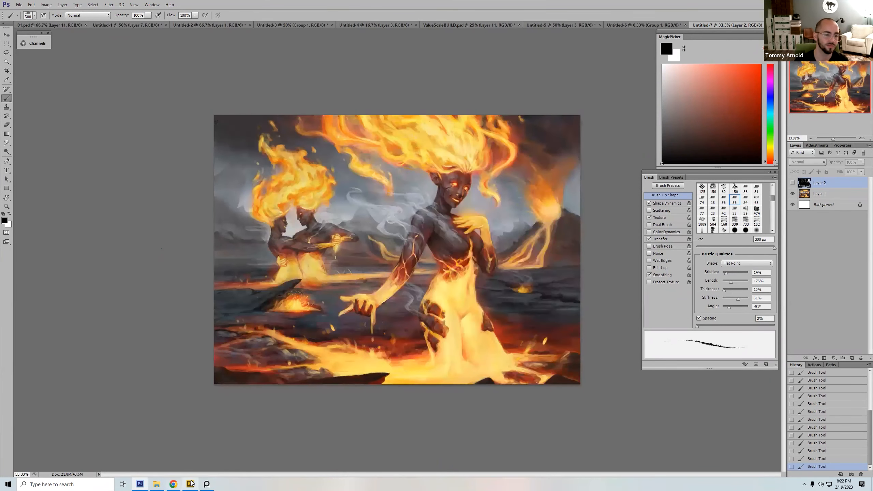
Step: Switch back to the PureRef board and move the sea-creature submission below the battle-scene submission in the reviewed area
left_click(206, 483)
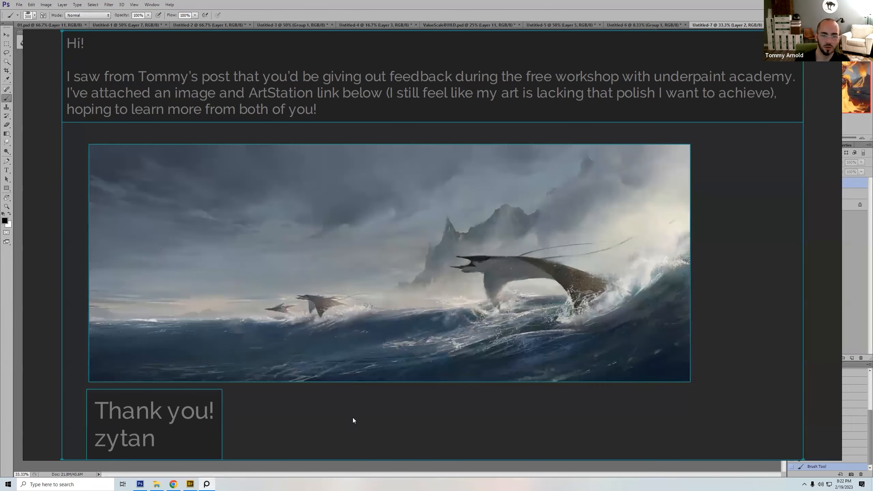
key("space")
left_click_drag(299, 313, 763, 329)
left_click(396, 347)
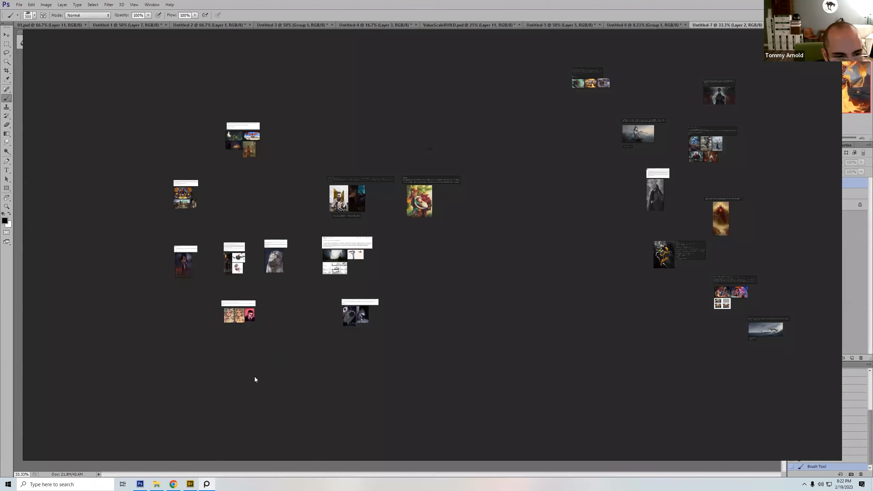
Step: Move the submission with the pink portrait to the reviewed area and enlarge the red-haired sorceress submission
left_click_drag(204, 347, 792, 230)
left_click_drag(147, 228, 224, 175)
key("space")
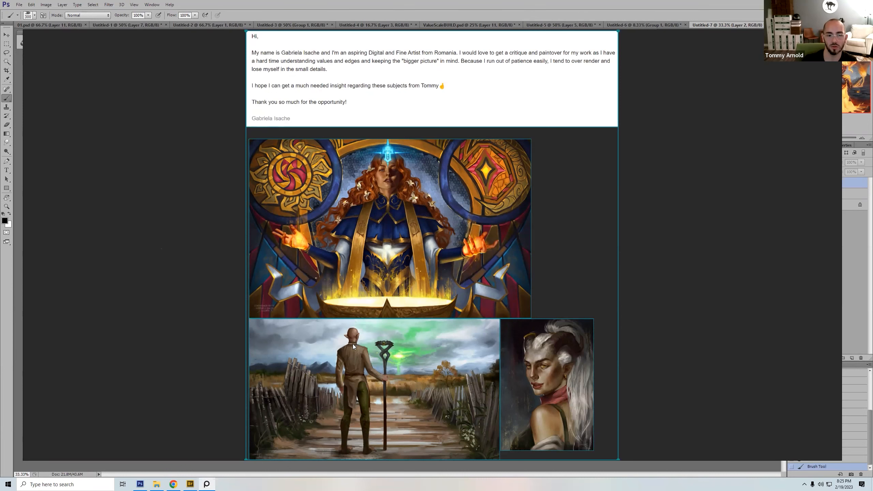
Step: Return to the board overview and move the sorceress submission beside the grey cloaked figure in the reviewed area
key("space")
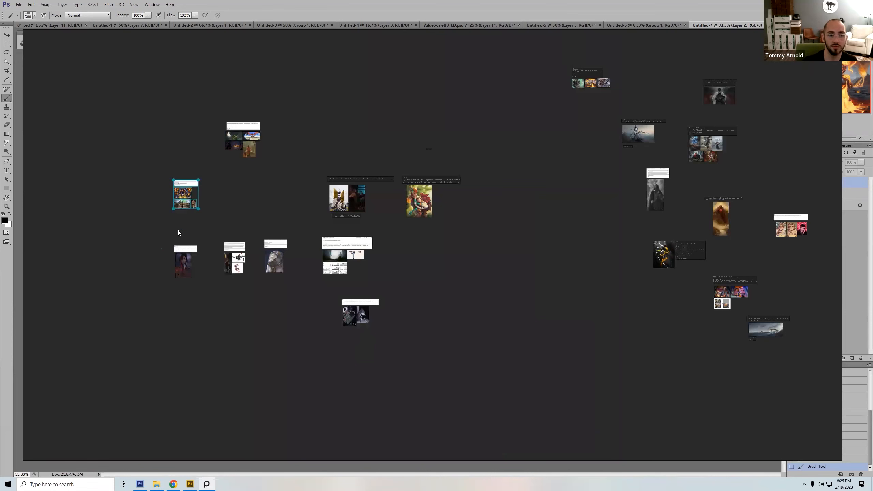
left_click_drag(188, 194, 609, 173)
left_click(474, 265)
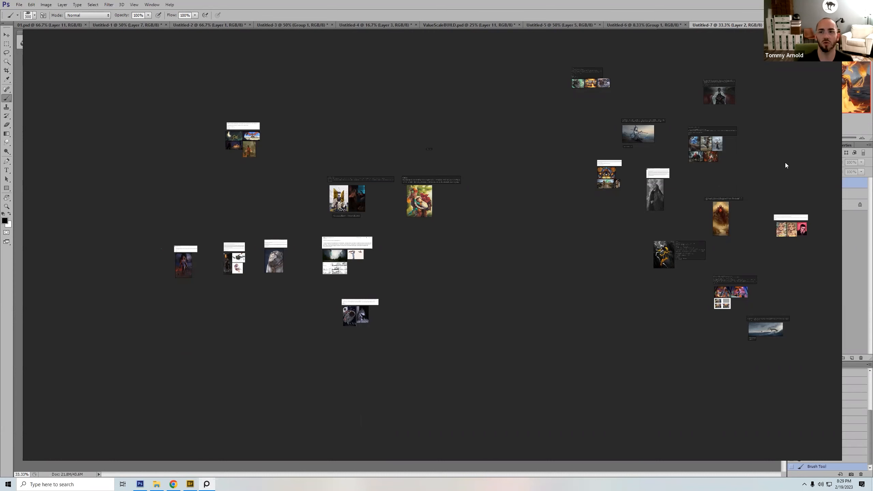
Step: Switch to Photoshop and collapse the floating MagicPicker colour picker
left_click(857, 242)
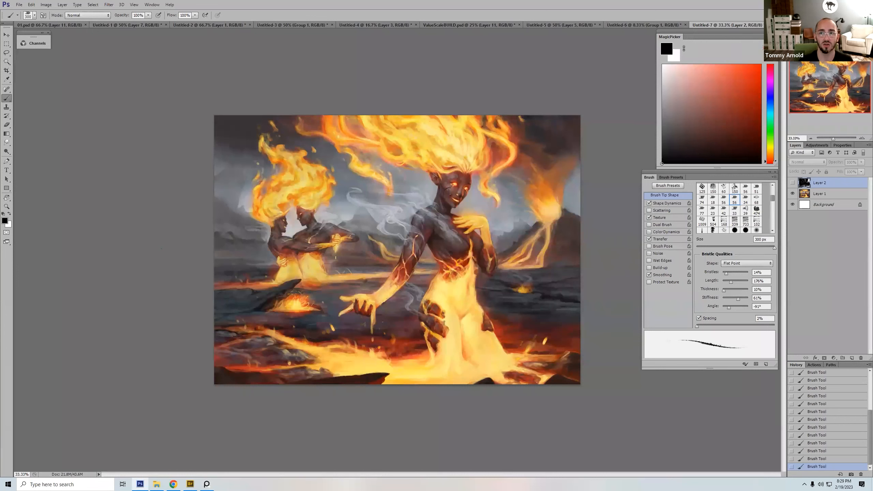
left_click(770, 32)
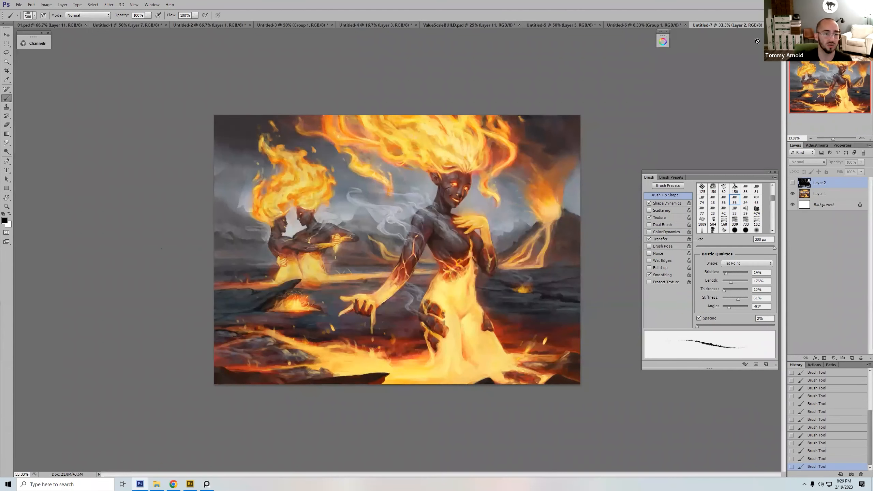